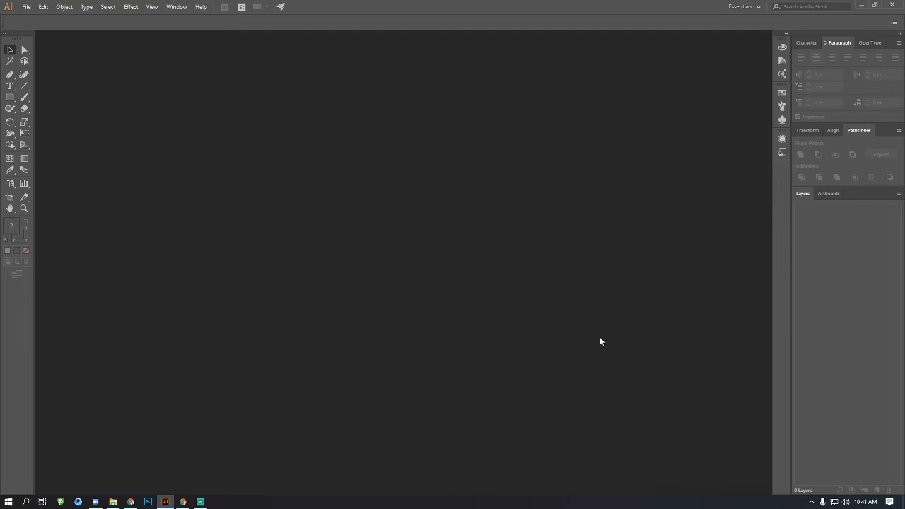
# Start a new document and move its setup window aside.
pyautogui.click(22, 9)
pyautogui.click(48, 19)
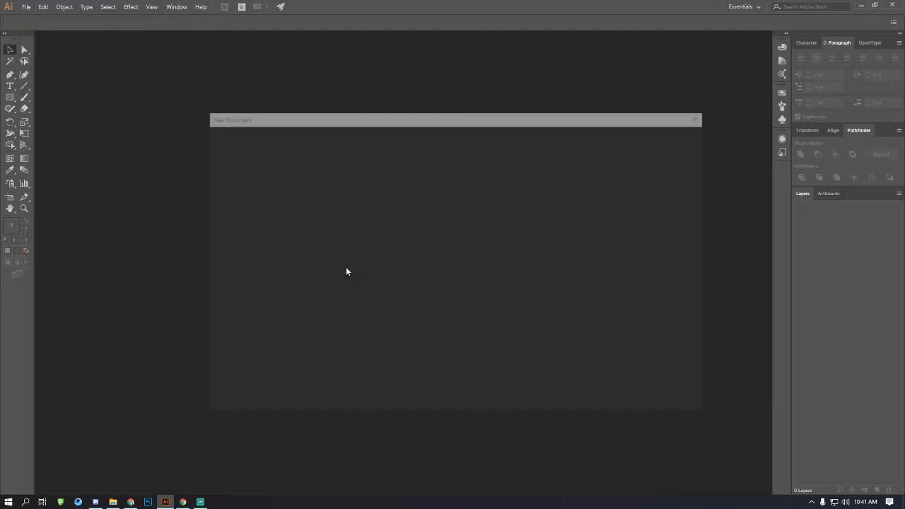
pyautogui.moveTo(460, 117); pyautogui.dragTo(407, 107)
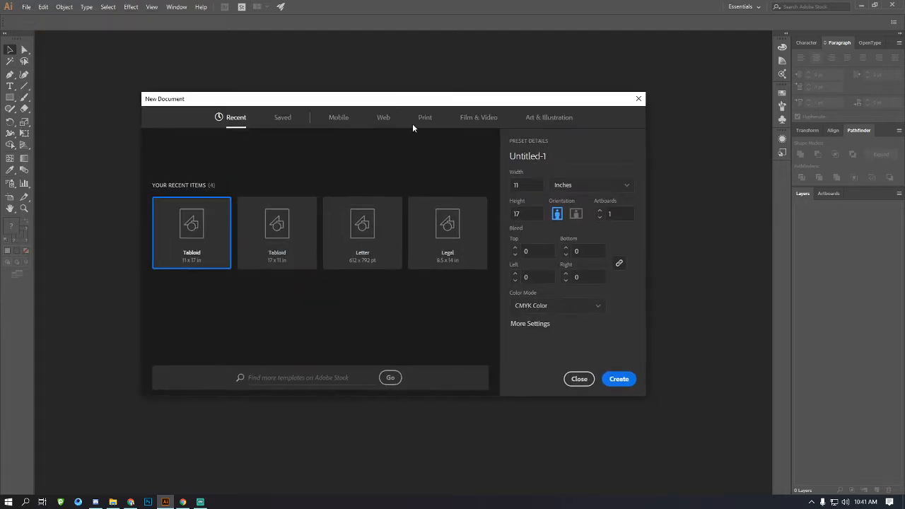
# Browse the Mobile, Web, Print and Film & Video document presets, finishing on the Print presets.
pyautogui.click(340, 118)
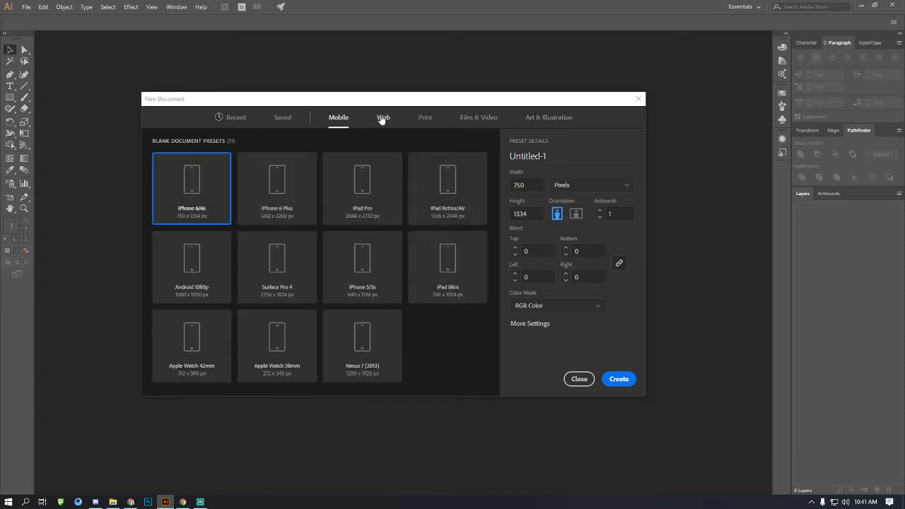
pyautogui.click(383, 118)
pyautogui.click(425, 118)
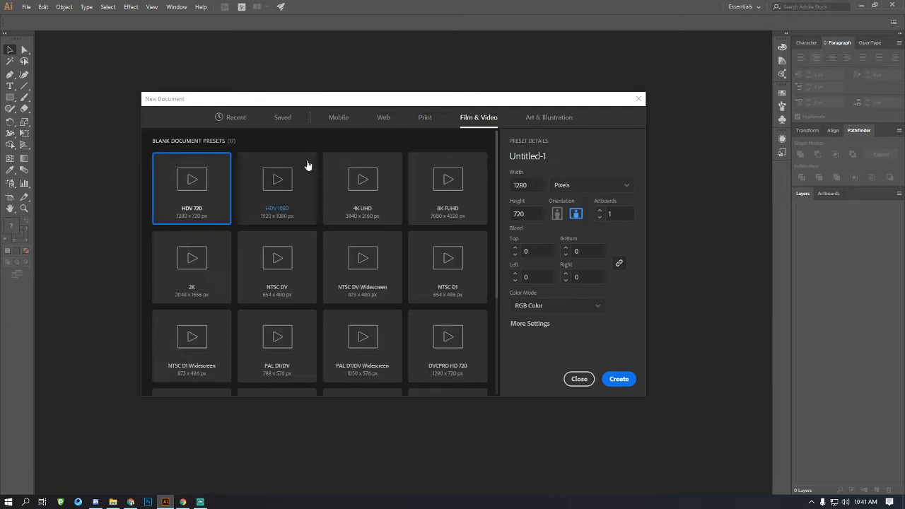
pyautogui.click(426, 118)
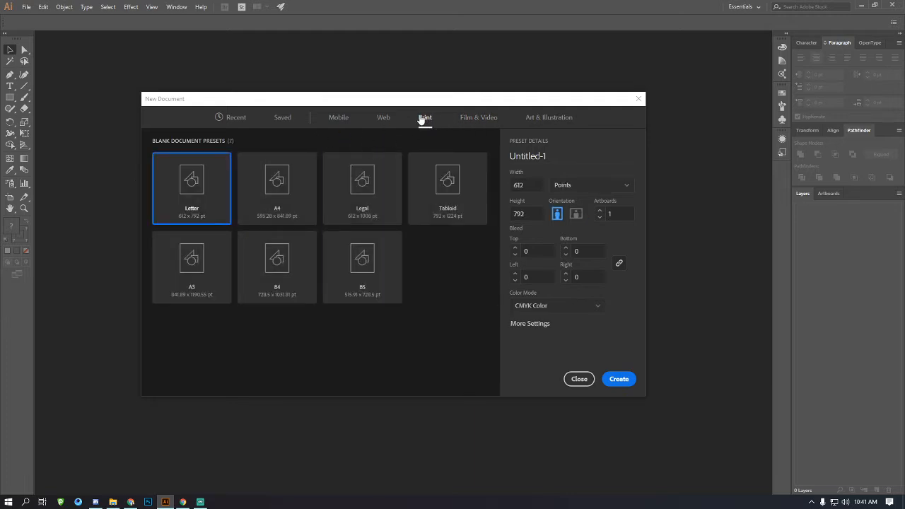
pyautogui.click(336, 117)
pyautogui.click(383, 119)
pyautogui.click(423, 120)
pyautogui.click(338, 117)
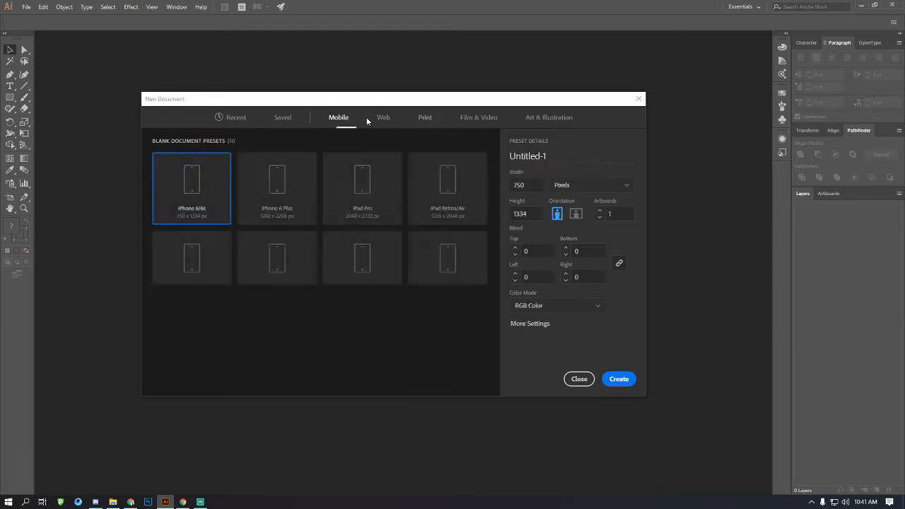
pyautogui.click(383, 117)
pyautogui.click(424, 117)
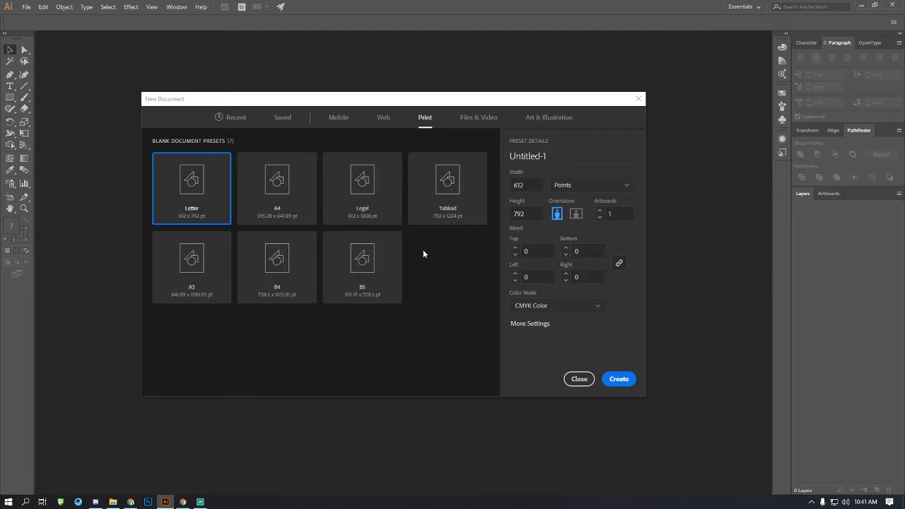
# Try inches and millimeters as the units for the Letter preset's dimensions.
pyautogui.click(574, 185)
pyautogui.click(597, 235)
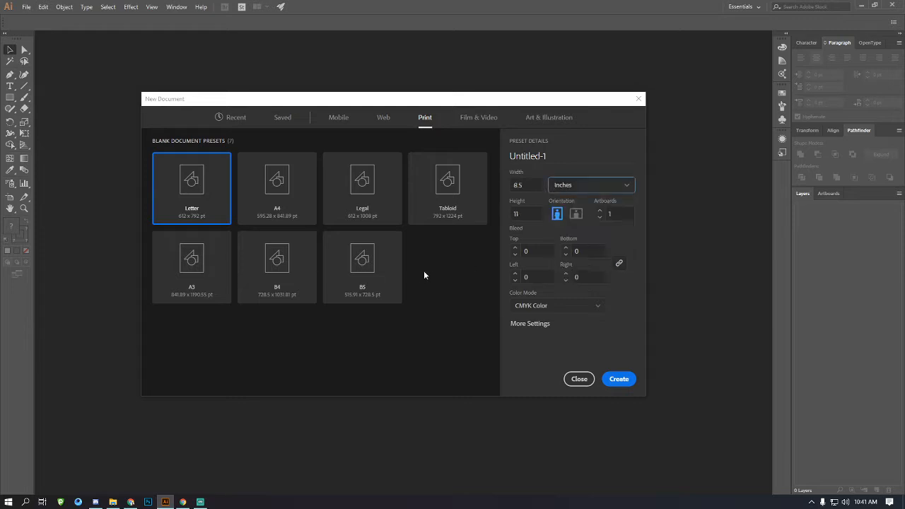
pyautogui.click(580, 185)
pyautogui.click(584, 252)
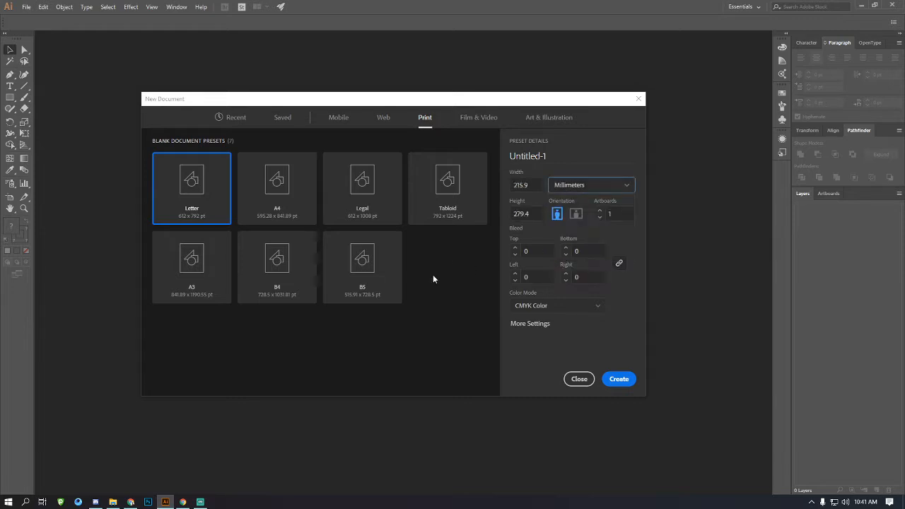
pyautogui.click(579, 185)
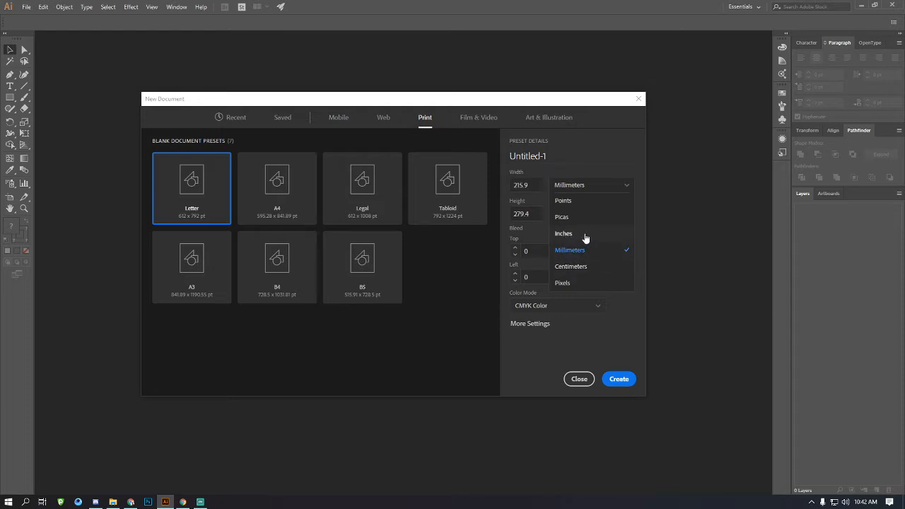
pyautogui.click(480, 272)
# Compare the dimensions of the B5, A4, A3 and Letter print presets.
pyautogui.click(393, 283)
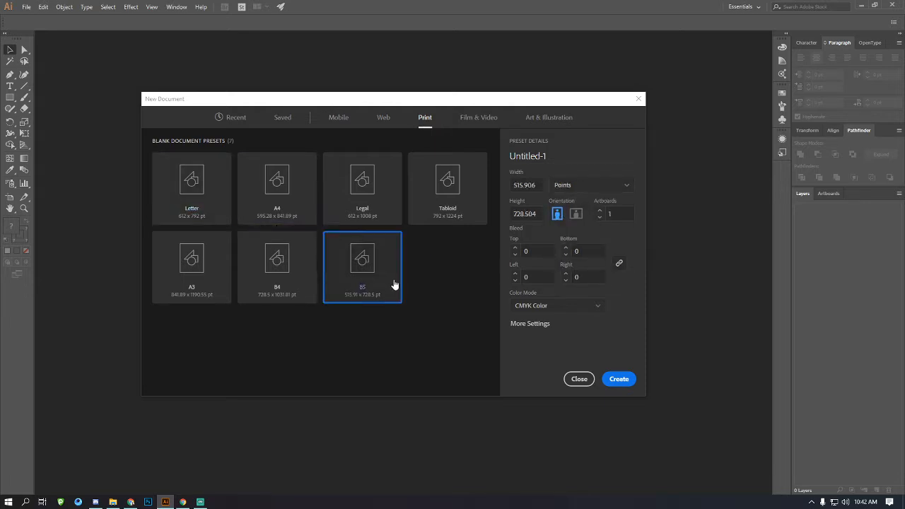
pyautogui.click(225, 212)
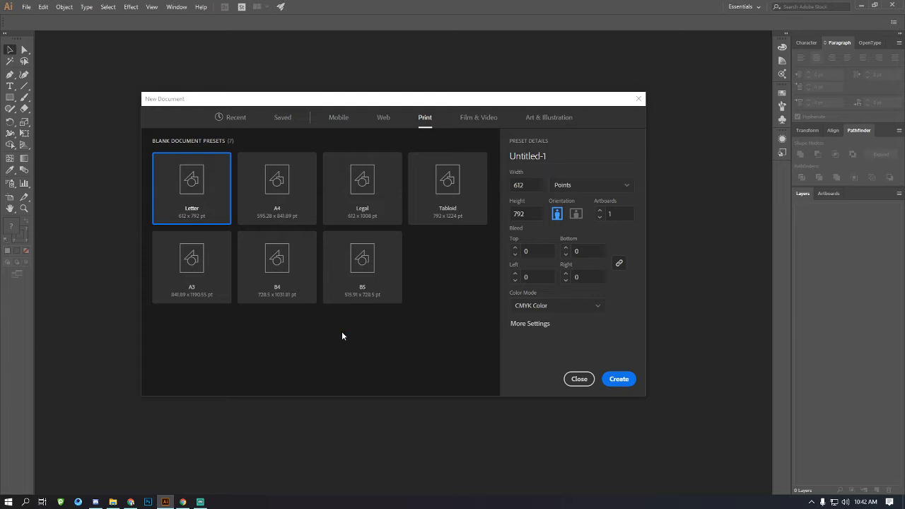
pyautogui.moveTo(375, 103); pyautogui.dragTo(361, 87)
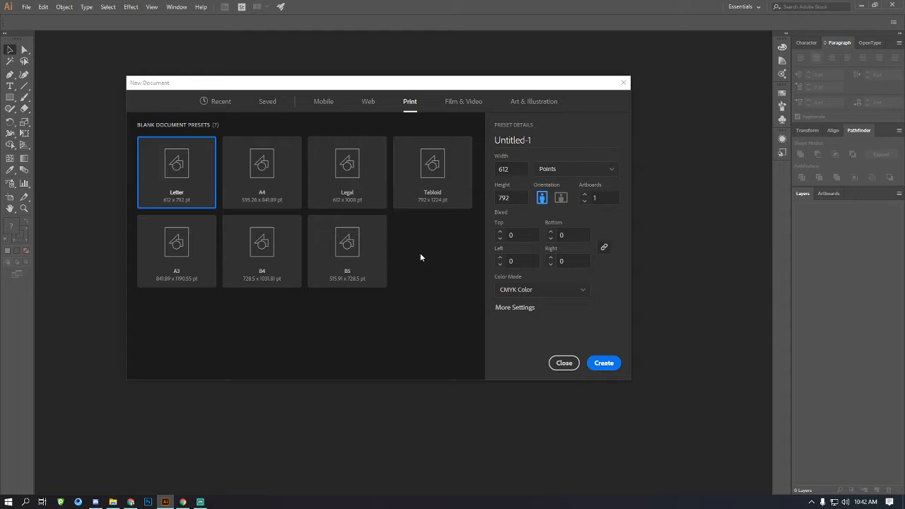
pyautogui.click(271, 188)
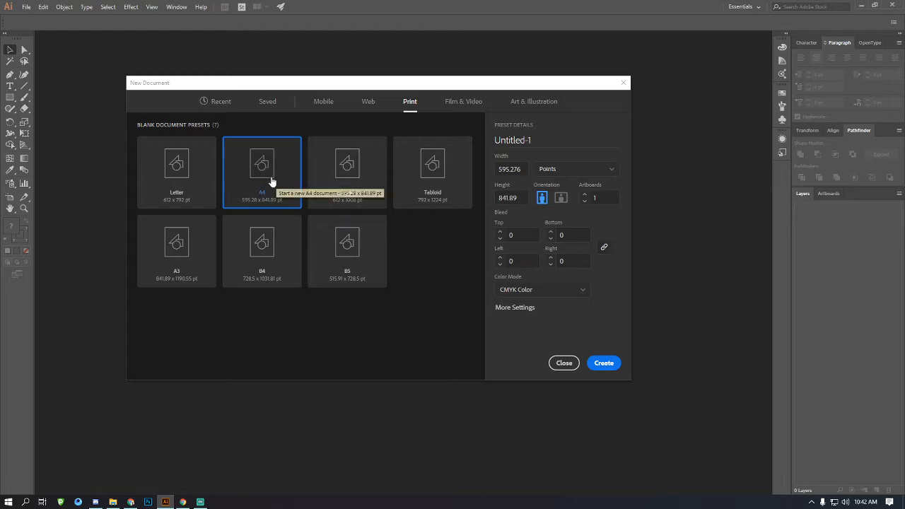
pyautogui.click(177, 257)
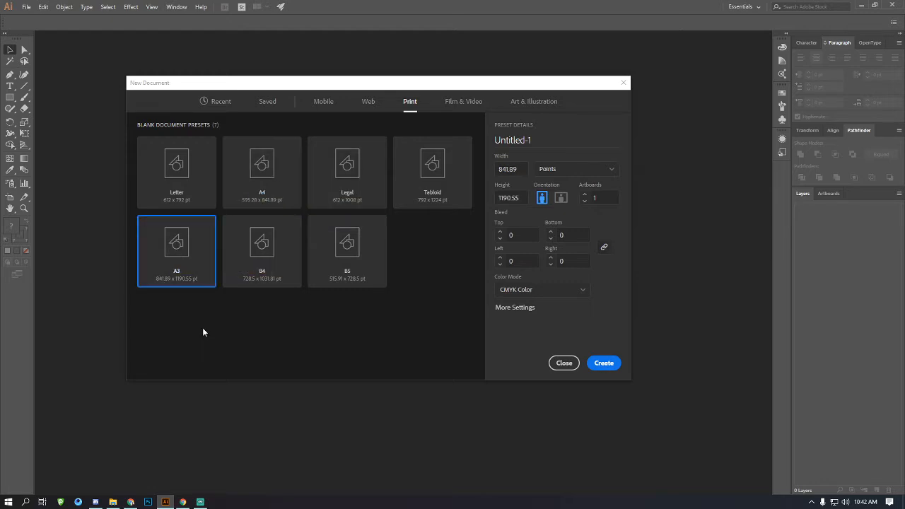
pyautogui.click(257, 184)
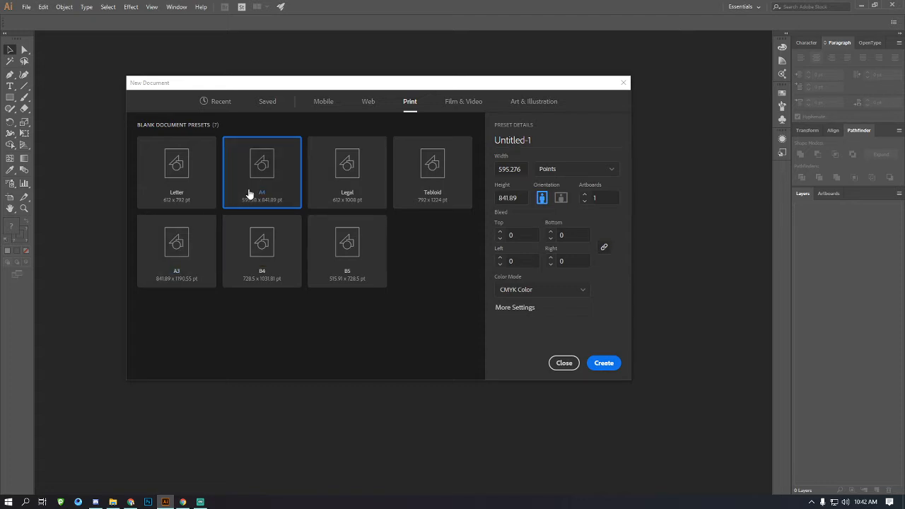
pyautogui.click(186, 258)
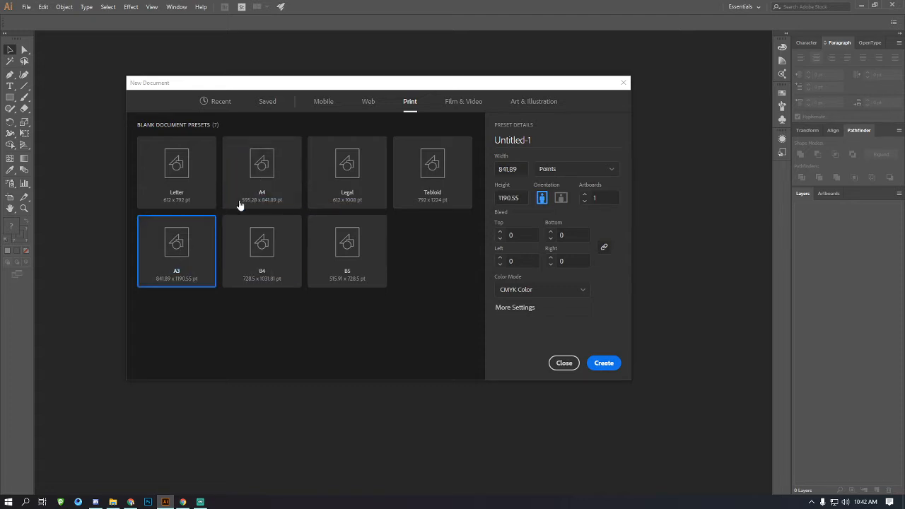
pyautogui.click(251, 194)
pyautogui.click(188, 247)
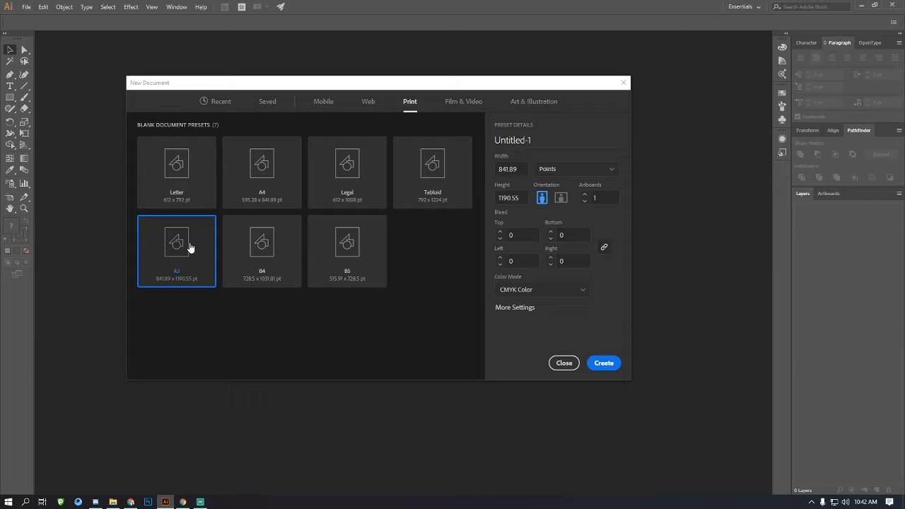
pyautogui.click(260, 185)
pyautogui.click(191, 247)
pyautogui.click(176, 188)
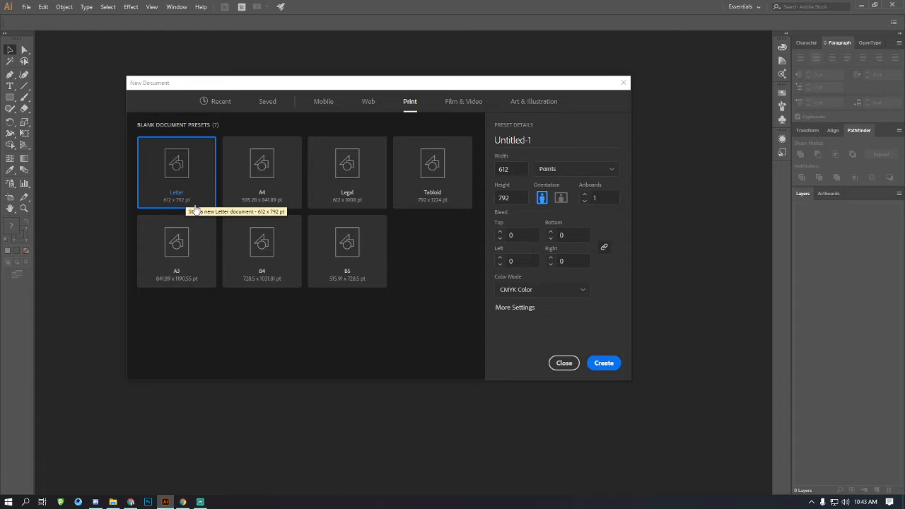
# Check the A4 preset's dimensions in inches and compare A4 with the Letter preset.
pyautogui.click(275, 197)
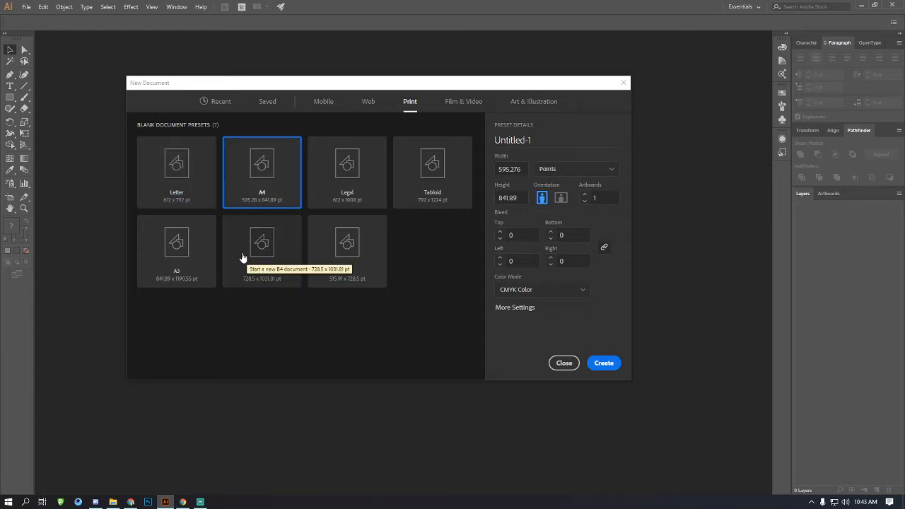
pyautogui.click(541, 175)
pyautogui.click(560, 222)
pyautogui.click(459, 234)
pyautogui.click(214, 179)
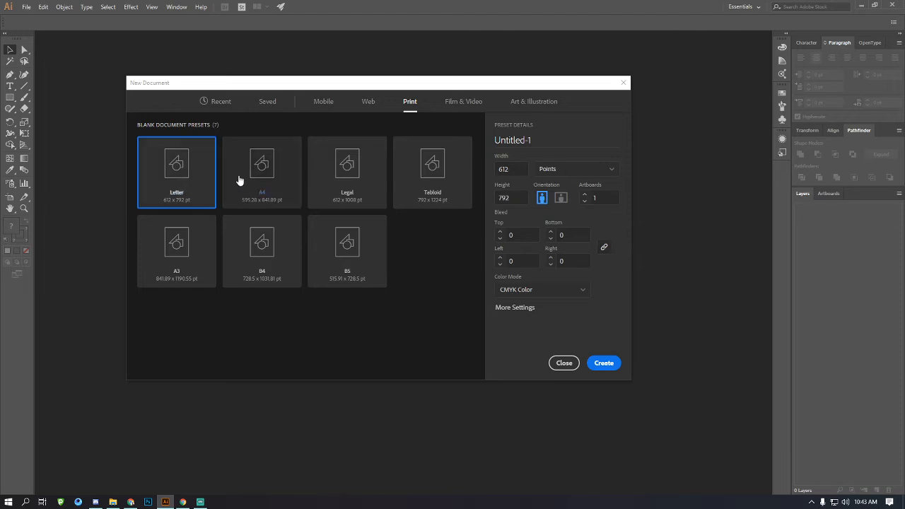
pyautogui.click(238, 178)
pyautogui.click(182, 182)
# Choose the Legal print preset, compare it with Letter, and set the units to inches.
pyautogui.click(355, 182)
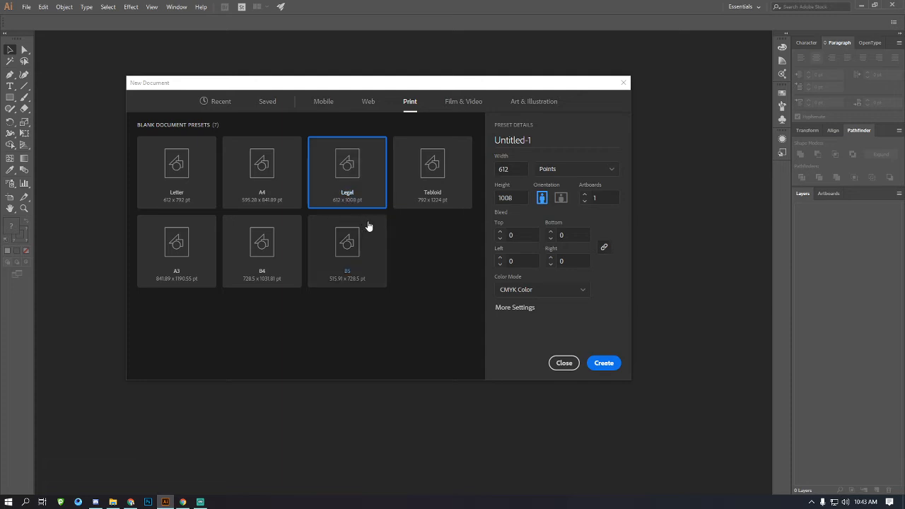
pyautogui.click(558, 169)
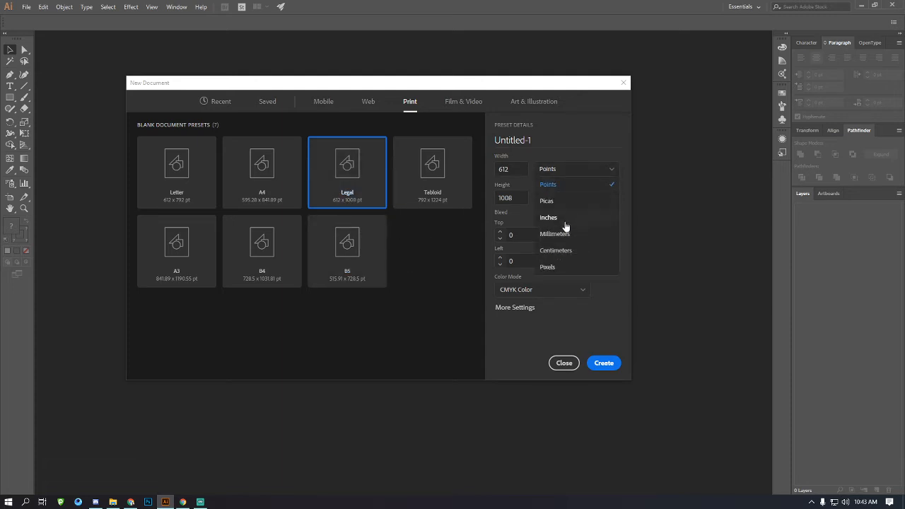
pyautogui.click(560, 215)
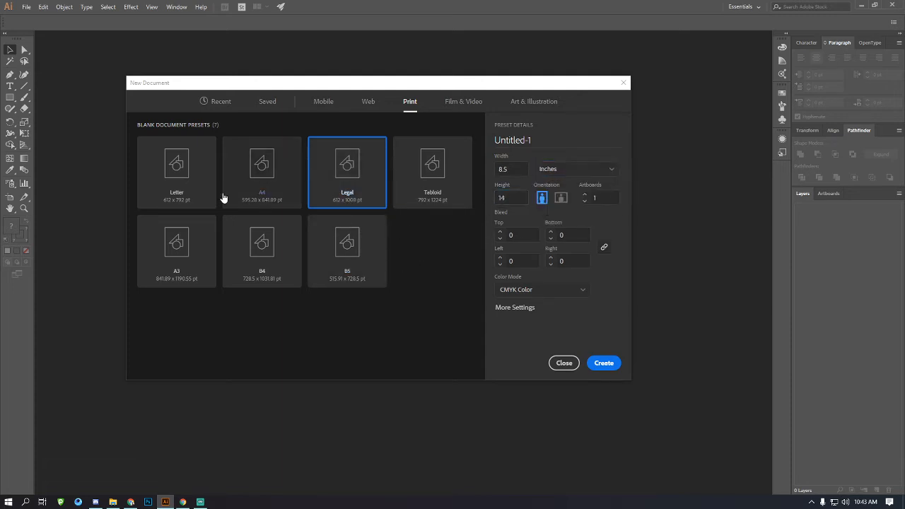
pyautogui.click(174, 191)
pyautogui.click(348, 184)
pyautogui.click(579, 173)
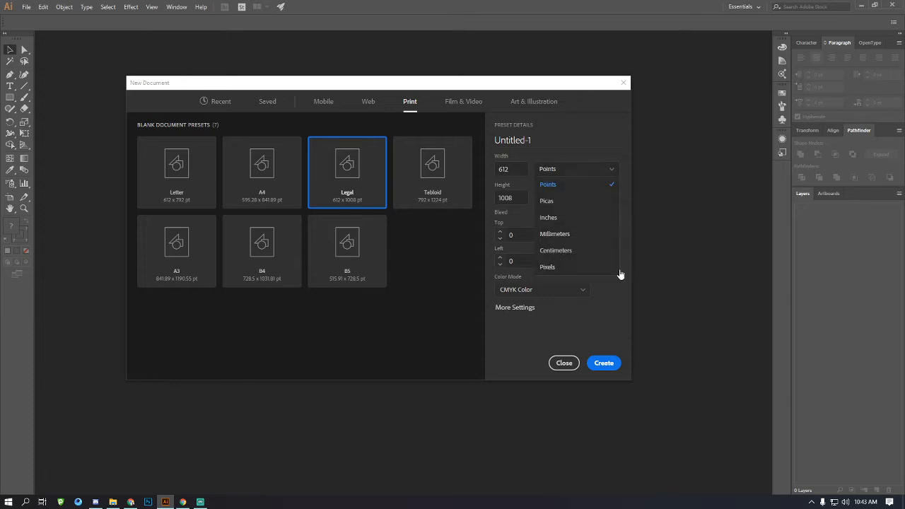
pyautogui.click(558, 218)
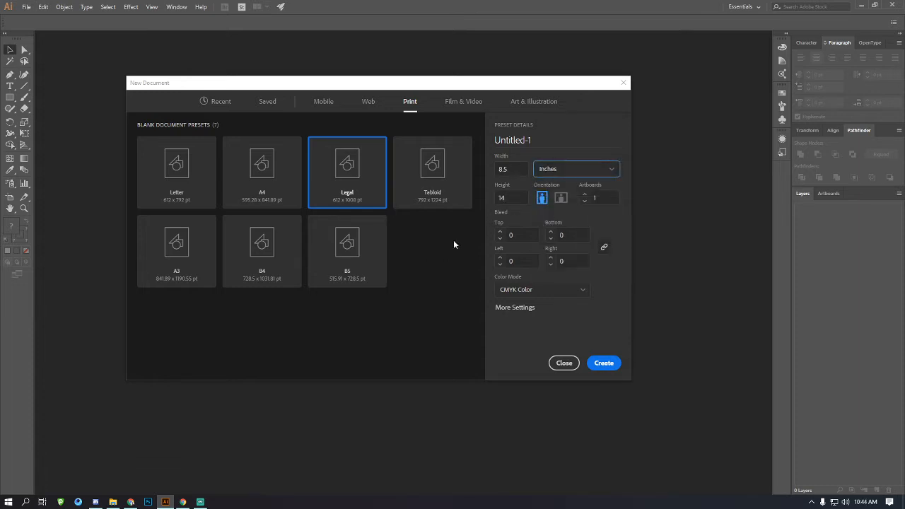
# Set the document to 3.5 inches wide and 2 inches high in landscape orientation.
pyautogui.click(522, 172)
pyautogui.write('3.5')
pyautogui.press('Tab')
pyautogui.write('2')
pyautogui.click(545, 199)
pyautogui.click(561, 198)
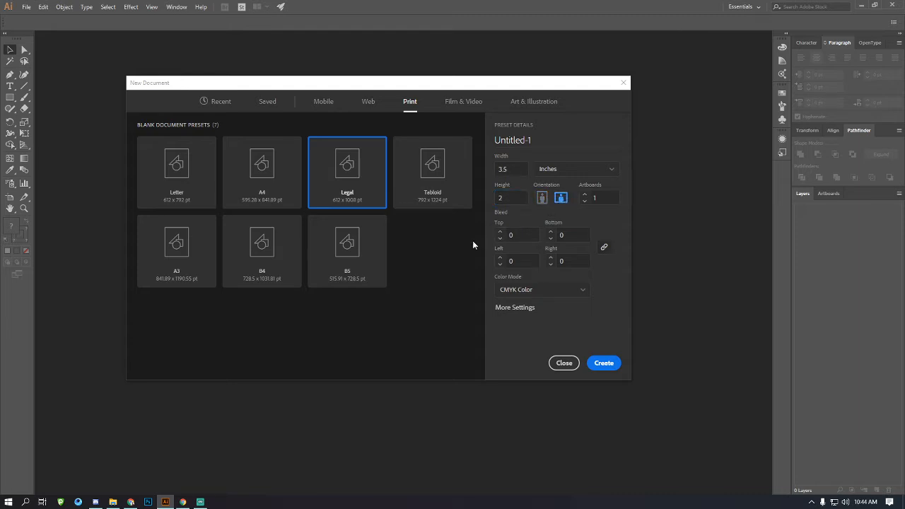
pyautogui.click(516, 171)
pyautogui.press('Tab')
pyautogui.write('2')
pyautogui.click(517, 198)
pyautogui.click(518, 169)
pyautogui.click(519, 361)
pyautogui.click(586, 294)
# Switch the document units to pixels and the color mode to RGB Color.
pyautogui.click(570, 175)
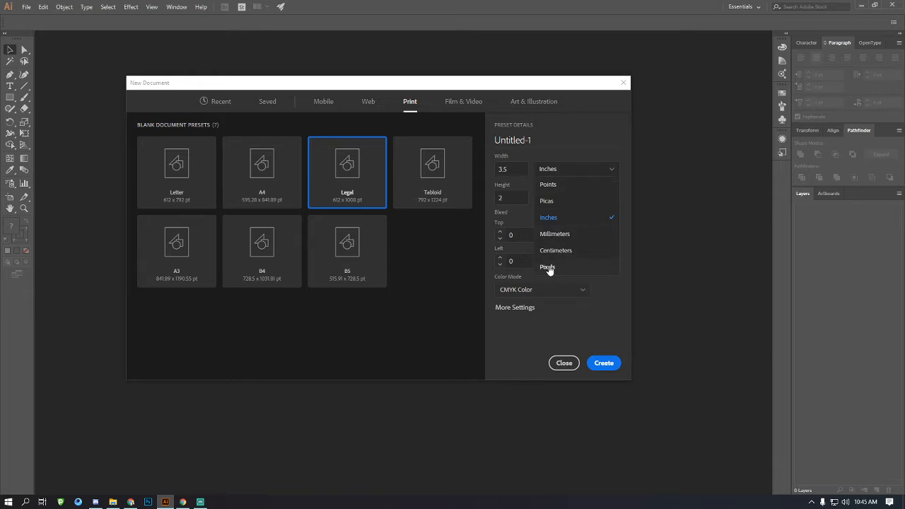
pyautogui.click(548, 268)
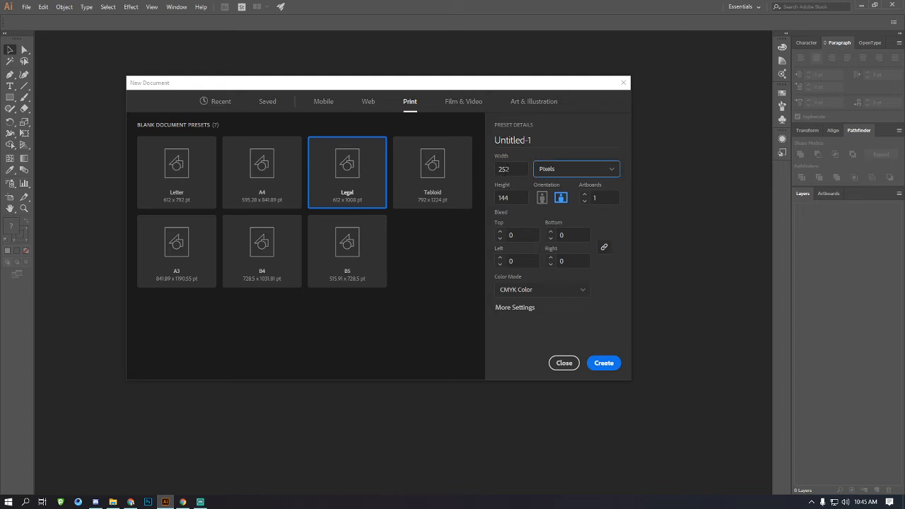
pyautogui.click(514, 290)
pyautogui.click(514, 307)
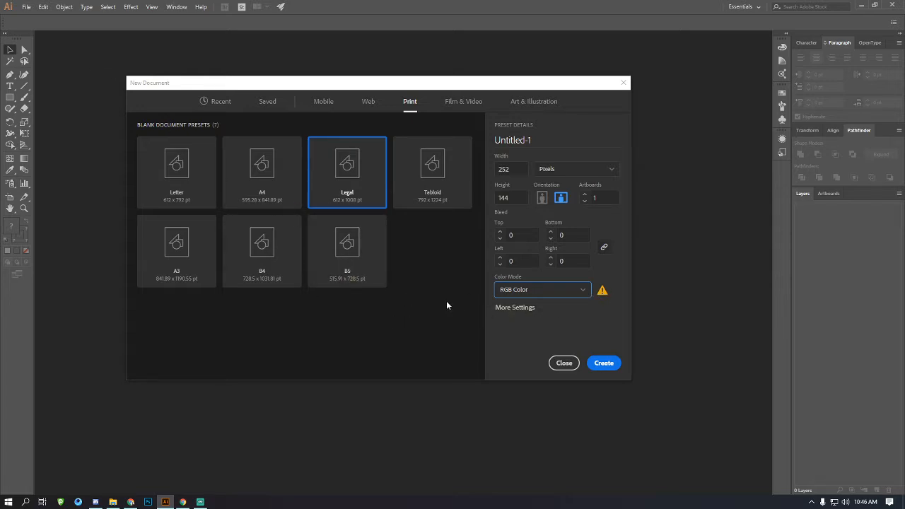
pyautogui.click(557, 293)
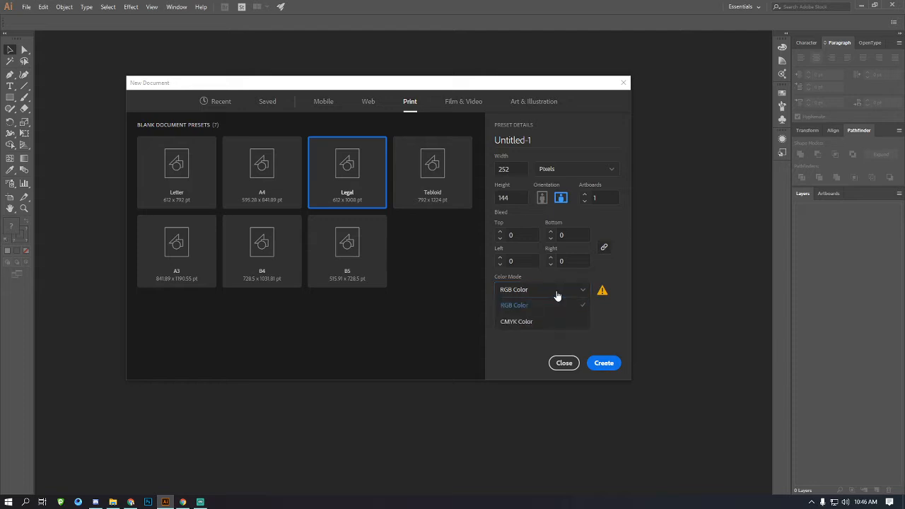
pyautogui.click(603, 302)
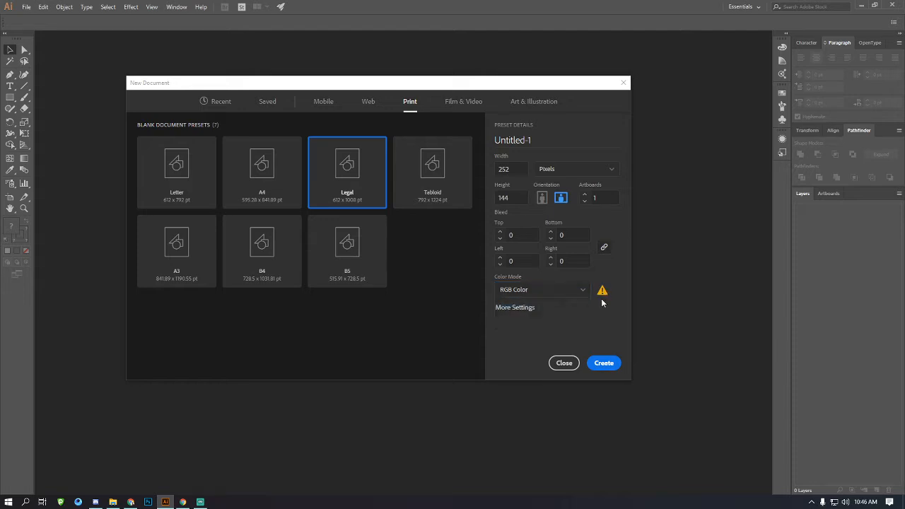
# Return the color mode to CMYK Color and the document units to inches.
pyautogui.click(562, 296)
pyautogui.click(511, 324)
pyautogui.click(565, 168)
pyautogui.click(541, 198)
# Try centimeters as the document units and switch back to inches.
pyautogui.click(577, 171)
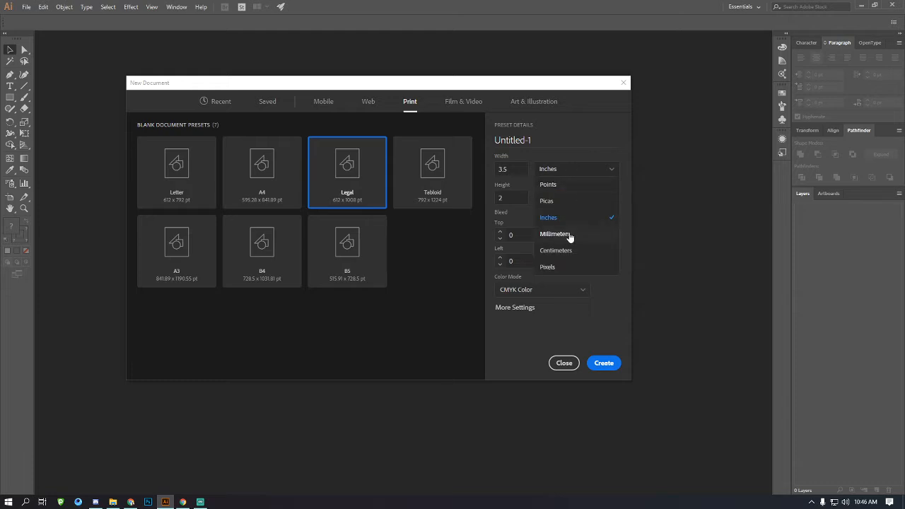
pyautogui.click(574, 259)
pyautogui.click(511, 169)
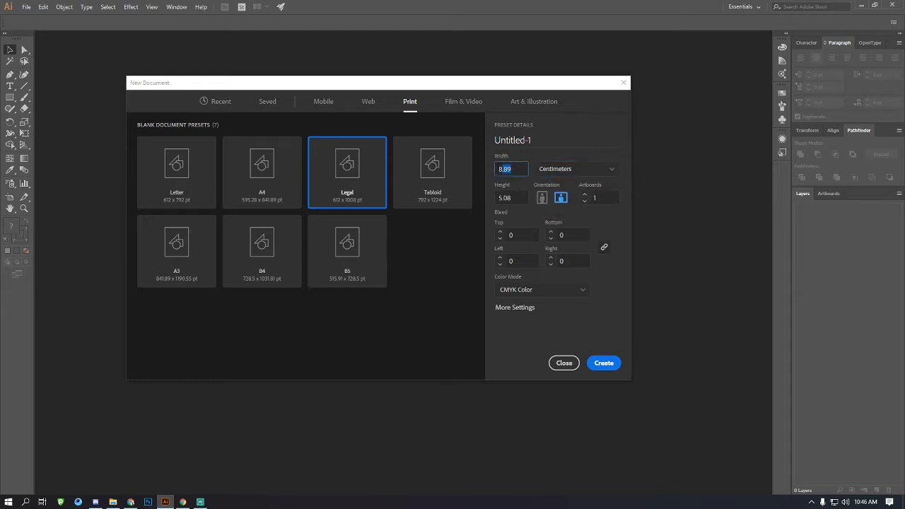
pyautogui.click(548, 171)
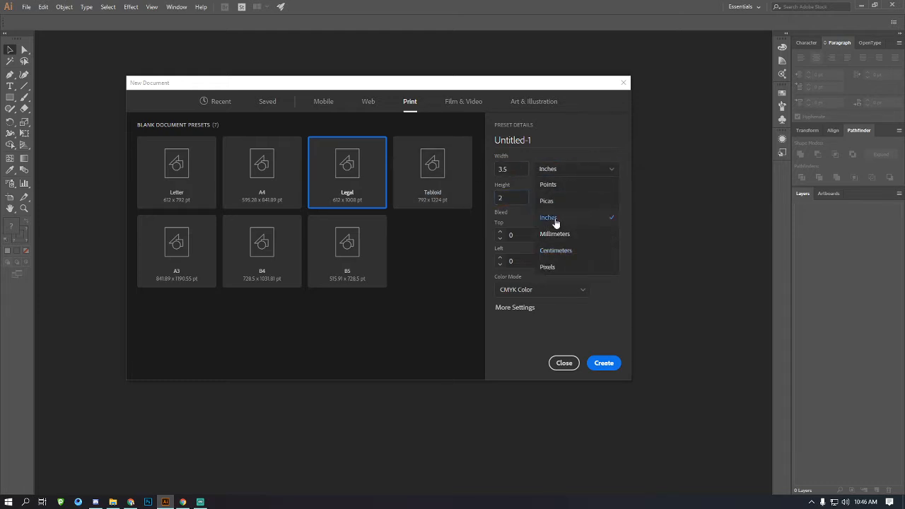
# Try pixels as the new document's units with RGB Color as its color mode.
pyautogui.click(580, 226)
pyautogui.click(506, 201)
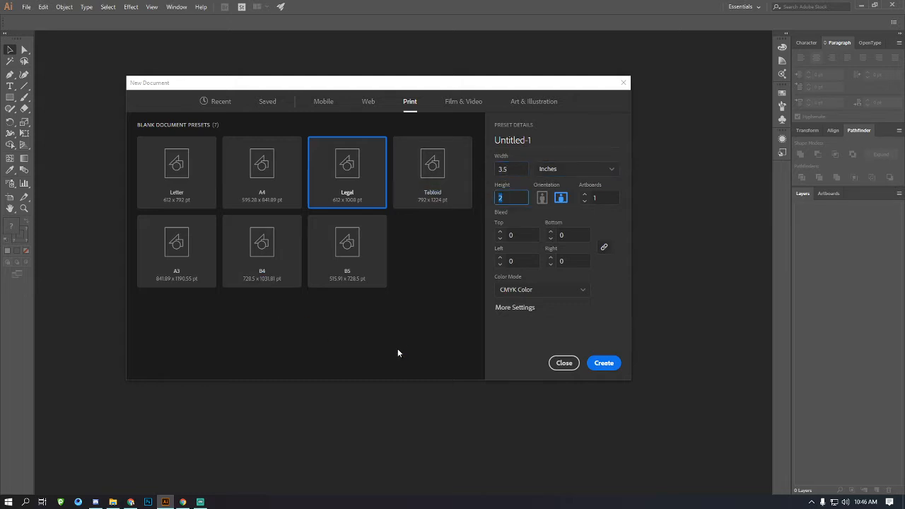
pyautogui.click(451, 342)
pyautogui.click(599, 165)
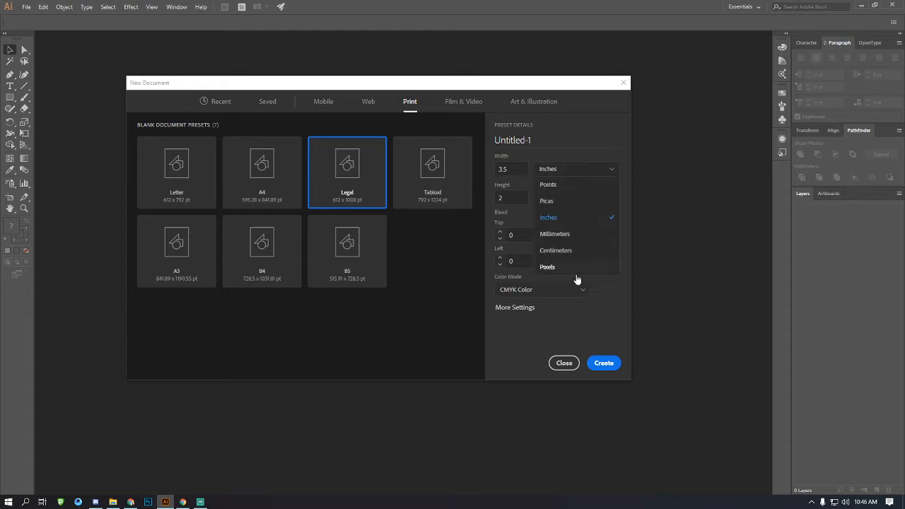
pyautogui.click(538, 305)
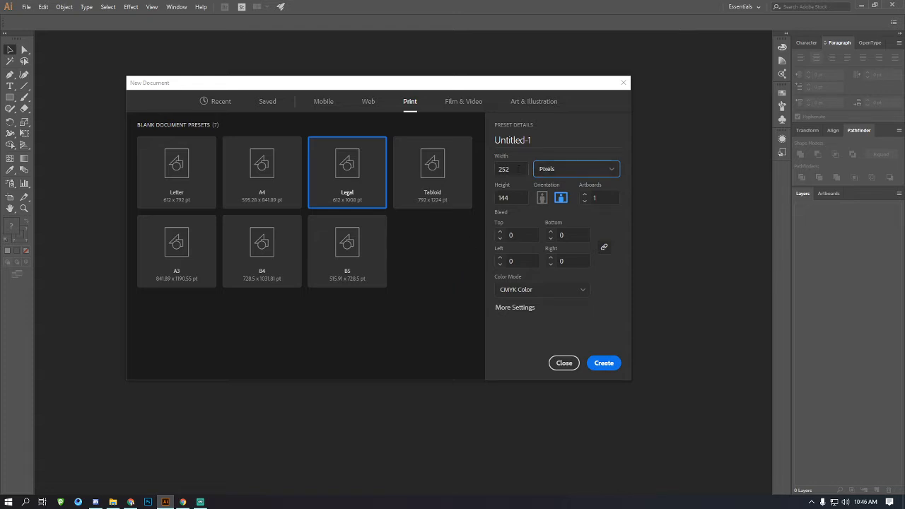
pyautogui.moveTo(512, 170); pyautogui.dragTo(482, 172)
pyautogui.moveTo(512, 199); pyautogui.dragTo(487, 197)
pyautogui.click(543, 171)
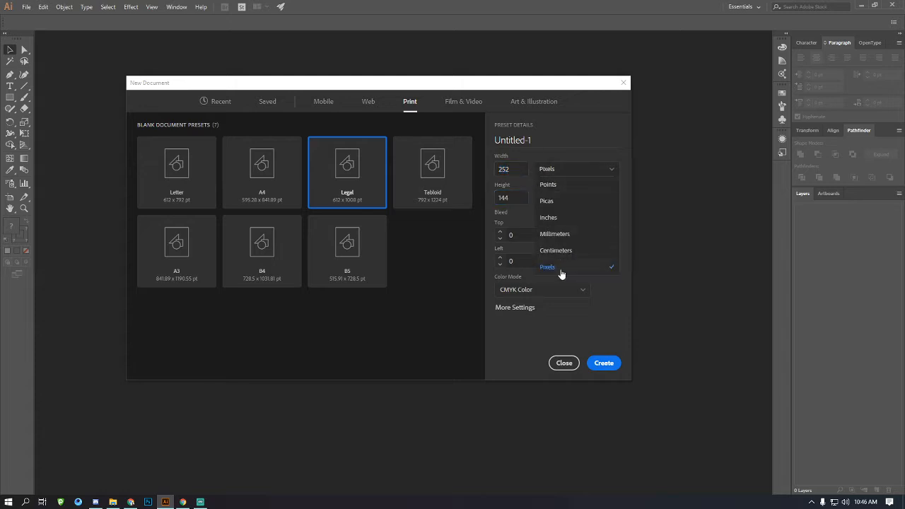
pyautogui.click(561, 268)
pyautogui.click(530, 293)
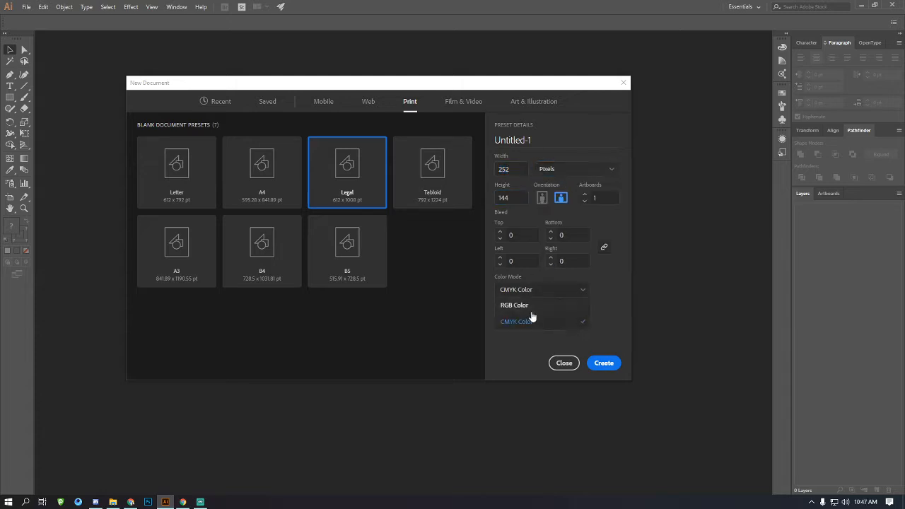
pyautogui.click(526, 311)
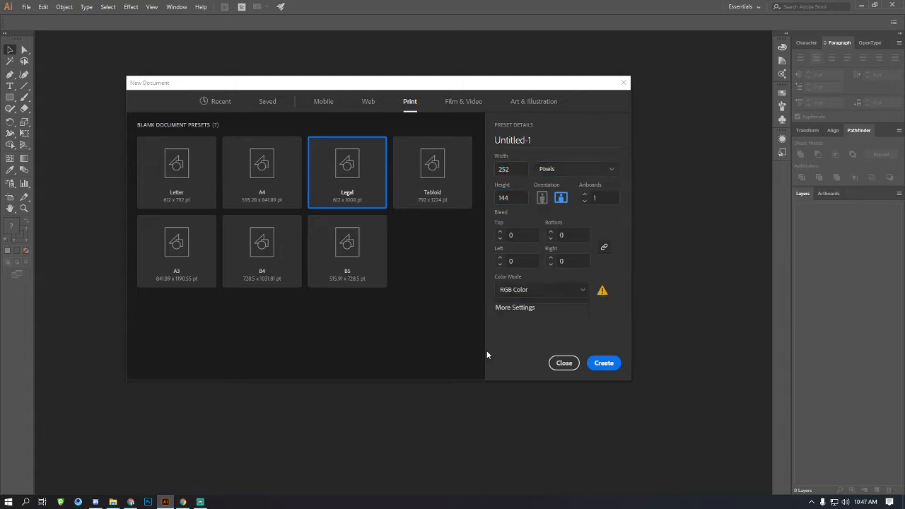
# Set the new document's units back to inches and its color mode back to CMYK Color.
pyautogui.click(586, 171)
pyautogui.click(566, 219)
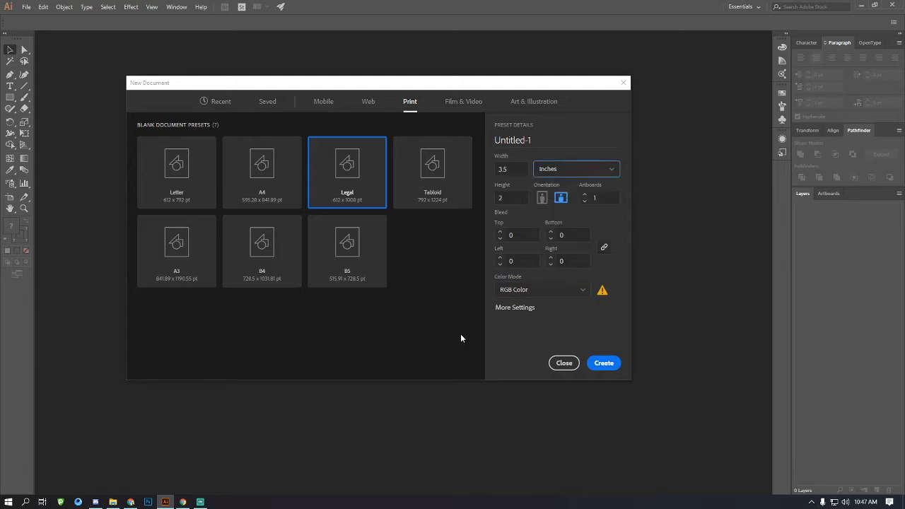
pyautogui.click(536, 291)
pyautogui.click(535, 321)
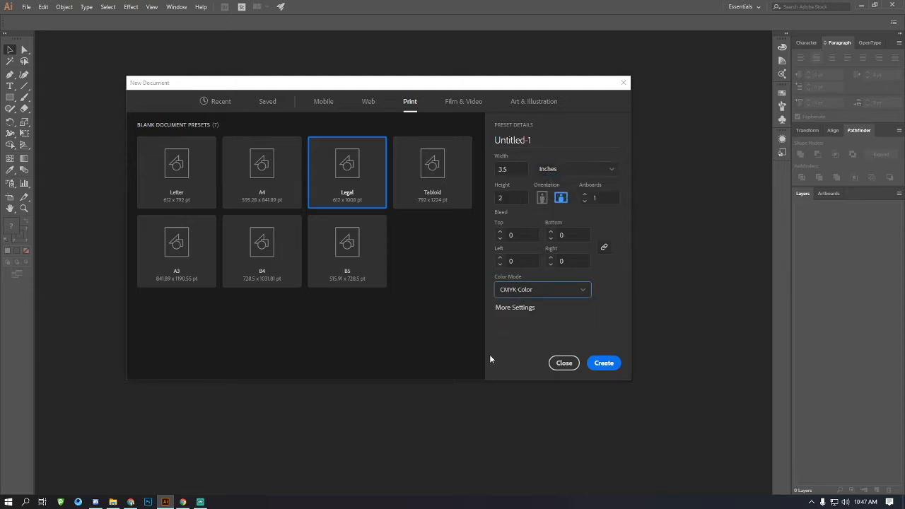
# Create the 3.5 by 2 inch landscape document in CMYK Color.
pyautogui.click(489, 355)
pyautogui.click(605, 363)
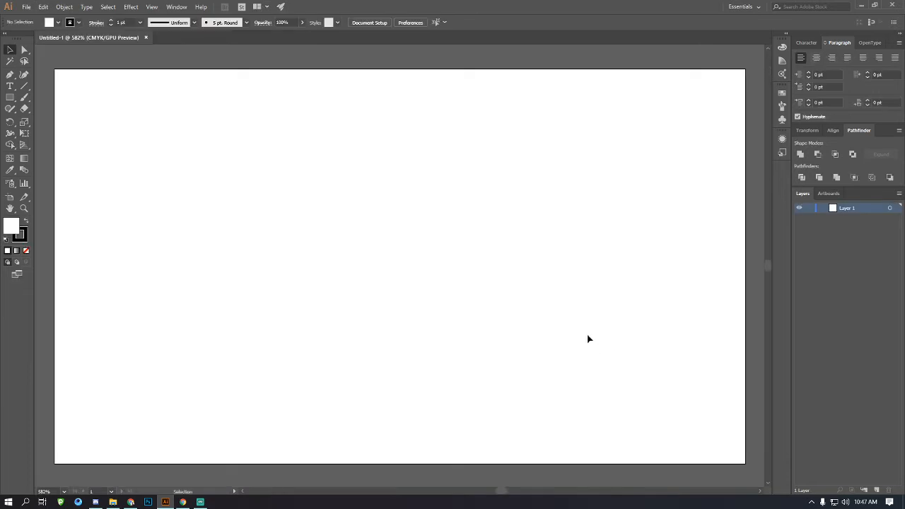
pyautogui.hotkey('ctrl', '-')
pyautogui.hotkey('ctrl', '-')
pyautogui.hotkey('ctrl', '-')
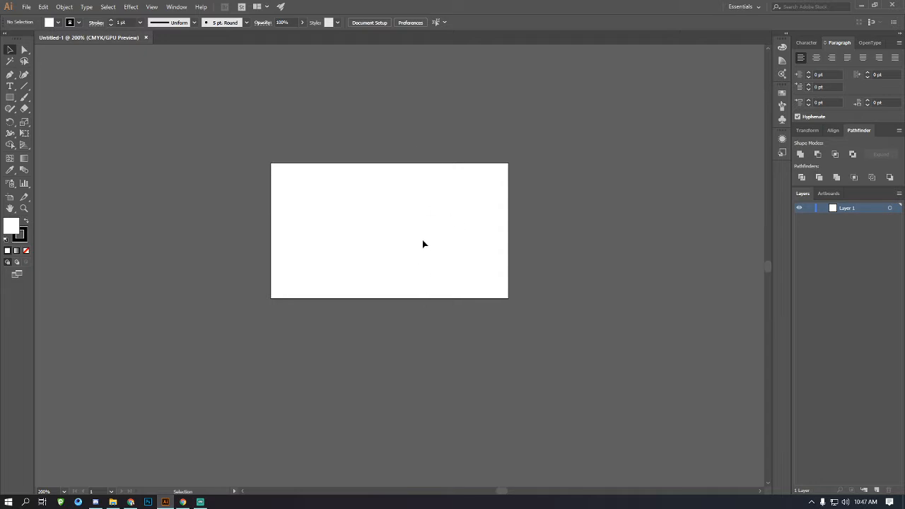
# Create a second document in portrait orientation, 2 inches wide and 3.5 inches high, in CMYK Color.
pyautogui.hotkey('ctrl', 'n')
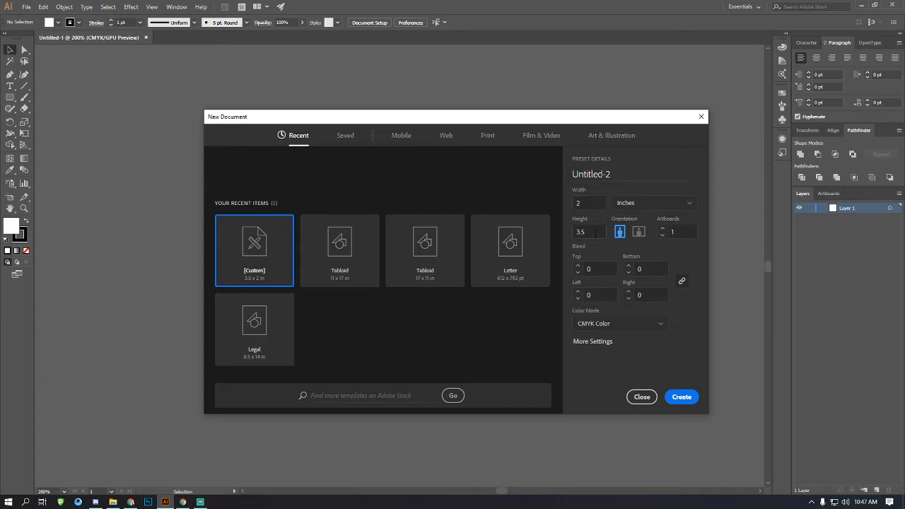
pyautogui.click(677, 397)
pyautogui.hotkey('ctrl', '-')
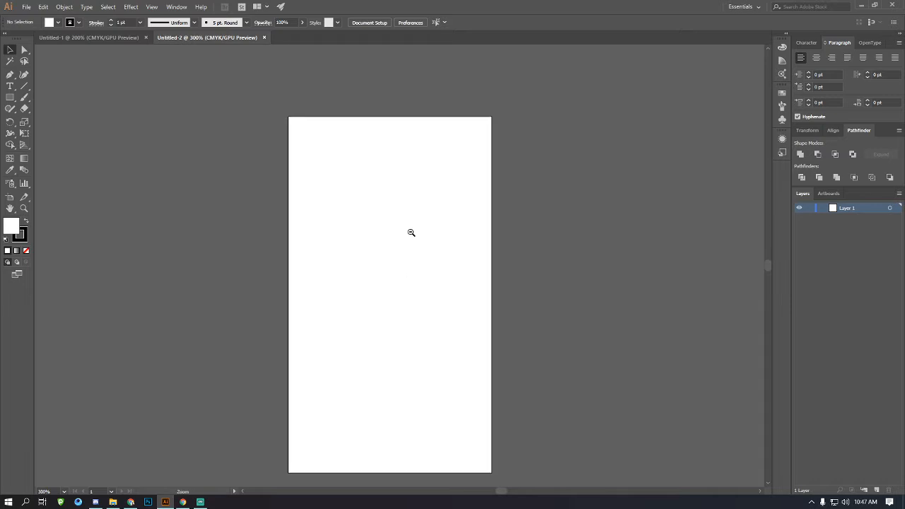
pyautogui.scroll(-2, 409, 327)
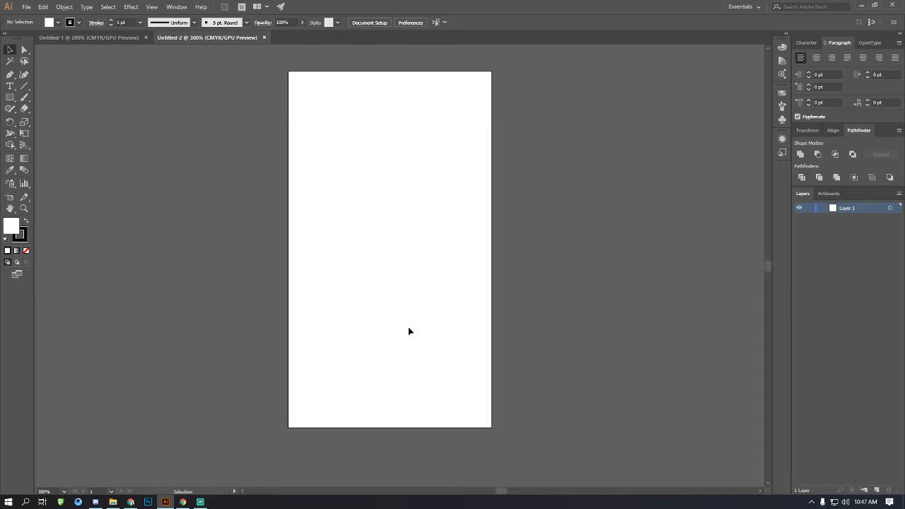
pyautogui.scroll(1, 407, 328)
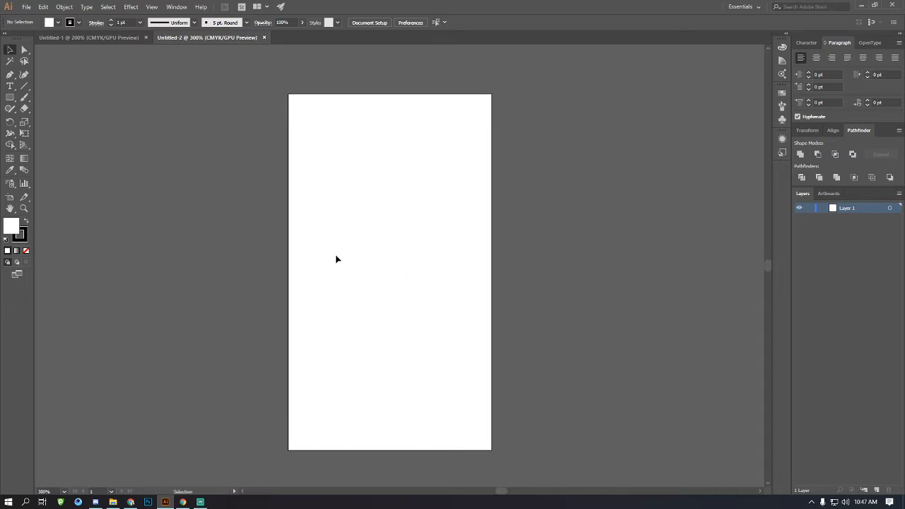
# Compare the landscape and portrait documents by switching between them, and close the portrait document.
pyautogui.click(105, 38)
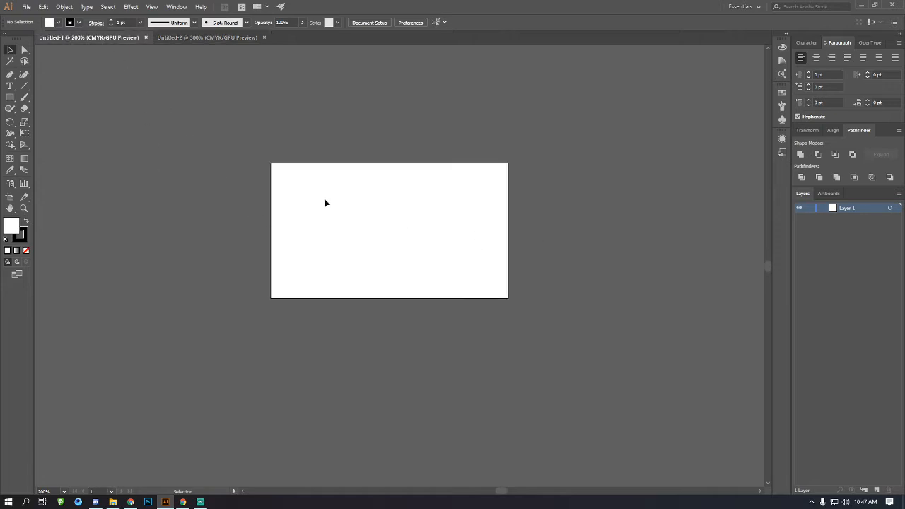
pyautogui.click(201, 38)
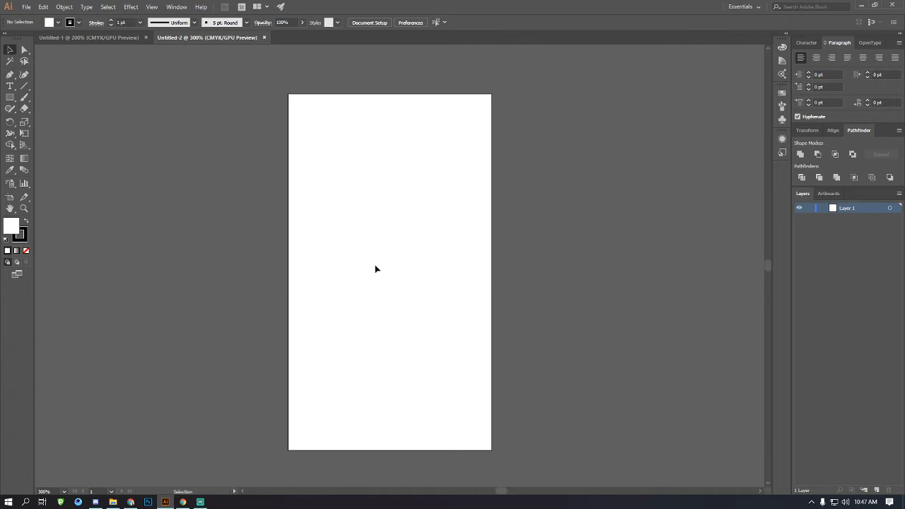
pyautogui.hscroll(1, 364, 258)
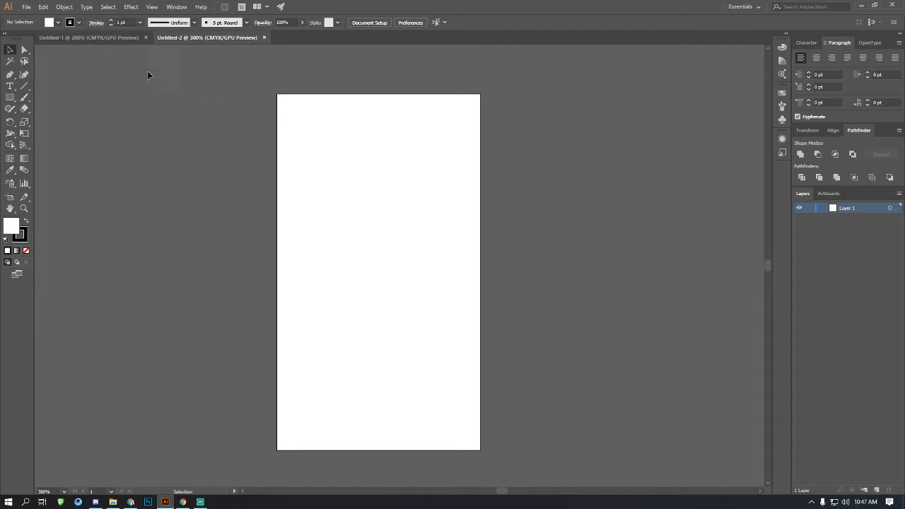
pyautogui.click(133, 38)
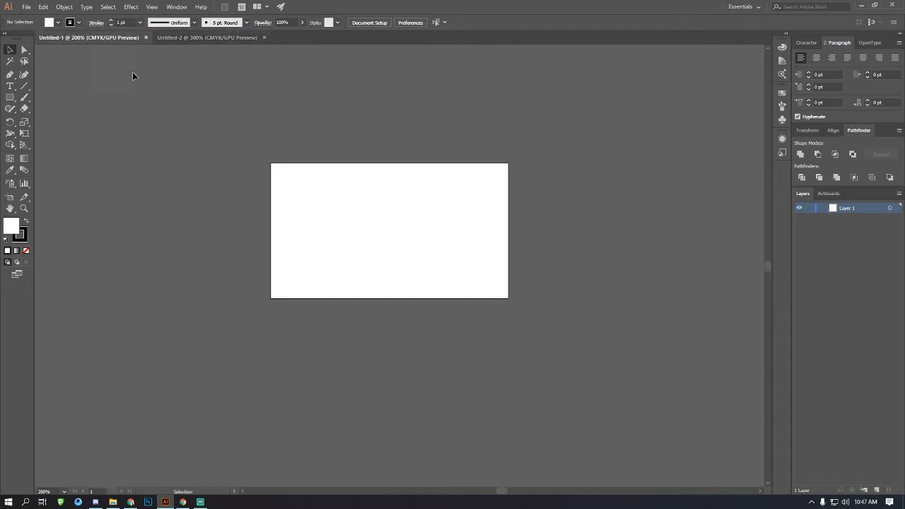
pyautogui.click(212, 39)
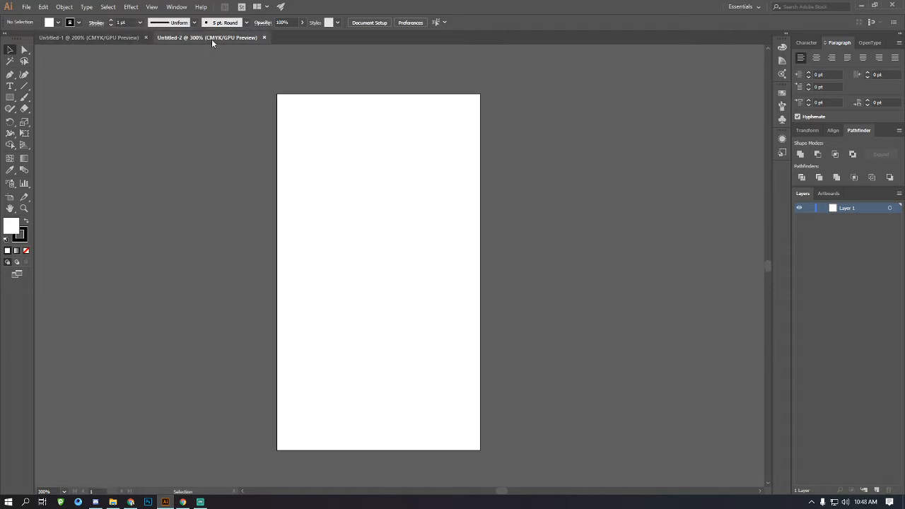
pyautogui.click(69, 38)
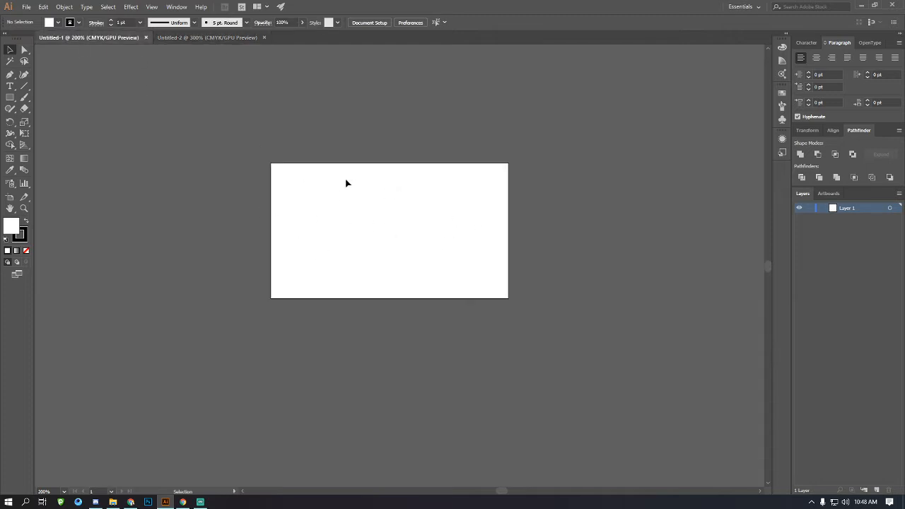
pyautogui.click(180, 38)
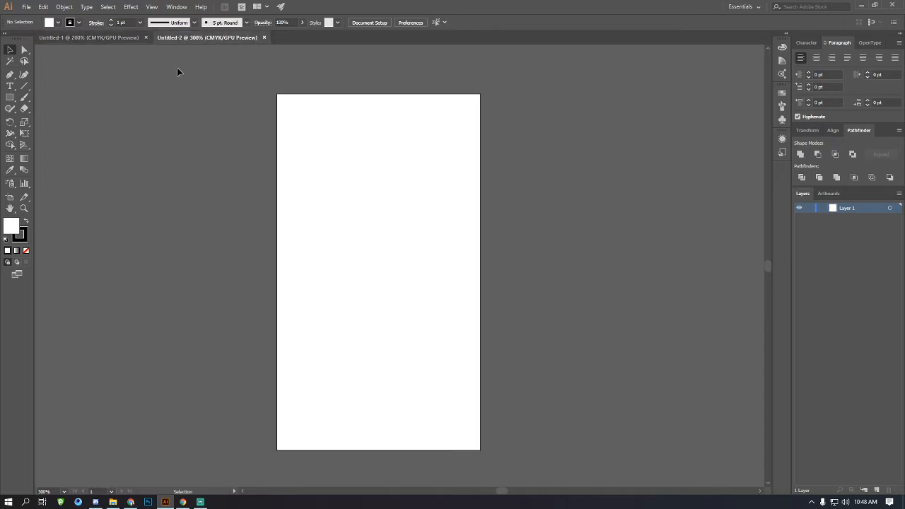
pyautogui.hscroll(1, 311, 221)
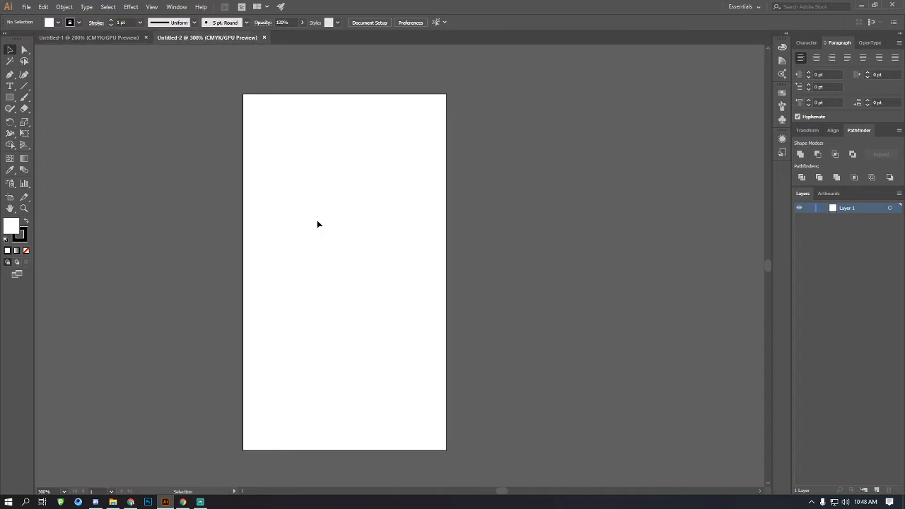
pyautogui.click(88, 37)
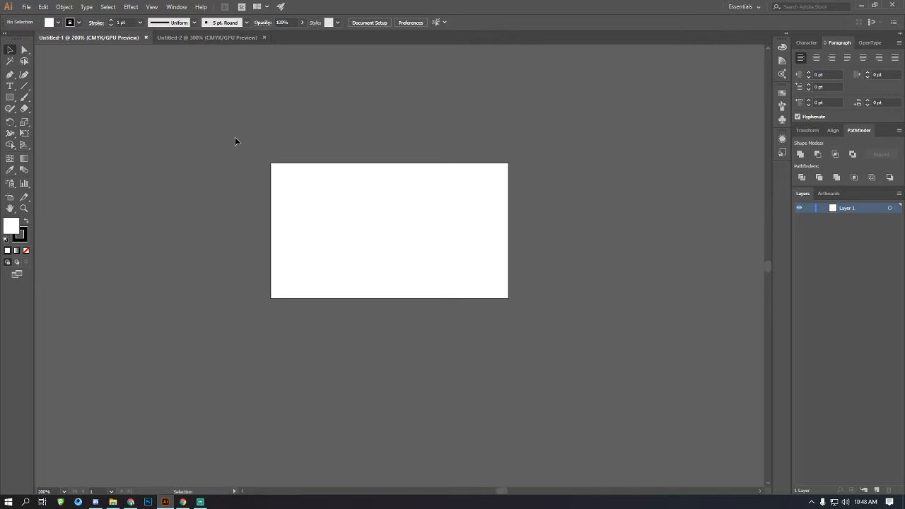
pyautogui.click(264, 37)
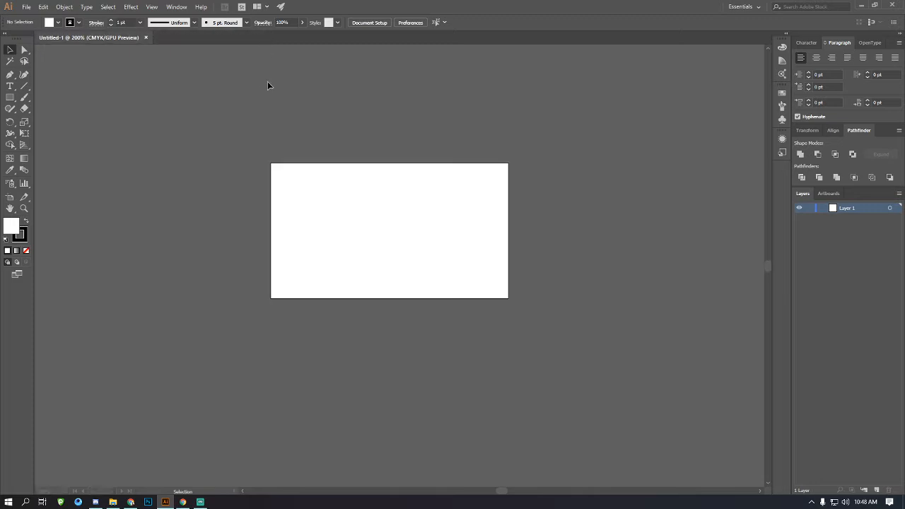
pyautogui.press('a')
pyautogui.hscroll(7, 414, 230)
pyautogui.hscroll(-1, 331, 229)
pyautogui.hotkey('ctrl', 'space')
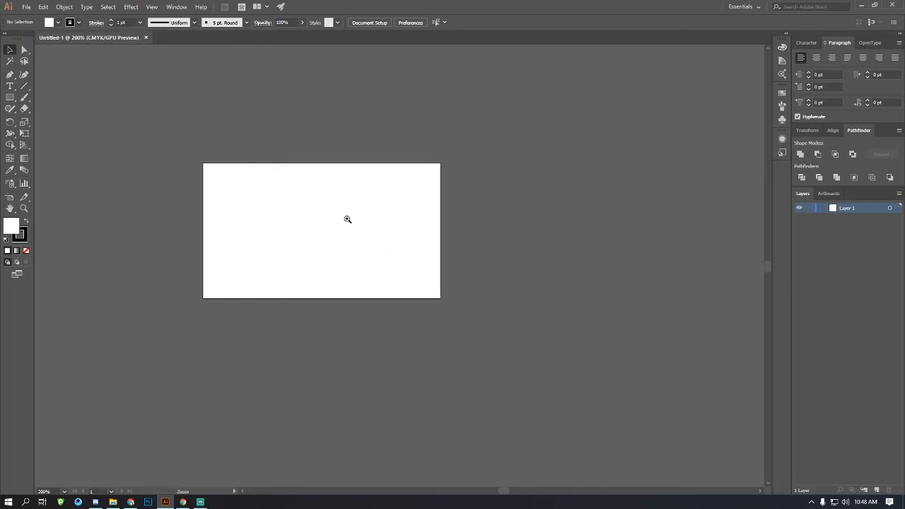
pyautogui.moveTo(347, 220); pyautogui.dragTo(384, 230)
pyautogui.hscroll(-2, 400, 243)
pyautogui.scroll(1, 377, 234)
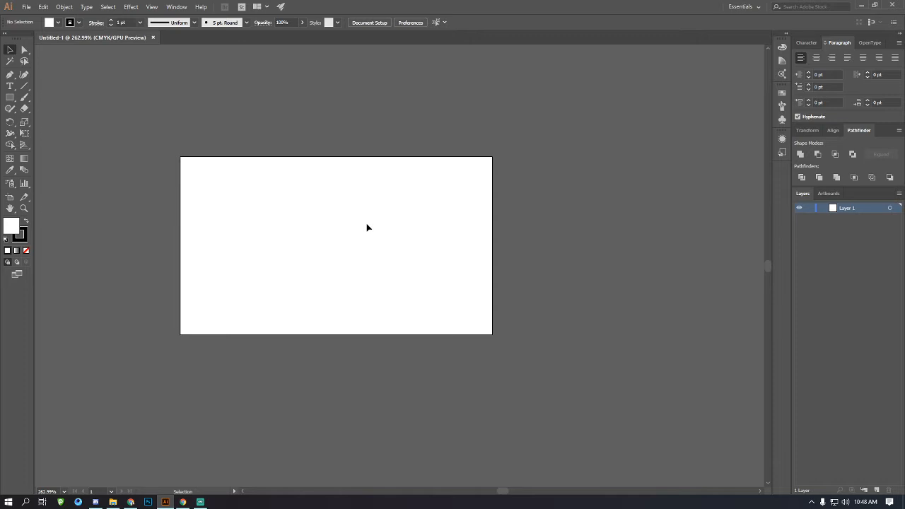
pyautogui.hotkey('ctrl', 'alt', 'space')
pyautogui.keyDown('ctrl'); pyautogui.keyDown('alt'); pyautogui.click(366, 225); pyautogui.keyUp('alt'); pyautogui.keyUp('ctrl')
pyautogui.hscroll(6, 433, 332)
pyautogui.scroll(-1, 353, 332)
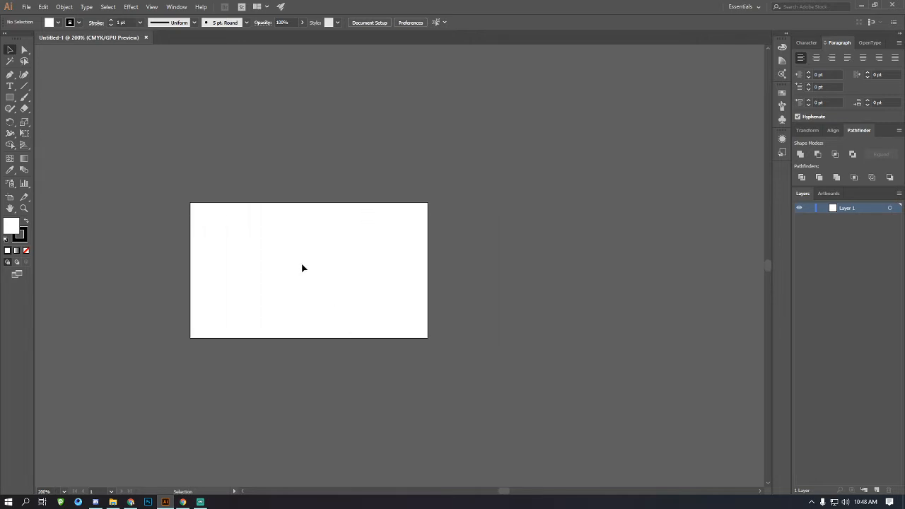
pyautogui.hscroll(-3, 302, 268)
pyautogui.scroll(-3, 302, 268)
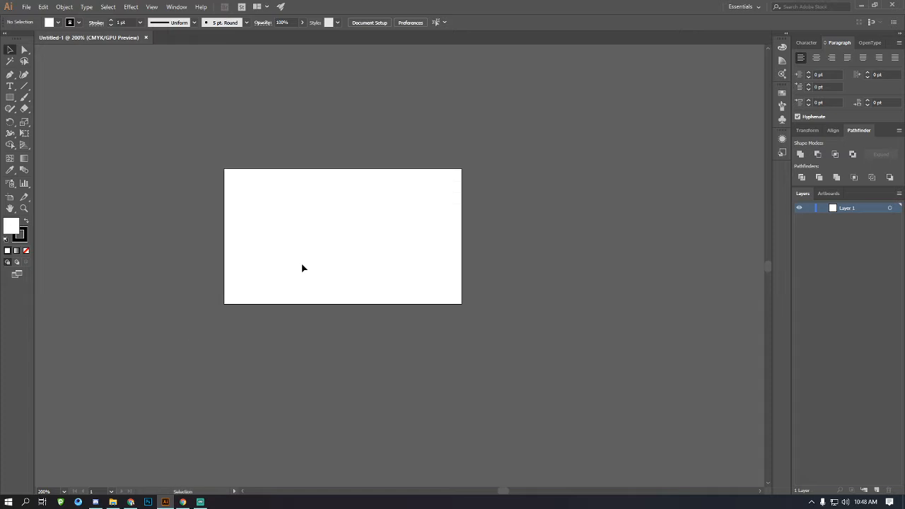
pyautogui.hscroll(-2, 302, 268)
pyautogui.scroll(1, 302, 268)
pyautogui.hscroll(-2, 302, 268)
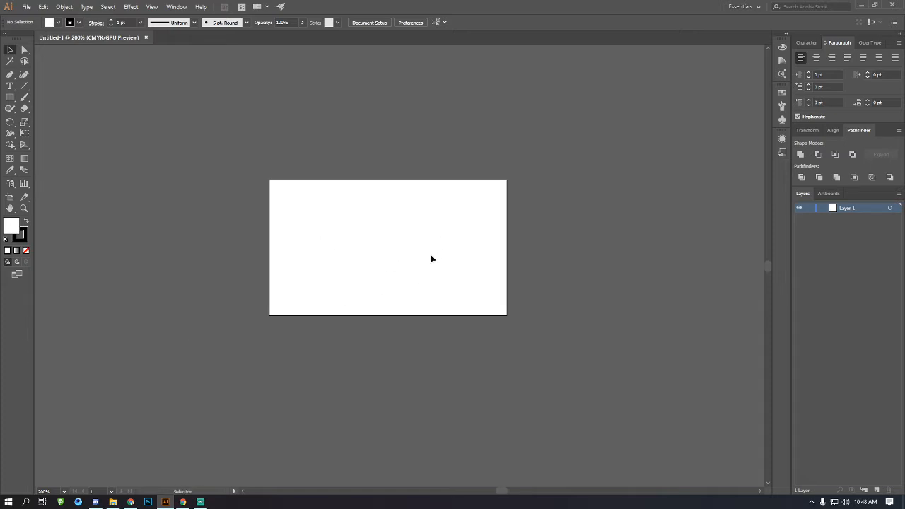
pyautogui.hscroll(1, 432, 259)
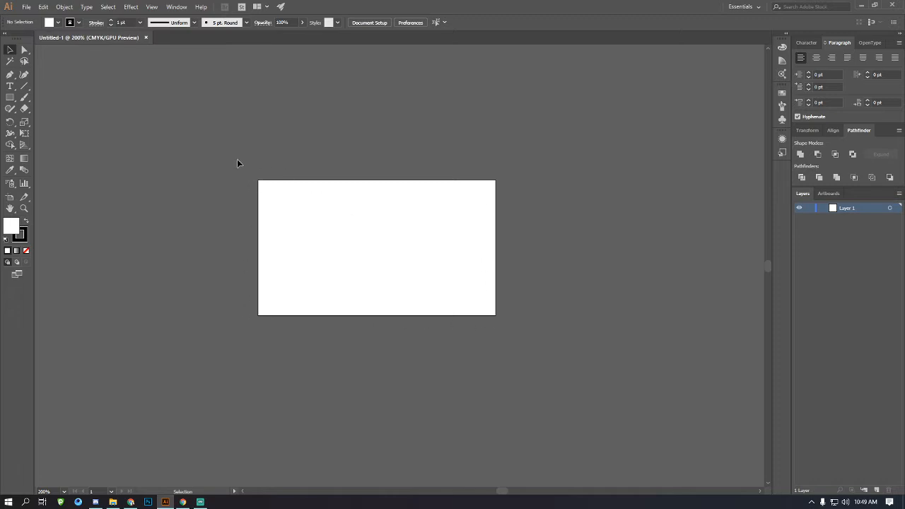
# Change the document setup to millimeters and add a 3 mm bleed on all sides of the artboard.
pyautogui.click(26, 7)
pyautogui.click(86, 222)
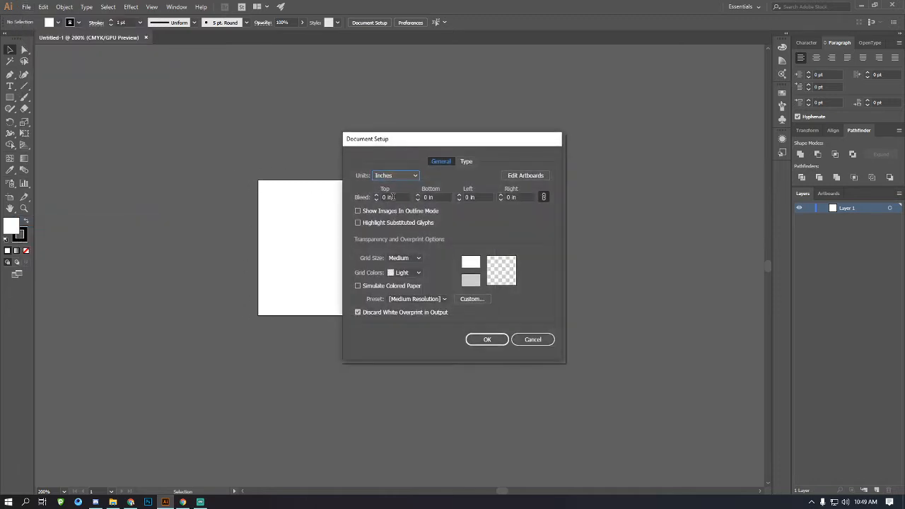
pyautogui.click(400, 176)
pyautogui.click(402, 217)
pyautogui.moveTo(399, 198); pyautogui.dragTo(338, 189)
pyautogui.write('3')
pyautogui.click(486, 339)
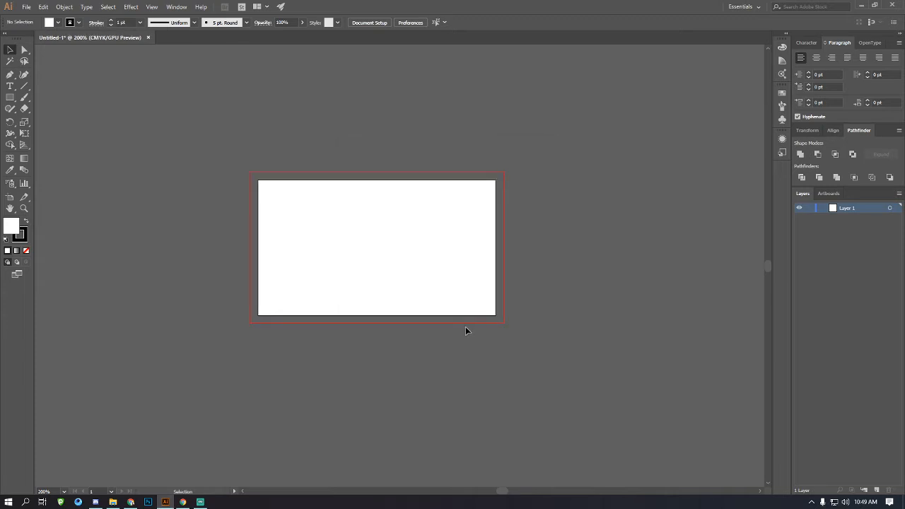
# Switch the document setup units to inches and set the linked bleed to 0.125 in on all sides.
pyautogui.hotkey('ctrl', '=')
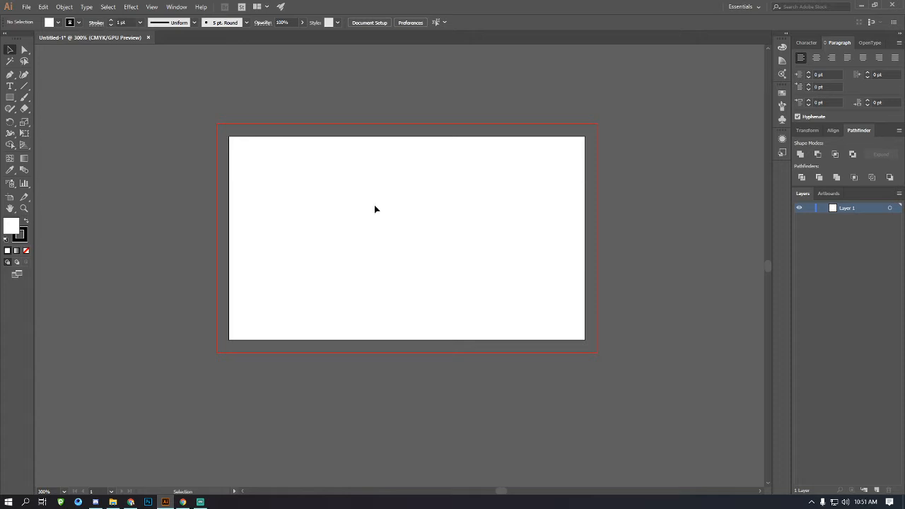
pyautogui.hscroll(2, 376, 208)
pyautogui.scroll(1, 363, 200)
pyautogui.scroll(-1, 418, 313)
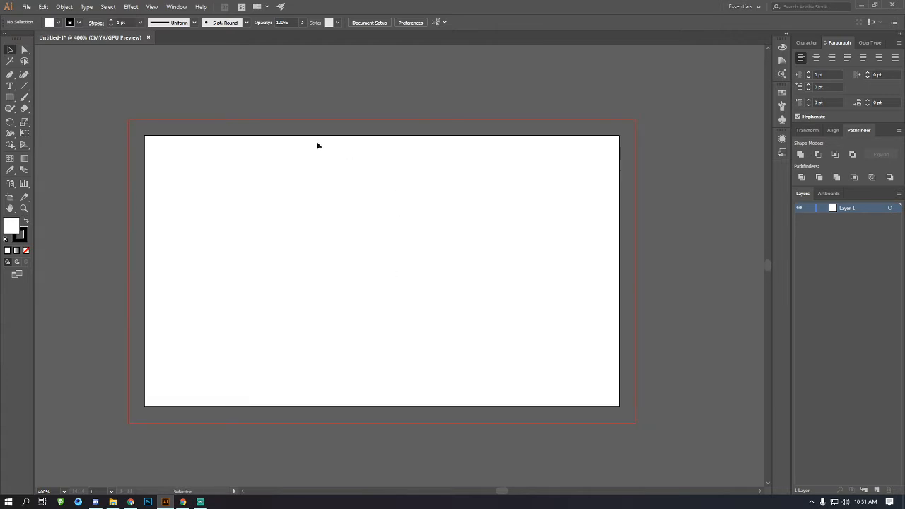
pyautogui.click(27, 7)
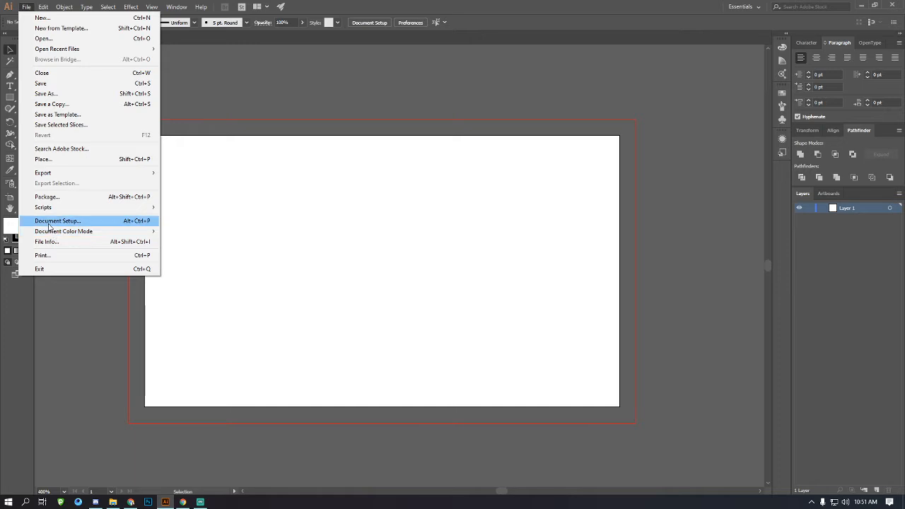
pyautogui.click(74, 221)
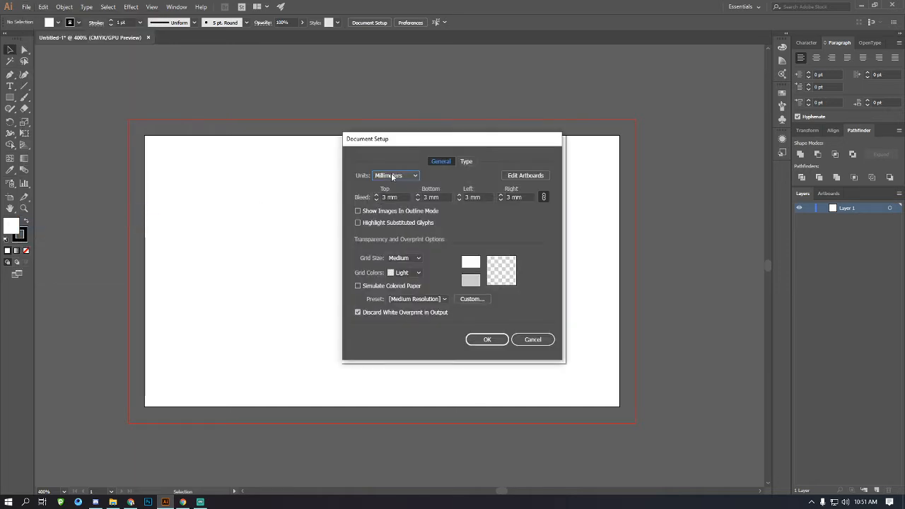
pyautogui.click(393, 176)
pyautogui.click(401, 217)
pyautogui.press('Tab')
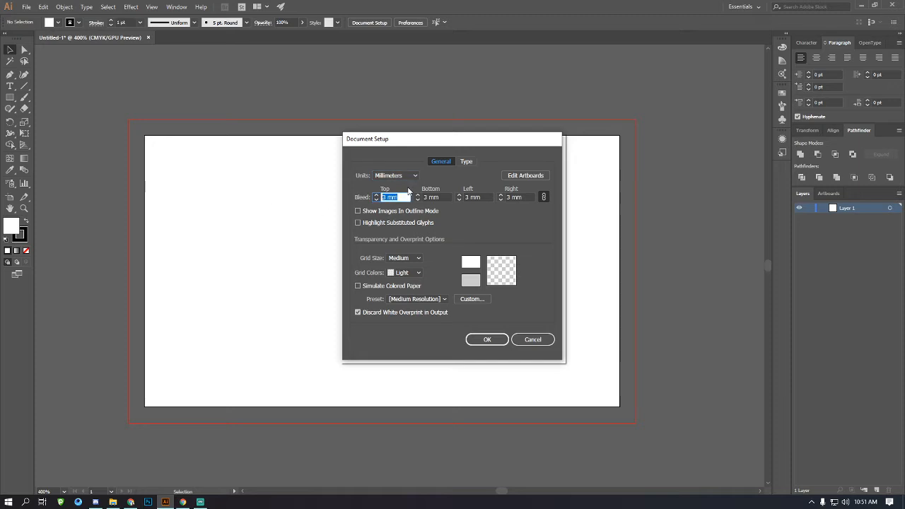
pyautogui.click(405, 177)
pyautogui.click(401, 210)
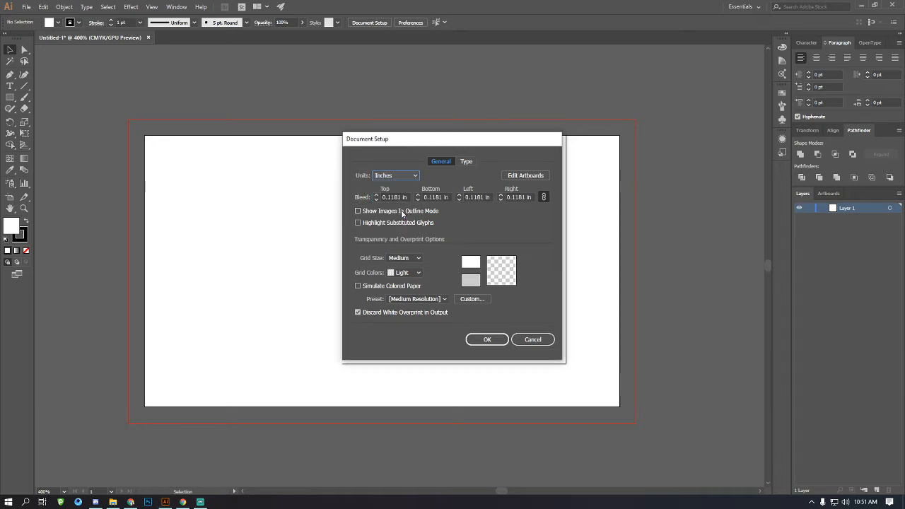
pyautogui.click(407, 197)
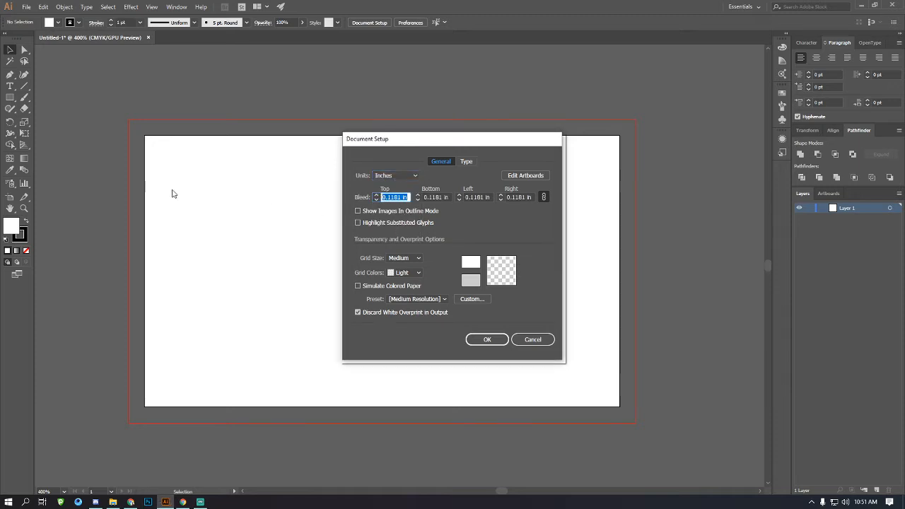
pyautogui.write('.125')
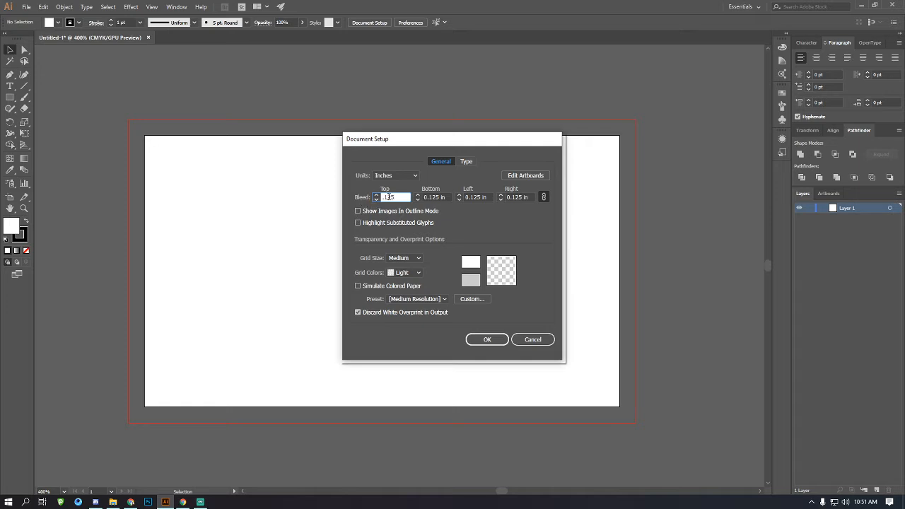
# Unlink the bleed values and set the bottom, left and right bleed to 0 in.
pyautogui.click(544, 197)
pyautogui.click(432, 197)
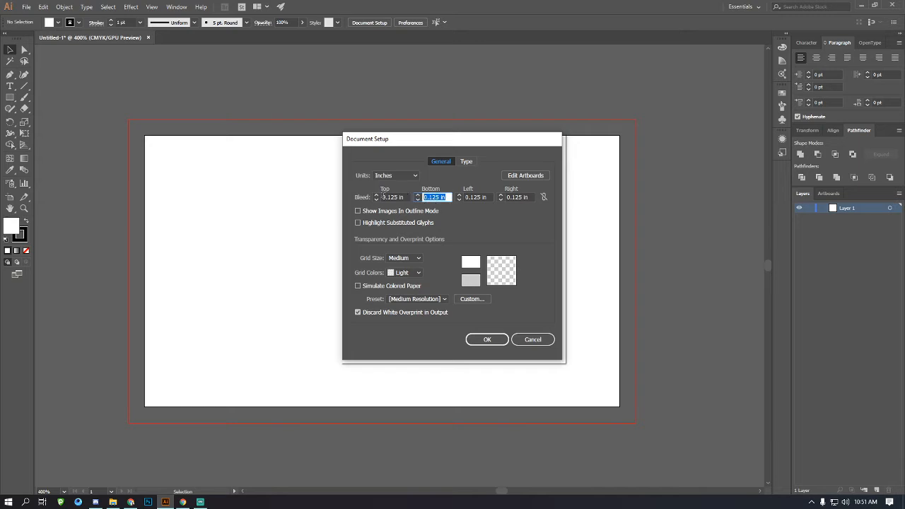
pyautogui.write('0')
pyautogui.click(492, 198)
pyautogui.write('0')
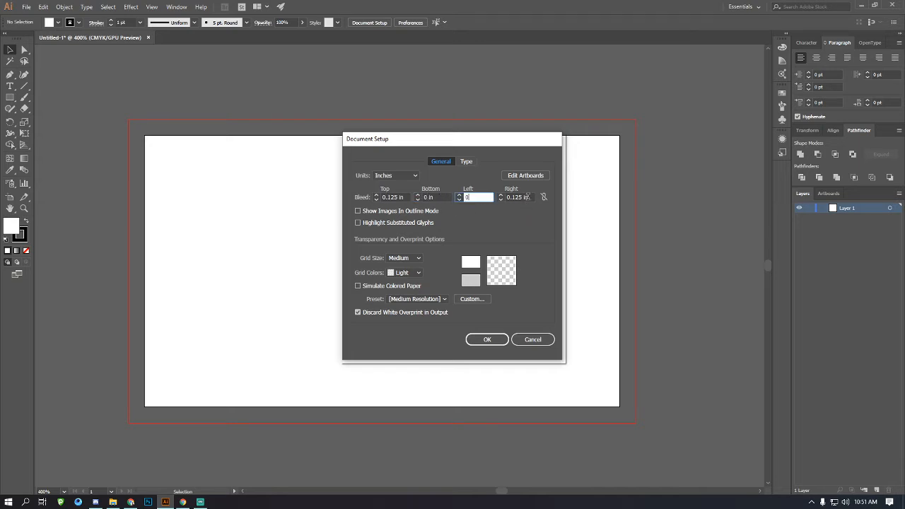
pyautogui.click(527, 197)
pyautogui.write('0')
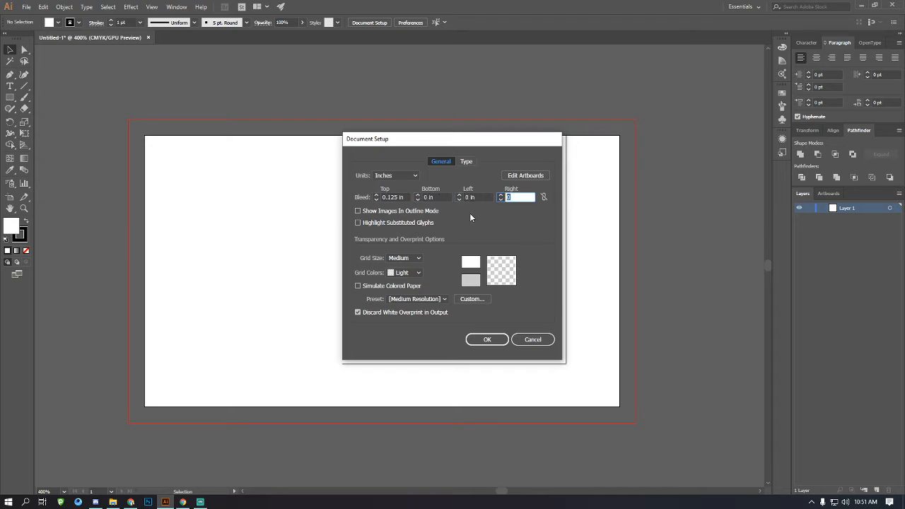
# Relink the bleed values and apply a 1 in bleed on all sides of the artboard.
pyautogui.moveTo(441, 199); pyautogui.dragTo(383, 198)
pyautogui.moveTo(484, 198); pyautogui.dragTo(297, 194)
pyautogui.click(546, 198)
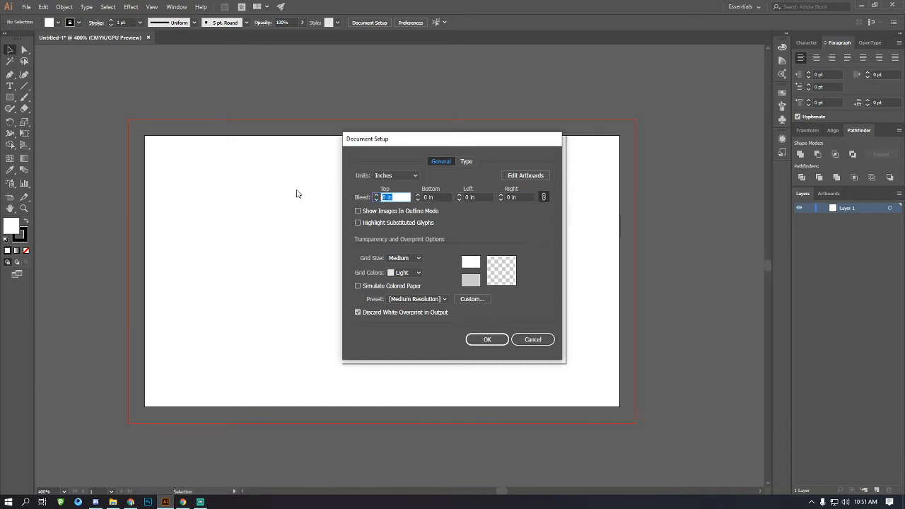
pyautogui.write('1')
pyautogui.click(487, 339)
# Set the document units back to millimeters and apply a linked 3 mm bleed on all sides.
pyautogui.click(26, 6)
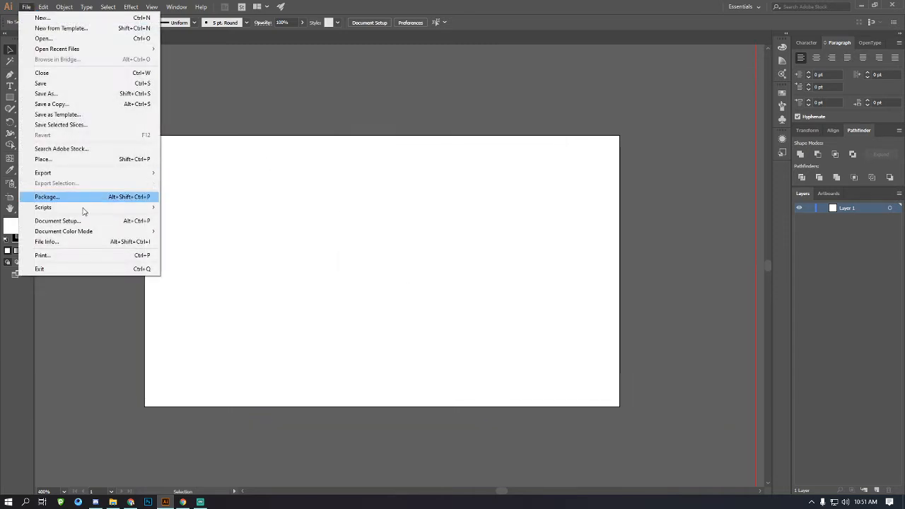
pyautogui.click(71, 220)
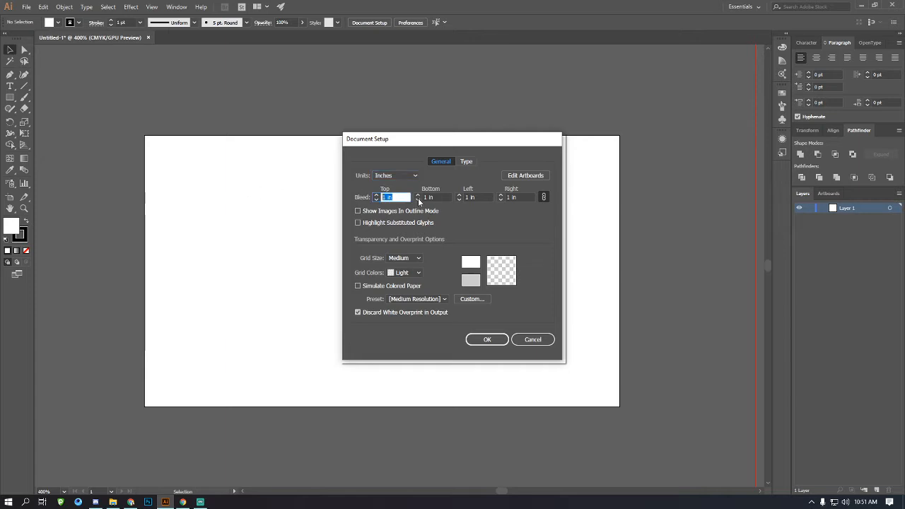
pyautogui.click(416, 175)
pyautogui.click(396, 210)
pyautogui.press('Tab')
pyautogui.write('3')
pyautogui.click(523, 198)
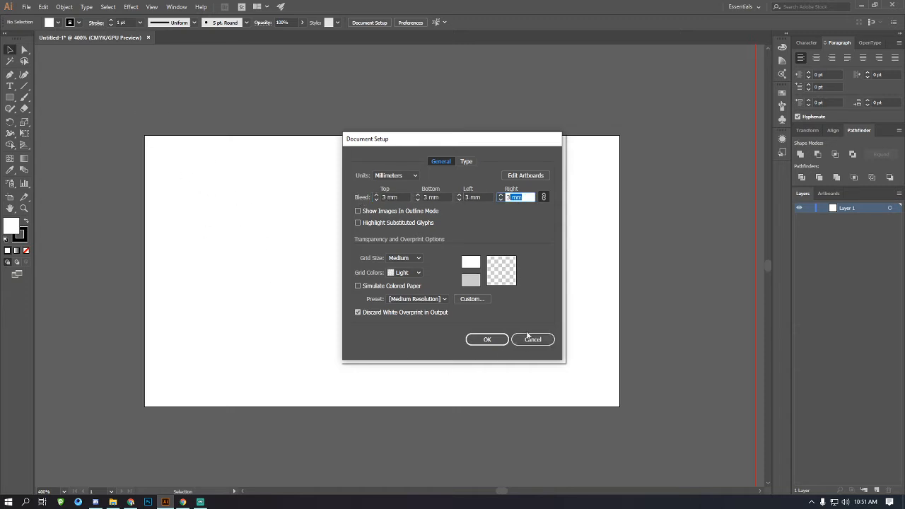
pyautogui.click(488, 340)
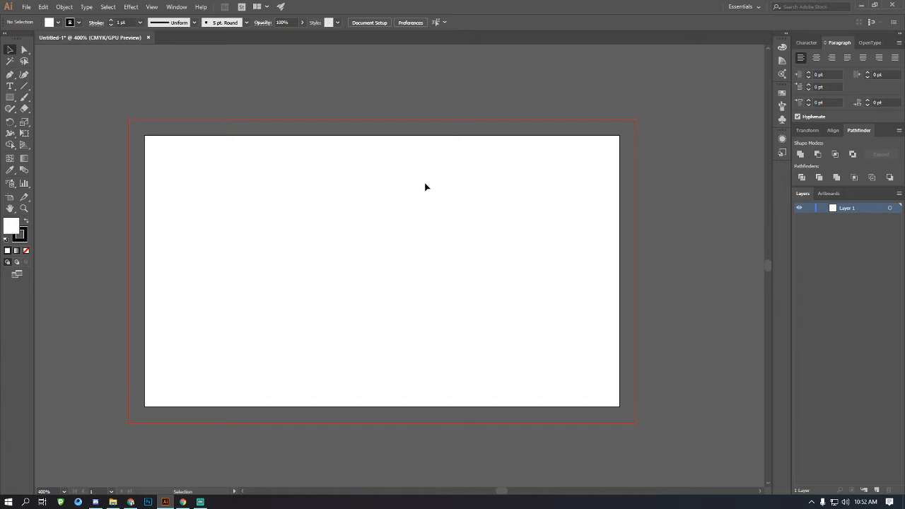
# Examine the full extent of the canvas and its outer boundary around the single artboard.
pyautogui.hotkey('ctrl', '-')
pyautogui.scroll(-1, 429, 254)
pyautogui.hscroll(2, 424, 254)
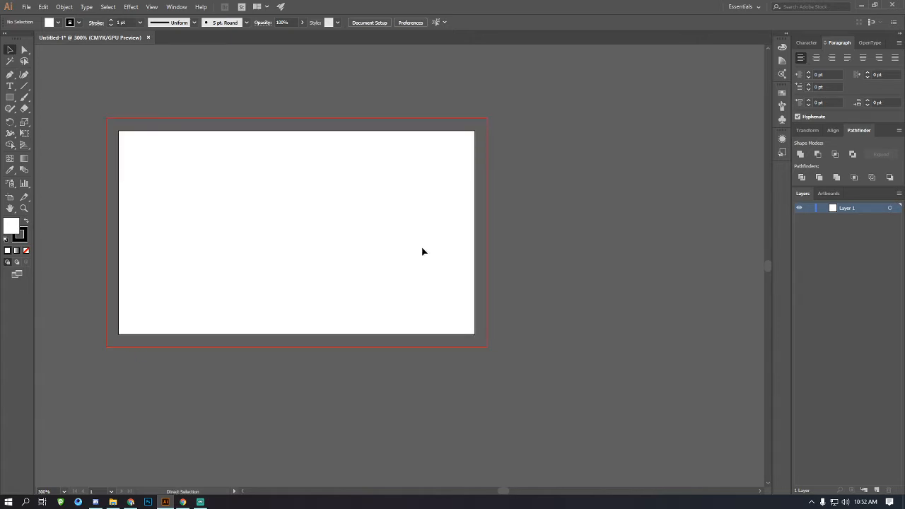
pyautogui.keyDown('ctrl'); pyautogui.keyDown('alt'); pyautogui.click(409, 215); pyautogui.keyUp('alt'); pyautogui.keyUp('ctrl')
pyautogui.scroll(-1, 426, 279)
pyautogui.scroll(-10, 408, 253)
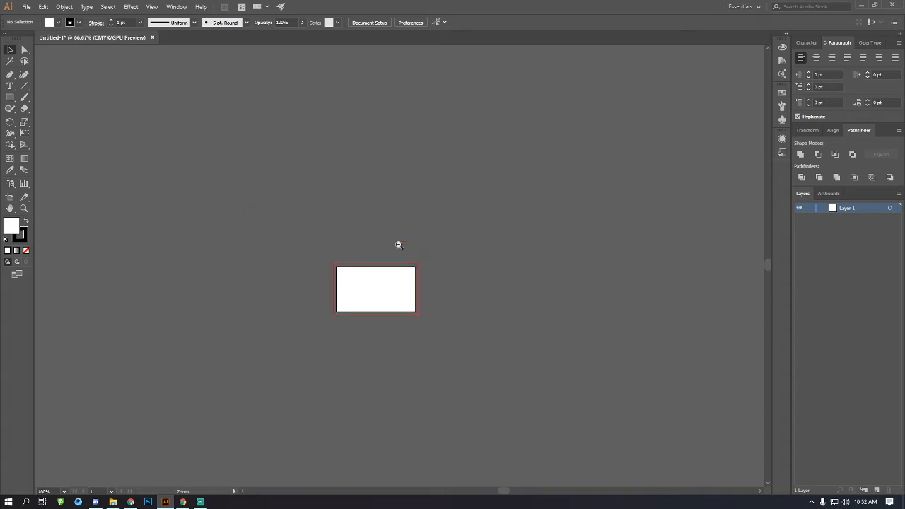
pyautogui.scroll(-1, 413, 289)
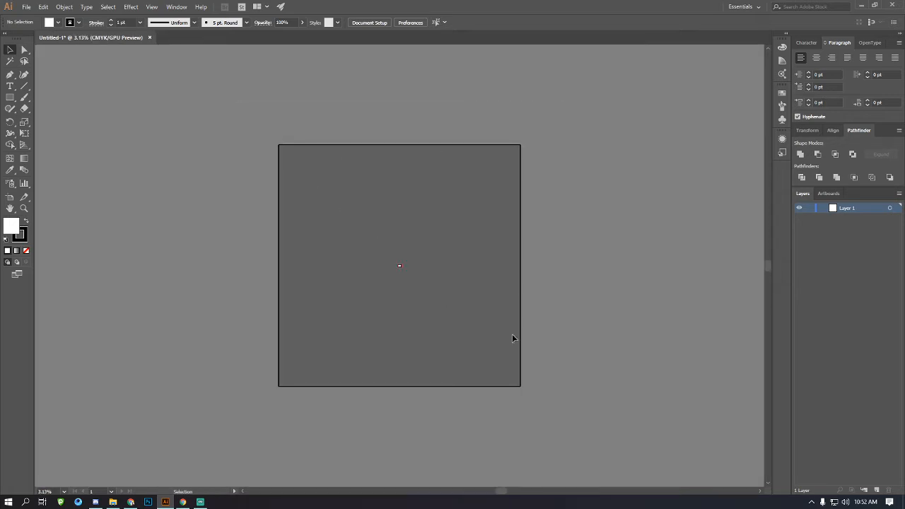
pyautogui.scroll(5, 394, 269)
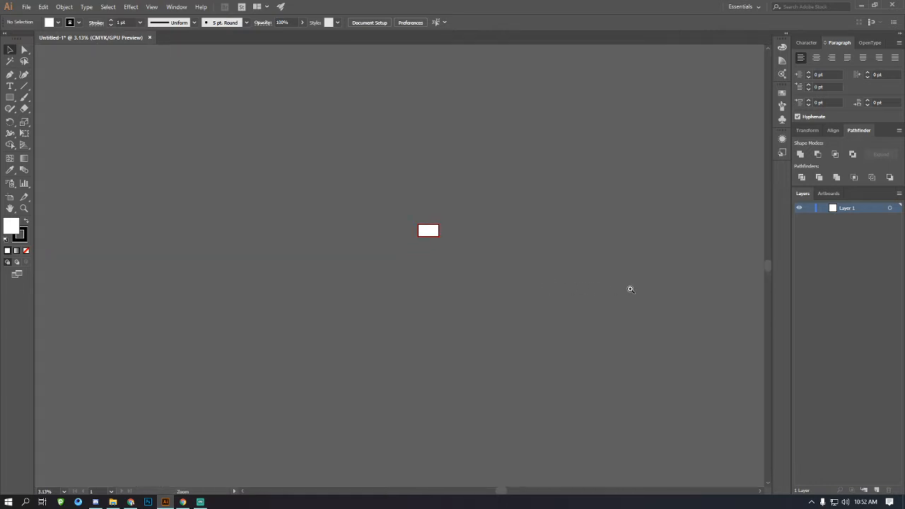
pyautogui.scroll(4, 444, 301)
pyautogui.scroll(-1, 377, 343)
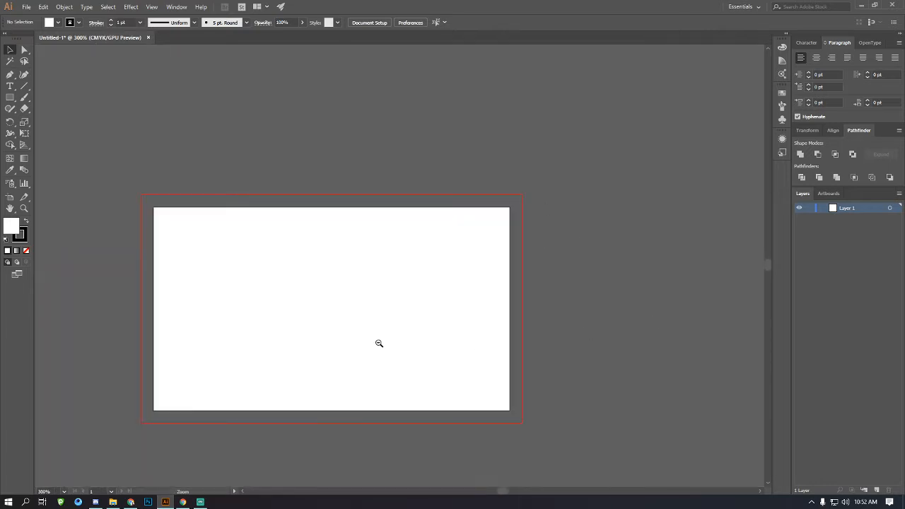
pyautogui.scroll(1, 407, 338)
pyautogui.hscroll(-3, 407, 338)
pyautogui.hscroll(5, 406, 338)
pyautogui.scroll(-5, 407, 338)
pyautogui.keyDown('ctrl'); pyautogui.keyDown('alt'); pyautogui.click(363, 282); pyautogui.keyUp('alt'); pyautogui.keyUp('ctrl')
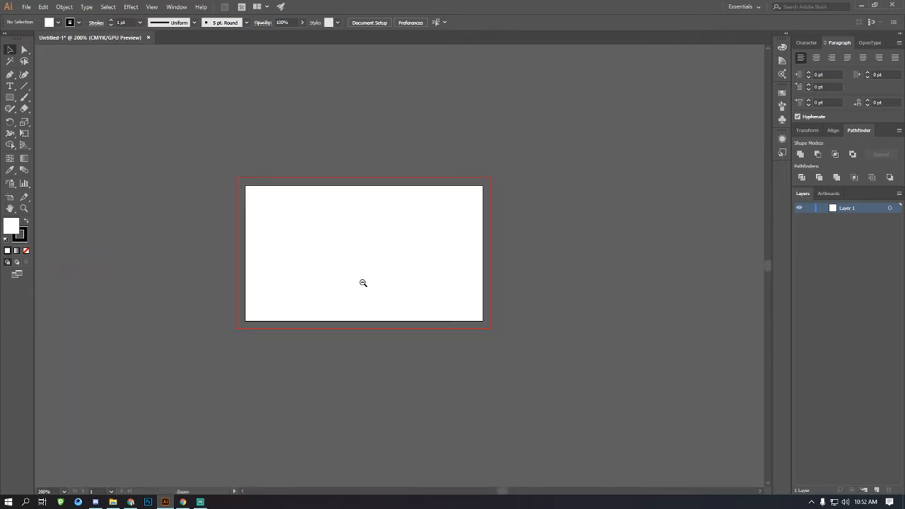
pyautogui.scroll(-10, 387, 264)
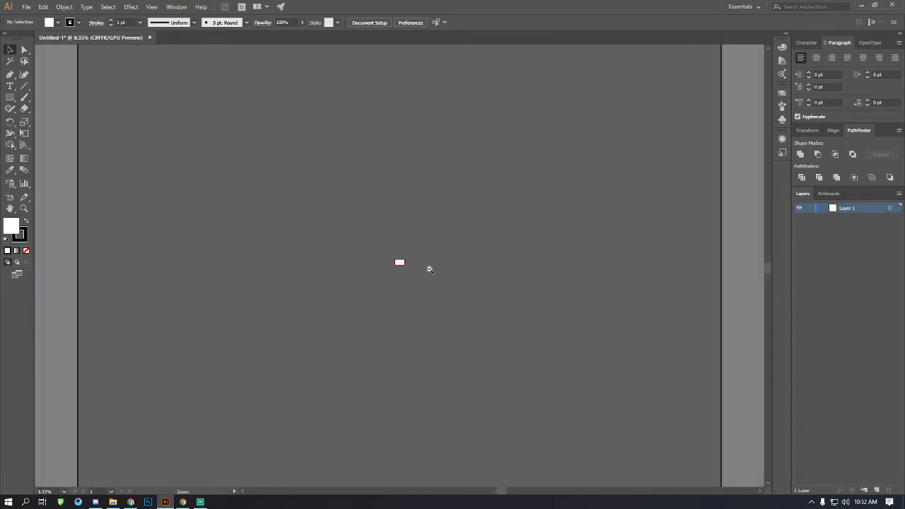
pyautogui.scroll(-1, 434, 275)
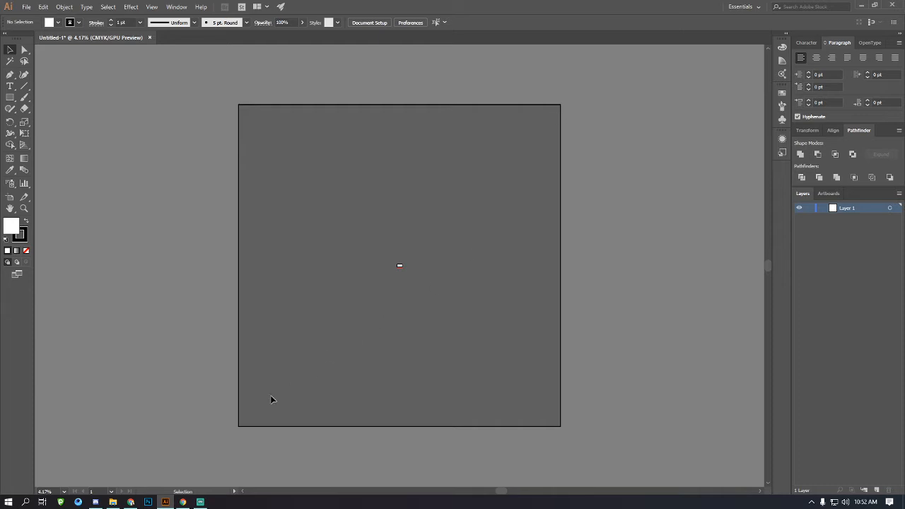
pyautogui.scroll(10, 400, 266)
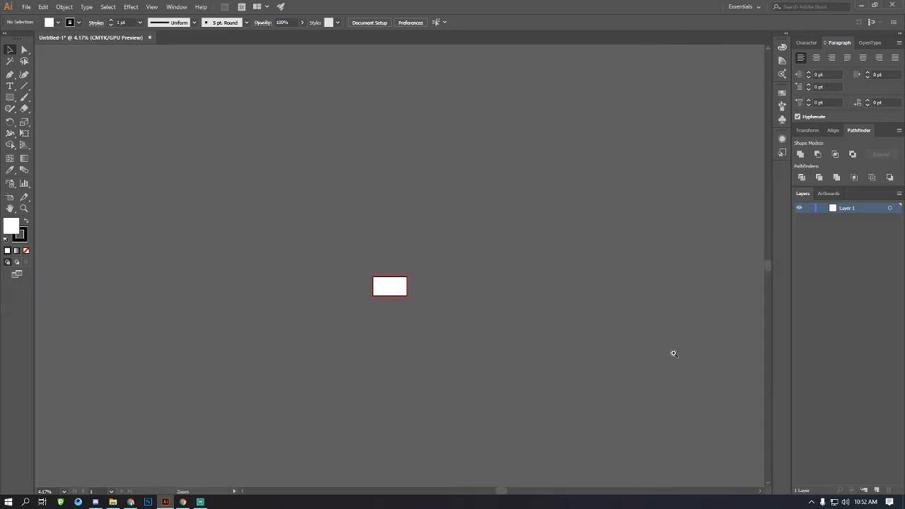
# Duplicate the artboard six times with the Artboard tool, placing the copies around the original, and return to the Selection tool.
pyautogui.hscroll(-3, 353, 298)
pyautogui.moveTo(314, 279); pyautogui.dragTo(375, 113)
pyautogui.hscroll(-2, 354, 290)
pyautogui.hotkey('shift', 'o')
pyautogui.moveTo(418, 133); pyautogui.dragTo(145, 111)
pyautogui.moveTo(163, 107); pyautogui.dragTo(681, 307)
pyautogui.moveTo(639, 302); pyautogui.dragTo(368, 418)
pyautogui.hotkey('ctrl', '-')
pyautogui.hotkey('ctrl', '-')
pyautogui.hotkey('ctrl', '-')
pyautogui.hotkey('ctrl', '-')
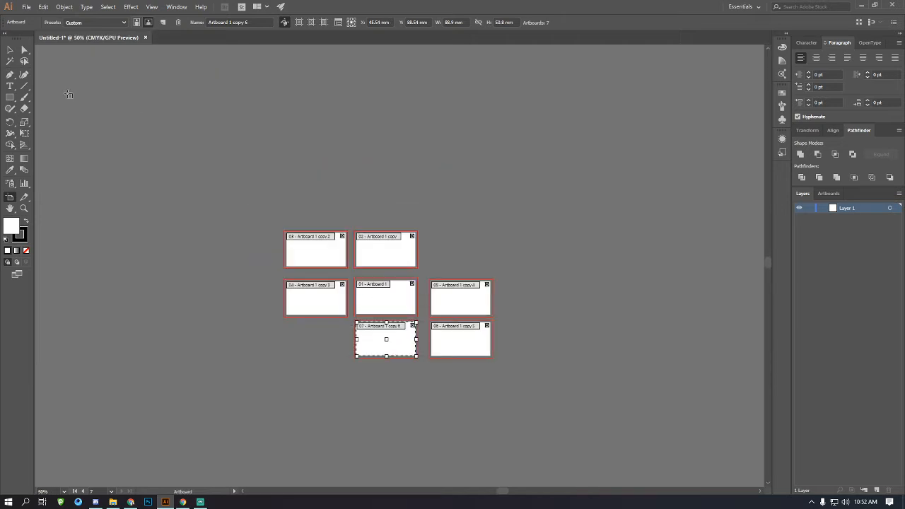
pyautogui.click(10, 49)
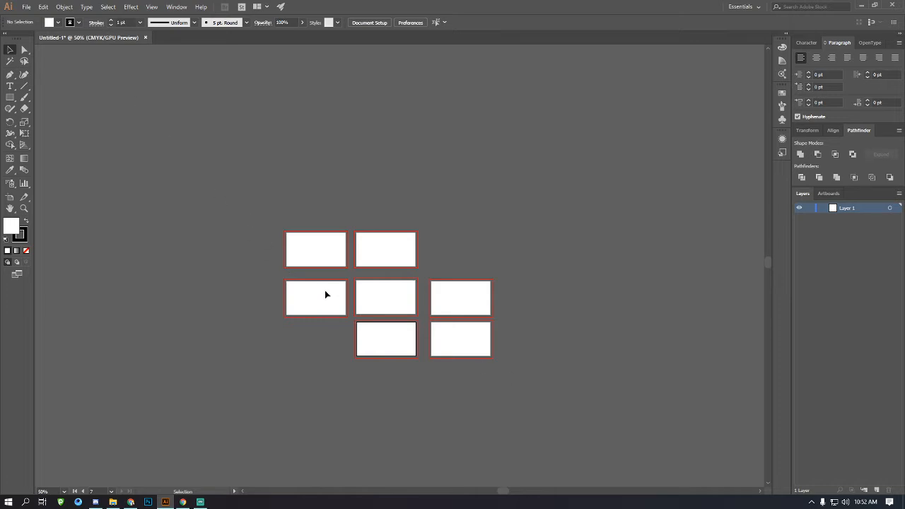
# Examine the upper-left artboard copy and its bleed up close, and compare it with the neighbouring artboards.
pyautogui.moveTo(324, 278); pyautogui.dragTo(615, 323)
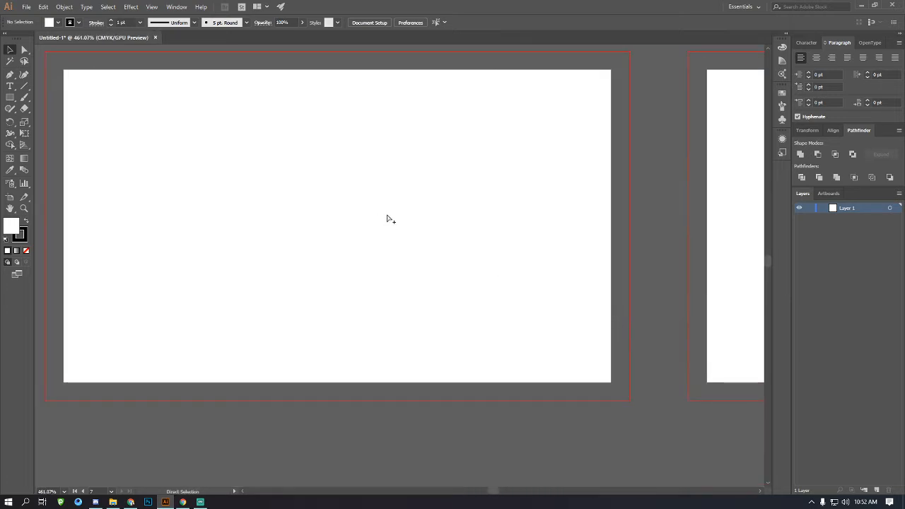
pyautogui.hotkey('ctrl', '-')
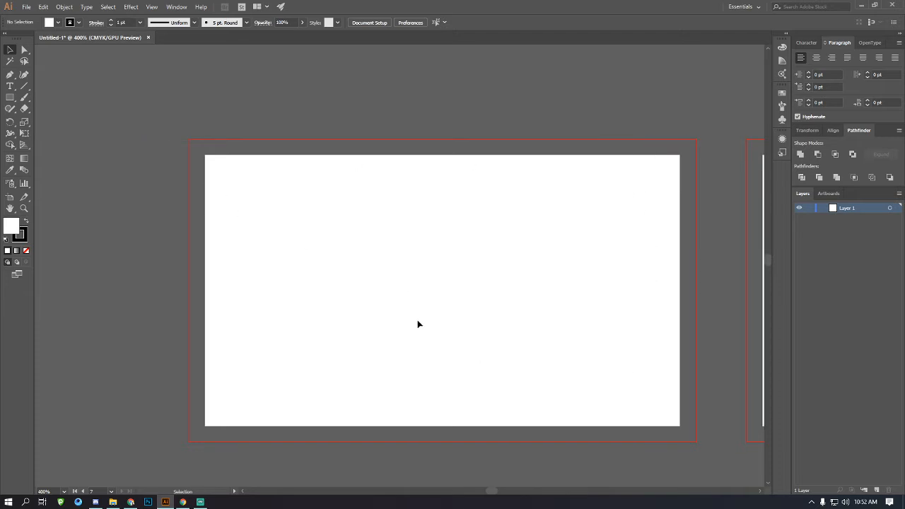
pyautogui.hotkey('ctrl', '-')
pyautogui.hotkey('ctrl', '-')
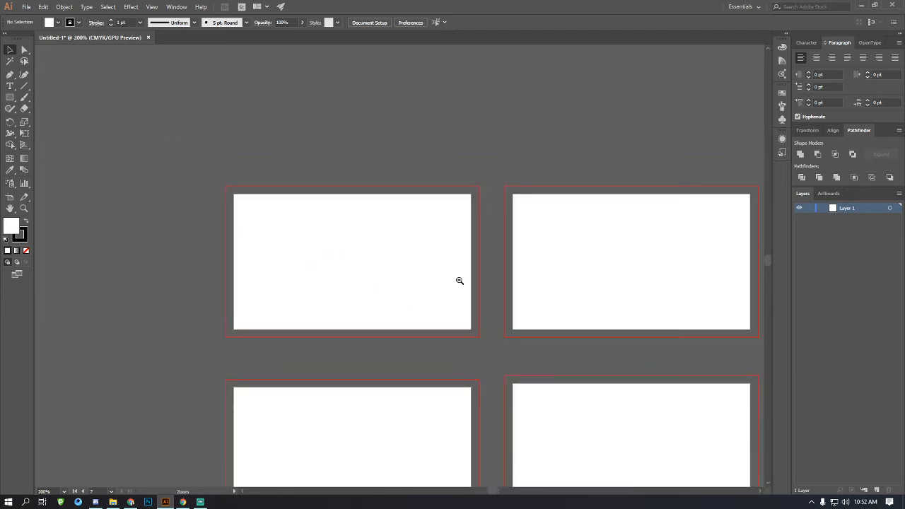
pyautogui.keyDown('ctrl'); pyautogui.keyDown('alt'); pyautogui.click(459, 281); pyautogui.keyUp('alt'); pyautogui.keyUp('ctrl')
pyautogui.scroll(-1, 460, 283)
pyautogui.hscroll(4, 459, 283)
pyautogui.keyDown('ctrl'); pyautogui.keyDown('alt'); pyautogui.click(453, 298); pyautogui.keyUp('alt'); pyautogui.keyUp('ctrl')
pyautogui.keyDown('ctrl'); pyautogui.keyDown('alt'); pyautogui.click(452, 298); pyautogui.keyUp('alt'); pyautogui.keyUp('ctrl')
pyautogui.keyDown('ctrl'); pyautogui.keyDown('alt'); pyautogui.click(453, 298); pyautogui.keyUp('alt'); pyautogui.keyUp('ctrl')
pyautogui.keyDown('ctrl'); pyautogui.keyDown('alt'); pyautogui.click(453, 299); pyautogui.keyUp('alt'); pyautogui.keyUp('ctrl')
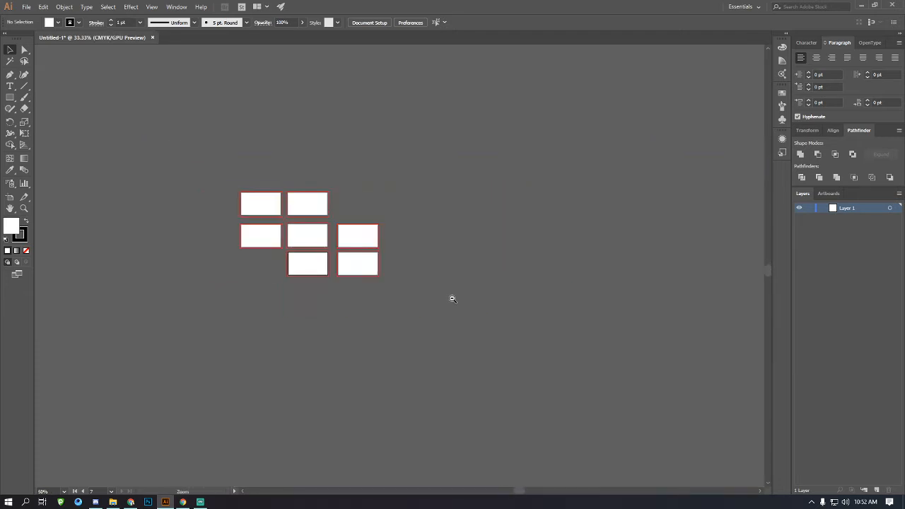
# Examine how the group of seven artboards sits within the canvas boundary, and return to a closer view of them.
pyautogui.keyDown('ctrl'); pyautogui.keyDown('alt'); pyautogui.click(452, 298); pyautogui.keyUp('alt'); pyautogui.keyUp('ctrl')
pyautogui.keyDown('ctrl'); pyautogui.keyDown('alt'); pyautogui.click(453, 298); pyautogui.keyUp('alt'); pyautogui.keyUp('ctrl')
pyautogui.keyDown('ctrl'); pyautogui.keyDown('alt'); pyautogui.click(452, 298); pyautogui.keyUp('alt'); pyautogui.keyUp('ctrl')
pyautogui.keyDown('ctrl'); pyautogui.keyDown('alt'); pyautogui.click(452, 298); pyautogui.keyUp('alt'); pyautogui.keyUp('ctrl')
pyautogui.scroll(2, 453, 298)
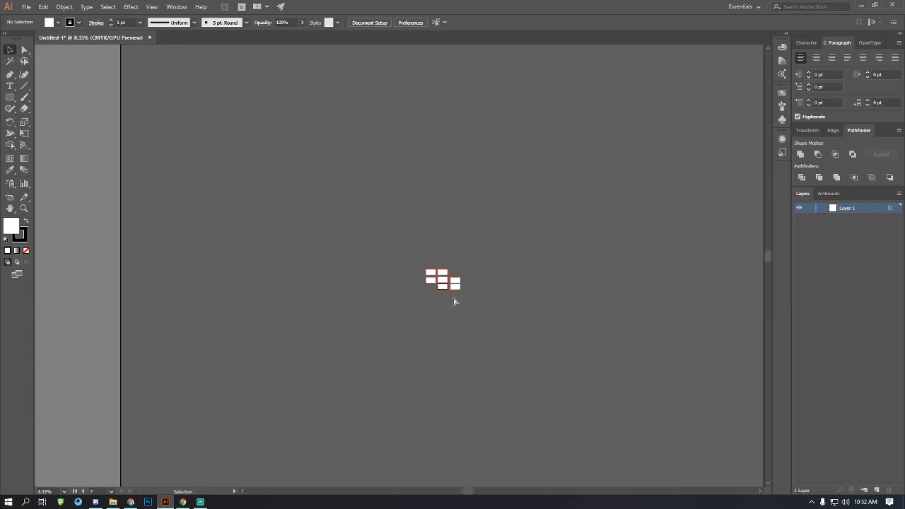
pyautogui.keyDown('ctrl'); pyautogui.keyDown('alt'); pyautogui.click(453, 298); pyautogui.keyUp('alt'); pyautogui.keyUp('ctrl')
pyautogui.keyDown('ctrl'); pyautogui.keyDown('alt'); pyautogui.click(455, 298); pyautogui.keyUp('alt'); pyautogui.keyUp('ctrl')
pyautogui.keyDown('ctrl'); pyautogui.keyDown('alt'); pyautogui.click(458, 297); pyautogui.keyUp('alt'); pyautogui.keyUp('ctrl')
pyautogui.moveTo(395, 269); pyautogui.dragTo(505, 297)
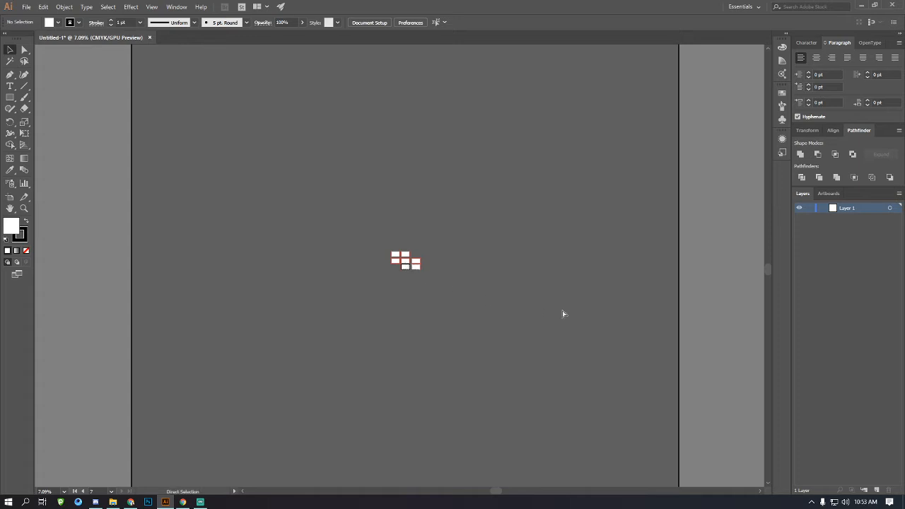
pyautogui.keyDown('ctrl'); pyautogui.click(409, 260); pyautogui.keyUp('ctrl')
pyautogui.moveTo(384, 266); pyautogui.dragTo(649, 304)
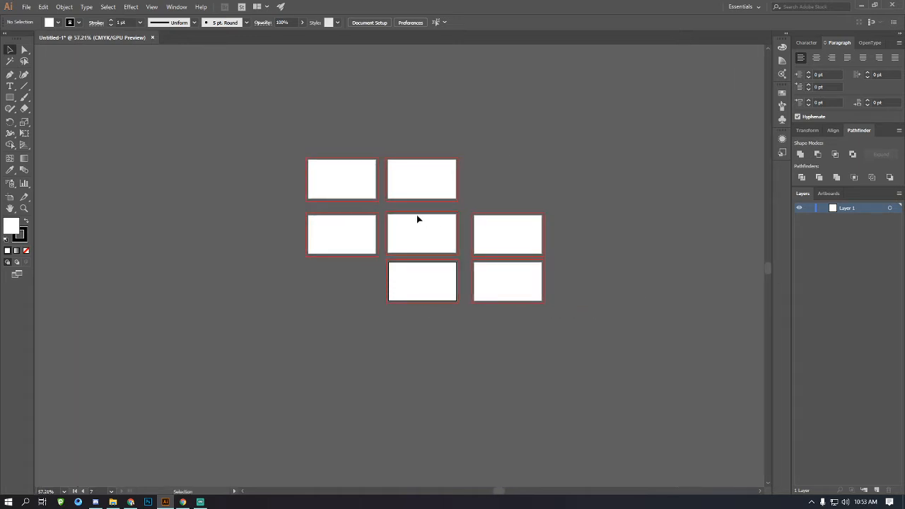
pyautogui.scroll(2, 485, 239)
pyautogui.scroll(2, 442, 241)
pyautogui.hscroll(-4, 444, 245)
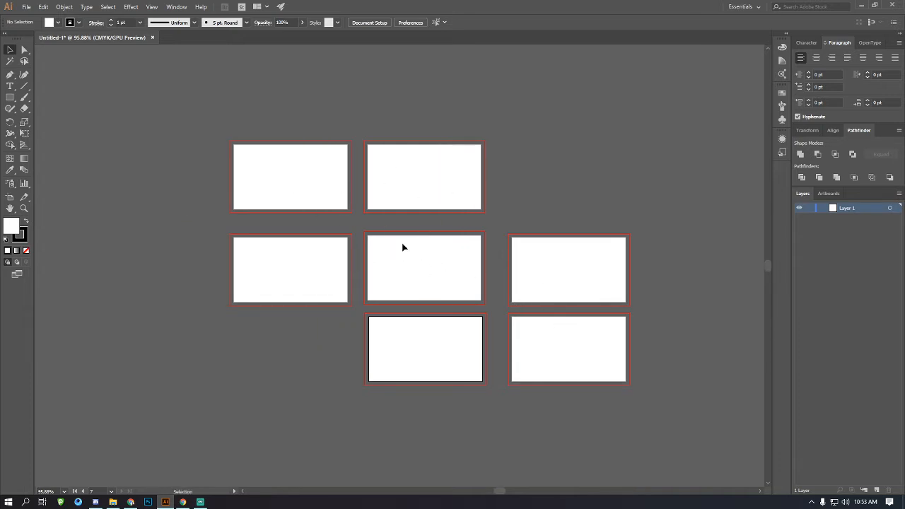
# Undo the last five artboard duplications so that only the original and the copy directly above it remain.
pyautogui.hotkey('ctrl', 'z')
pyautogui.hotkey('ctrl', 'z')
pyautogui.hotkey('ctrl', 'z')
pyautogui.hotkey('ctrl', 'z')
pyautogui.hotkey('ctrl', 'z')
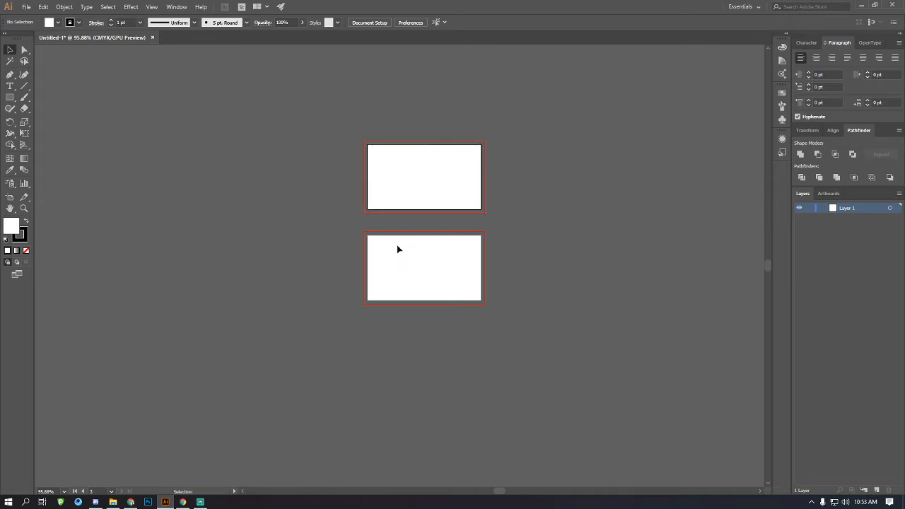
# Move the upper artboard copy beside the original, on its right, with the Artboard tool and return to the Selection tool.
pyautogui.hotkey('shift', 'o')
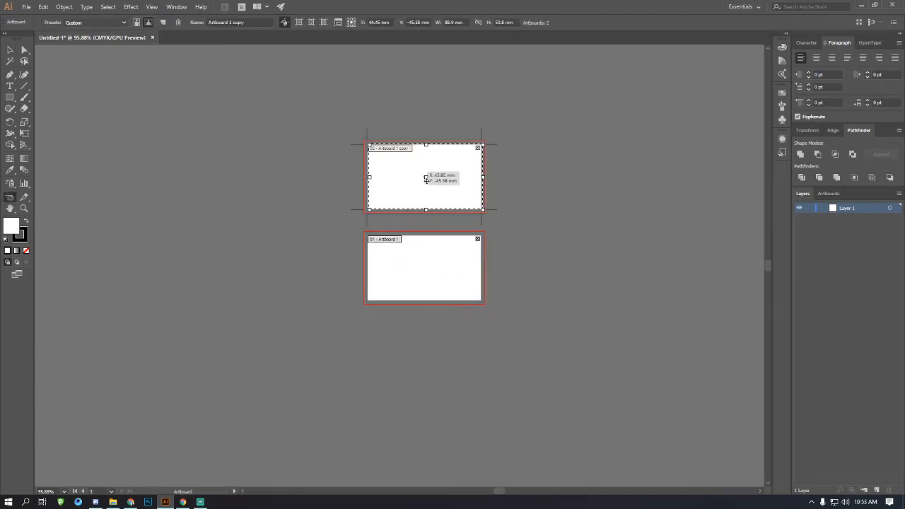
pyautogui.moveTo(429, 177); pyautogui.dragTo(572, 263)
pyautogui.click(10, 50)
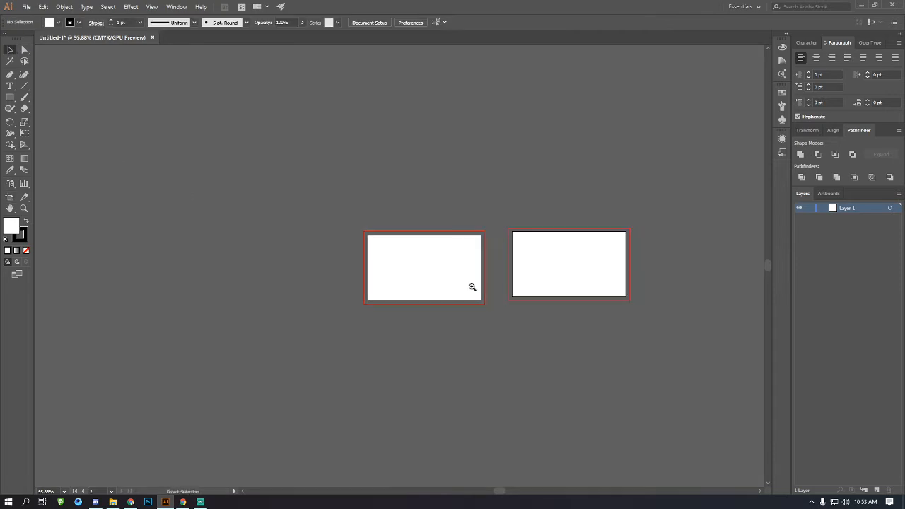
pyautogui.keyDown('ctrl'); pyautogui.click(518, 293); pyautogui.keyUp('ctrl')
pyautogui.hscroll(-4, 417, 265)
pyautogui.moveTo(403, 260); pyautogui.dragTo(485, 271)
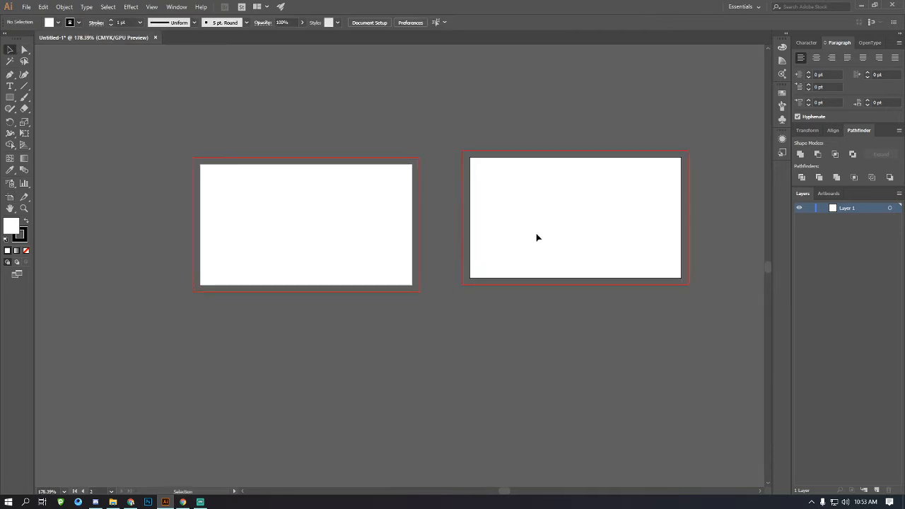
# Undo the artboard move and the remaining duplication, leaving only the original artboard.
pyautogui.hotkey('ctrl', 'z')
pyautogui.hotkey('ctrl', 'z')
pyautogui.hotkey('ctrl', '1')
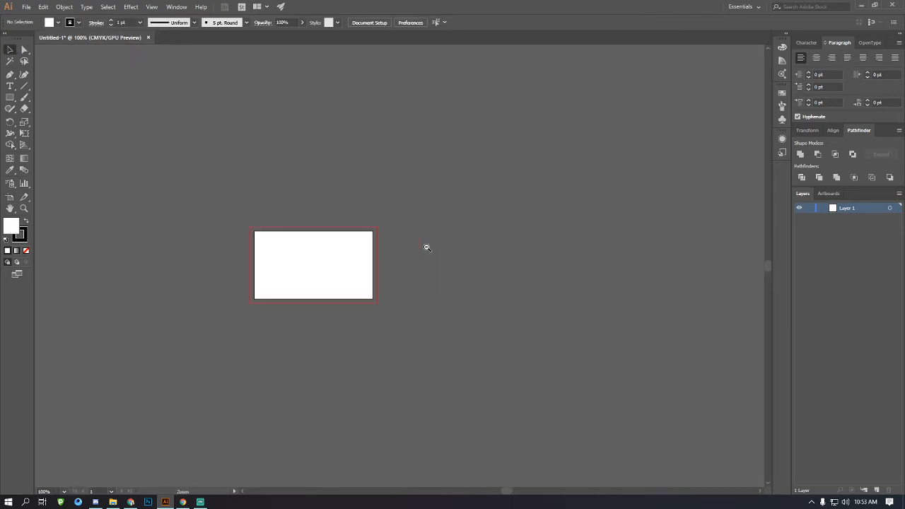
pyautogui.hscroll(-2, 366, 285)
pyautogui.moveTo(377, 265); pyautogui.dragTo(436, 281)
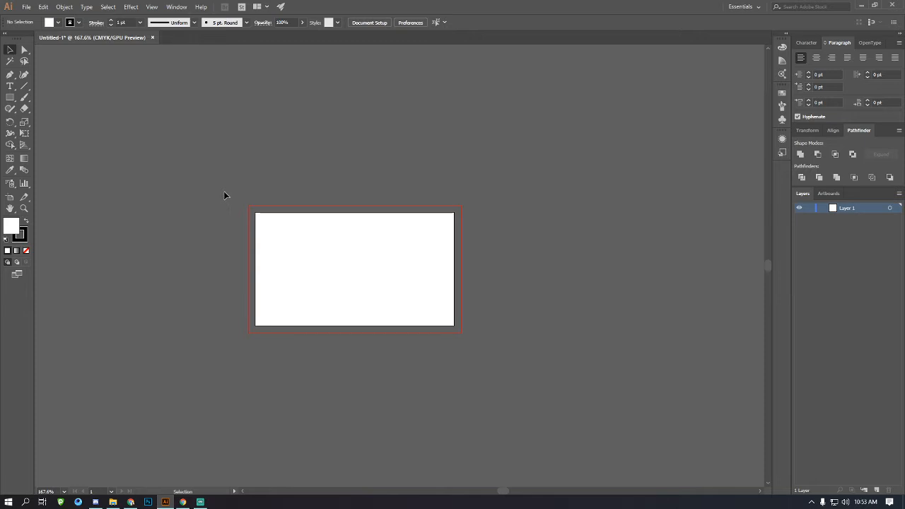
# Move the artboard freely around the canvas with the Artboard tool, leaving it at about X 55.4 mm, Y 29.4 mm.
pyautogui.hotkey('shift', 'o')
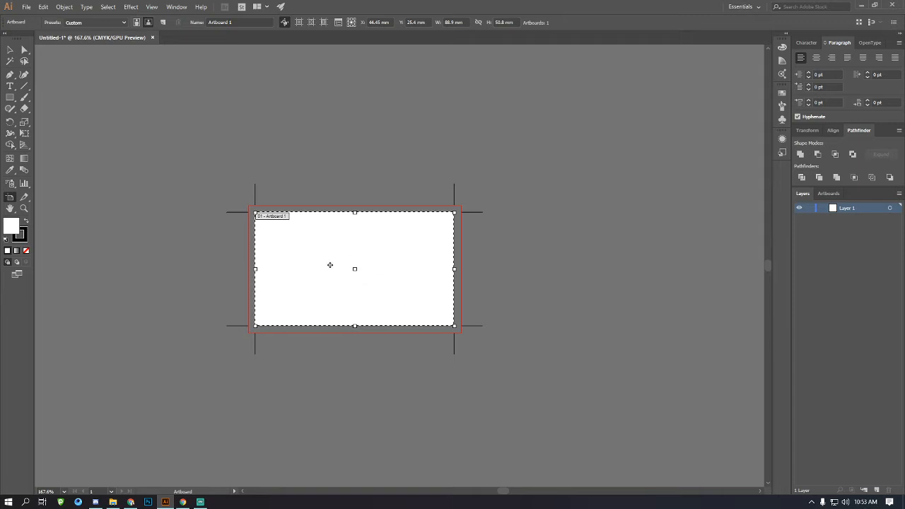
pyautogui.moveTo(319, 285); pyautogui.dragTo(397, 113)
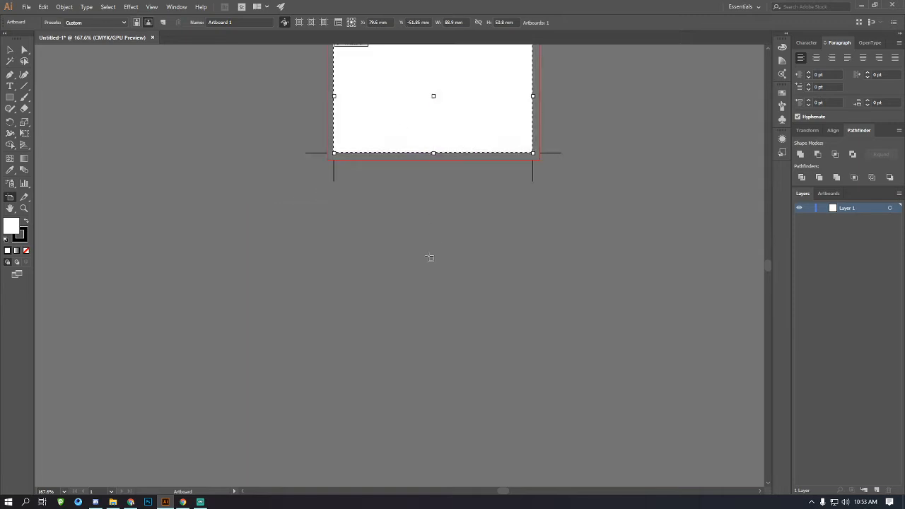
pyautogui.hotkey('ctrl', 'z')
pyautogui.moveTo(334, 259); pyautogui.dragTo(295, 257)
pyautogui.moveTo(238, 239); pyautogui.dragTo(410, 294)
pyautogui.hotkey('ctrl', 'z')
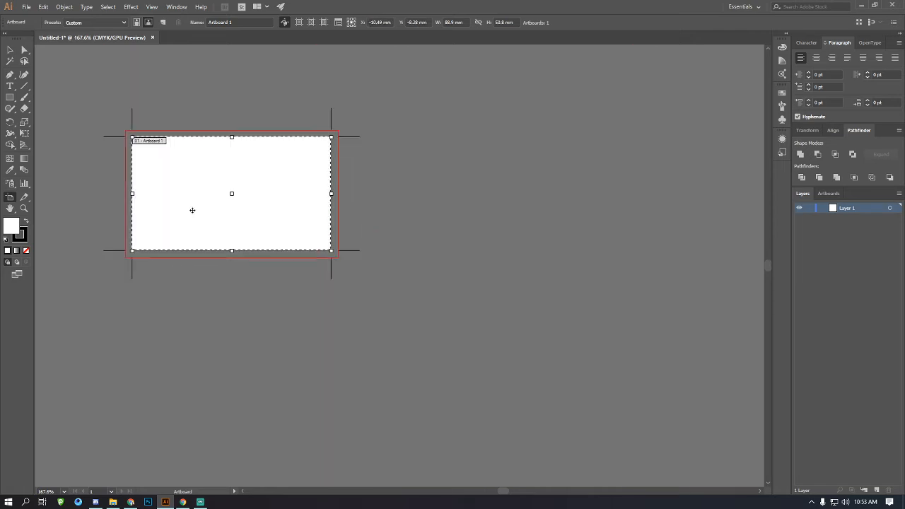
pyautogui.moveTo(179, 179); pyautogui.dragTo(326, 263)
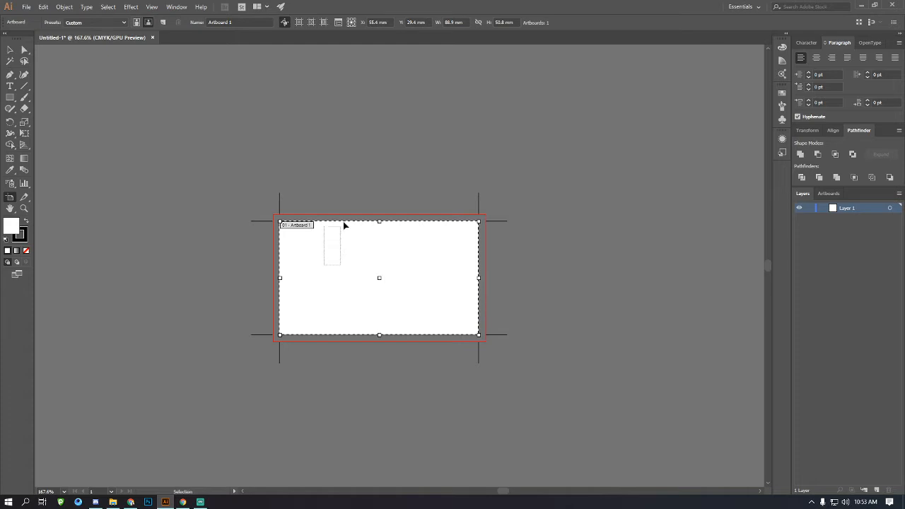
# Try duplicating the artboard to spots above the original, removing one copy by undoing and the others by deleting them.
pyautogui.moveTo(323, 285); pyautogui.dragTo(368, 136)
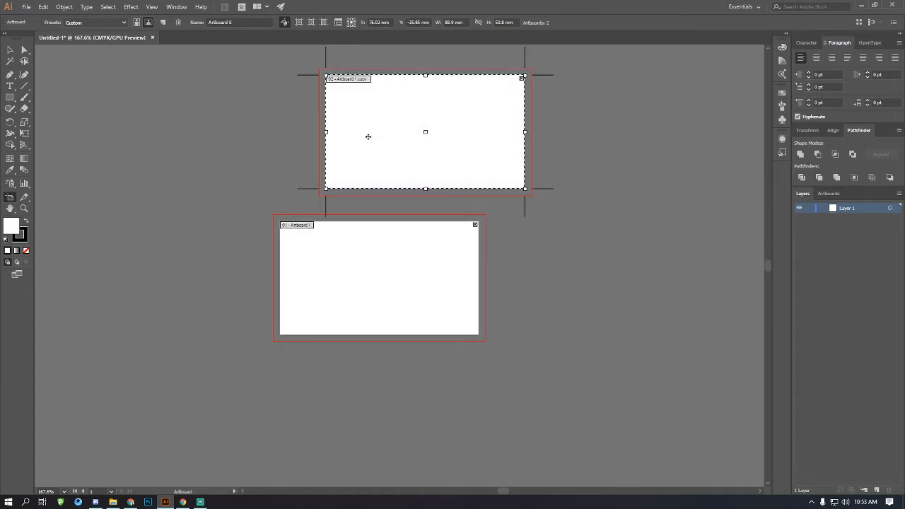
pyautogui.hotkey('ctrl', 'z')
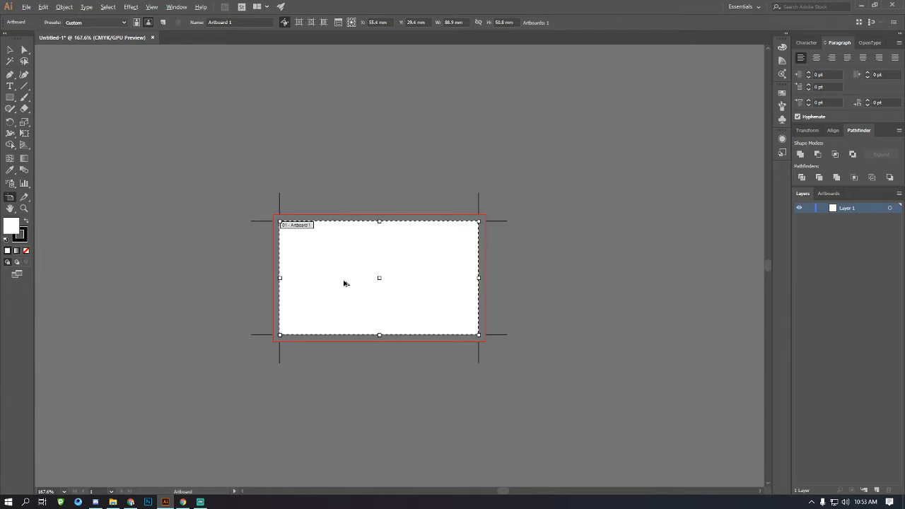
pyautogui.moveTo(335, 285); pyautogui.dragTo(400, 94)
pyautogui.scroll(3, 493, 276)
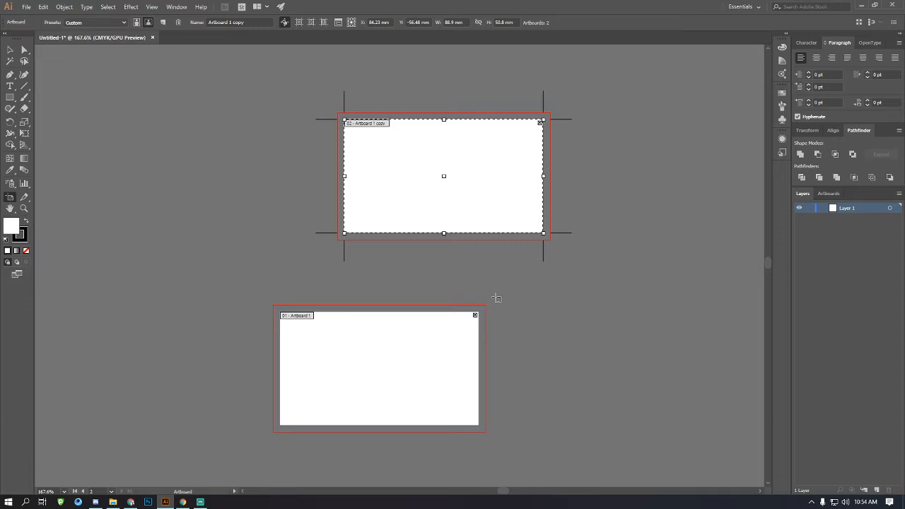
pyautogui.press('Delete')
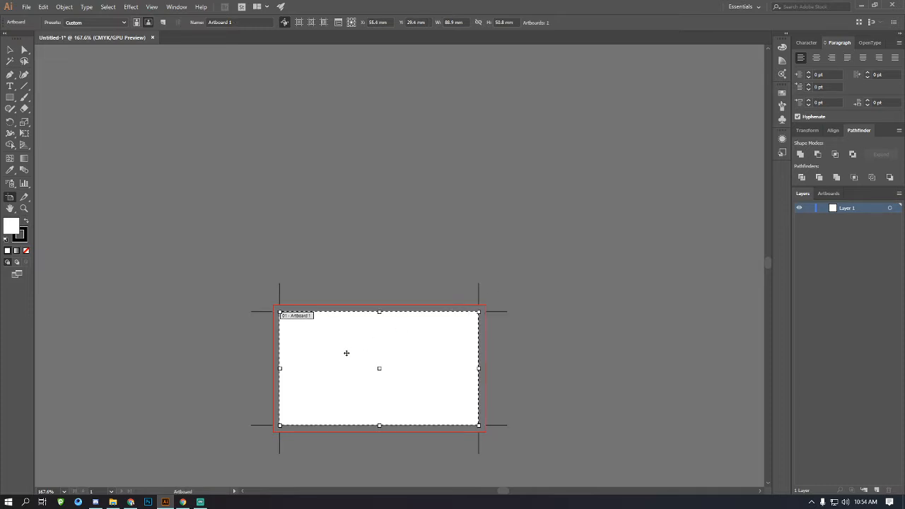
pyautogui.moveTo(346, 392); pyautogui.dragTo(441, 213)
pyautogui.press('Delete')
# Try placing unaligned artboard copies to the upper left and upper right of the original, undoing each one.
pyautogui.moveTo(333, 367); pyautogui.dragTo(259, 156)
pyautogui.hotkey('ctrl', 'z')
pyautogui.moveTo(345, 369); pyautogui.dragTo(460, 205)
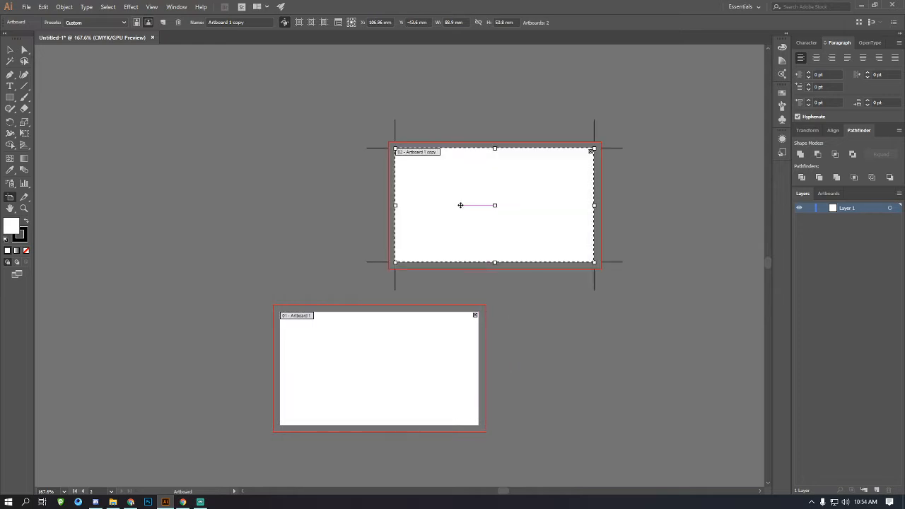
pyautogui.hotkey('ctrl', 'z')
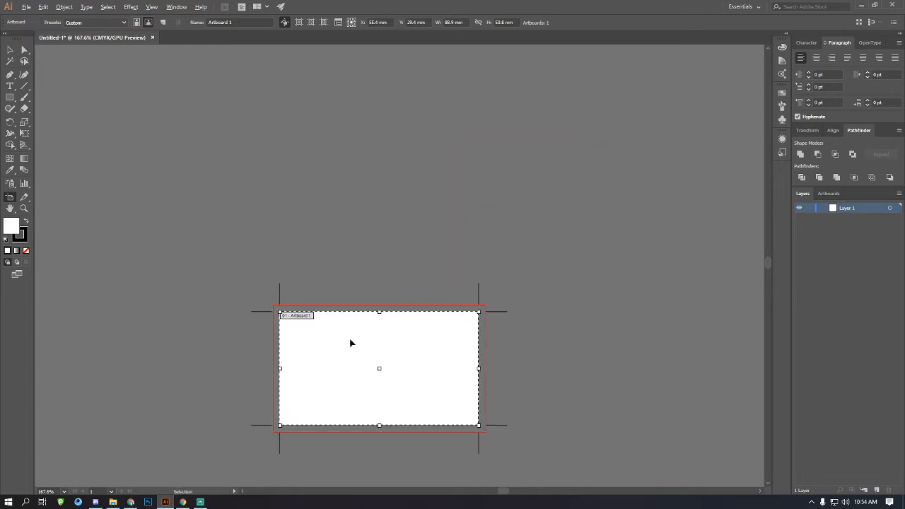
# Try an artboard copy aligned straight above the original, then one placed diagonally, undo both and leave the Artboard tool.
pyautogui.moveTo(344, 367); pyautogui.dragTo(355, 190)
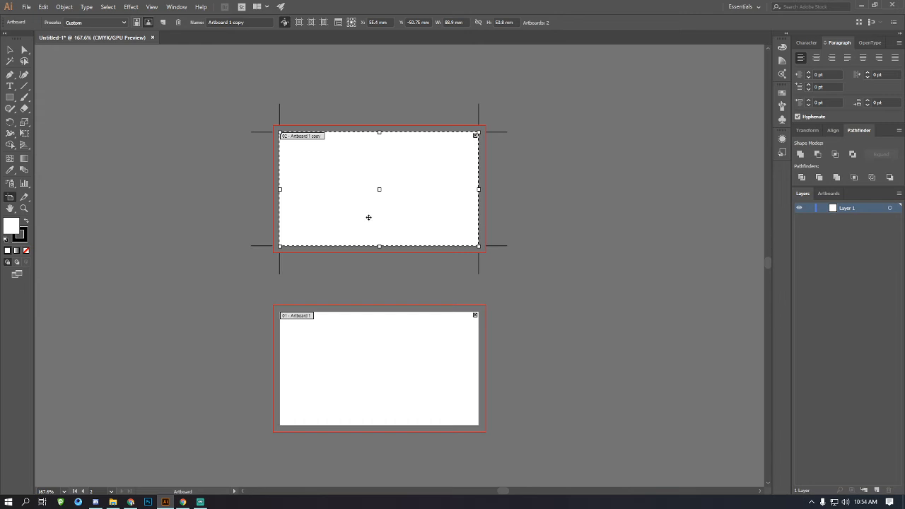
pyautogui.hotkey('ctrl', 'z')
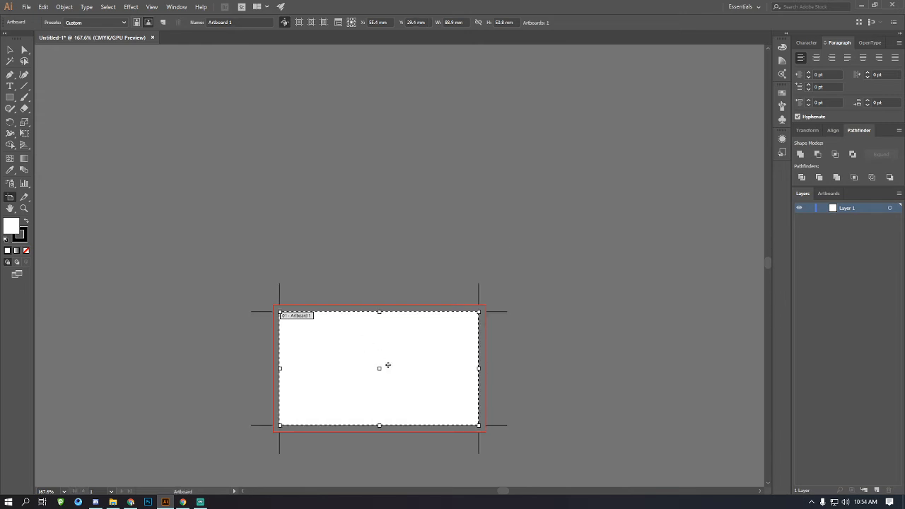
pyautogui.moveTo(362, 389); pyautogui.dragTo(553, 210)
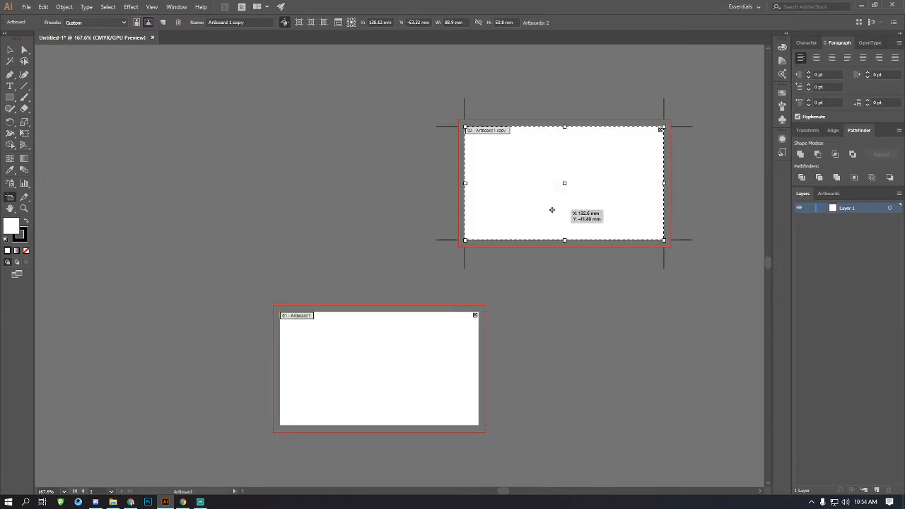
pyautogui.hotkey('ctrl', 'z')
pyautogui.press('Escape')
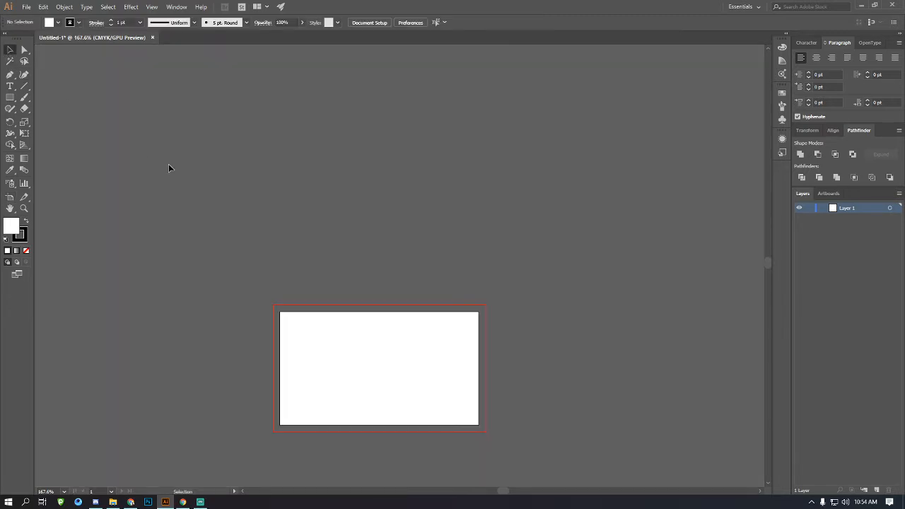
# Examine the single artboard and its bleed outline from different view positions and magnifications.
pyautogui.scroll(-3, 174, 172)
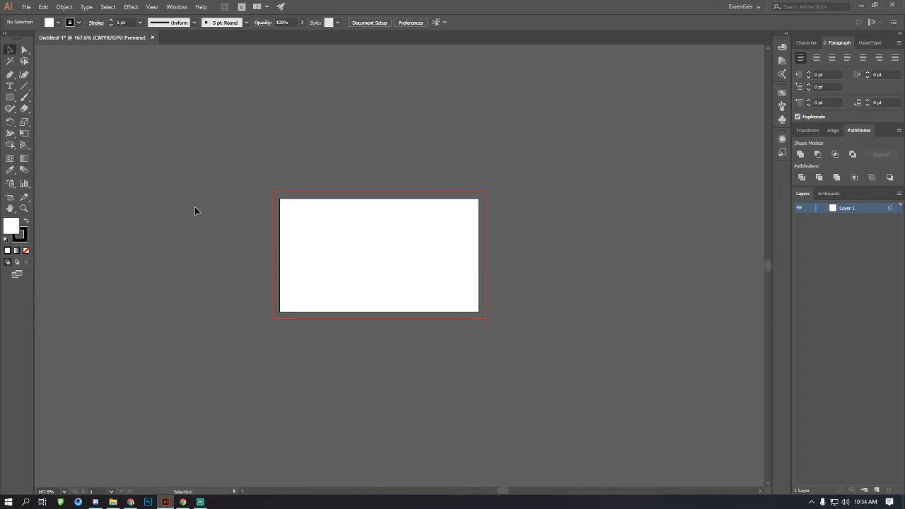
pyautogui.scroll(-1, 194, 206)
pyautogui.hscroll(1, 194, 205)
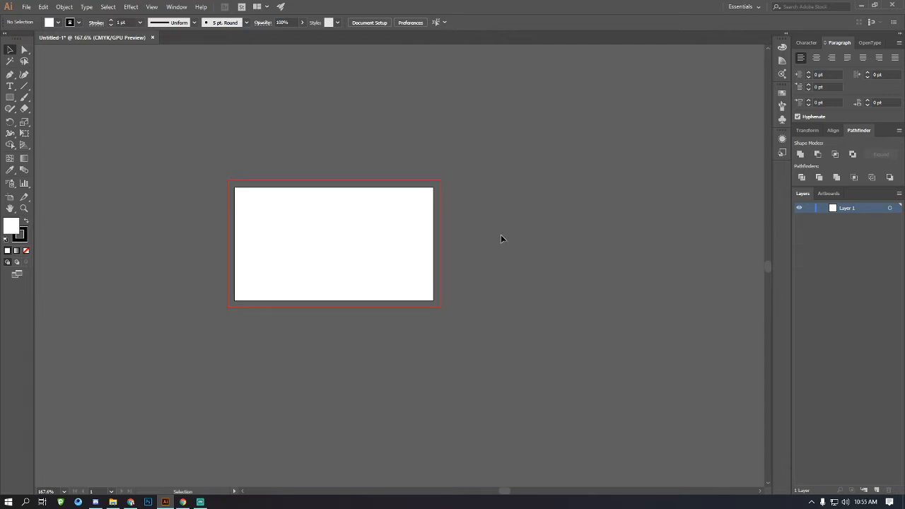
pyautogui.hscroll(-4, 552, 281)
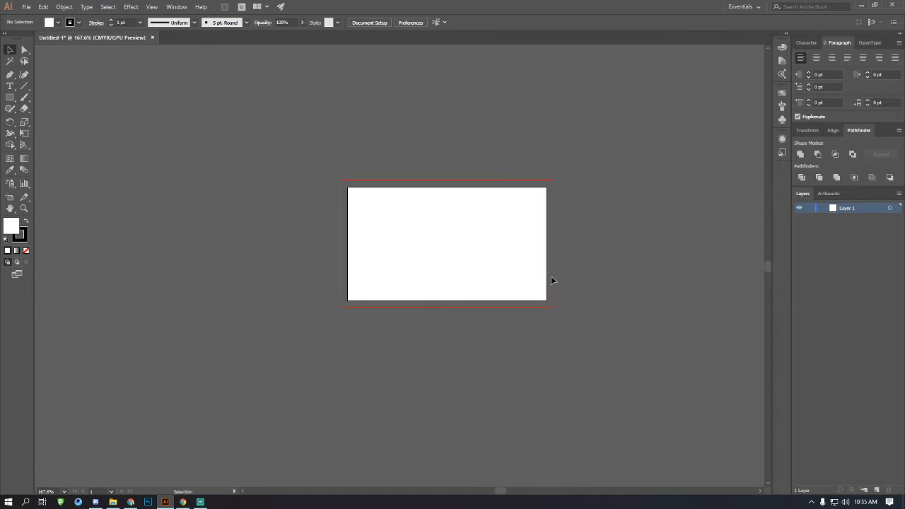
pyautogui.hscroll(3, 551, 281)
pyautogui.scroll(2, 552, 281)
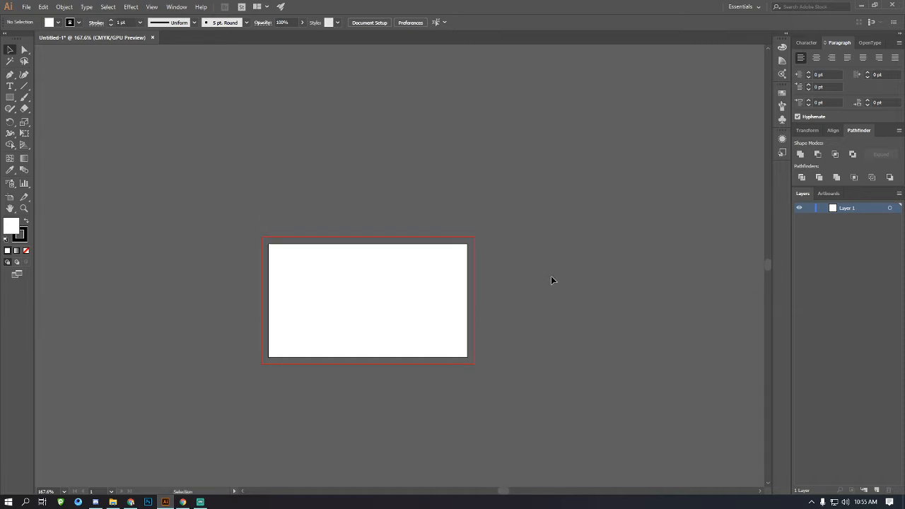
pyautogui.scroll(-1, 552, 281)
pyautogui.hscroll(-2, 552, 280)
pyautogui.scroll(3, 578, 309)
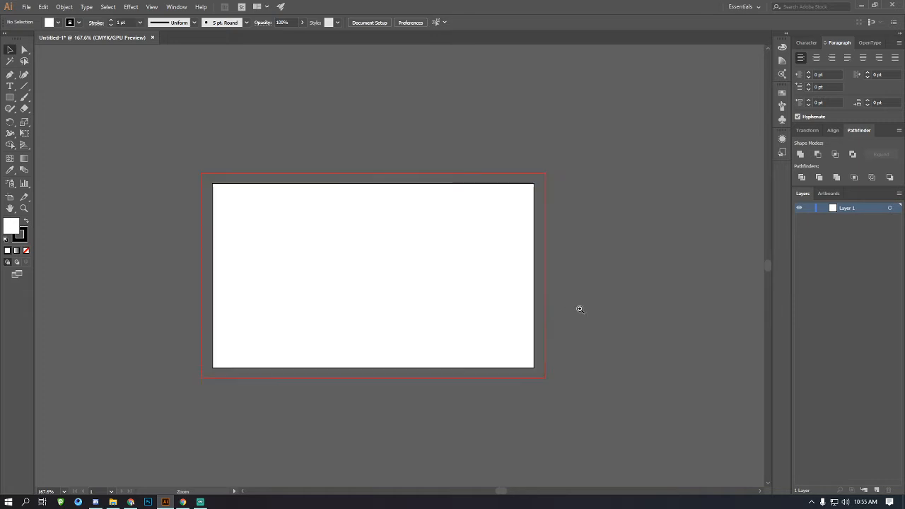
pyautogui.hscroll(-2, 580, 313)
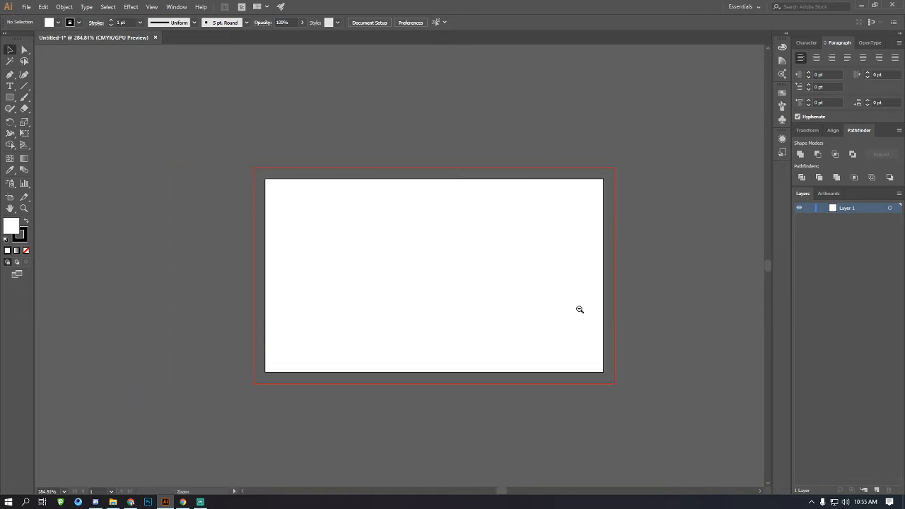
pyautogui.scroll(-2, 514, 308)
pyautogui.hscroll(-2, 514, 308)
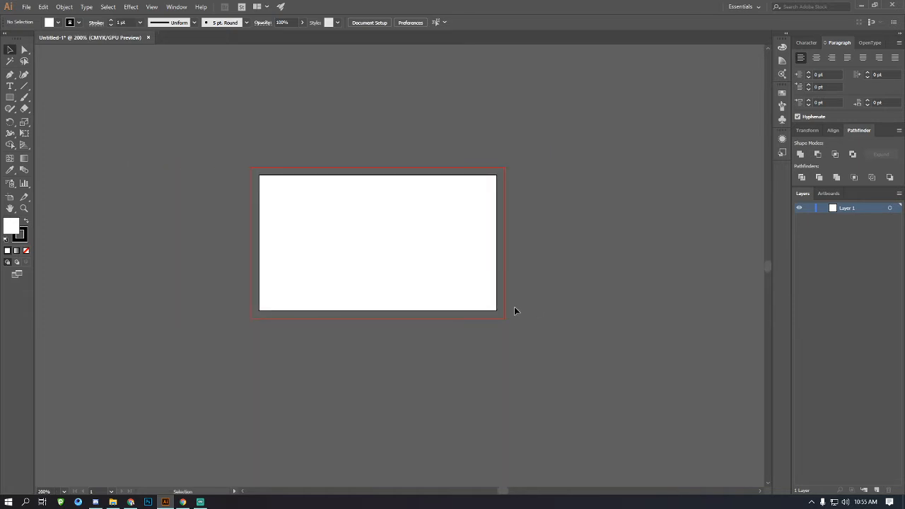
pyautogui.hscroll(2, 514, 309)
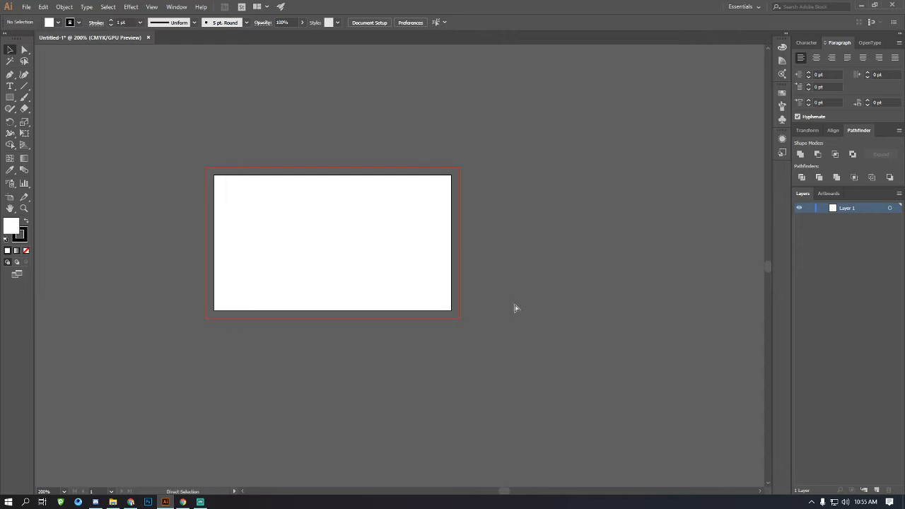
pyautogui.scroll(-1, 359, 263)
pyautogui.scroll(4, 396, 256)
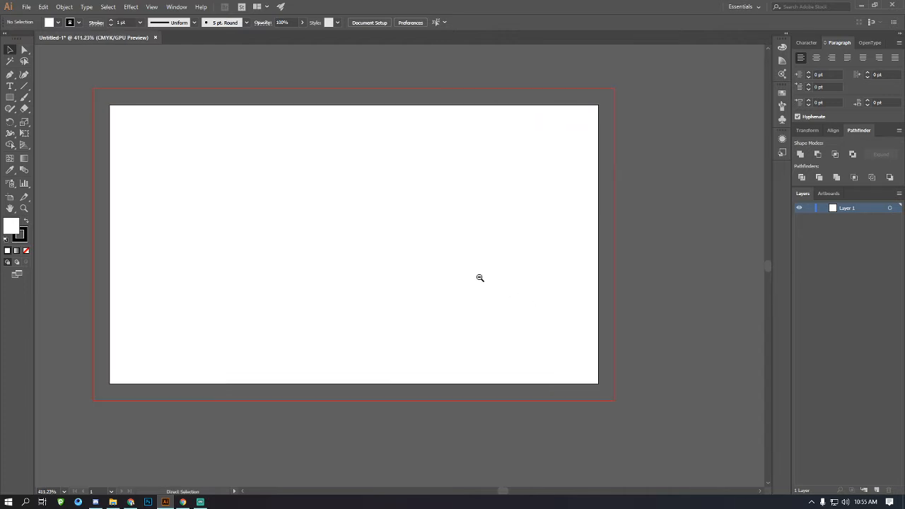
pyautogui.scroll(-3, 473, 275)
pyautogui.scroll(-1, 342, 277)
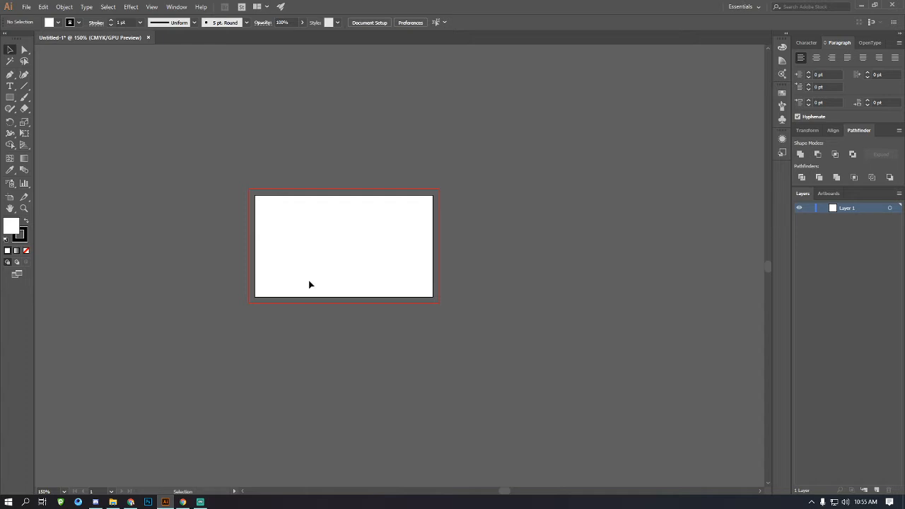
# Duplicate the artboard horizontally to the right, aligned with the original at about X 169.7 mm, Y 29.4 mm, and return to the Selection tool.
pyautogui.hotkey('shift', 'o')
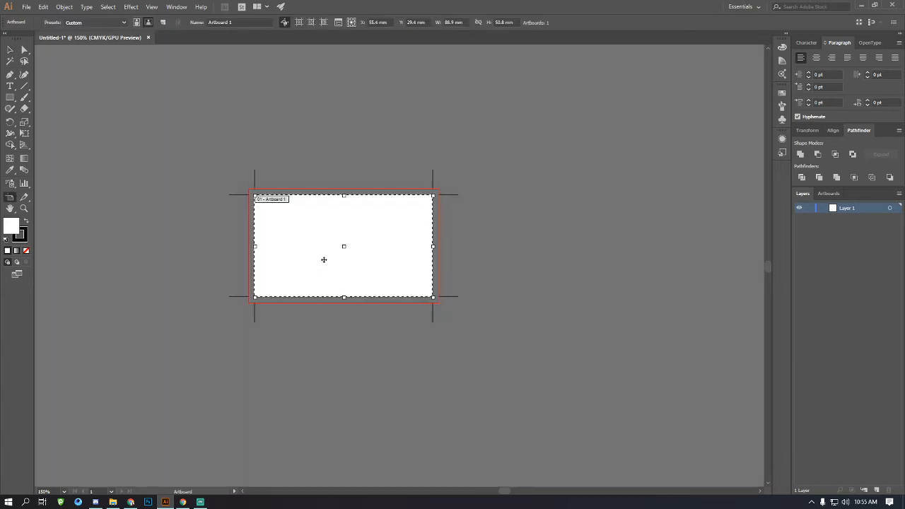
pyautogui.moveTo(286, 244); pyautogui.dragTo(571, 255)
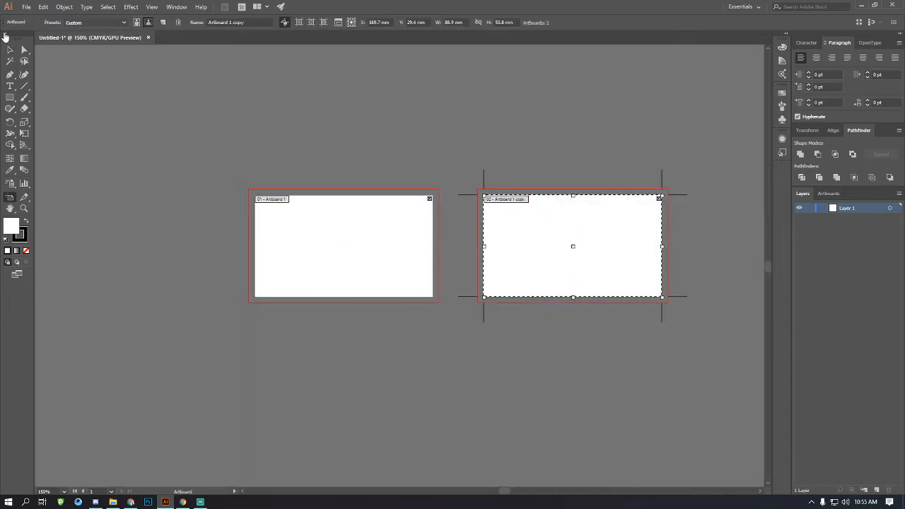
pyautogui.click(9, 50)
pyautogui.hscroll(2, 396, 253)
pyautogui.click(396, 252)
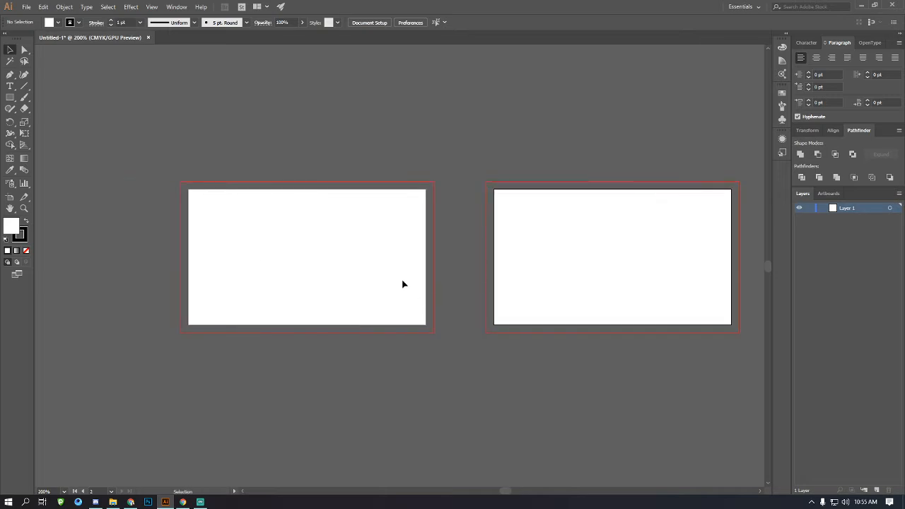
pyautogui.hotkey('ctrl', '-')
pyautogui.hotkey('ctrl', '-')
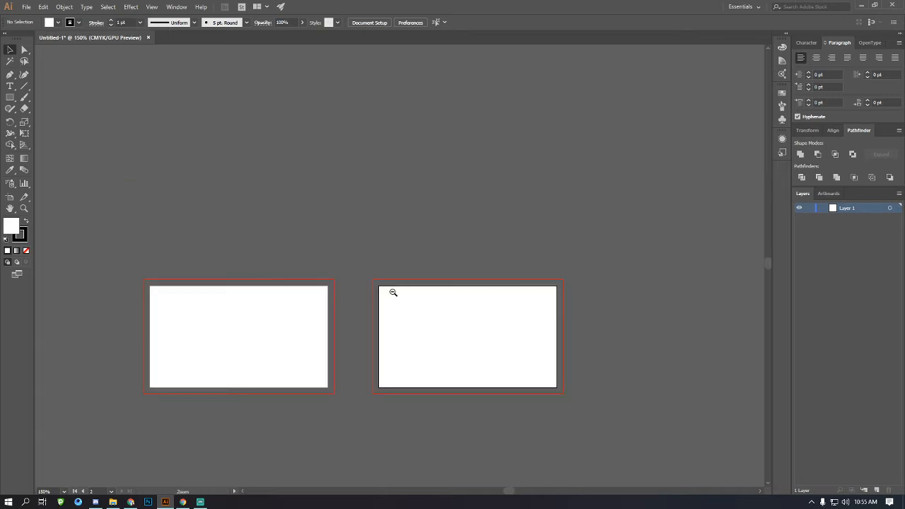
pyautogui.hotkey('ctrl', '+')
pyautogui.hotkey('ctrl', '+')
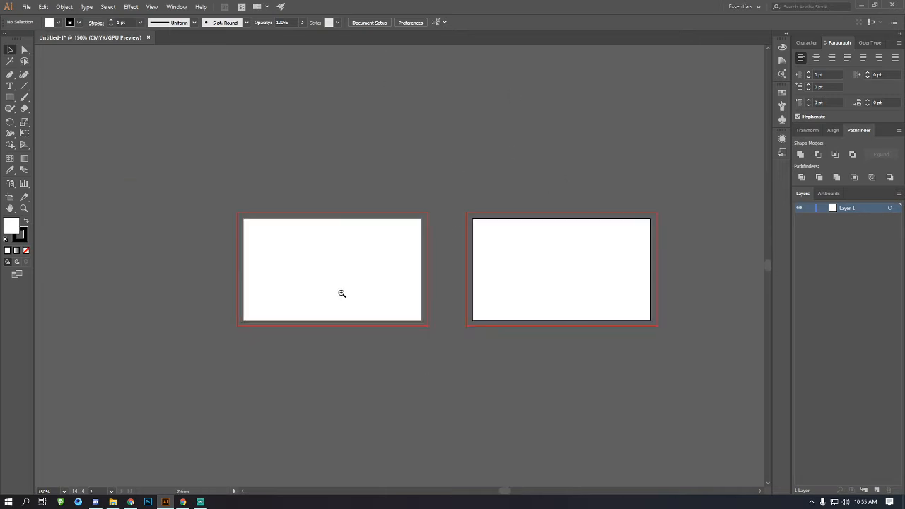
# Try placing a line of placeholder text on the left artboard with the Type tool twice, deleting it each time.
pyautogui.hscroll(2, 495, 246)
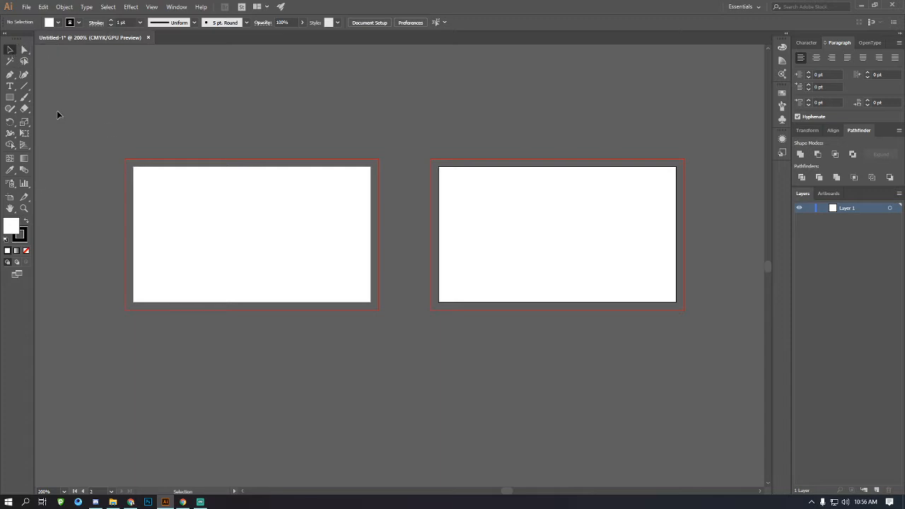
pyautogui.click(9, 87)
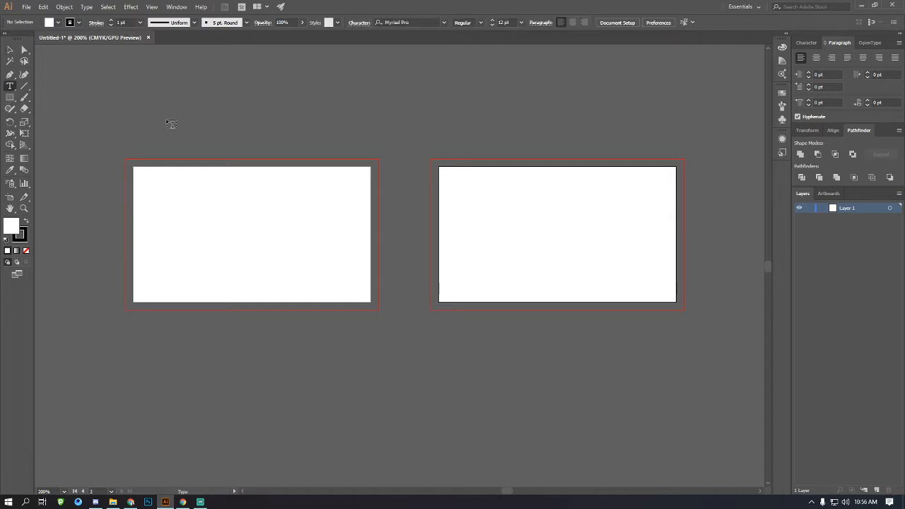
pyautogui.hotkey('ctrl', '=')
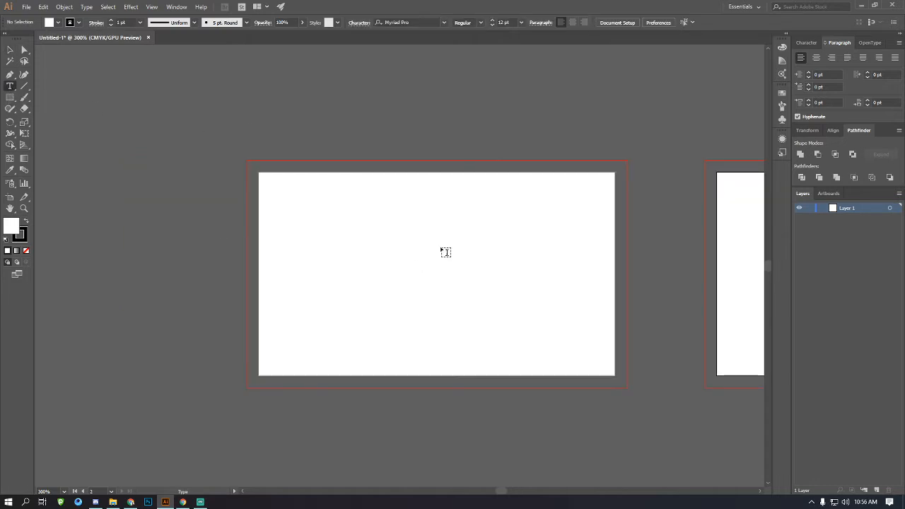
pyautogui.click(362, 234)
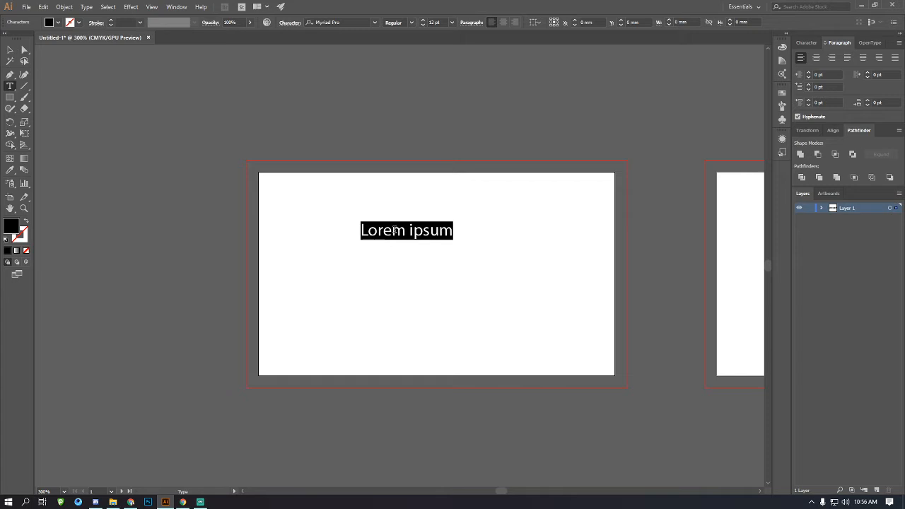
pyautogui.click(10, 49)
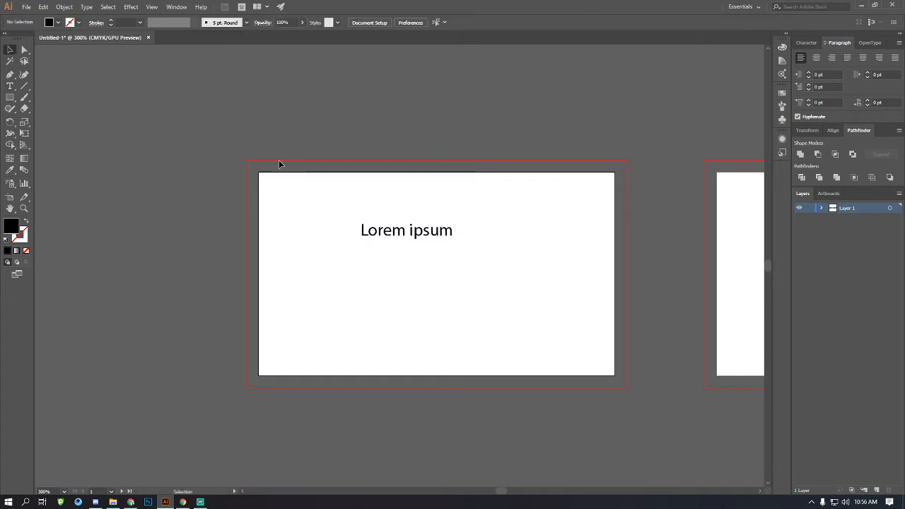
pyautogui.moveTo(282, 151); pyautogui.dragTo(489, 307)
pyautogui.press('Delete')
pyautogui.press('t')
pyautogui.click(382, 244)
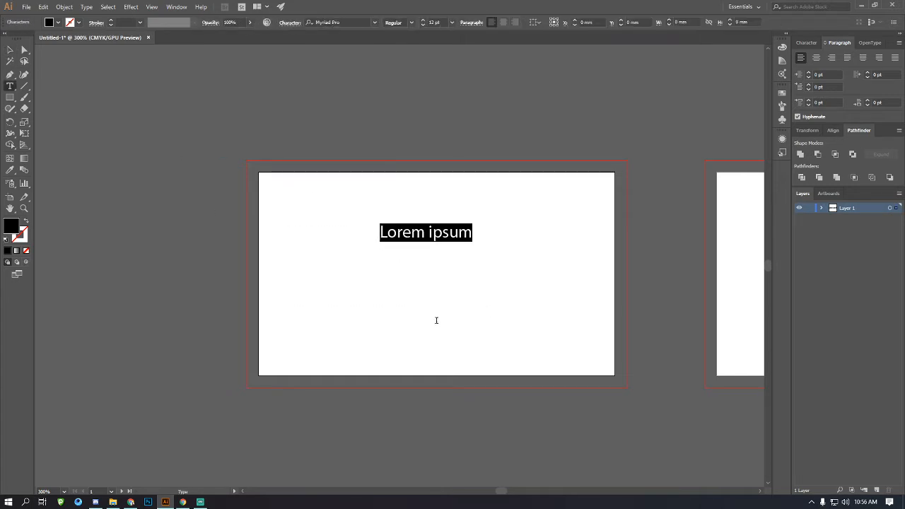
pyautogui.click(10, 50)
pyautogui.press('Delete')
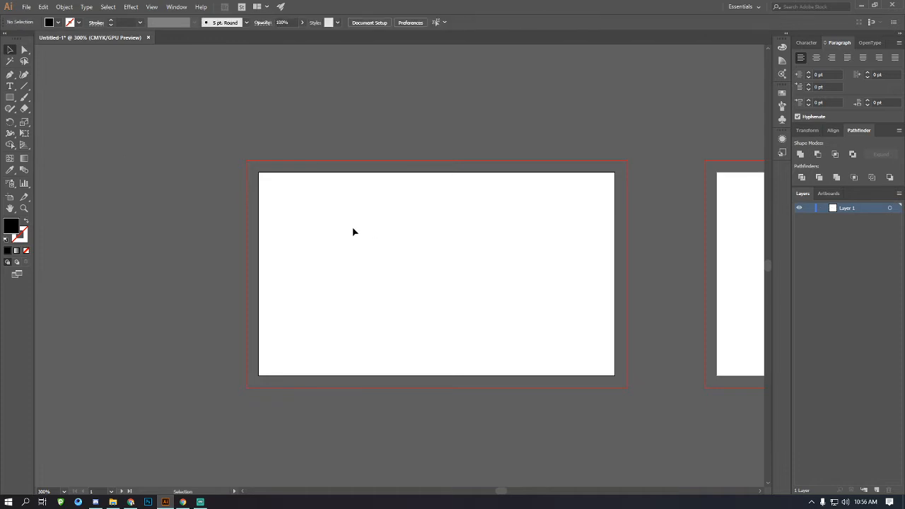
# Place a placeholder text line in the upper middle of the left artboard, try inserting stray letters mid-word and undo them.
pyautogui.press('t')
pyautogui.click(363, 214)
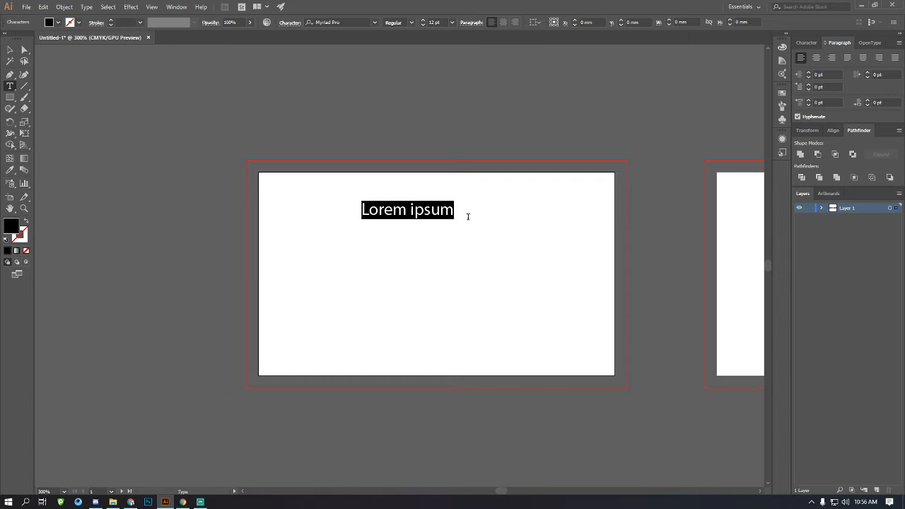
pyautogui.click(430, 211)
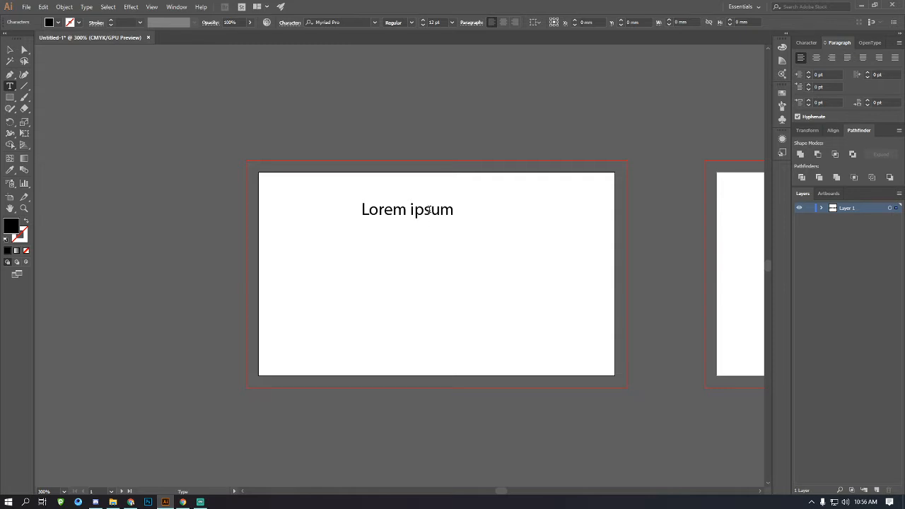
pyautogui.write('sasdsad')
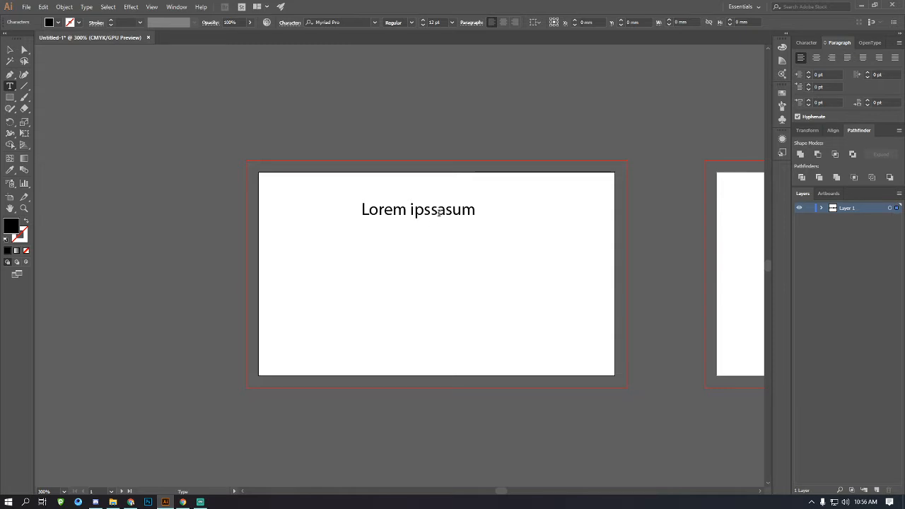
pyautogui.hotkey('ctrl', 'z')
# Replace the whole placeholder text with the cardholder's full name and return to the Selection tool.
pyautogui.moveTo(455, 210); pyautogui.dragTo(354, 207)
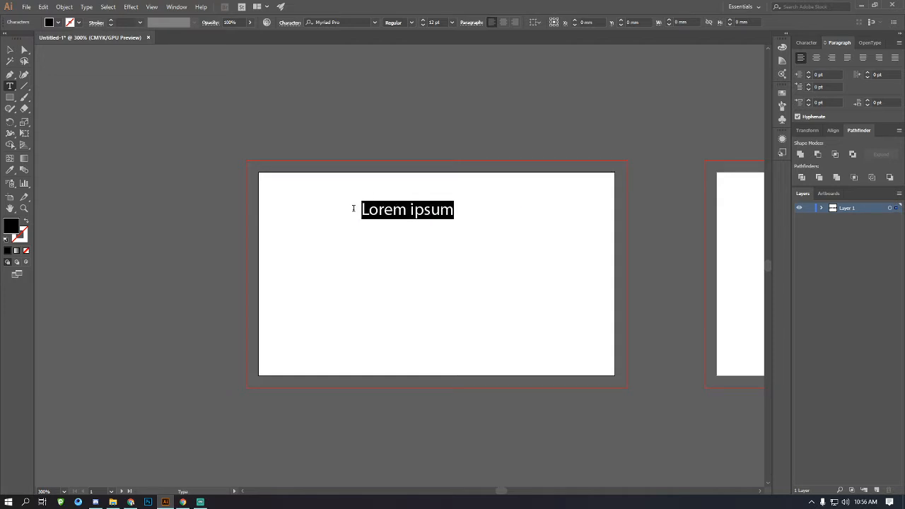
pyautogui.write('J')
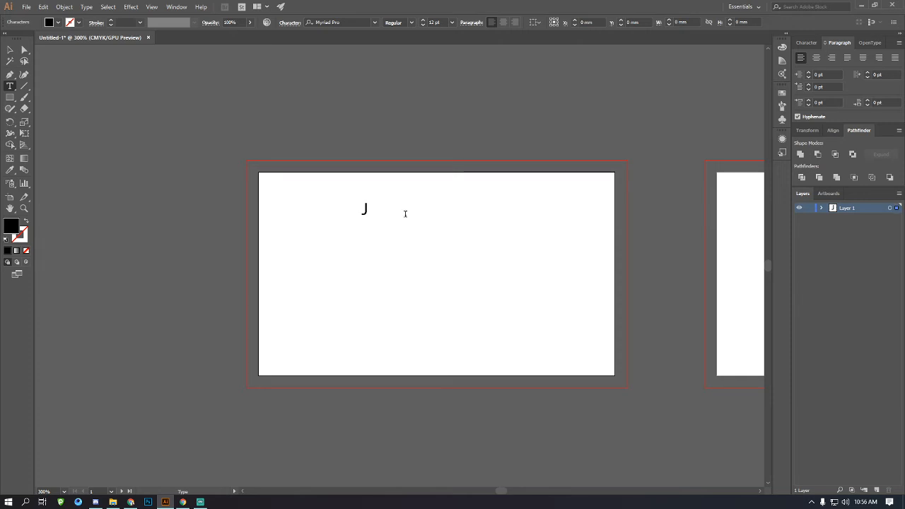
pyautogui.write('ohn Doe')
pyautogui.click(10, 50)
pyautogui.click(302, 246)
pyautogui.hscroll(2, 448, 288)
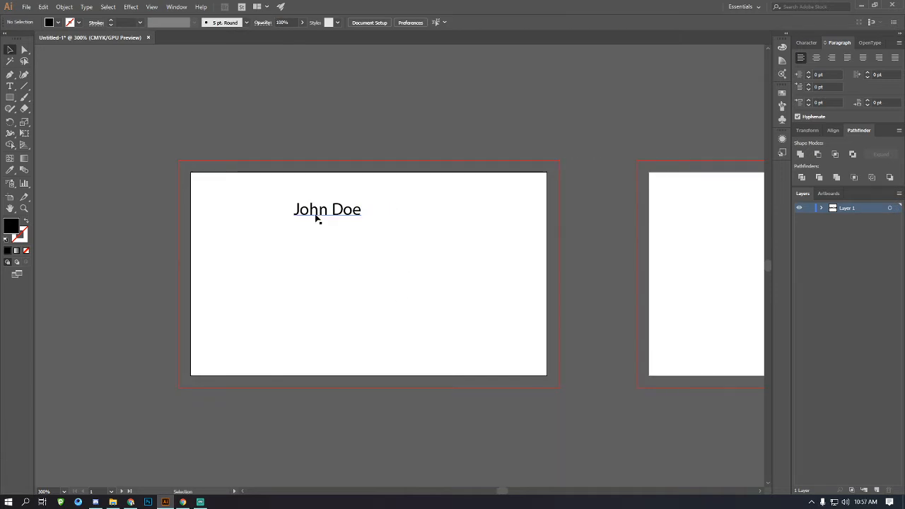
# Move the name text to the upper right area of the left artboard, at about X 61.3 mm, Y 14.5 mm, and deselect it.
pyautogui.moveTo(318, 215); pyautogui.dragTo(471, 240)
pyautogui.click(445, 281)
pyautogui.click(472, 245)
pyautogui.click(455, 265)
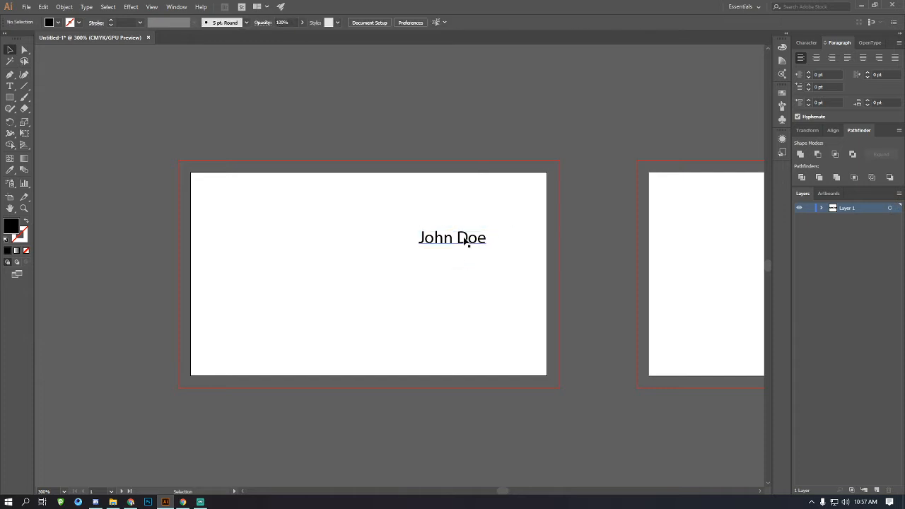
pyautogui.click(465, 242)
pyautogui.click(469, 267)
pyautogui.moveTo(463, 249); pyautogui.dragTo(462, 237)
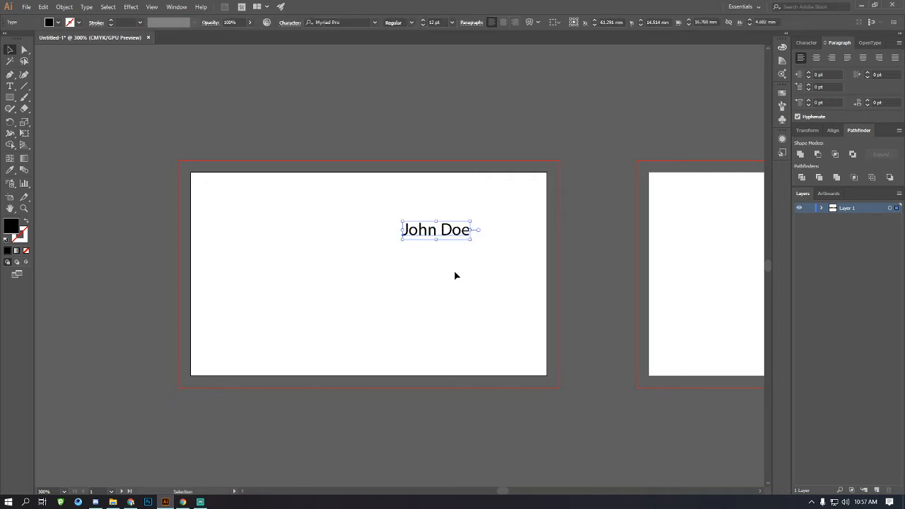
pyautogui.click(455, 275)
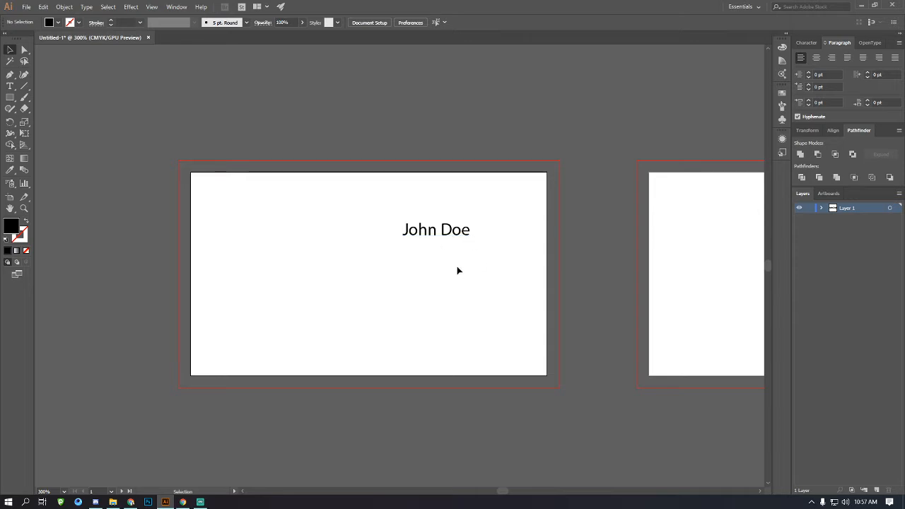
# Preview various installed fonts on the name text, browsing the font families back to A and B, and leave without choosing one.
pyautogui.click(432, 230)
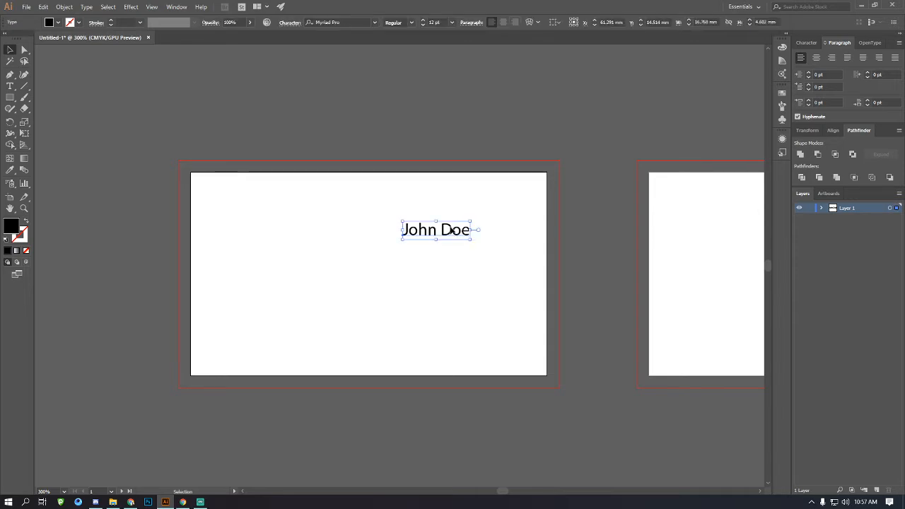
pyautogui.click(463, 271)
pyautogui.hotkey('ctrl', '=')
pyautogui.click(388, 249)
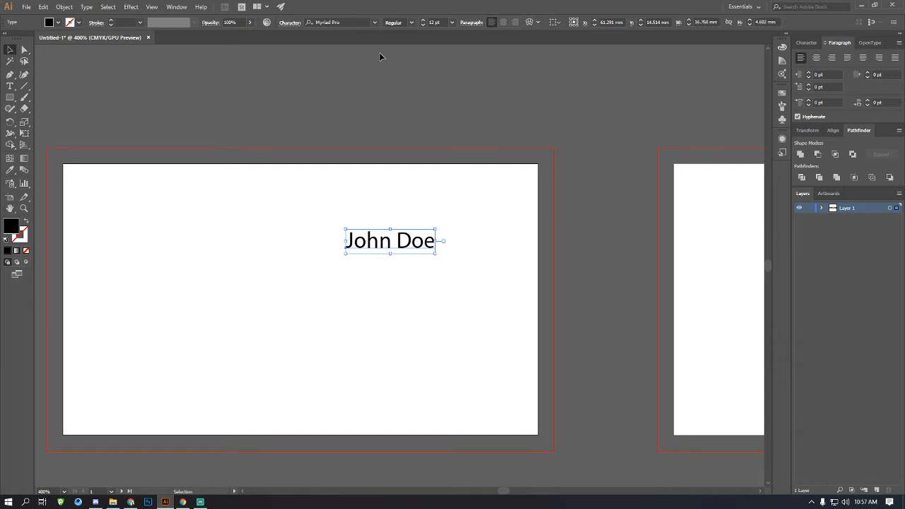
pyautogui.scroll(2, 390, 106)
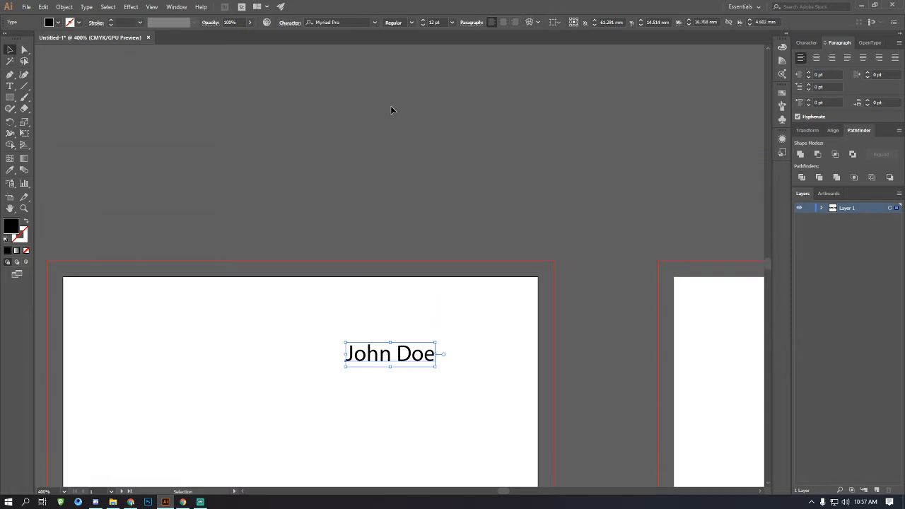
pyautogui.click(374, 23)
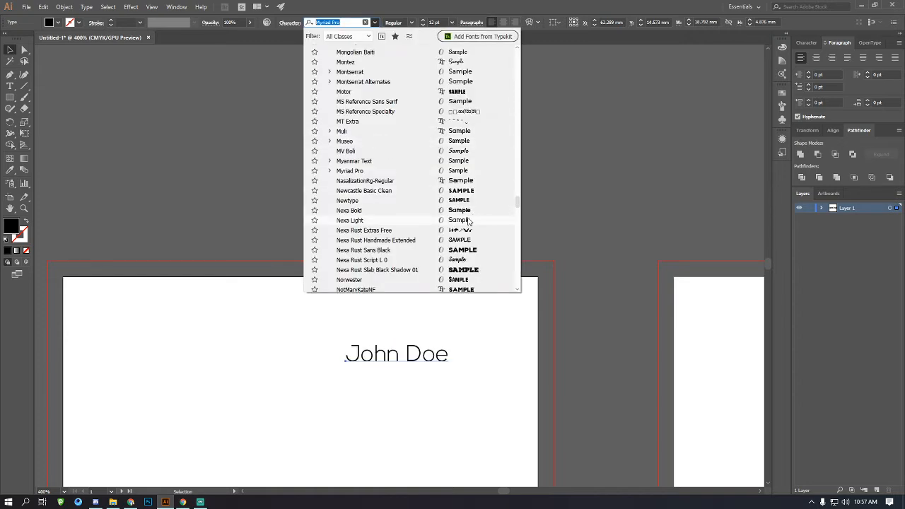
pyautogui.scroll(-4, 468, 221)
pyautogui.scroll(15, 466, 233)
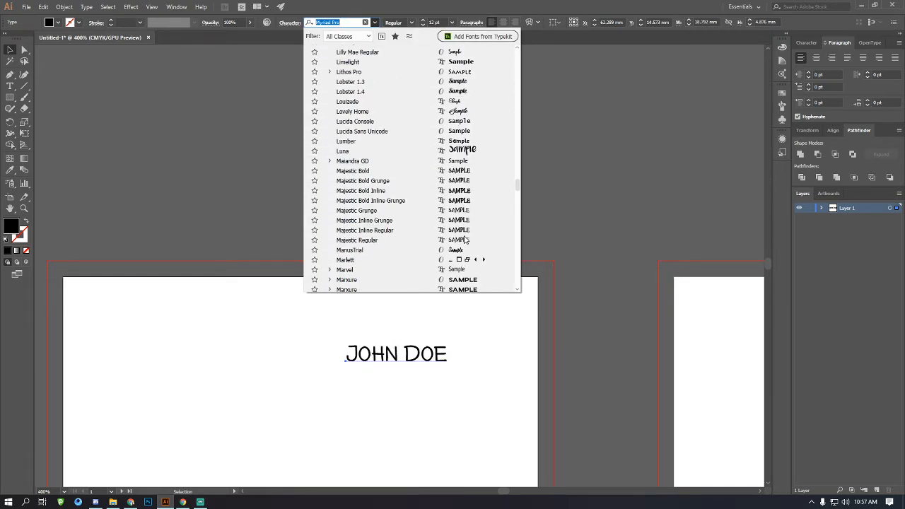
pyautogui.scroll(20, 466, 241)
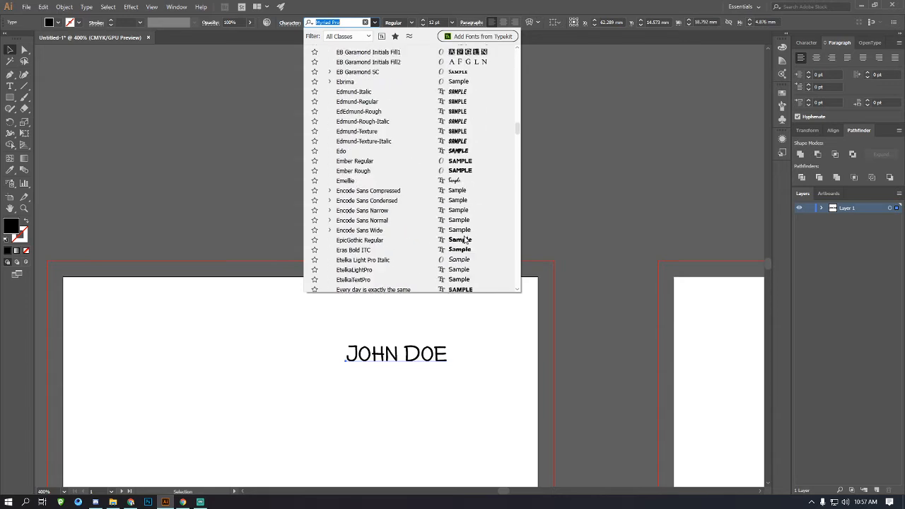
pyautogui.scroll(20, 467, 240)
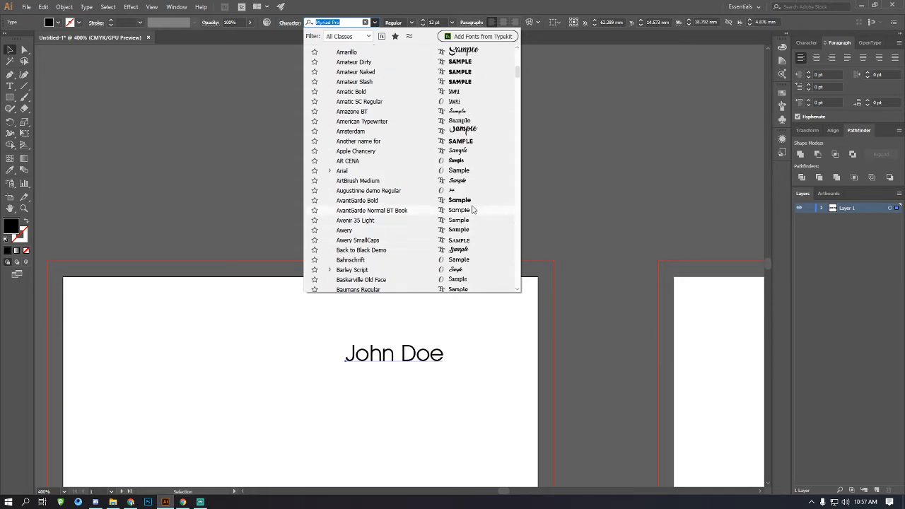
pyautogui.moveTo(517, 70)
pyautogui.mouseDown()
pyautogui.moveTo(516, 56)
pyautogui.moveTo(523, 283)
pyautogui.moveTo(517, 57)
pyautogui.moveTo(518, 71)
pyautogui.mouseUp()
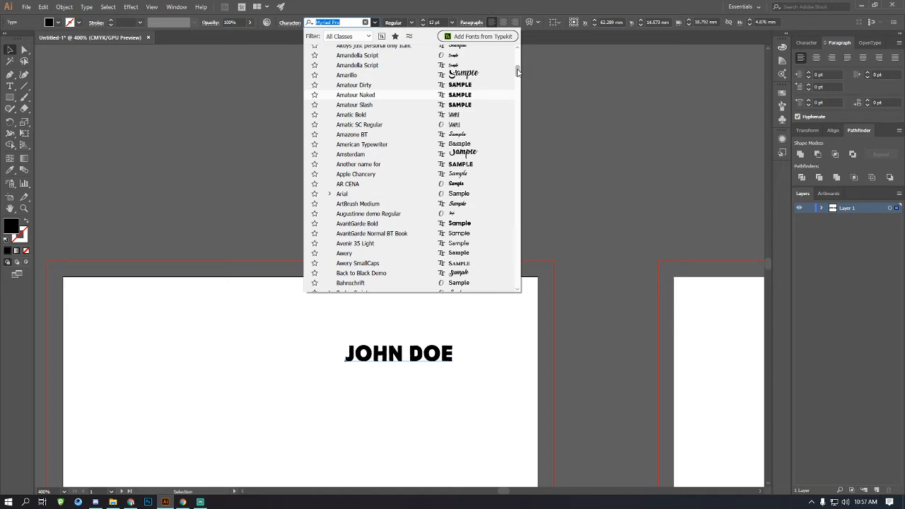
pyautogui.moveTo(517, 71); pyautogui.dragTo(517, 82)
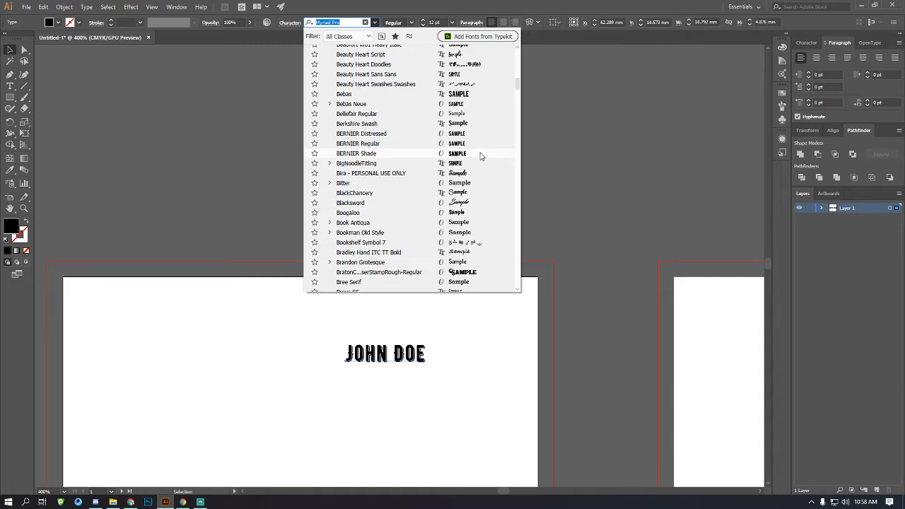
pyautogui.scroll(7, 477, 155)
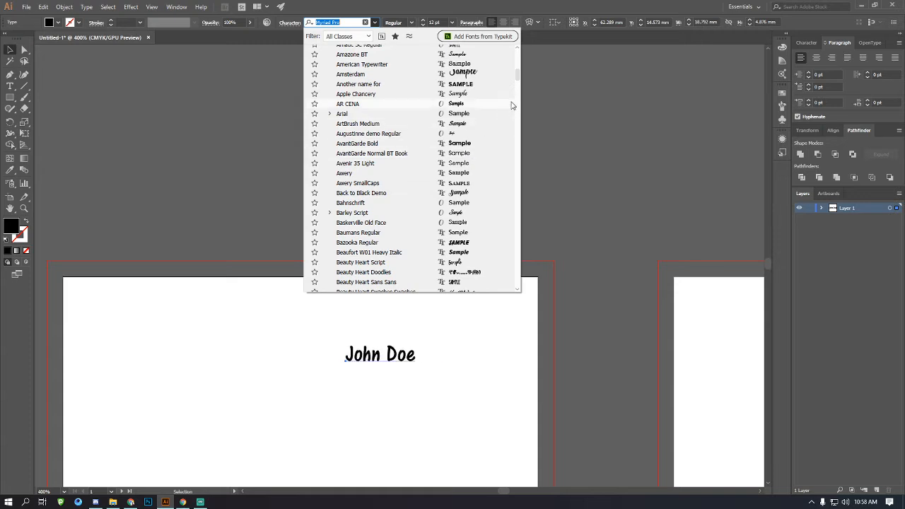
pyautogui.moveTo(517, 76); pyautogui.dragTo(517, 56)
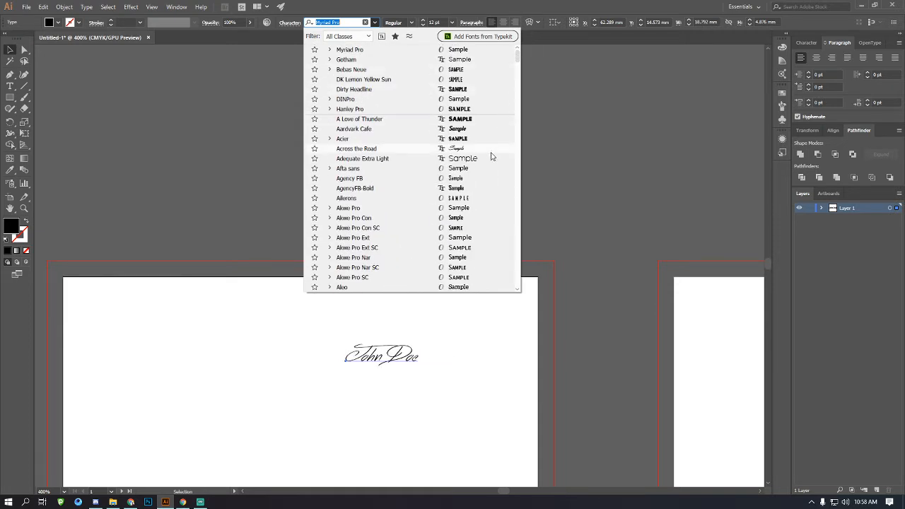
pyautogui.scroll(-3, 460, 169)
pyautogui.scroll(-6, 393, 187)
pyautogui.scroll(-4, 389, 189)
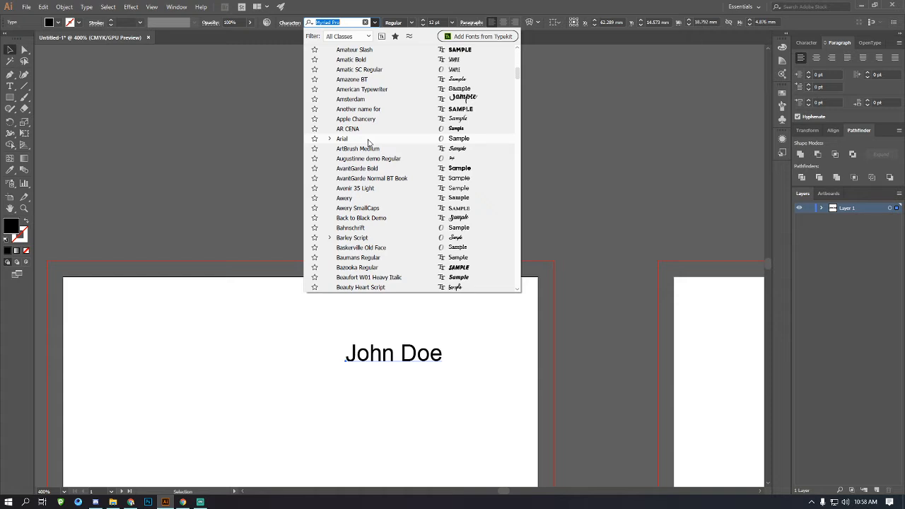
pyautogui.click(159, 162)
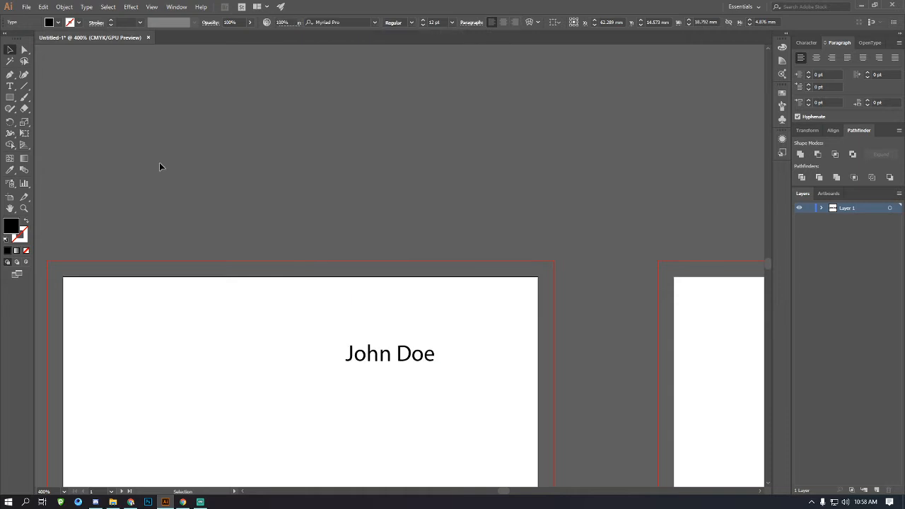
# Place a placeholder text line on the empty canvas above the left artboard, check its font family and deselect it.
pyautogui.press('t')
pyautogui.click(245, 156)
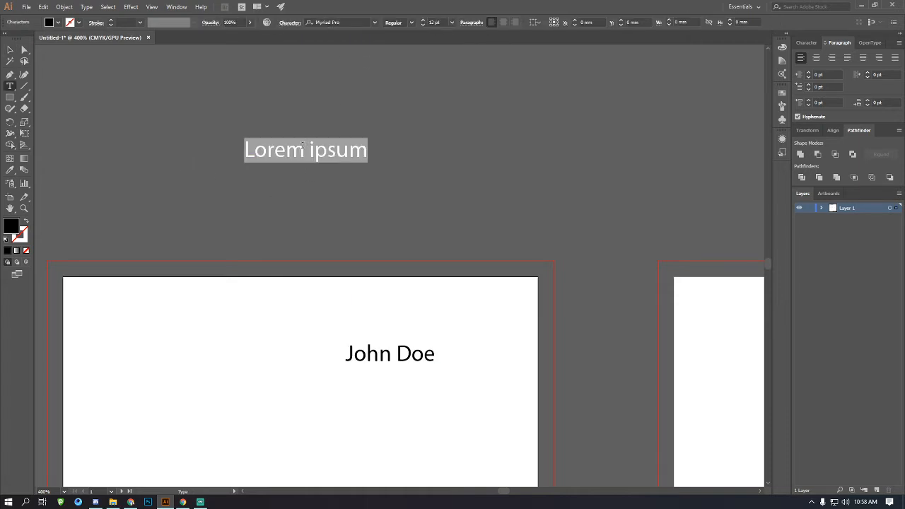
pyautogui.click(346, 21)
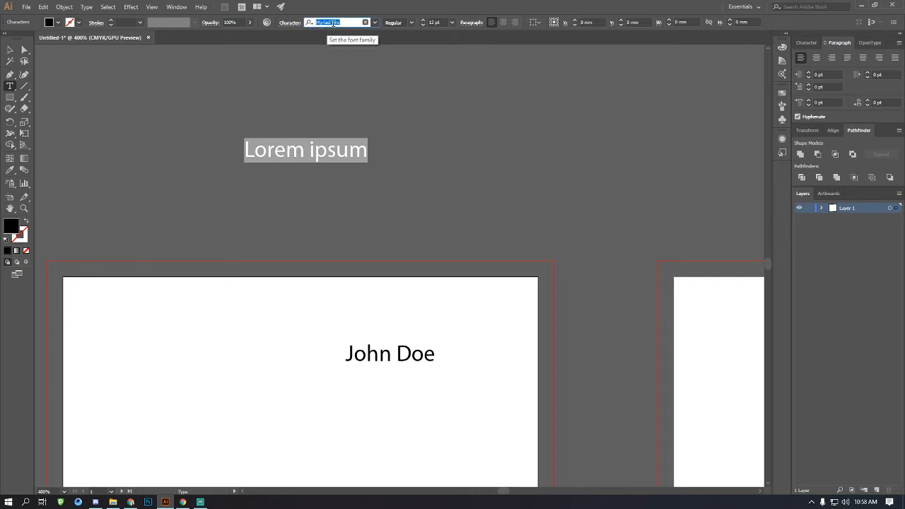
pyautogui.click(336, 23)
pyautogui.click(10, 50)
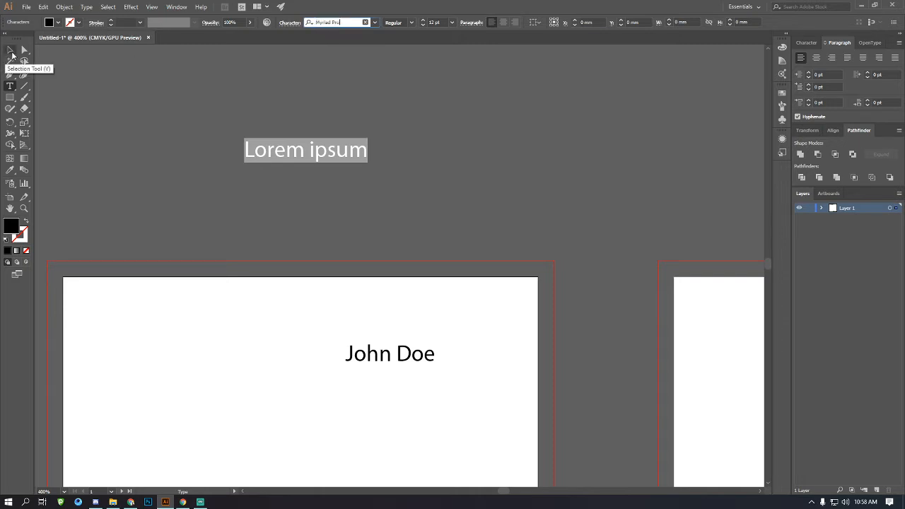
pyautogui.click(341, 66)
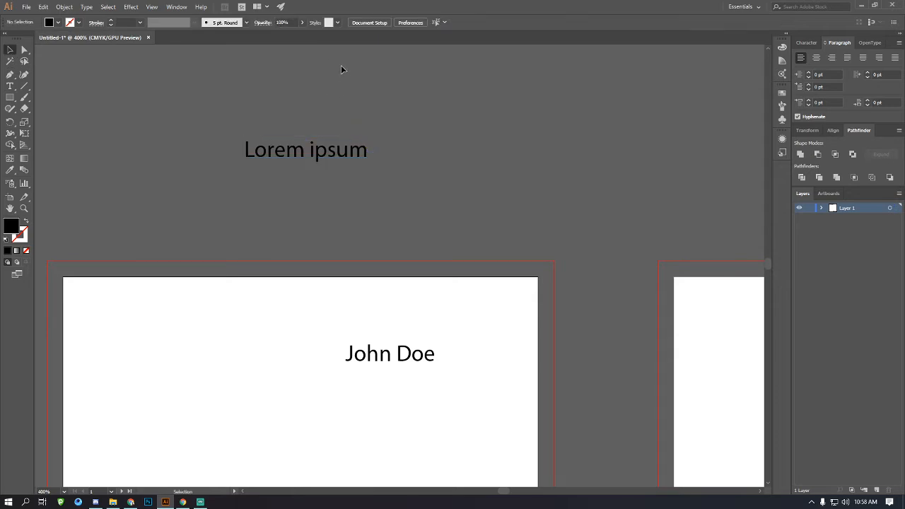
# Copy the placeholder text's font name and paste it as a new text line, "Myriad Pro", to the right of the placeholder.
pyautogui.click(314, 148)
pyautogui.click(347, 22)
pyautogui.hotkey('ctrl', 'c')
pyautogui.click(440, 141)
pyautogui.press('t')
pyautogui.click(436, 163)
pyautogui.hotkey('ctrl', 'v')
pyautogui.click(9, 50)
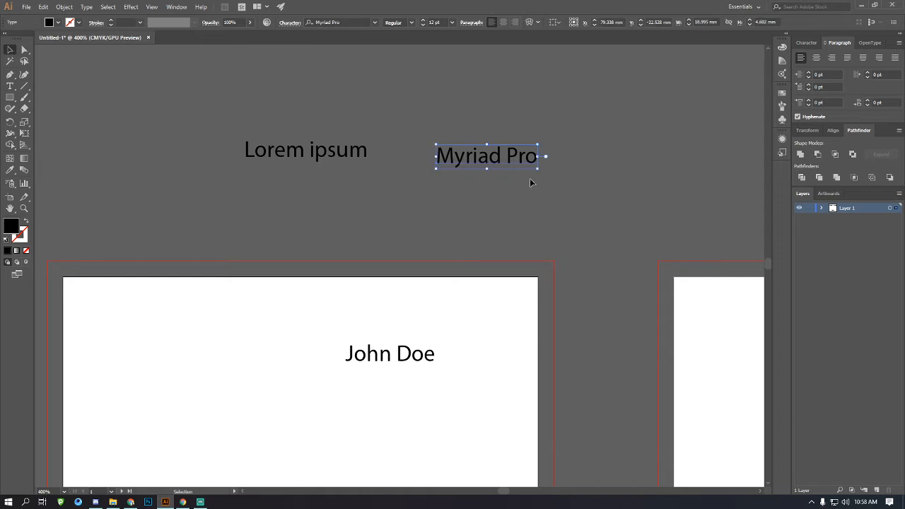
# Enlarge the "Myriad Pro" text to about two and a half times its size, shift it just above the left artboard and deselect it.
pyautogui.moveTo(539, 167); pyautogui.dragTo(612, 188)
pyautogui.moveTo(553, 151); pyautogui.dragTo(588, 197)
pyautogui.click(559, 283)
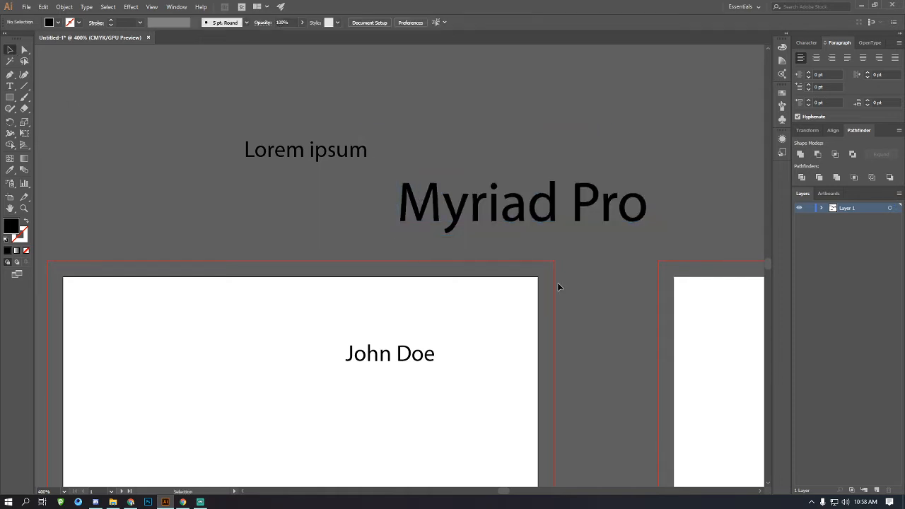
pyautogui.click(523, 215)
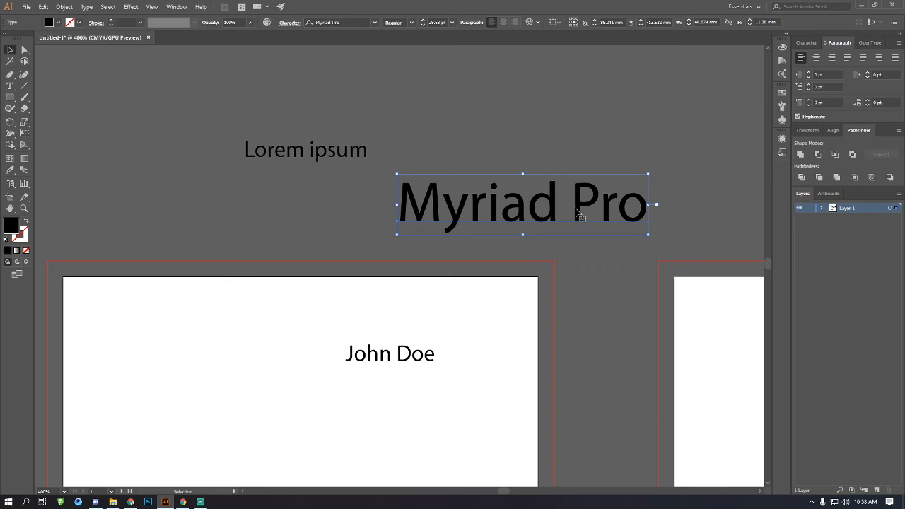
pyautogui.click(586, 278)
pyautogui.click(580, 202)
pyautogui.click(583, 278)
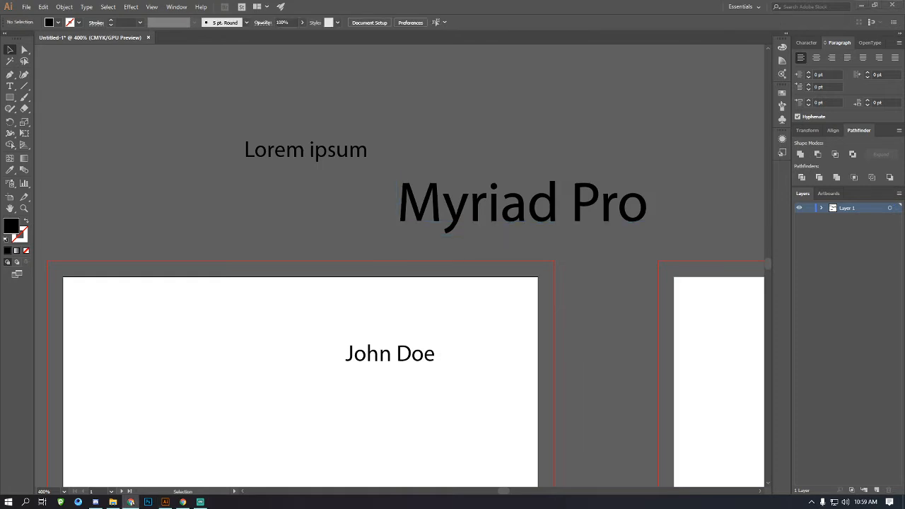
# Switch to the Chrome browser, search the web for "fonts" and open the DaFont site from the results.
pyautogui.hotkey('alt', 'Tab')
pyautogui.click(190, 23)
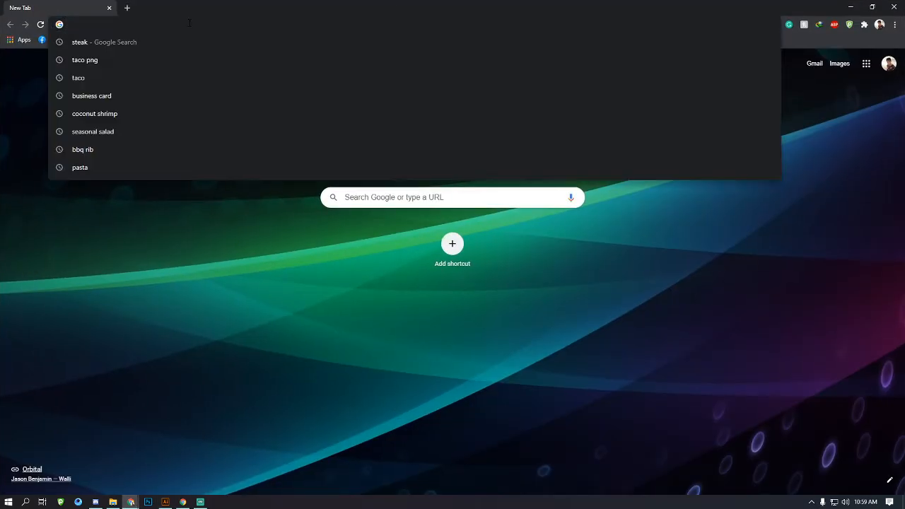
pyautogui.write('fonts')
pyautogui.press('Return')
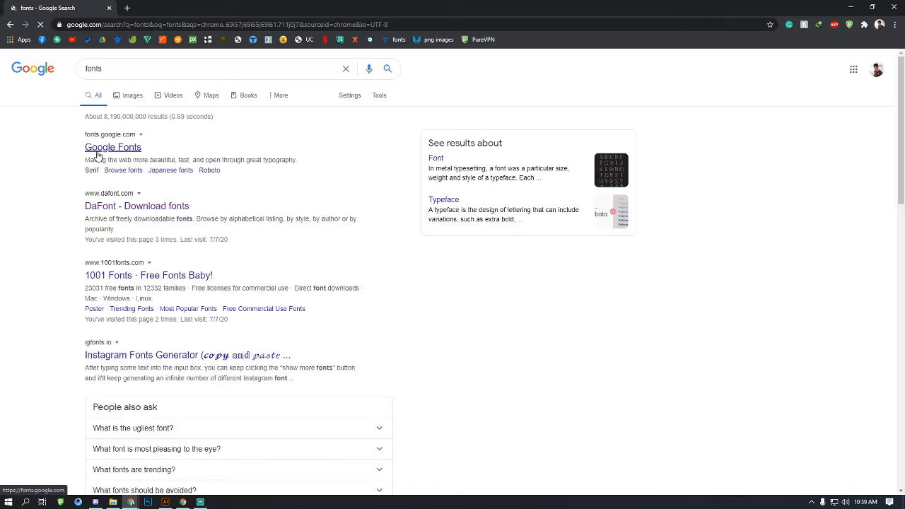
pyautogui.click(119, 207)
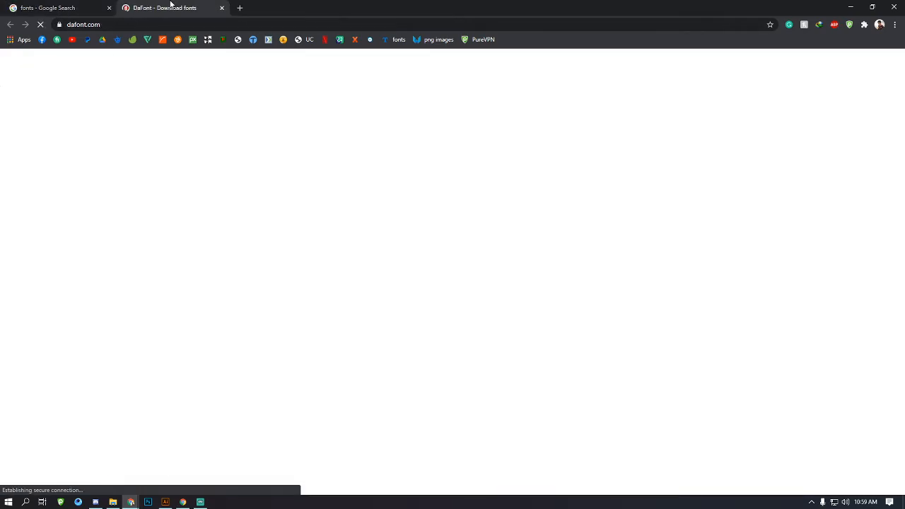
# Download the Sweet Creamy font from DaFont's recently added fonts and open the folder containing the downloaded archive.
pyautogui.scroll(-2, 239, 237)
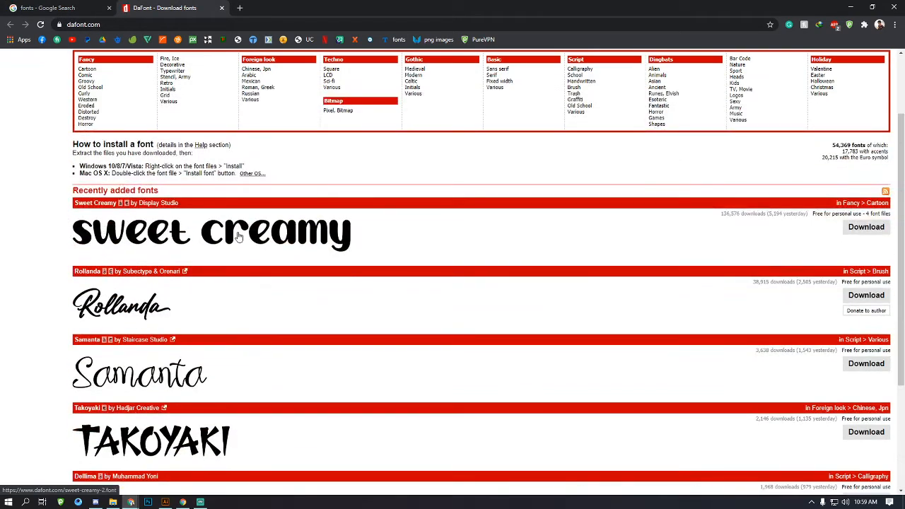
pyautogui.click(866, 227)
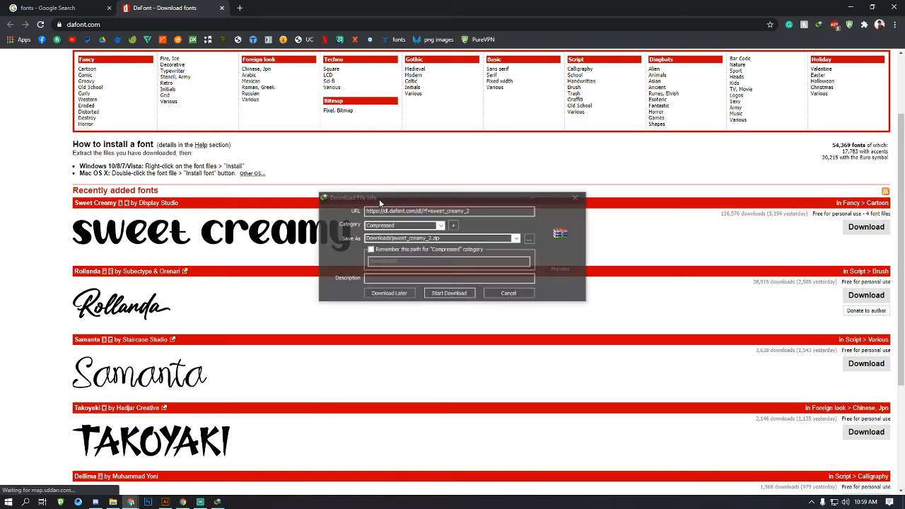
pyautogui.click(449, 293)
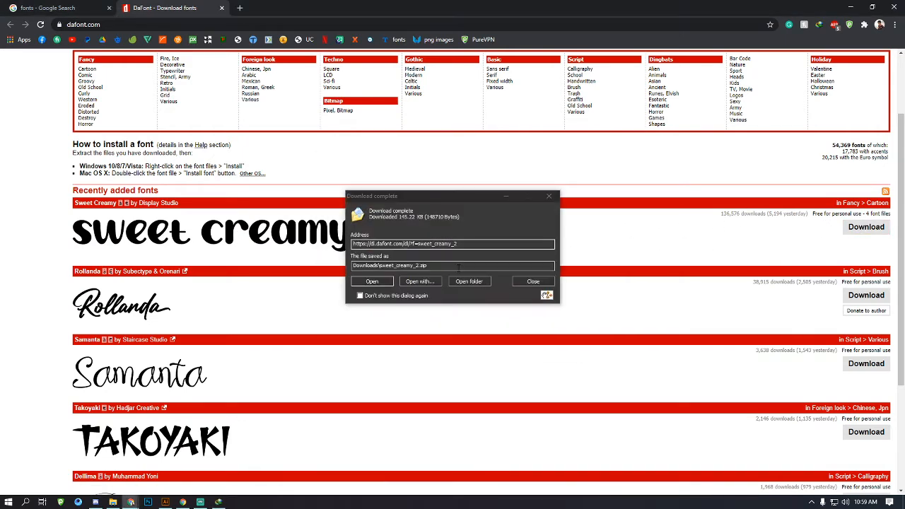
pyautogui.click(469, 283)
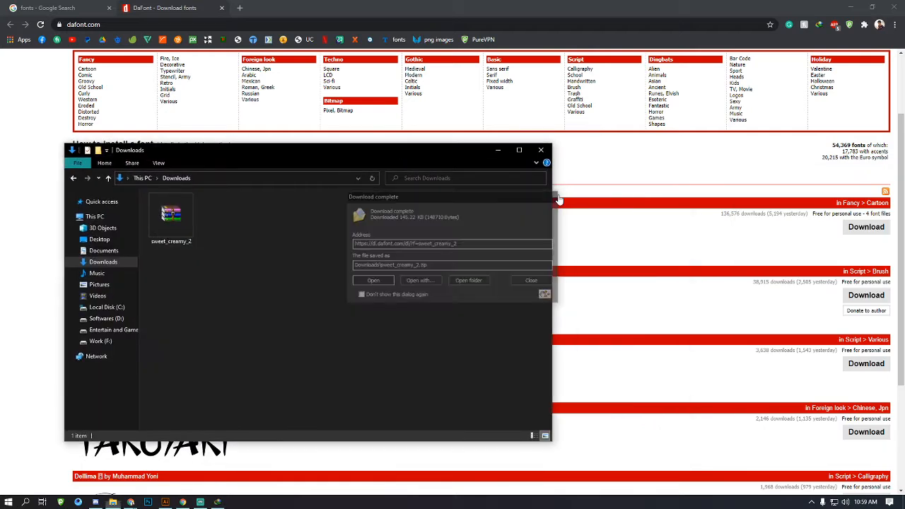
# Extract the sweet_creamy_2 archive into the Downloads folder.
pyautogui.moveTo(216, 152); pyautogui.dragTo(253, 127)
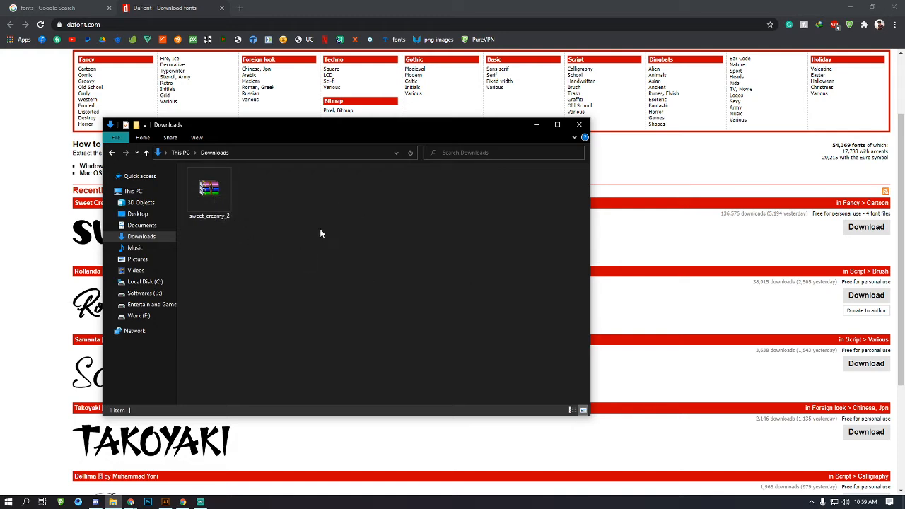
pyautogui.rightClick(206, 188)
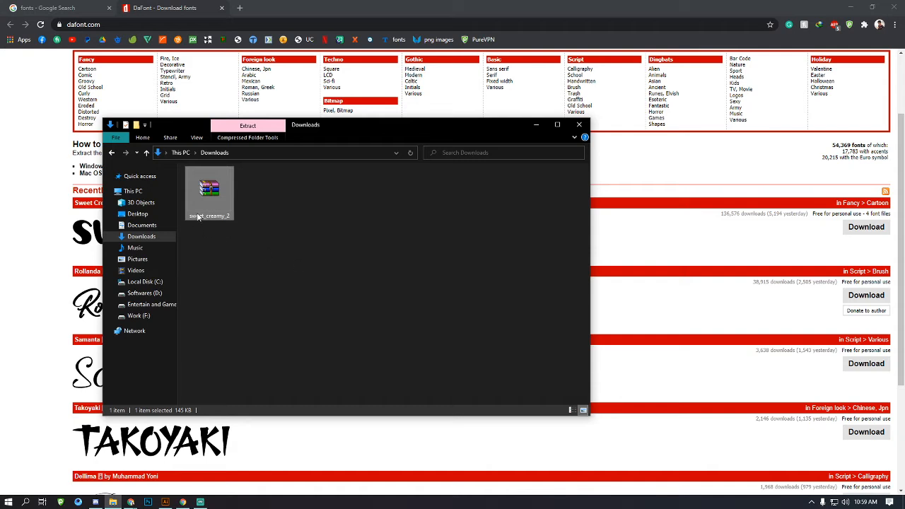
pyautogui.click(358, 283)
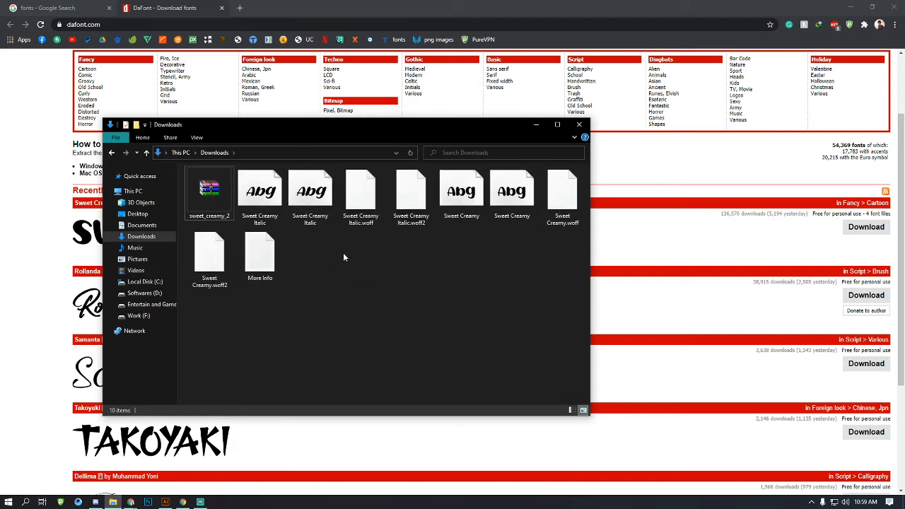
# Delete the extracted woff and woff2 files and the More Info file, keeping the archive and four font files, and refresh the folder.
pyautogui.click(265, 200)
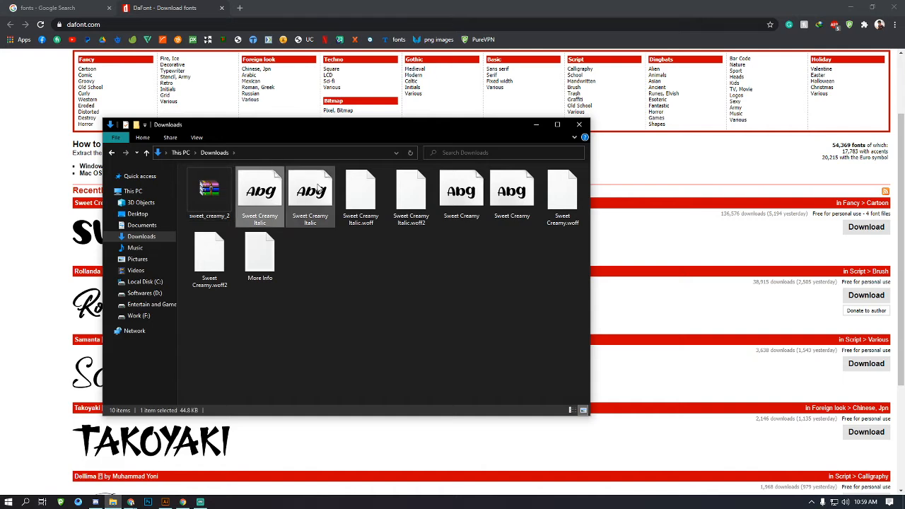
pyautogui.click(318, 188)
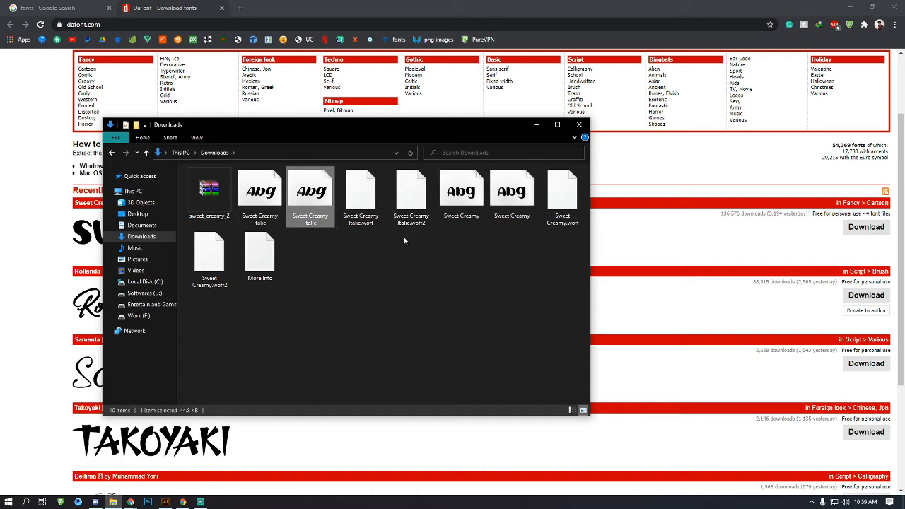
pyautogui.moveTo(405, 239); pyautogui.dragTo(367, 214)
pyautogui.press('Delete')
pyautogui.moveTo(455, 232); pyautogui.dragTo(577, 205)
pyautogui.press('Delete')
pyautogui.rightClick(398, 267)
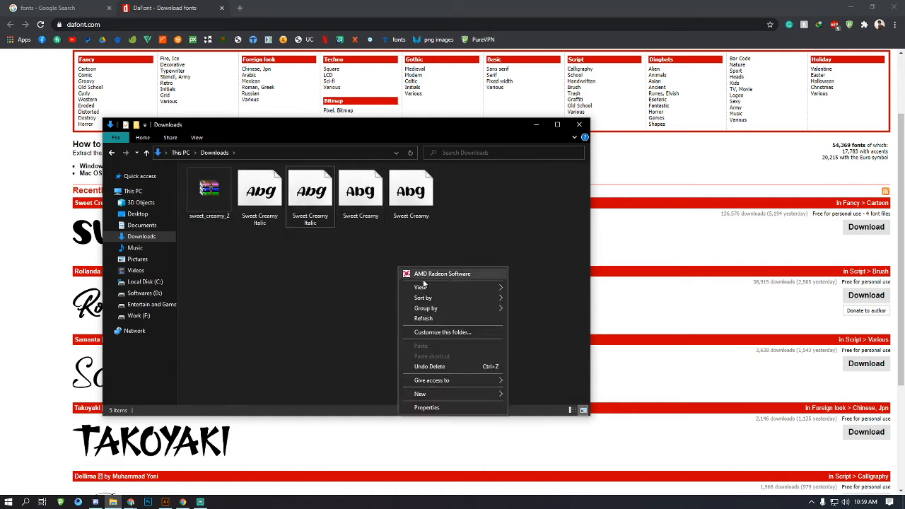
pyautogui.click(424, 318)
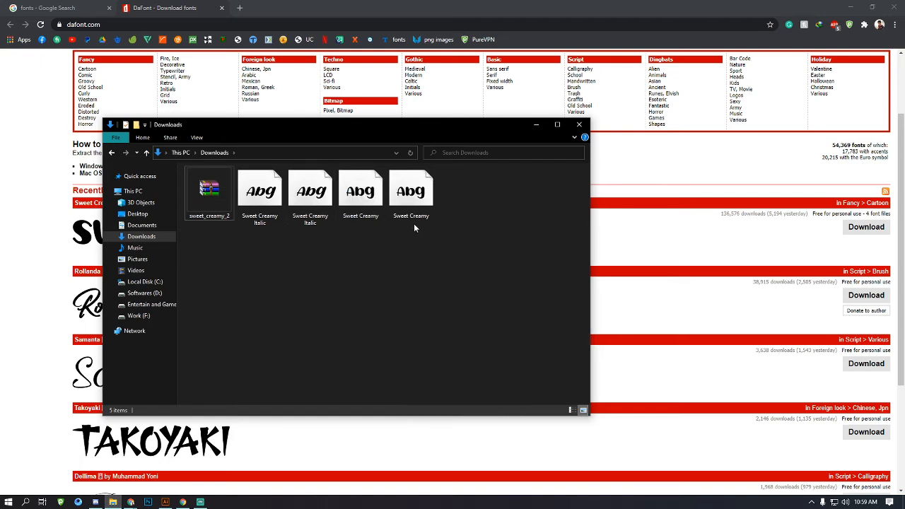
# Install the four extracted Sweet Creamy font files, replacing the already installed Sweet Creamy Italic, and deselect them.
pyautogui.moveTo(433, 244); pyautogui.dragTo(265, 206)
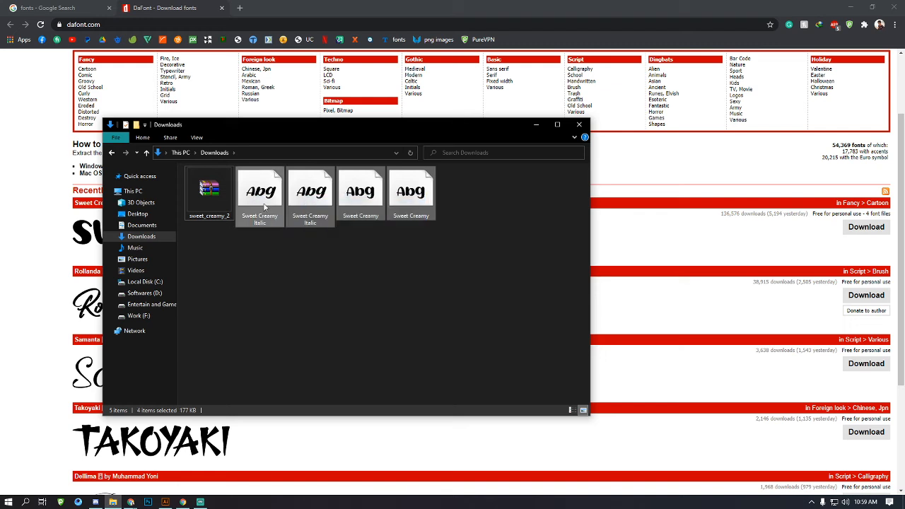
pyautogui.rightClick(257, 187)
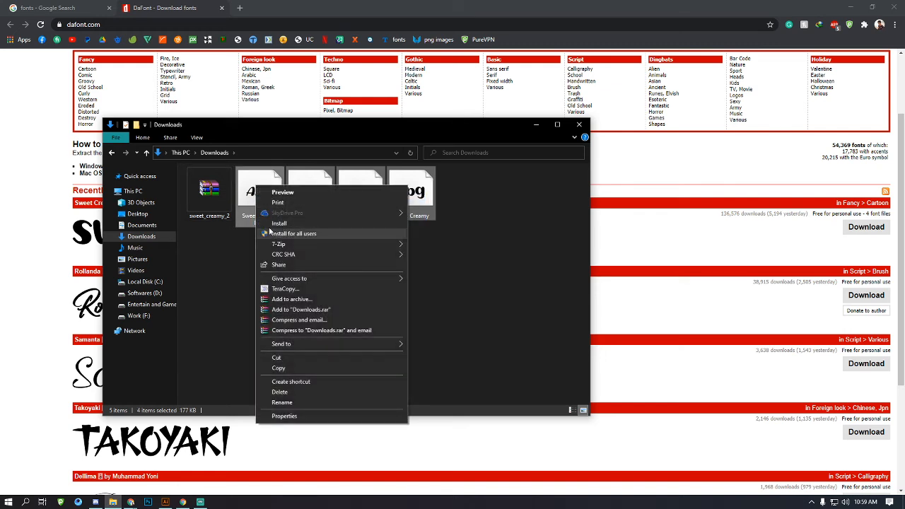
pyautogui.click(297, 223)
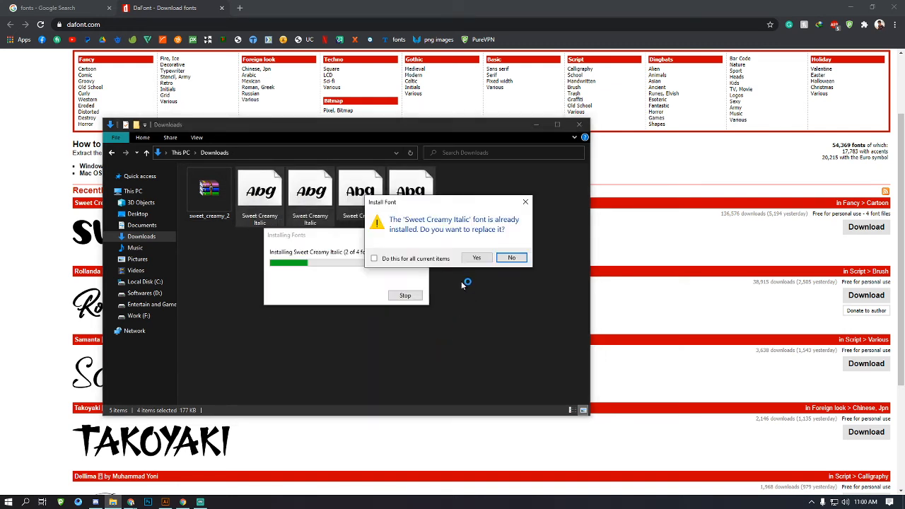
pyautogui.click(476, 257)
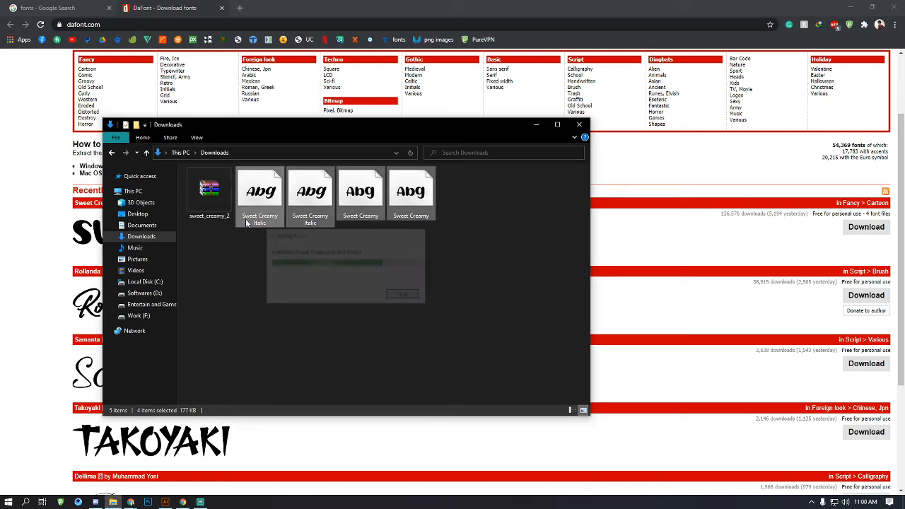
pyautogui.click(301, 253)
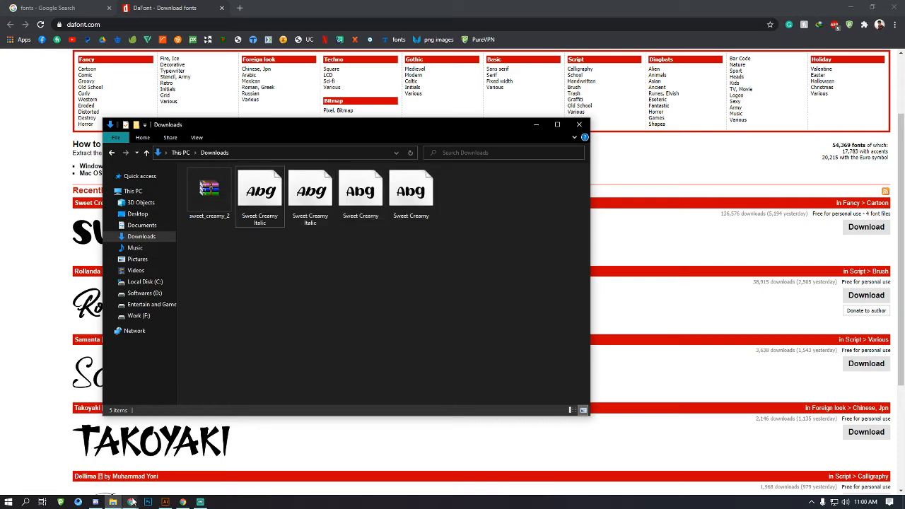
# Switch back to Illustrator, set the "Myriad Pro" text in the Sweet Creamy font and move it just above the left artboard.
pyautogui.click(165, 502)
pyautogui.click(413, 212)
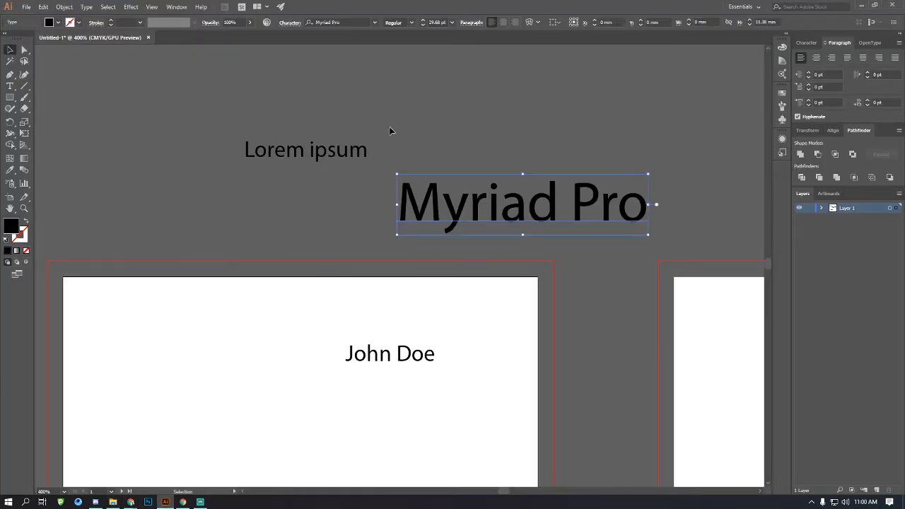
pyautogui.click(354, 22)
pyautogui.write('swee')
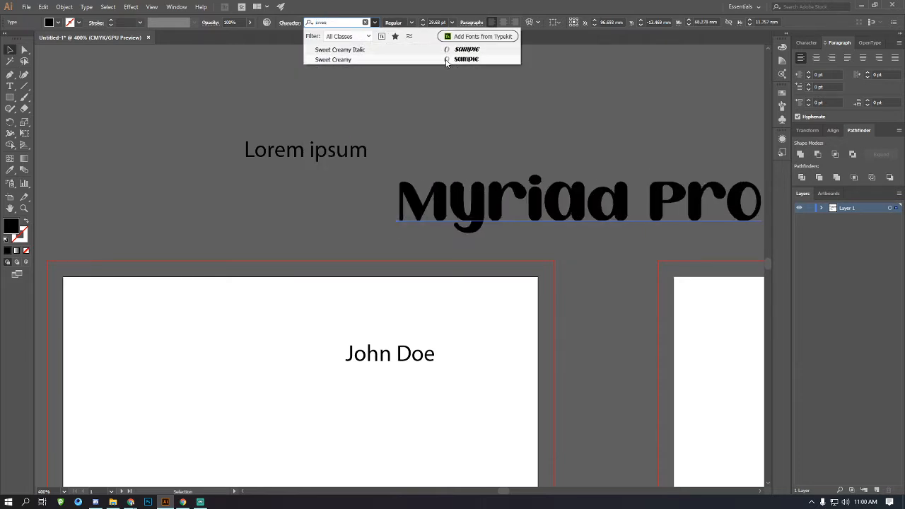
pyautogui.click(444, 59)
pyautogui.moveTo(508, 190); pyautogui.dragTo(325, 217)
pyautogui.click(520, 191)
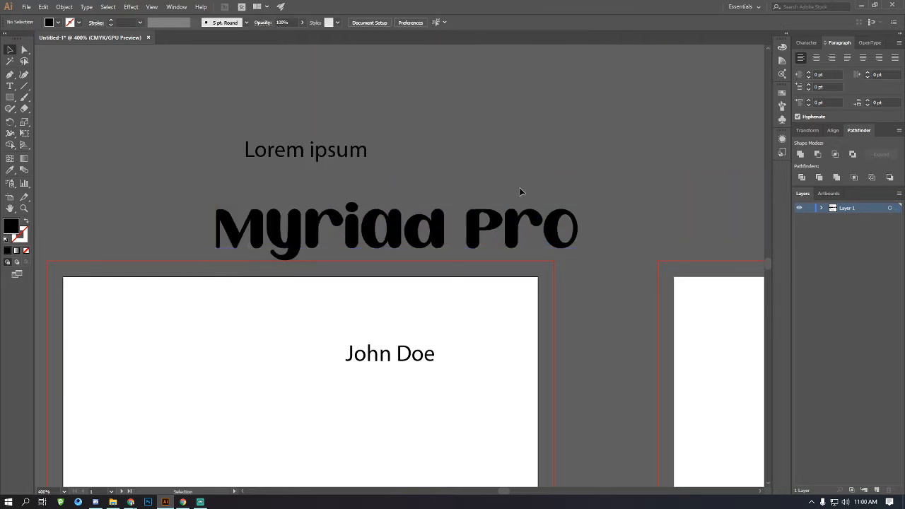
# Scale the "Myriad Pro" text down to about 25.7 pt and place it just right of the "Lorem ipsum" line.
pyautogui.click(521, 228)
pyautogui.moveTo(580, 263); pyautogui.dragTo(563, 286)
pyautogui.click(516, 245)
pyautogui.click(448, 234)
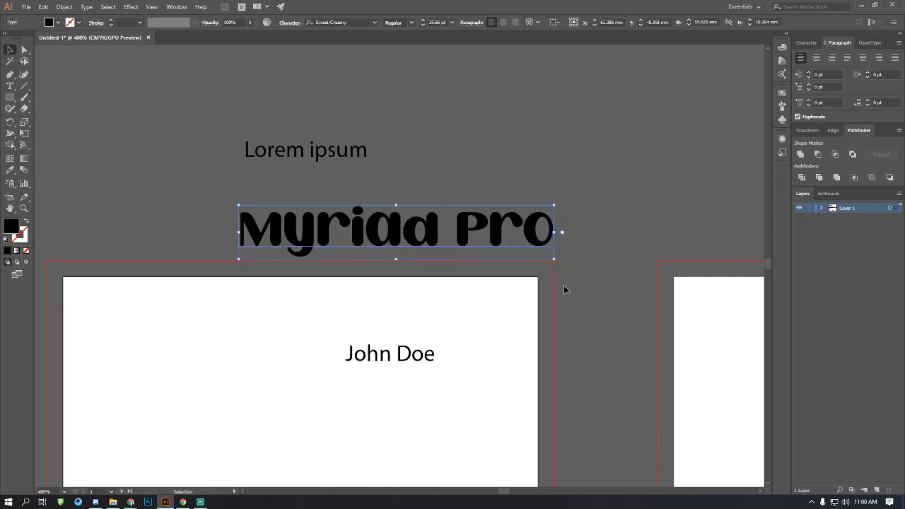
pyautogui.click(563, 286)
pyautogui.moveTo(387, 237); pyautogui.dragTo(501, 173)
pyautogui.click(525, 222)
pyautogui.click(492, 210)
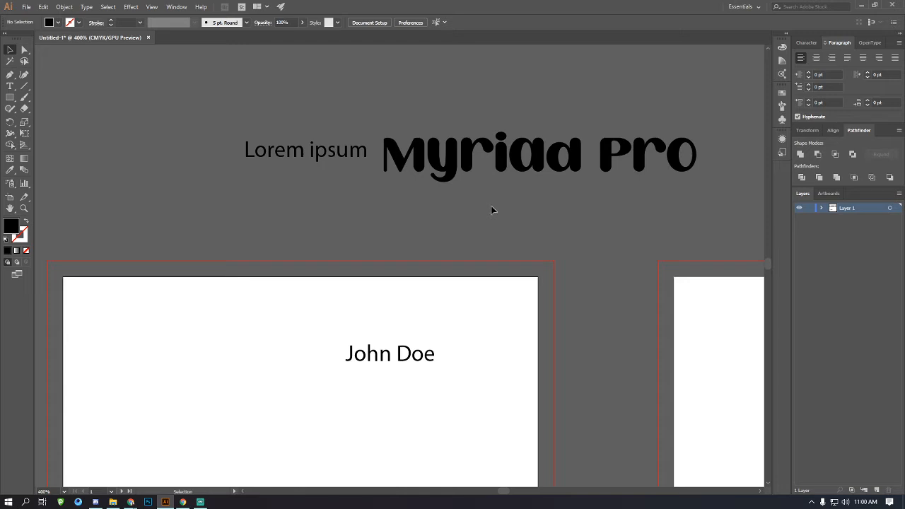
# Nudge the "Myriad Pro" sample text slightly and delete it from the canvas.
pyautogui.moveTo(477, 181); pyautogui.dragTo(473, 180)
pyautogui.click(453, 210)
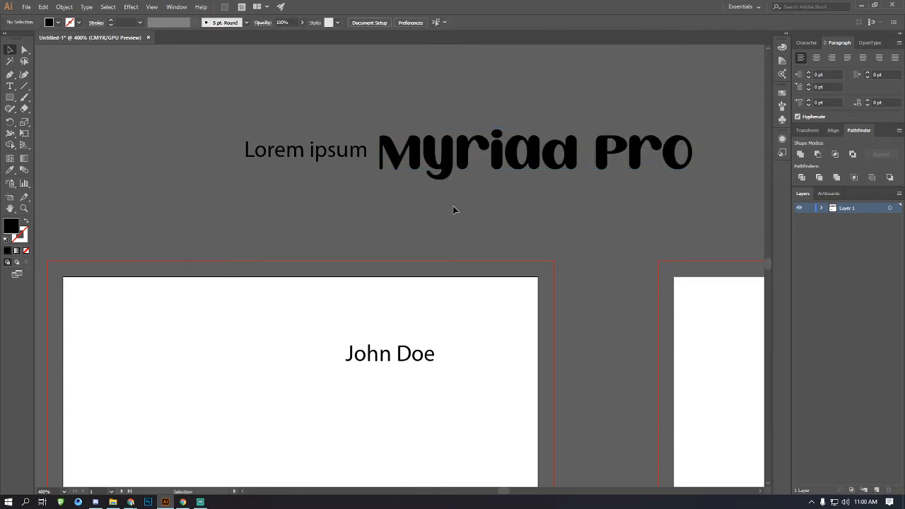
pyautogui.click(470, 164)
pyautogui.press('Delete')
# Browse the font families for the name text on the left artboard and set it in Roboto.
pyautogui.click(424, 354)
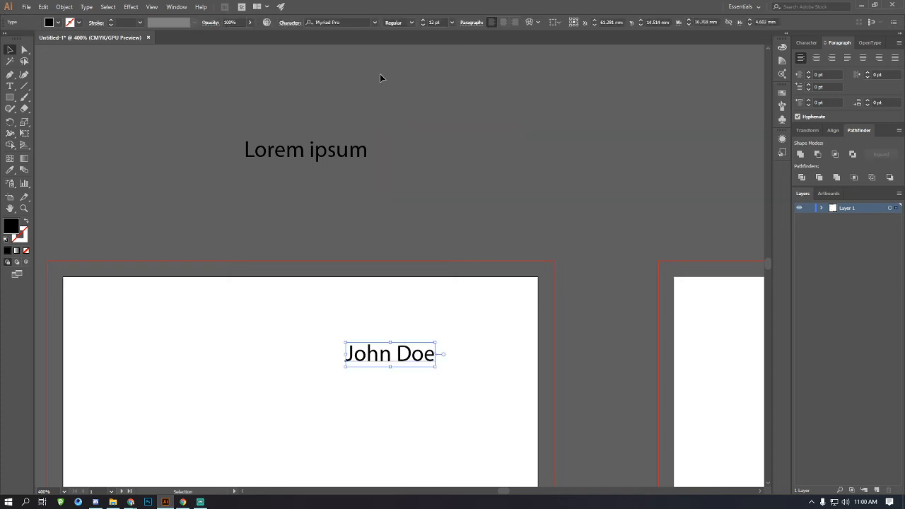
pyautogui.click(373, 23)
pyautogui.scroll(-20, 388, 141)
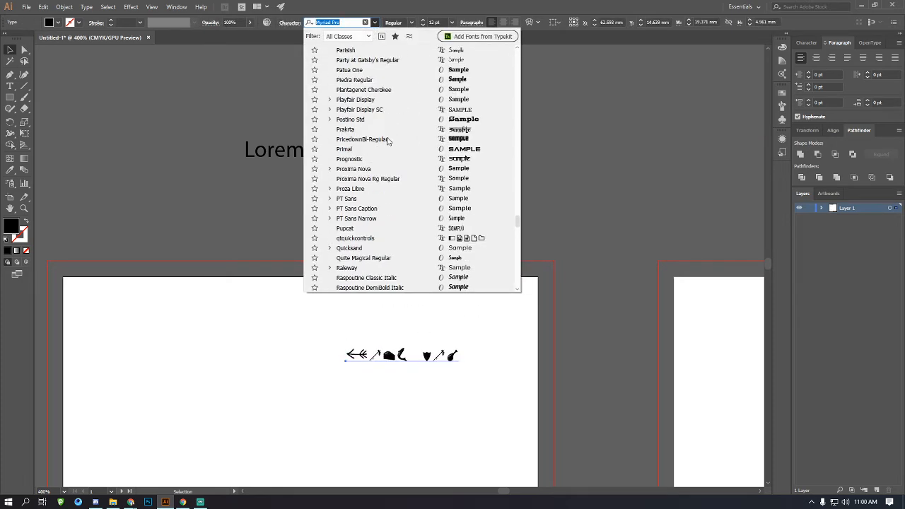
pyautogui.scroll(-6, 400, 170)
pyautogui.scroll(9, 424, 191)
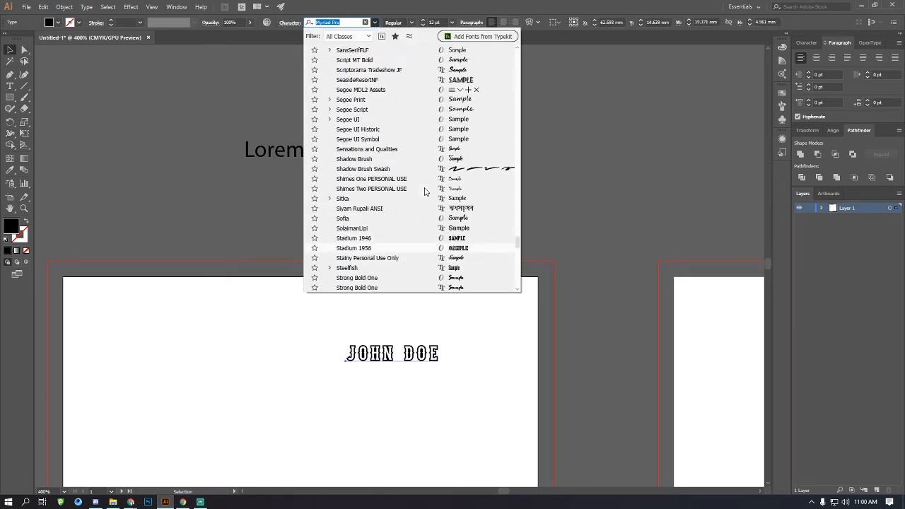
pyautogui.scroll(1, 424, 191)
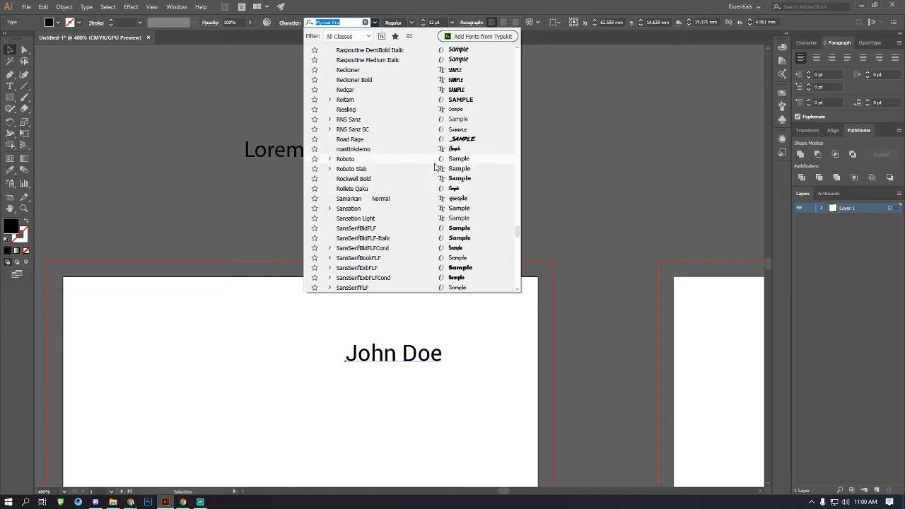
pyautogui.click(467, 160)
pyautogui.scroll(-1, 478, 167)
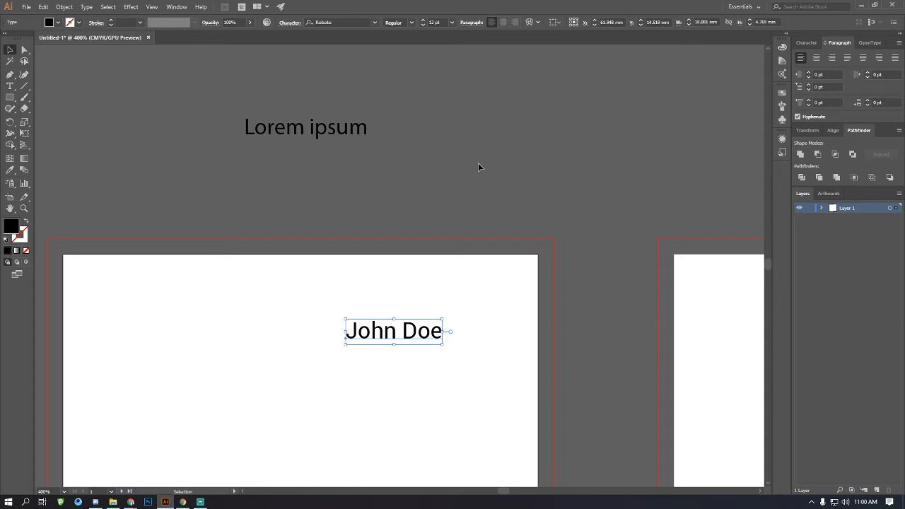
# Set the font style of the name text to Bold, keeping the Roboto family.
pyautogui.click(375, 22)
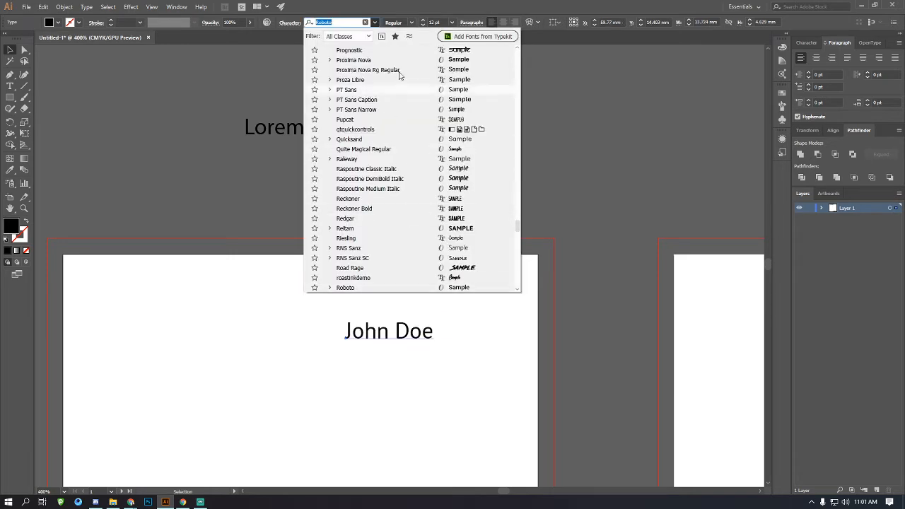
pyautogui.click(411, 22)
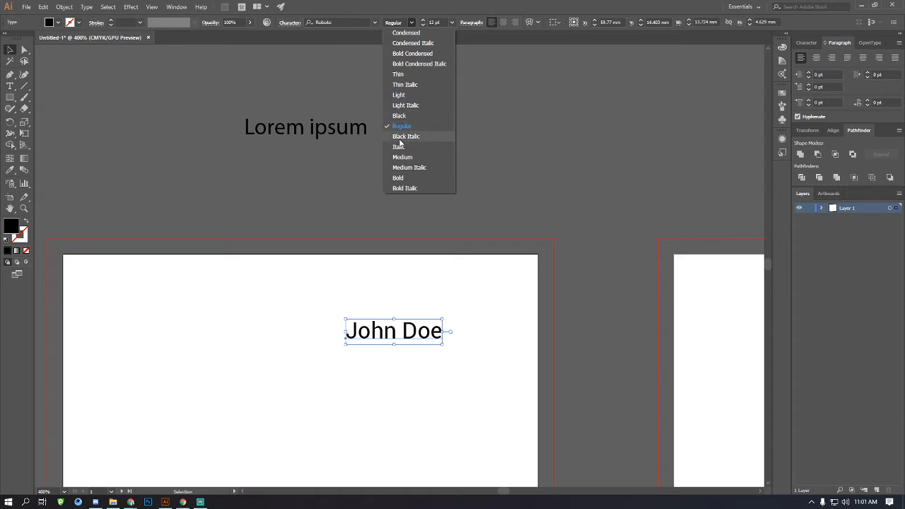
pyautogui.click(406, 177)
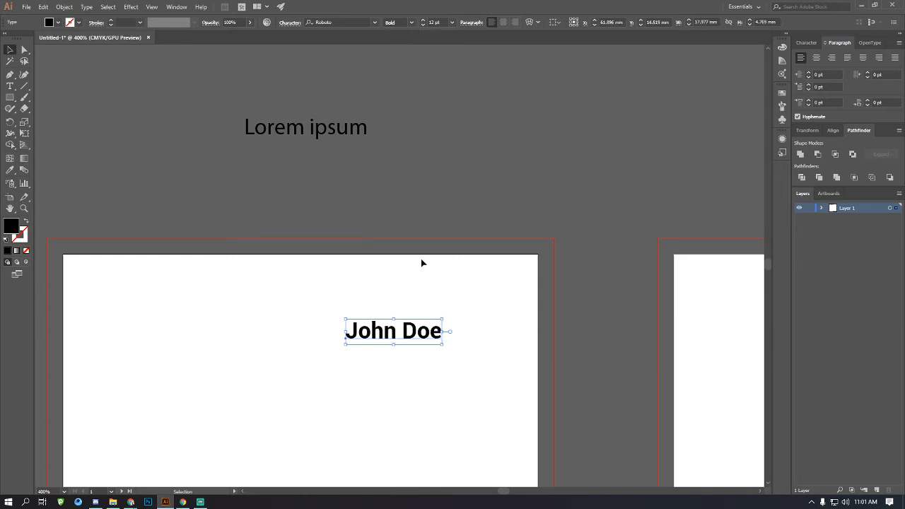
# Try the Roboto styles Medium, Light, Regular and Bold Italic on the name text.
pyautogui.scroll(-3, 412, 357)
pyautogui.keyDown('alt'); pyautogui.scroll(5, 420, 299); pyautogui.keyUp('alt')
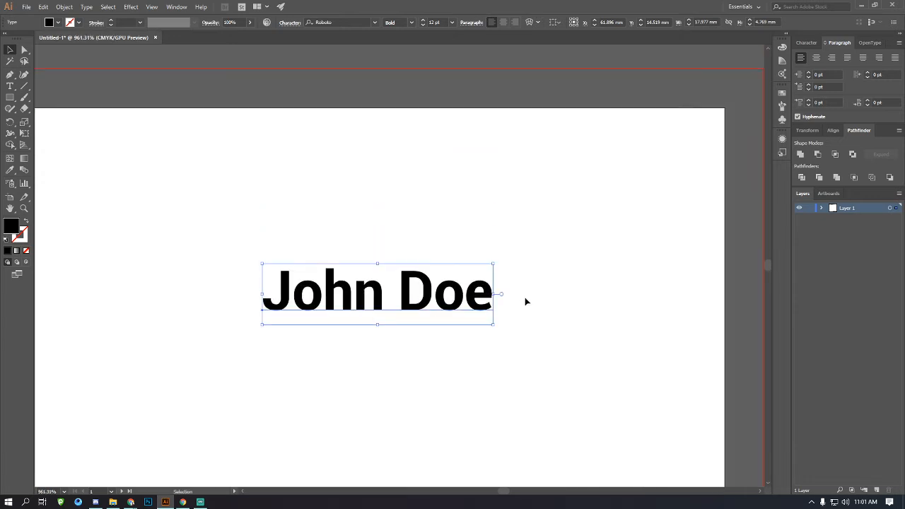
pyautogui.click(412, 22)
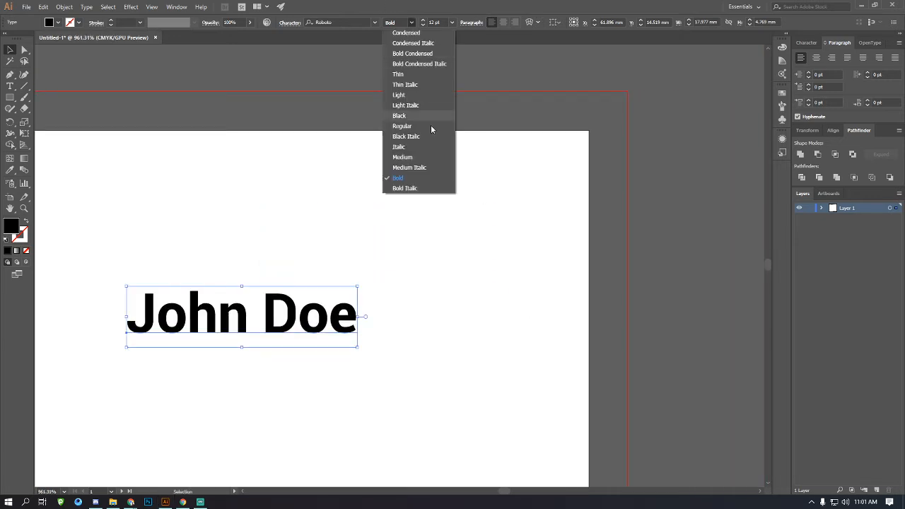
pyautogui.click(415, 160)
pyautogui.click(411, 22)
pyautogui.click(400, 95)
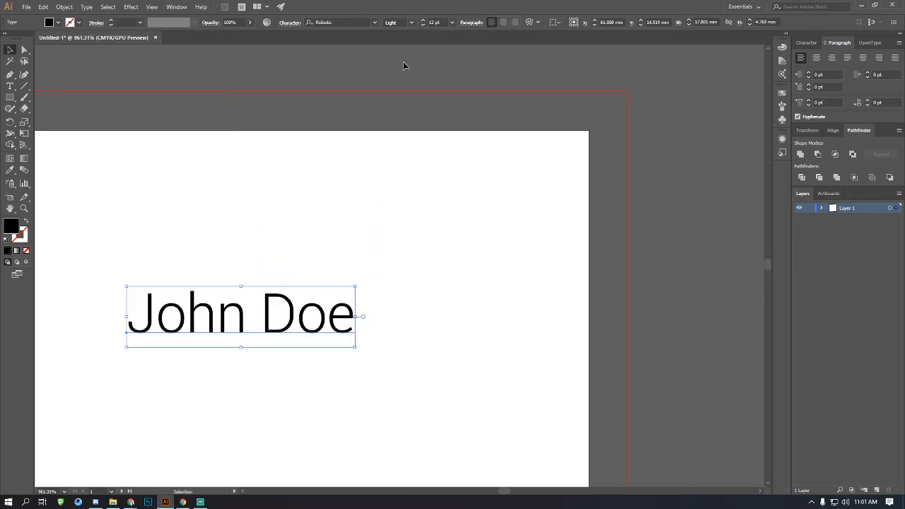
pyautogui.click(411, 22)
pyautogui.click(400, 125)
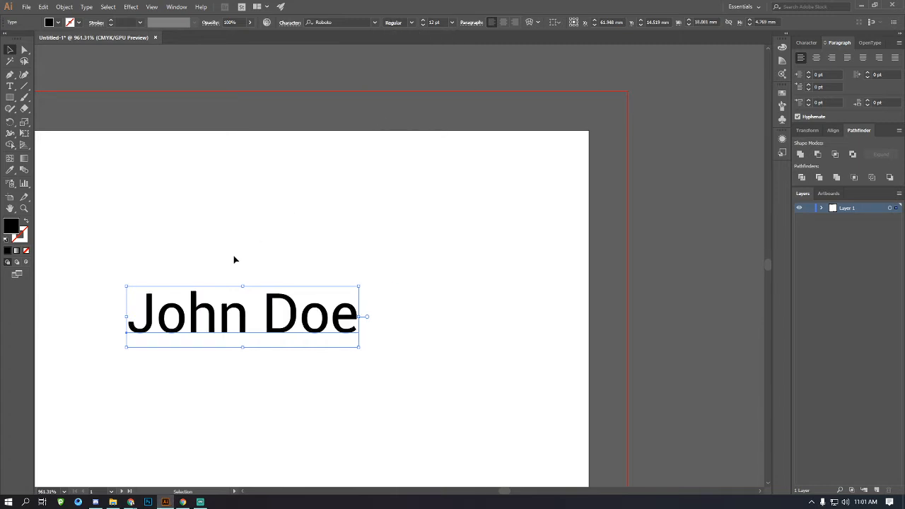
pyautogui.click(411, 22)
pyautogui.click(416, 187)
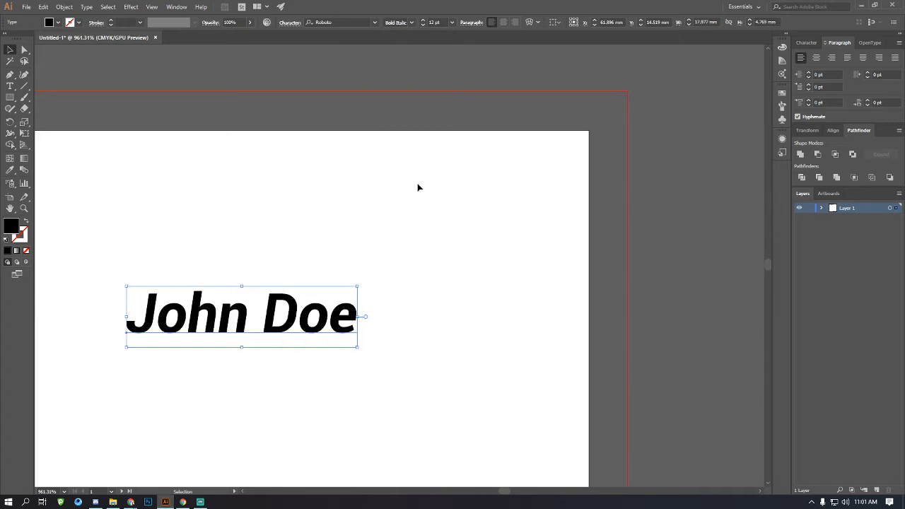
# Set the font style of the name text to Light.
pyautogui.click(415, 22)
pyautogui.click(423, 95)
pyautogui.click(444, 185)
pyautogui.scroll(-2, 444, 185)
pyautogui.click(310, 258)
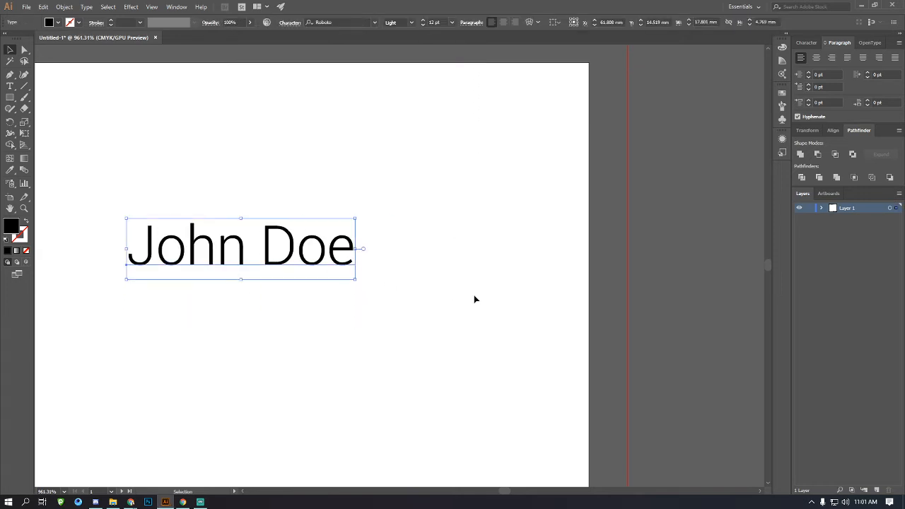
# Scale the name text up to about 21.6 pt on the left artboard.
pyautogui.keyDown('ctrl'); pyautogui.keyDown('alt'); pyautogui.click(378, 266); pyautogui.keyUp('alt'); pyautogui.keyUp('ctrl')
pyautogui.hscroll(-1, 424, 340)
pyautogui.hscroll(6, 430, 336)
pyautogui.keyDown('ctrl'); pyautogui.keyDown('alt'); pyautogui.click(329, 290); pyautogui.keyUp('alt'); pyautogui.keyUp('ctrl')
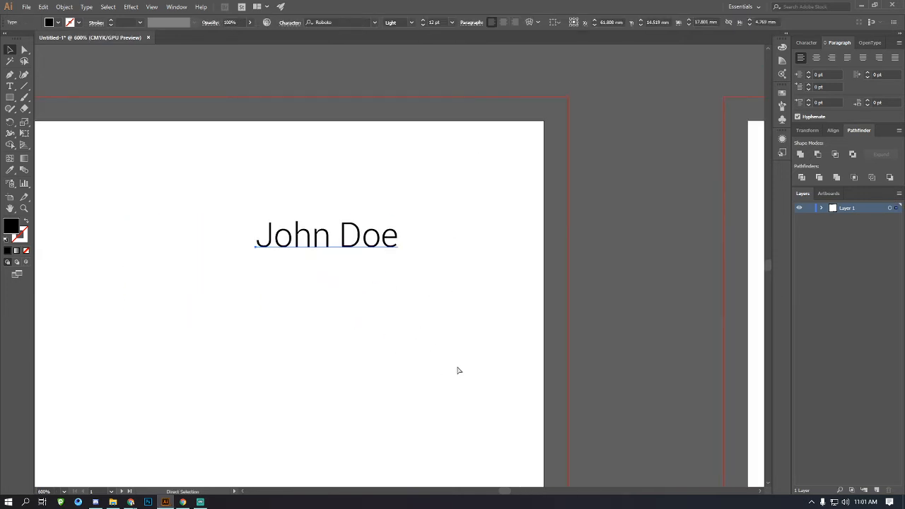
pyautogui.hscroll(-6, 458, 366)
pyautogui.keyDown('ctrl'); pyautogui.keyDown('alt'); pyautogui.click(412, 289); pyautogui.keyUp('alt'); pyautogui.keyUp('ctrl')
pyautogui.hscroll(-1, 412, 290)
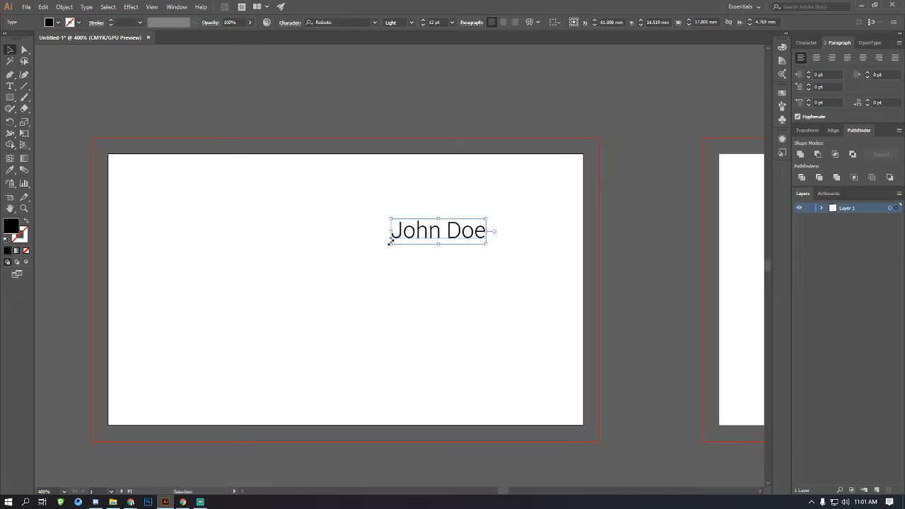
pyautogui.moveTo(390, 243); pyautogui.dragTo(352, 255)
pyautogui.click(384, 334)
pyautogui.scroll(1, 458, 323)
pyautogui.hscroll(-1, 460, 324)
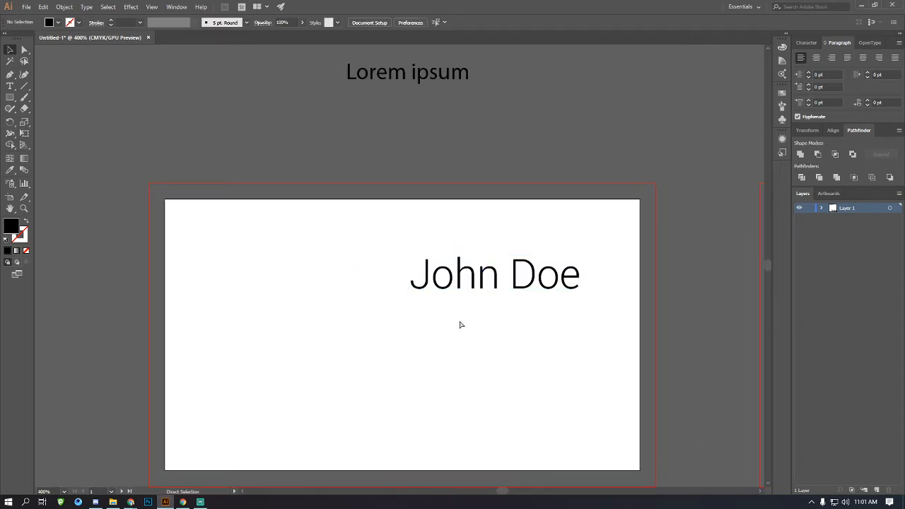
# Enlarge the name text to about 25.3 pt and set its font style to Bold.
pyautogui.click(478, 285)
pyautogui.hscroll(-2, 436, 316)
pyautogui.scroll(1, 437, 315)
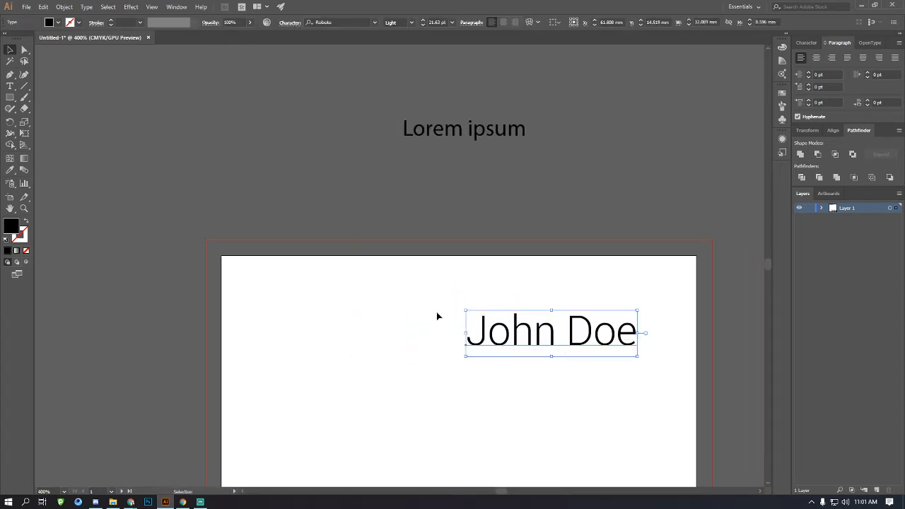
pyautogui.keyDown('ctrl'); pyautogui.click(471, 331); pyautogui.keyUp('ctrl')
pyautogui.scroll(1, 472, 334)
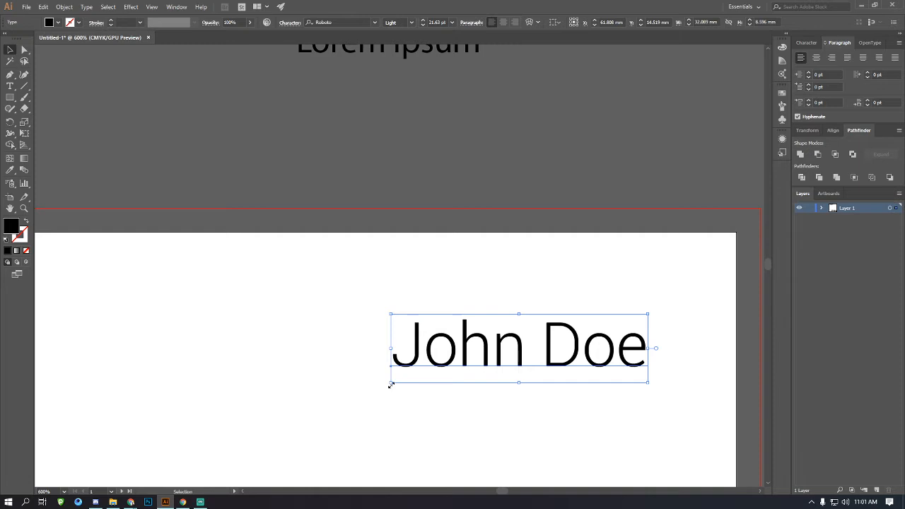
pyautogui.moveTo(391, 385); pyautogui.dragTo(368, 403)
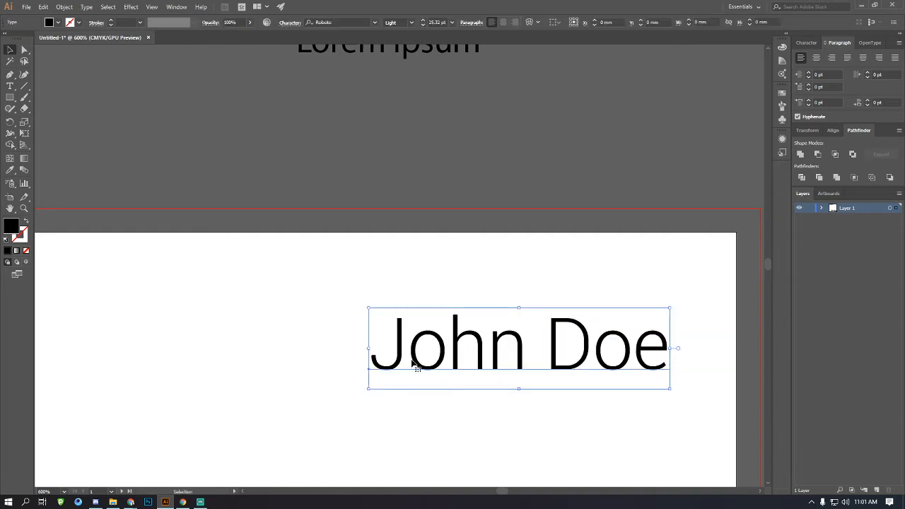
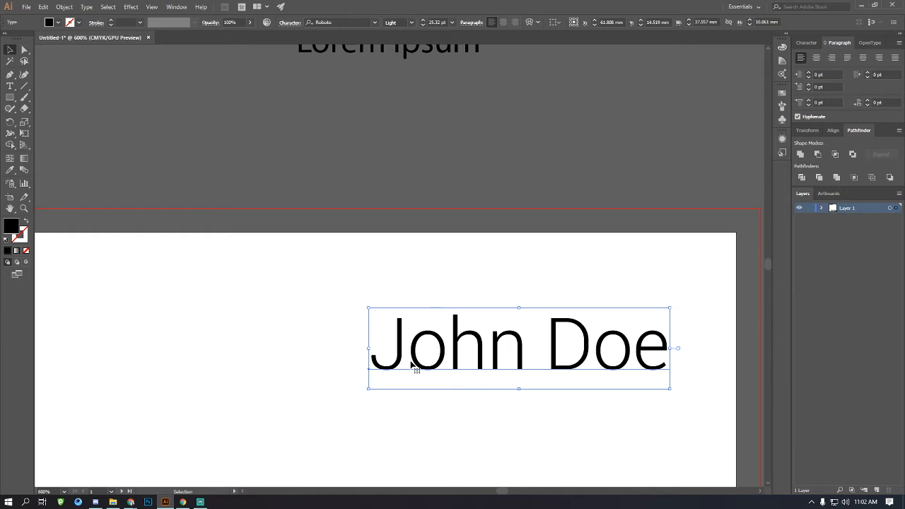
pyautogui.click(410, 23)
pyautogui.click(403, 180)
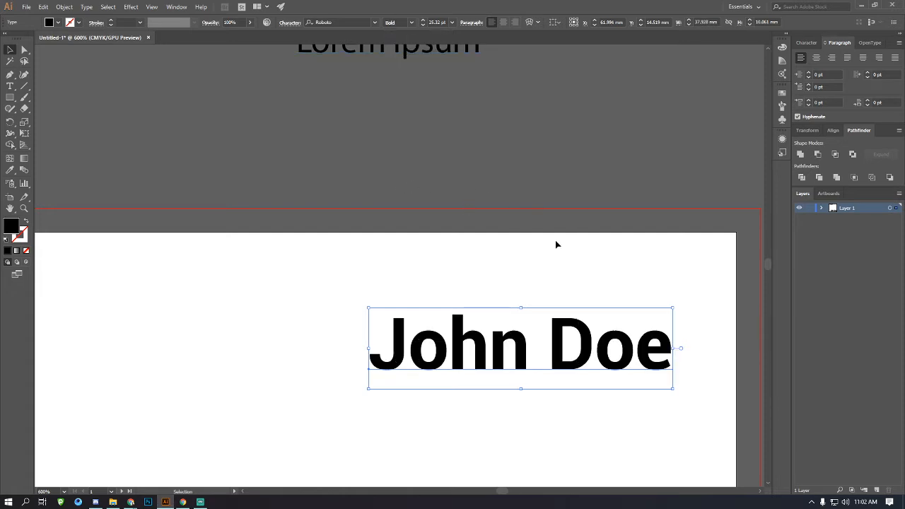
# Scale the name text up to about 52.4 pt and shift it left so it fits across the left artboard.
pyautogui.scroll(-2, 556, 244)
pyautogui.press('z')
pyautogui.keyDown('alt'); pyautogui.click(370, 307); pyautogui.keyUp('alt')
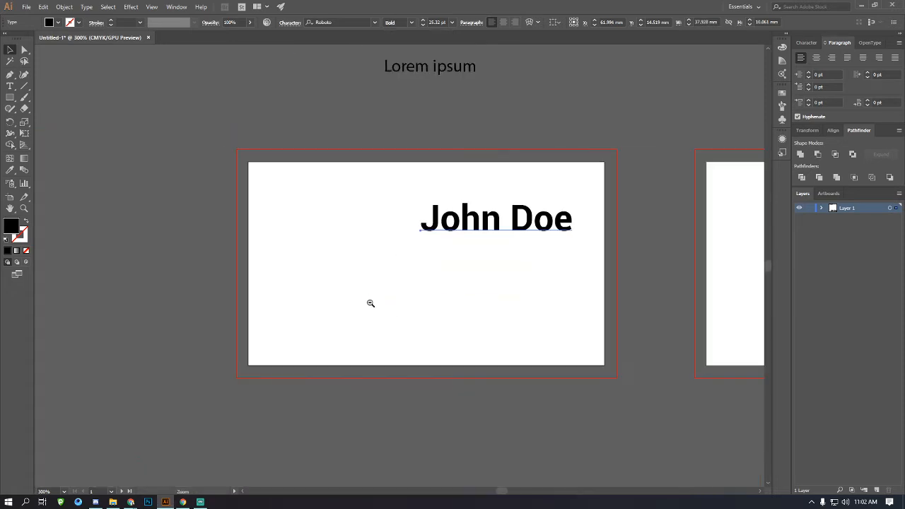
pyautogui.keyDown('alt'); pyautogui.click(370, 303); pyautogui.keyUp('alt')
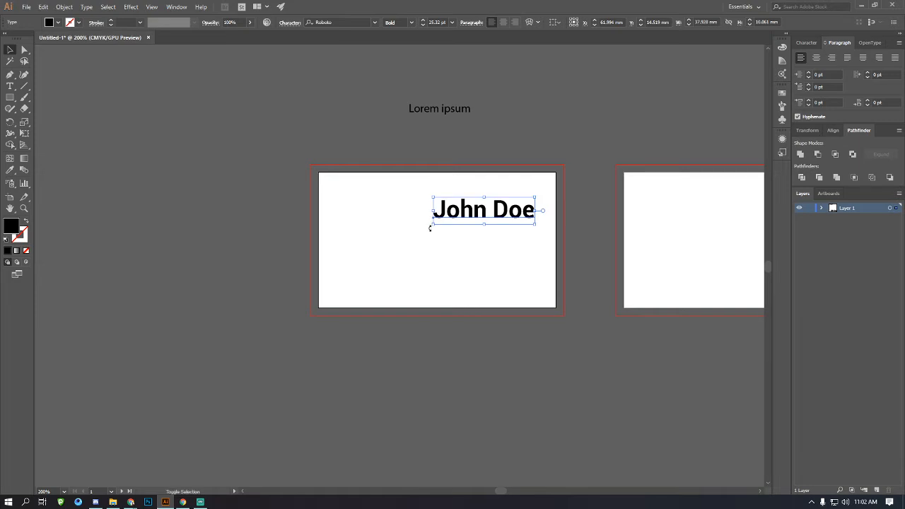
pyautogui.moveTo(433, 224); pyautogui.dragTo(379, 240)
pyautogui.moveTo(514, 215); pyautogui.dragTo(485, 214)
pyautogui.hotkey('ctrl', '+')
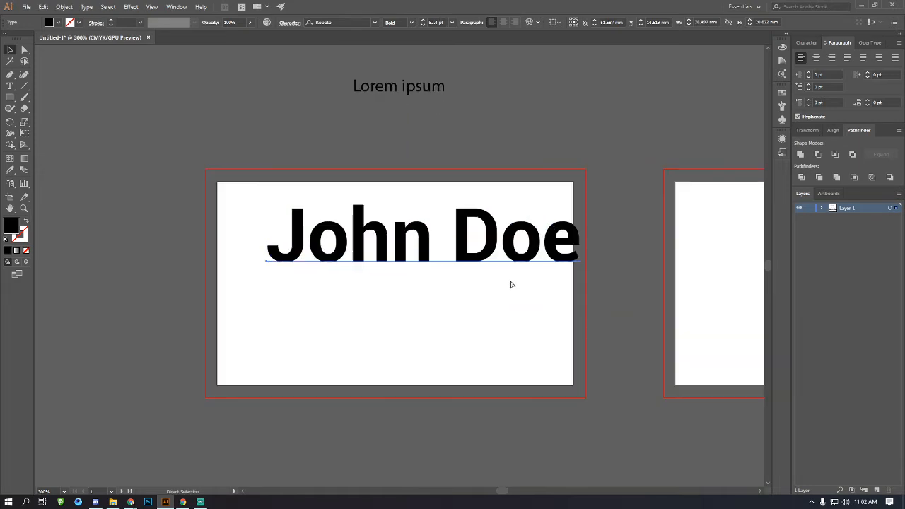
pyautogui.moveTo(523, 252); pyautogui.dragTo(499, 253)
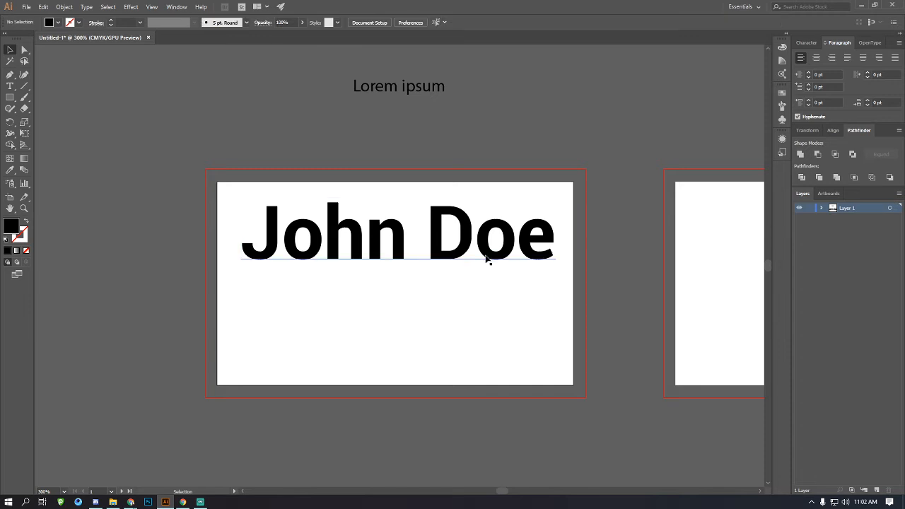
pyautogui.hotkey('ctrl', '+')
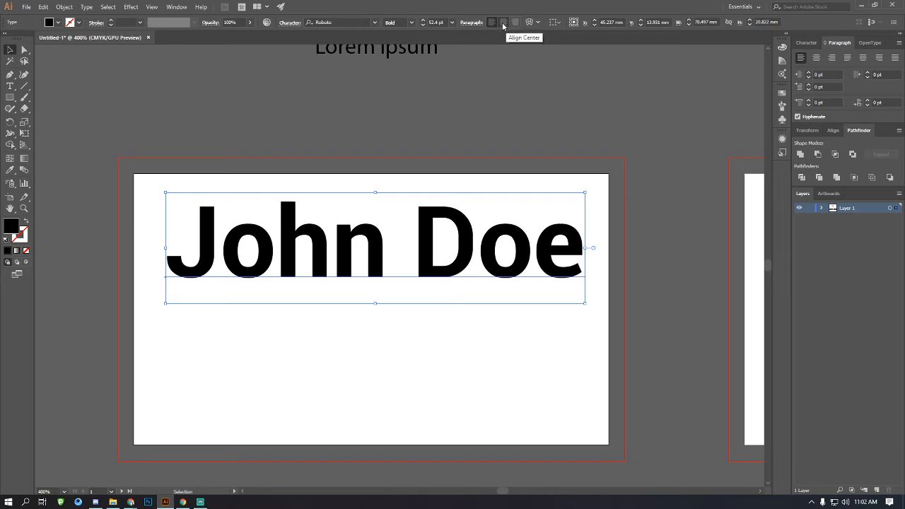
# Resize the name text to about 31.2 pt and move it toward the right side of the left artboard.
pyautogui.click(520, 108)
pyautogui.click(406, 238)
pyautogui.moveTo(586, 304); pyautogui.dragTo(500, 285)
pyautogui.moveTo(427, 247); pyautogui.dragTo(492, 242)
# Duplicate the name text directly below the original and try to shrink the copy.
pyautogui.moveTo(430, 229); pyautogui.dragTo(422, 292)
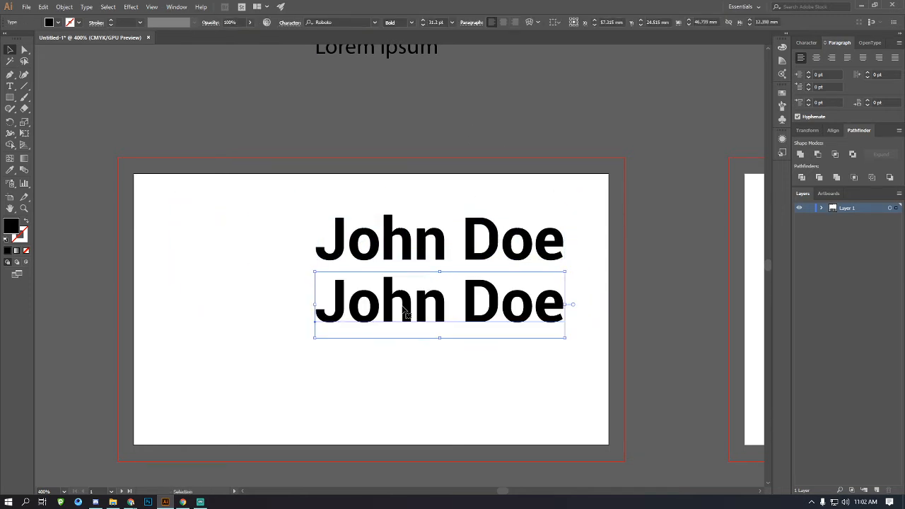
pyautogui.moveTo(571, 332); pyautogui.dragTo(515, 309)
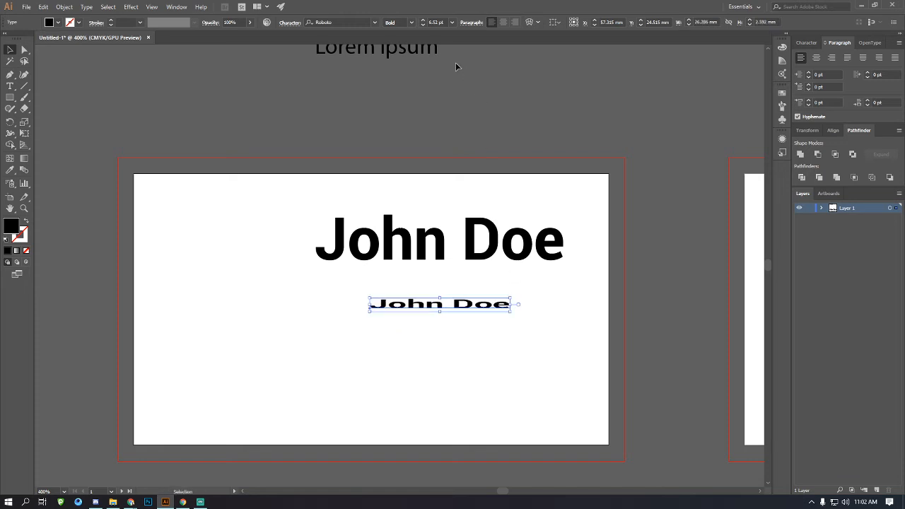
# Try Bold Condensed and Black on the lower copy of the name text and set its font style to Light.
pyautogui.click(412, 22)
pyautogui.click(413, 53)
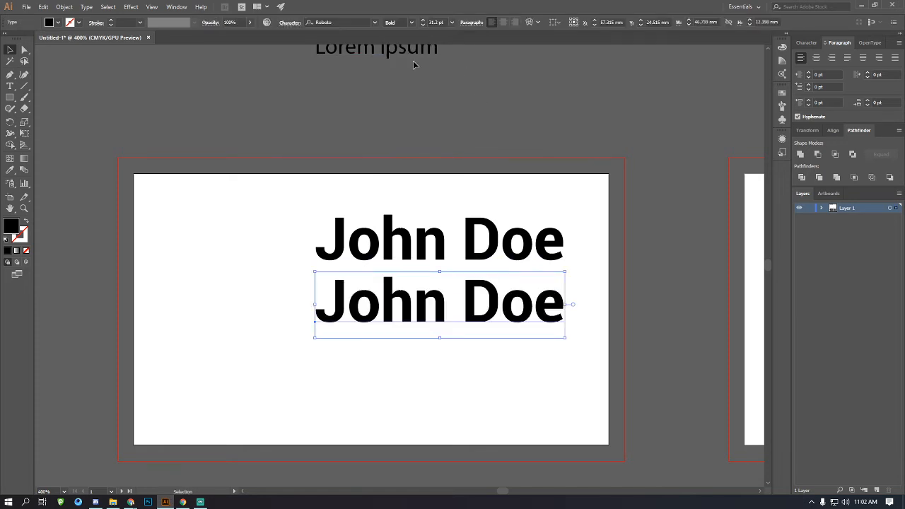
pyautogui.click(412, 22)
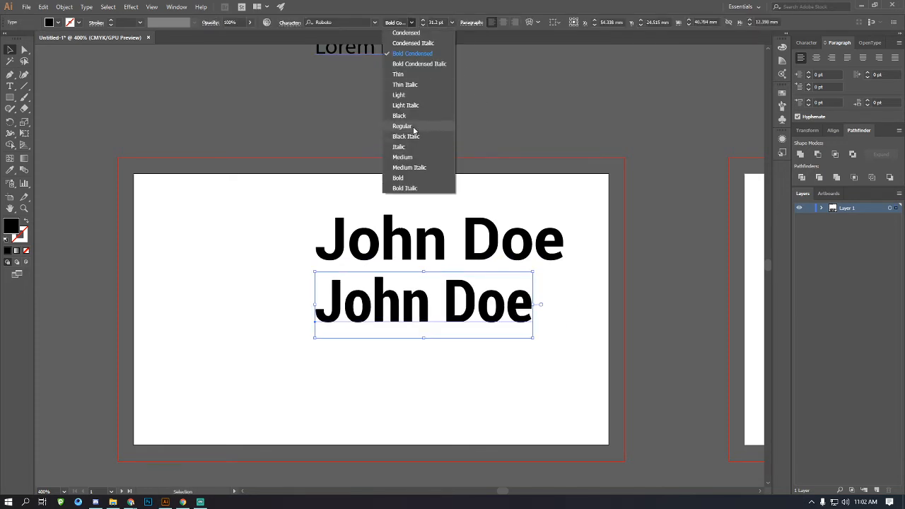
pyautogui.click(421, 133)
pyautogui.click(411, 22)
pyautogui.click(412, 93)
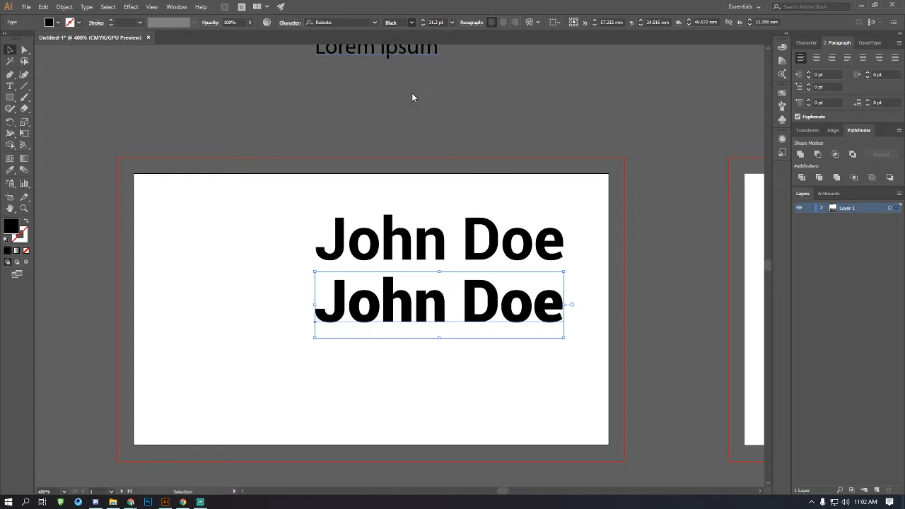
# Scale the Light copy down to about 14 pt and place it just under the large bold name.
pyautogui.moveTo(563, 338); pyautogui.dragTo(427, 305)
pyautogui.moveTo(387, 285); pyautogui.dragTo(442, 288)
pyautogui.moveTo(453, 353); pyautogui.dragTo(430, 226)
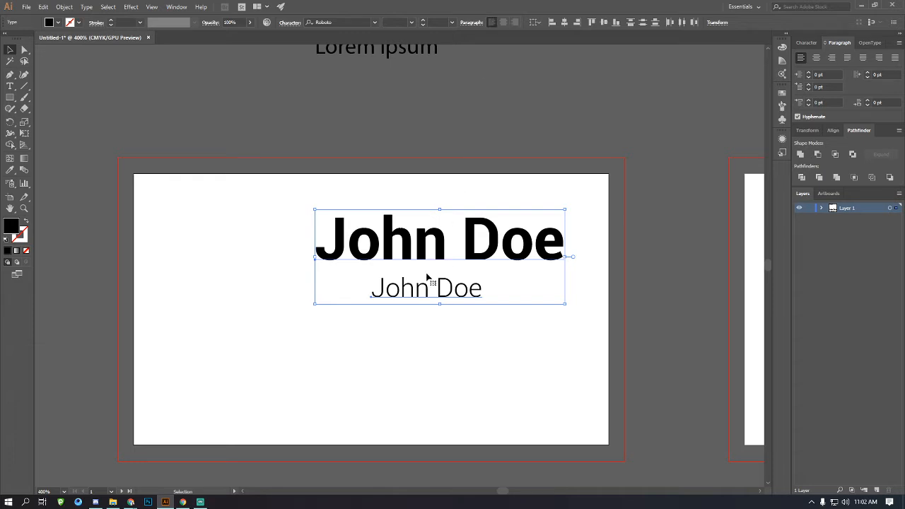
# Shift the small Light copy left so it starts at the left edge of the large bold name.
pyautogui.click(377, 329)
pyautogui.moveTo(419, 304); pyautogui.dragTo(363, 301)
pyautogui.hotkey('ctrl', 'z')
# Select both name texts, try centre and right alignment between them, and align their left edges.
pyautogui.moveTo(437, 355); pyautogui.dragTo(438, 218)
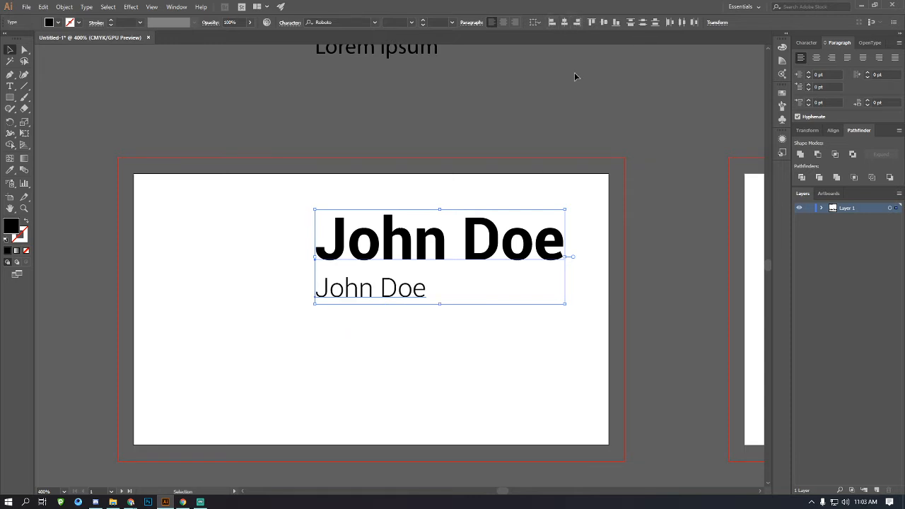
pyautogui.click(565, 23)
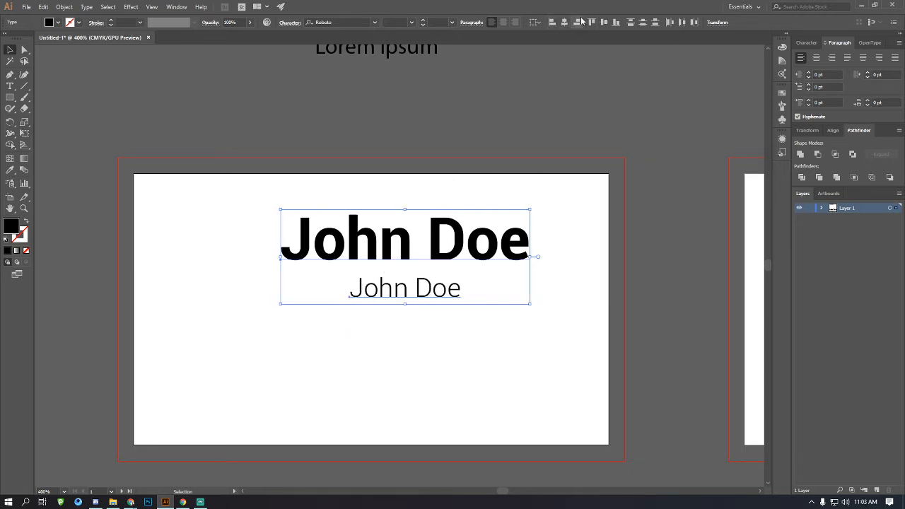
pyautogui.click(577, 22)
pyautogui.click(552, 23)
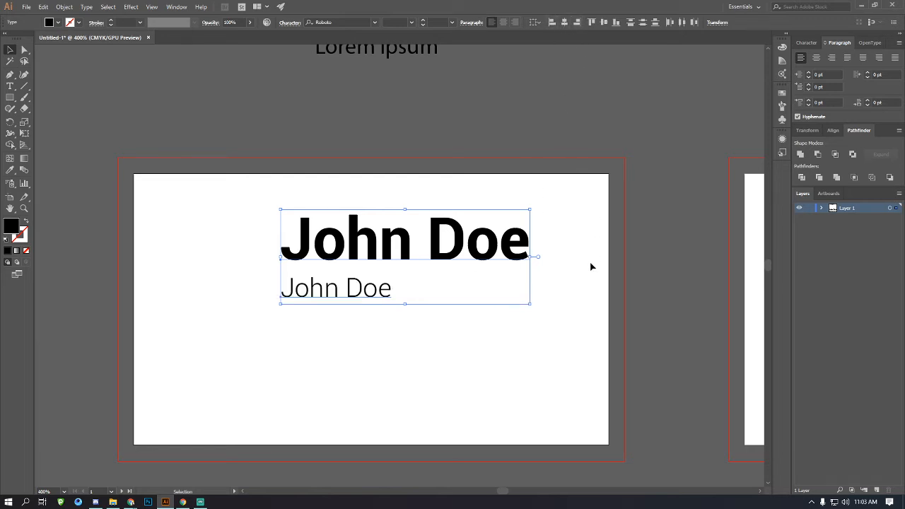
pyautogui.click(593, 267)
# Move the small Light text closer beneath the large bold name and align both texts to the left.
pyautogui.moveTo(356, 295)
pyautogui.mouseDown()
pyautogui.moveTo(377, 314)
pyautogui.moveTo(513, 319)
pyautogui.moveTo(414, 311)
pyautogui.moveTo(355, 288)
pyautogui.mouseUp()
pyautogui.click(381, 326)
pyautogui.moveTo(382, 327); pyautogui.dragTo(330, 203)
pyautogui.click(330, 203)
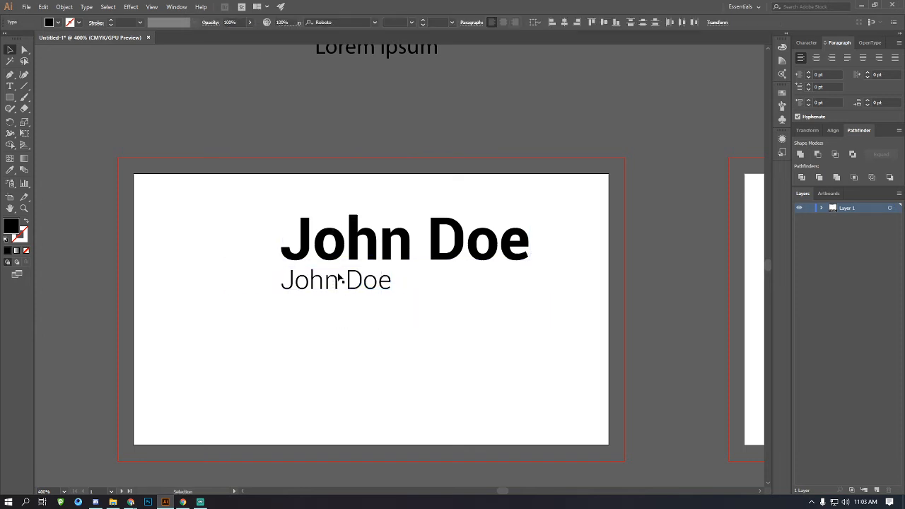
pyautogui.moveTo(336, 282); pyautogui.dragTo(340, 281)
pyautogui.click(340, 331)
pyautogui.moveTo(340, 331); pyautogui.dragTo(335, 214)
pyautogui.click(552, 22)
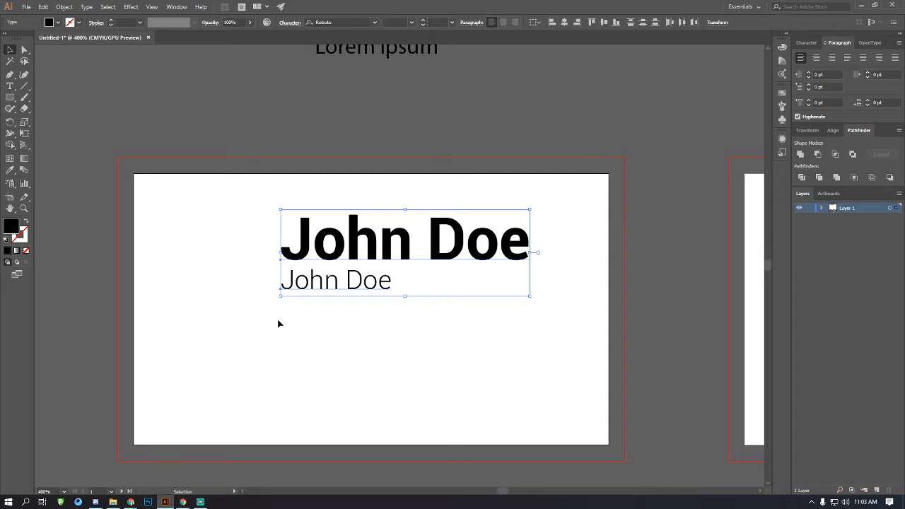
pyautogui.hotkey('alt', 'Tab')
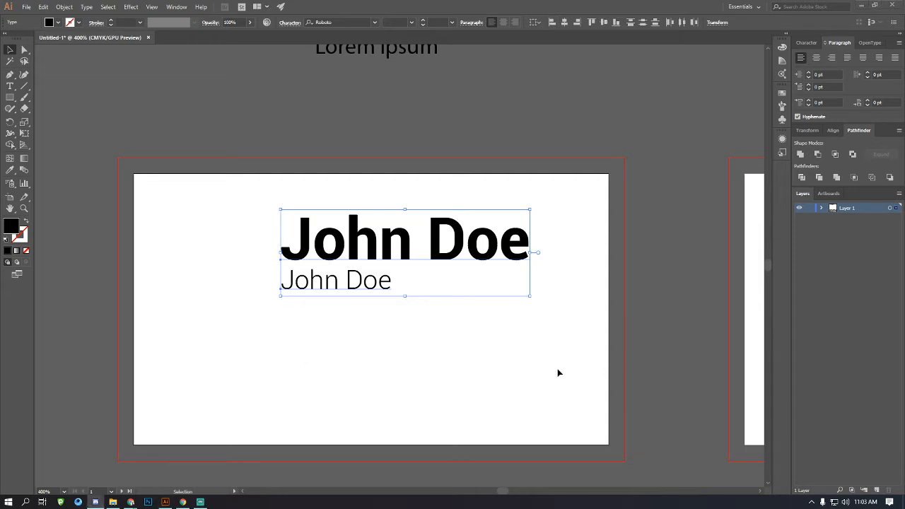
pyautogui.hotkey('alt', 'Tab')
pyautogui.click(436, 336)
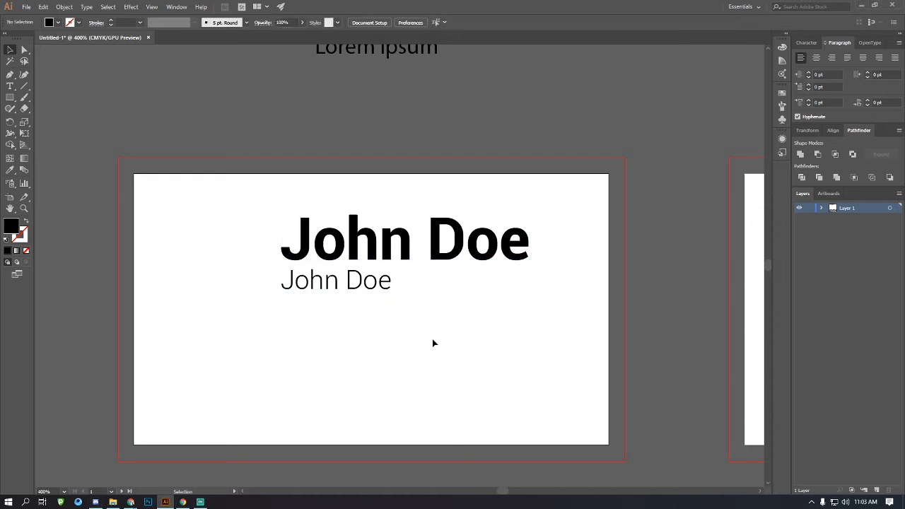
# Move the large bold name straight up to widen the gap above the small Light text.
pyautogui.click(356, 290)
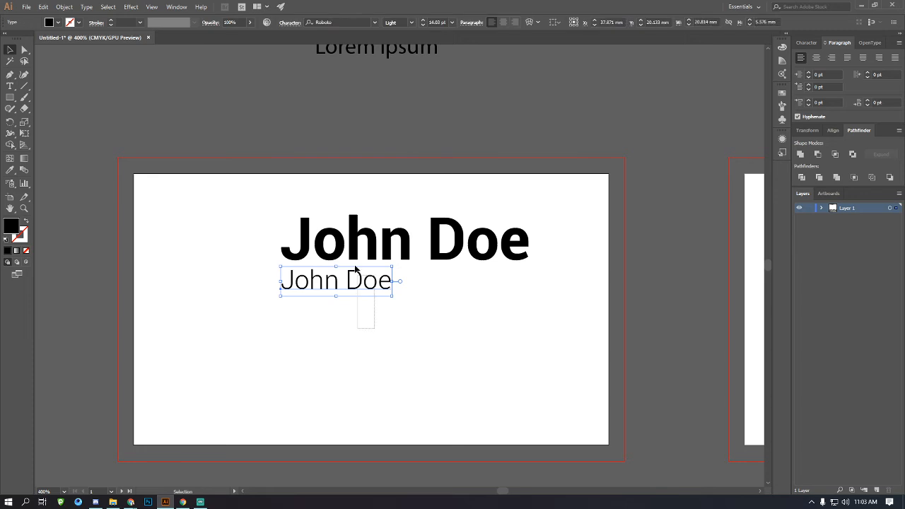
pyautogui.moveTo(355, 266); pyautogui.dragTo(343, 218)
pyautogui.click(501, 153)
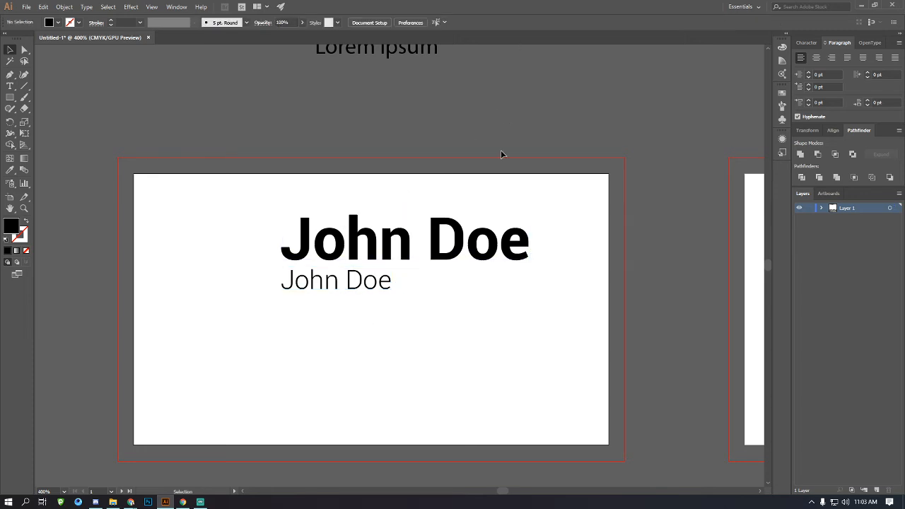
pyautogui.click(456, 259)
pyautogui.hotkey('shift', 'Up')
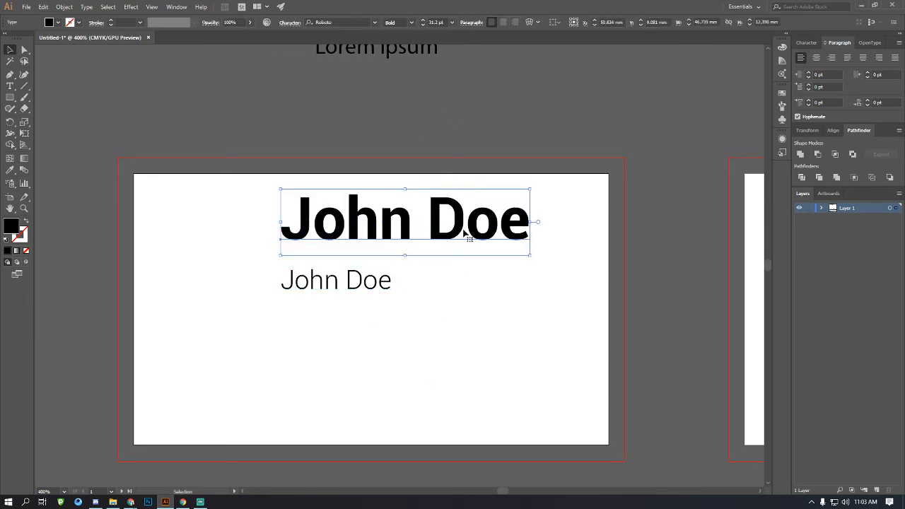
# Try font sizes of 20 pt, 27 pt and 30 pt on the large bold name.
pyautogui.click(442, 22)
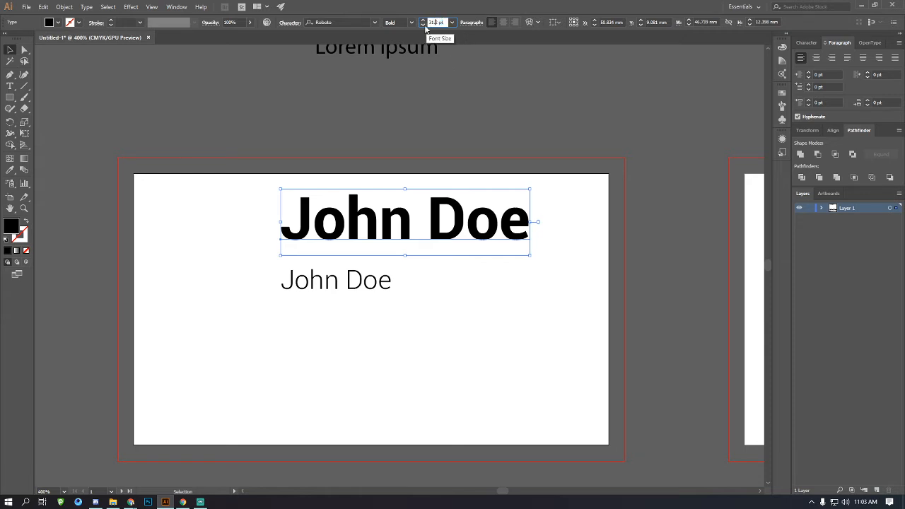
pyautogui.click(424, 25)
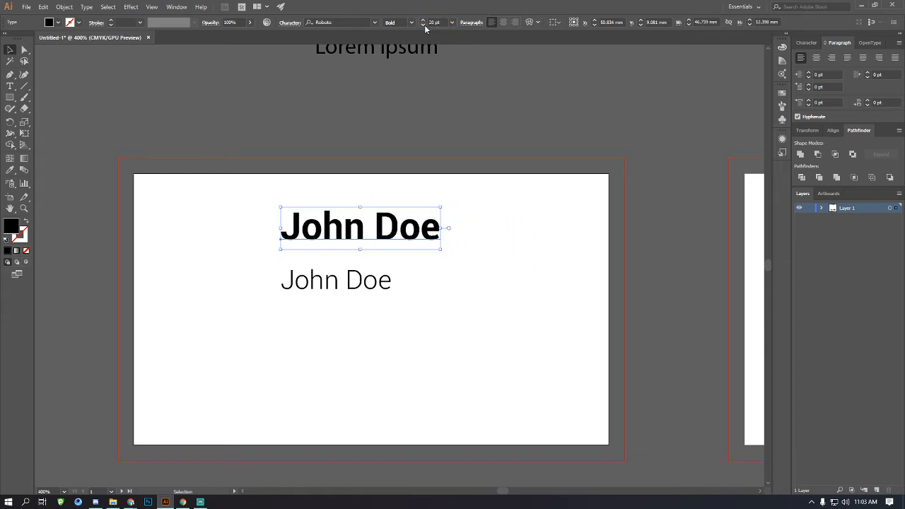
pyautogui.click(422, 21)
pyautogui.click(423, 20)
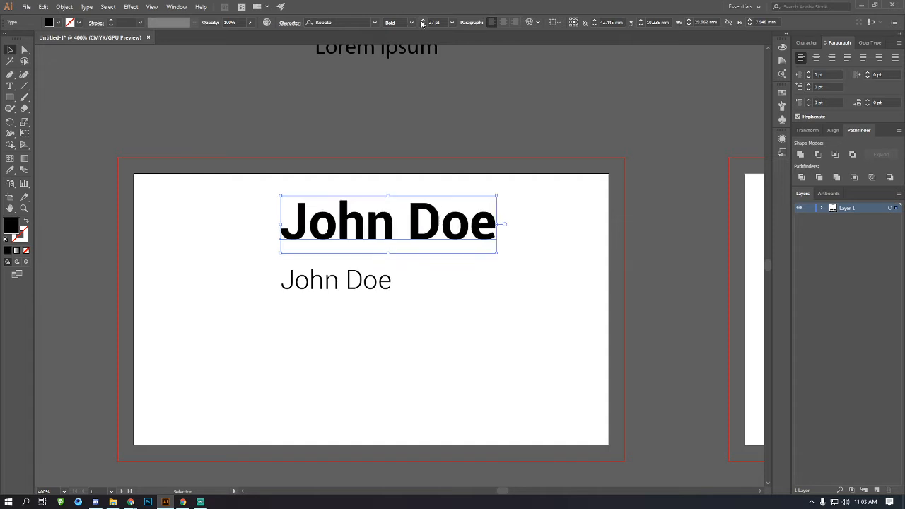
pyautogui.click(422, 20)
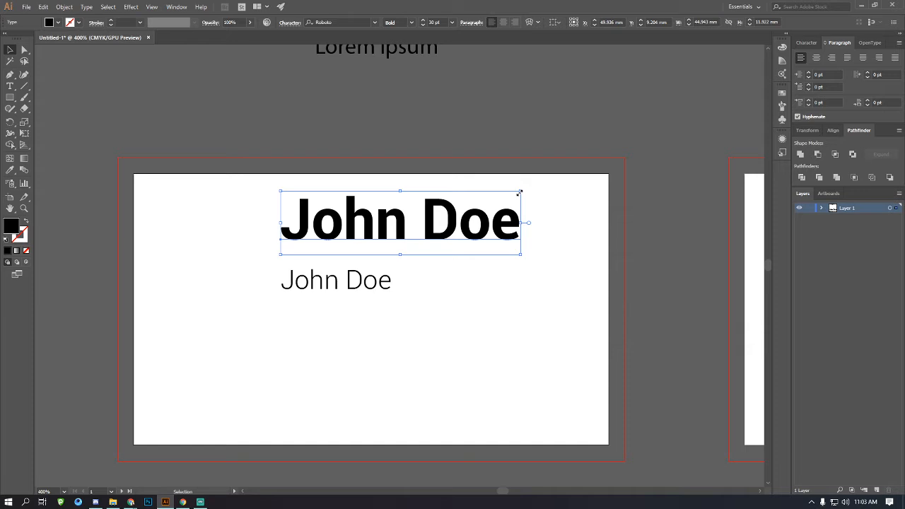
# Try scaling the large bold name from its corner without keeping its proportions, and undo the distortion.
pyautogui.moveTo(520, 192); pyautogui.dragTo(454, 258)
pyautogui.hotkey('ctrl', 'z')
pyautogui.hotkey('ctrl', 'z')
pyautogui.hotkey('ctrl', 'z')
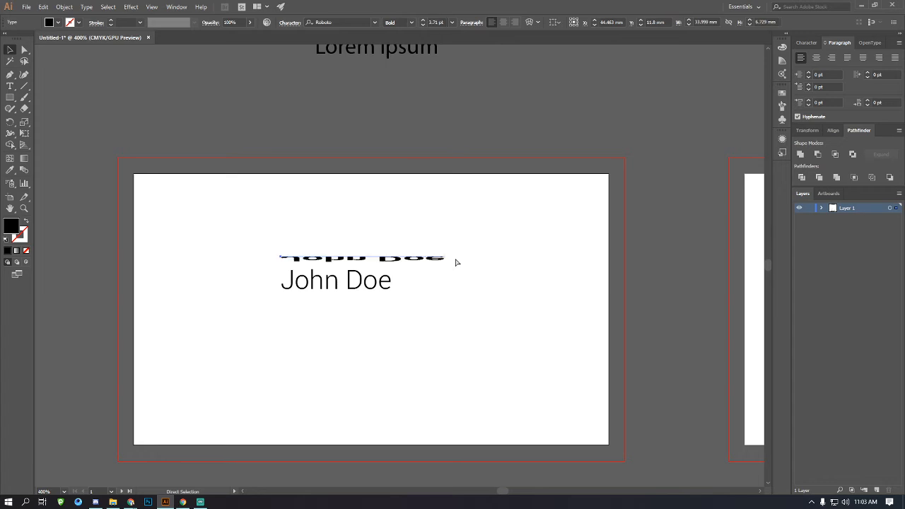
# Scale the large bold name down proportionally to about 20 pt and place it just above the small Light name.
pyautogui.hotkey('ctrl', 'shift', 'z')
pyautogui.moveTo(519, 196); pyautogui.dragTo(449, 249)
pyautogui.click(466, 221)
pyautogui.click(380, 258)
pyautogui.click(546, 367)
# Place the menu image from the Desktop folder in File Explorer onto the Illustrator canvas.
pyautogui.press('super+e')
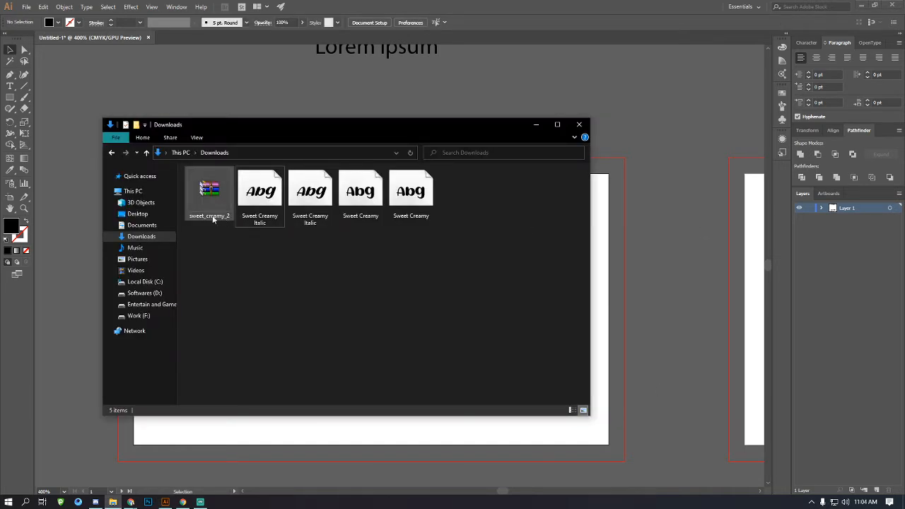
pyautogui.click(149, 214)
pyautogui.moveTo(213, 193); pyautogui.dragTo(369, 96)
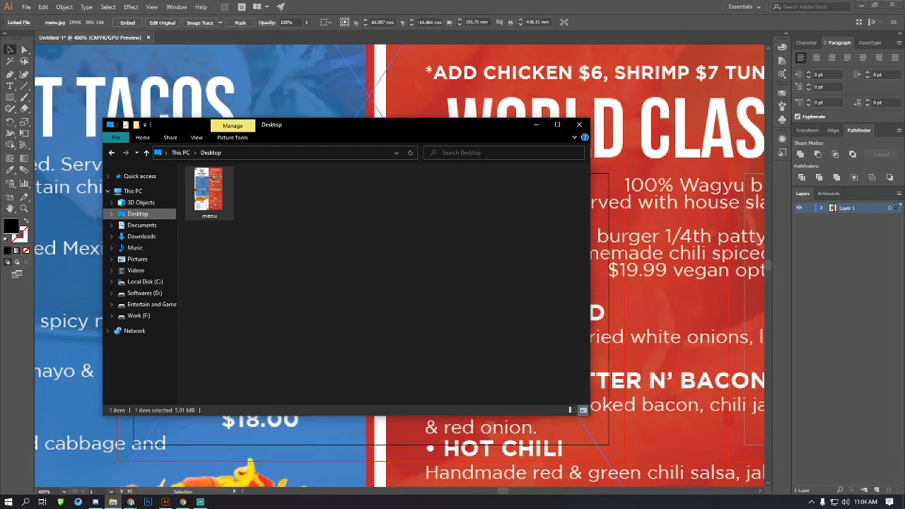
pyautogui.click(574, 93)
pyautogui.keyDown('ctrl'); pyautogui.keyDown('alt'); pyautogui.click(405, 242); pyautogui.keyUp('alt'); pyautogui.keyUp('ctrl')
pyautogui.keyDown('ctrl'); pyautogui.keyDown('alt'); pyautogui.click(404, 242); pyautogui.keyUp('alt'); pyautogui.keyUp('ctrl')
pyautogui.keyDown('ctrl'); pyautogui.keyDown('alt'); pyautogui.click(403, 242); pyautogui.keyUp('alt'); pyautogui.keyUp('ctrl')
pyautogui.keyDown('ctrl'); pyautogui.keyDown('alt'); pyautogui.click(403, 242); pyautogui.keyUp('alt'); pyautogui.keyUp('ctrl')
pyautogui.keyDown('ctrl'); pyautogui.keyDown('alt'); pyautogui.click(403, 242); pyautogui.keyUp('alt'); pyautogui.keyUp('ctrl')
pyautogui.keyDown('ctrl'); pyautogui.keyDown('alt'); pyautogui.click(404, 242); pyautogui.keyUp('alt'); pyautogui.keyUp('ctrl')
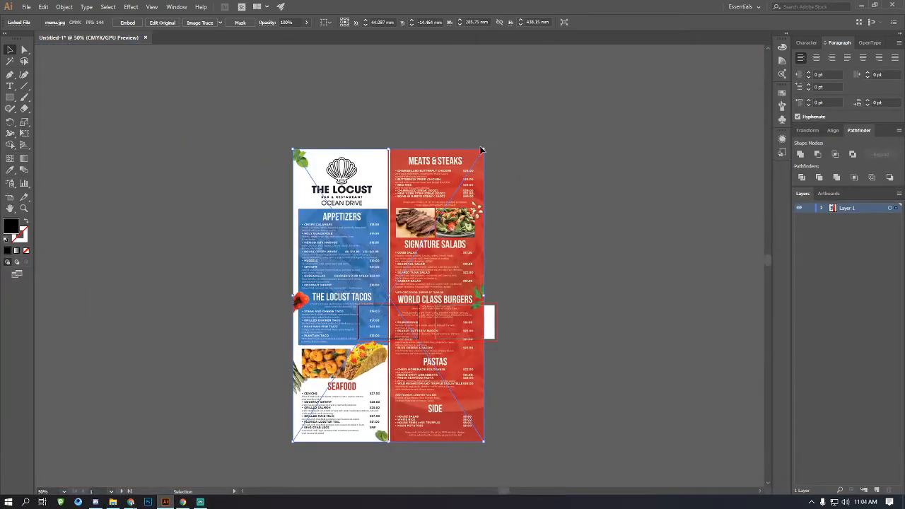
# Try scaling the menu image first freely and undo it, scale it down proportionally, and delete the image.
pyautogui.moveTo(484, 150); pyautogui.dragTo(553, 222)
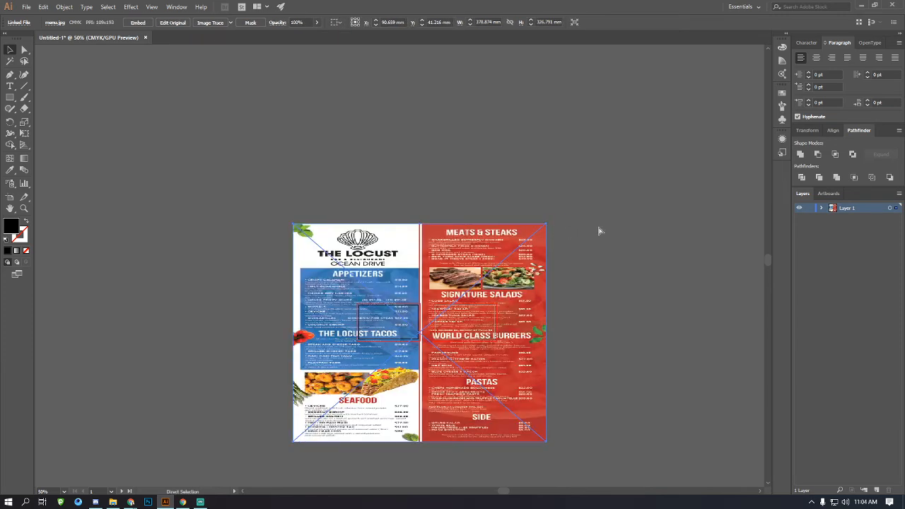
pyautogui.hotkey('ctrl', 'z')
pyautogui.hotkey('ctrl', 'z')
pyautogui.hotkey('ctrl', 'z')
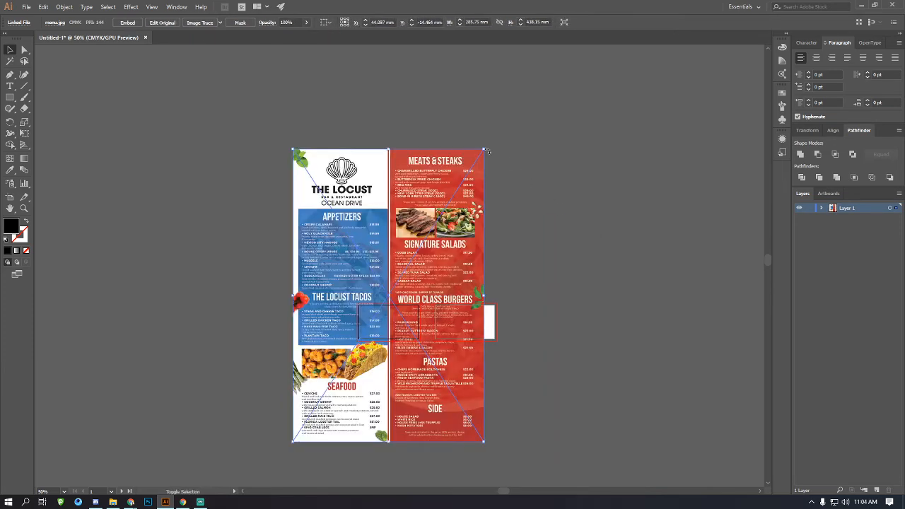
pyautogui.moveTo(484, 149); pyautogui.dragTo(539, 208)
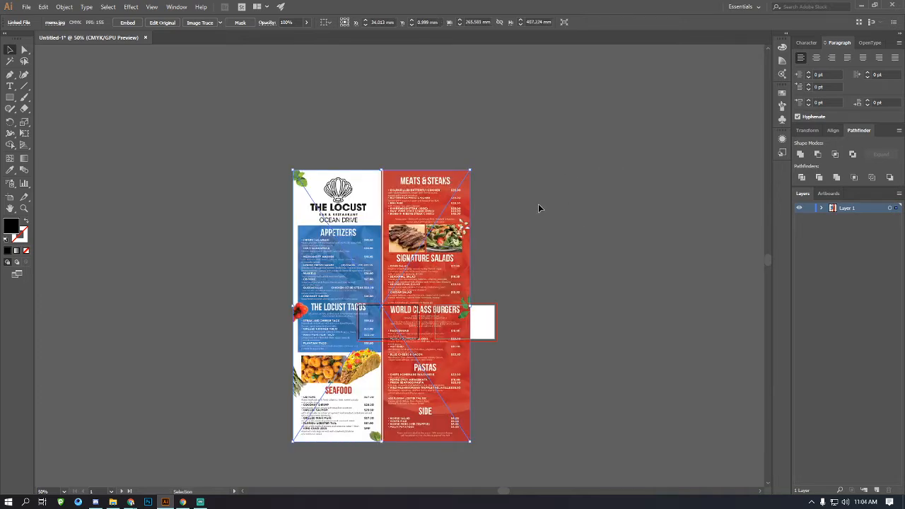
pyautogui.press('Delete')
# Align the left edges of the large bold name and the small Light name.
pyautogui.moveTo(391, 320); pyautogui.dragTo(568, 296)
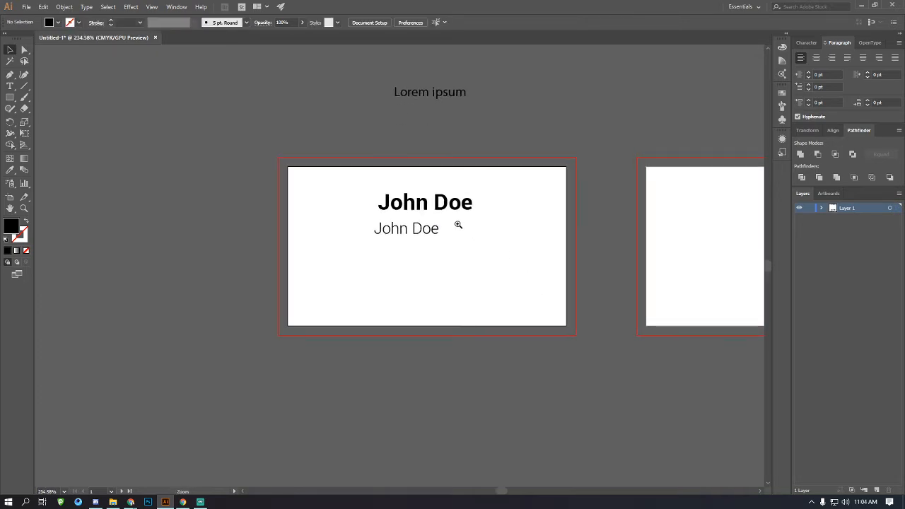
pyautogui.moveTo(458, 227); pyautogui.dragTo(488, 233)
pyautogui.moveTo(473, 294); pyautogui.dragTo(384, 197)
pyautogui.click(551, 26)
pyautogui.click(558, 186)
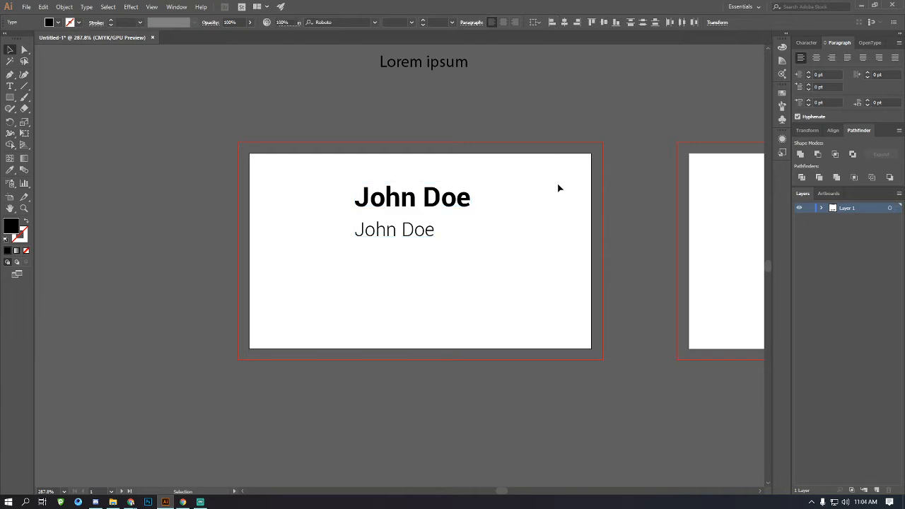
# Move the small Light name straight up so it sits tightly beneath the large bold name.
pyautogui.keyDown('ctrl'); pyautogui.click(422, 249); pyautogui.keyUp('ctrl')
pyautogui.scroll(1, 404, 286)
pyautogui.moveTo(377, 272); pyautogui.dragTo(492, 360)
pyautogui.scroll(1, 492, 359)
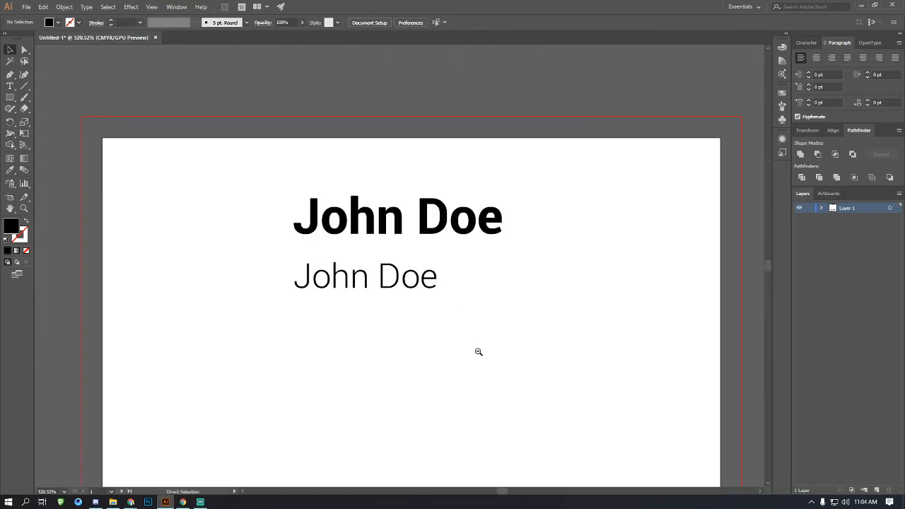
pyautogui.keyDown('ctrl'); pyautogui.keyDown('alt'); pyautogui.click(426, 298); pyautogui.keyUp('alt'); pyautogui.keyUp('ctrl')
pyautogui.moveTo(402, 250); pyautogui.dragTo(403, 235)
pyautogui.click(496, 292)
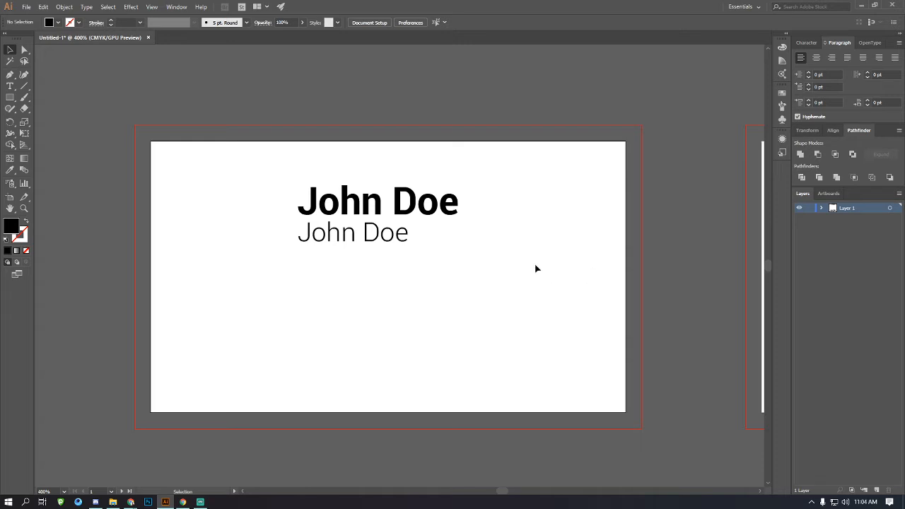
# Move the large bold name straight up to a wide gap, and bring it back down to a moderate gap above the Light name.
pyautogui.moveTo(448, 204); pyautogui.dragTo(410, 194)
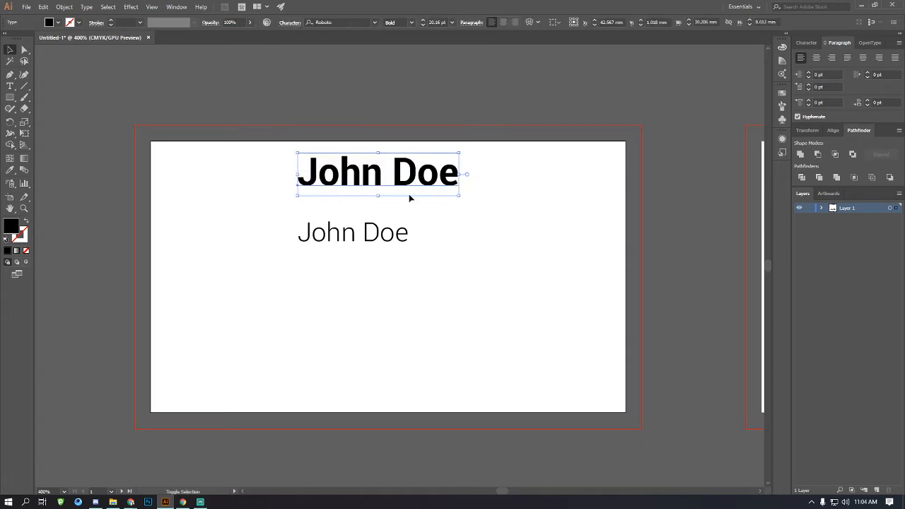
pyautogui.click(441, 188)
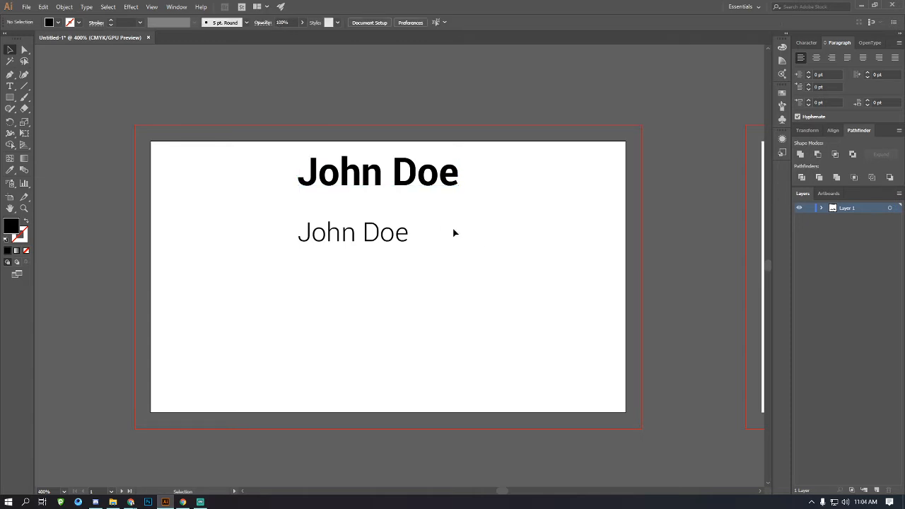
pyautogui.moveTo(437, 187); pyautogui.dragTo(413, 201)
pyautogui.click(471, 263)
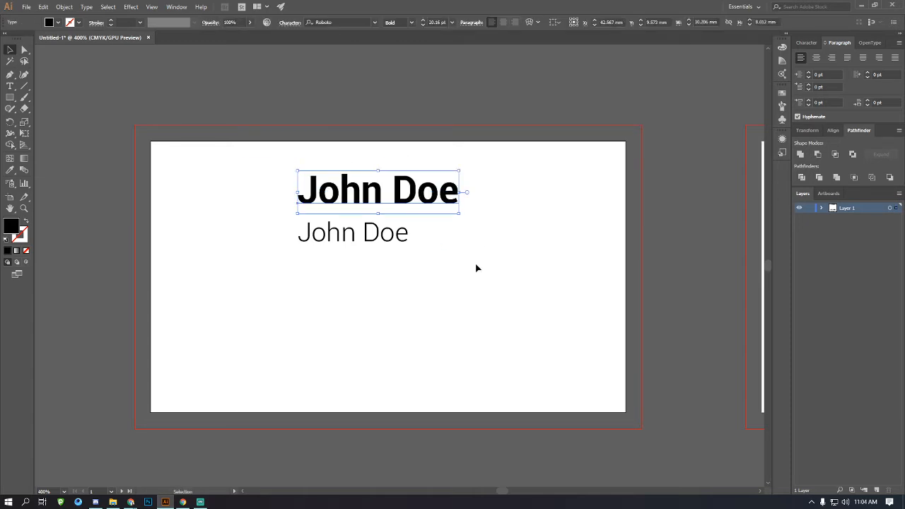
pyautogui.click(476, 268)
pyautogui.hotkey('ctrl', '-')
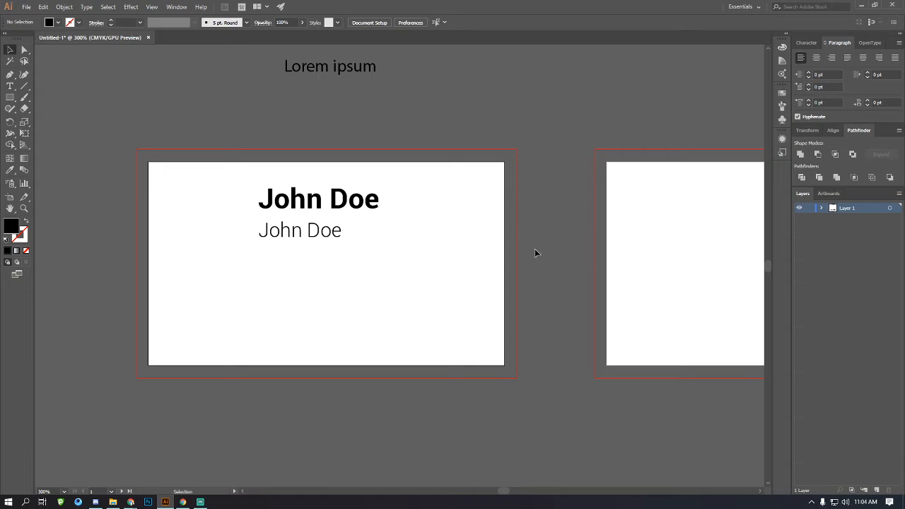
pyautogui.hotkey('shift', 'o')
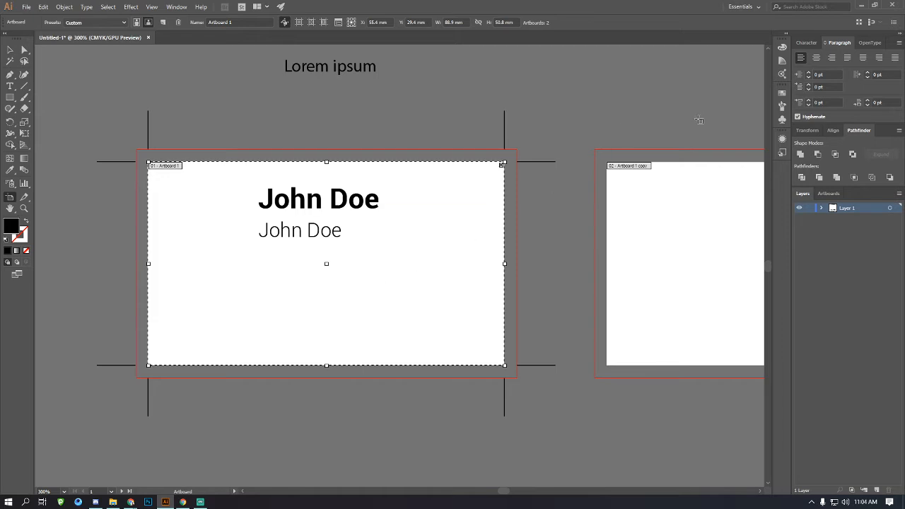
pyautogui.press('v')
# Duplicate the large bold name below and to the right of the two texts, and delete the copy.
pyautogui.keyDown('ctrl'); pyautogui.click(338, 238); pyautogui.keyUp('ctrl')
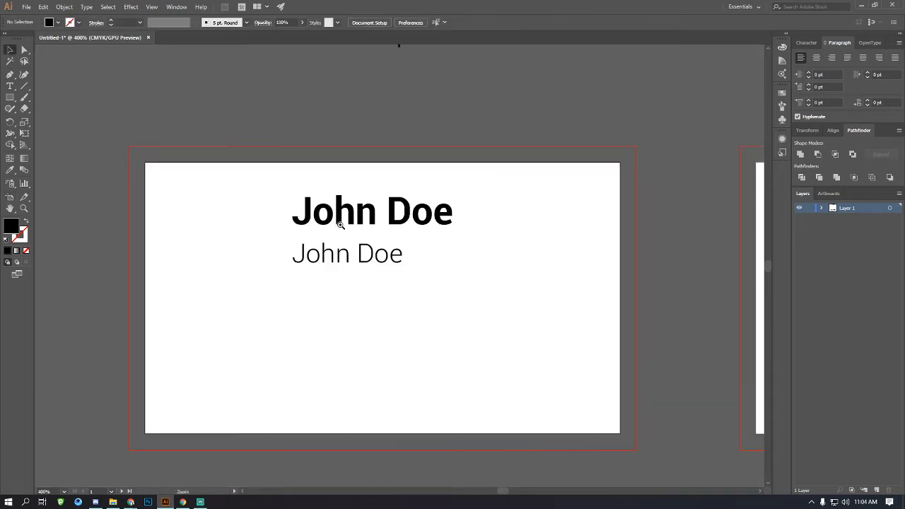
pyautogui.moveTo(339, 224); pyautogui.dragTo(384, 228)
pyautogui.click(385, 228)
pyautogui.moveTo(503, 216); pyautogui.dragTo(608, 385)
pyautogui.click(616, 288)
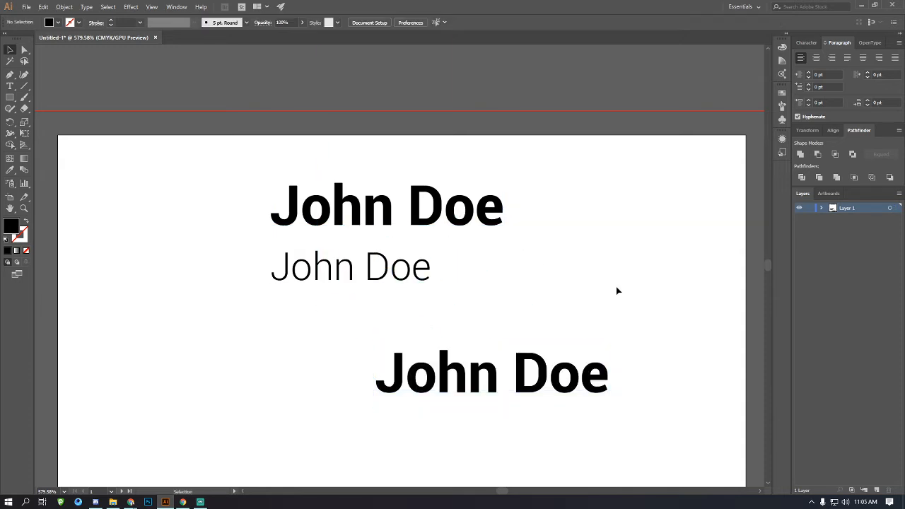
pyautogui.click(543, 365)
pyautogui.press('Delete')
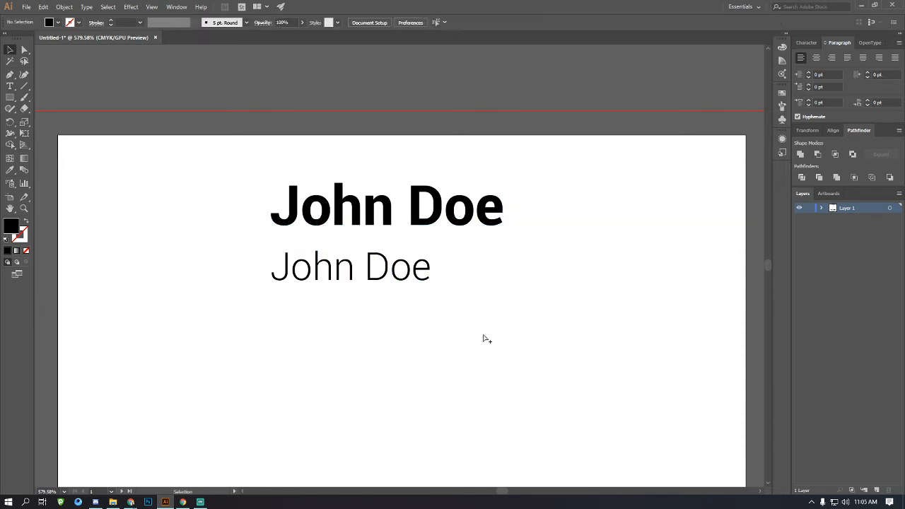
# Try duplicating the small Light name straight down with its left edge kept in line, and undo the copy.
pyautogui.hotkey('ctrl', '-')
pyautogui.hotkey('ctrl', '-')
pyautogui.hotkey('ctrl', '+')
pyautogui.hotkey('ctrl', '+')
pyautogui.hotkey('ctrl', '+')
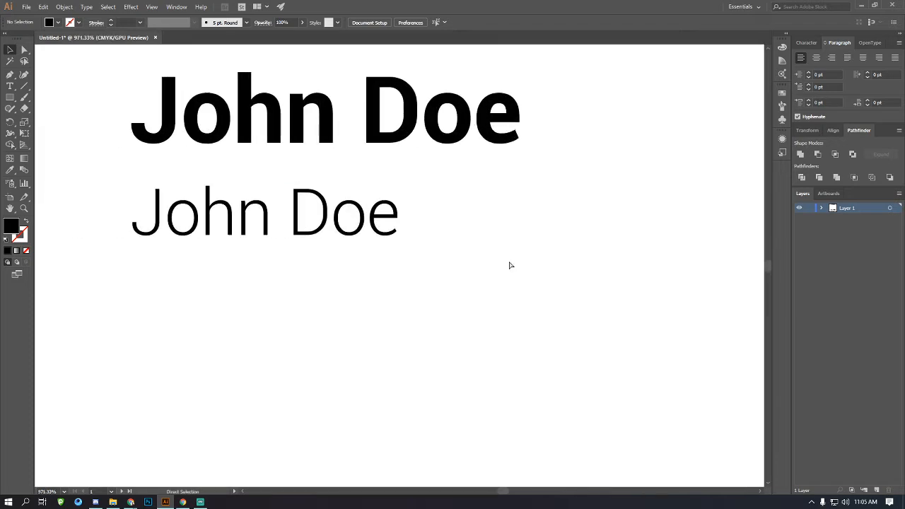
pyautogui.hotkey('ctrl', '-')
pyautogui.click(424, 180)
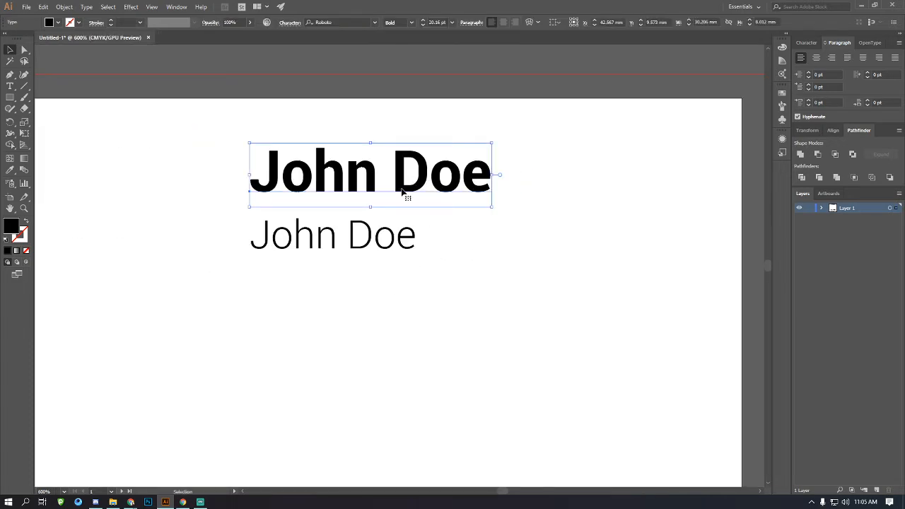
pyautogui.moveTo(391, 230); pyautogui.dragTo(387, 296)
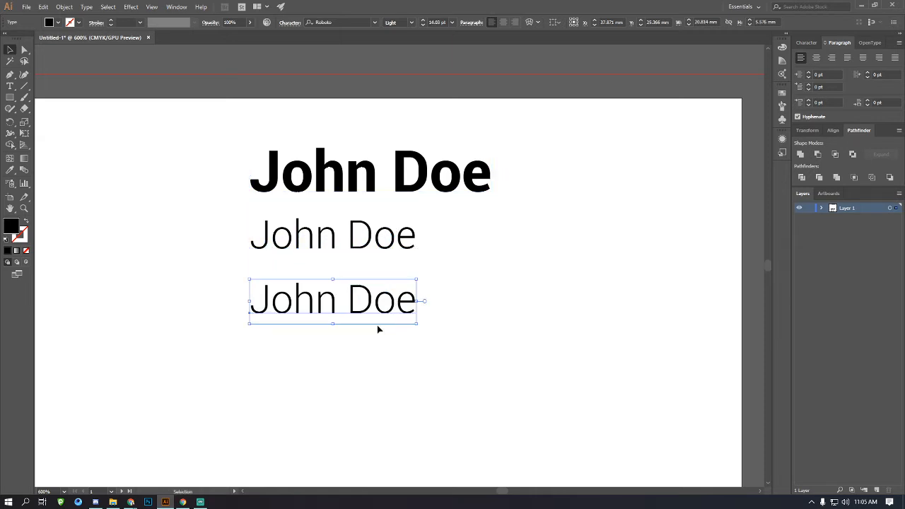
pyautogui.hotkey('ctrl', 'z')
pyautogui.click(398, 287)
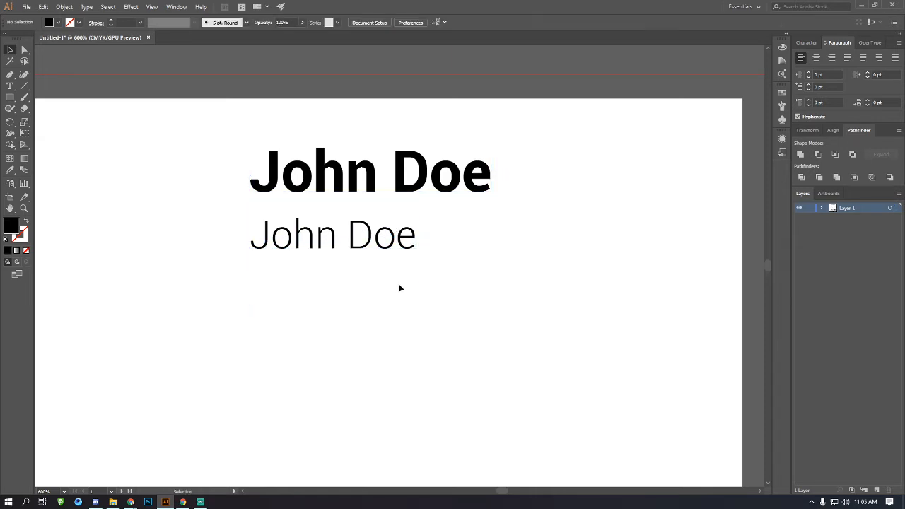
# Make further copies of the small Light name beneath the original and remove them again.
pyautogui.moveTo(377, 239); pyautogui.dragTo(378, 294)
pyautogui.hotkey('ctrl', 'z')
pyautogui.moveTo(373, 239); pyautogui.dragTo(388, 315)
pyautogui.click(523, 288)
pyautogui.click(359, 318)
pyautogui.press('Delete')
# Move the small Light name up closer beneath the large bold name.
pyautogui.hotkey('ctrl', '-')
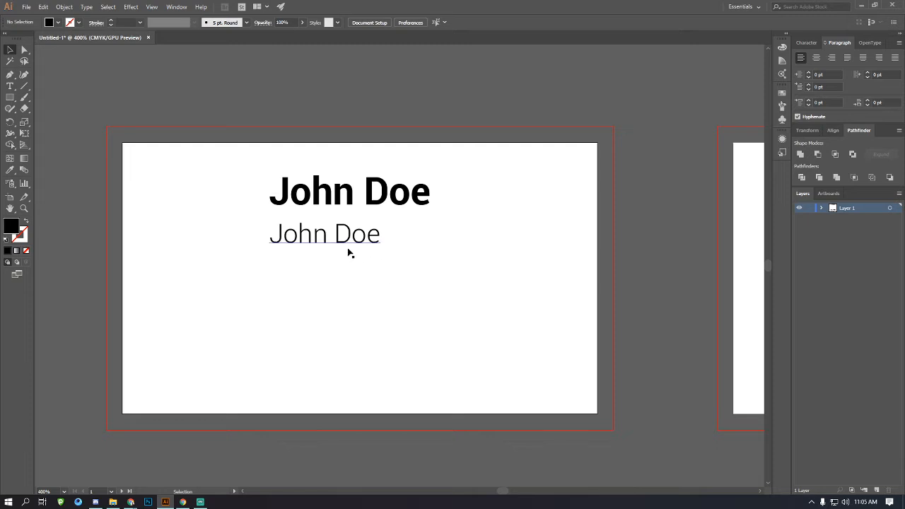
pyautogui.click(347, 249)
pyautogui.click(429, 261)
pyautogui.scroll(1, 386, 234)
pyautogui.hscroll(-3, 418, 276)
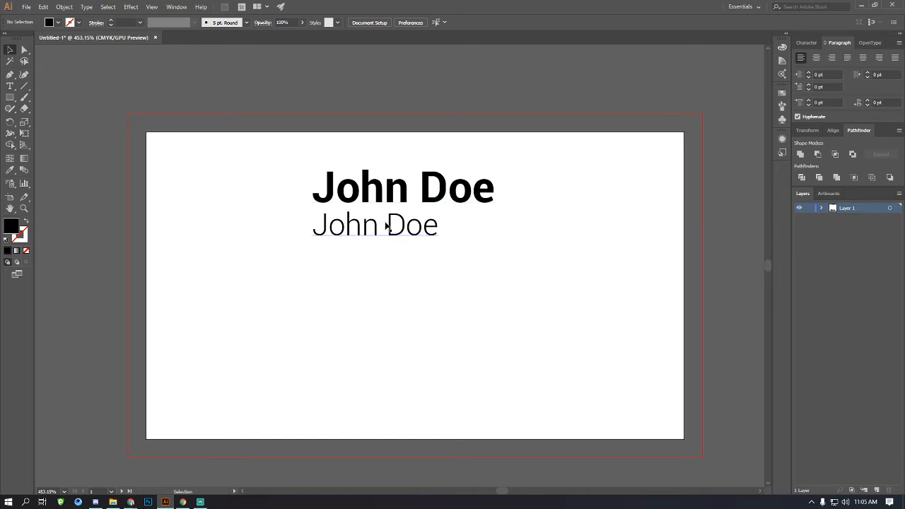
# Replace the last two letters of the large bold name with the capitals "OE".
pyautogui.scroll(1, 421, 234)
pyautogui.click(453, 241)
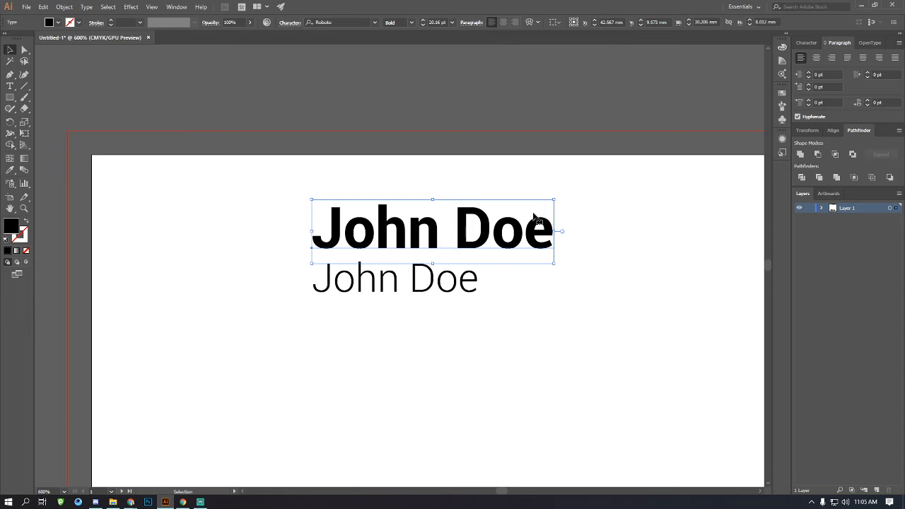
pyautogui.hscroll(2, 456, 230)
pyautogui.press('v')
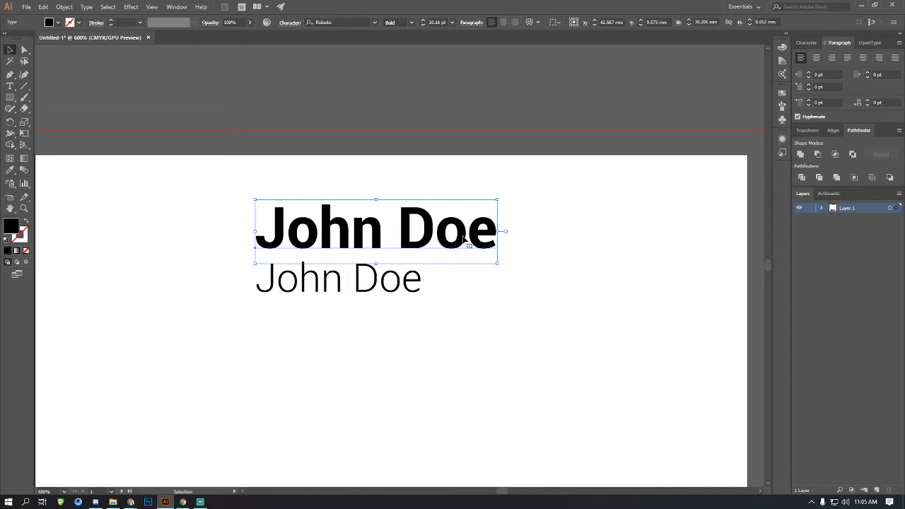
pyautogui.press('t')
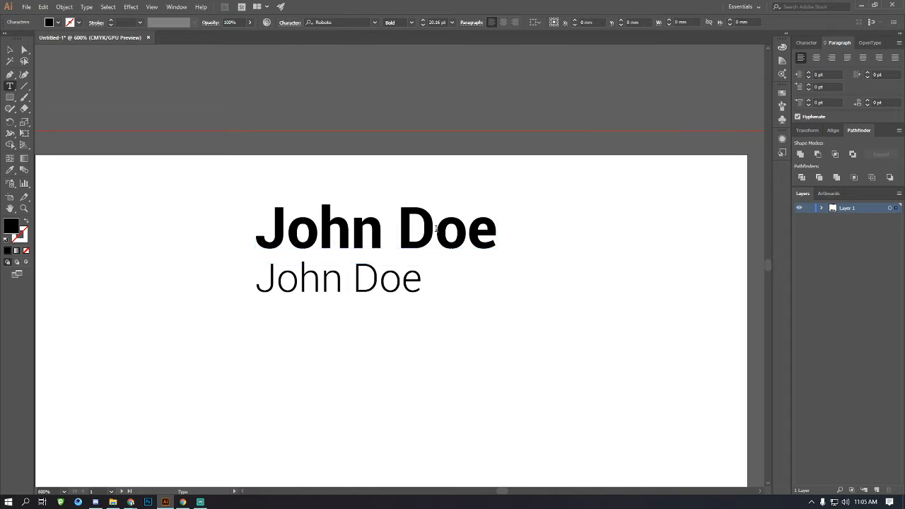
pyautogui.moveTo(435, 230); pyautogui.dragTo(522, 230)
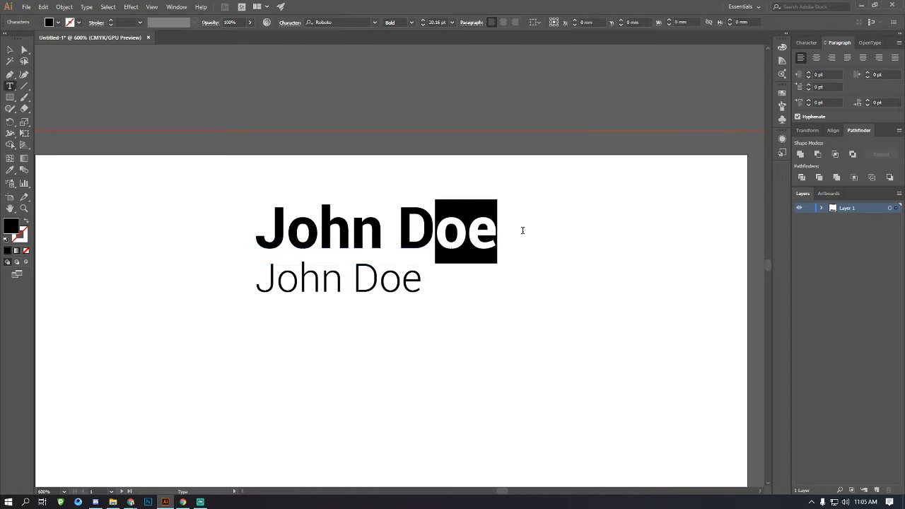
pyautogui.moveTo(425, 230); pyautogui.dragTo(494, 237)
pyautogui.write('OE')
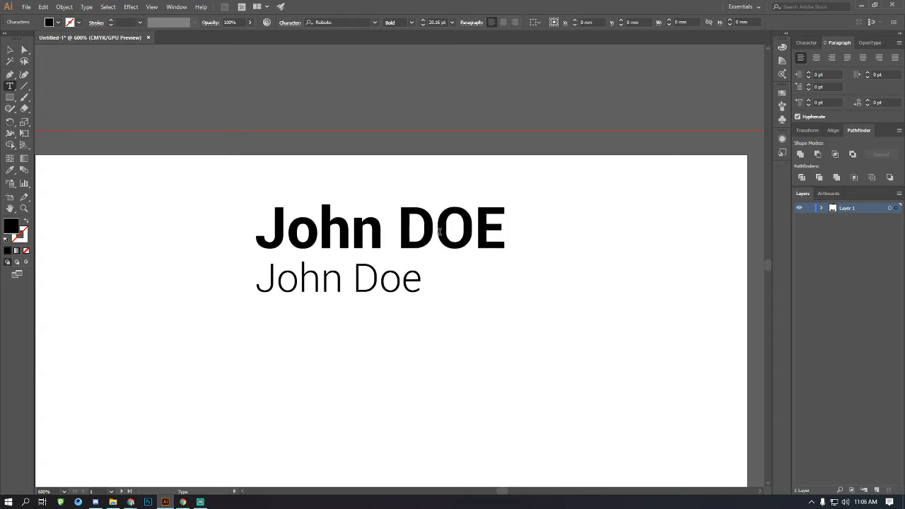
# Replace the last two letters of the large bold name with lowercase "oe" and deselect the text.
pyautogui.moveTo(435, 226); pyautogui.dragTo(585, 222)
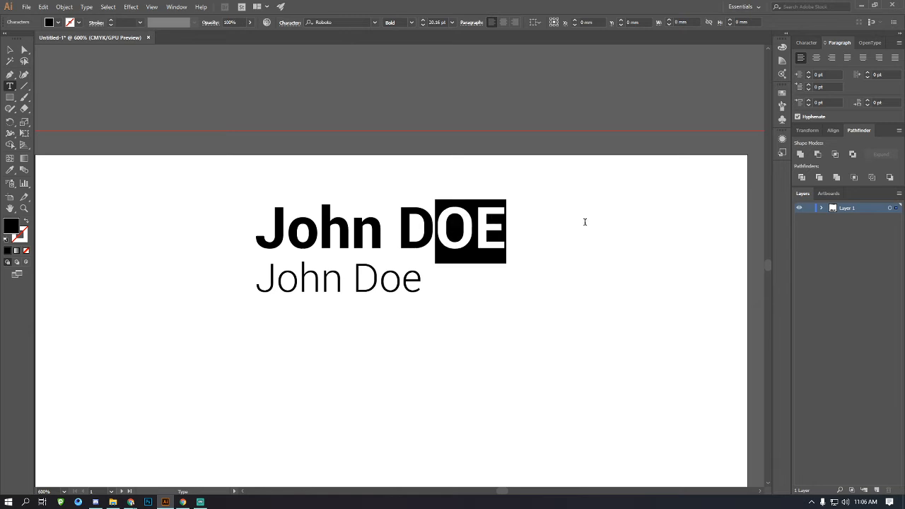
pyautogui.write('oe')
pyautogui.click(10, 49)
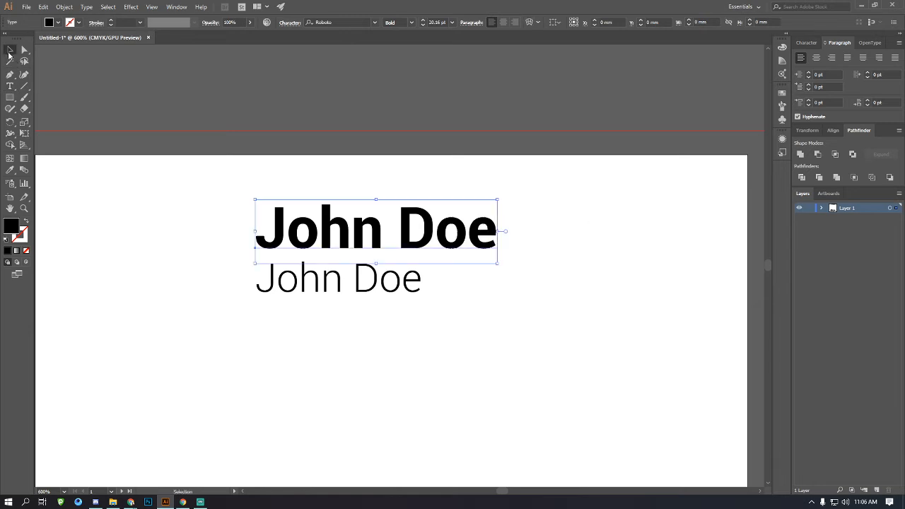
pyautogui.click(159, 156)
# Duplicate the large bold name four times, scattering the copies beneath the two names and past the card's lower edge.
pyautogui.click(376, 234)
pyautogui.keyDown('ctrl'); pyautogui.keyDown('alt'); pyautogui.click(467, 293); pyautogui.keyUp('alt'); pyautogui.keyUp('ctrl')
pyautogui.keyDown('ctrl'); pyautogui.keyDown('alt'); pyautogui.click(466, 293); pyautogui.keyUp('alt'); pyautogui.keyUp('ctrl')
pyautogui.keyDown('ctrl'); pyautogui.keyDown('alt'); pyautogui.click(467, 293); pyautogui.keyUp('alt'); pyautogui.keyUp('ctrl')
pyautogui.moveTo(320, 215); pyautogui.dragTo(319, 260)
pyautogui.moveTo(320, 261); pyautogui.dragTo(276, 354)
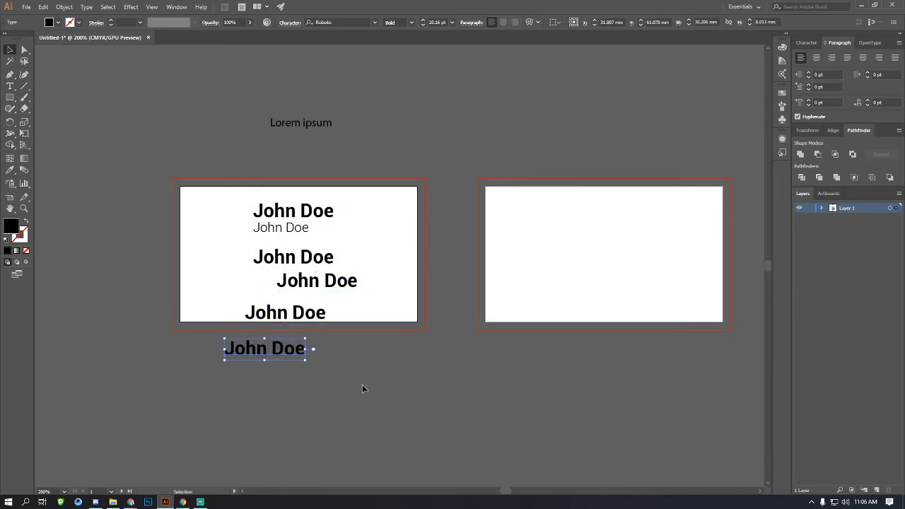
pyautogui.moveTo(362, 386); pyautogui.dragTo(242, 196)
pyautogui.click(488, 266)
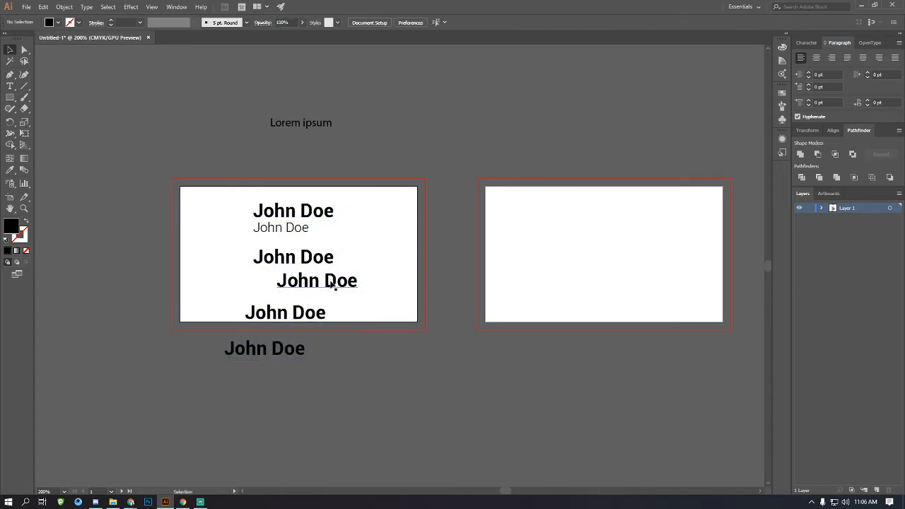
# Try replacing the last two letters with capitals "OE" in two of the bold copies, and undo the edits.
pyautogui.press('t')
pyautogui.moveTo(338, 283); pyautogui.dragTo(392, 283)
pyautogui.write('OE')
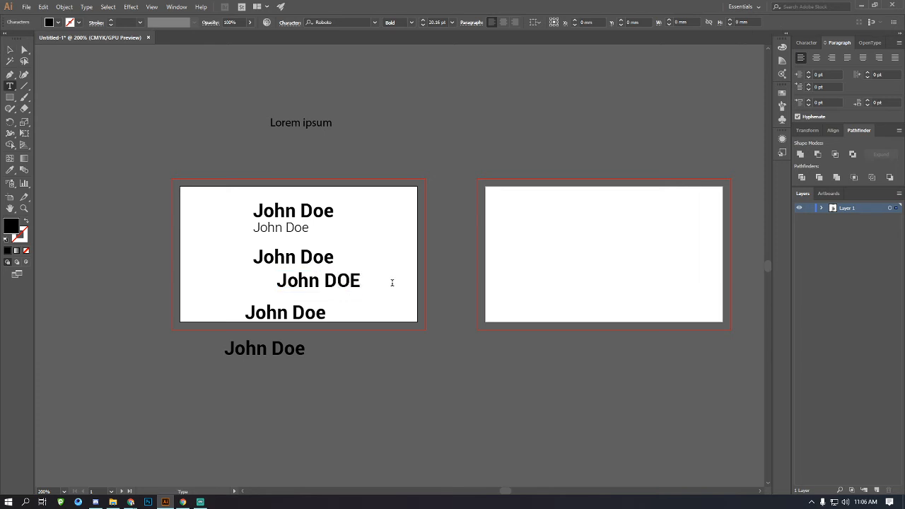
pyautogui.moveTo(300, 312); pyautogui.dragTo(356, 318)
pyautogui.write('OE')
pyautogui.click(10, 49)
pyautogui.hotkey('ctrl', 'z')
# Apply All Caps to all the name texts on and below the first artboard.
pyautogui.moveTo(393, 382); pyautogui.dragTo(218, 209)
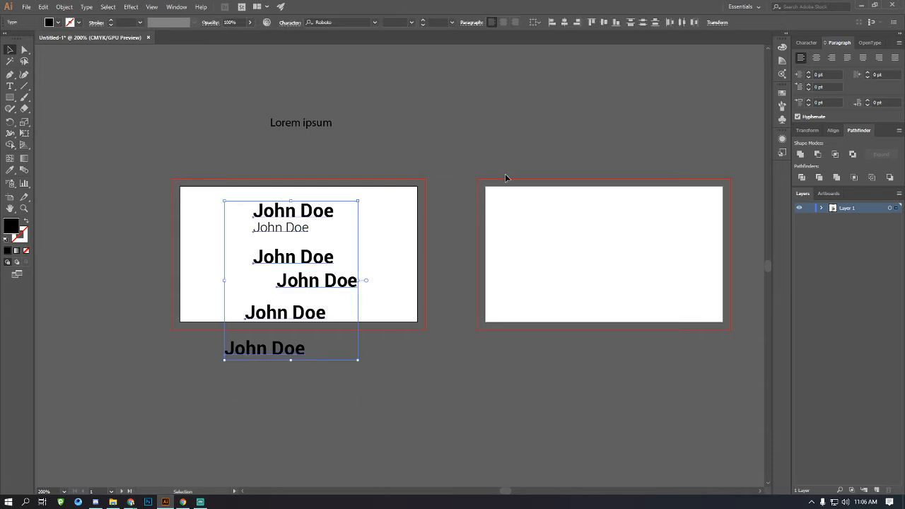
pyautogui.click(290, 24)
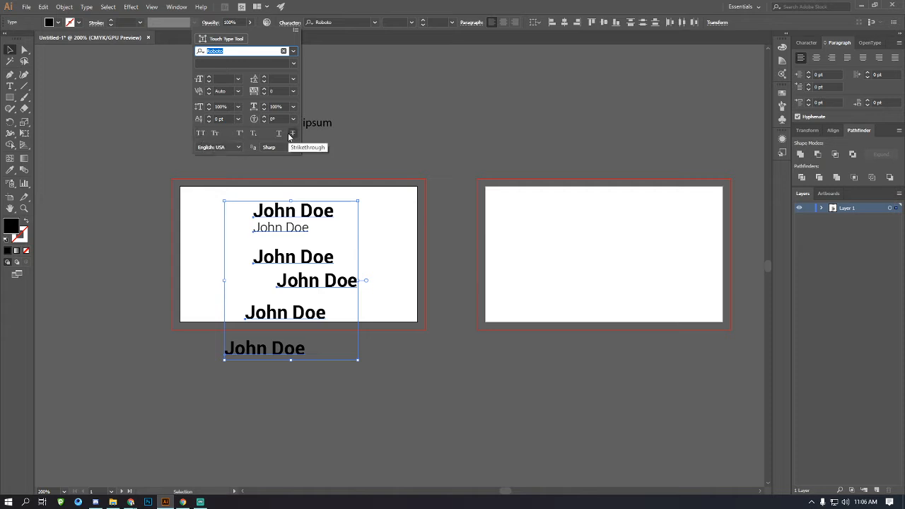
pyautogui.click(199, 134)
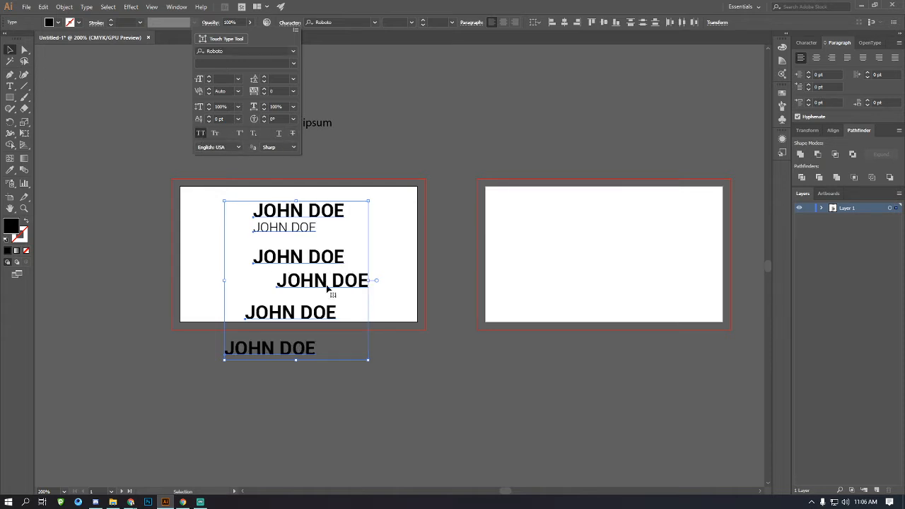
# Try underlining all the name texts, remove the underline again and deselect them.
pyautogui.click(279, 133)
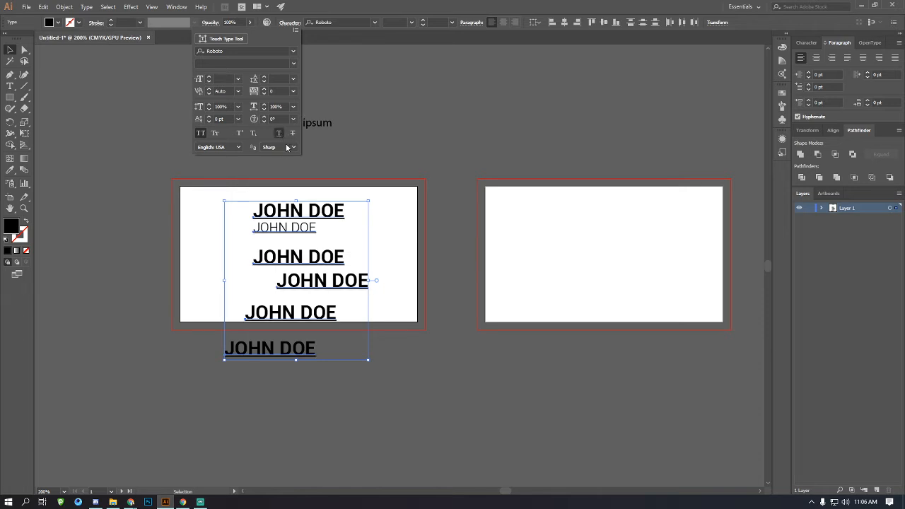
pyautogui.click(279, 133)
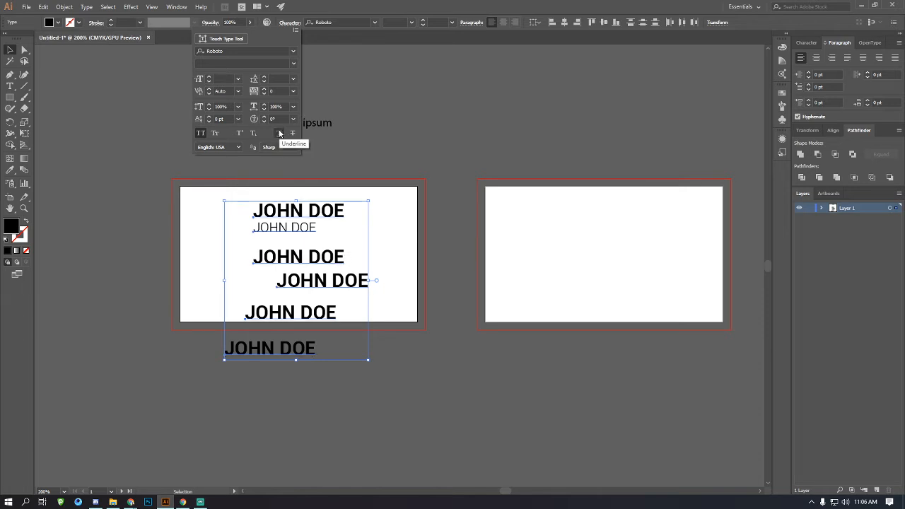
pyautogui.hotkey('ctrl', '+')
pyautogui.click(460, 265)
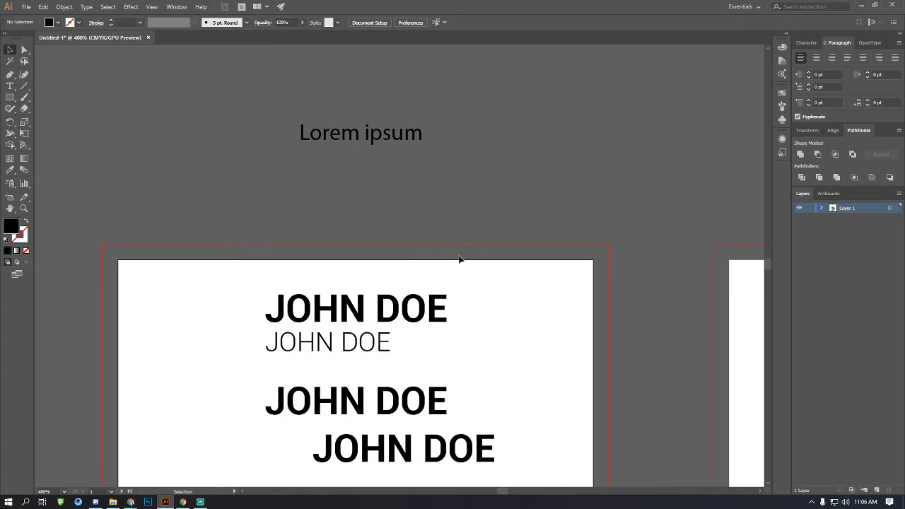
# Add a new text reading "15" in the empty area above the card, beside the "Lorem ipsum" text.
pyautogui.press('t')
pyautogui.click(498, 205)
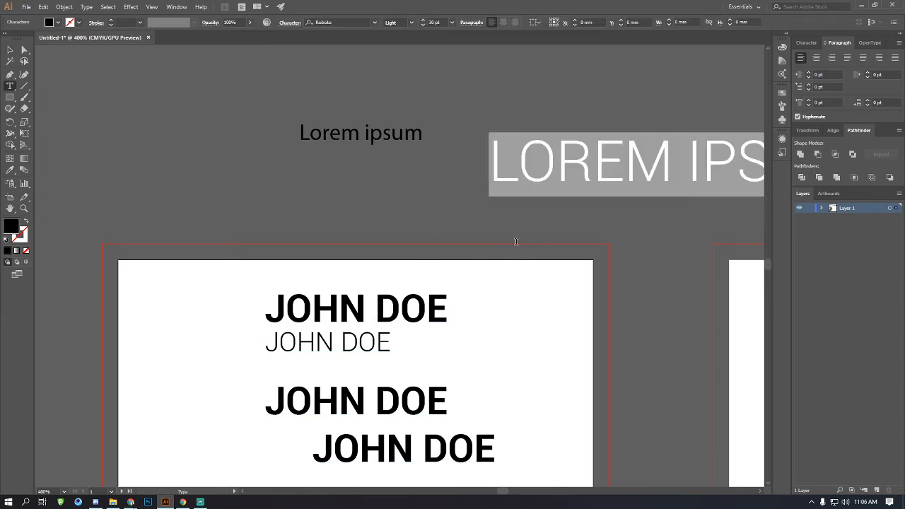
pyautogui.write('1')
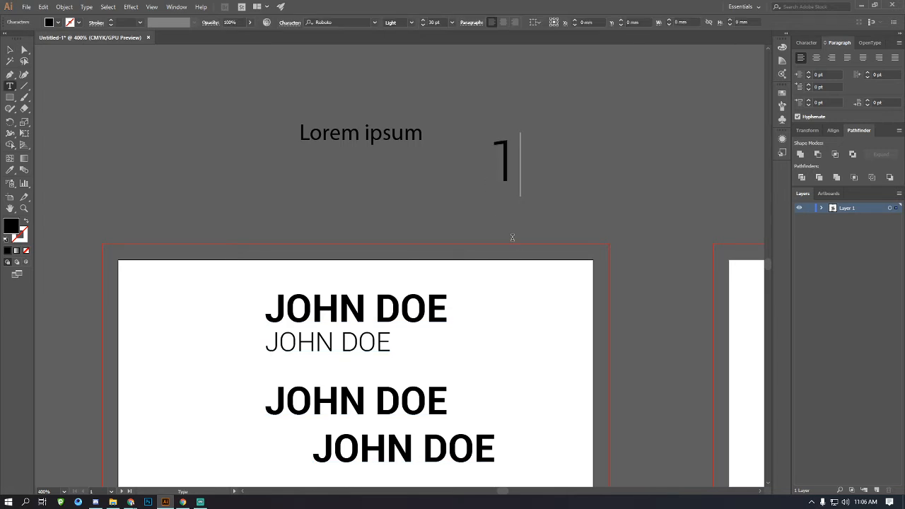
pyautogui.write('5')
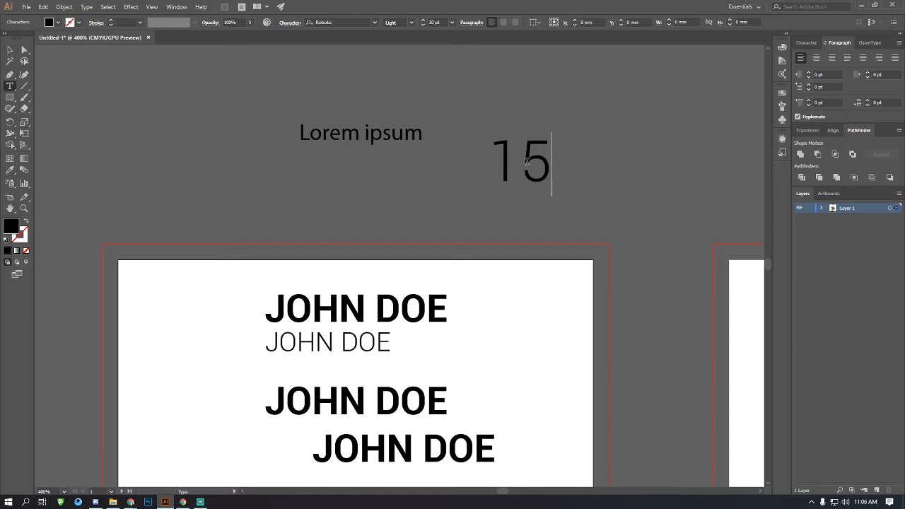
# Turn the 5 of the sample number "15" into a superscript.
pyautogui.moveTo(527, 161); pyautogui.dragTo(579, 145)
pyautogui.scroll(2, 388, 163)
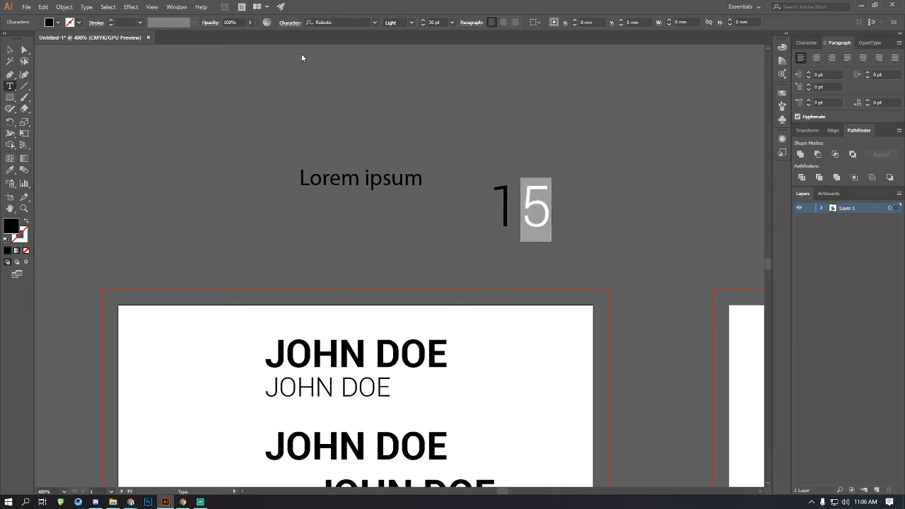
pyautogui.click(290, 23)
pyautogui.click(239, 132)
pyautogui.click(560, 209)
pyautogui.click(514, 202)
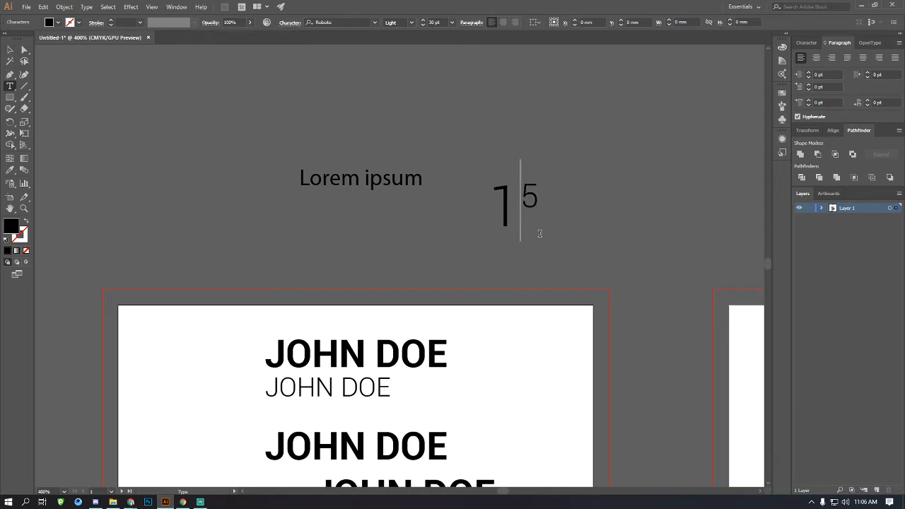
# Try the Subscript setting on the whole sample number "15" and delete its text.
pyautogui.moveTo(545, 211); pyautogui.dragTo(478, 202)
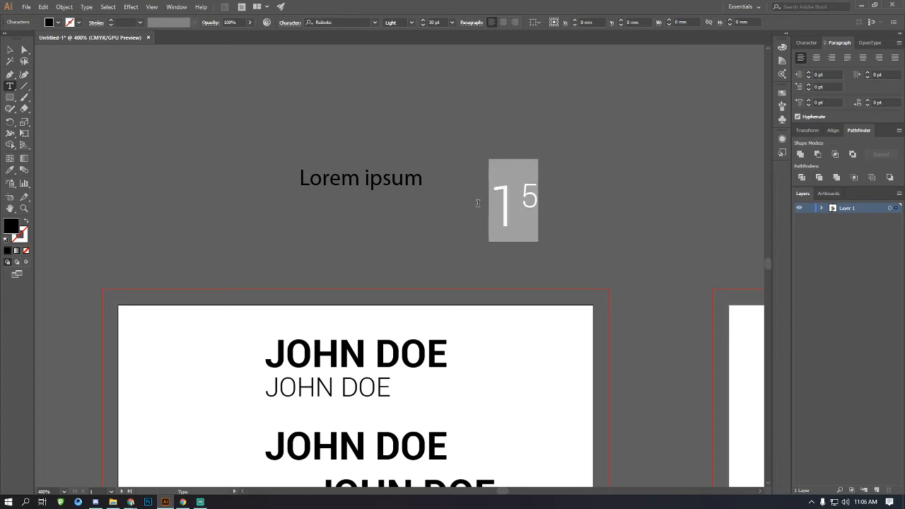
pyautogui.click(288, 24)
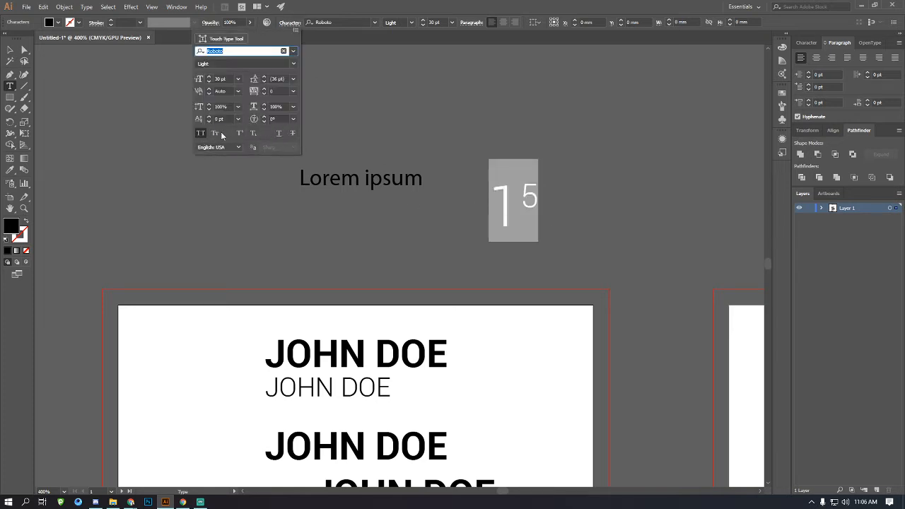
pyautogui.click(254, 133)
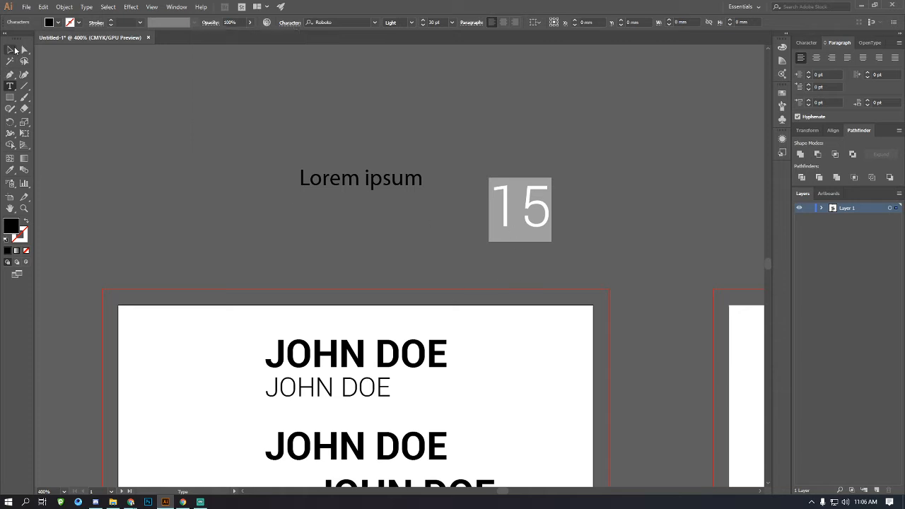
pyautogui.scroll(-2, 478, 284)
pyautogui.press('BackSpace')
pyautogui.click(408, 288)
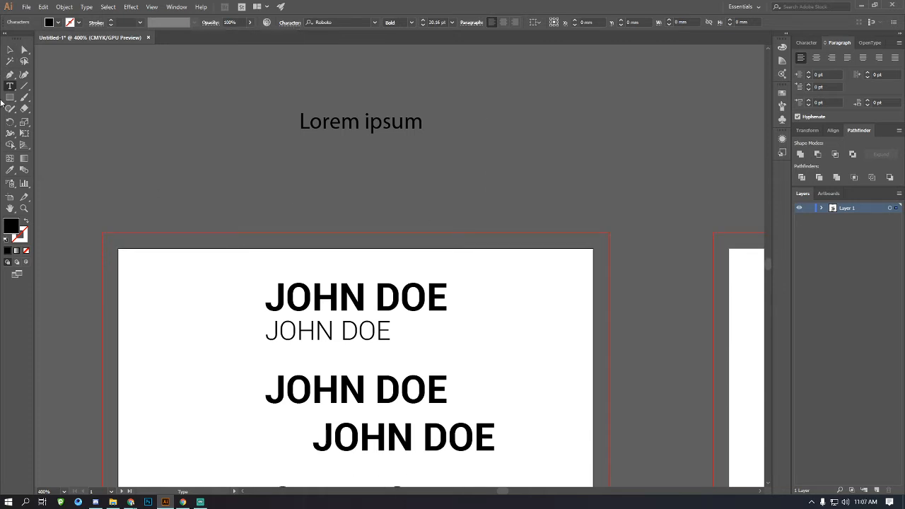
# Duplicate the "Lorem ipsum" text just below itself and replace the copy's wording with the first name in capitals.
pyautogui.click(10, 50)
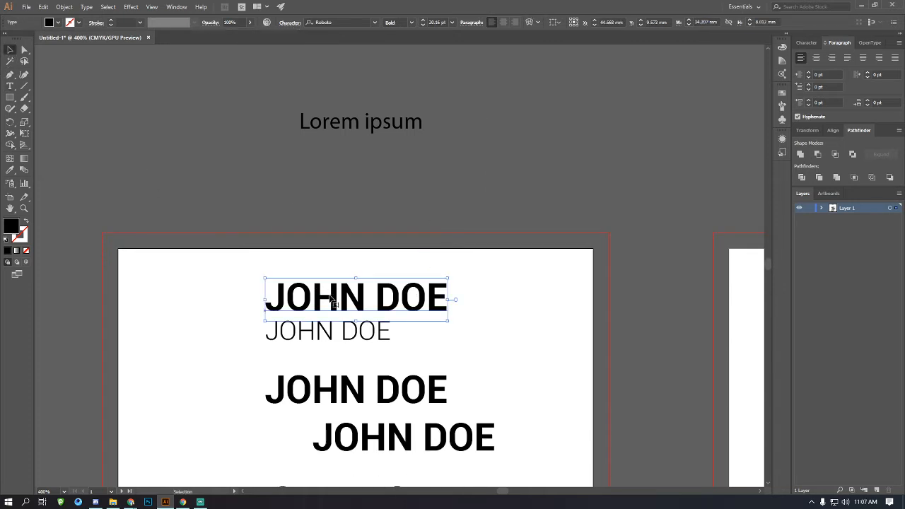
pyautogui.moveTo(375, 130); pyautogui.dragTo(372, 178)
pyautogui.press('t')
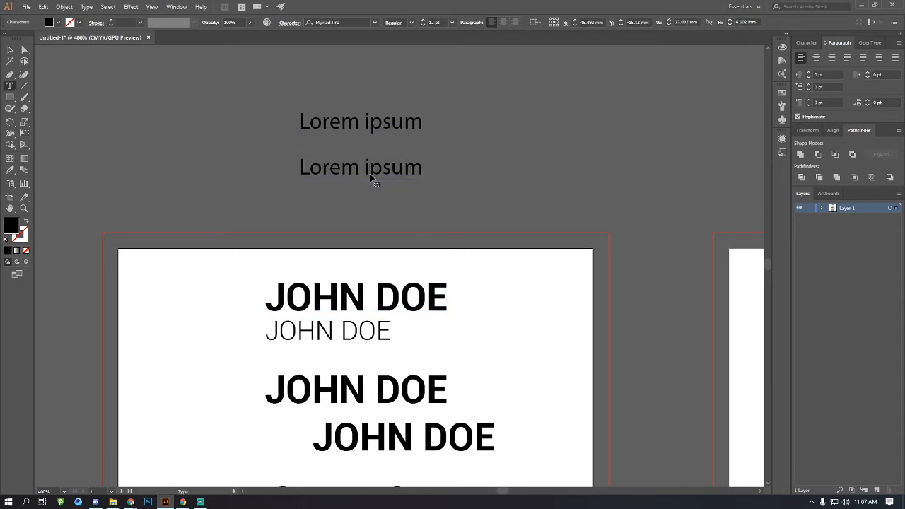
pyautogui.tripleClick(370, 173)
pyautogui.write('JOHN')
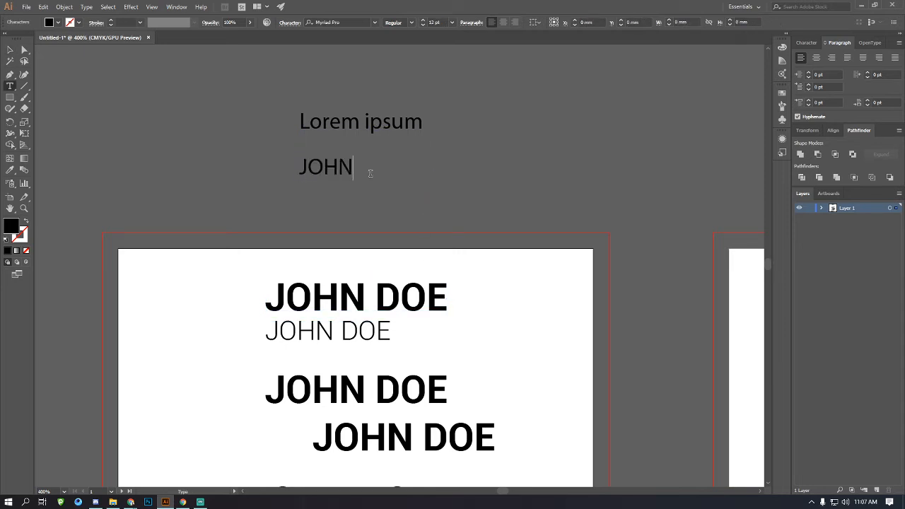
pyautogui.press('Escape')
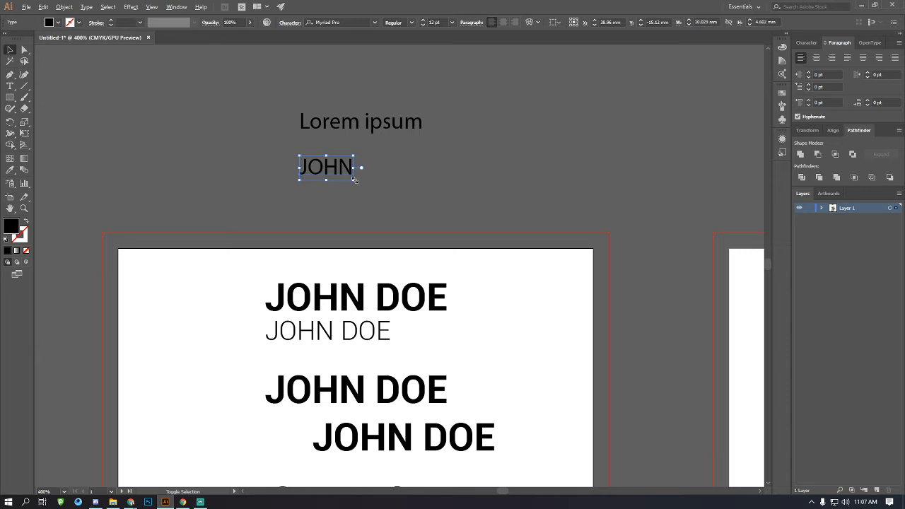
# Enlarge the sample first name to about 20.93 pt and place it on the card to the right of the large bold name.
pyautogui.moveTo(353, 180); pyautogui.dragTo(608, 300)
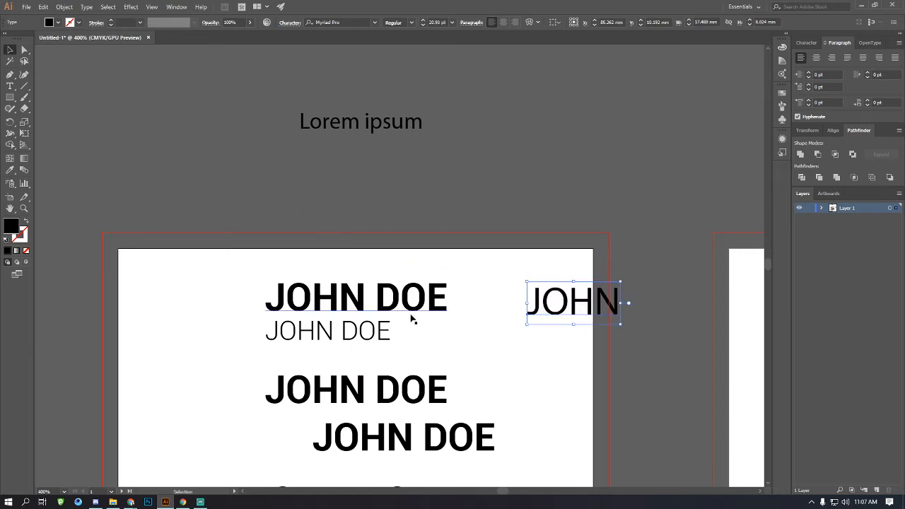
pyautogui.click(364, 304)
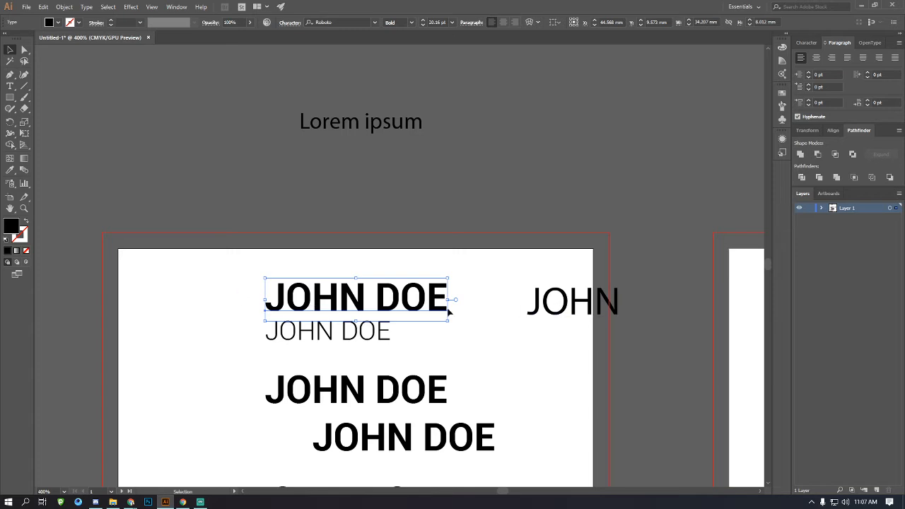
pyautogui.moveTo(586, 327); pyautogui.dragTo(545, 331)
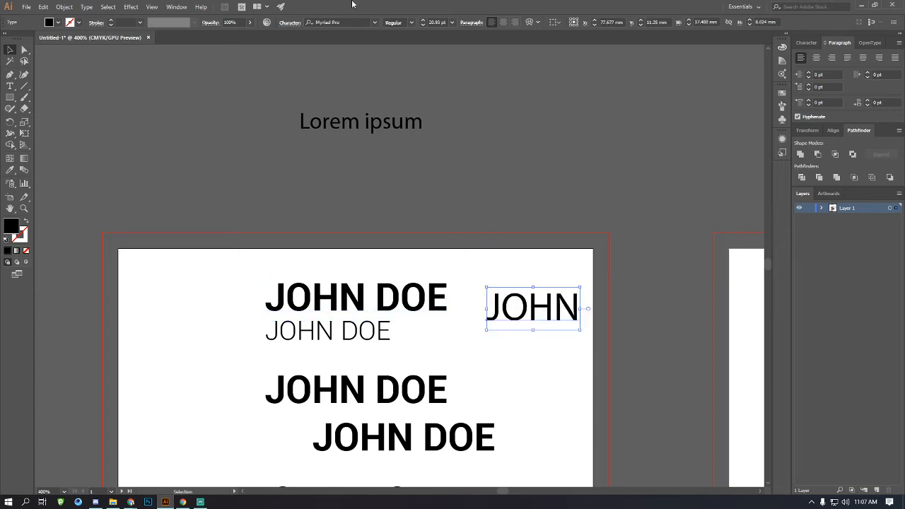
# Apply Small Caps to the sample first name and replace the letters after its initial with lowercase "one".
pyautogui.click(290, 23)
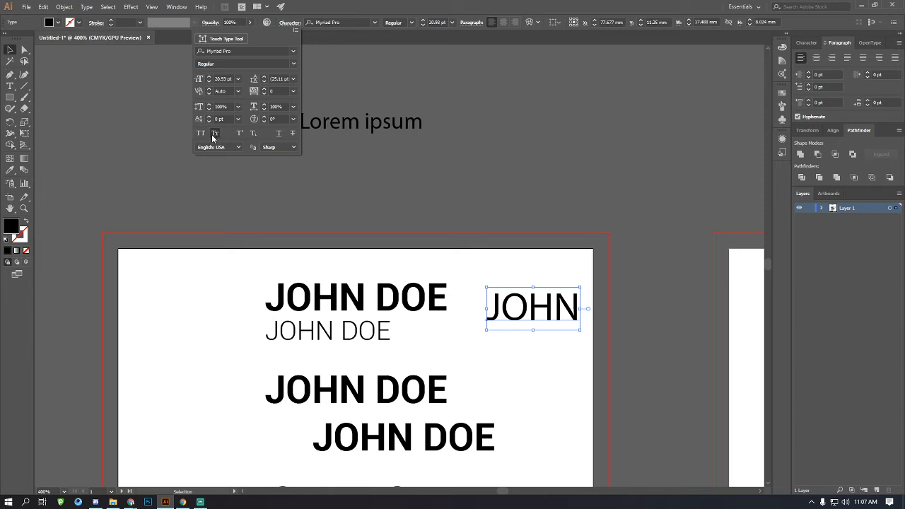
pyautogui.doubleClick(541, 309)
pyautogui.moveTo(502, 309); pyautogui.dragTo(655, 317)
pyautogui.write('one')
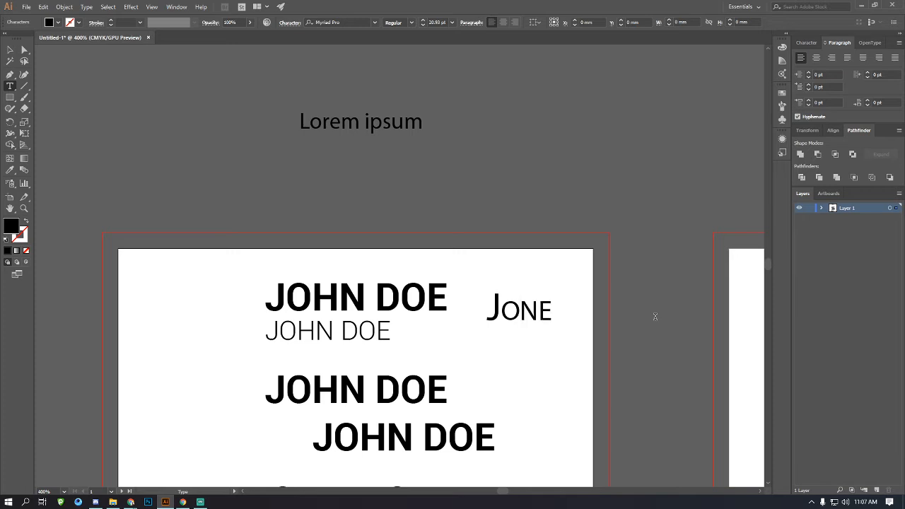
# Retype the last two letters of the sample name as "ne" and turn off Small Caps for the letters after the initial.
pyautogui.press('BackSpace')
pyautogui.press('BackSpace')
pyautogui.write('ne')
pyautogui.hotkey('shift', 'Left')
pyautogui.hotkey('shift', 'Left')
pyautogui.hotkey('shift', 'Left')
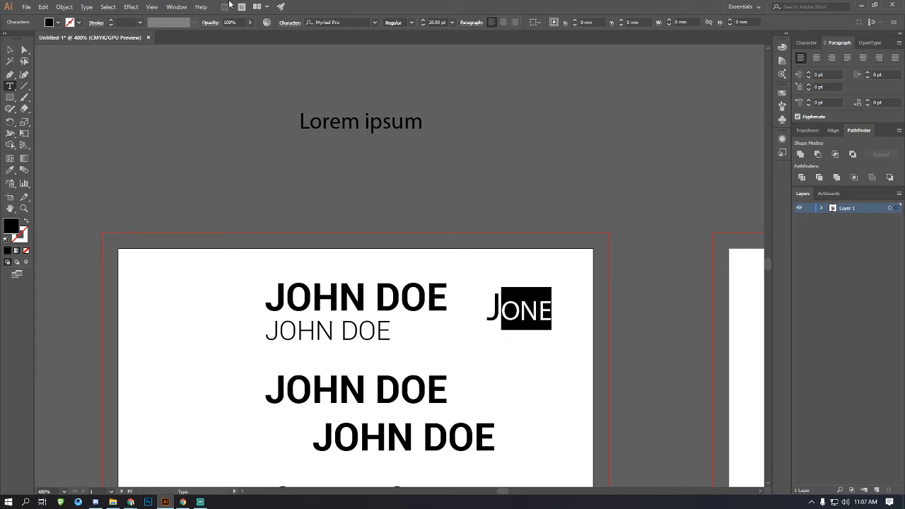
pyautogui.click(289, 23)
pyautogui.click(216, 135)
pyautogui.press('Escape')
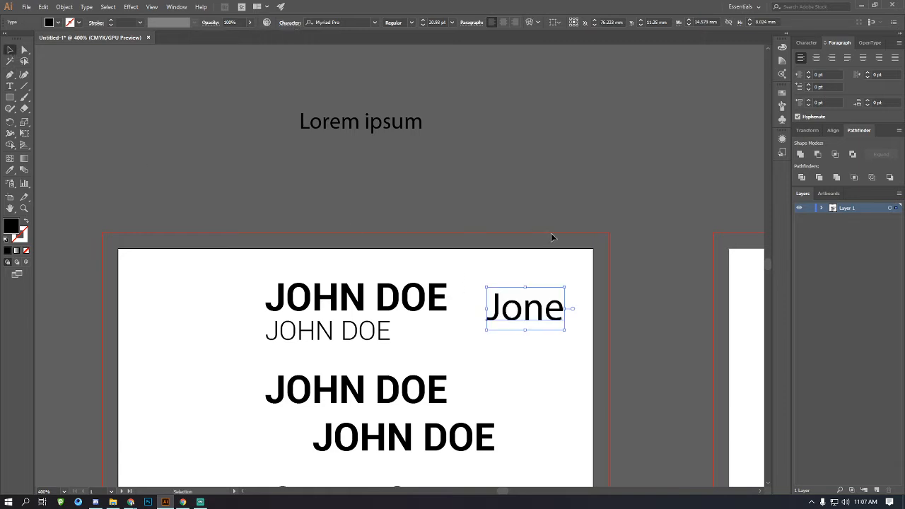
# Delete the sample first name and the four extra bold copies, keeping only the original bold and Light names.
pyautogui.scroll(-2, 552, 234)
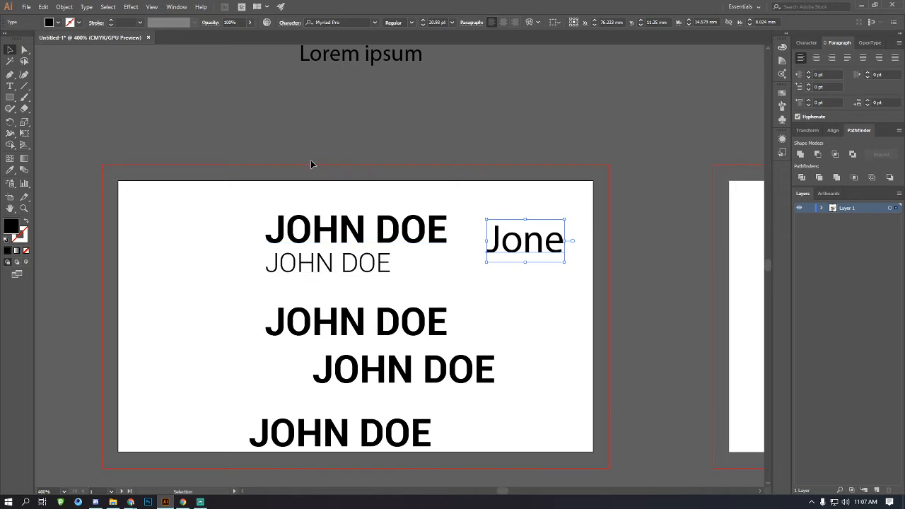
pyautogui.scroll(-2, 410, 313)
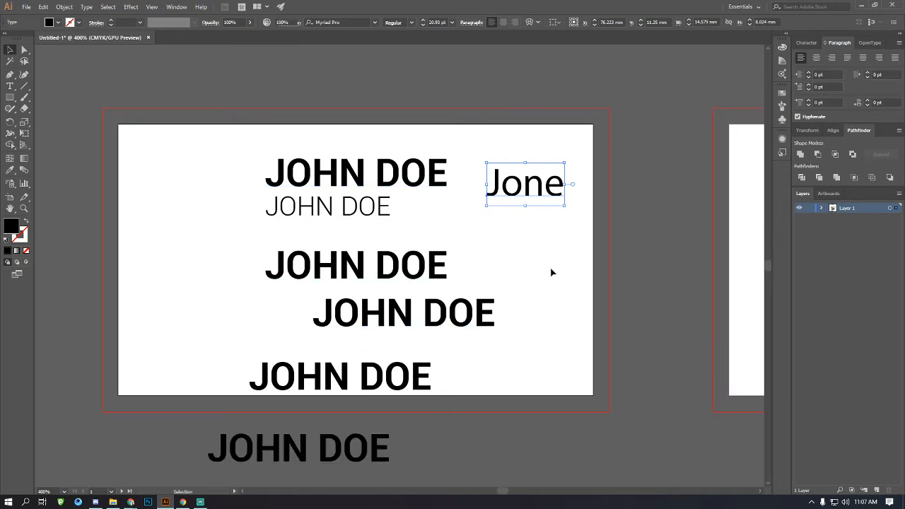
pyautogui.press('Delete')
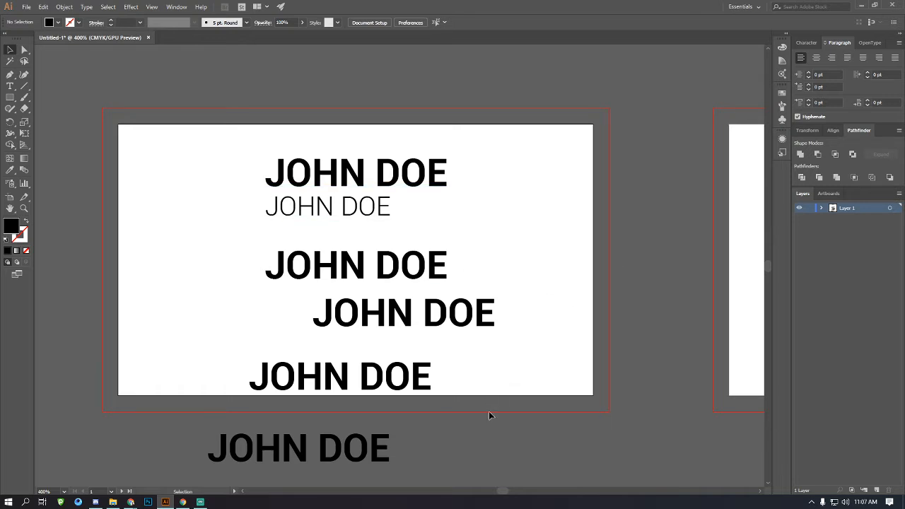
pyautogui.moveTo(473, 442); pyautogui.dragTo(228, 261)
pyautogui.press('Delete')
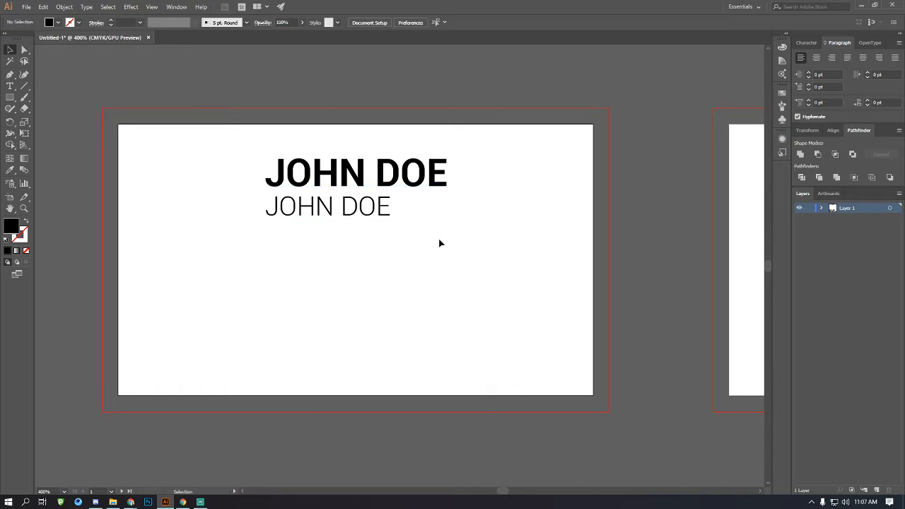
# Turn off All Caps for both the bold and Light names and move them to the upper-right area of the card.
pyautogui.moveTo(375, 249); pyautogui.dragTo(323, 40)
pyautogui.click(289, 22)
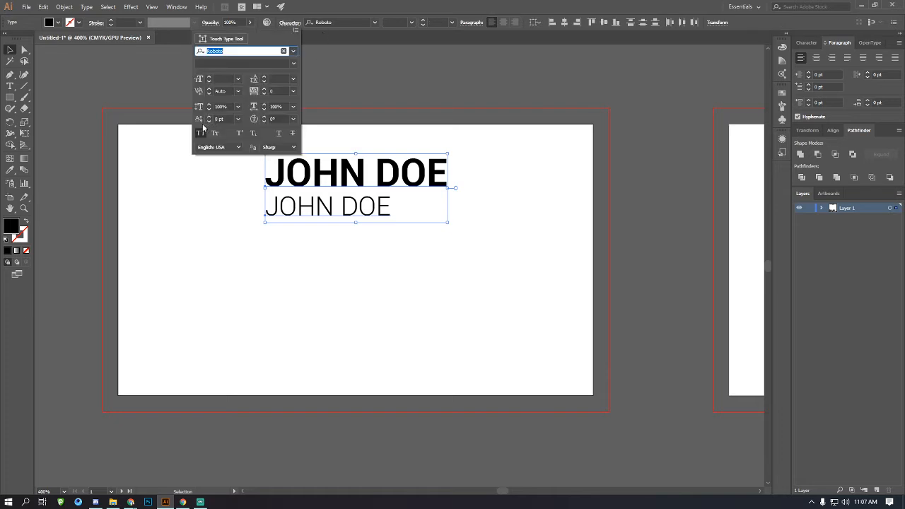
pyautogui.click(290, 22)
pyautogui.click(204, 134)
pyautogui.click(368, 268)
pyautogui.moveTo(368, 269); pyautogui.dragTo(460, 169)
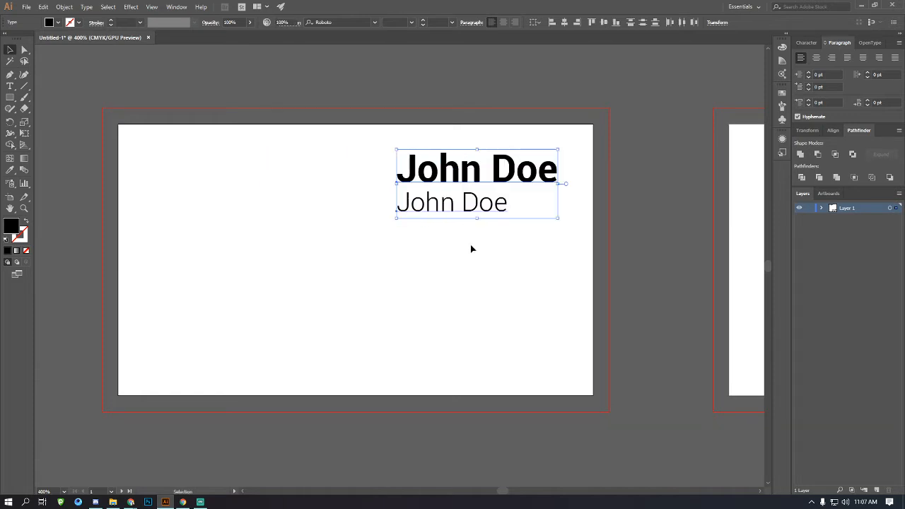
pyautogui.click(471, 249)
# Replace the Light name beneath the bold name with the job title "Manager".
pyautogui.moveTo(480, 203); pyautogui.dragTo(495, 218)
pyautogui.click(498, 174)
pyautogui.click(440, 207)
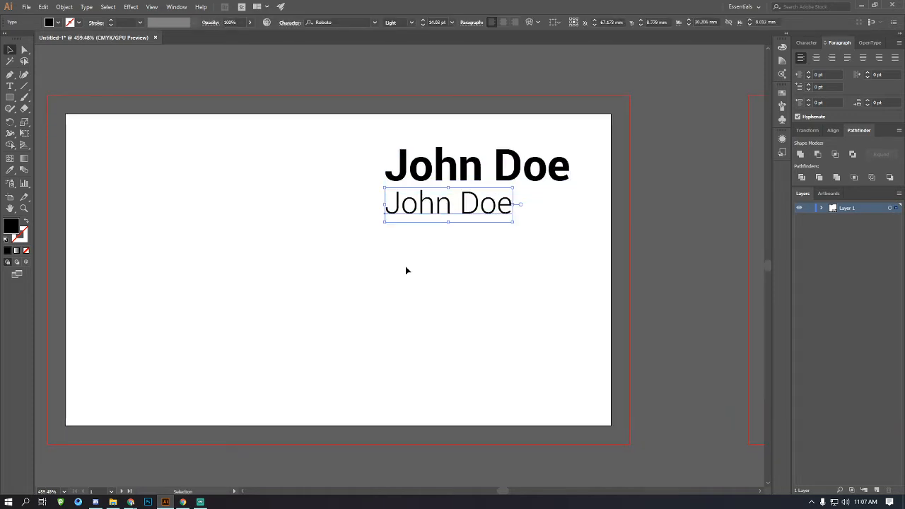
pyautogui.tripleClick(440, 205)
pyautogui.write('Man')
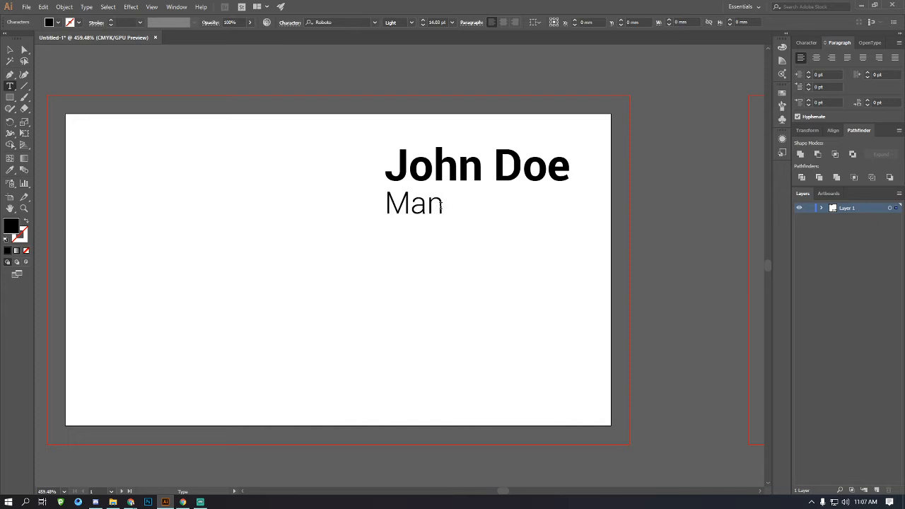
pyautogui.write('ewge')
pyautogui.press('BackSpace')
pyautogui.press('BackSpace')
pyautogui.press('BackSpace')
pyautogui.press('BackSpace')
pyautogui.write('ager')
pyautogui.click(24, 51)
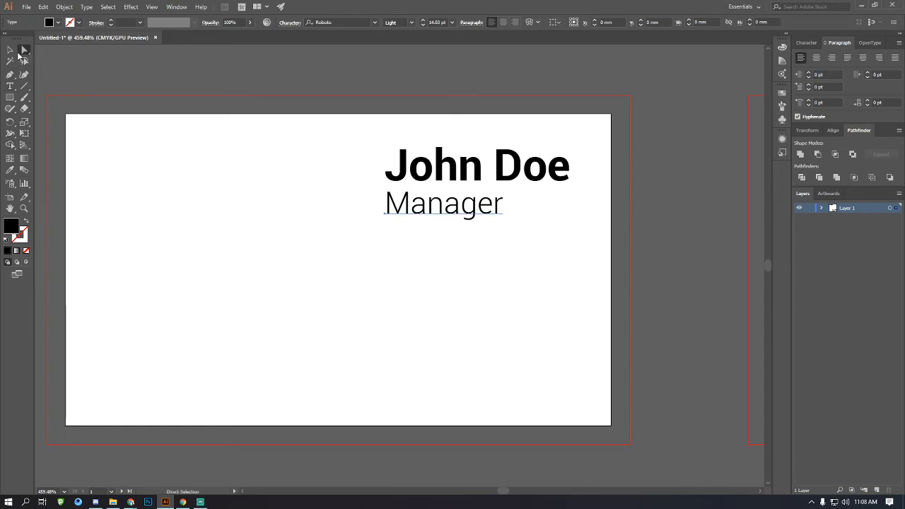
pyautogui.click(10, 50)
# Scale the bold name up slightly to about 21.68 pt.
pyautogui.click(488, 182)
pyautogui.hscroll(2, 511, 194)
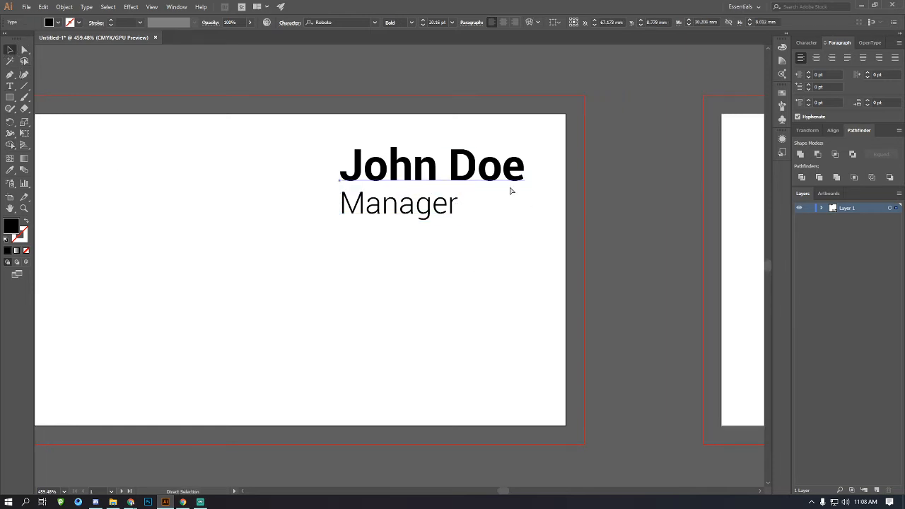
pyautogui.moveTo(525, 192); pyautogui.dragTo(535, 218)
# Change the font style of the "Manager" text to Roboto Regular.
pyautogui.click(424, 212)
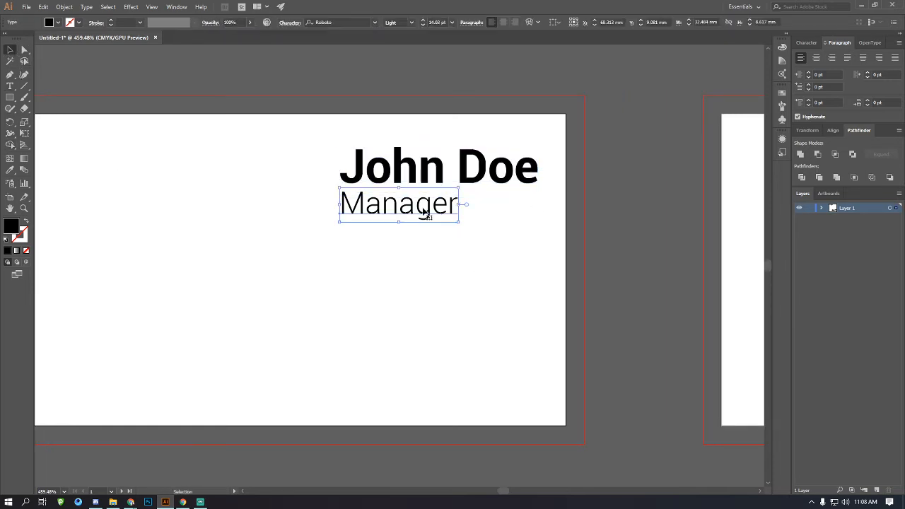
pyautogui.click(411, 23)
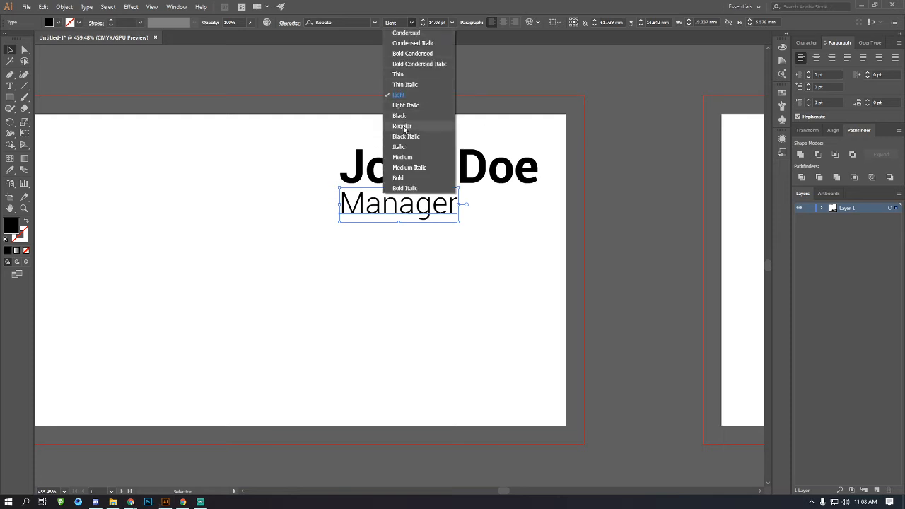
pyautogui.click(406, 127)
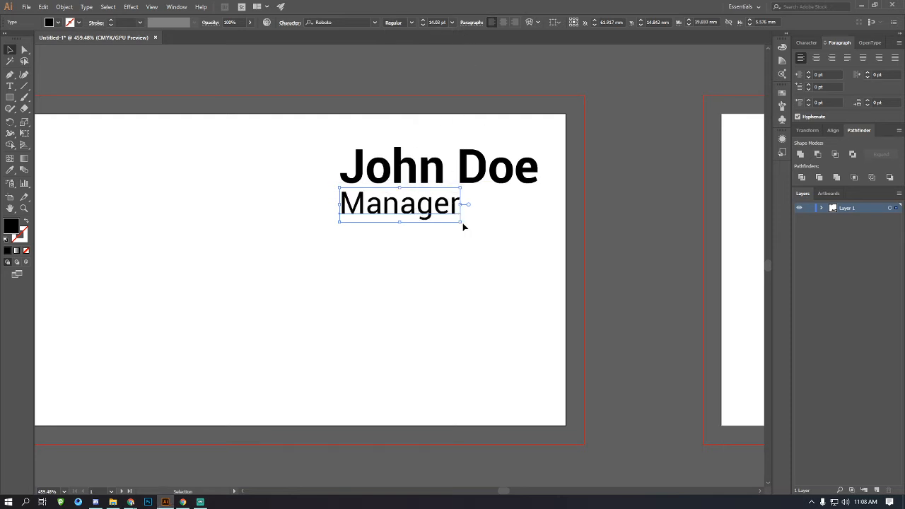
pyautogui.click(457, 177)
pyautogui.click(403, 266)
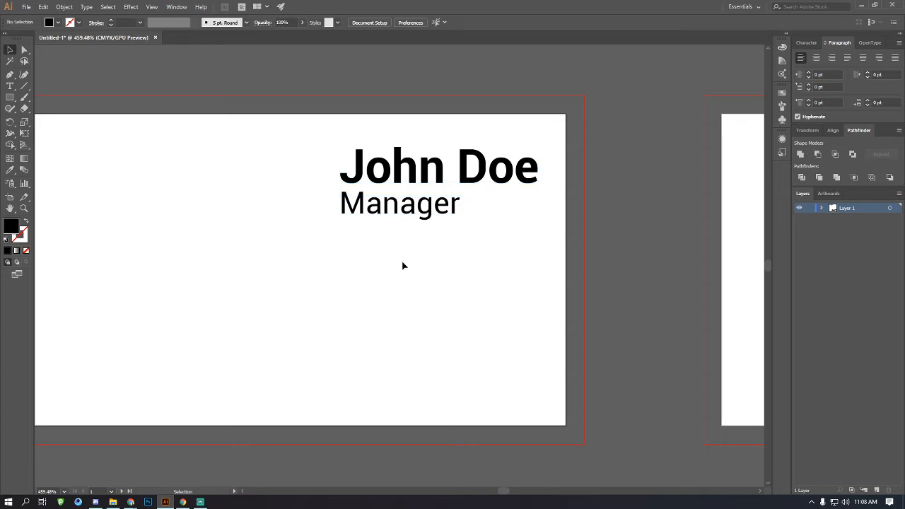
# Set the font size of the bold name to 10 pt.
pyautogui.click(422, 148)
pyautogui.click(432, 22)
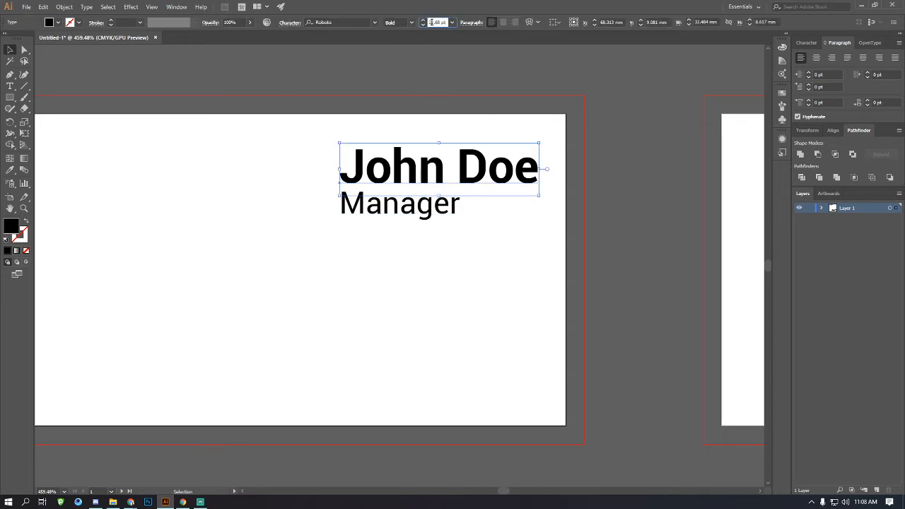
pyautogui.click(491, 226)
pyautogui.click(461, 159)
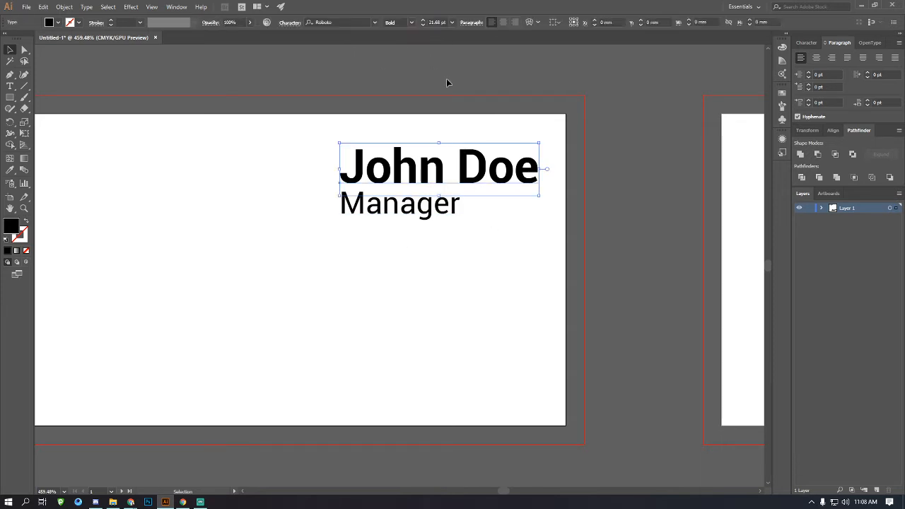
pyautogui.click(434, 22)
pyautogui.write('4')
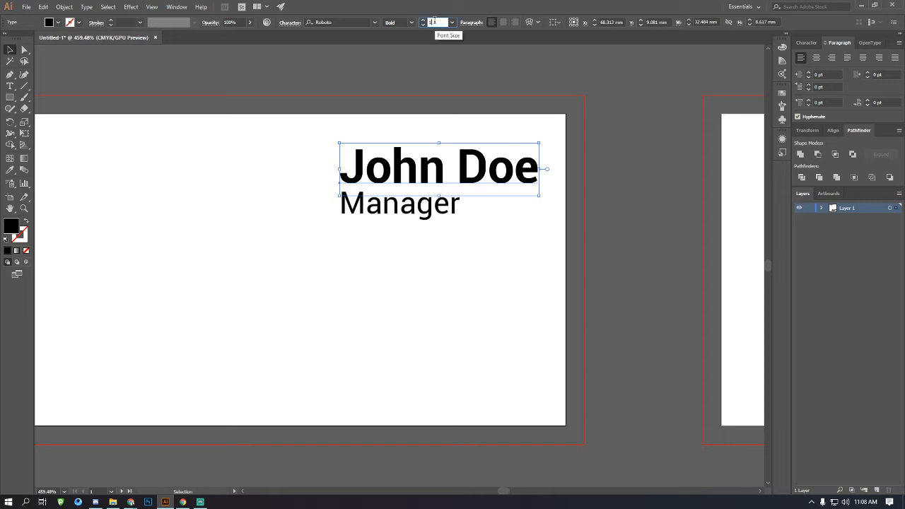
pyautogui.press('Return')
pyautogui.click(464, 141)
# Set the font size of the "Manager" text to 8 pt.
pyautogui.click(400, 205)
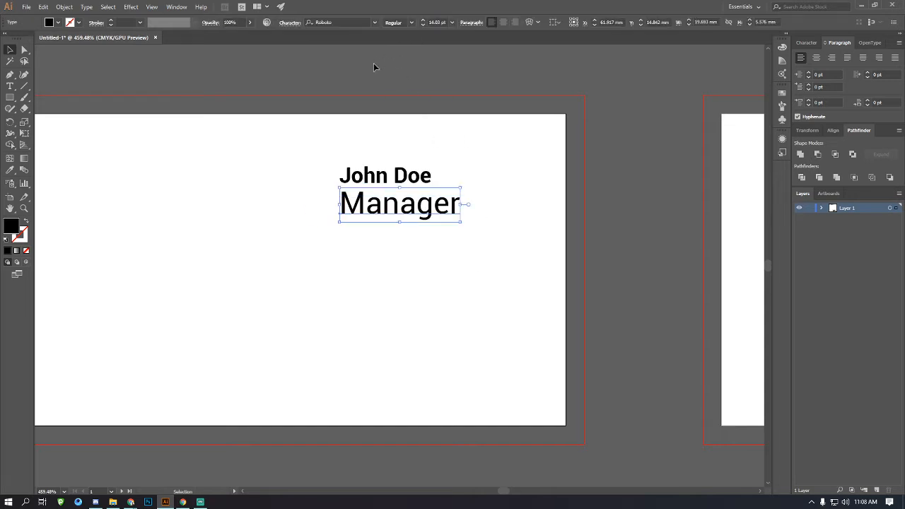
pyautogui.click(441, 22)
pyautogui.write('8')
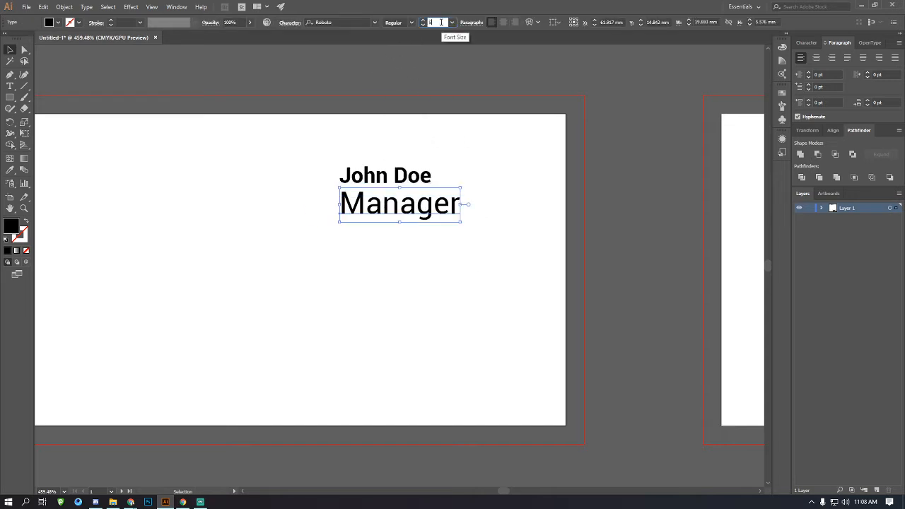
pyautogui.click(433, 218)
# Move the "Manager" text up so it sits close beneath the bold name, keeping their starting edges aligned.
pyautogui.moveTo(399, 216); pyautogui.dragTo(400, 206)
pyautogui.click(410, 244)
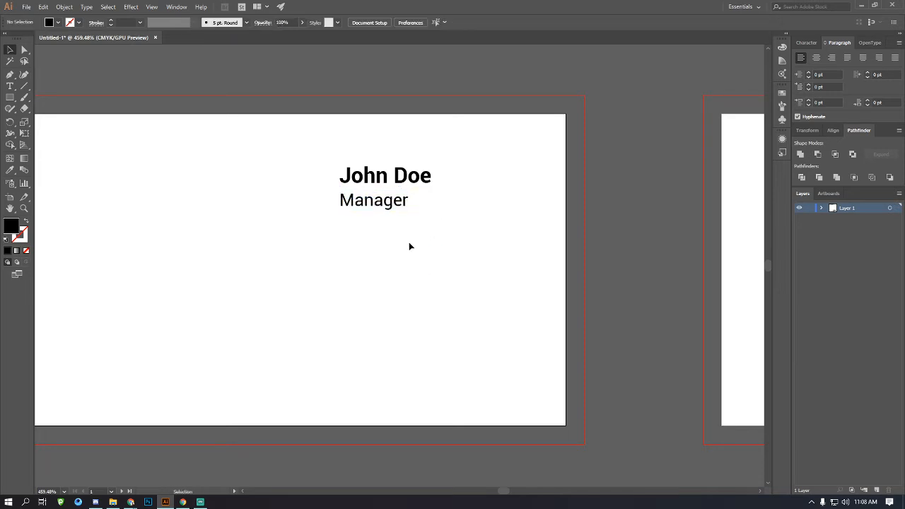
pyautogui.click(399, 204)
pyautogui.click(420, 243)
pyautogui.hscroll(-2, 422, 244)
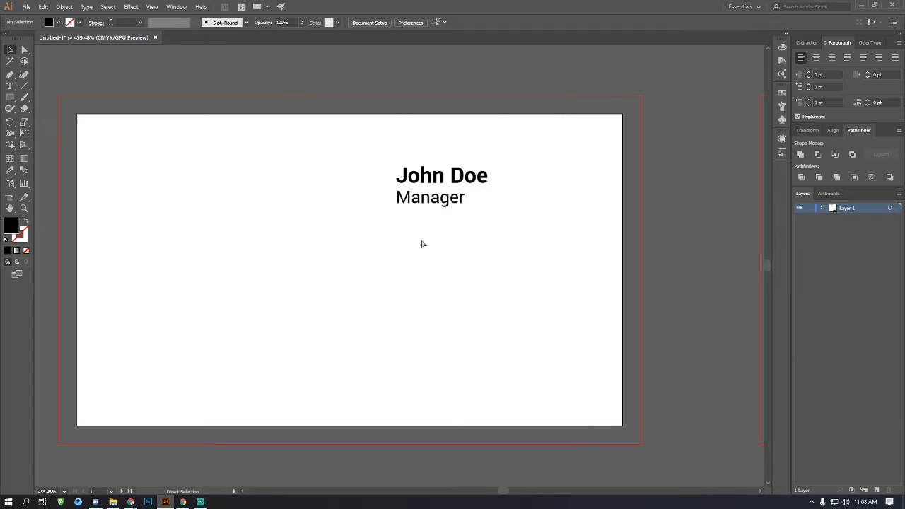
pyautogui.click(456, 202)
pyautogui.click(491, 269)
pyautogui.click(402, 172)
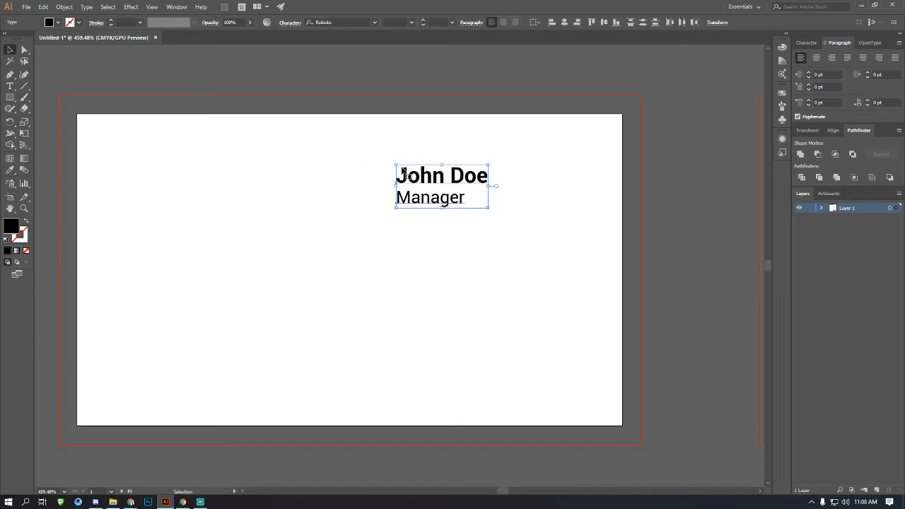
pyautogui.click(460, 214)
# Set the font size of the bold name to 12 pt.
pyautogui.click(461, 176)
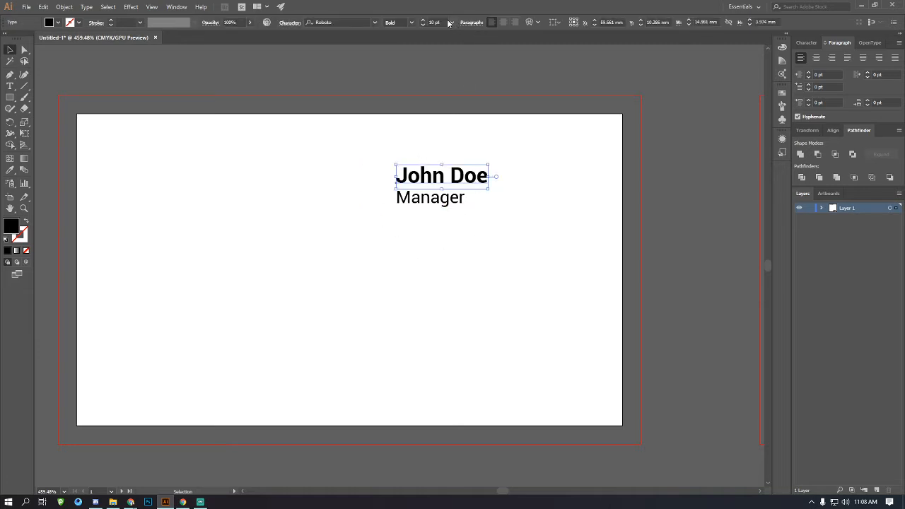
pyautogui.click(444, 22)
pyautogui.write('12')
pyautogui.press('Return')
# Select the "Manager" text and open its font size for editing.
pyautogui.click(430, 204)
pyautogui.click(444, 22)
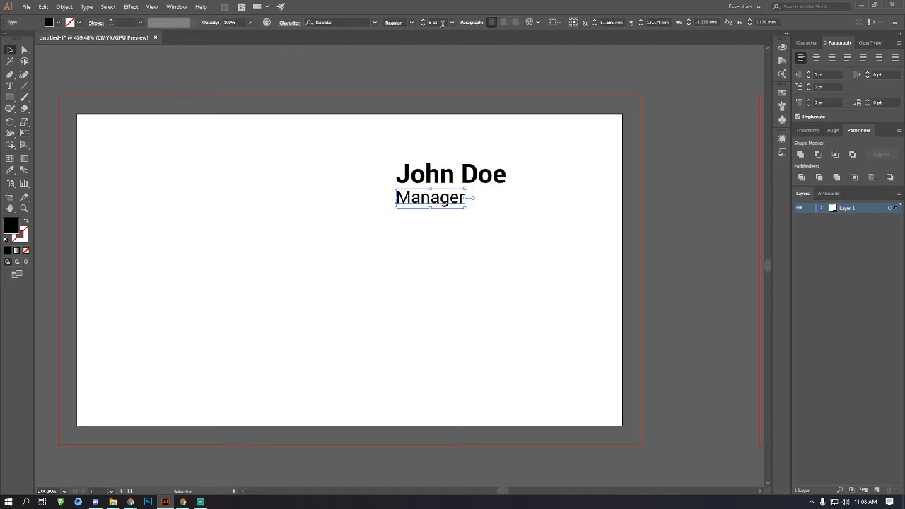
# Set the Manager text to a font size of 10 pt and its Roboto font style to Light.
pyautogui.write('10')
pyautogui.press('Return')
pyautogui.click(494, 262)
pyautogui.click(453, 207)
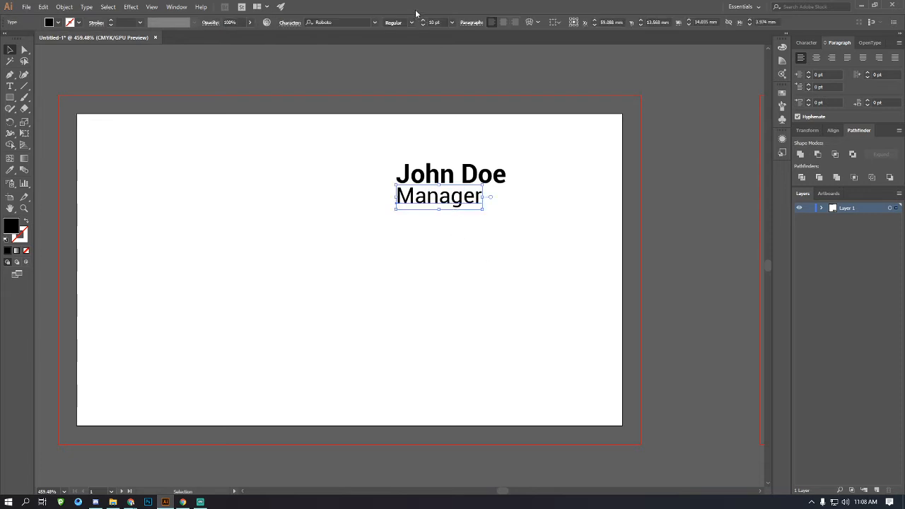
pyautogui.click(409, 24)
pyautogui.click(399, 94)
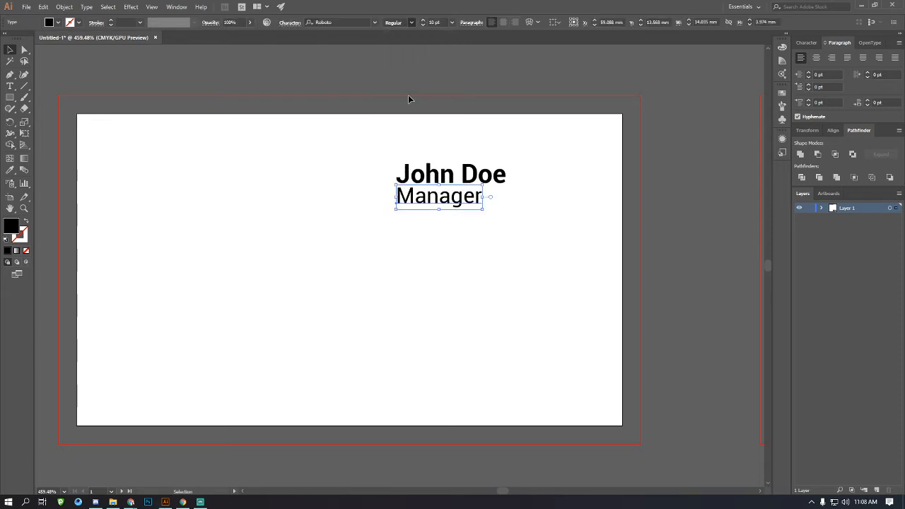
pyautogui.click(511, 160)
pyautogui.click(483, 181)
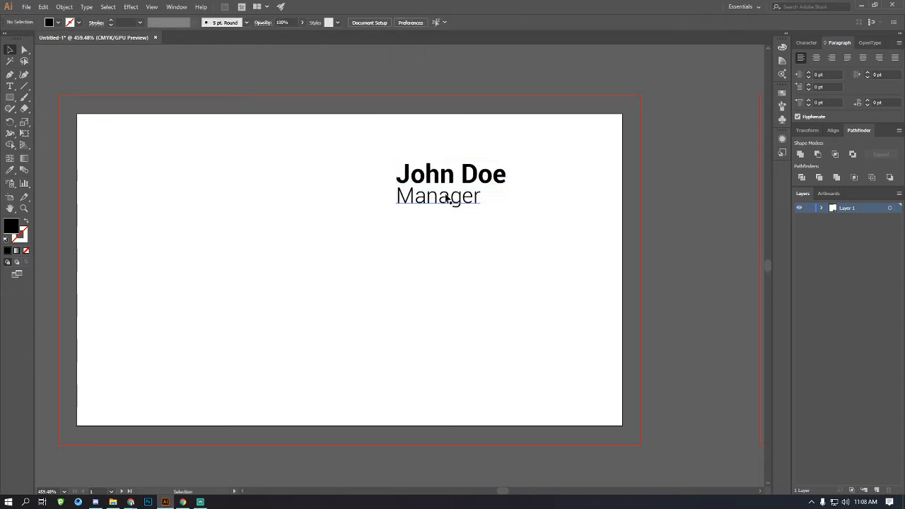
# Nudge the Manager text slightly down below the name and set its font size to 6 pt.
pyautogui.moveTo(444, 197); pyautogui.dragTo(444, 199)
pyautogui.click(442, 22)
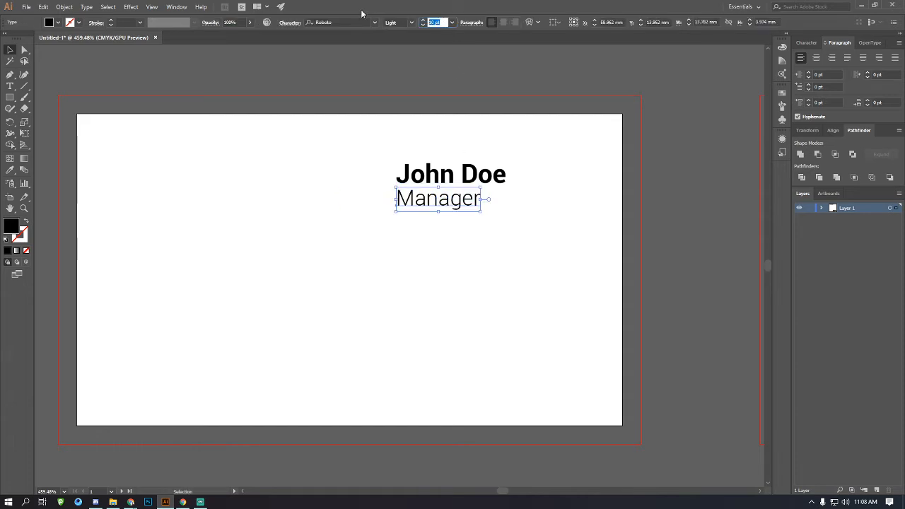
pyautogui.write('6')
pyautogui.click(535, 251)
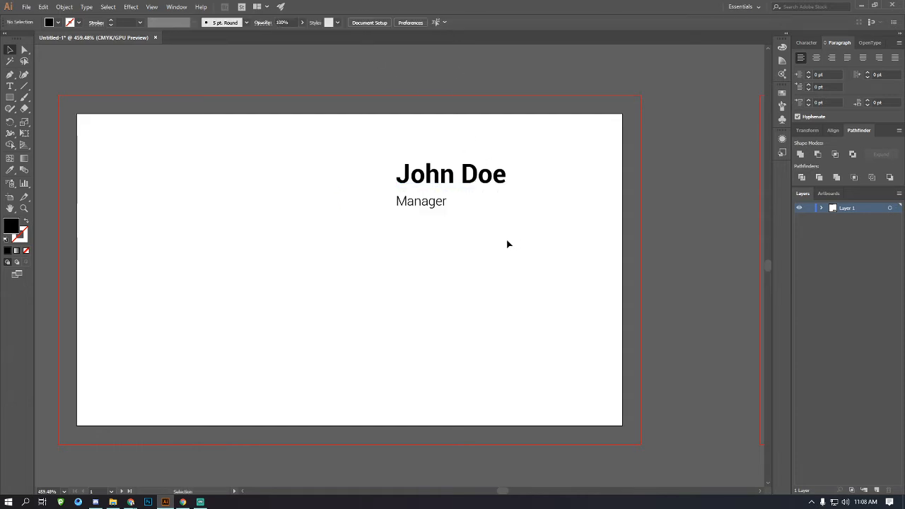
# Increase the font size of the Manager text slightly while keeping it smaller than the name.
pyautogui.click(444, 205)
pyautogui.click(434, 22)
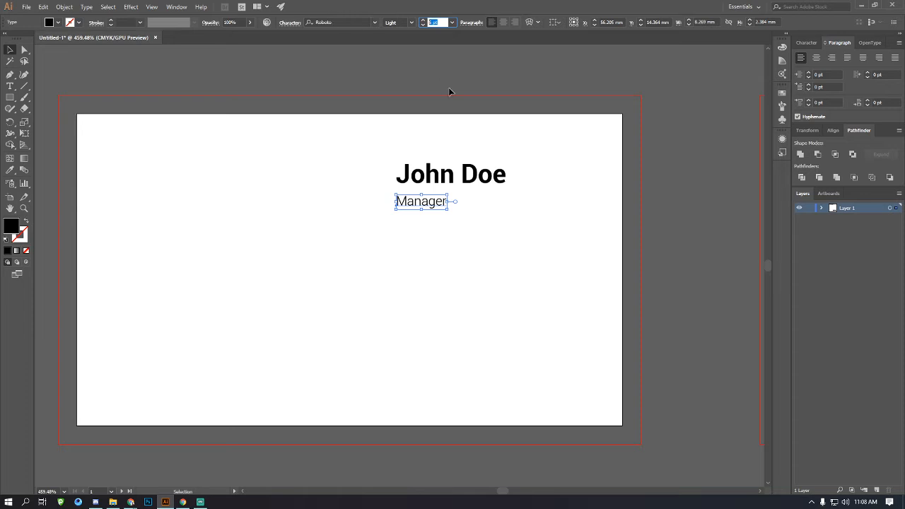
pyautogui.click(457, 220)
pyautogui.click(434, 202)
pyautogui.click(457, 260)
pyautogui.hotkey('ctrl', '-')
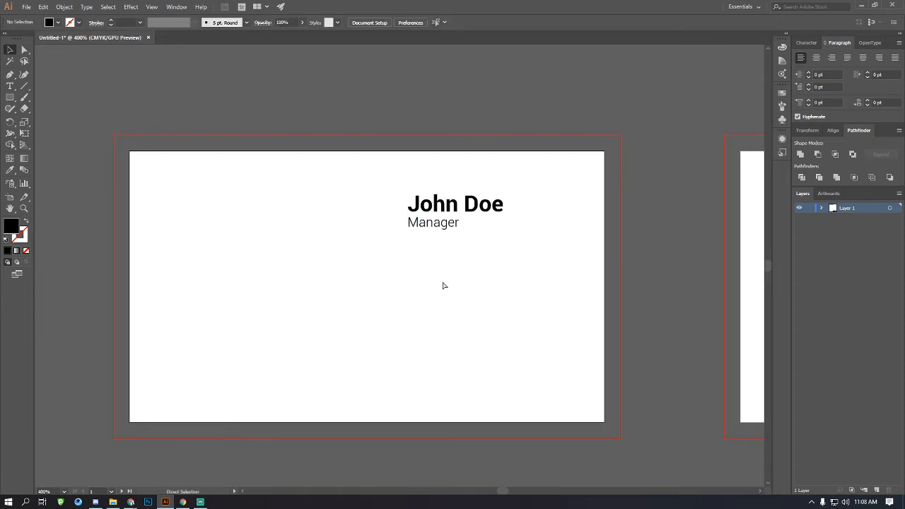
# Enlarge the name and Manager text together and shift both slightly down and to the left on the card.
pyautogui.click(466, 224)
pyautogui.moveTo(449, 227); pyautogui.dragTo(410, 246)
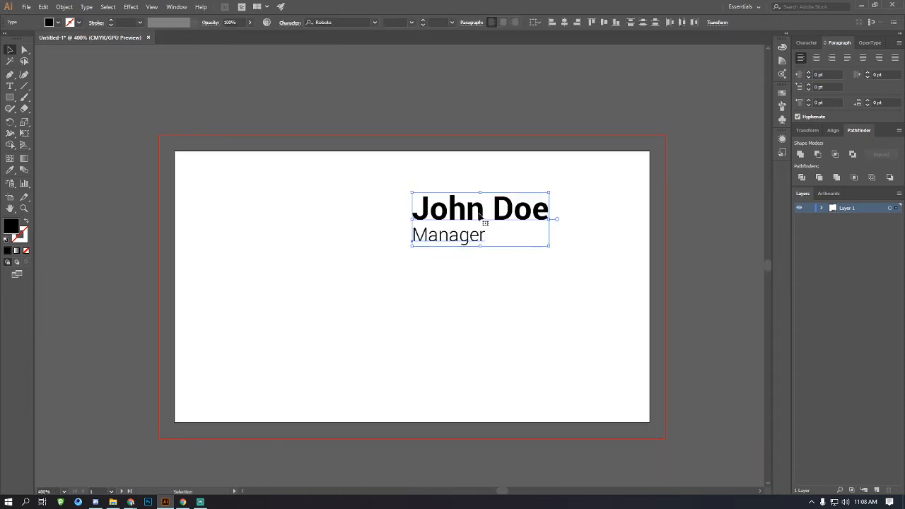
pyautogui.moveTo(479, 214); pyautogui.dragTo(468, 232)
pyautogui.moveTo(526, 305); pyautogui.dragTo(429, 215)
pyautogui.hotkey('ctrl', 'z')
pyautogui.click(441, 208)
pyautogui.click(451, 296)
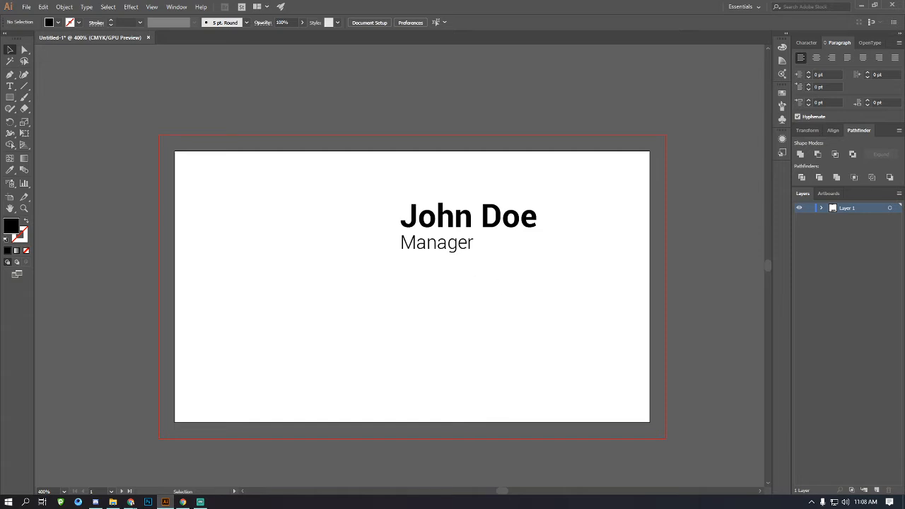
# Switch to Chrome and open the Flaticon website from the bookmarks.
pyautogui.click(131, 502)
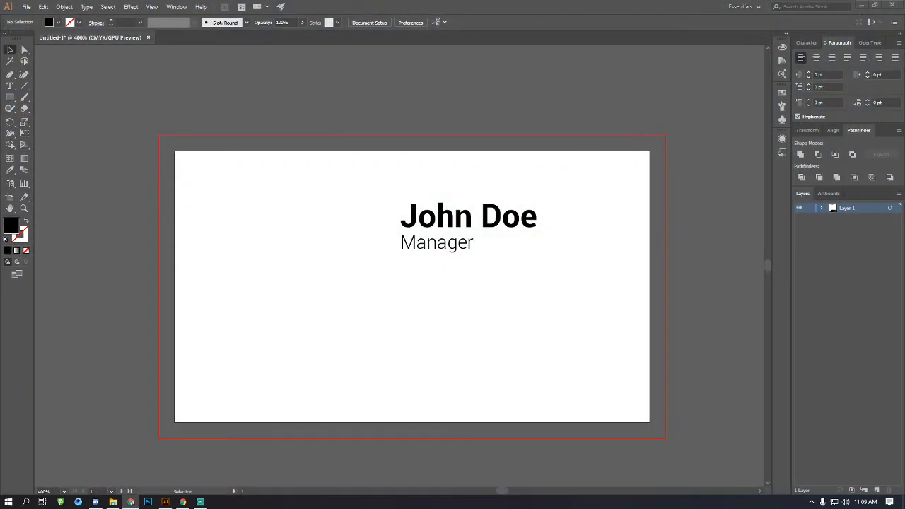
pyautogui.moveTo(904, 4); pyautogui.dragTo(509, 0)
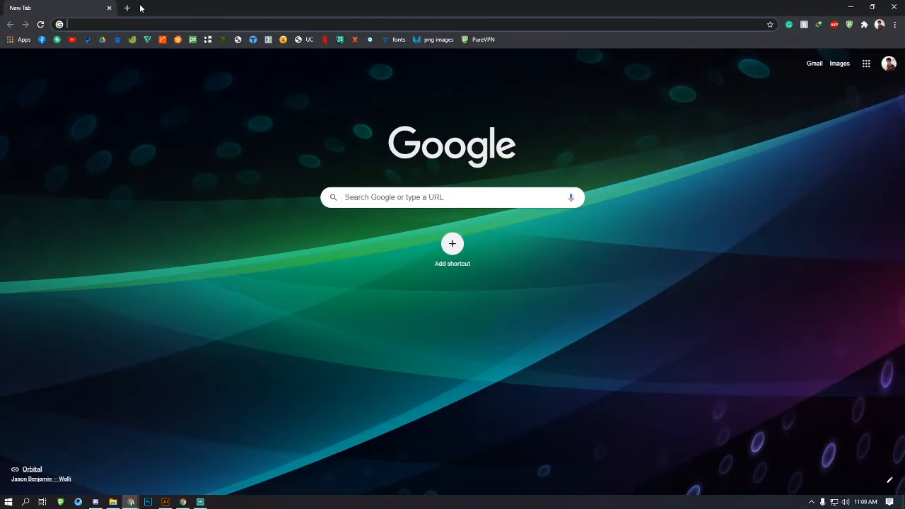
pyautogui.click(163, 26)
pyautogui.click(121, 213)
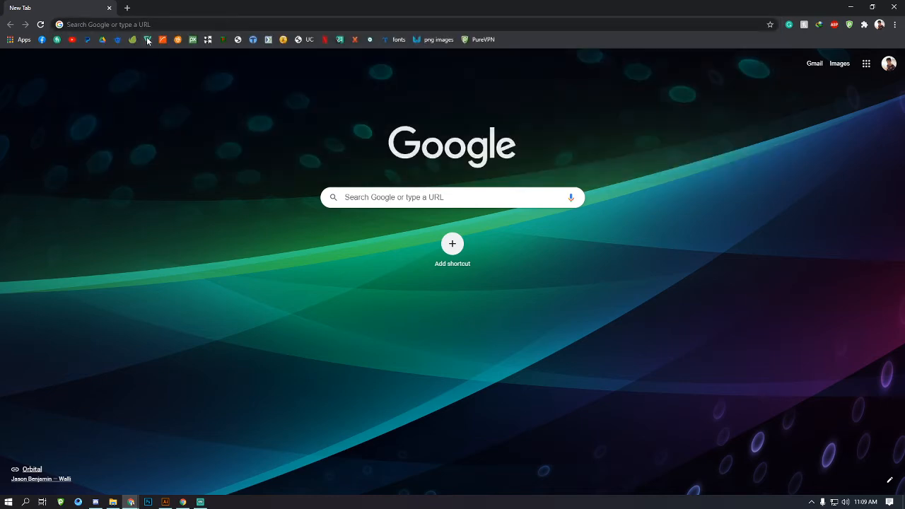
pyautogui.click(147, 40)
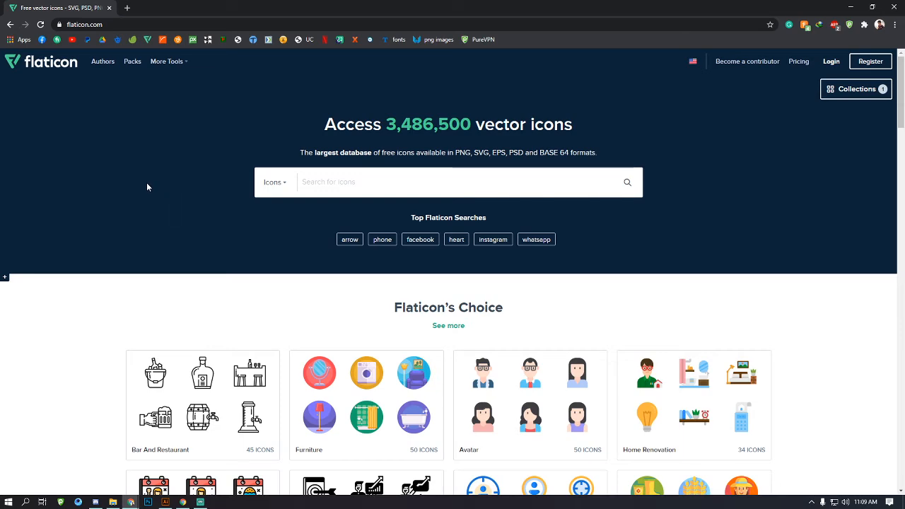
# Search Flaticon for "phone" icons.
pyautogui.scroll(-2, 147, 187)
pyautogui.scroll(2, 147, 187)
pyautogui.click(381, 189)
pyautogui.write('phone')
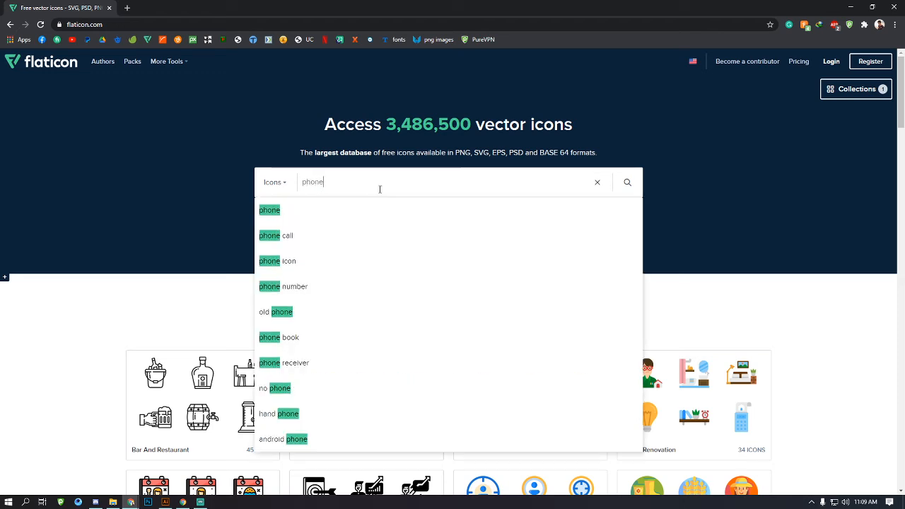
pyautogui.click(294, 210)
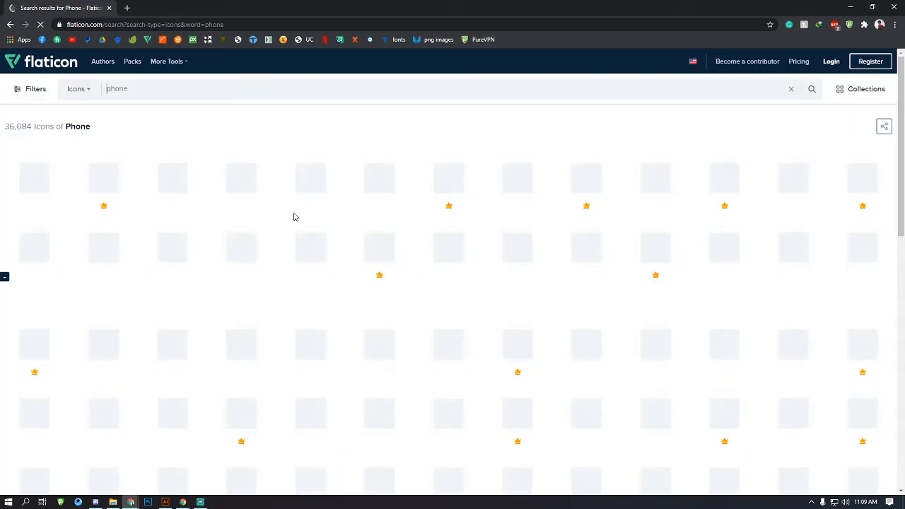
# Examine the phone icons on the first results page and check how many result pages there are.
pyautogui.scroll(-5, 268, 204)
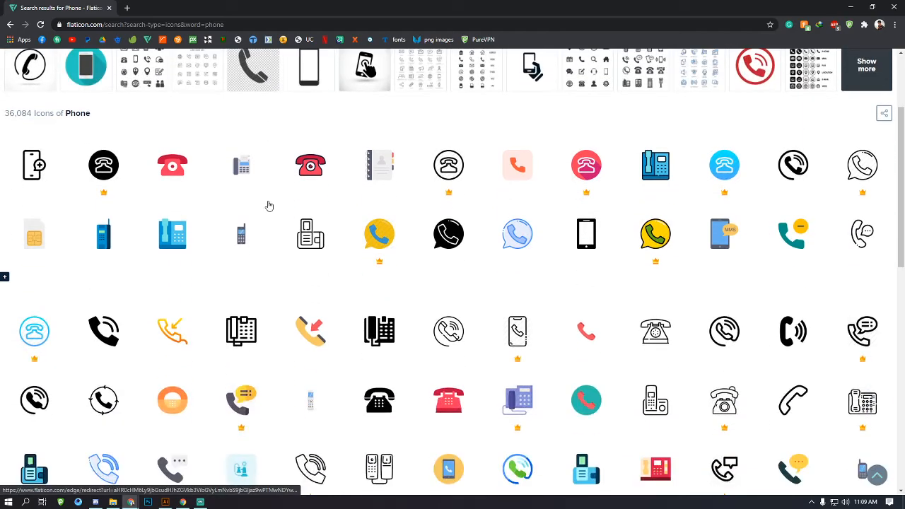
pyautogui.scroll(-5, 269, 204)
pyautogui.scroll(4, 289, 212)
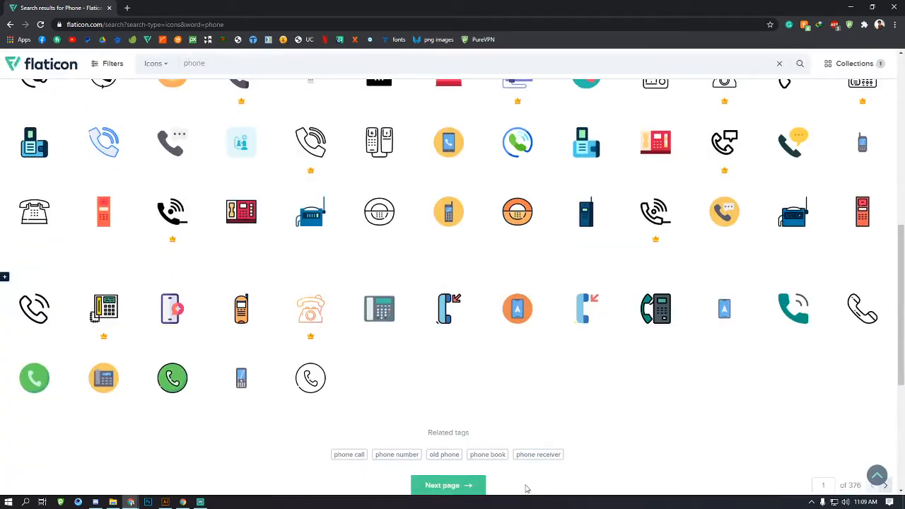
pyautogui.scroll(-2, 461, 489)
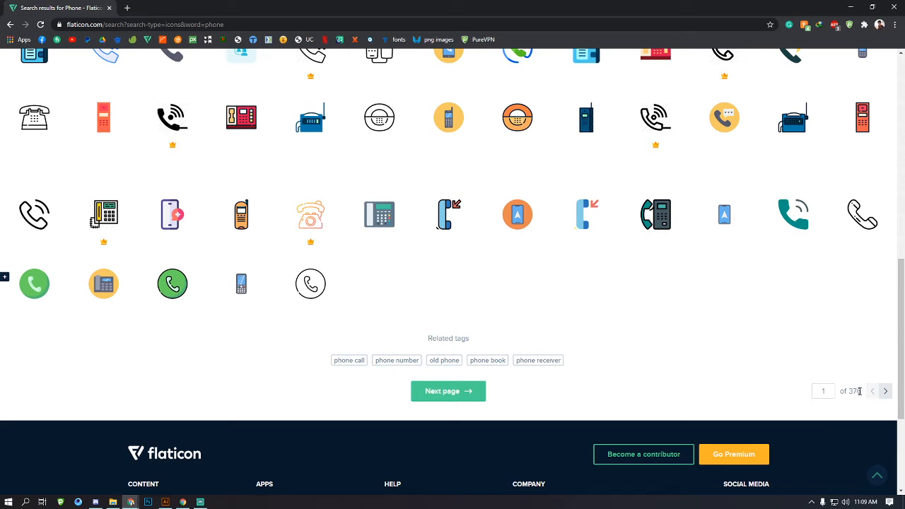
pyautogui.scroll(8, 821, 389)
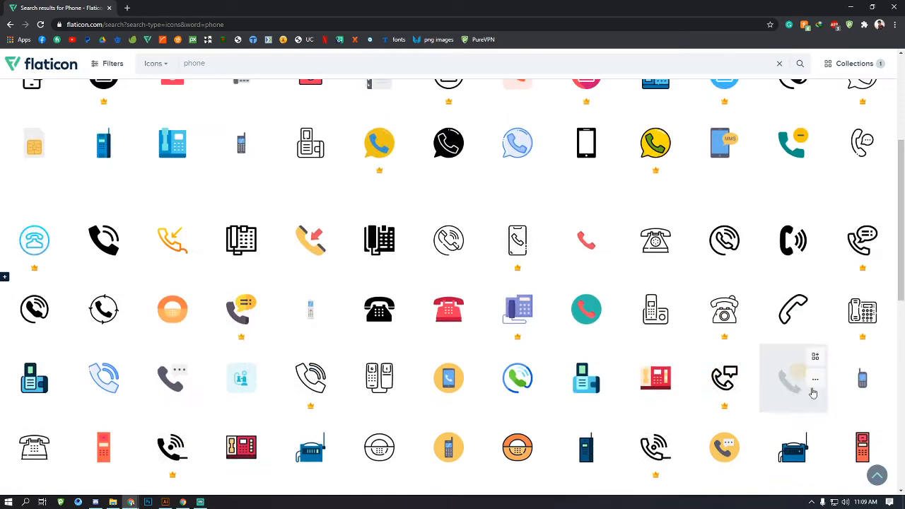
pyautogui.scroll(-3, 82, 168)
pyautogui.scroll(1, 82, 168)
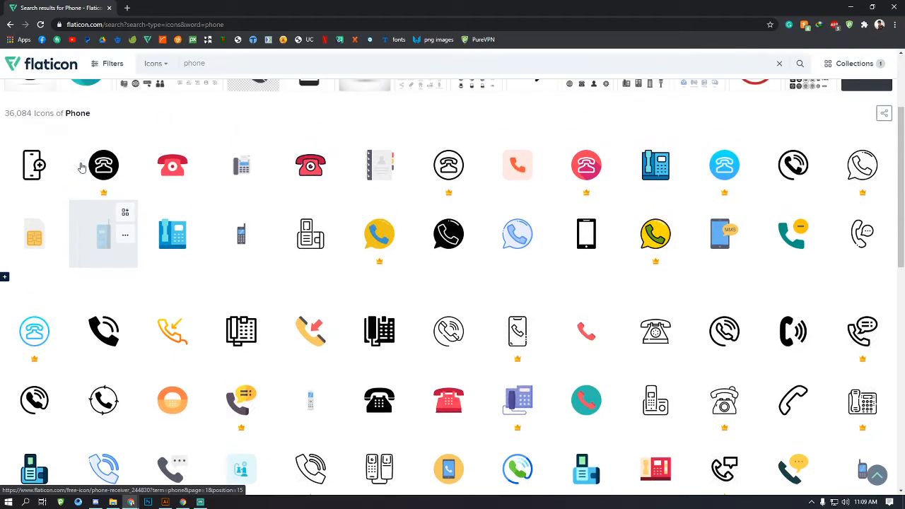
pyautogui.scroll(-7, 548, 259)
pyautogui.scroll(7, 499, 300)
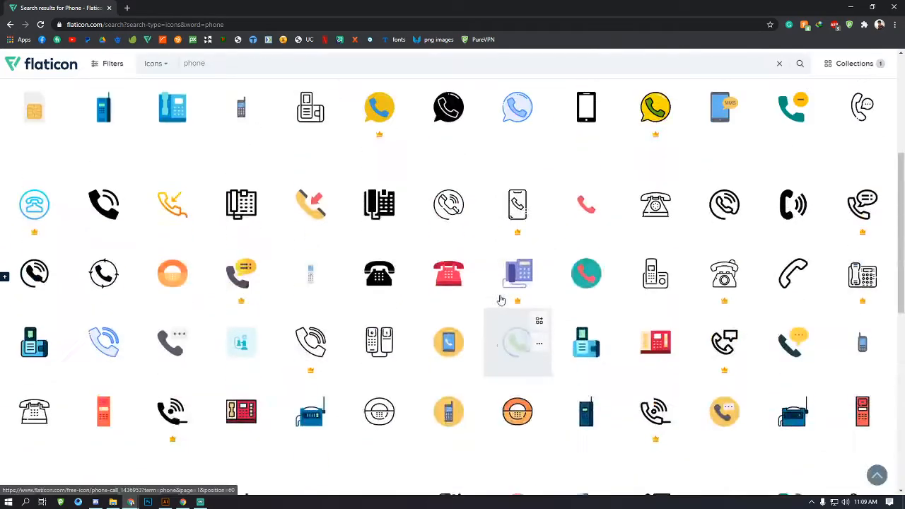
pyautogui.scroll(-4, 499, 300)
pyautogui.scroll(-2, 500, 300)
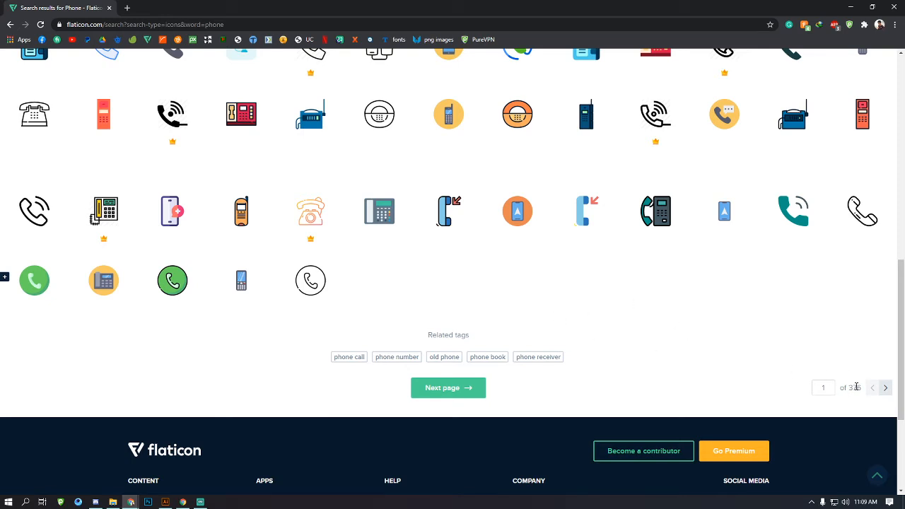
pyautogui.moveTo(849, 387)
pyautogui.mouseDown()
pyautogui.moveTo(863, 389)
pyautogui.moveTo(854, 388)
pyautogui.mouseUp()
pyautogui.click(861, 387)
pyautogui.scroll(15, 615, 339)
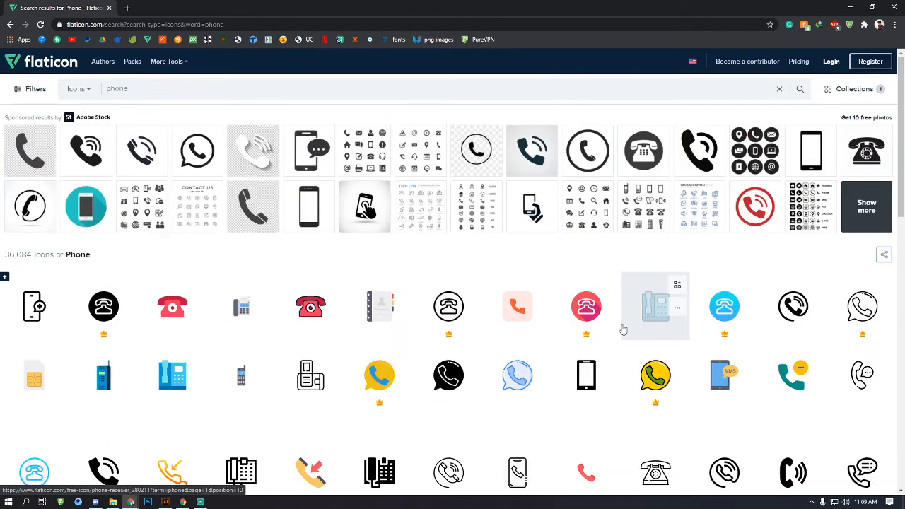
# Inspect the crown markers under the phone icons, view the blue round telephone icon's details and close them again.
pyautogui.scroll(-2, 505, 230)
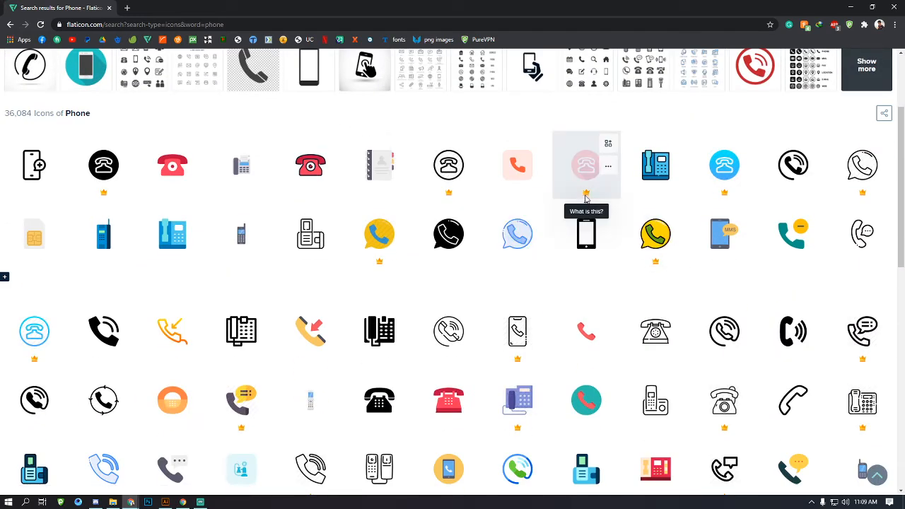
pyautogui.scroll(5, 587, 198)
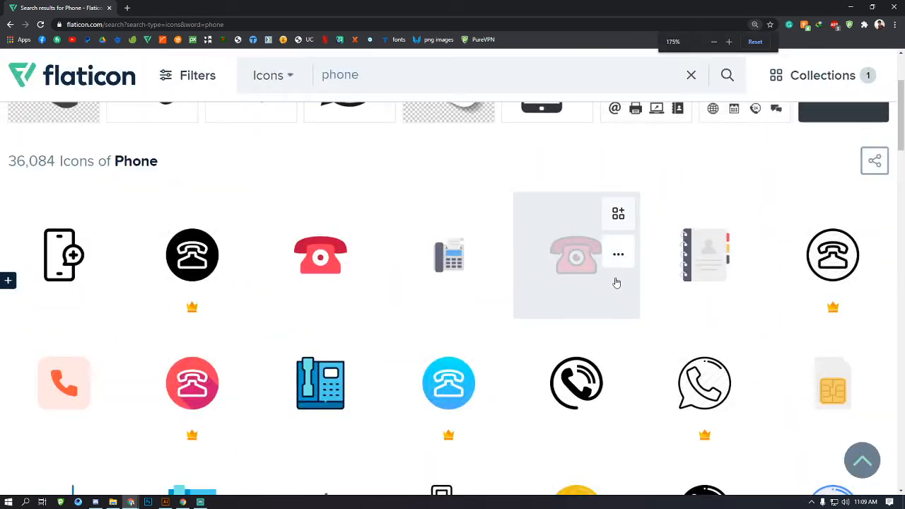
pyautogui.scroll(-1, 476, 427)
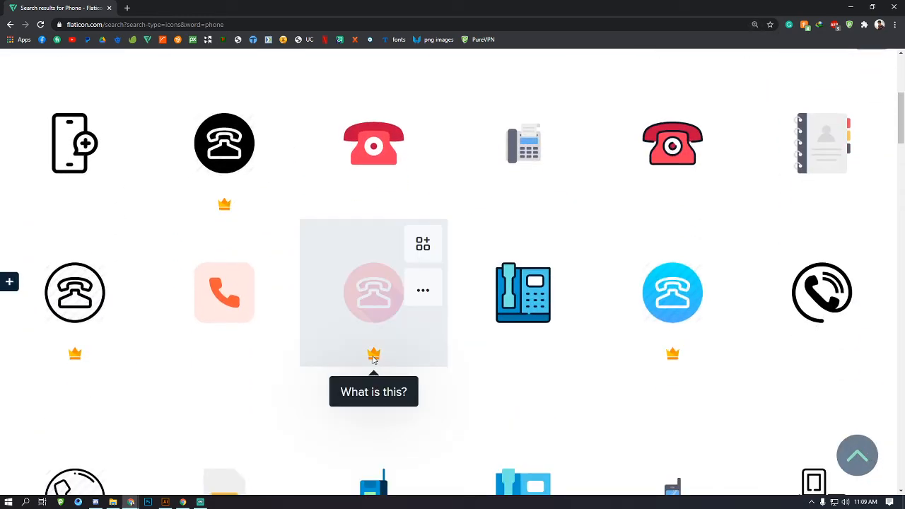
pyautogui.click(695, 298)
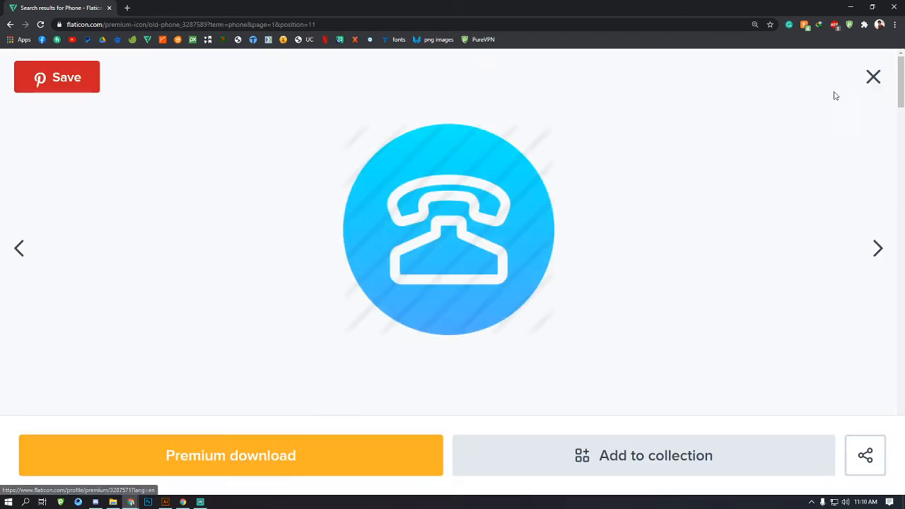
pyautogui.click(874, 76)
# Compare the free and crown-marked phone icons on this results page and go to the next page of results.
pyautogui.hotkey('ctrl', '-')
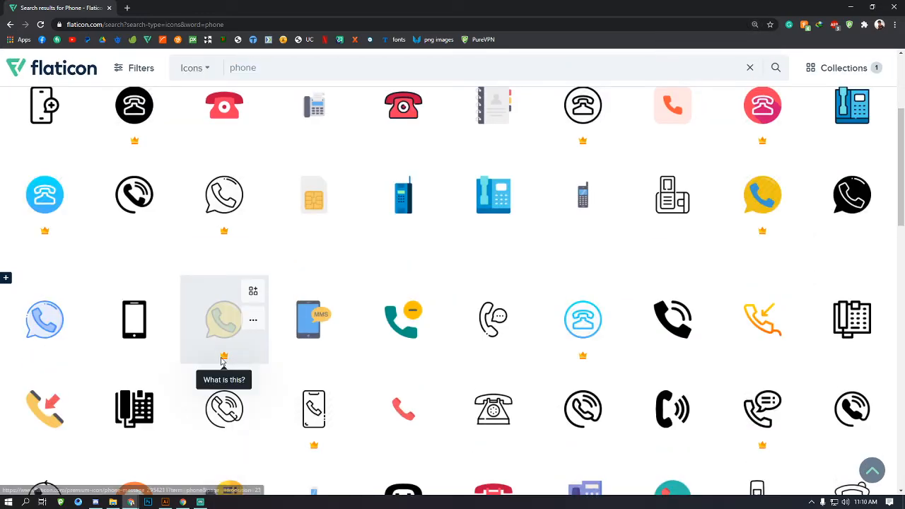
pyautogui.hotkey('ctrl', '-')
pyautogui.hotkey('ctrl', '-')
pyautogui.hotkey('ctrl', '-')
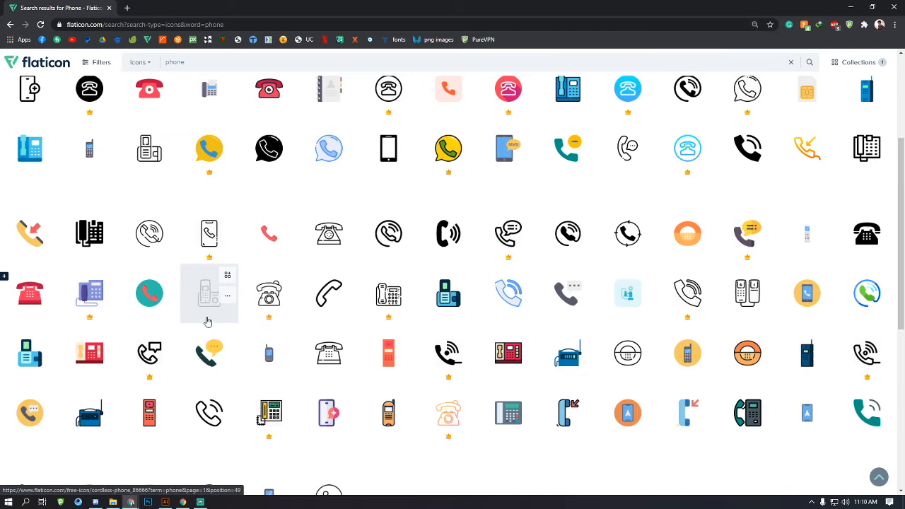
pyautogui.scroll(1, 546, 224)
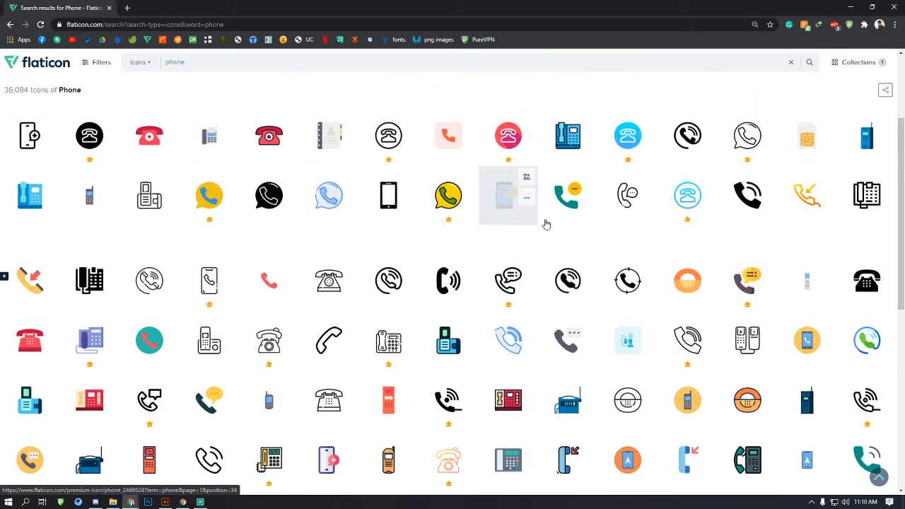
pyautogui.scroll(1, 513, 229)
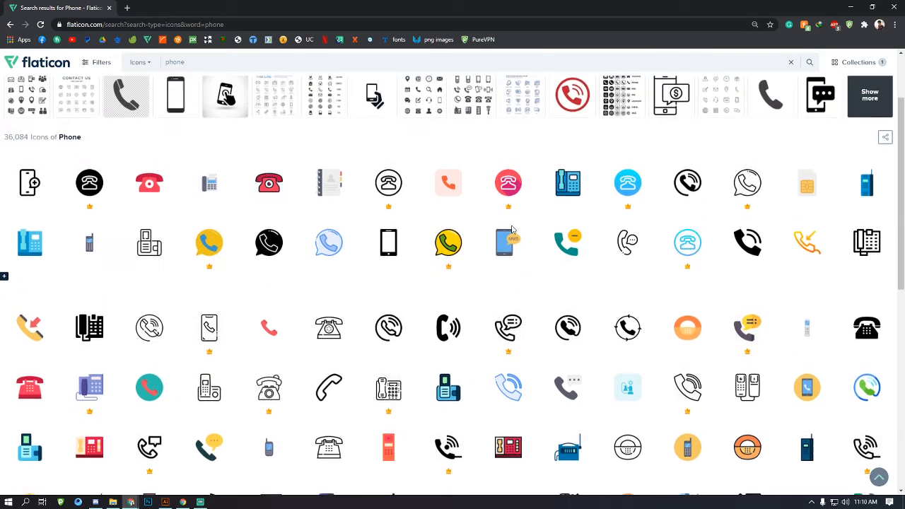
pyautogui.scroll(-3, 707, 254)
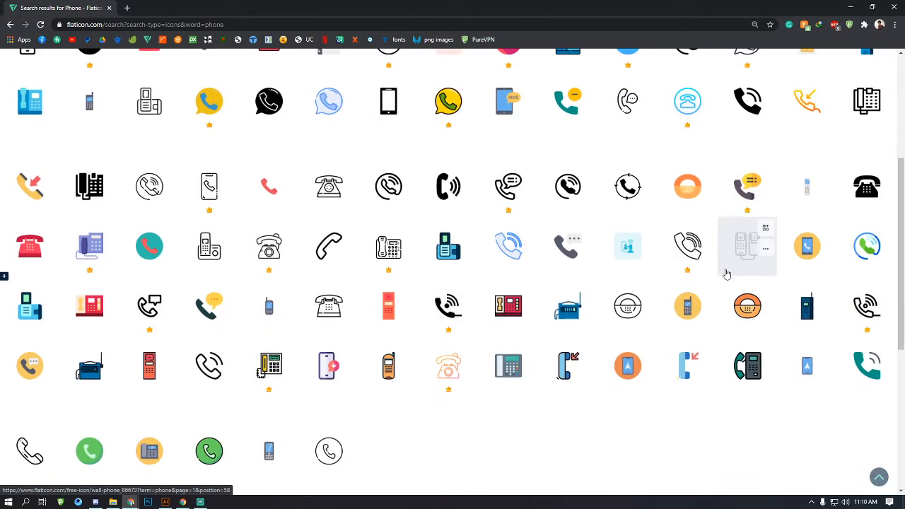
pyautogui.scroll(1, 778, 219)
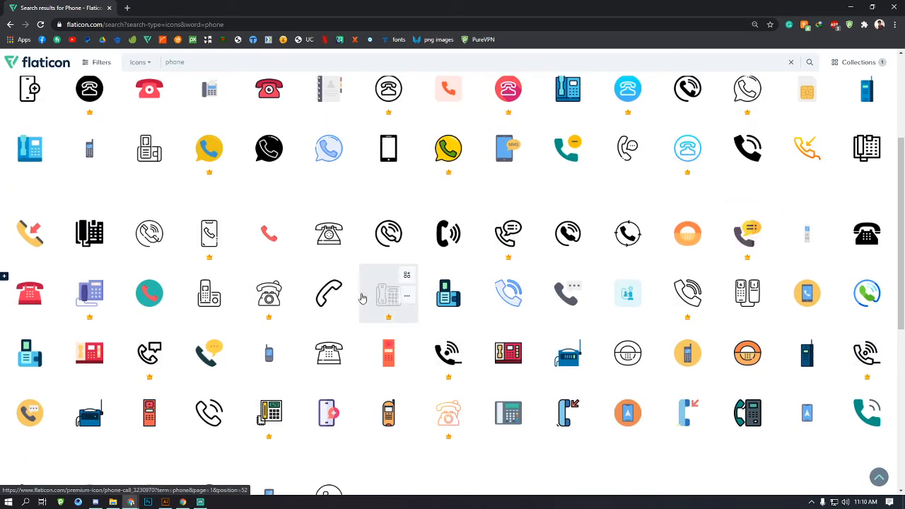
pyautogui.scroll(-1, 362, 298)
pyautogui.scroll(3, 90, 361)
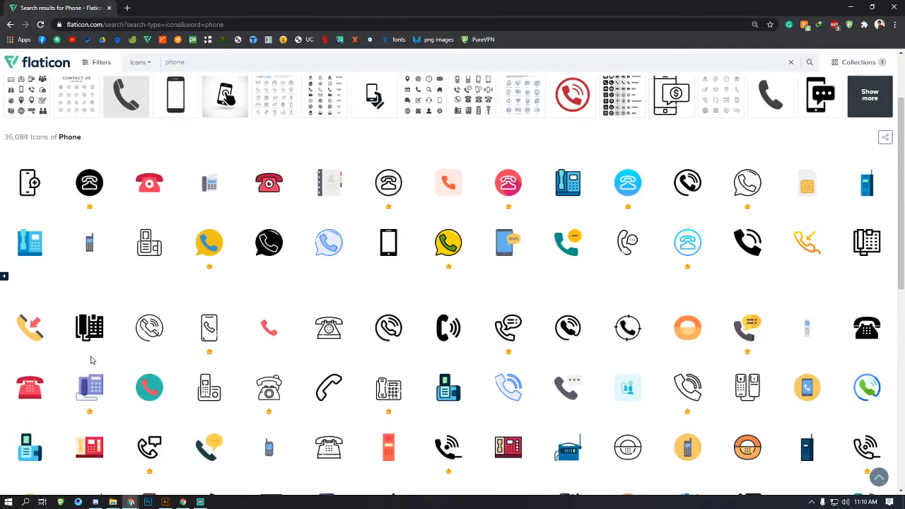
pyautogui.scroll(-5, 117, 332)
pyautogui.click(469, 407)
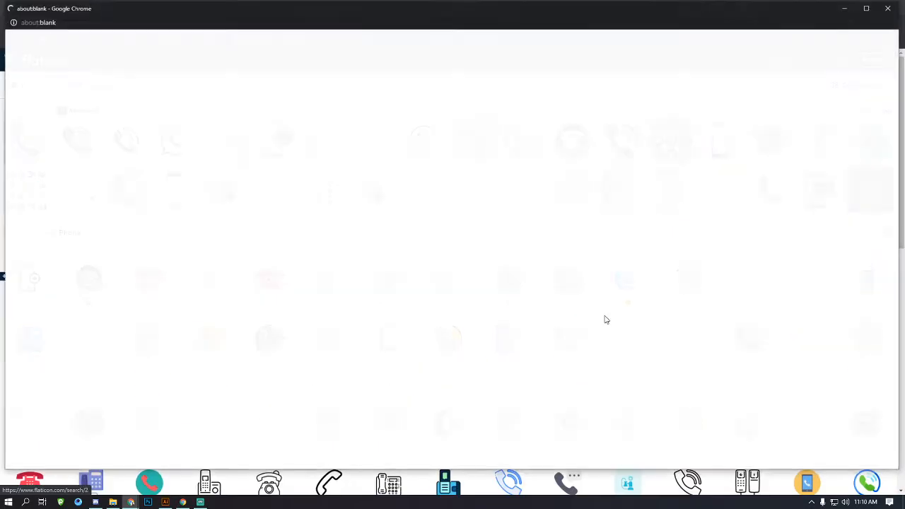
# Close the pop-up window, look through this page of phone icons and download the black round phone icon as SVG.
pyautogui.click(887, 8)
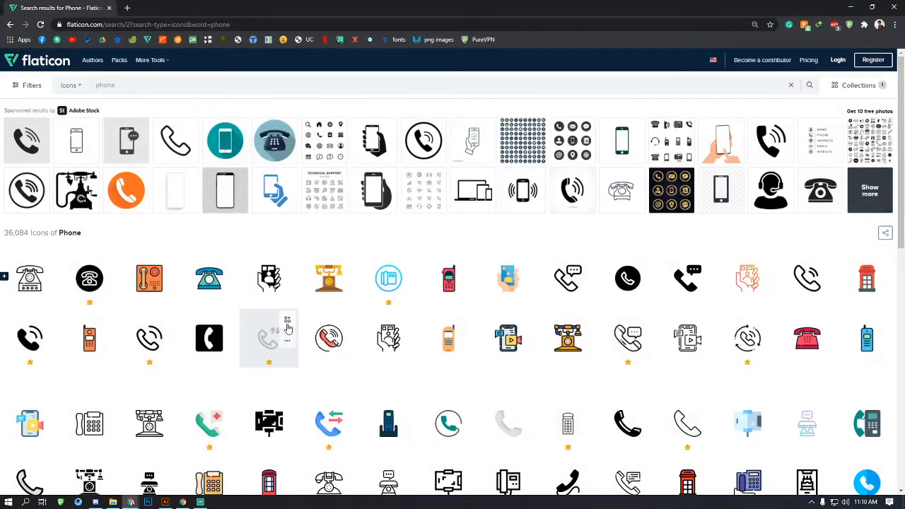
pyautogui.scroll(-2, 288, 327)
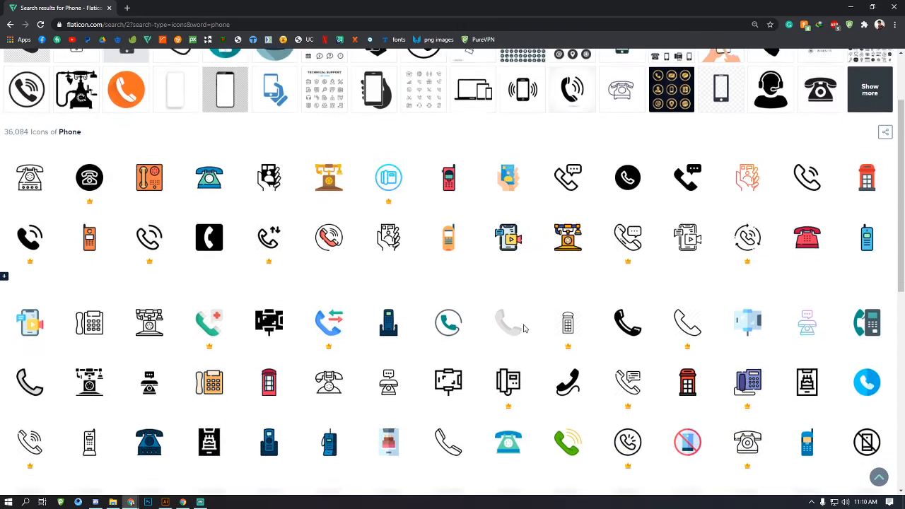
pyautogui.scroll(-3, 524, 327)
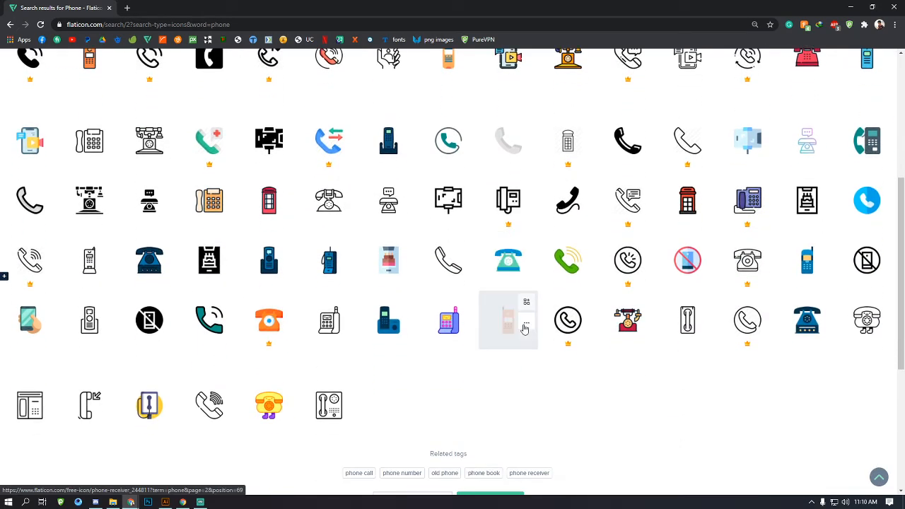
pyautogui.scroll(3, 523, 327)
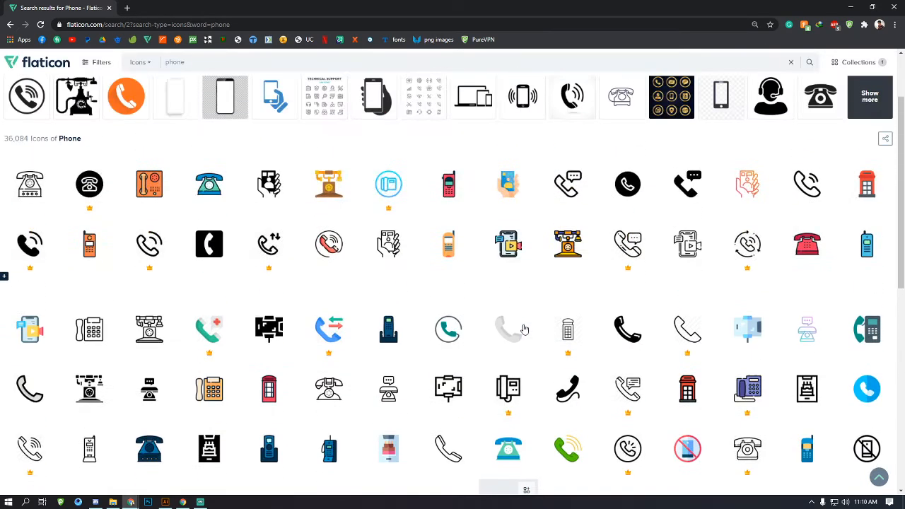
pyautogui.click(612, 204)
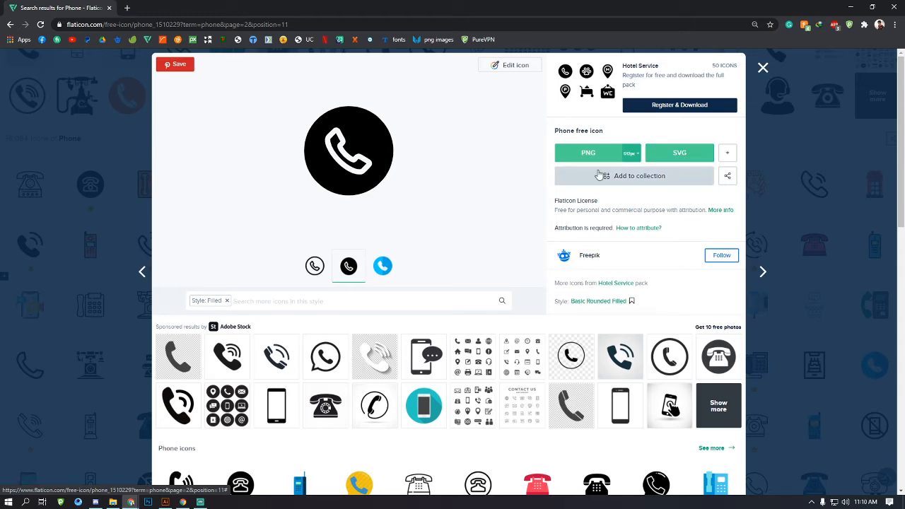
pyautogui.click(679, 153)
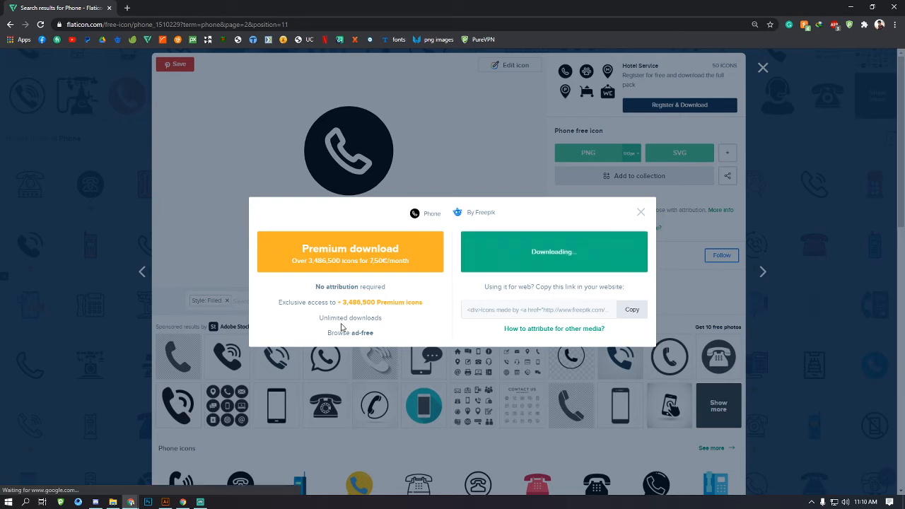
# Open the Downloads folder and delete the archive and four Sweet Creamy font files, keeping the phone file.
pyautogui.click(113, 502)
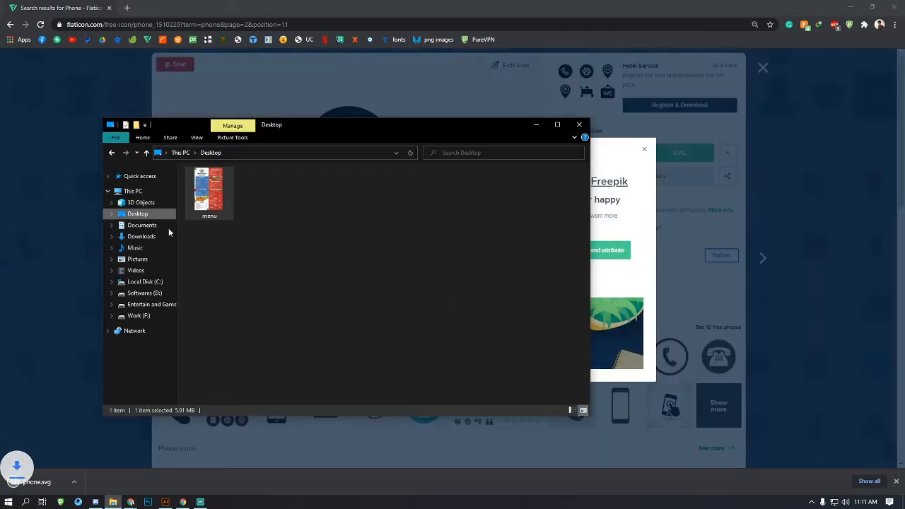
pyautogui.click(158, 236)
pyautogui.moveTo(281, 243); pyautogui.dragTo(467, 206)
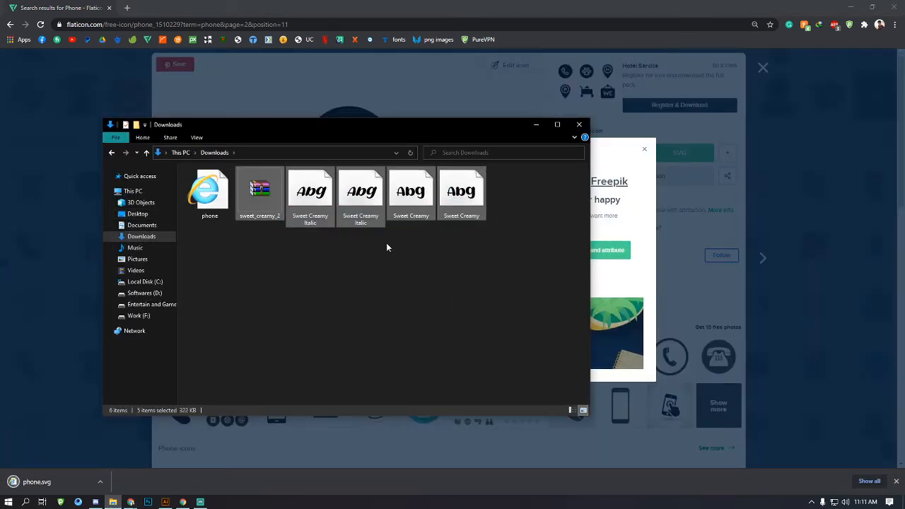
pyautogui.press('Delete')
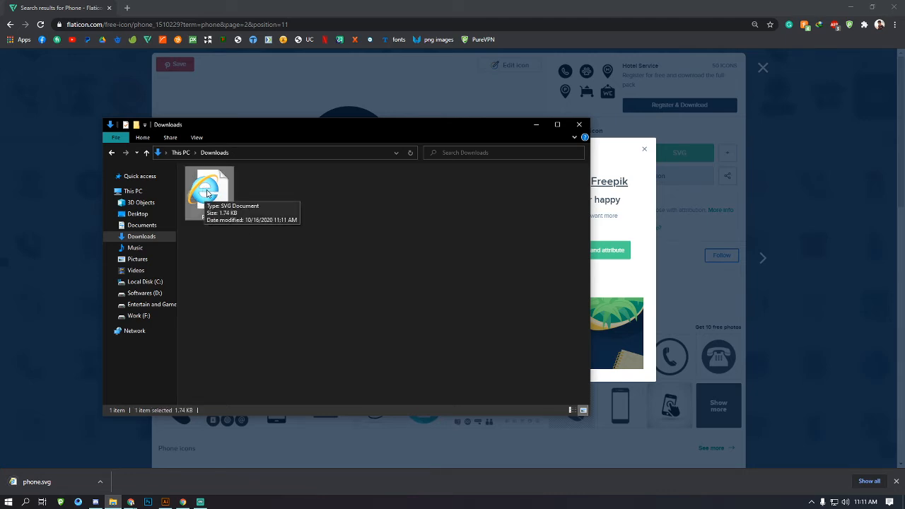
pyautogui.click(281, 258)
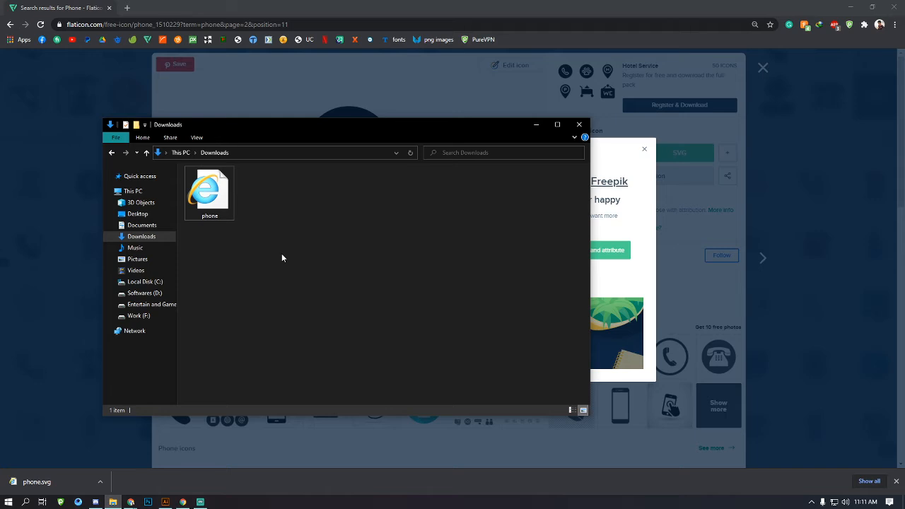
# Check the downloaded phone file's properties, close them and open phone.svg as a document in Illustrator.
pyautogui.click(210, 206)
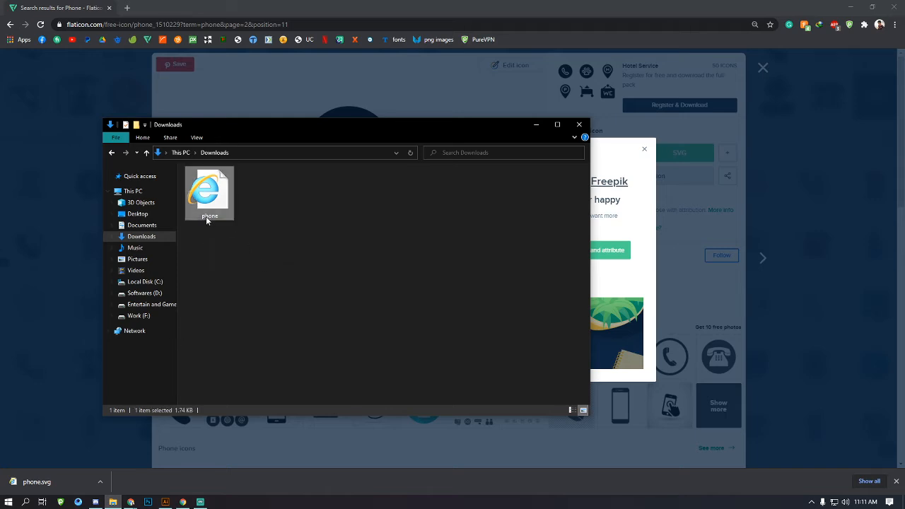
pyautogui.rightClick(206, 220)
pyautogui.click(242, 436)
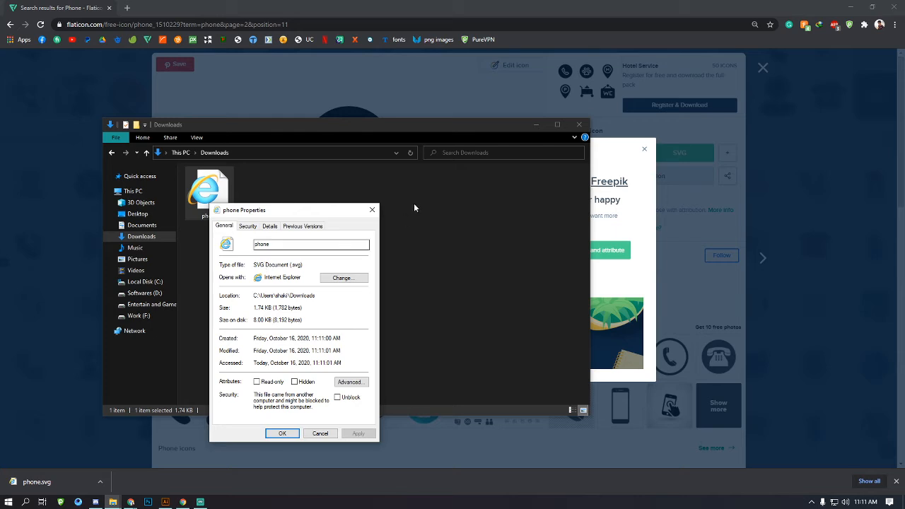
pyautogui.click(374, 211)
pyautogui.moveTo(367, 126); pyautogui.dragTo(518, 114)
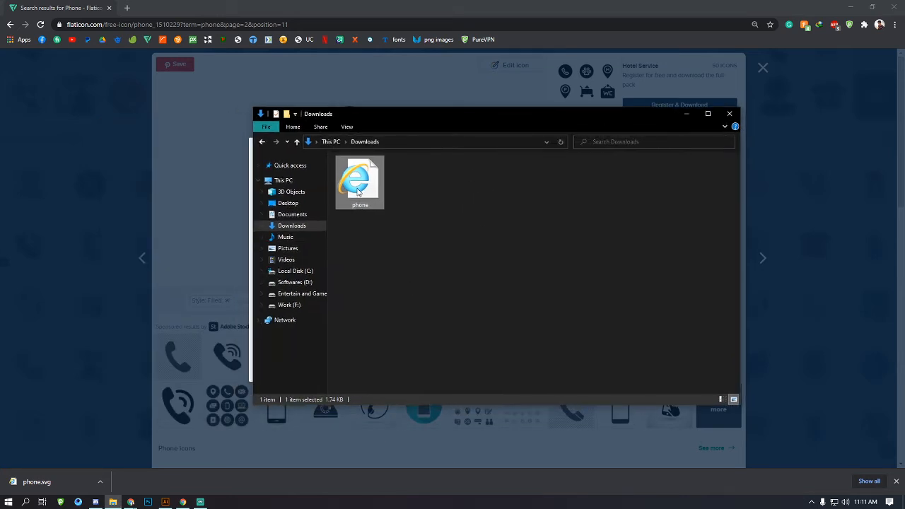
pyautogui.moveTo(358, 192); pyautogui.dragTo(311, 39)
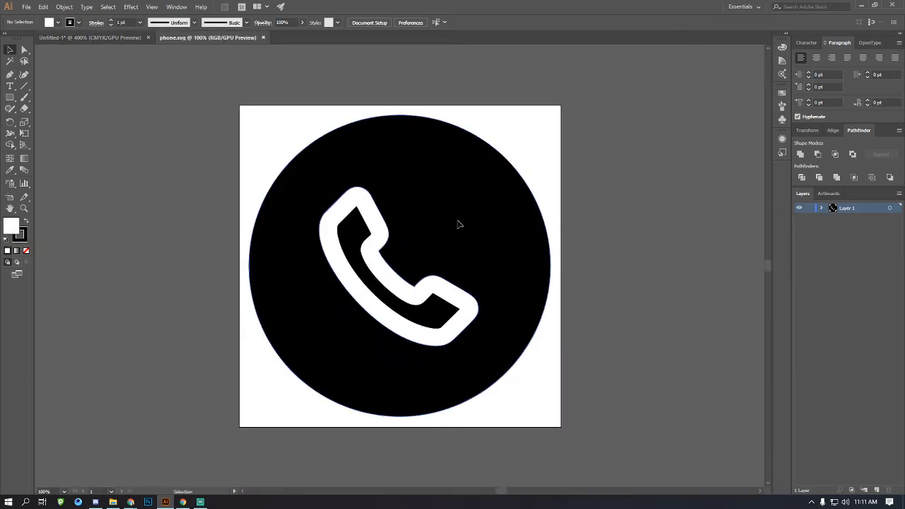
# Try moving the icon's circle and handset shapes separately, undoing each move.
pyautogui.moveTo(467, 240); pyautogui.dragTo(558, 208)
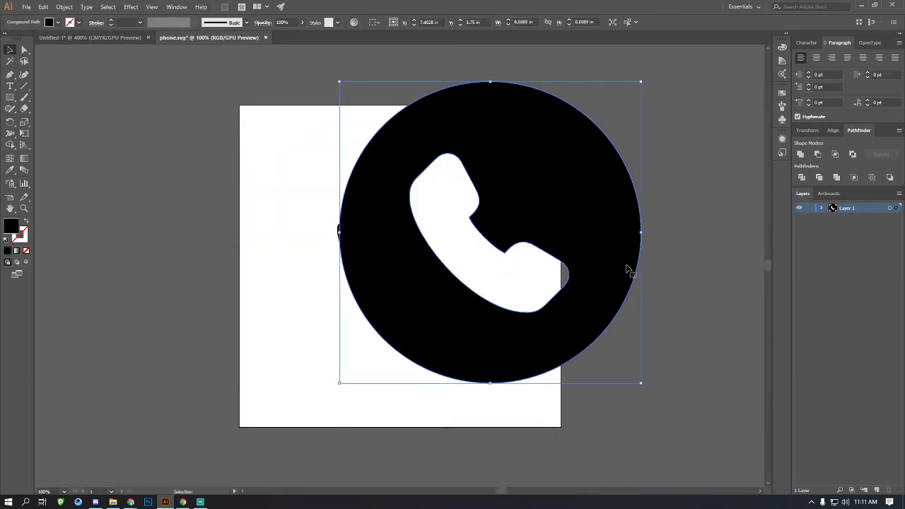
pyautogui.hotkey('ctrl', 'z')
pyautogui.click(657, 252)
pyautogui.moveTo(441, 311); pyautogui.dragTo(634, 236)
pyautogui.hotkey('ctrl', 'z')
pyautogui.moveTo(458, 256); pyautogui.dragTo(624, 183)
pyautogui.hotkey('ctrl', 'z')
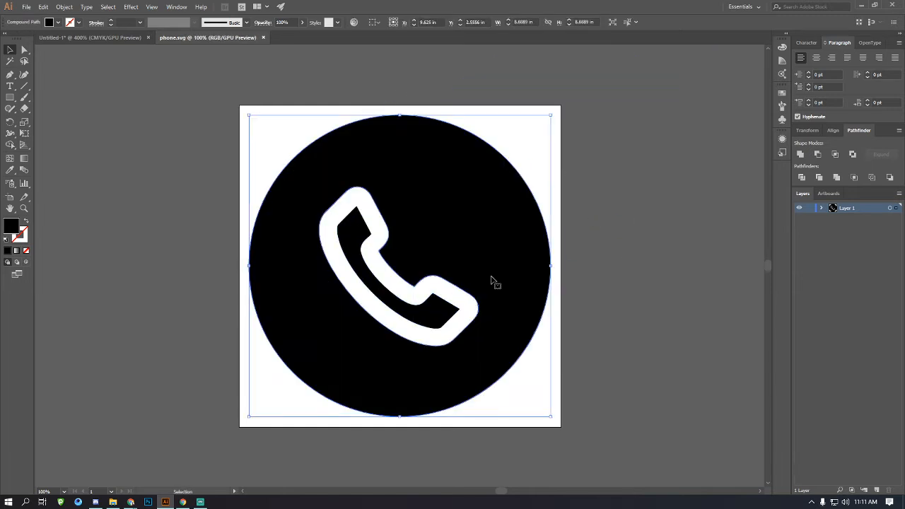
# Group all the parts of the phone icon and move it around as one object.
pyautogui.moveTo(657, 350); pyautogui.dragTo(195, 208)
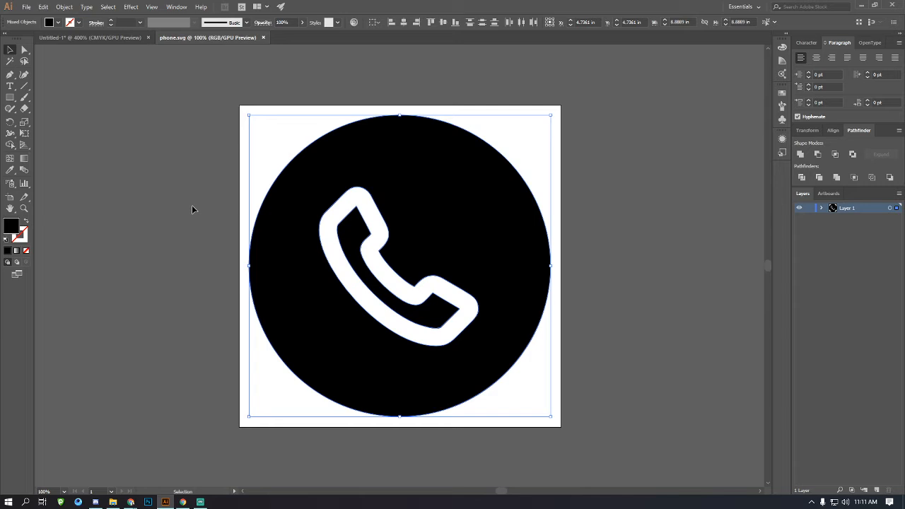
pyautogui.hotkey('ctrl', '8')
pyautogui.click(182, 214)
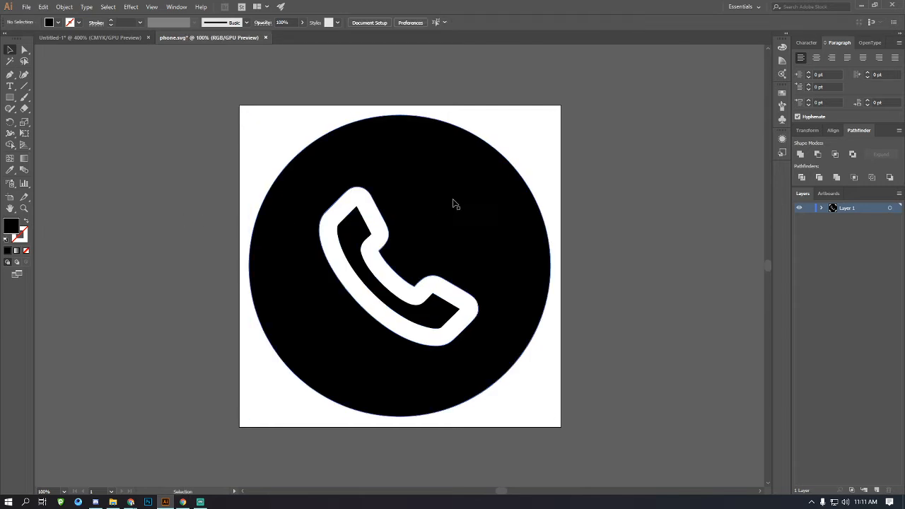
pyautogui.moveTo(455, 202)
pyautogui.mouseDown()
pyautogui.moveTo(477, 250)
pyautogui.moveTo(368, 179)
pyautogui.moveTo(257, 155)
pyautogui.moveTo(422, 191)
pyautogui.mouseUp()
pyautogui.moveTo(464, 233); pyautogui.dragTo(410, 164)
pyautogui.moveTo(359, 151)
pyautogui.mouseDown()
pyautogui.moveTo(469, 209)
pyautogui.moveTo(403, 297)
pyautogui.mouseUp()
pyautogui.moveTo(346, 273); pyautogui.dragTo(473, 240)
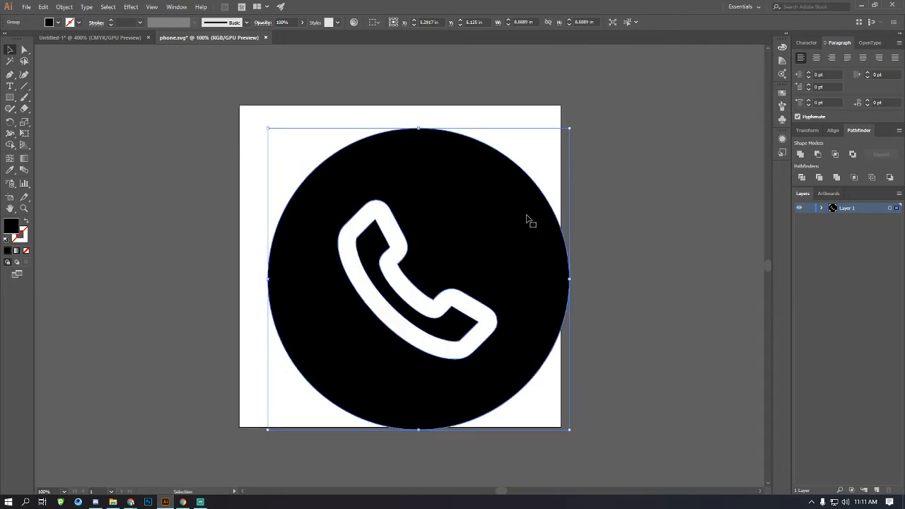
pyautogui.moveTo(481, 208)
pyautogui.mouseDown()
pyautogui.moveTo(398, 162)
pyautogui.moveTo(466, 202)
pyautogui.moveTo(491, 194)
pyautogui.mouseUp()
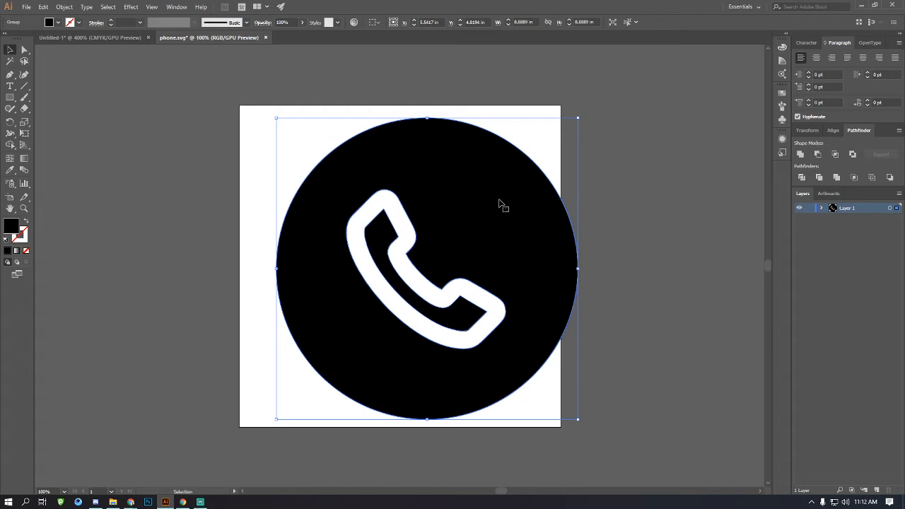
# Transfer the grouped phone icon to the Untitled-1 business card document and scale it down proportionally to about 11 mm.
pyautogui.moveTo(483, 196); pyautogui.dragTo(453, 273)
pyautogui.keyDown('ctrl'); pyautogui.keyDown('alt'); pyautogui.click(393, 292); pyautogui.keyUp('alt'); pyautogui.keyUp('ctrl')
pyautogui.keyDown('ctrl'); pyautogui.keyDown('alt'); pyautogui.click(394, 292); pyautogui.keyUp('alt'); pyautogui.keyUp('ctrl')
pyautogui.keyDown('ctrl'); pyautogui.keyDown('alt'); pyautogui.click(393, 292); pyautogui.keyUp('alt'); pyautogui.keyUp('ctrl')
pyautogui.keyDown('ctrl'); pyautogui.keyDown('alt'); pyautogui.click(393, 292); pyautogui.keyUp('alt'); pyautogui.keyUp('ctrl')
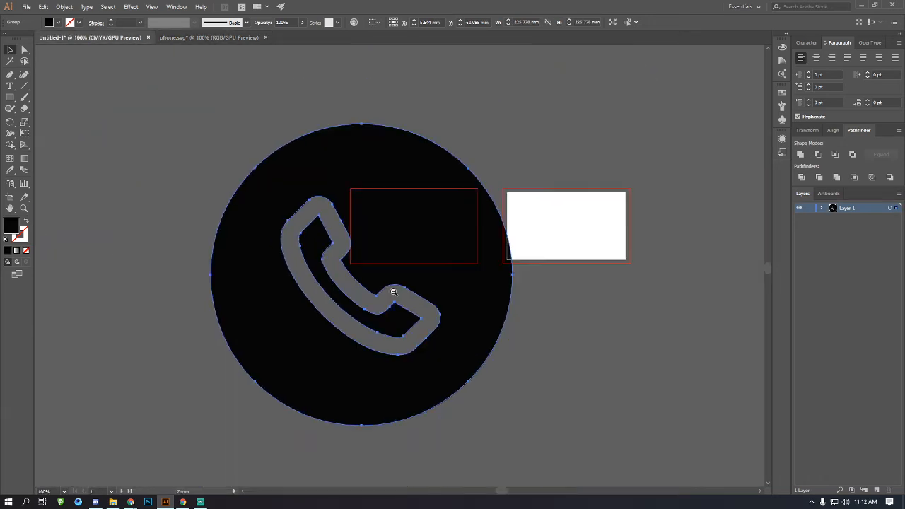
pyautogui.keyDown('ctrl'); pyautogui.keyDown('alt'); pyautogui.click(394, 292); pyautogui.keyUp('alt'); pyautogui.keyUp('ctrl')
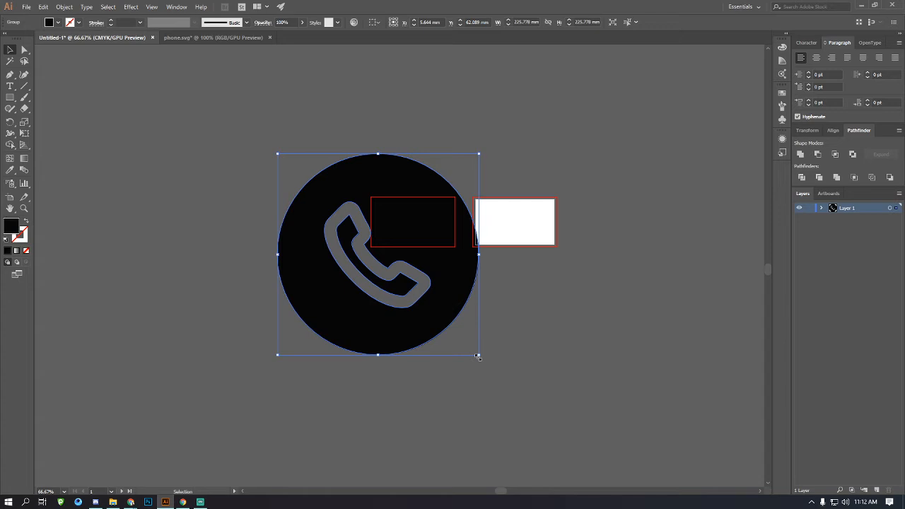
pyautogui.moveTo(478, 357); pyautogui.dragTo(287, 165)
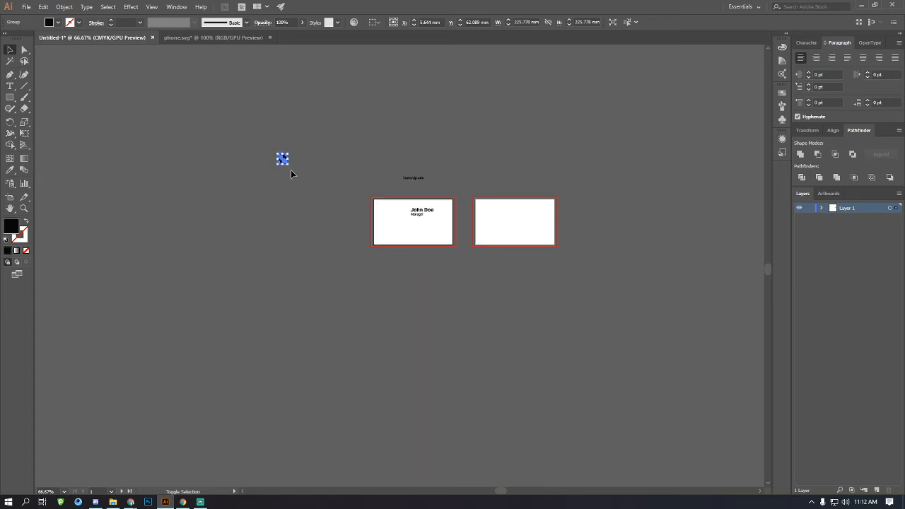
# Place the phone icon on the front card beside the job title and scale it proportionally to about 2.4 mm.
pyautogui.click(352, 261)
pyautogui.moveTo(356, 215); pyautogui.dragTo(483, 270)
pyautogui.moveTo(179, 83); pyautogui.dragTo(601, 308)
pyautogui.scroll(-1, 553, 314)
pyautogui.hscroll(5, 539, 309)
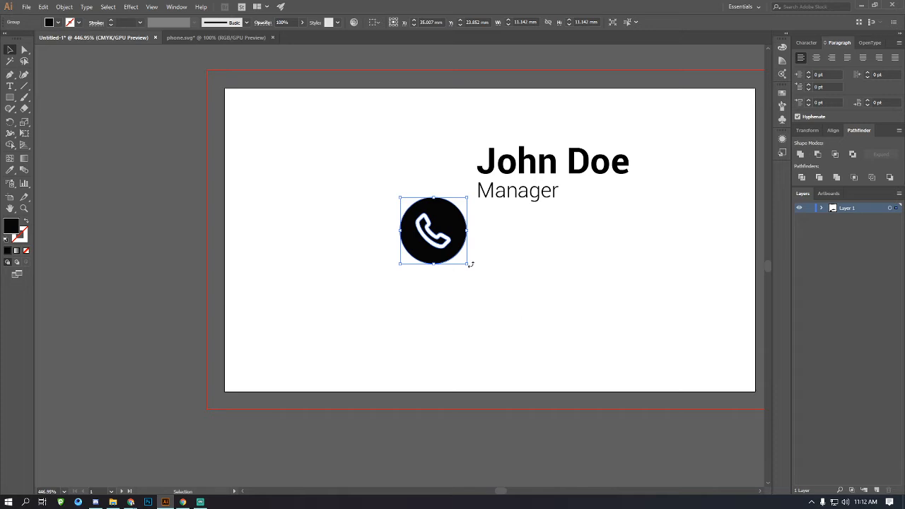
pyautogui.moveTo(469, 265); pyautogui.dragTo(415, 211)
pyautogui.scroll(1, 442, 233)
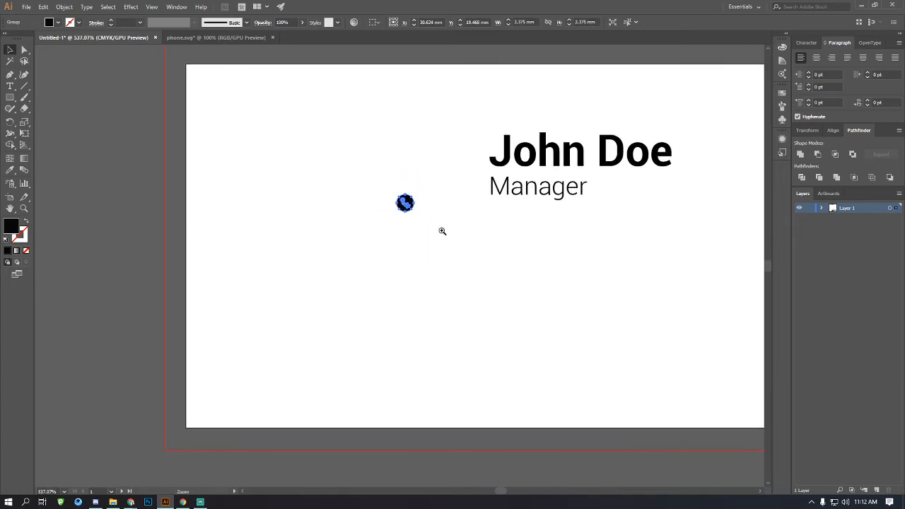
pyautogui.click(441, 233)
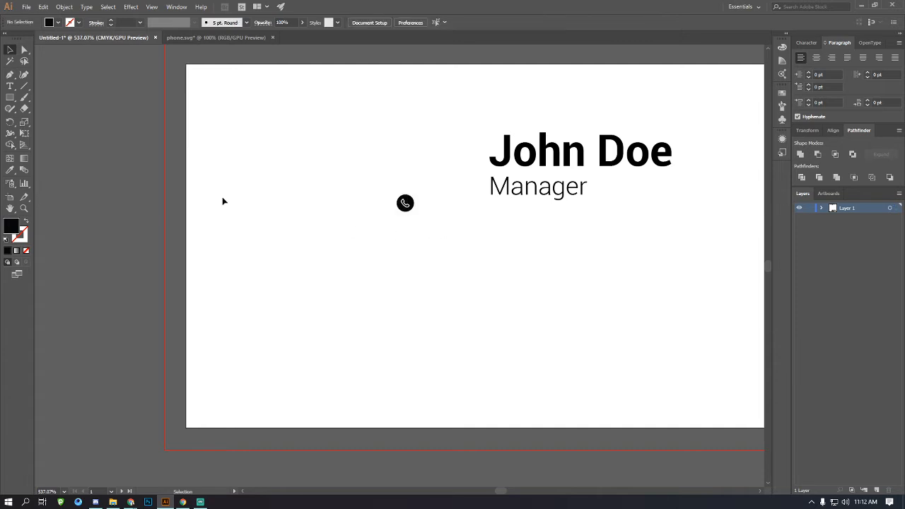
pyautogui.scroll(2, 182, 185)
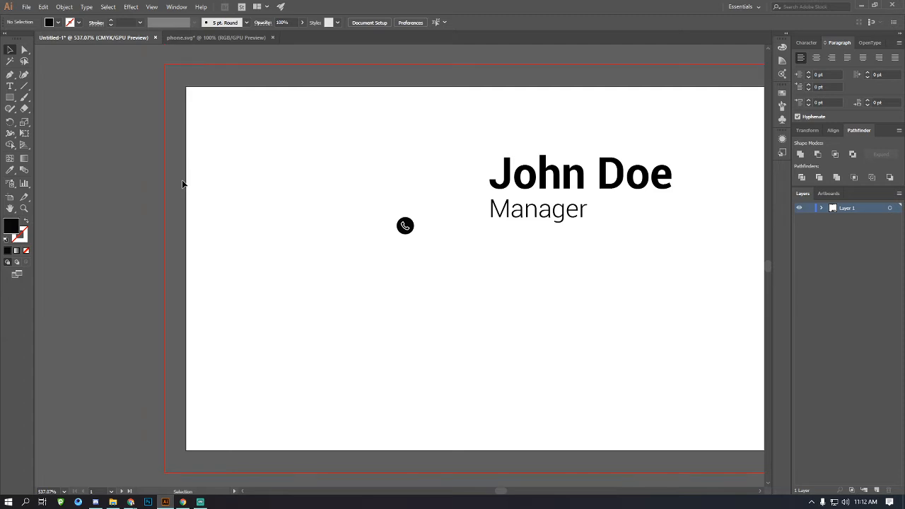
pyautogui.hscroll(4, 182, 186)
pyautogui.hscroll(1, 180, 196)
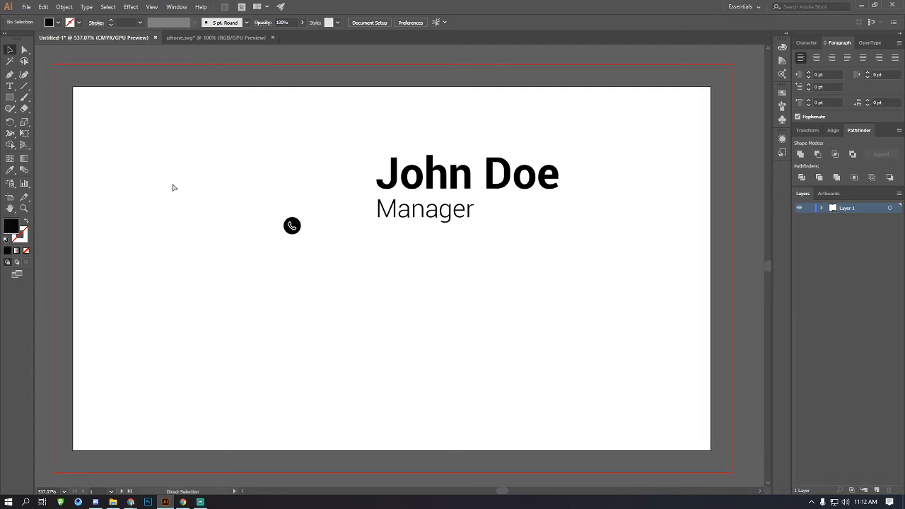
pyautogui.hscroll(-1, 173, 187)
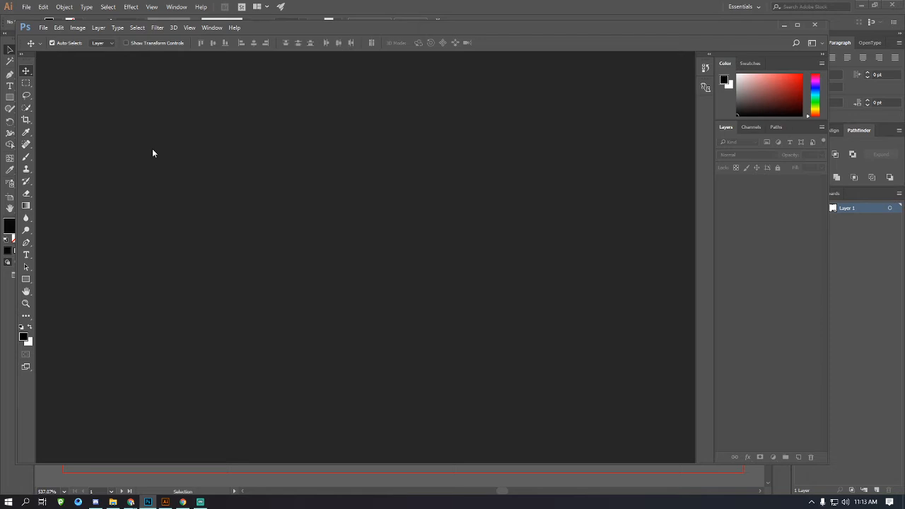
pyautogui.click(403, 5)
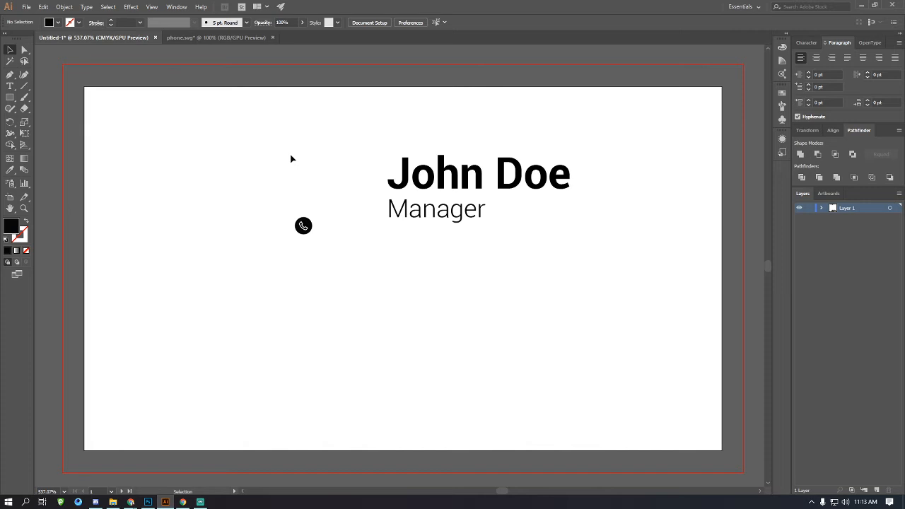
# Switch to Photoshop, create a new document 3.5 inches wide and 2 inches high, and return to Illustrator.
pyautogui.click(148, 503)
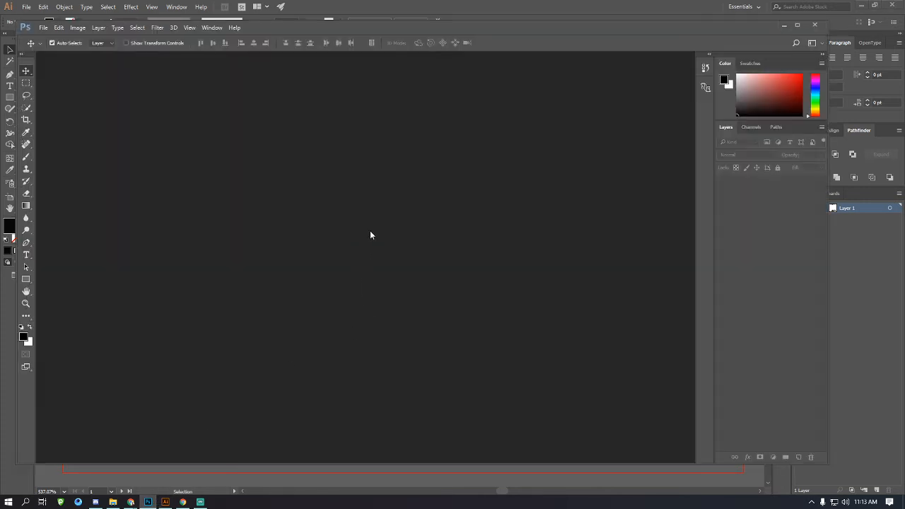
pyautogui.hotkey('ctrl', 'n')
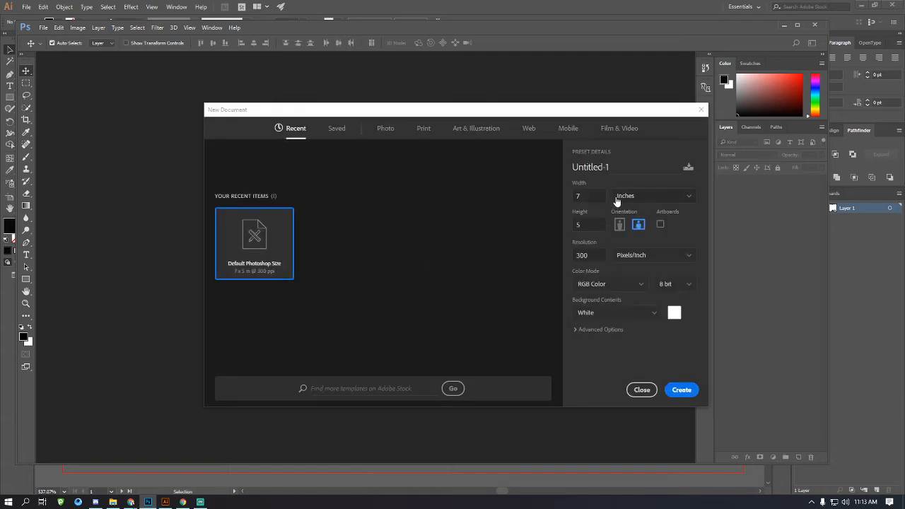
pyautogui.doubleClick(587, 196)
pyautogui.write('3.5')
pyautogui.press('Tab')
pyautogui.write('2')
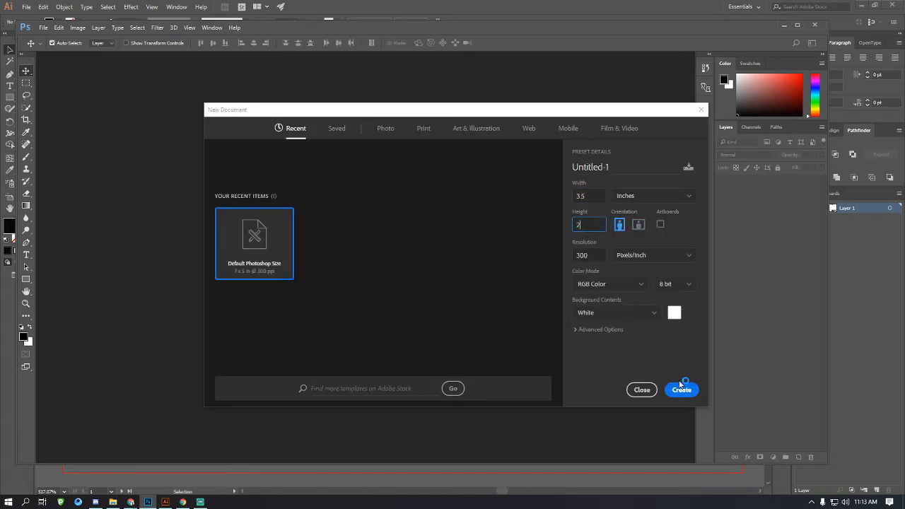
pyautogui.click(681, 388)
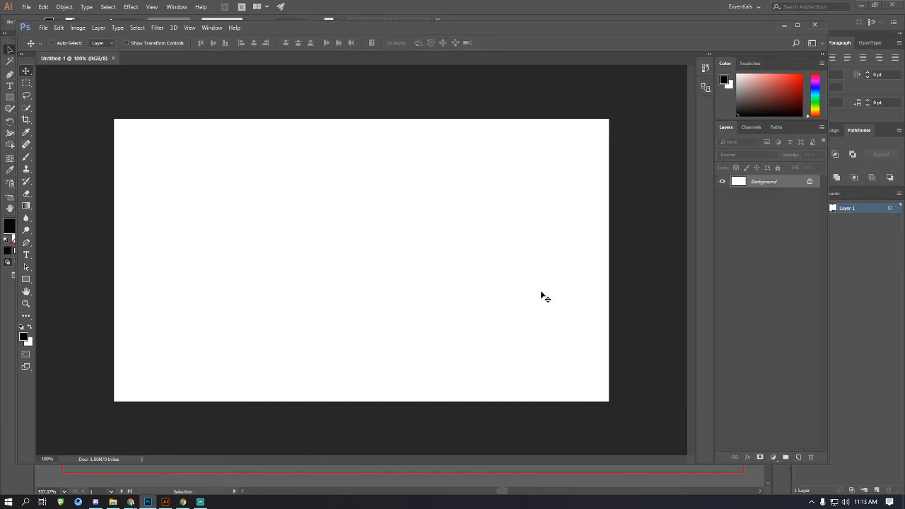
pyautogui.press('ctrl')
pyautogui.click(374, 5)
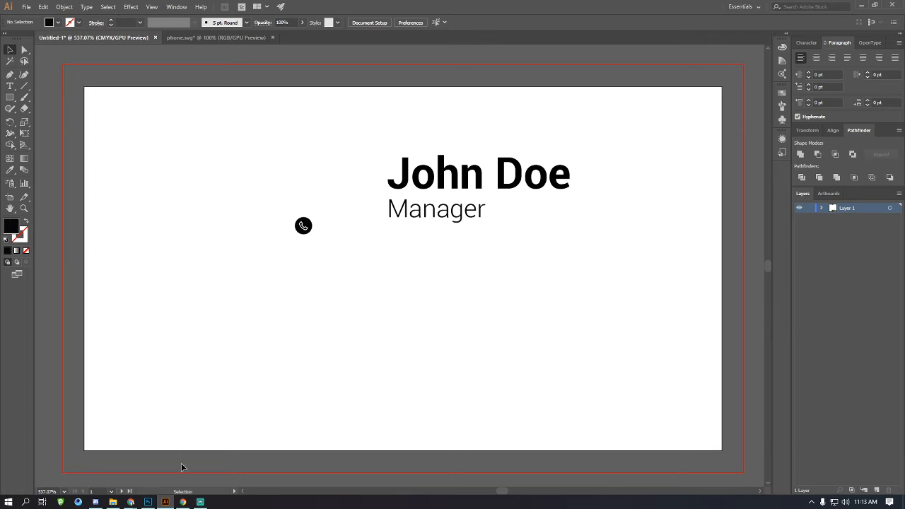
# Compare the blank Photoshop document with the Illustrator business card by switching back and forth between the two programs.
pyautogui.click(147, 502)
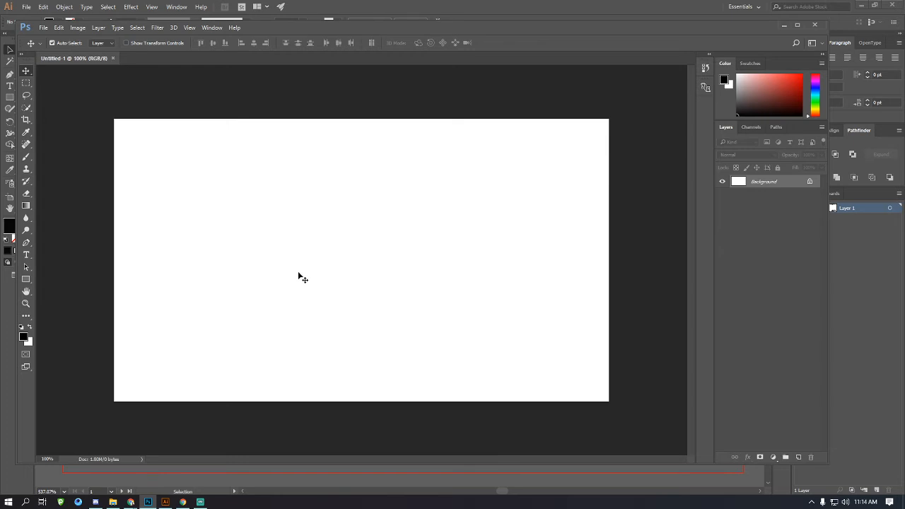
pyautogui.click(396, 3)
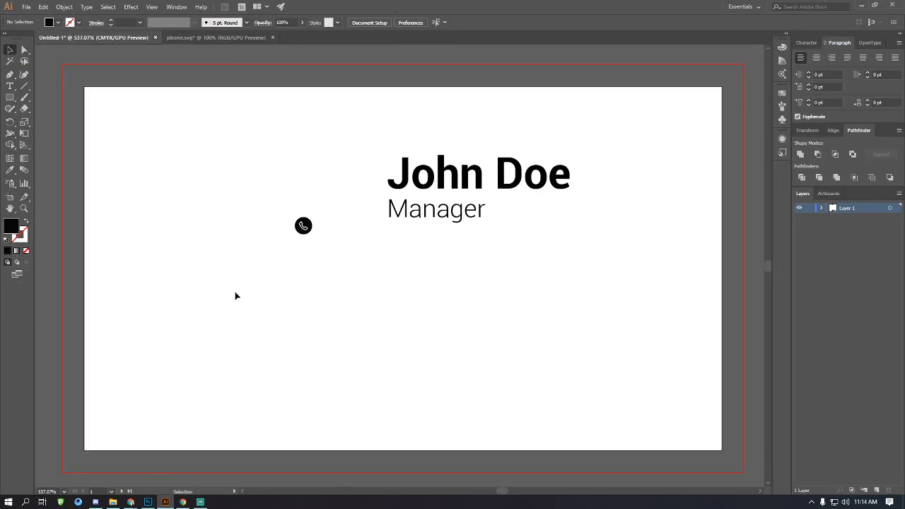
pyautogui.click(149, 501)
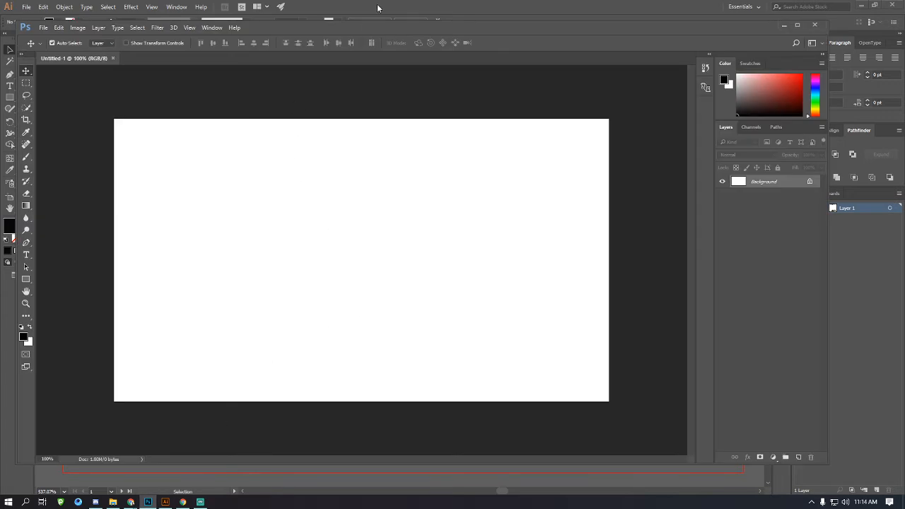
pyautogui.click(412, 7)
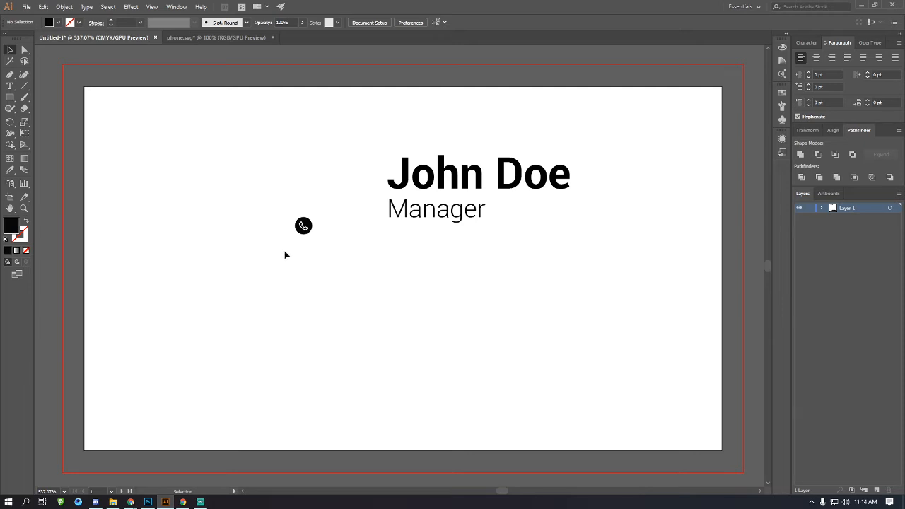
pyautogui.click(148, 502)
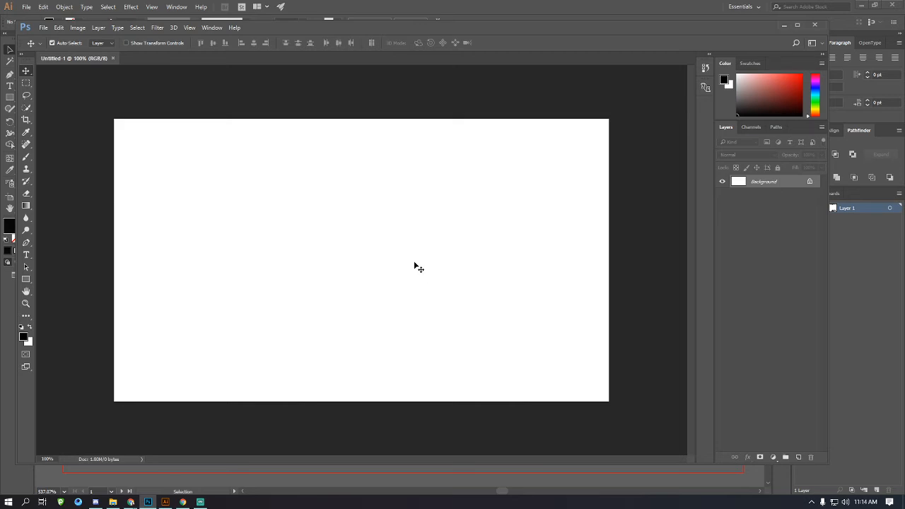
pyautogui.click(426, 3)
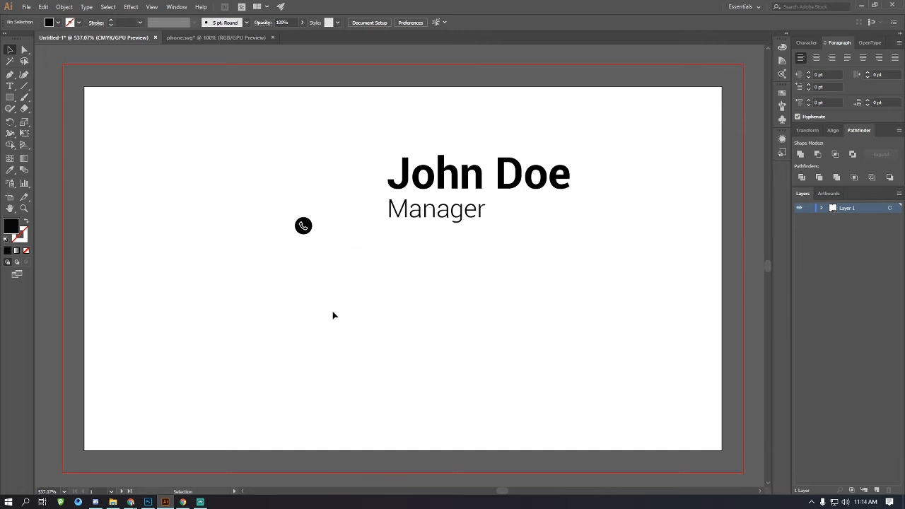
pyautogui.click(149, 502)
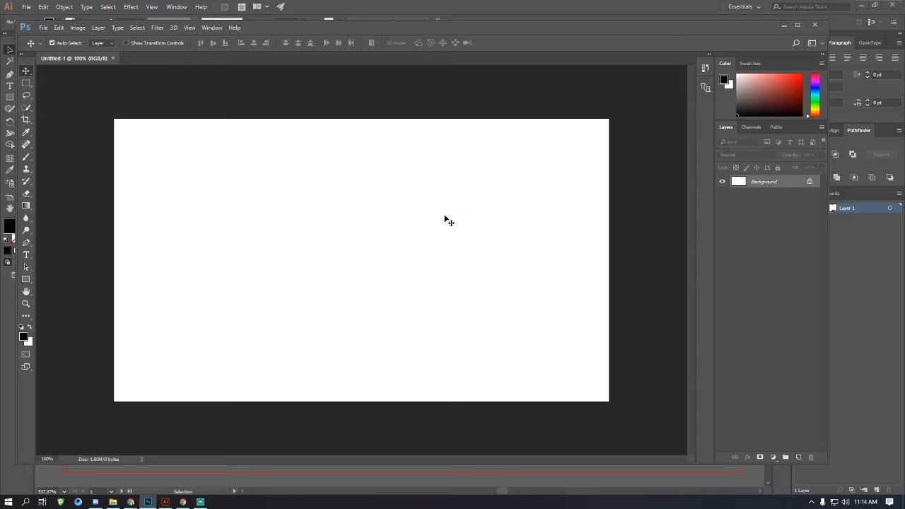
pyautogui.click(429, 10)
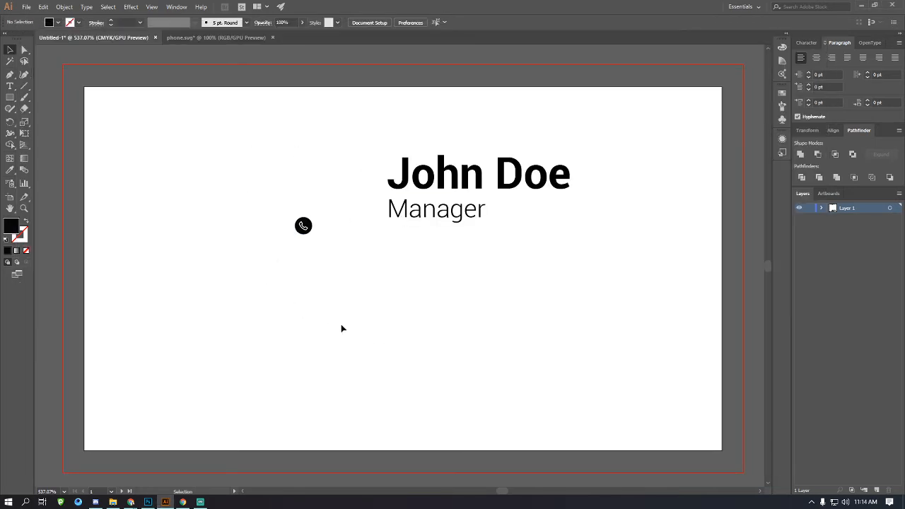
pyautogui.click(148, 503)
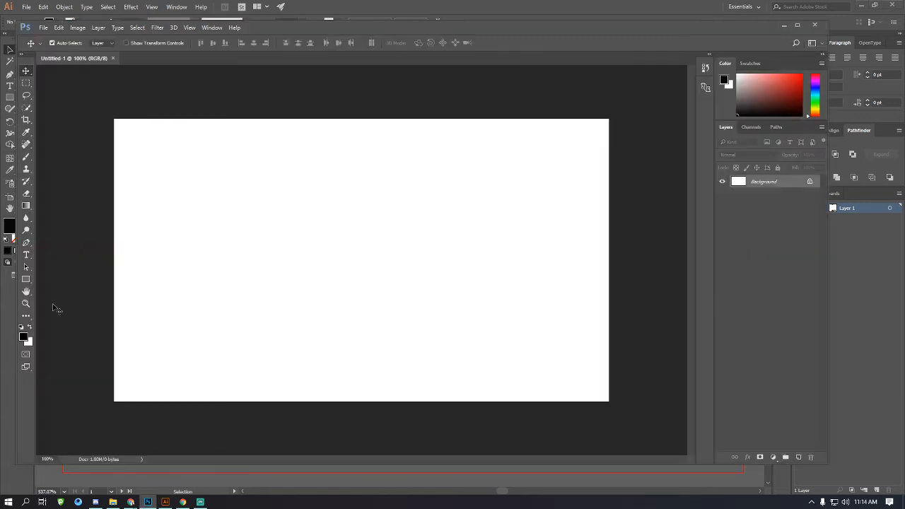
pyautogui.click(451, 5)
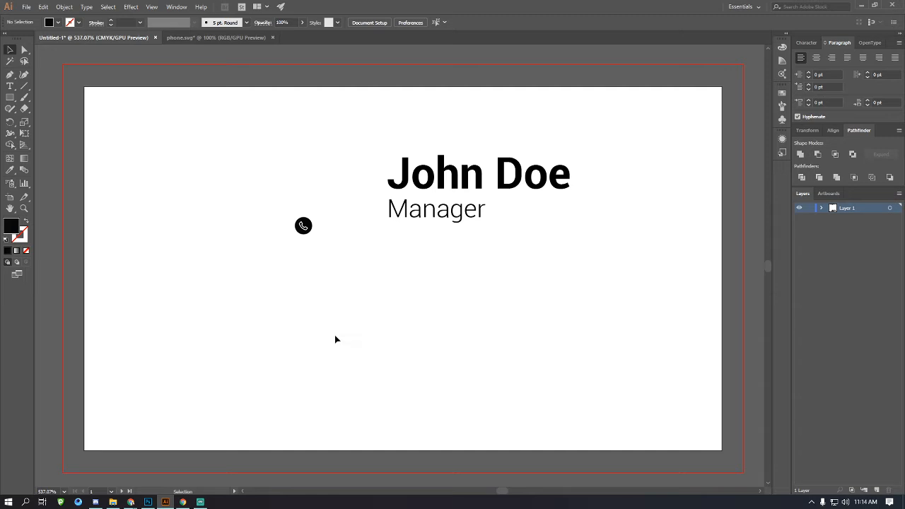
pyautogui.click(150, 503)
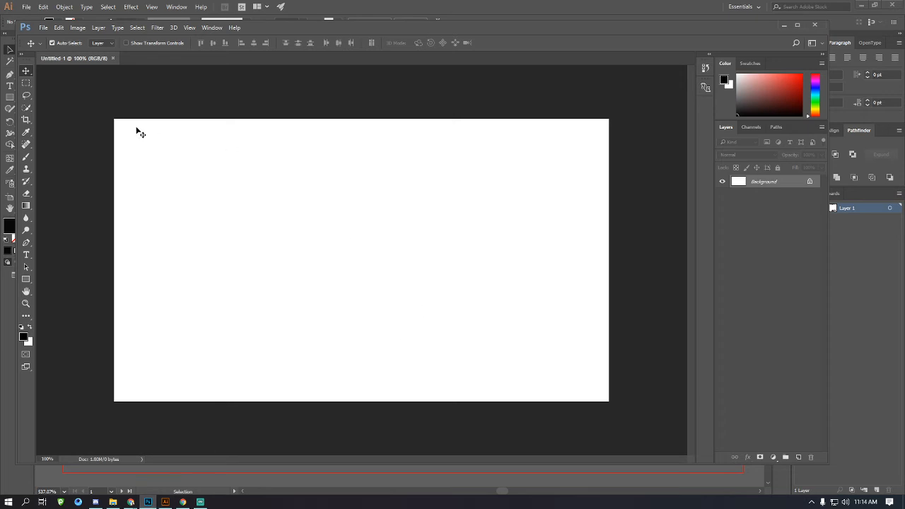
pyautogui.click(362, 9)
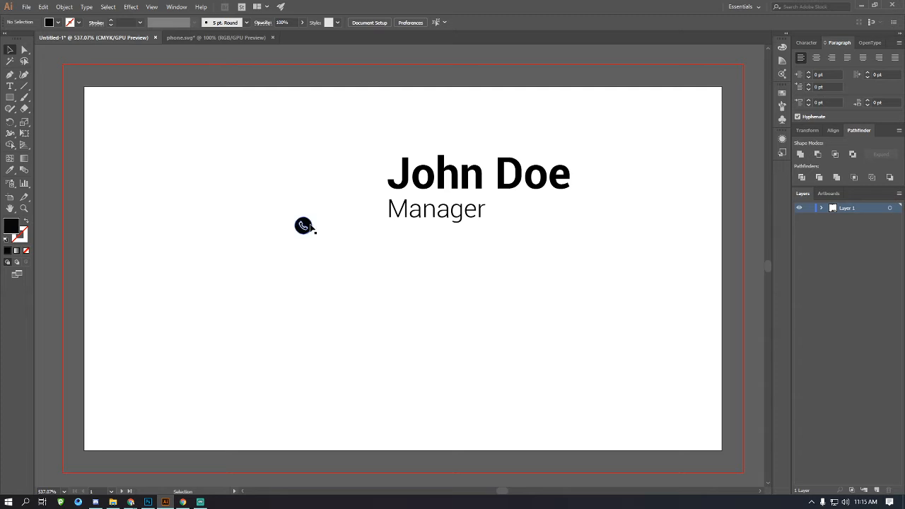
# Move the phone icon below the job title and shift the name and title text block slightly up and left.
pyautogui.moveTo(304, 226); pyautogui.dragTo(393, 267)
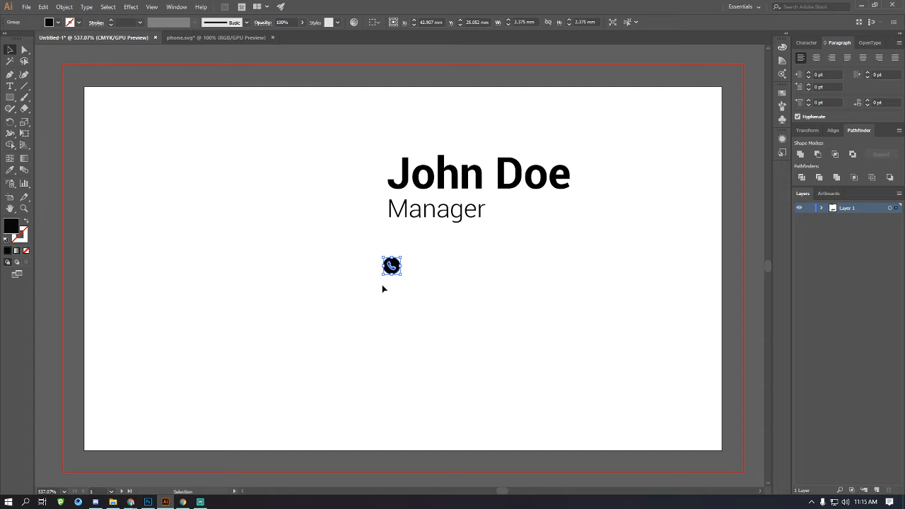
pyautogui.click(393, 312)
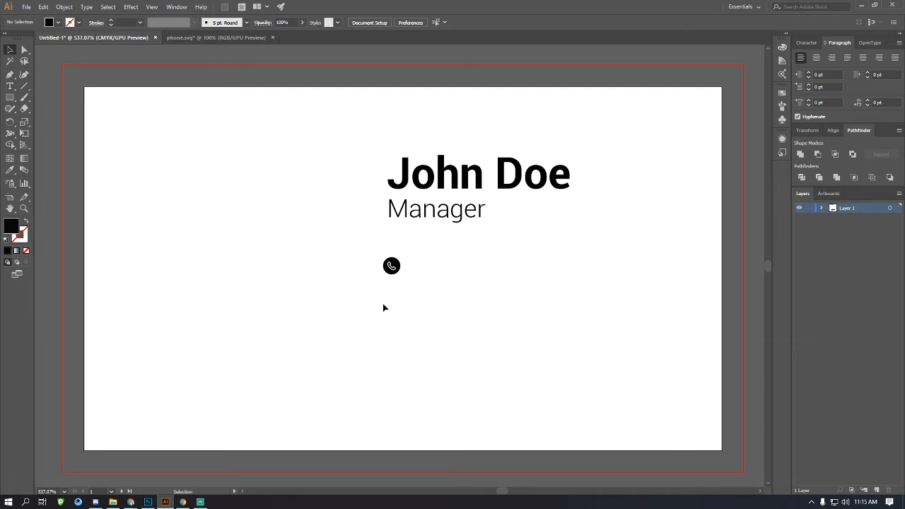
pyautogui.click(440, 205)
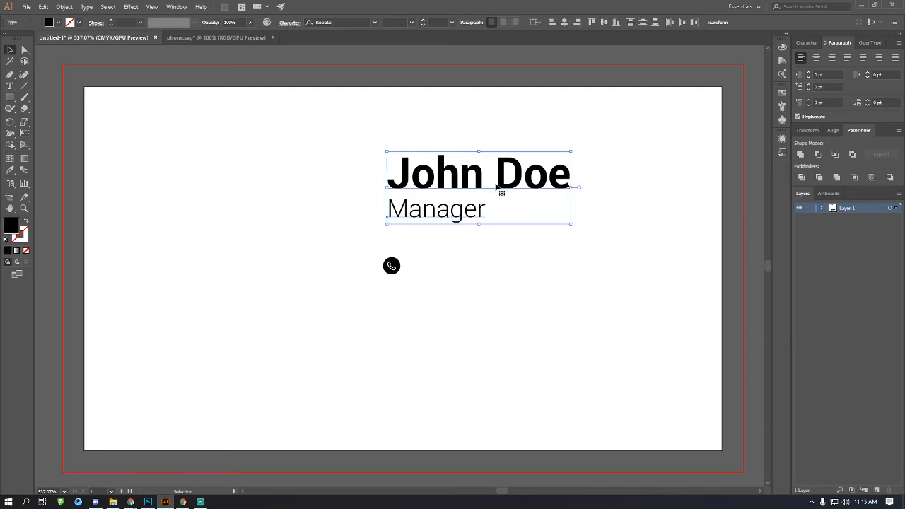
pyautogui.moveTo(486, 172); pyautogui.dragTo(473, 163)
pyautogui.click(494, 265)
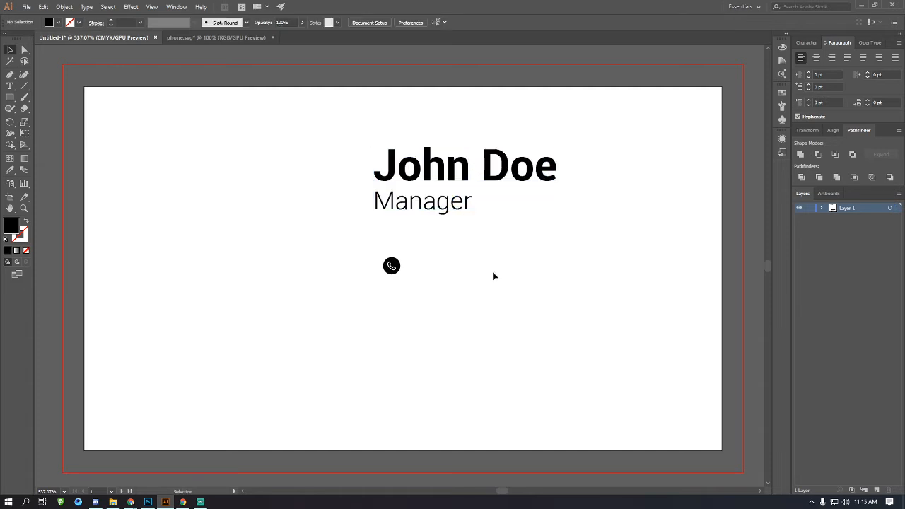
# Draw a tan square about 14.6 mm wide on the card's left half and recolor it green.
pyautogui.click(10, 76)
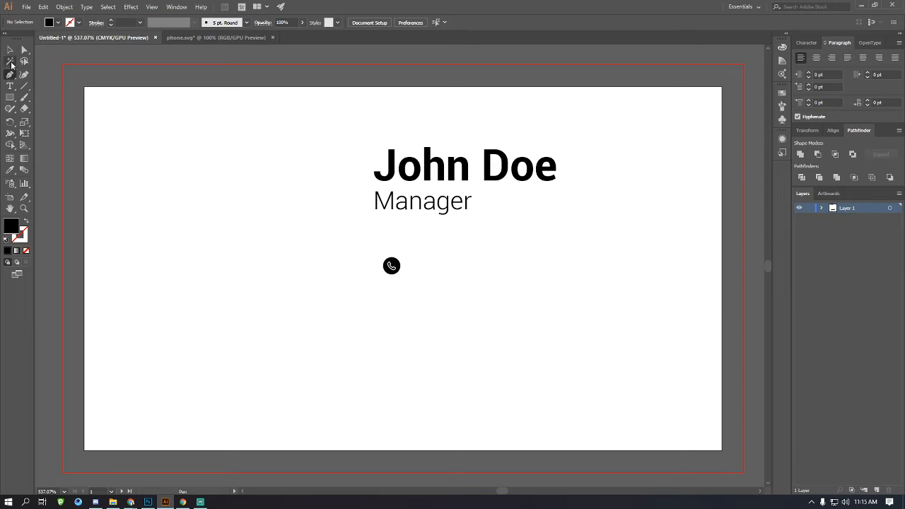
pyautogui.press('v')
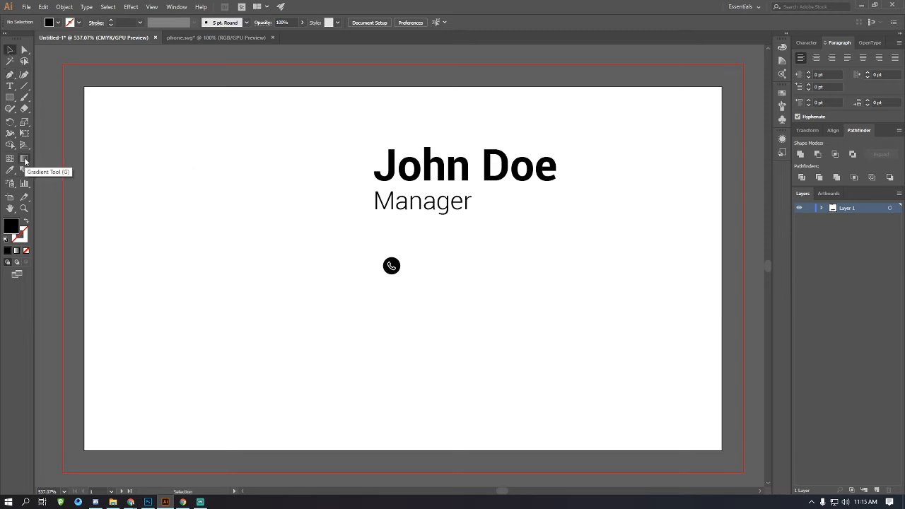
pyautogui.click(9, 97)
pyautogui.hotkey('ctrl', '-')
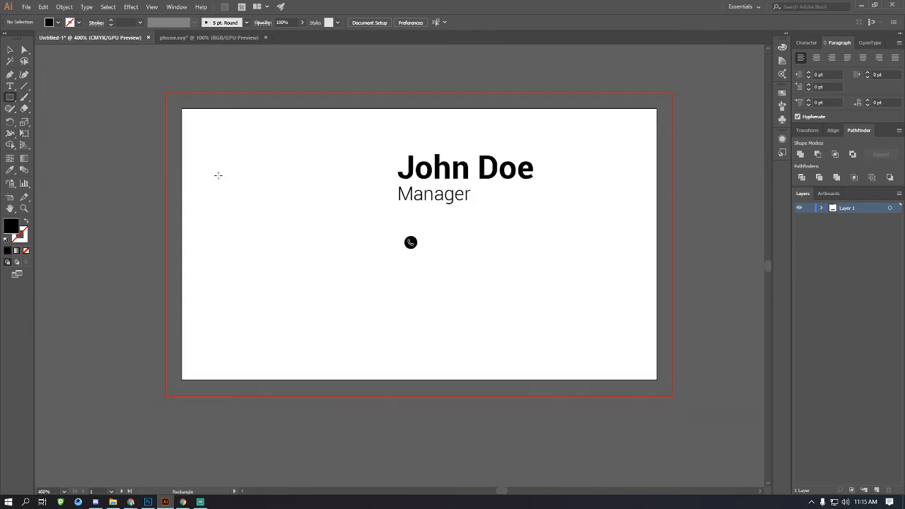
pyautogui.click(58, 23)
pyautogui.click(59, 51)
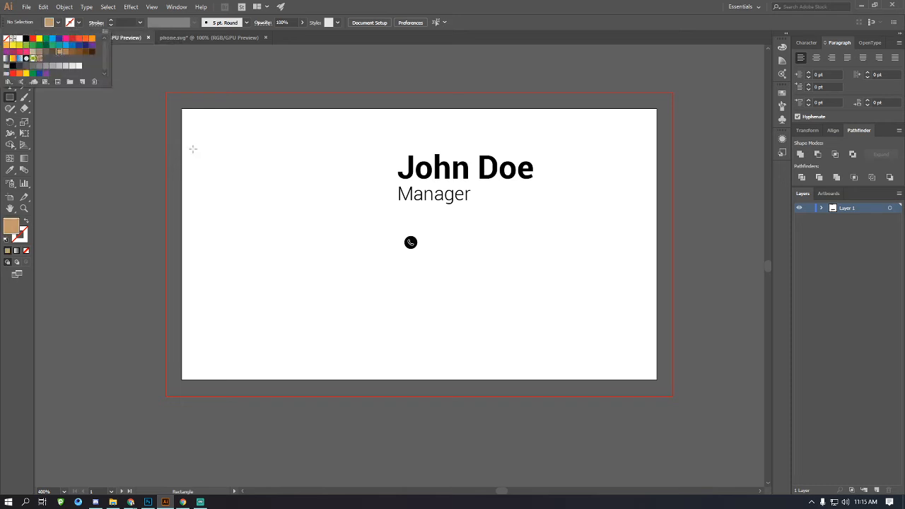
pyautogui.moveTo(232, 165)
pyautogui.mouseDown()
pyautogui.moveTo(289, 239)
pyautogui.moveTo(310, 242)
pyautogui.mouseUp()
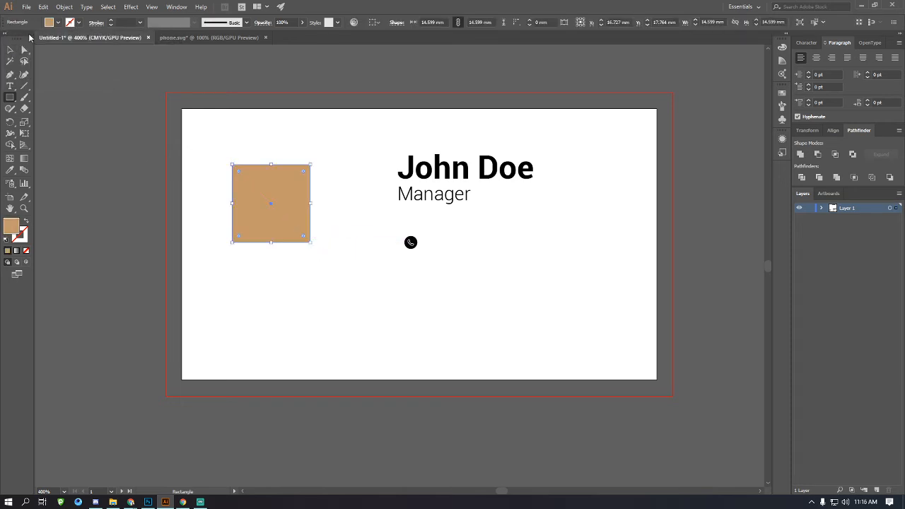
pyautogui.click(50, 23)
pyautogui.click(52, 45)
# Draw a small rectangle about 4.6 by 7.6 mm left of the green square and fill it light blue.
pyautogui.moveTo(195, 159); pyautogui.dragTo(220, 200)
pyautogui.click(15, 53)
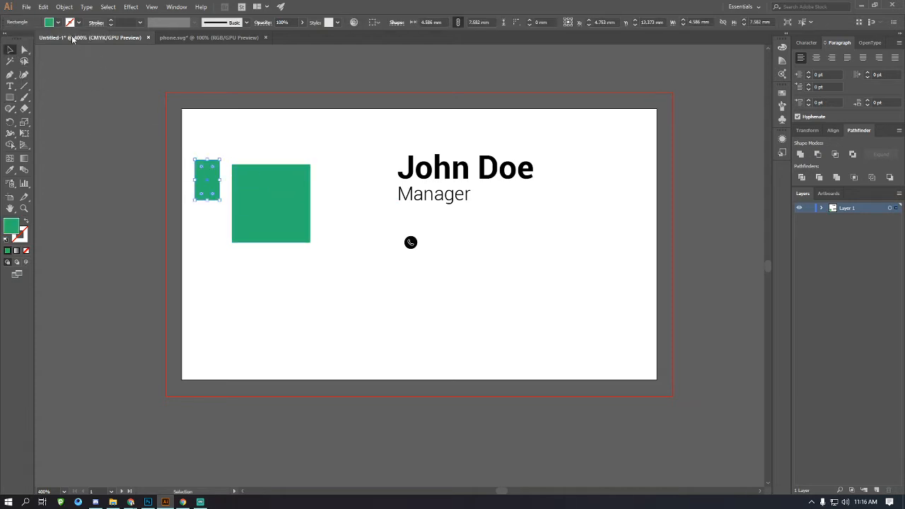
pyautogui.click(58, 22)
pyautogui.click(52, 39)
pyautogui.click(218, 224)
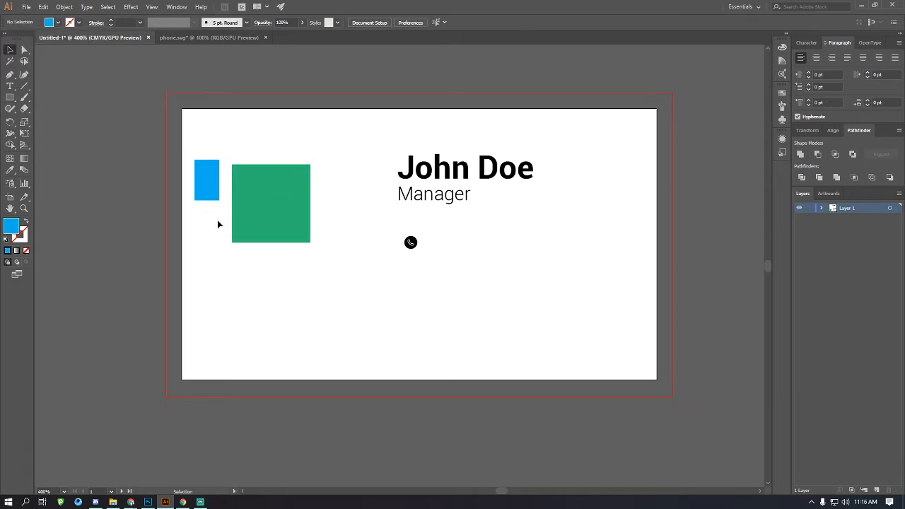
pyautogui.click(10, 109)
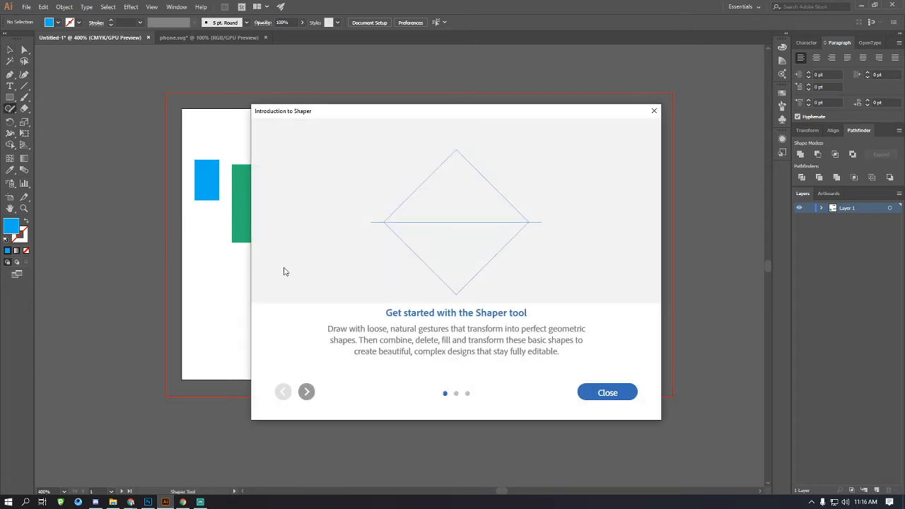
pyautogui.click(610, 393)
pyautogui.moveTo(251, 266); pyautogui.dragTo(439, 389)
pyautogui.click(10, 50)
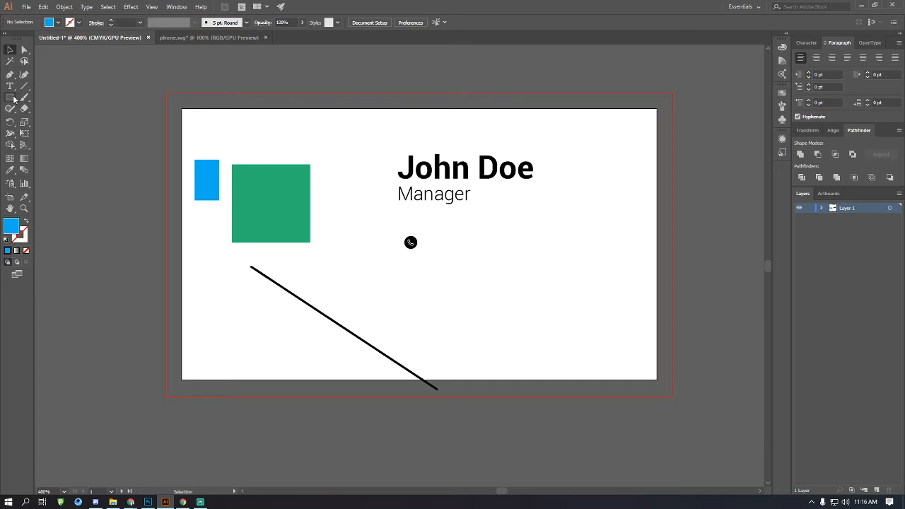
pyautogui.moveTo(215, 323); pyautogui.dragTo(370, 289)
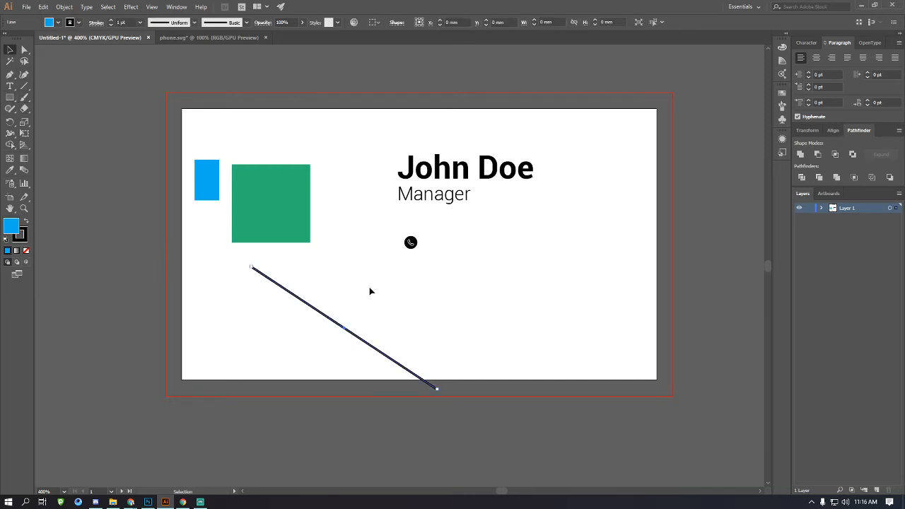
pyautogui.press('Delete')
# Draw a rectangle about 26.1 by 18 mm below the green square, with no stroke and a dark green fill.
pyautogui.click(10, 97)
pyautogui.moveTo(239, 268); pyautogui.dragTo(380, 365)
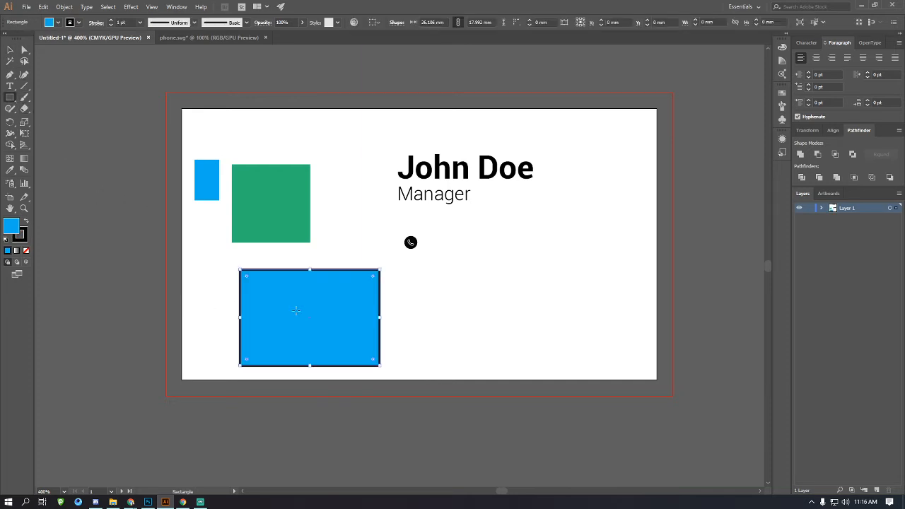
pyautogui.click(12, 53)
pyautogui.click(71, 23)
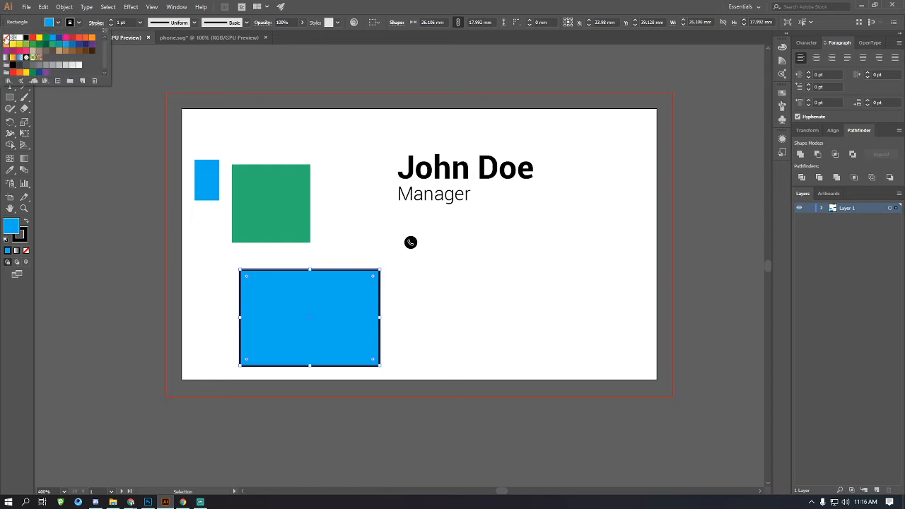
pyautogui.click(3, 36)
pyautogui.click(52, 24)
pyautogui.click(51, 24)
pyautogui.click(107, 198)
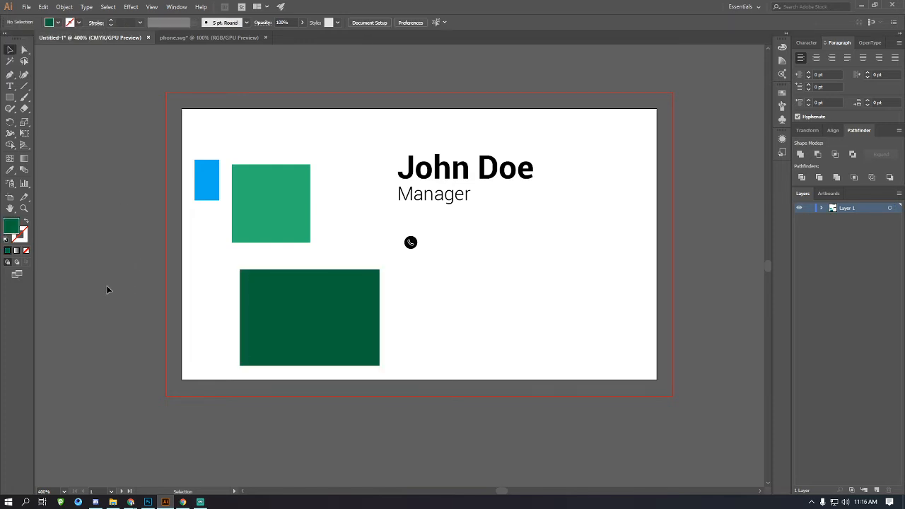
# Move the dark green rectangle slightly up and left, closer to the green square.
pyautogui.keyDown('ctrl'); pyautogui.click(268, 269); pyautogui.keyUp('ctrl')
pyautogui.hscroll(1, 379, 278)
pyautogui.keyDown('ctrl'); pyautogui.click(399, 254); pyautogui.keyUp('ctrl')
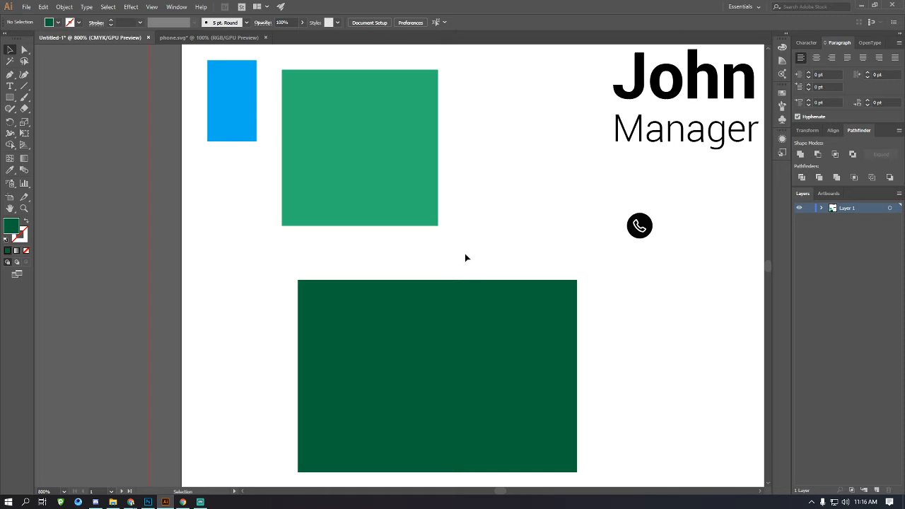
pyautogui.moveTo(477, 336); pyautogui.dragTo(466, 304)
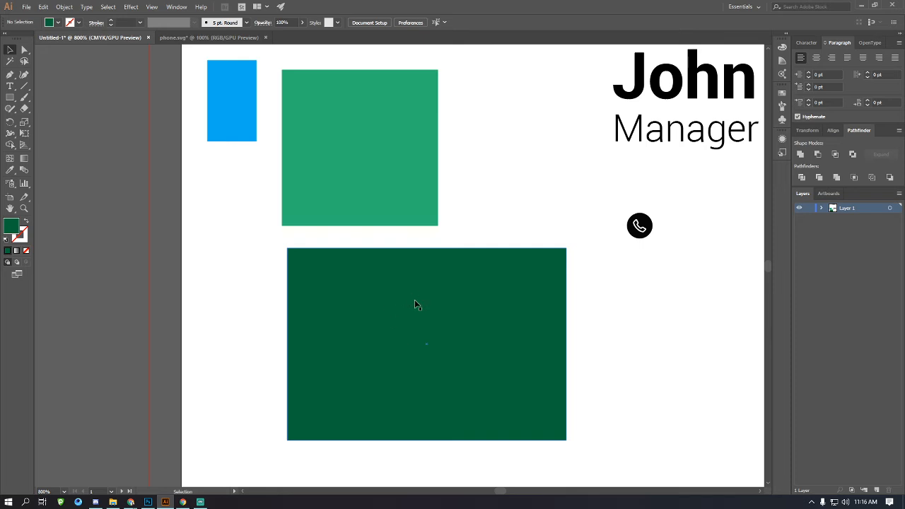
pyautogui.click(72, 25)
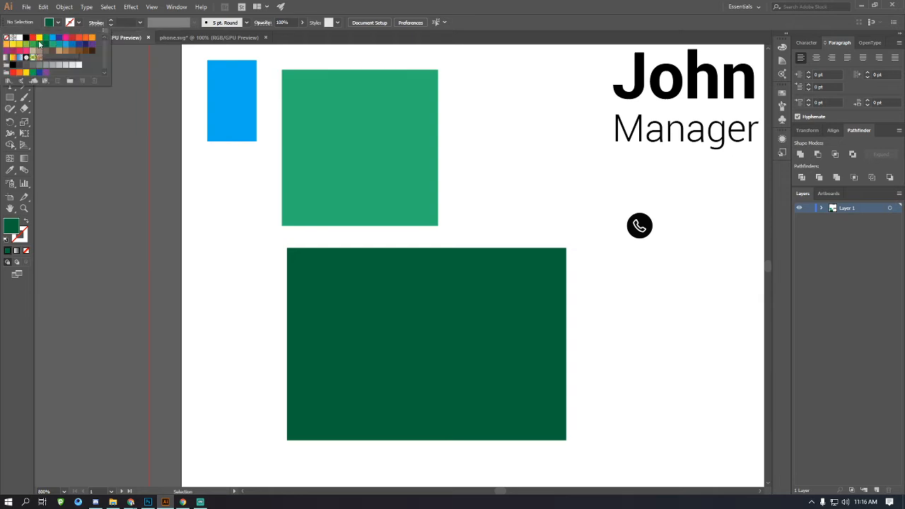
pyautogui.click(26, 39)
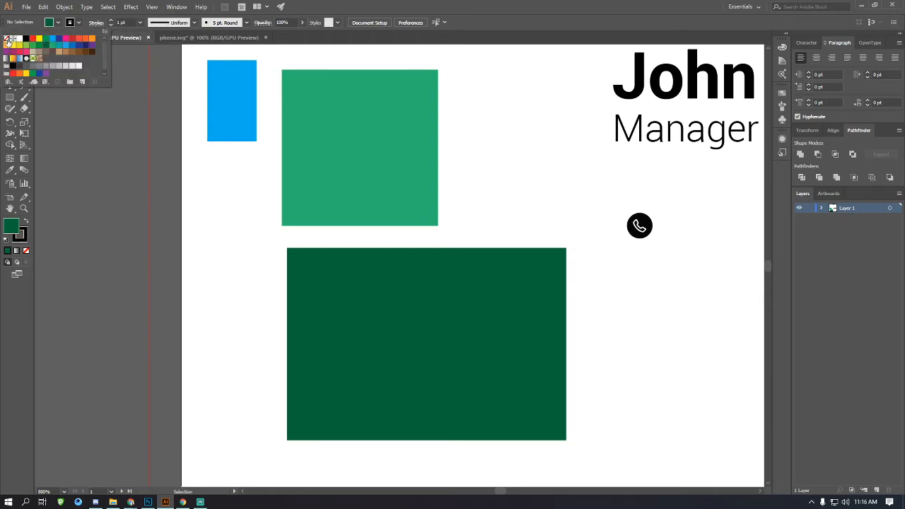
pyautogui.click(7, 39)
pyautogui.click(122, 158)
# Set the fill of the dark green rectangle to None.
pyautogui.click(337, 279)
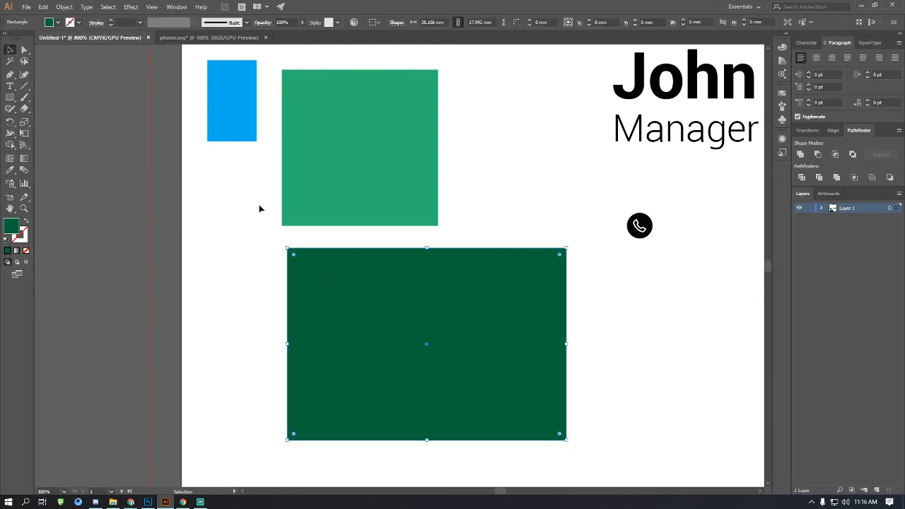
pyautogui.click(56, 22)
pyautogui.click(7, 39)
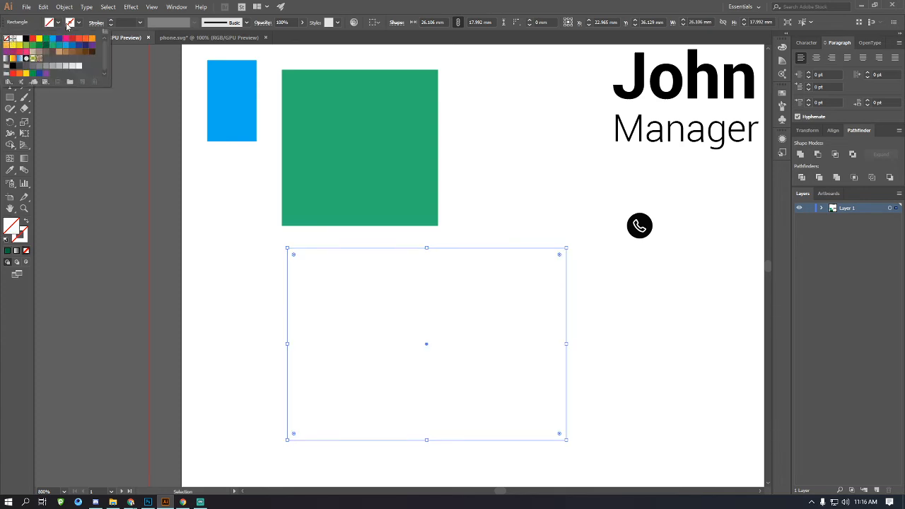
# Give the unfilled rectangle below the green square a green stroke.
pyautogui.click(70, 24)
pyautogui.click(32, 46)
pyautogui.click(177, 280)
pyautogui.click(177, 283)
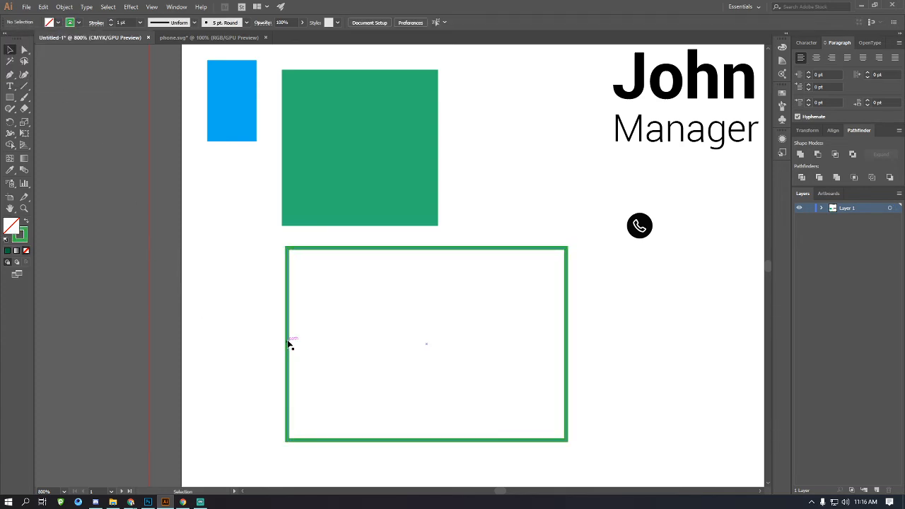
# Fill the green-outlined rectangle with brown.
pyautogui.click(459, 248)
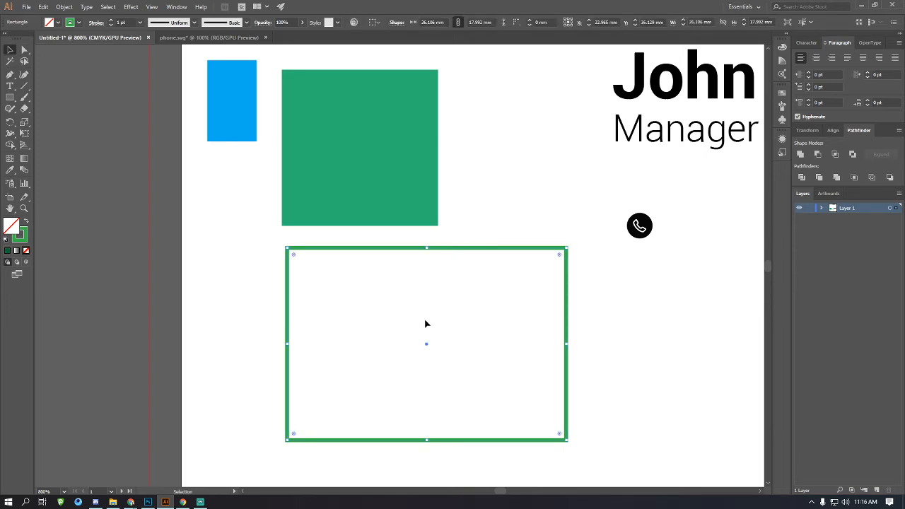
pyautogui.click(478, 276)
pyautogui.click(485, 248)
pyautogui.click(57, 22)
pyautogui.click(75, 51)
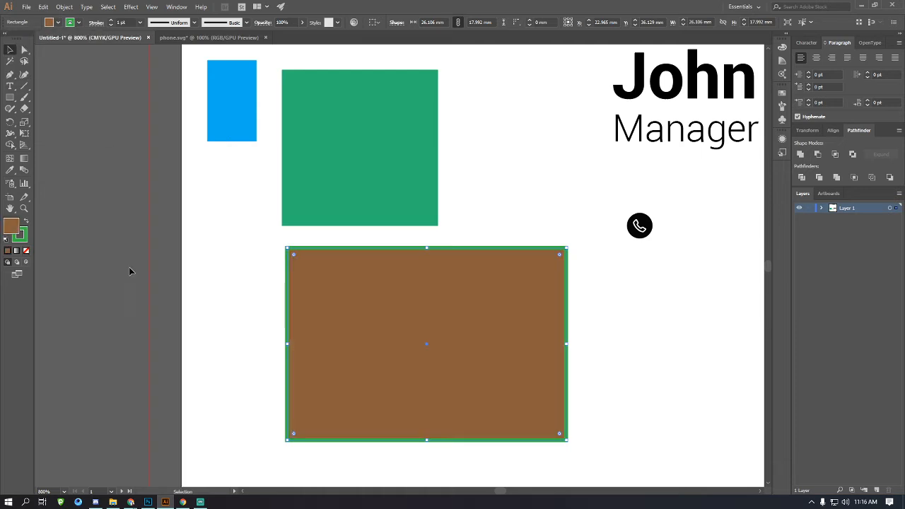
pyautogui.click(195, 324)
# Increase the brown rectangle's stroke weight to 7 pt.
pyautogui.scroll(5, 311, 333)
pyautogui.click(346, 263)
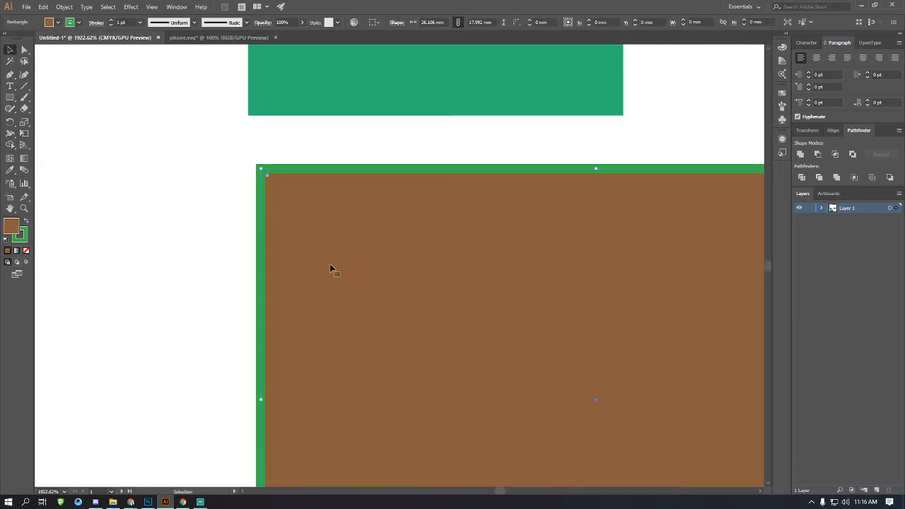
pyautogui.click(176, 255)
pyautogui.click(396, 292)
pyautogui.keyDown('ctrl'); pyautogui.keyDown('alt'); pyautogui.click(448, 342); pyautogui.keyUp('alt'); pyautogui.keyUp('ctrl')
pyautogui.keyDown('ctrl'); pyautogui.keyDown('alt'); pyautogui.click(451, 342); pyautogui.keyUp('alt'); pyautogui.keyUp('ctrl')
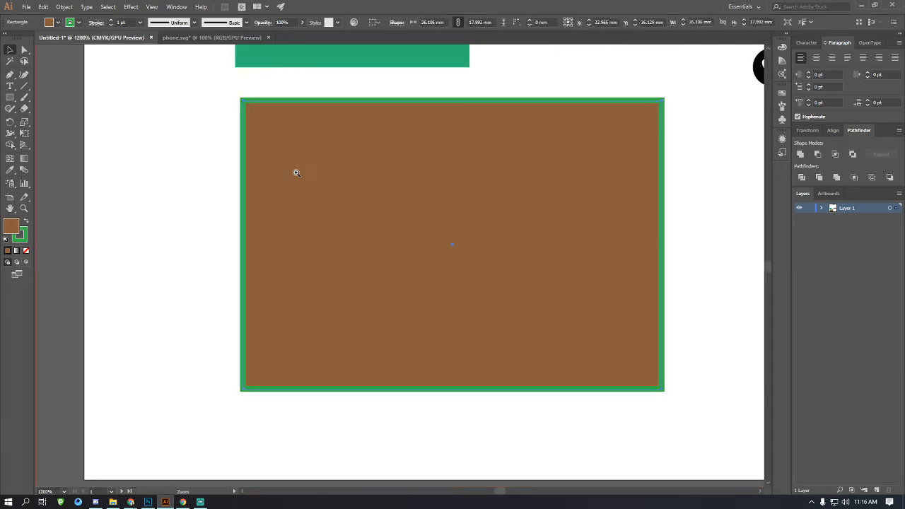
pyautogui.moveTo(296, 173); pyautogui.dragTo(394, 228)
pyautogui.scroll(3, 394, 225)
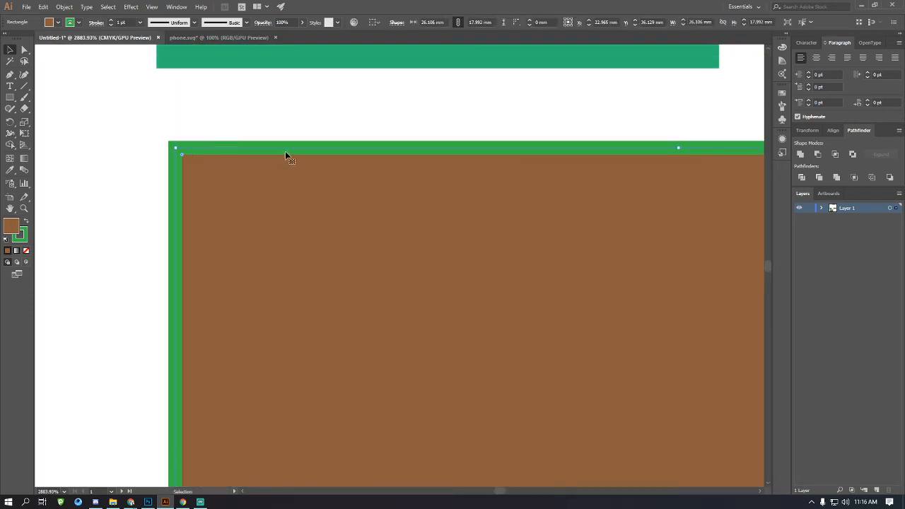
pyautogui.click(122, 22)
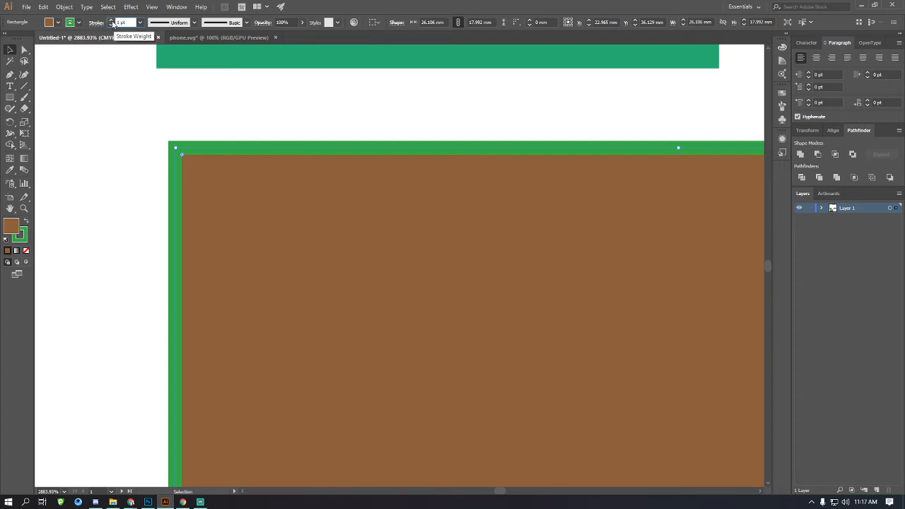
pyautogui.click(112, 22)
pyautogui.click(112, 22)
pyautogui.click(112, 22)
pyautogui.click(112, 22)
pyautogui.click(112, 21)
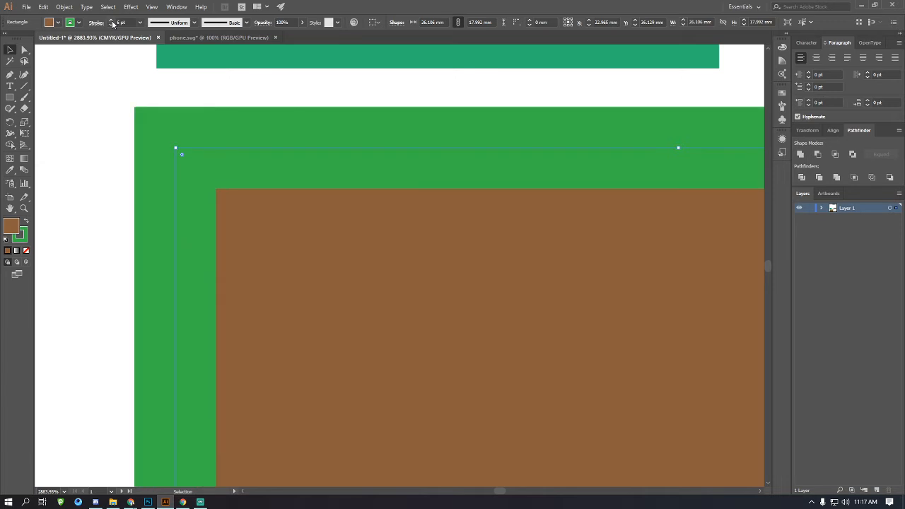
pyautogui.click(112, 22)
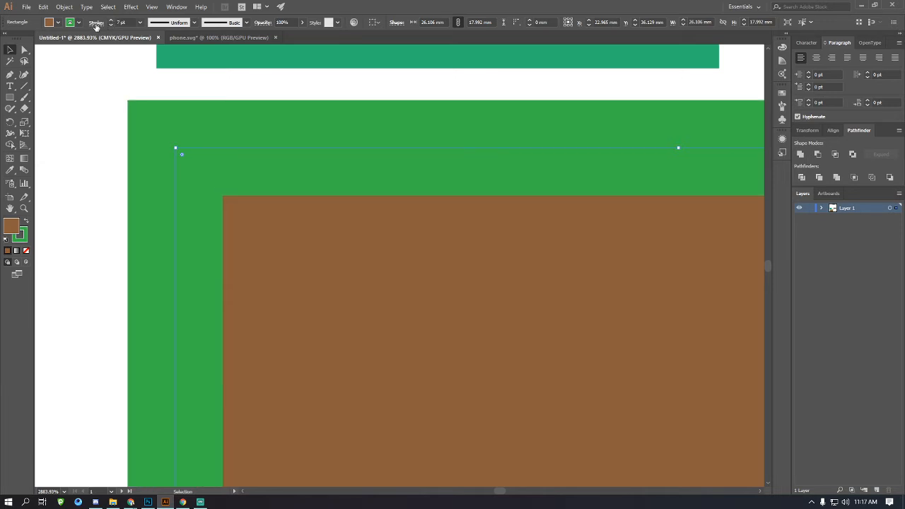
# Give the brown rectangle's stroke a round cap, try a bevel corner, and use outside alignment with a round join.
pyautogui.click(96, 24)
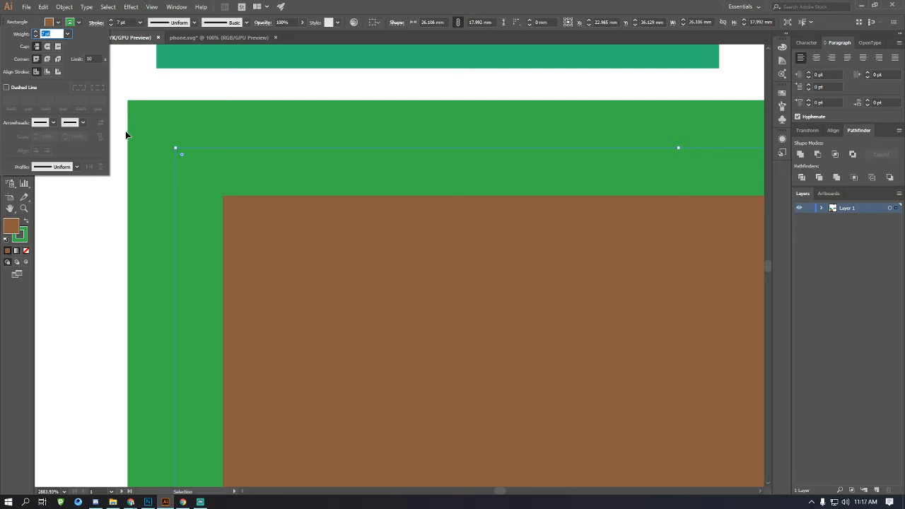
pyautogui.click(47, 47)
pyautogui.click(47, 59)
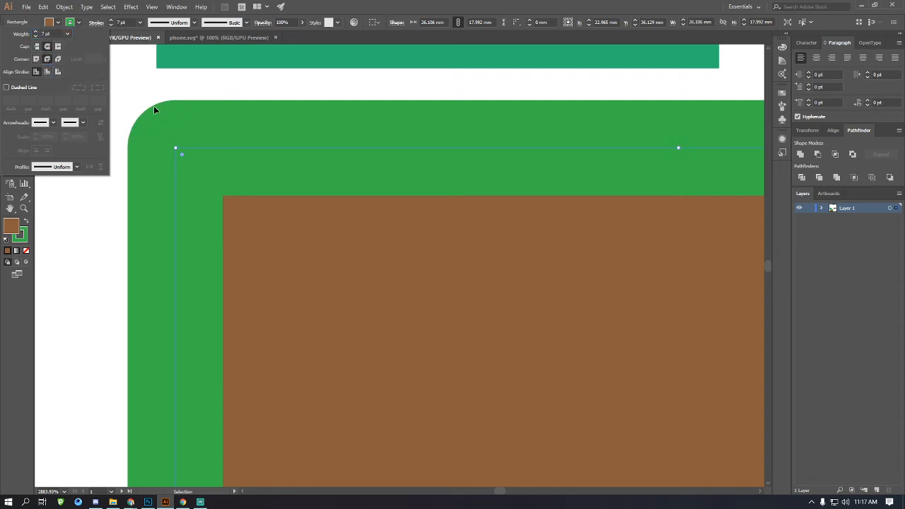
pyautogui.click(58, 59)
pyautogui.click(58, 72)
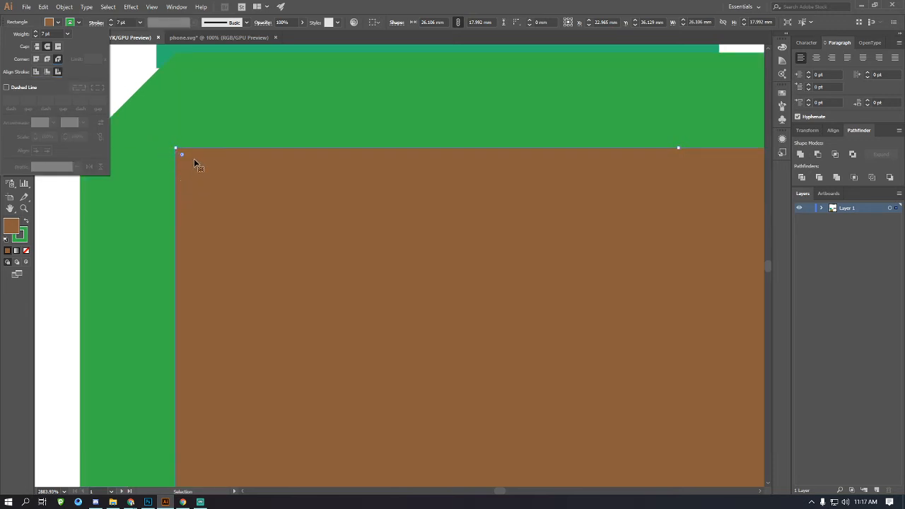
pyautogui.click(47, 58)
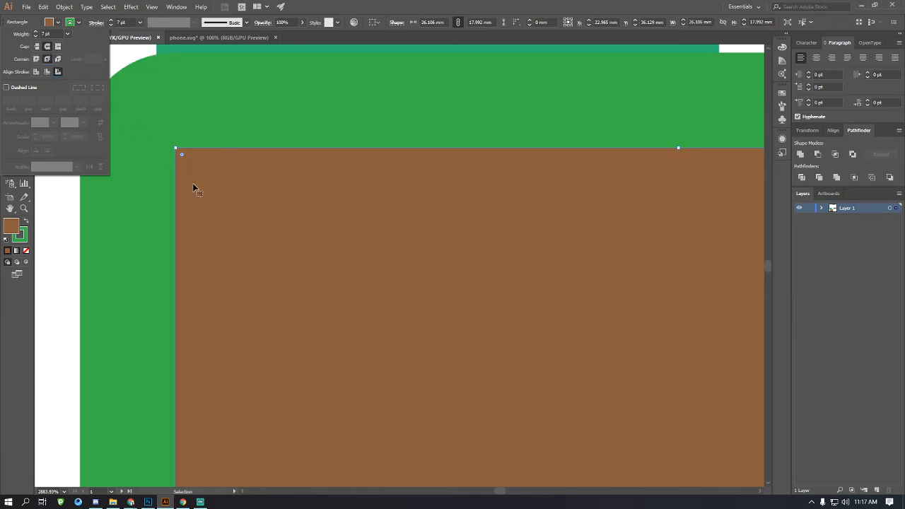
# Undo the corner and alignment changes made to the brown rectangle's stroke.
pyautogui.click(234, 181)
pyautogui.hscroll(-2, 280, 256)
pyautogui.hotkey('ctrl', 'z')
pyautogui.hotkey('ctrl', 'z')
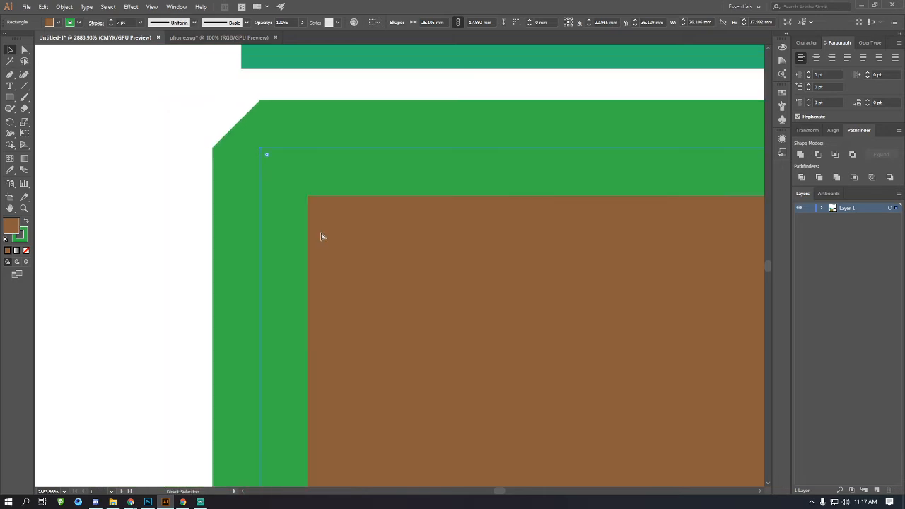
pyautogui.click(181, 248)
pyautogui.click(319, 240)
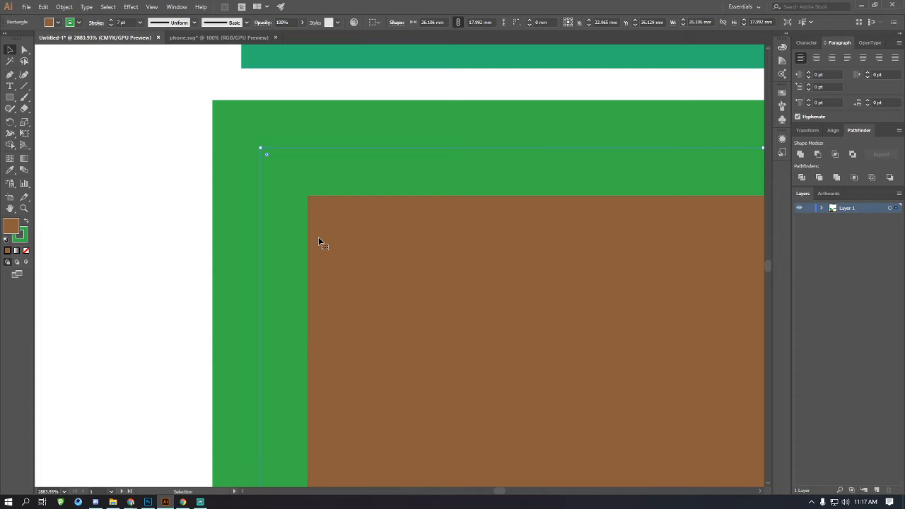
pyautogui.click(140, 213)
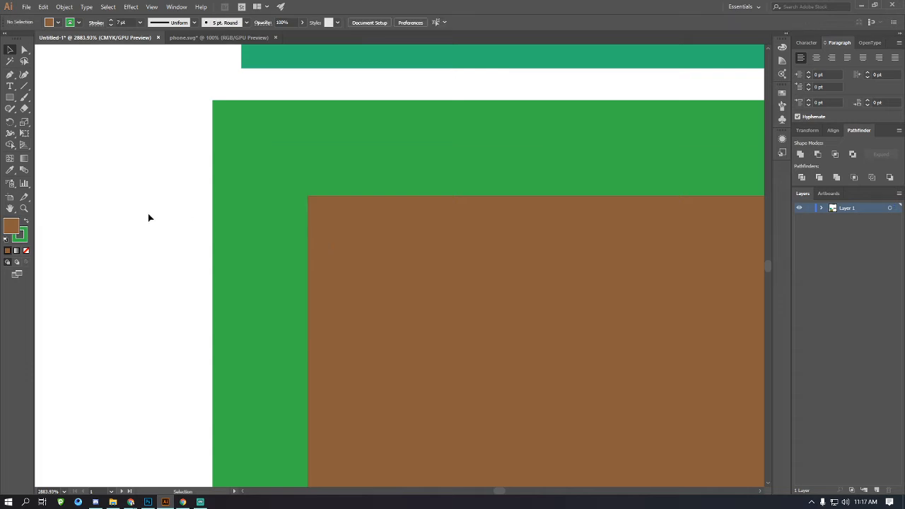
# Delete the brown rectangle with the thick green stroke.
pyautogui.click(240, 251)
pyautogui.press('Delete')
pyautogui.keyDown('ctrl'); pyautogui.keyDown('alt'); pyautogui.click(414, 255); pyautogui.keyUp('alt'); pyautogui.keyUp('ctrl')
pyautogui.keyDown('ctrl'); pyautogui.keyDown('alt'); pyautogui.click(414, 255); pyautogui.keyUp('alt'); pyautogui.keyUp('ctrl')
pyautogui.keyDown('ctrl'); pyautogui.keyDown('alt'); pyautogui.click(414, 256); pyautogui.keyUp('alt'); pyautogui.keyUp('ctrl')
pyautogui.hscroll(3, 400, 270)
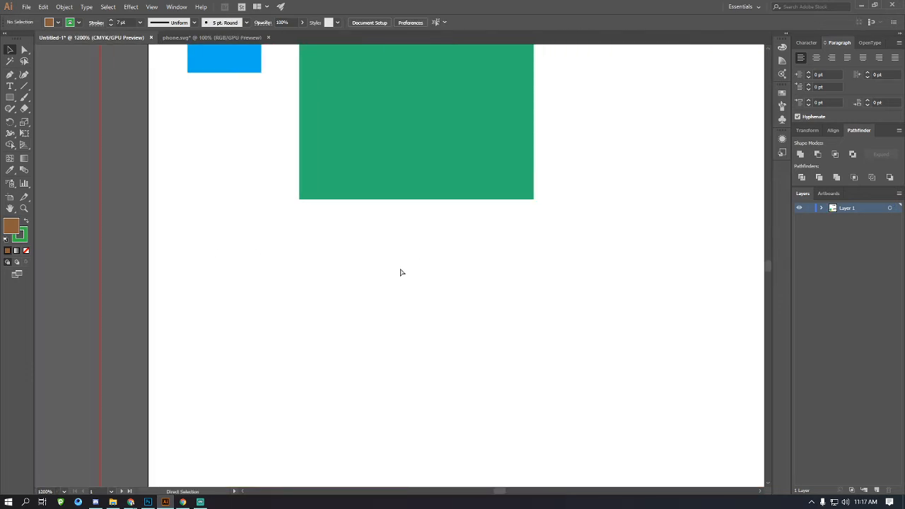
# Draw a rectangle about 13.1 by 9.9 mm below the green square, with a dark brown stroke and no fill.
pyautogui.click(9, 97)
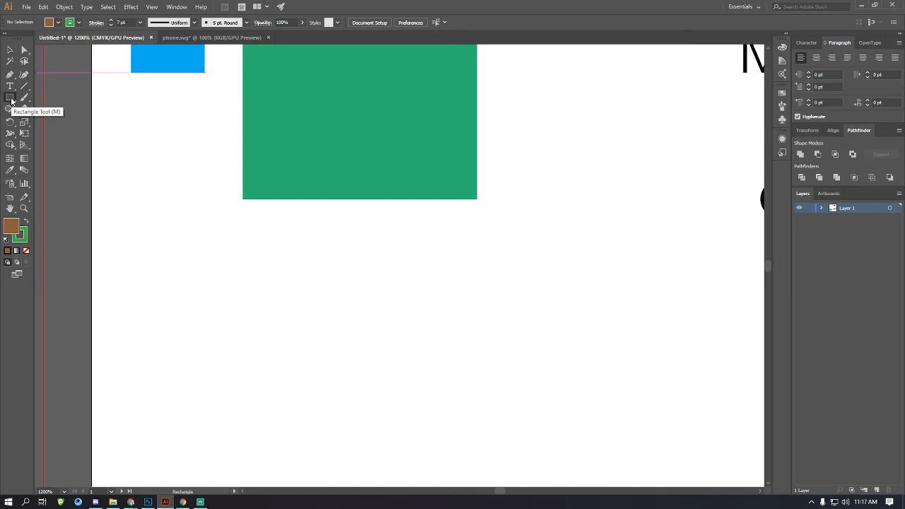
pyautogui.click(57, 23)
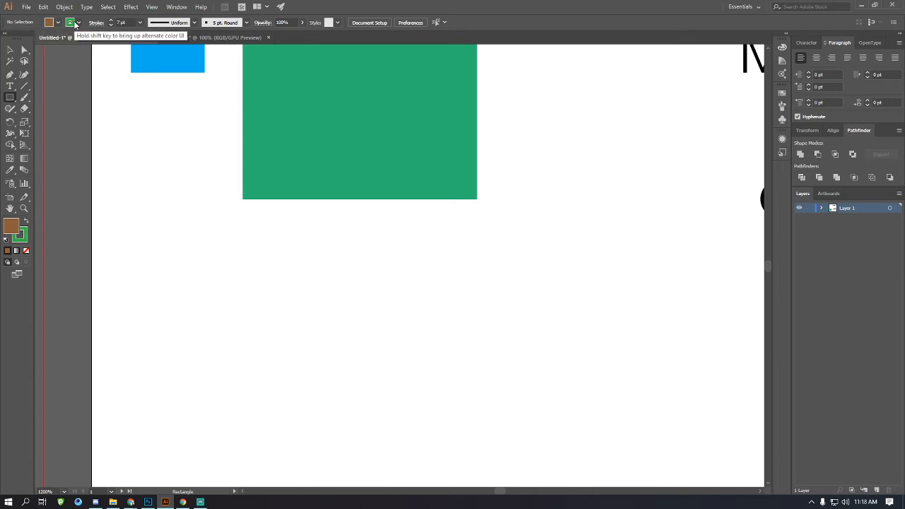
pyautogui.click(78, 25)
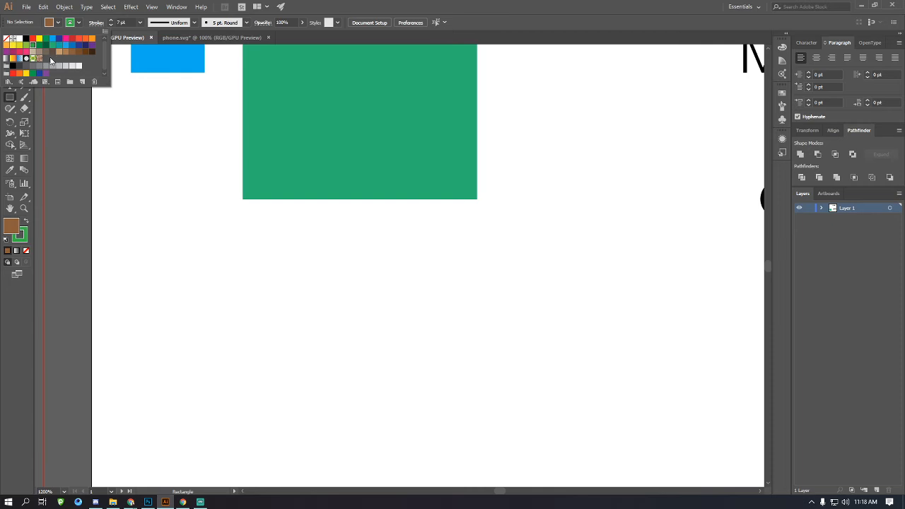
pyautogui.click(7, 40)
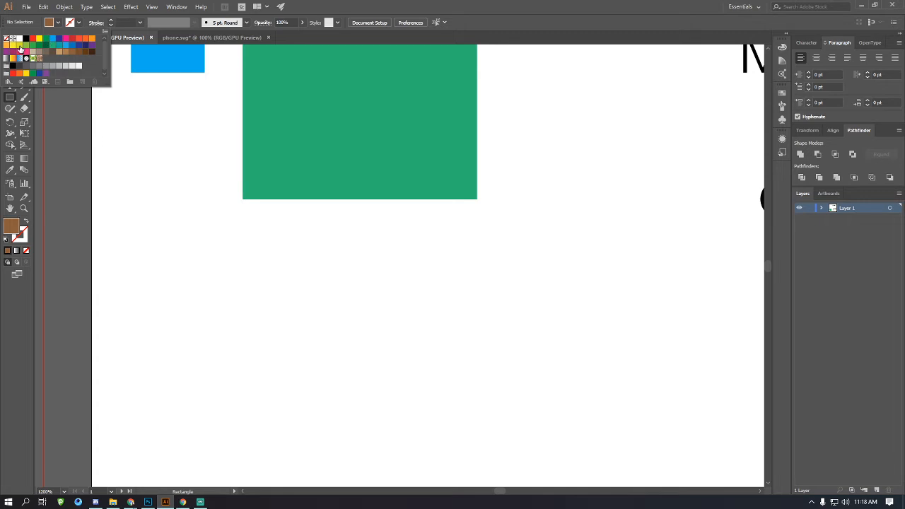
pyautogui.click(43, 55)
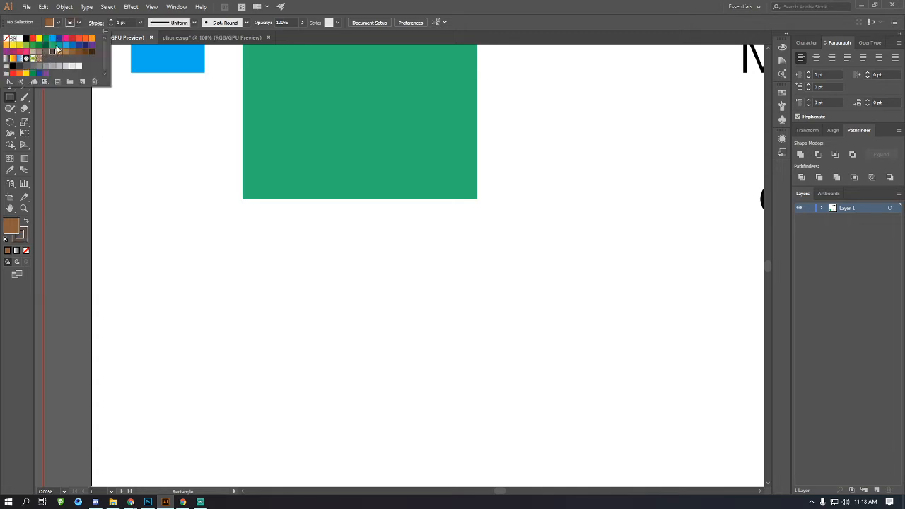
pyautogui.click(58, 24)
pyautogui.click(58, 24)
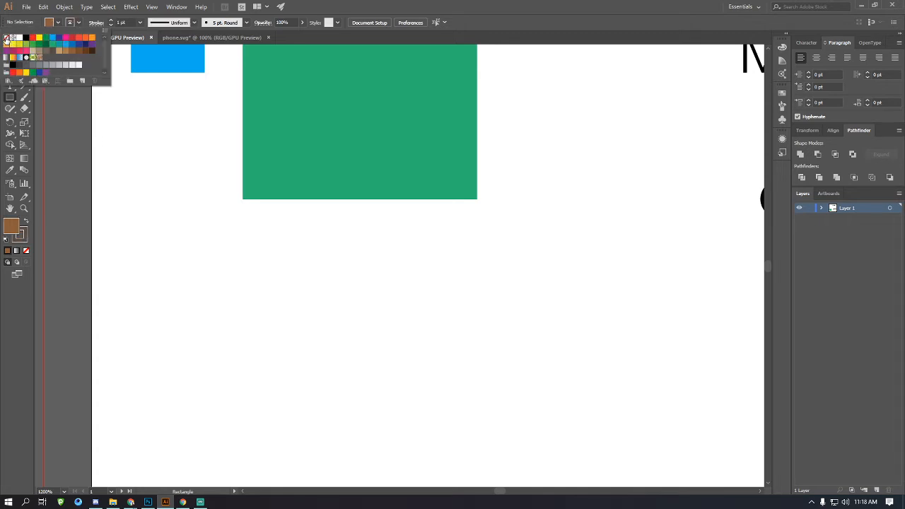
pyautogui.click(7, 39)
pyautogui.press('Escape')
pyautogui.moveTo(280, 244); pyautogui.dragTo(490, 402)
pyautogui.click(10, 50)
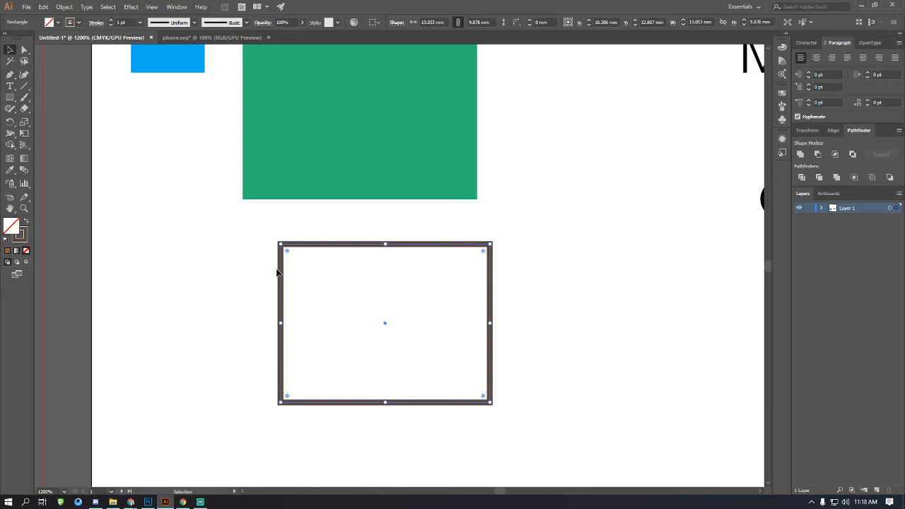
# Fill the dark brown-outlined rectangle with light blue.
pyautogui.click(309, 334)
pyautogui.moveTo(312, 330); pyautogui.dragTo(336, 338)
pyautogui.moveTo(220, 300); pyautogui.dragTo(336, 301)
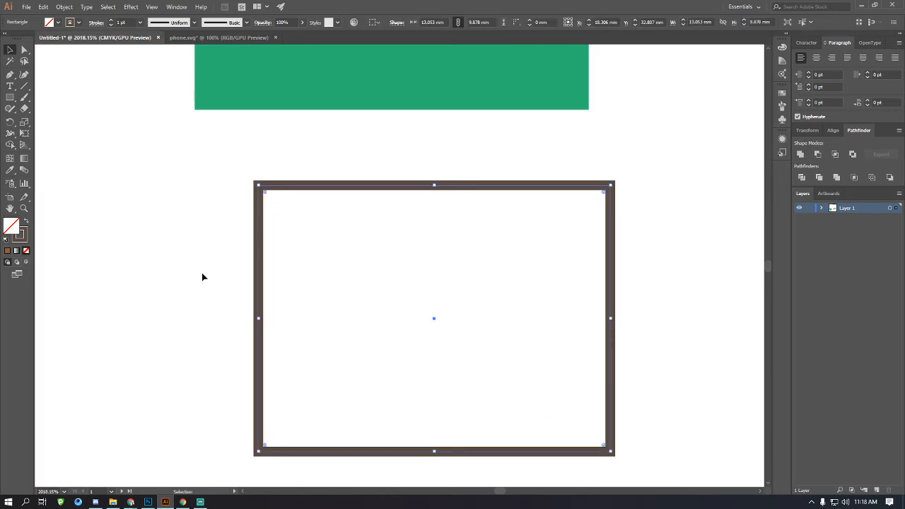
pyautogui.click(48, 22)
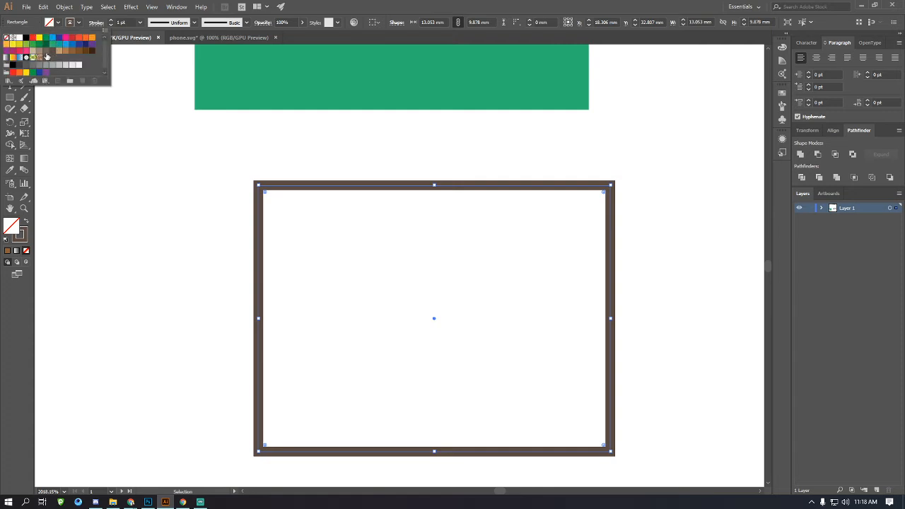
pyautogui.click(64, 44)
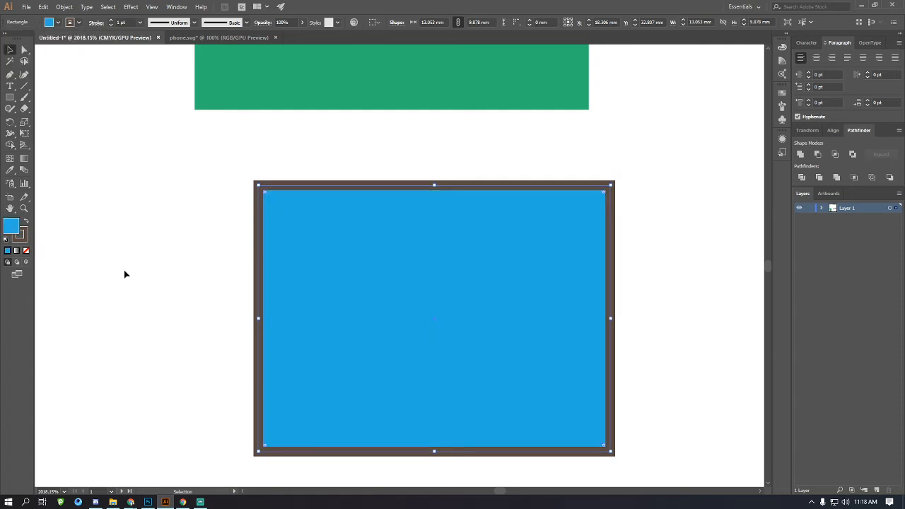
# Try inside and outside stroke alignment on the blue rectangle, return it to center alignment and apply a round corner join.
pyautogui.scroll(5, 299, 162)
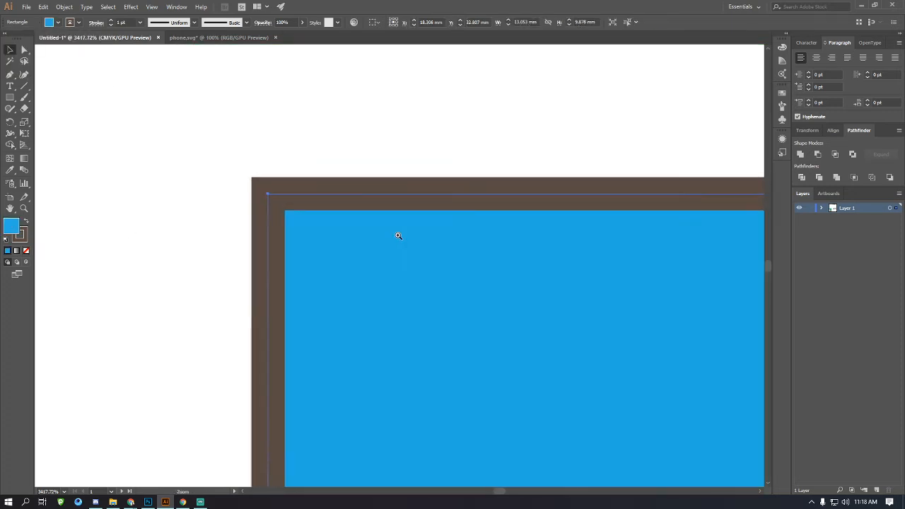
pyautogui.scroll(1, 316, 198)
pyautogui.scroll(4, 369, 228)
pyautogui.hscroll(-1, 369, 228)
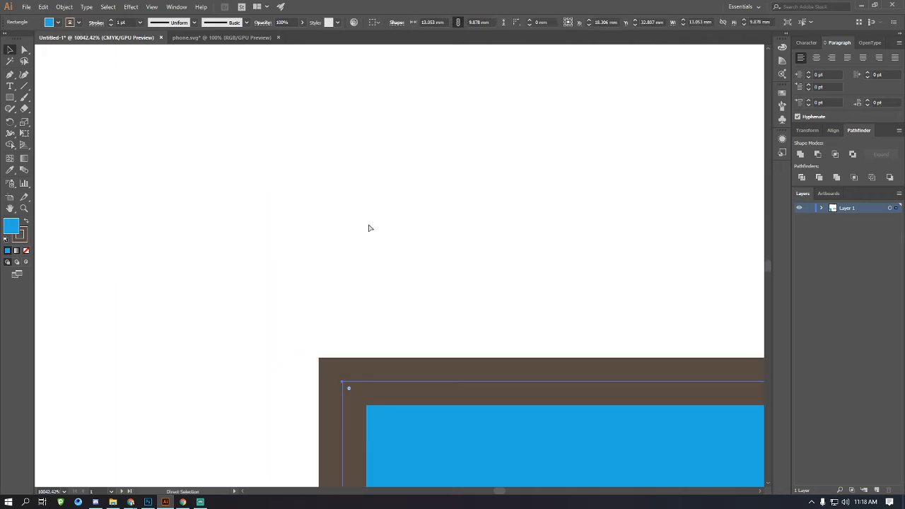
pyautogui.hscroll(1, 370, 227)
pyautogui.scroll(-2, 369, 228)
pyautogui.hscroll(-1, 369, 227)
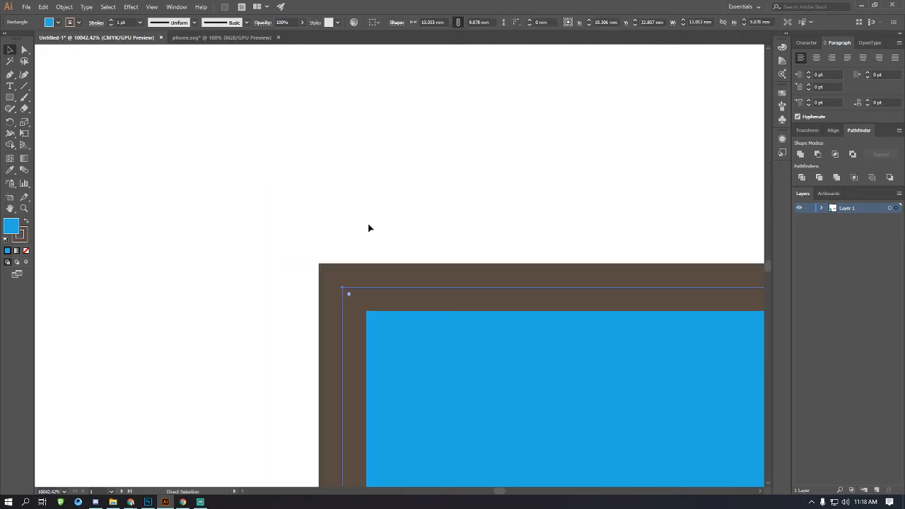
pyautogui.click(97, 24)
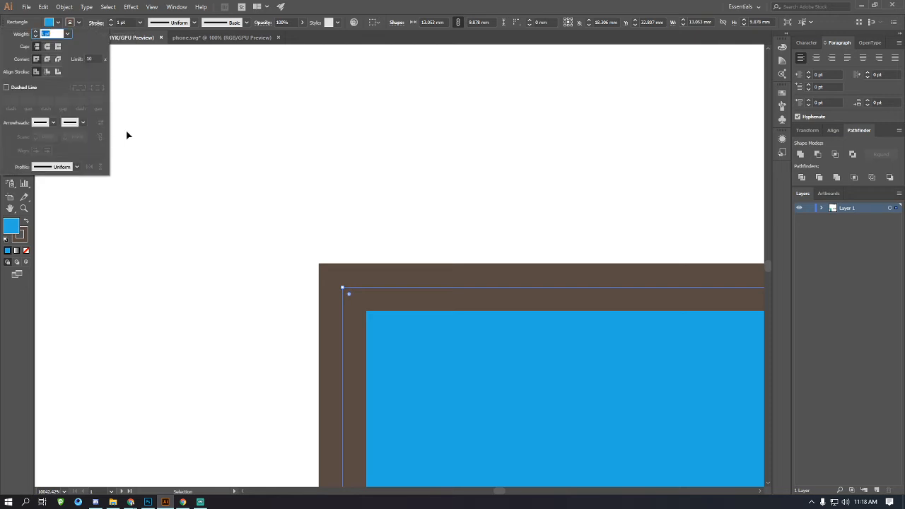
pyautogui.click(46, 72)
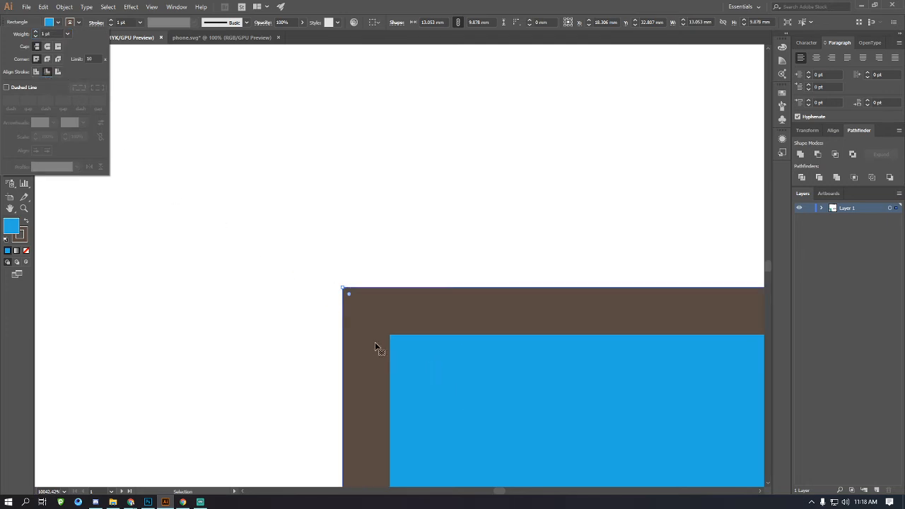
pyautogui.click(58, 73)
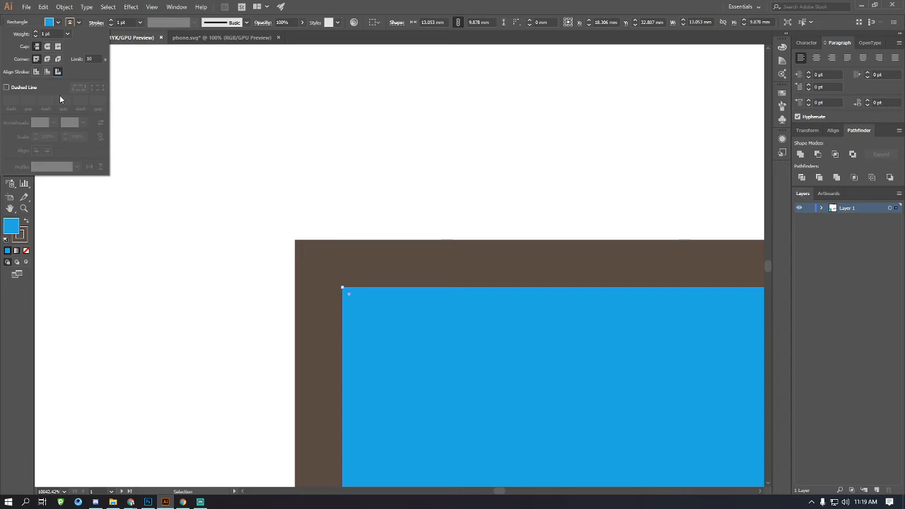
pyautogui.click(37, 72)
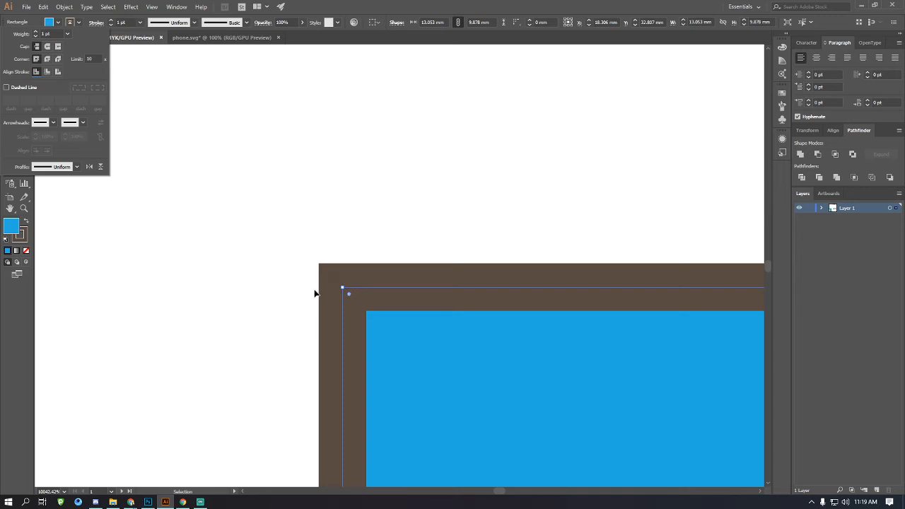
pyautogui.click(48, 59)
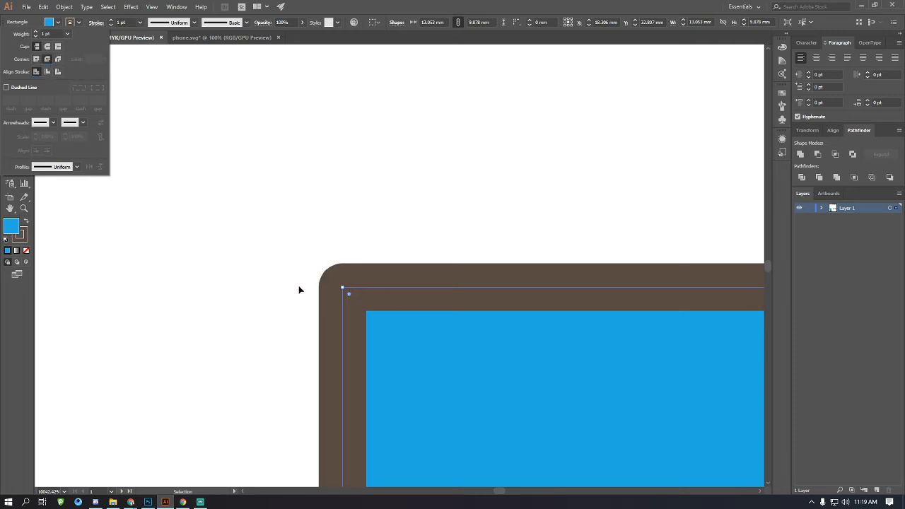
# Try a bevel corner join on the blue rectangle's brown stroke, and return it to a miter join.
pyautogui.click(59, 60)
pyautogui.click(37, 61)
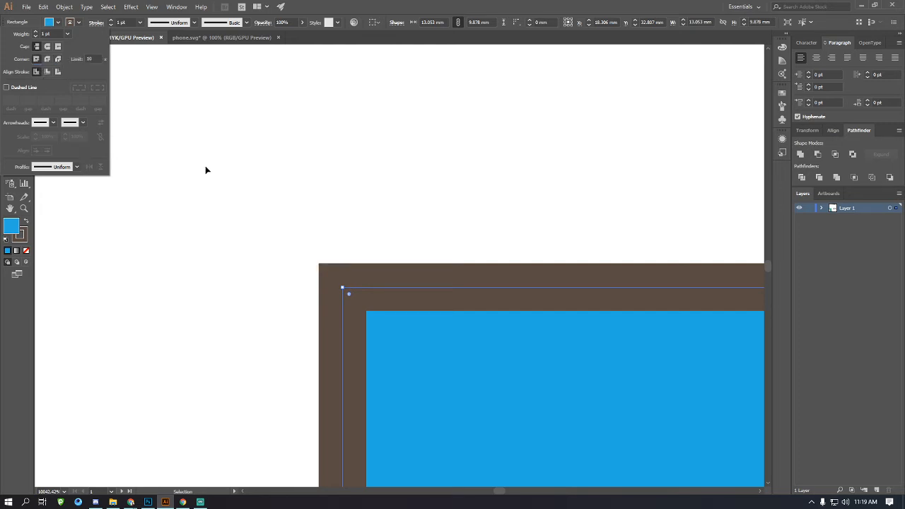
pyautogui.click(214, 261)
pyautogui.click(214, 261)
pyautogui.scroll(-5, 214, 261)
pyautogui.scroll(2, 215, 257)
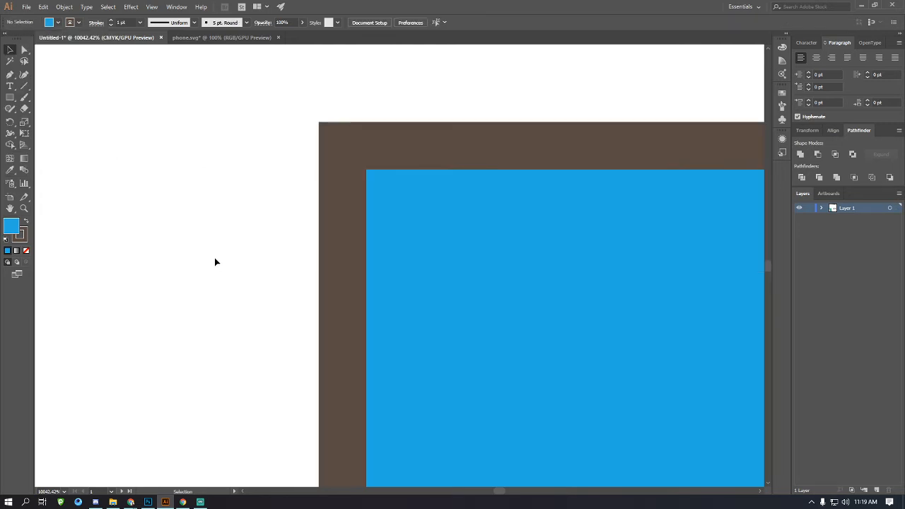
pyautogui.keyDown('ctrl'); pyautogui.keyDown('alt'); pyautogui.click(439, 297); pyautogui.keyUp('alt'); pyautogui.keyUp('ctrl')
pyautogui.scroll(-1, 311, 285)
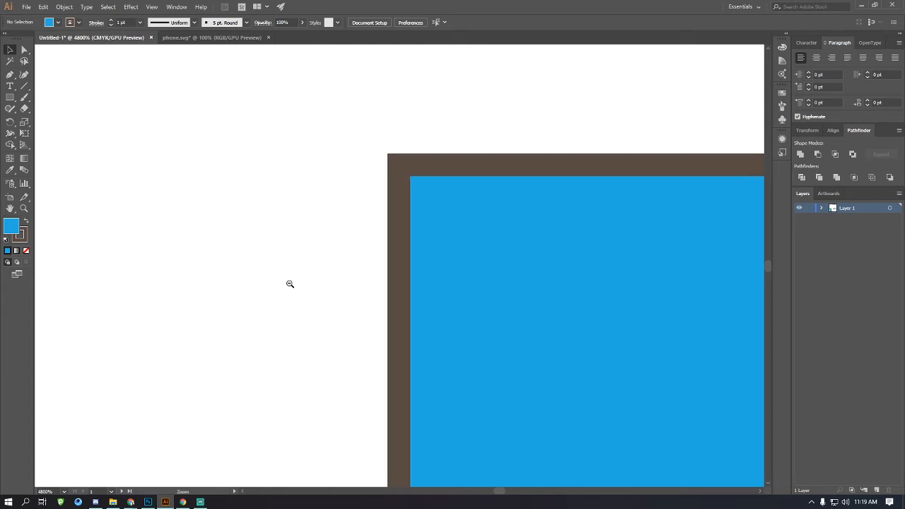
pyautogui.scroll(-1, 366, 263)
pyautogui.hscroll(2, 383, 280)
pyautogui.scroll(-2, 449, 251)
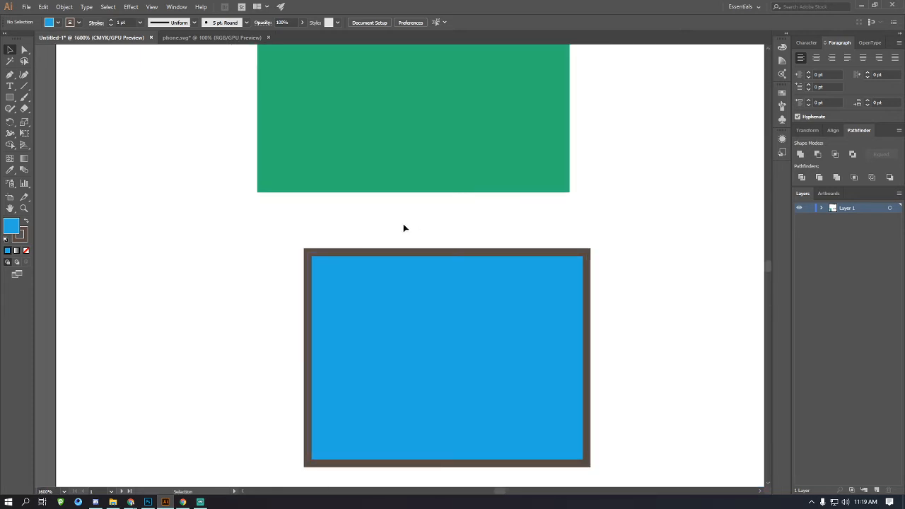
# Delete the brown-outlined blue rectangle, the green square and the small blue rectangle from the card.
pyautogui.click(353, 275)
pyautogui.hscroll(1, 354, 277)
pyautogui.press('Delete')
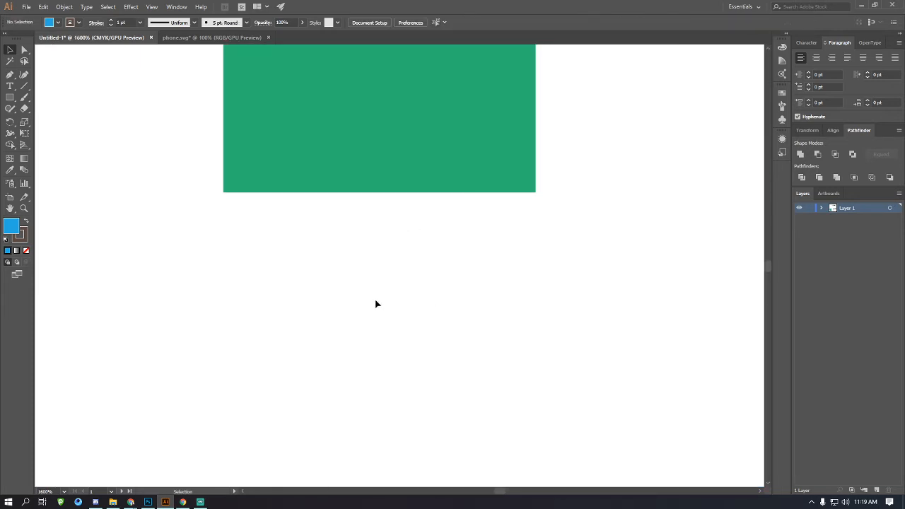
pyautogui.scroll(-3, 393, 301)
pyautogui.moveTo(231, 225); pyautogui.dragTo(347, 312)
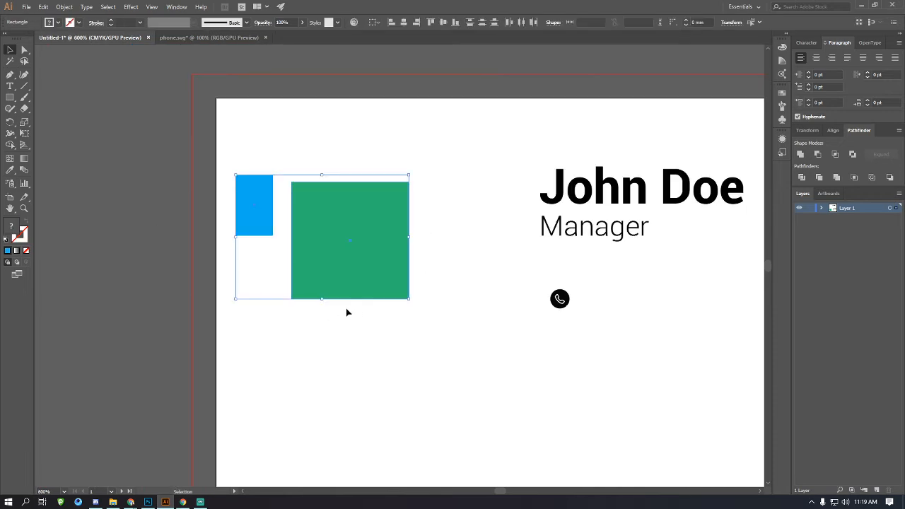
pyautogui.press('Delete')
# Draw a blue rectangle about 14.8 by 11.3 mm beside the name text, and delete it.
pyautogui.click(10, 97)
pyautogui.moveTo(280, 158); pyautogui.dragTo(341, 221)
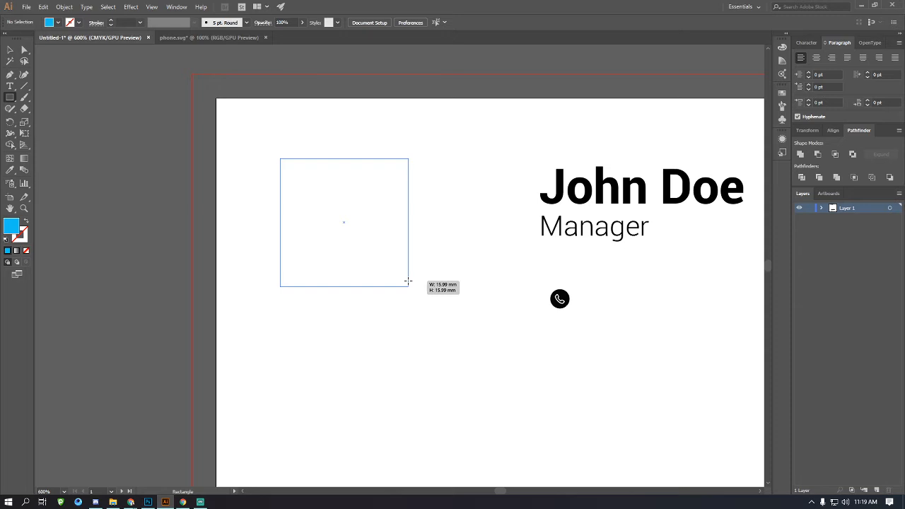
pyautogui.moveTo(408, 281)
pyautogui.mouseDown()
pyautogui.moveTo(458, 247)
pyautogui.moveTo(461, 215)
pyautogui.moveTo(283, 315)
pyautogui.moveTo(286, 305)
pyautogui.moveTo(460, 246)
pyautogui.moveTo(241, 345)
pyautogui.moveTo(365, 285)
pyautogui.moveTo(424, 272)
pyautogui.moveTo(200, 291)
pyautogui.moveTo(390, 278)
pyautogui.moveTo(384, 264)
pyautogui.moveTo(450, 313)
pyautogui.moveTo(400, 237)
pyautogui.moveTo(509, 336)
pyautogui.moveTo(314, 178)
pyautogui.moveTo(501, 331)
pyautogui.moveTo(399, 248)
pyautogui.mouseUp()
pyautogui.click(10, 52)
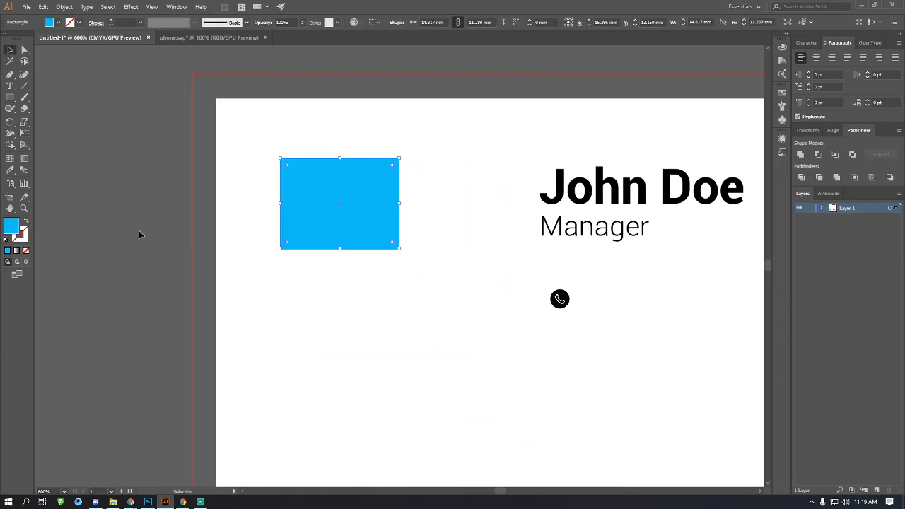
pyautogui.press('Delete')
# Draw a blue rectangle over the left part of the first card, extending past its bleed lines.
pyautogui.scroll(-3, 321, 288)
pyautogui.keyDown('ctrl'); pyautogui.keyDown('alt'); pyautogui.click(449, 272); pyautogui.keyUp('alt'); pyautogui.keyUp('ctrl')
pyautogui.keyDown('ctrl'); pyautogui.keyDown('alt'); pyautogui.click(450, 273); pyautogui.keyUp('alt'); pyautogui.keyUp('ctrl')
pyautogui.hscroll(2, 438, 293)
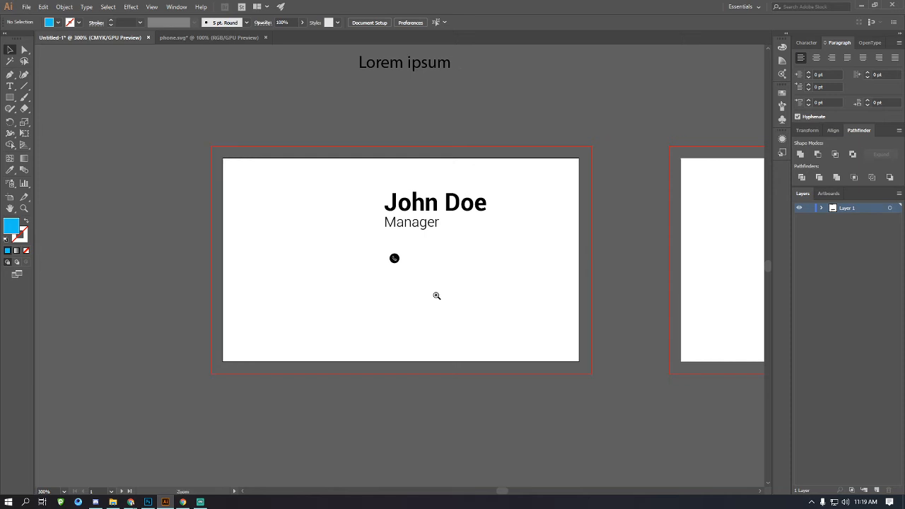
pyautogui.keyDown('ctrl'); pyautogui.click(412, 279); pyautogui.keyUp('ctrl')
pyautogui.hscroll(-2, 413, 280)
pyautogui.keyDown('ctrl'); pyautogui.click(381, 262); pyautogui.keyUp('ctrl')
pyautogui.keyDown('ctrl'); pyautogui.keyDown('alt'); pyautogui.click(448, 263); pyautogui.keyUp('alt'); pyautogui.keyUp('ctrl')
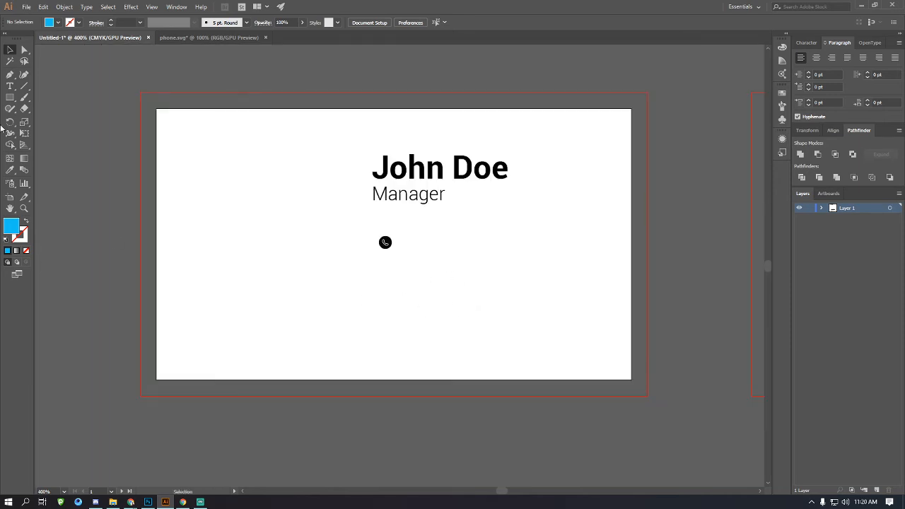
pyautogui.click(9, 98)
pyautogui.moveTo(130, 86); pyautogui.dragTo(367, 399)
pyautogui.click(10, 50)
pyautogui.click(469, 303)
# Move the name, job title and phone icon together to the right, away from the blue rectangle.
pyautogui.click(399, 152)
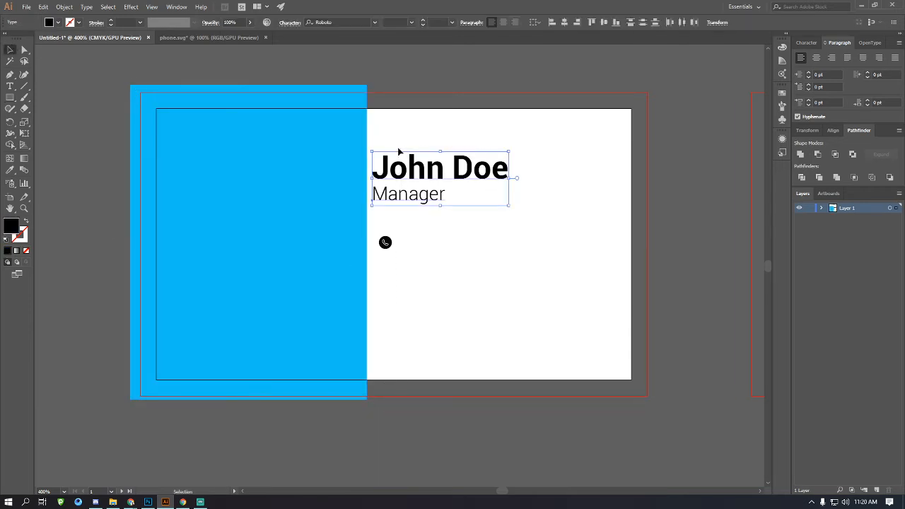
pyautogui.moveTo(445, 304); pyautogui.dragTo(452, 167)
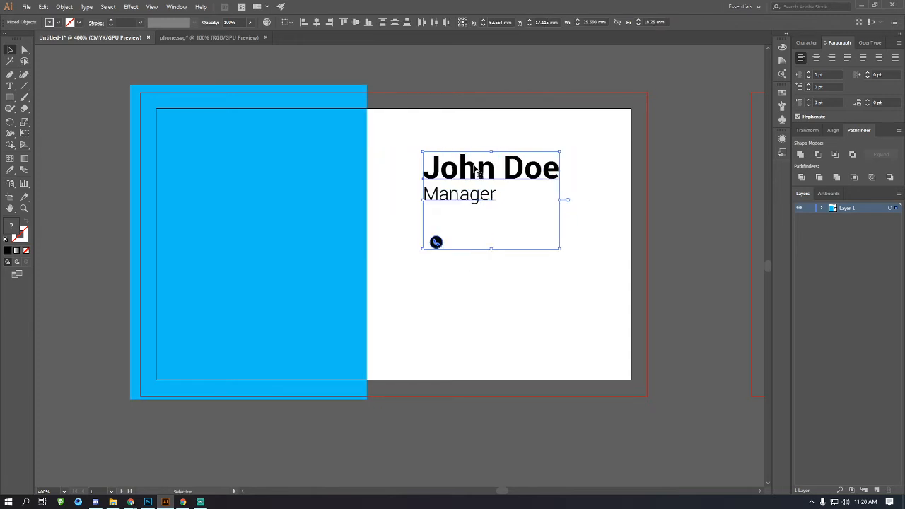
pyautogui.click(386, 217)
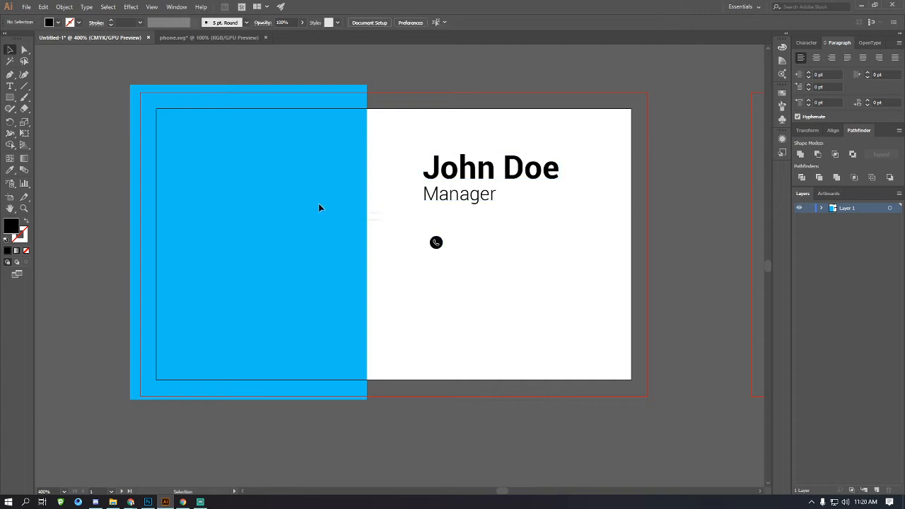
# Replace the blue rectangle with one about 46.6 by 58.6 mm covering the card's left half past the bleed.
pyautogui.click(319, 206)
pyautogui.press('Delete')
pyautogui.press('m')
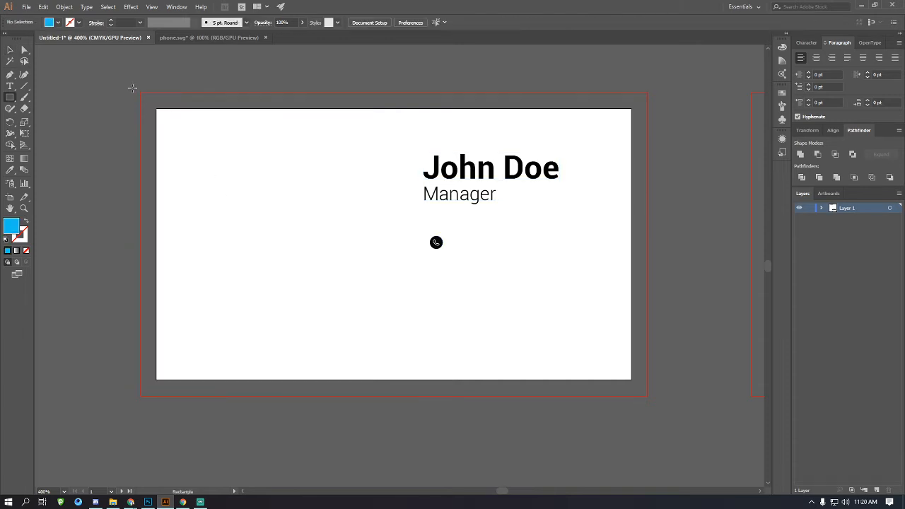
pyautogui.moveTo(133, 89); pyautogui.dragTo(381, 401)
pyautogui.press('v')
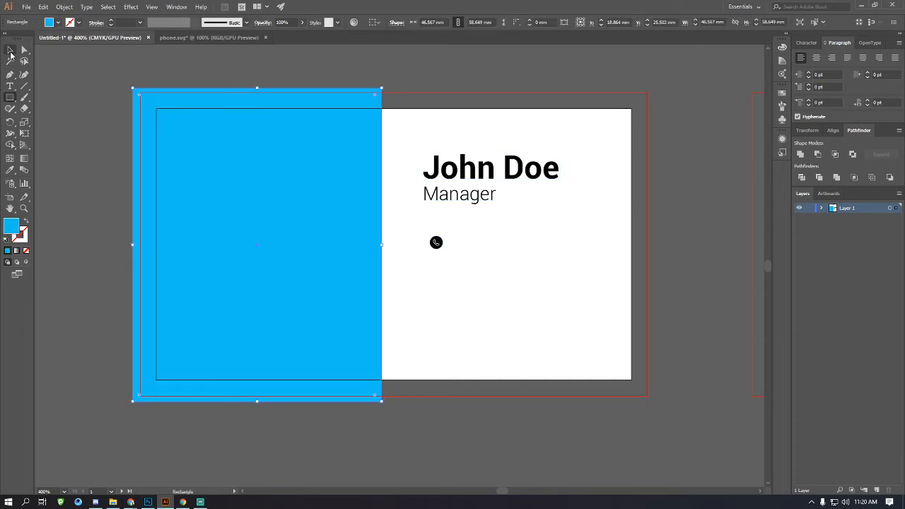
# Fill the left-half rectangle with red.
pyautogui.click(57, 22)
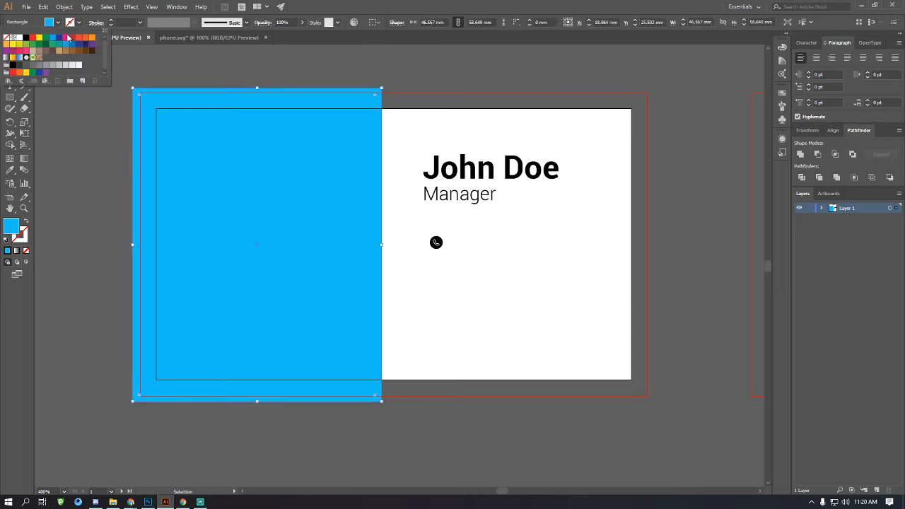
pyautogui.click(74, 39)
pyautogui.click(475, 288)
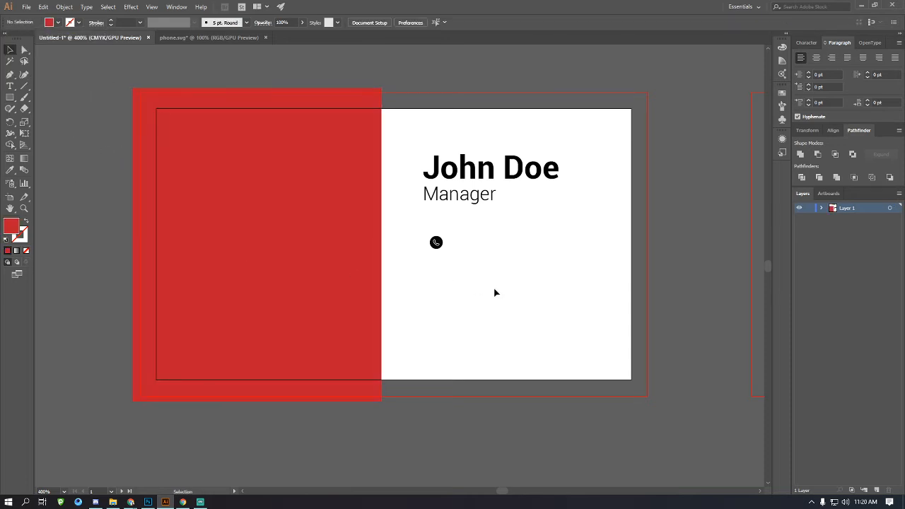
# Fill the left-half rectangle with green.
pyautogui.click(309, 251)
pyautogui.click(58, 23)
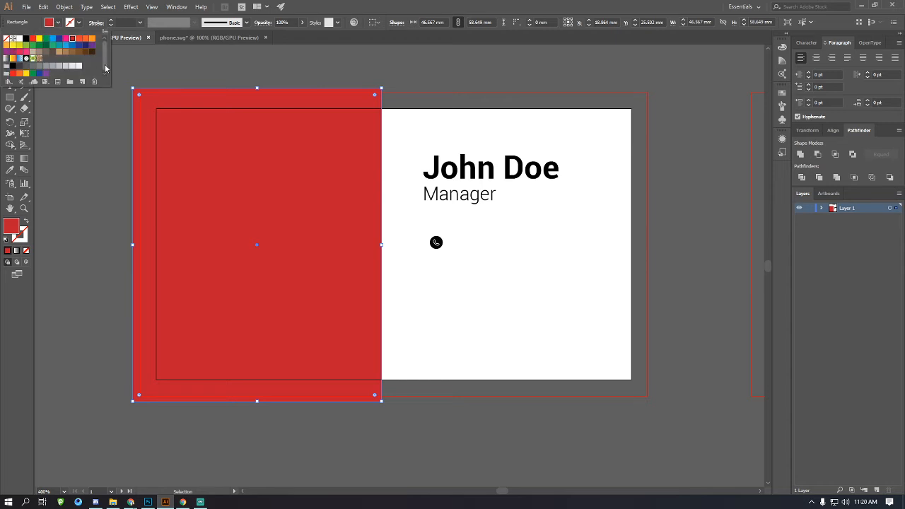
pyautogui.click(52, 49)
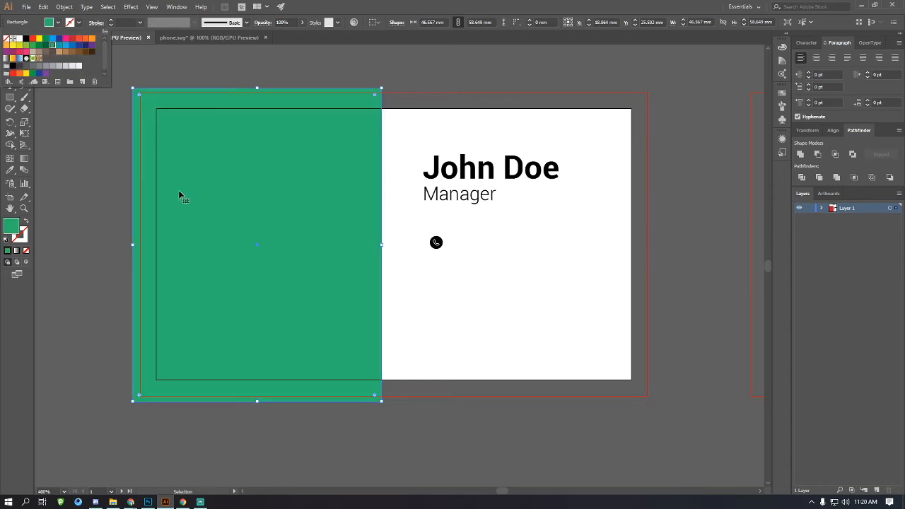
pyautogui.click(443, 289)
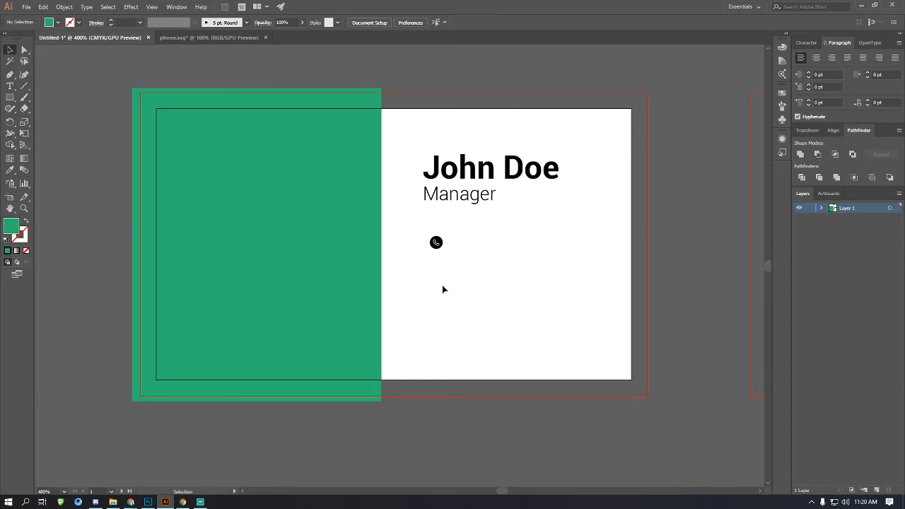
# Try moving and resizing the phone icon below the job title, and undo the last transformation.
pyautogui.moveTo(438, 247); pyautogui.dragTo(488, 262)
pyautogui.click(538, 304)
pyautogui.hotkey('ctrl', 'space')
pyautogui.click(432, 236)
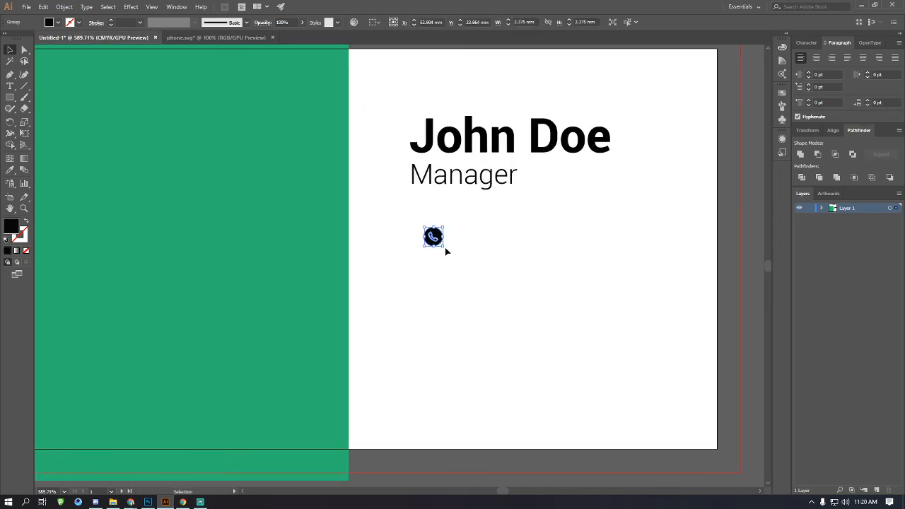
pyautogui.hotkey('ctrl', 'space')
pyautogui.moveTo(435, 239); pyautogui.dragTo(604, 303)
pyautogui.hotkey('ctrl', '-')
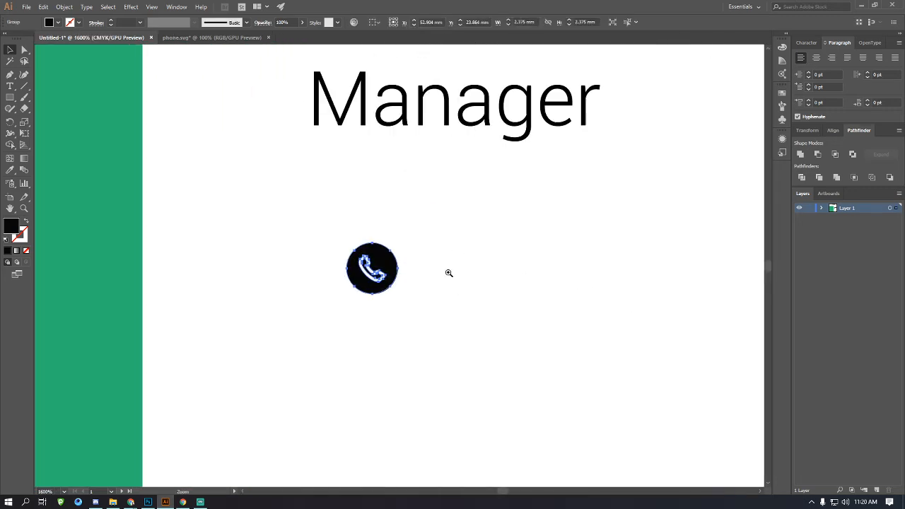
pyautogui.moveTo(398, 294); pyautogui.dragTo(436, 220)
pyautogui.hotkey('ctrl', 'z')
pyautogui.click(460, 285)
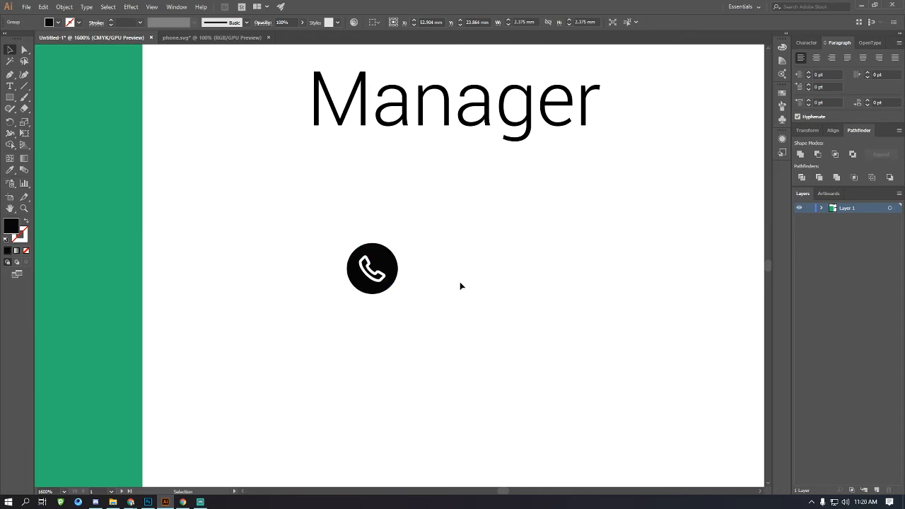
# Move the phone icon aside below the job title, and left-align it with the name and title text.
pyautogui.hotkey('ctrl', '-')
pyautogui.hotkey('ctrl', '-')
pyautogui.hotkey('ctrl', '-')
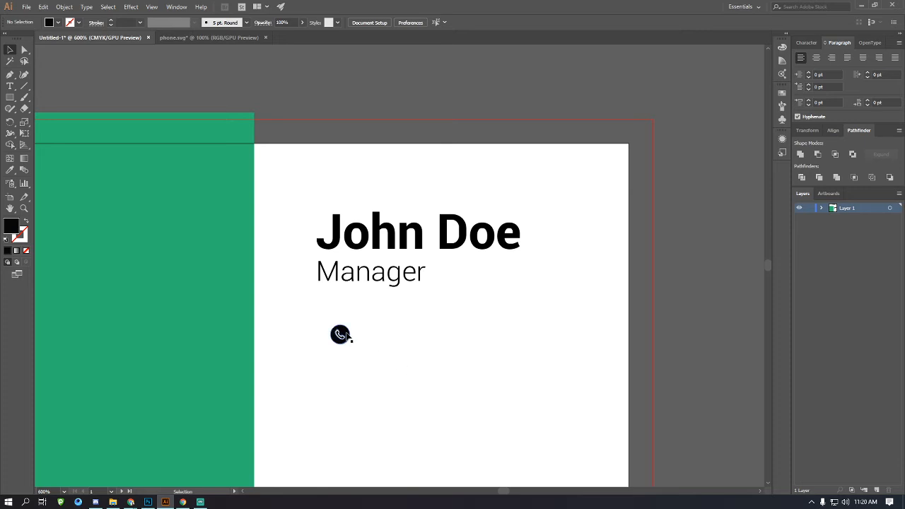
pyautogui.moveTo(342, 335); pyautogui.dragTo(406, 331)
pyautogui.click(422, 396)
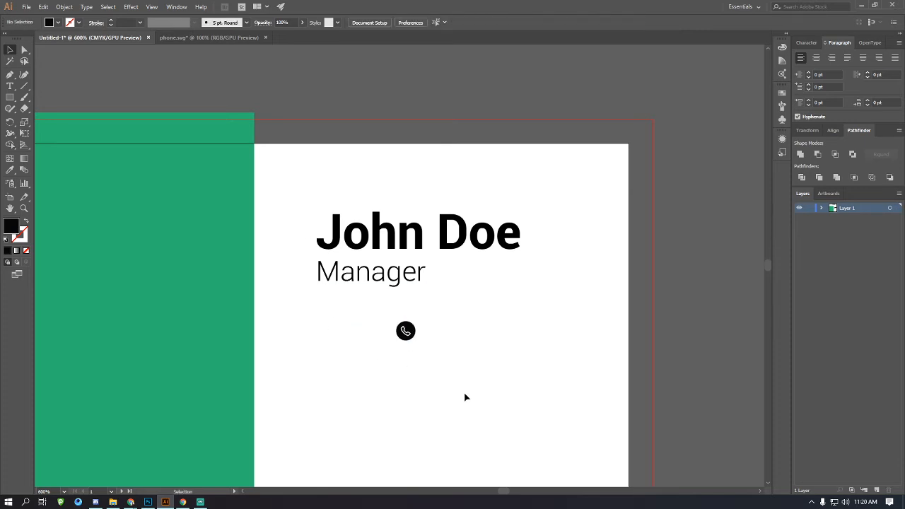
pyautogui.moveTo(464, 396); pyautogui.dragTo(311, 151)
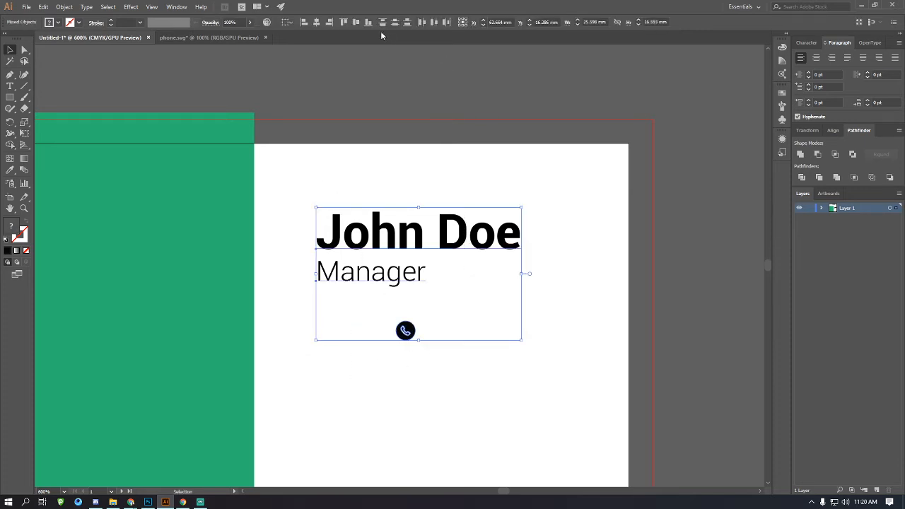
pyautogui.click(304, 22)
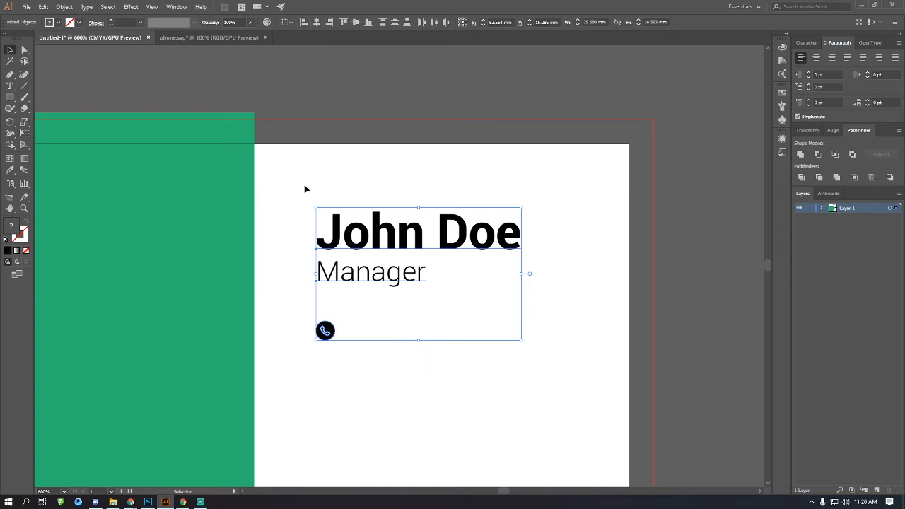
pyautogui.click(334, 391)
# Move the name, job title and phone icon together slightly up and closer to the green rectangle.
pyautogui.scroll(-3, 397, 393)
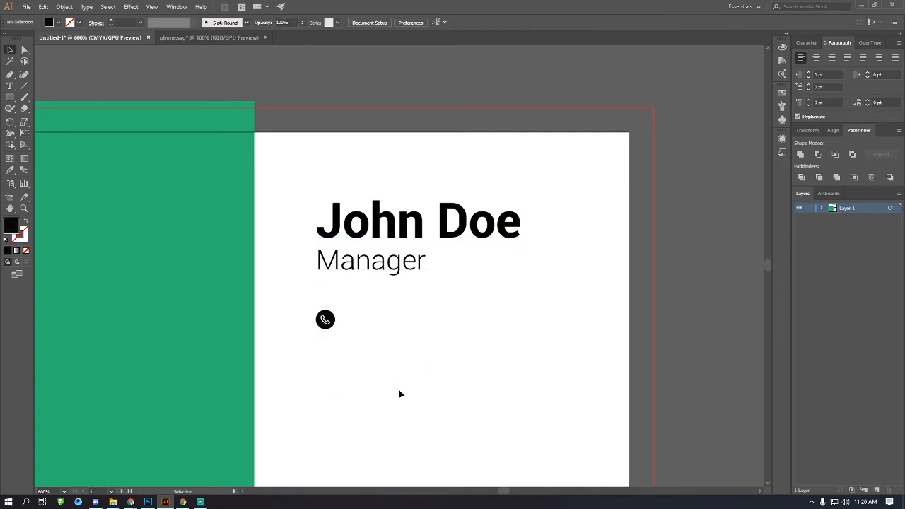
pyautogui.moveTo(426, 329); pyautogui.dragTo(317, 196)
pyautogui.moveTo(495, 201); pyautogui.dragTo(470, 193)
pyautogui.click(345, 307)
pyautogui.scroll(-1, 344, 307)
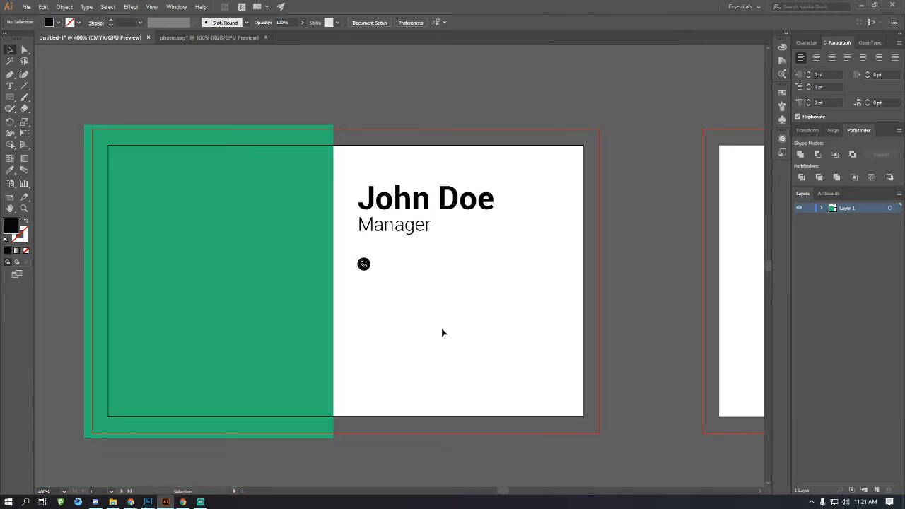
pyautogui.scroll(-3, 442, 333)
pyautogui.hscroll(2, 442, 326)
pyautogui.scroll(1, 389, 277)
pyautogui.hscroll(2, 389, 276)
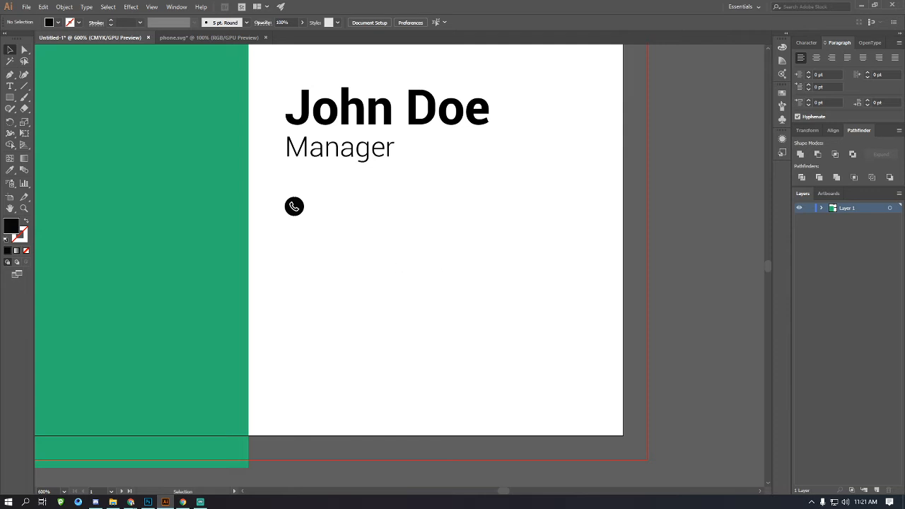
# Switch to the browser, close the phone icon's download page and search Flaticon for "email" icons.
pyautogui.click(861, 6)
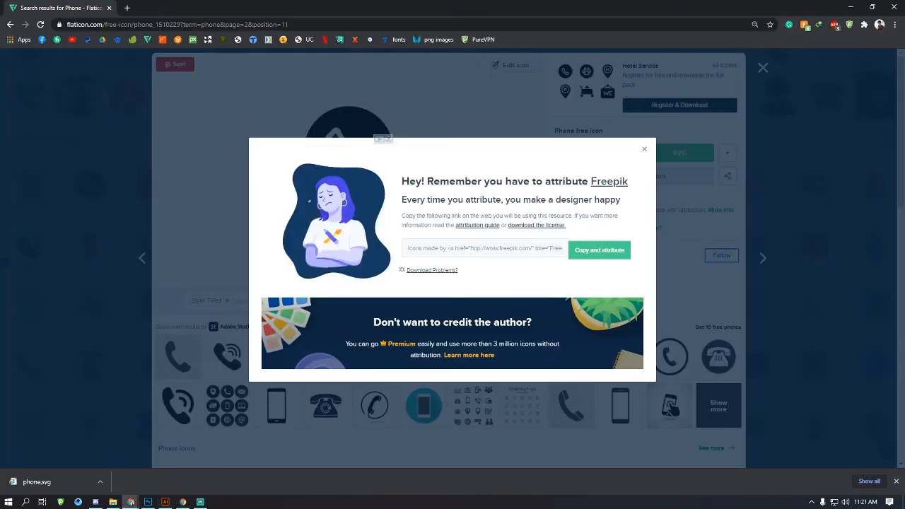
pyautogui.click(763, 67)
pyautogui.click(763, 67)
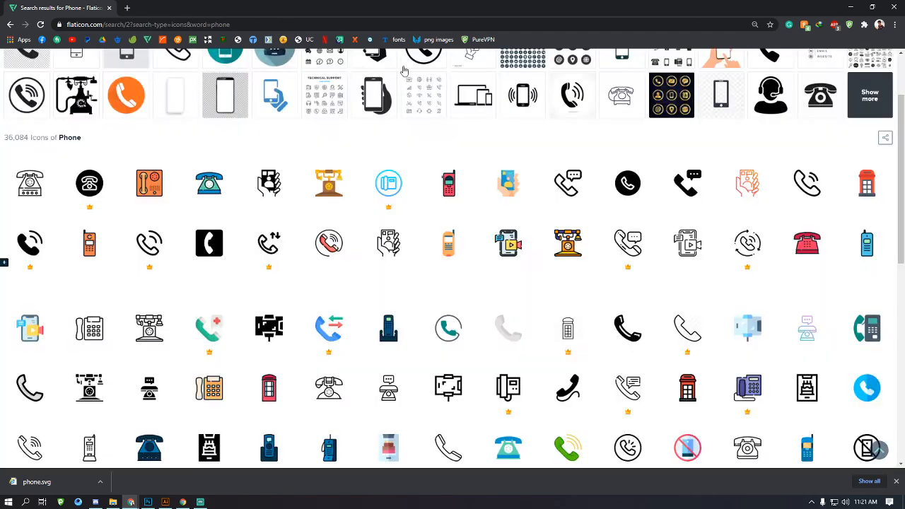
pyautogui.scroll(5, 184, 87)
pyautogui.doubleClick(184, 87)
pyautogui.write('email')
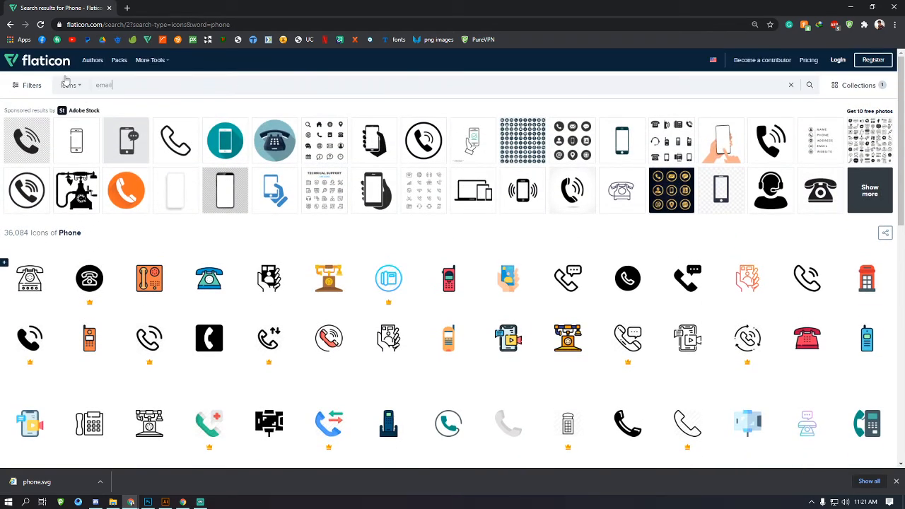
pyautogui.press('Return')
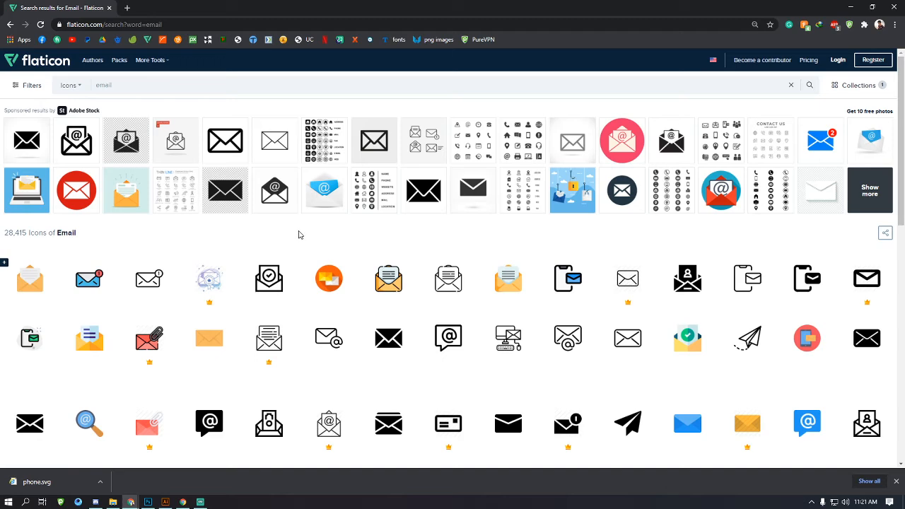
pyautogui.scroll(-1, 308, 234)
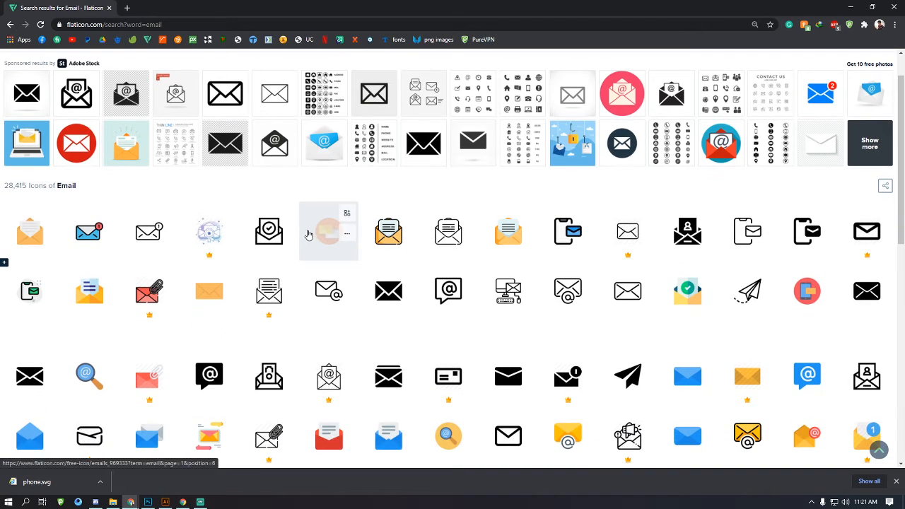
# Look through the Flaticon search results for a suitable email icon.
pyautogui.scroll(-1, 300, 234)
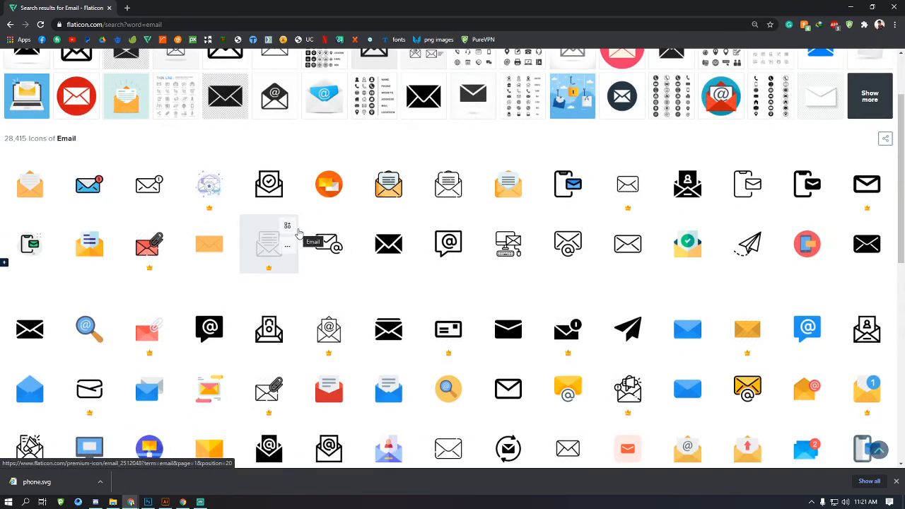
pyautogui.scroll(-5, 299, 233)
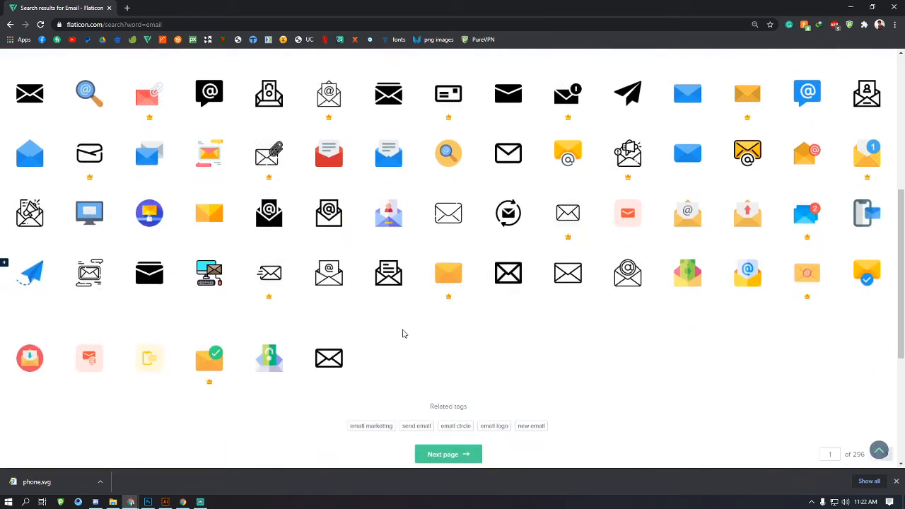
pyautogui.scroll(7, 403, 334)
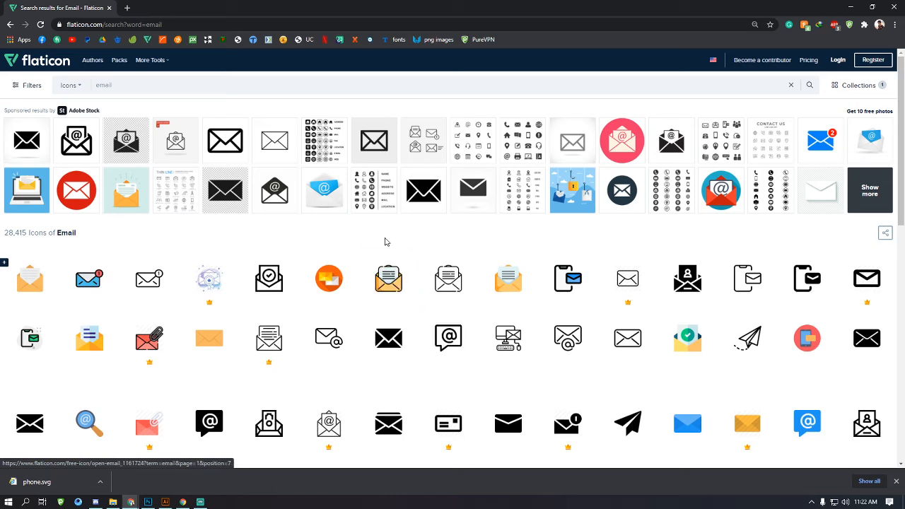
pyautogui.scroll(-2, 381, 235)
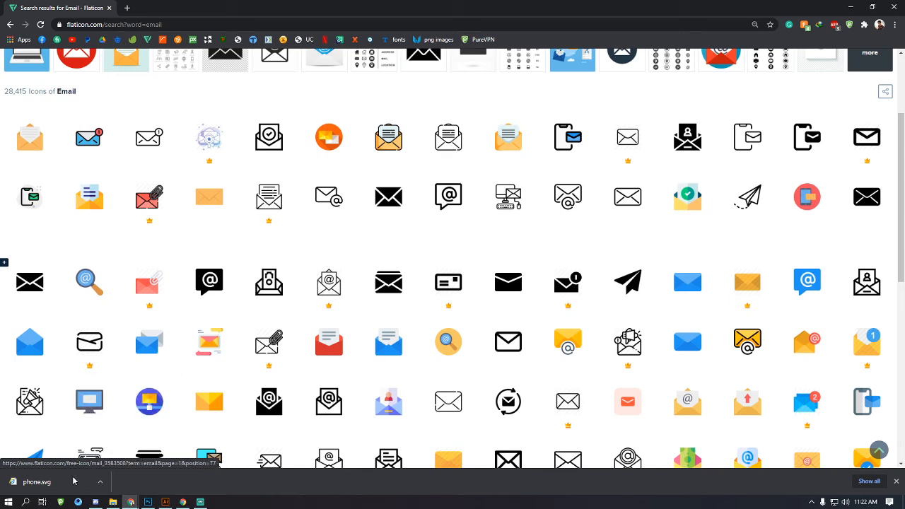
# Switch to File Explorer and open the folder Work (F:) > others designs > Icons > 2.
pyautogui.click(112, 502)
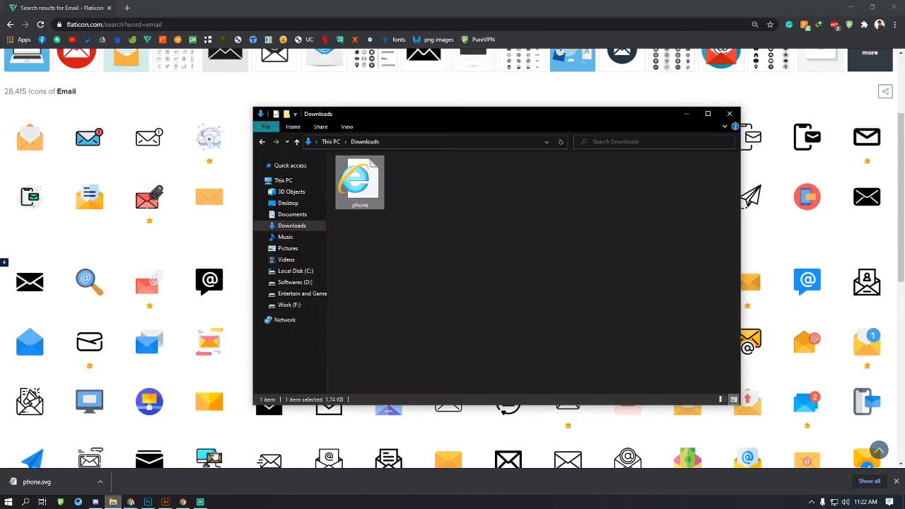
pyautogui.click(299, 305)
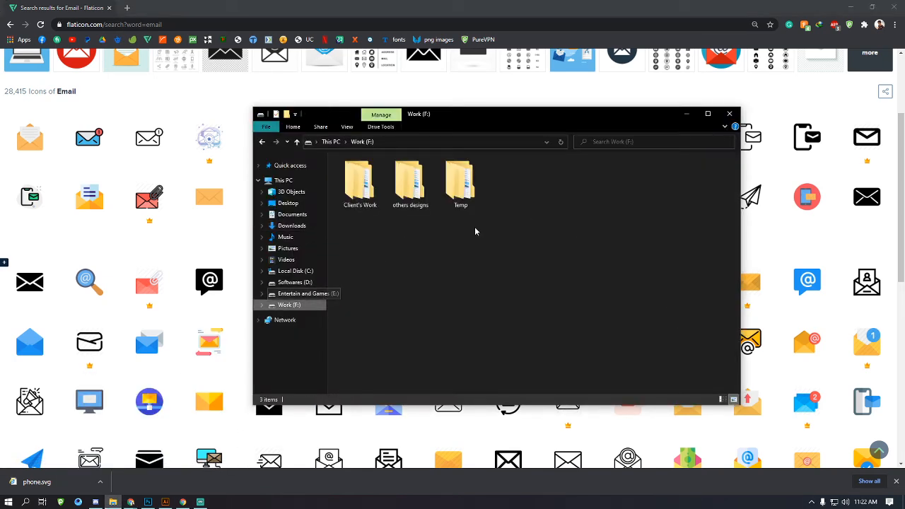
pyautogui.doubleClick(408, 192)
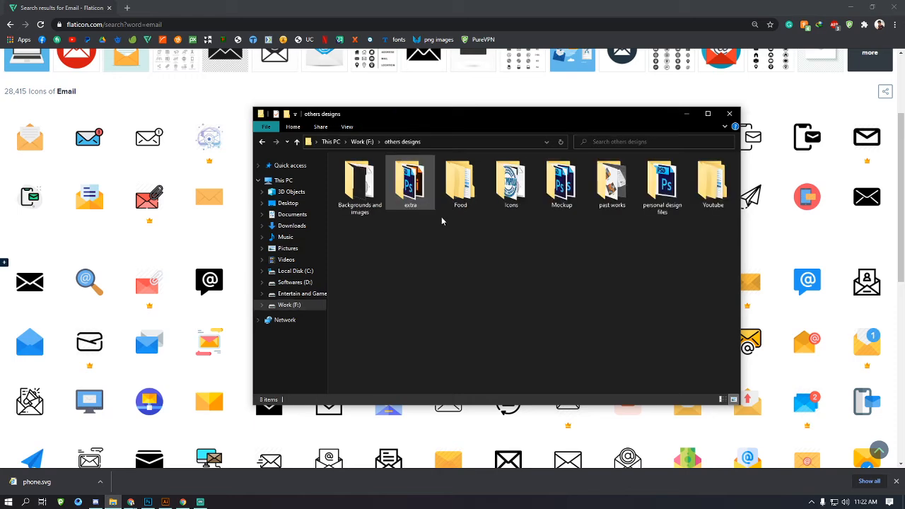
pyautogui.doubleClick(460, 185)
pyautogui.doubleClick(359, 183)
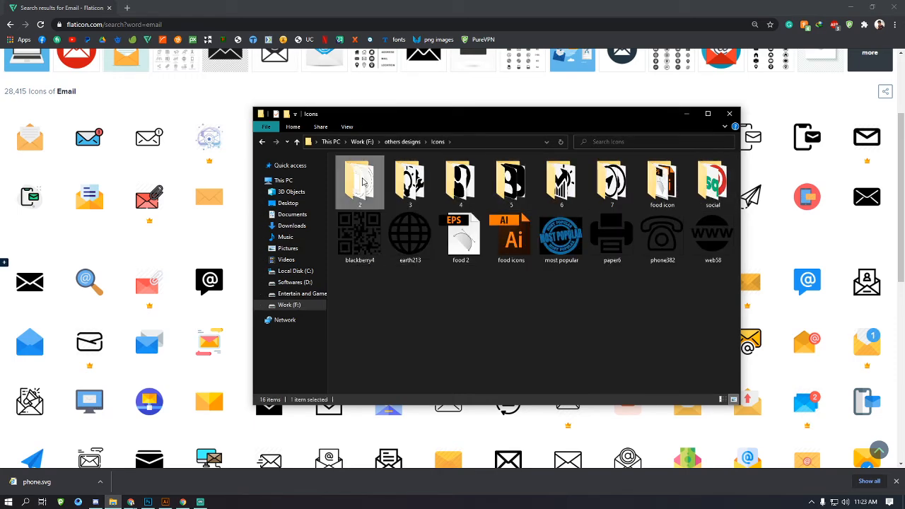
# Find the "w p e a" EPS file in the icon folder and open it in Illustrator.
pyautogui.scroll(-3, 591, 300)
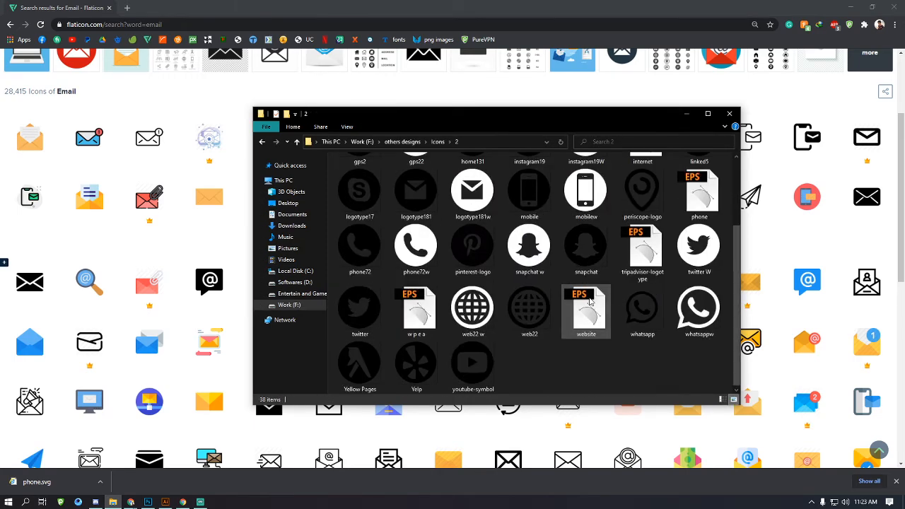
pyautogui.click(417, 257)
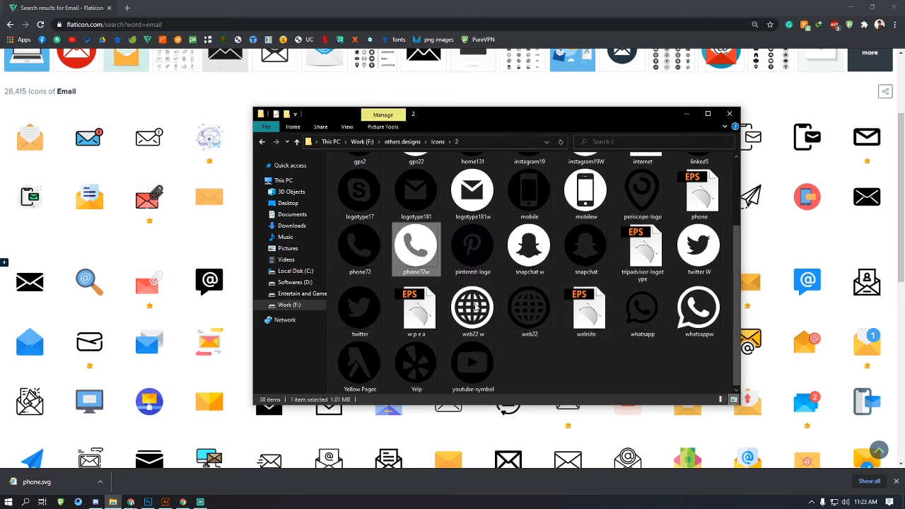
pyautogui.click(549, 362)
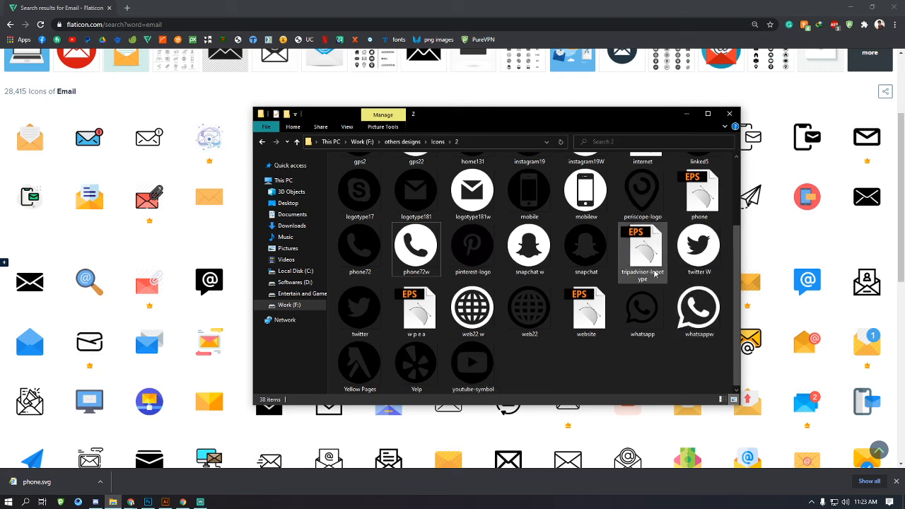
pyautogui.scroll(2, 666, 227)
pyautogui.scroll(-2, 636, 318)
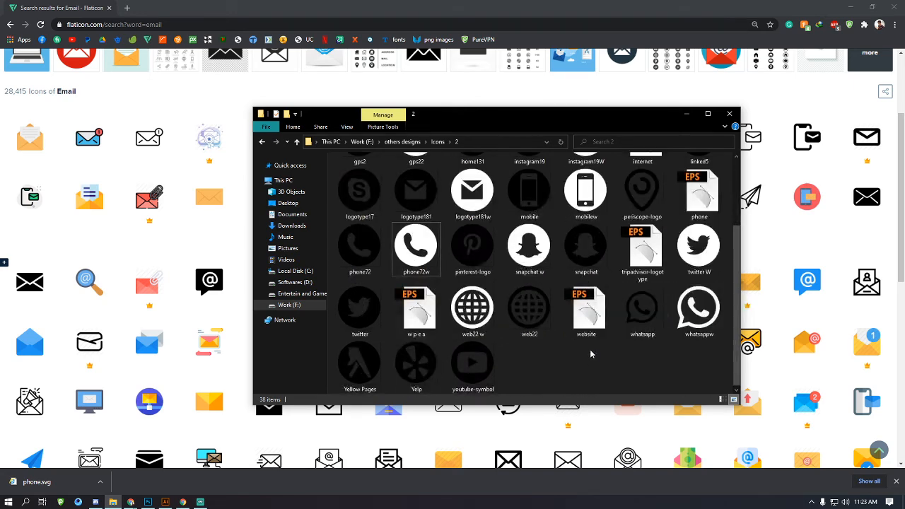
pyautogui.click(413, 316)
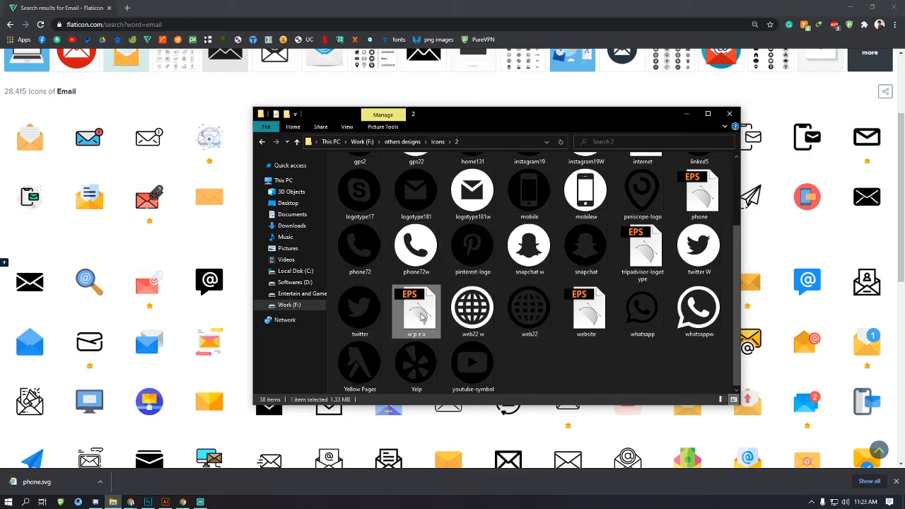
pyautogui.doubleClick(420, 316)
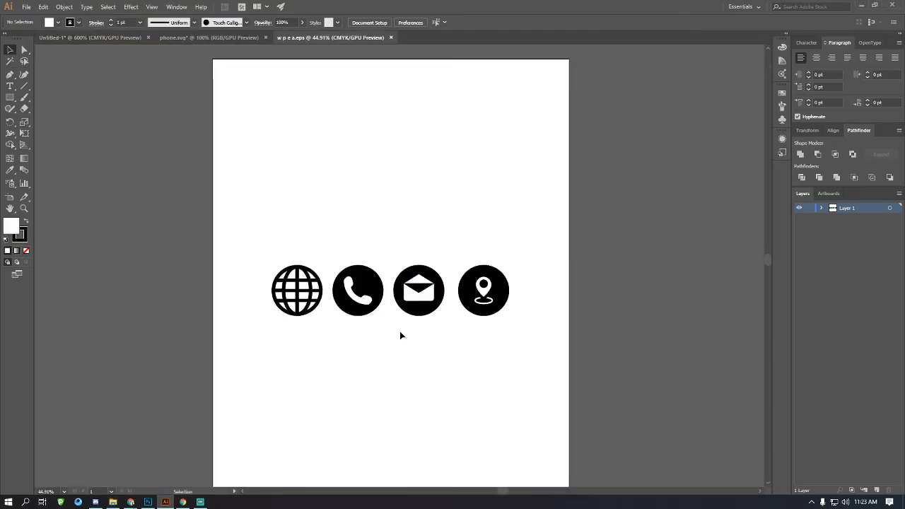
# Select the four icons in w p e a.eps, and close phone.svg without saving before returning to the business card document.
pyautogui.click(378, 310)
pyautogui.moveTo(521, 348); pyautogui.dragTo(208, 249)
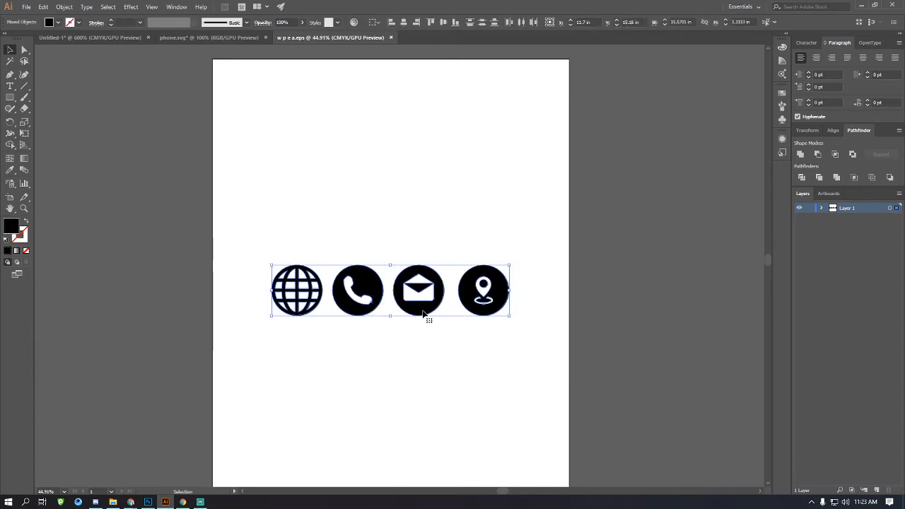
pyautogui.click(237, 37)
pyautogui.click(265, 38)
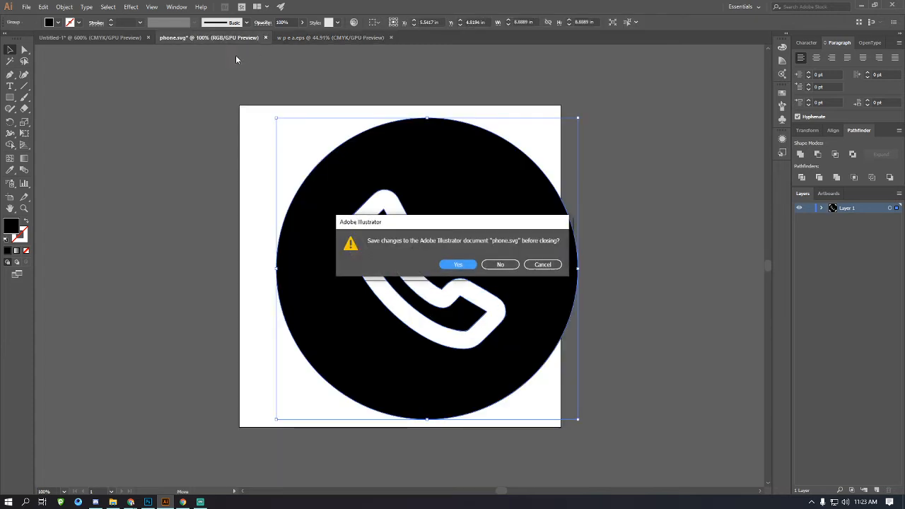
pyautogui.click(501, 266)
pyautogui.click(107, 38)
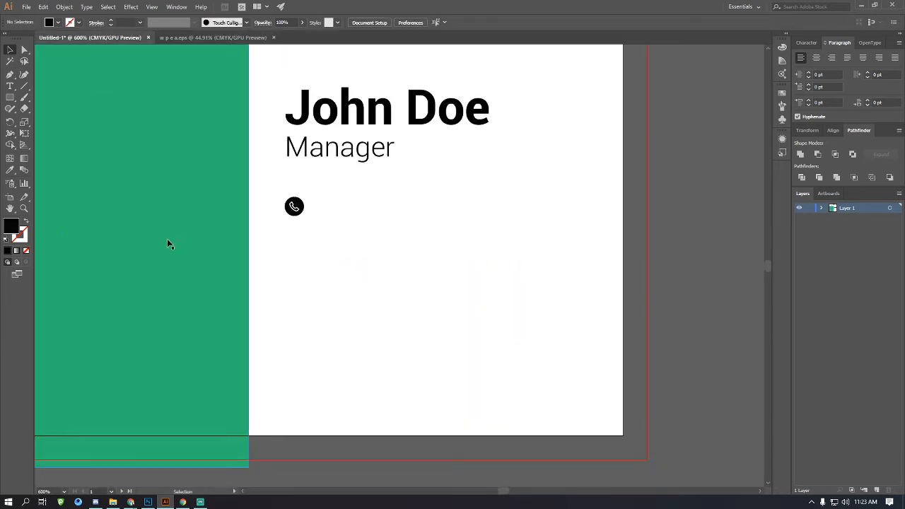
# Open the "website" EPS file from the icon folder and copy its globe icon into the business card document.
pyautogui.click(112, 504)
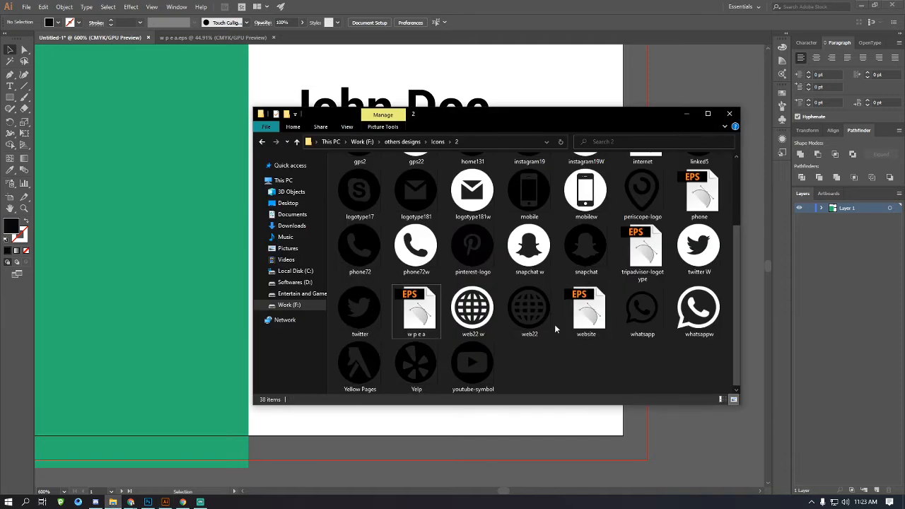
pyautogui.doubleClick(586, 311)
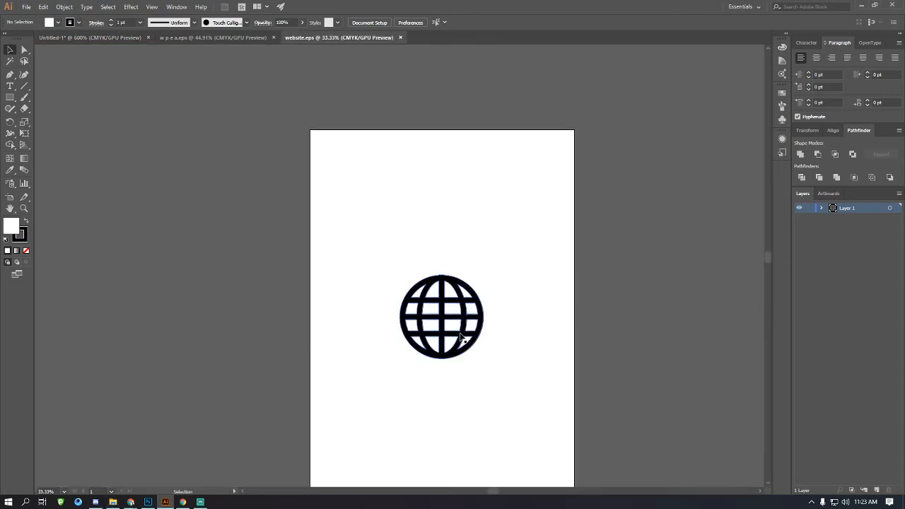
pyautogui.moveTo(460, 338); pyautogui.dragTo(355, 264)
pyautogui.keyDown('ctrl'); pyautogui.keyDown('alt'); pyautogui.click(366, 298); pyautogui.keyUp('alt'); pyautogui.keyUp('ctrl')
pyautogui.keyDown('ctrl'); pyautogui.keyDown('alt'); pyautogui.click(366, 297); pyautogui.keyUp('alt'); pyautogui.keyUp('ctrl')
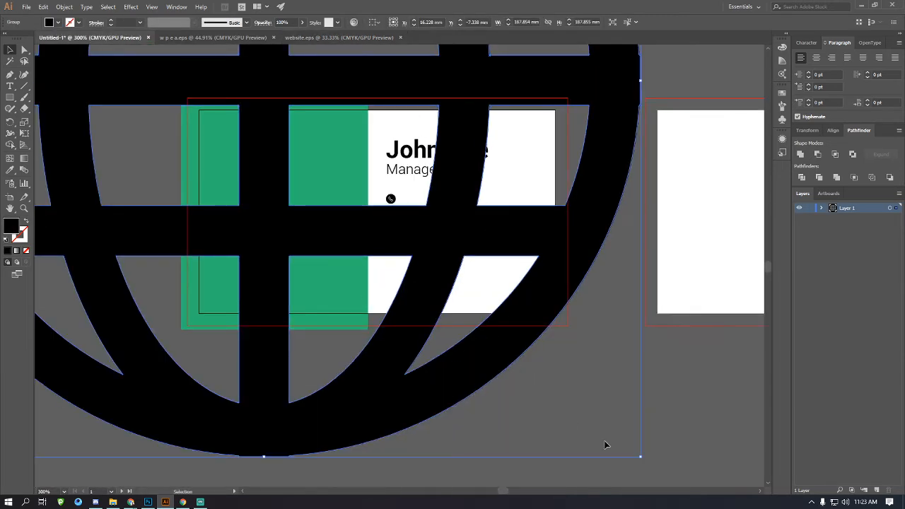
# Scale the oversized globe icon down to about 8.2 mm and place it below and to the right of the phone icon.
pyautogui.moveTo(642, 457); pyautogui.dragTo(614, 382)
pyautogui.click(295, 80)
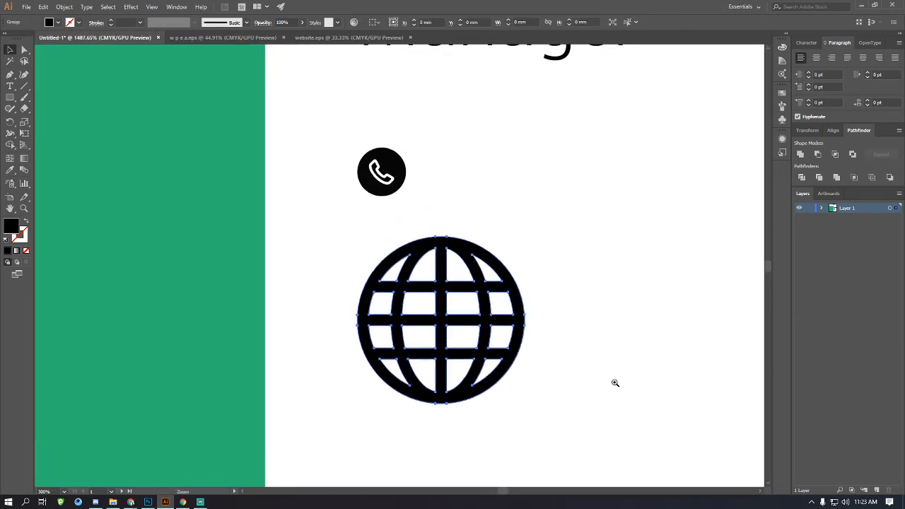
pyautogui.scroll(2, 435, 255)
pyautogui.moveTo(428, 251); pyautogui.dragTo(502, 204)
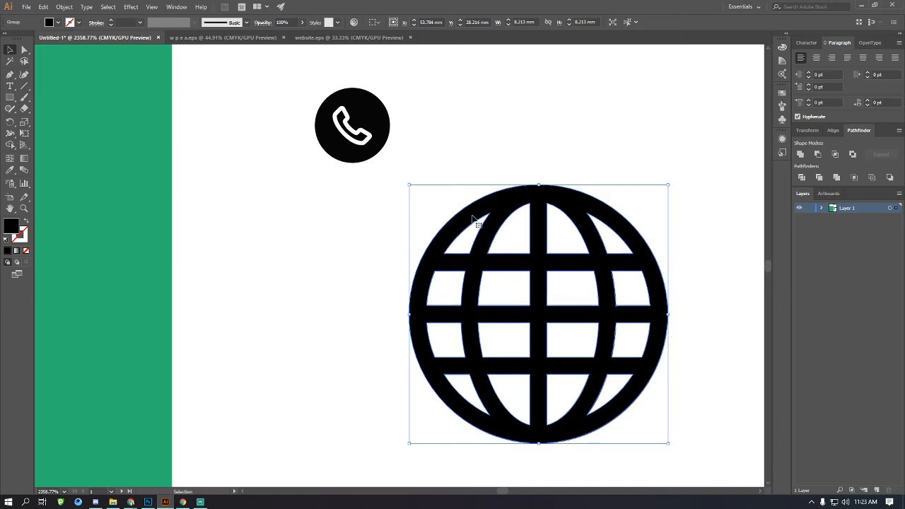
# Move the globe icon so its left and top edges line up with those of the phone icon.
pyautogui.moveTo(472, 218); pyautogui.dragTo(385, 178)
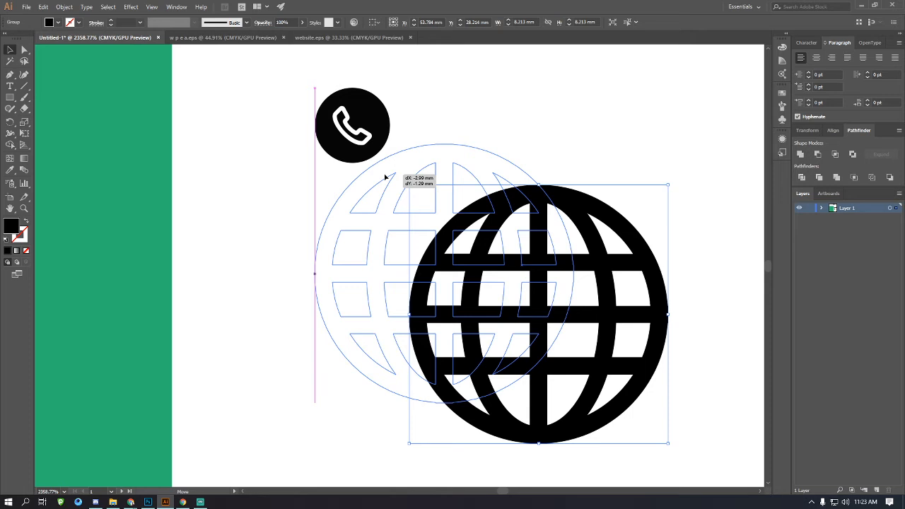
pyautogui.moveTo(386, 178); pyautogui.dragTo(386, 177)
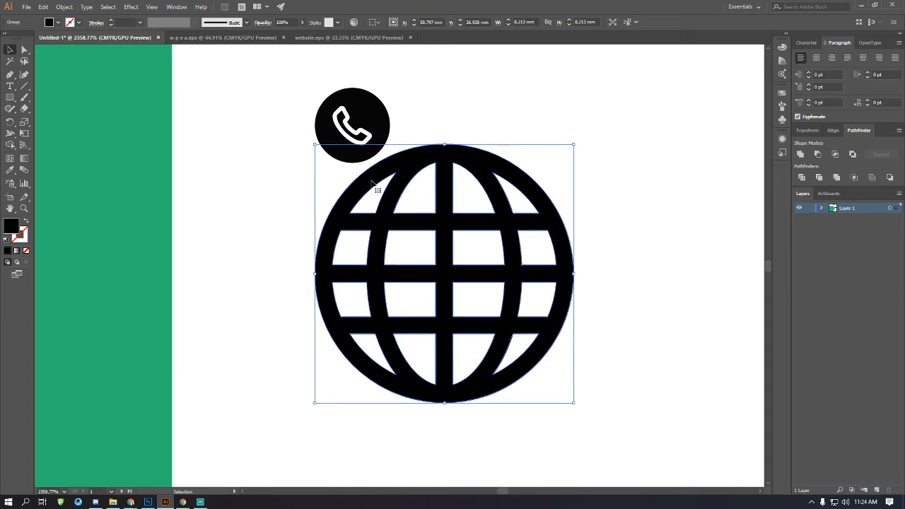
pyautogui.moveTo(407, 170); pyautogui.dragTo(413, 114)
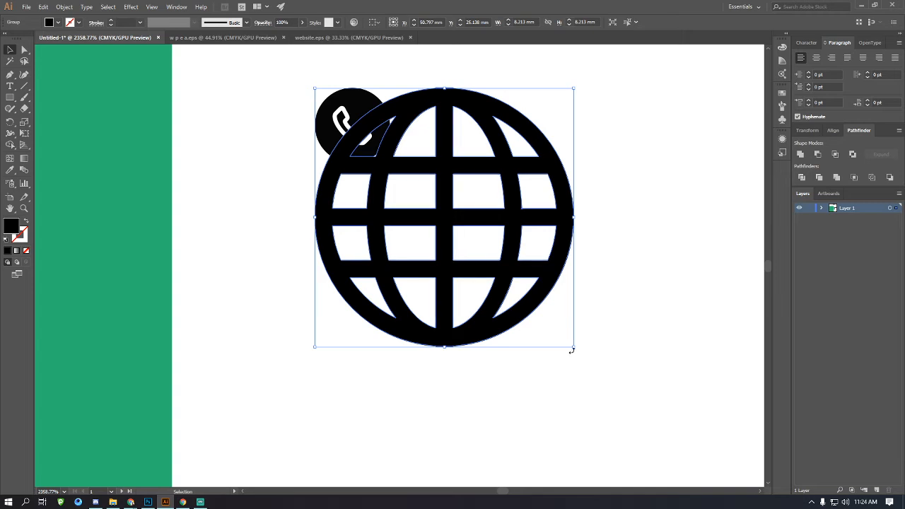
# Scale the globe icon proportionally to about 2.38 mm so it matches the phone icon's size.
pyautogui.moveTo(574, 347); pyautogui.dragTo(390, 162)
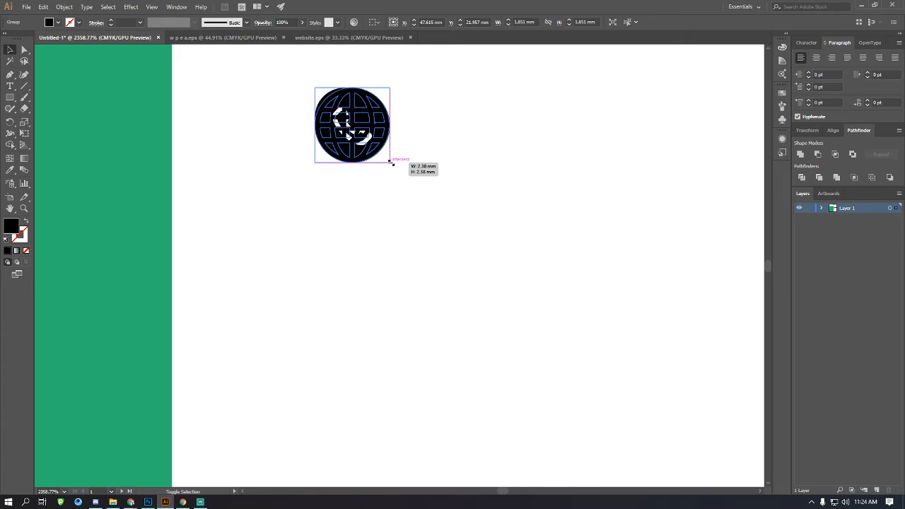
pyautogui.moveTo(391, 163); pyautogui.dragTo(465, 207)
pyautogui.click(440, 216)
pyautogui.scroll(4, 482, 304)
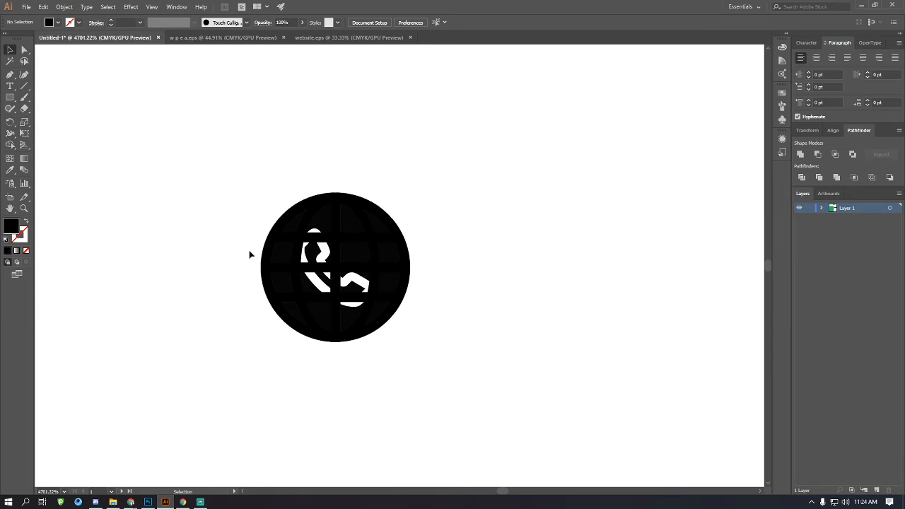
pyautogui.click(363, 252)
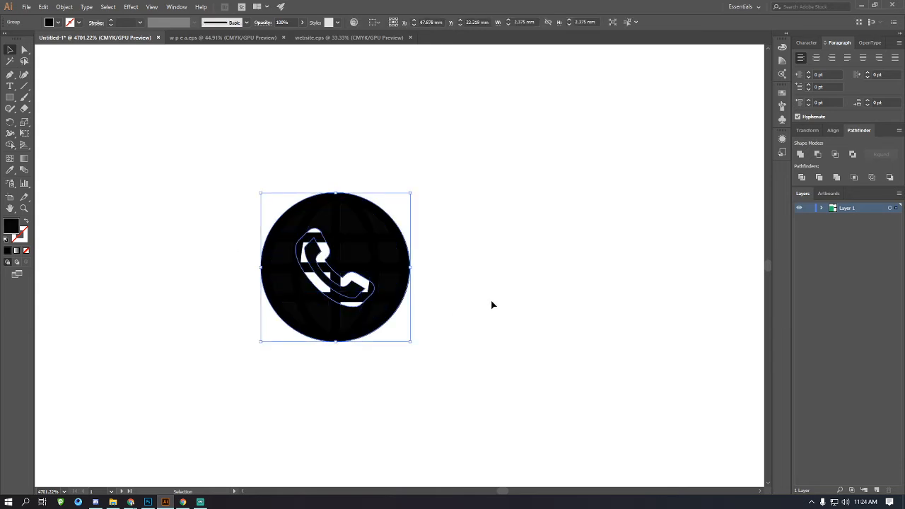
pyautogui.click(493, 305)
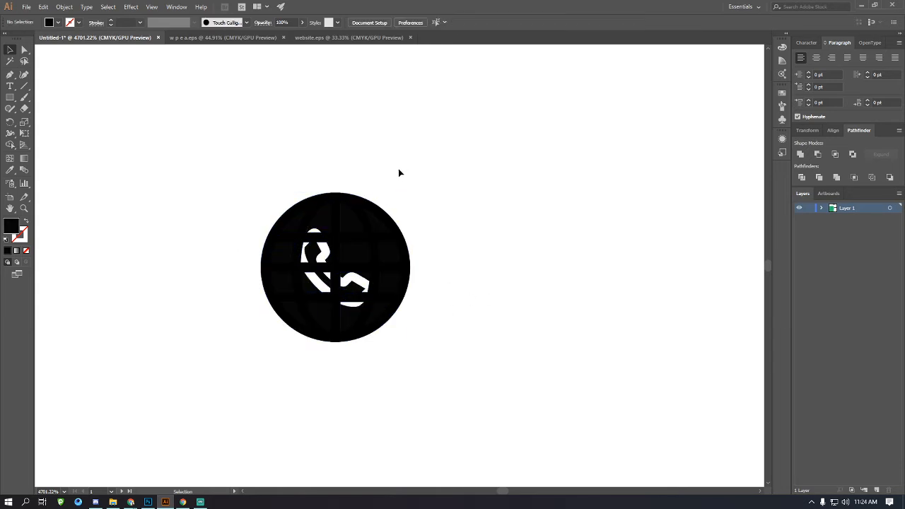
# Move the globe icon straight down so it sits just below the phone icon, and deselect it.
pyautogui.click(359, 238)
pyautogui.scroll(-4, 380, 210)
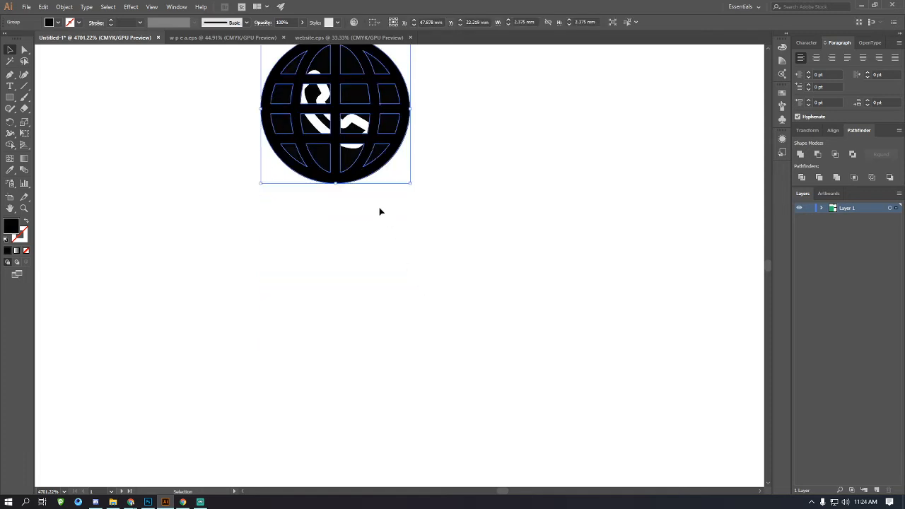
pyautogui.scroll(1, 379, 210)
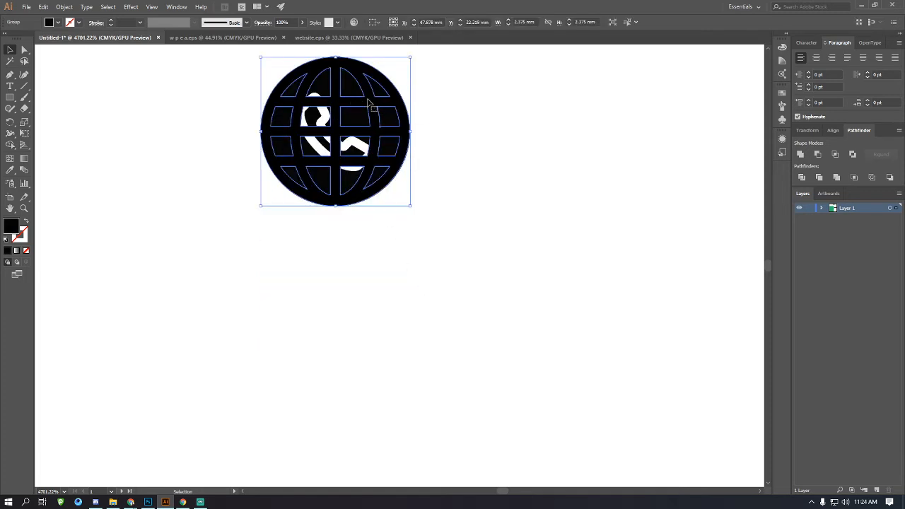
pyautogui.moveTo(367, 103); pyautogui.dragTo(364, 304)
pyautogui.click(533, 289)
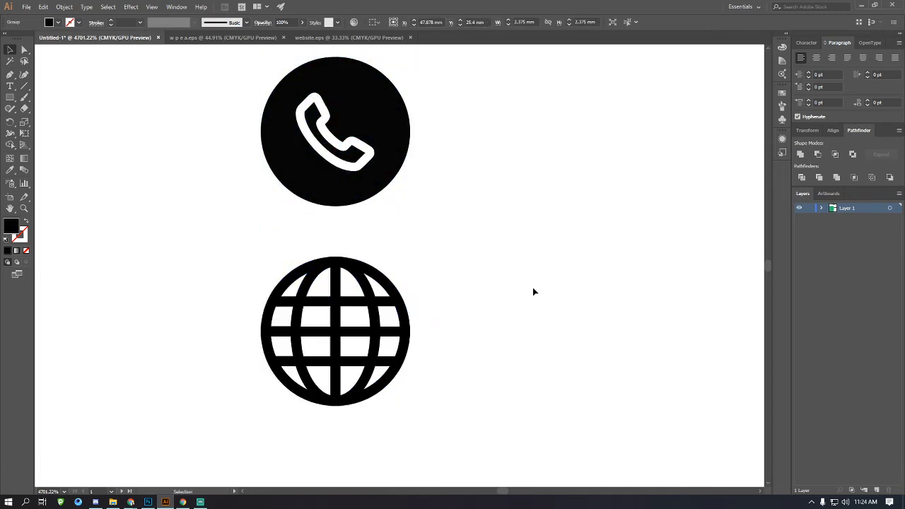
# Examine the alignment and spacing of the phone and globe icons below the job title.
pyautogui.keyDown('ctrl'); pyautogui.keyDown('alt'); pyautogui.click(359, 239); pyautogui.keyUp('alt'); pyautogui.keyUp('ctrl')
pyautogui.keyDown('ctrl'); pyautogui.keyDown('alt'); pyautogui.click(359, 239); pyautogui.keyUp('alt'); pyautogui.keyUp('ctrl')
pyautogui.moveTo(521, 364); pyautogui.dragTo(410, 233)
pyautogui.click(505, 315)
pyautogui.keyDown('ctrl'); pyautogui.keyDown('alt'); pyautogui.click(505, 315); pyautogui.keyUp('alt'); pyautogui.keyUp('ctrl')
pyautogui.keyDown('ctrl'); pyautogui.keyDown('alt'); pyautogui.click(505, 315); pyautogui.keyUp('alt'); pyautogui.keyUp('ctrl')
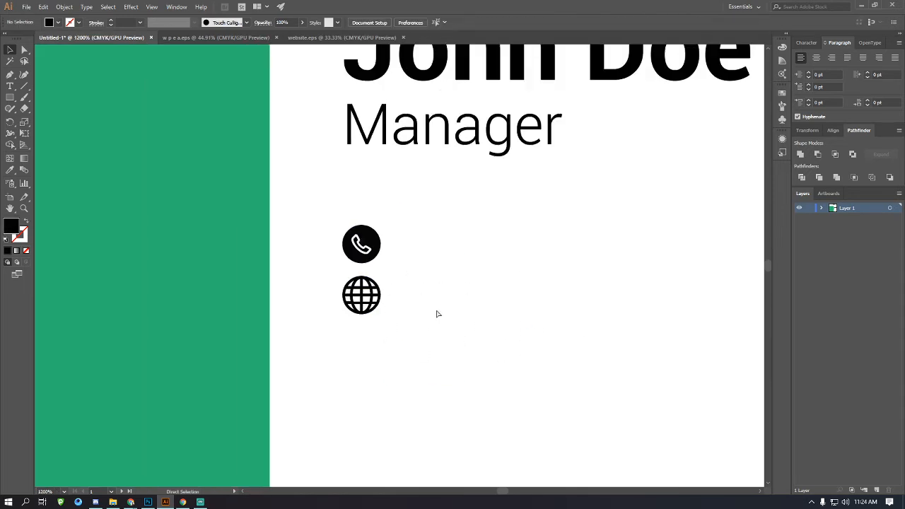
pyautogui.hscroll(1, 425, 317)
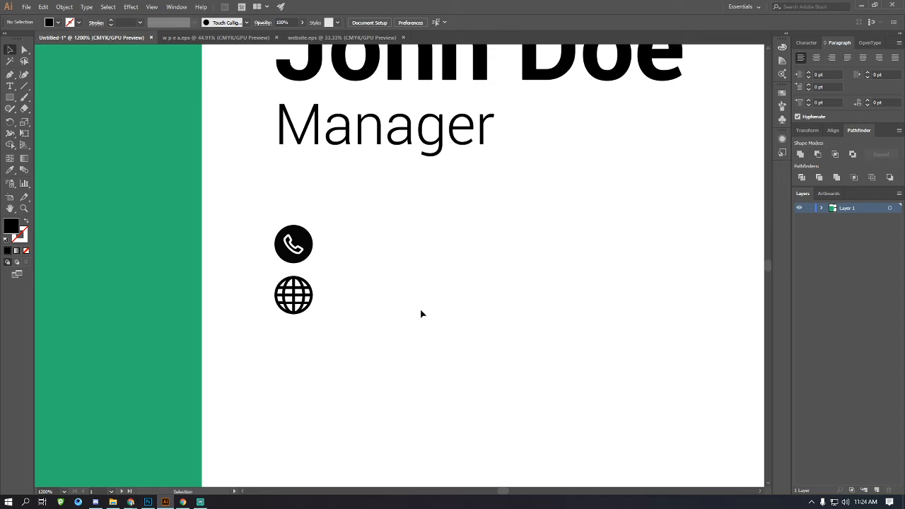
pyautogui.moveTo(314, 262); pyautogui.dragTo(372, 291)
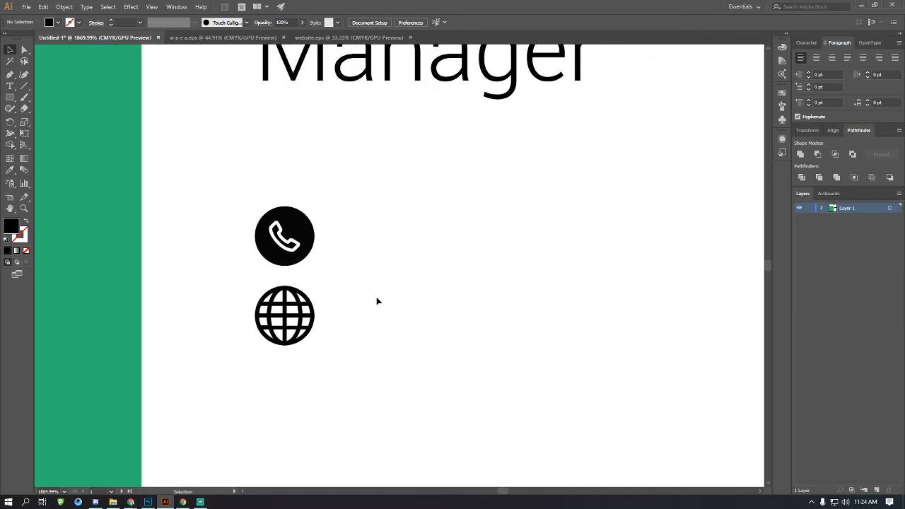
# Undo the globe icon's last downward move so it overlaps the phone icon, and leave it deselected.
pyautogui.hotkey('ctrl', 'z')
pyautogui.click(372, 254)
pyautogui.keyDown('ctrl'); pyautogui.click(299, 238); pyautogui.keyUp('ctrl')
pyautogui.click(313, 283)
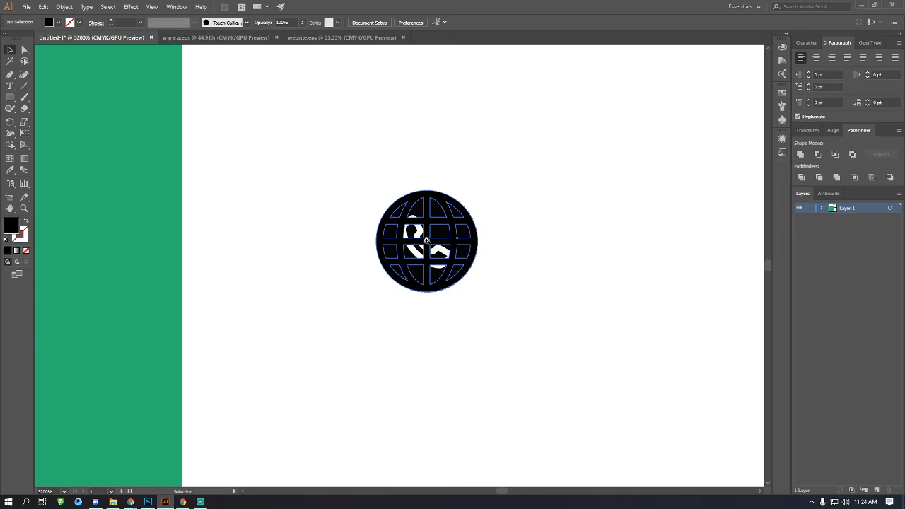
pyautogui.keyDown('alt'); pyautogui.scroll(4, 426, 241); pyautogui.keyUp('alt')
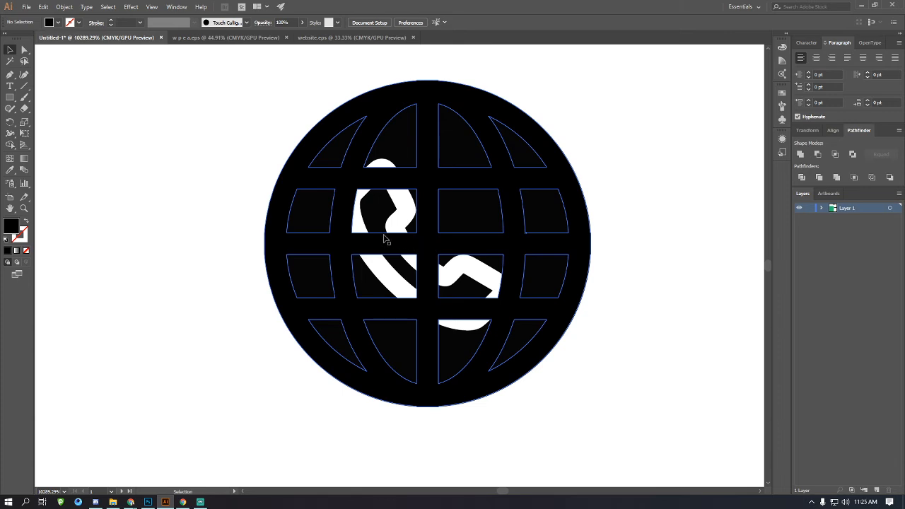
# Fill the globe icon with white and deselect it.
pyautogui.click(358, 243)
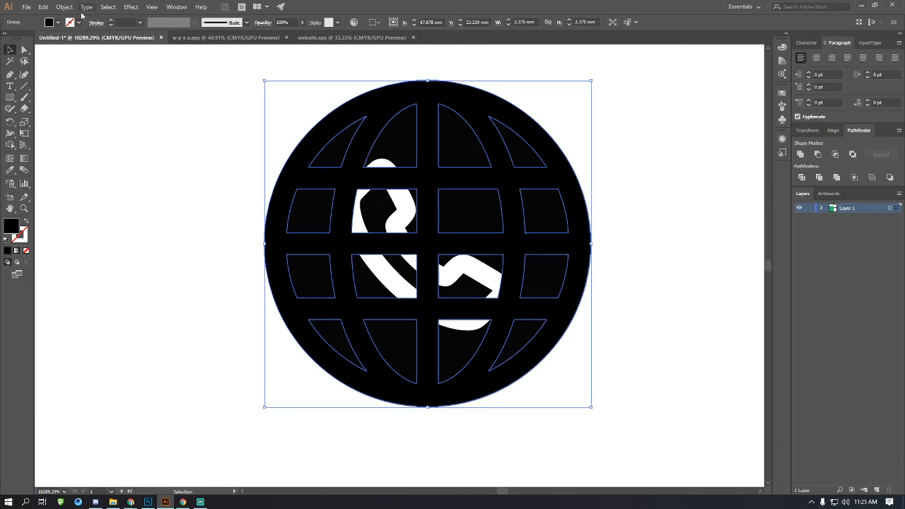
pyautogui.click(49, 24)
pyautogui.click(13, 39)
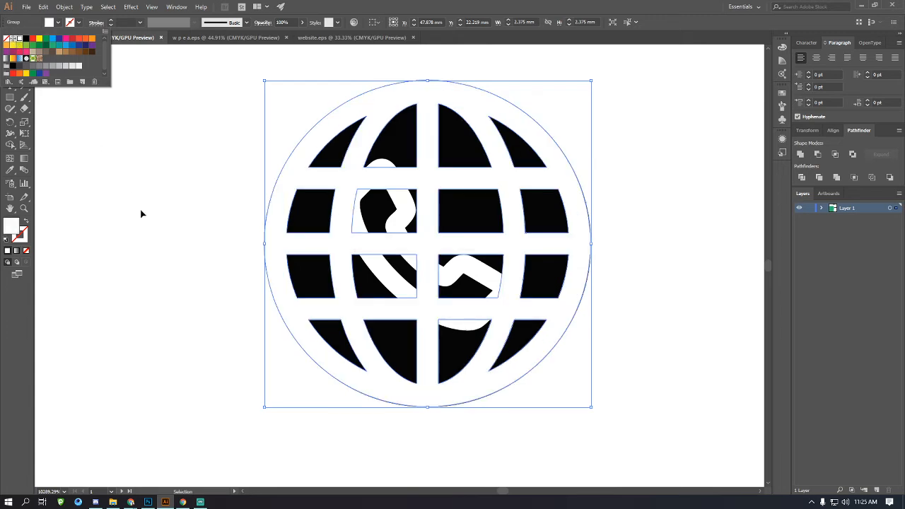
pyautogui.click(142, 212)
pyautogui.click(650, 243)
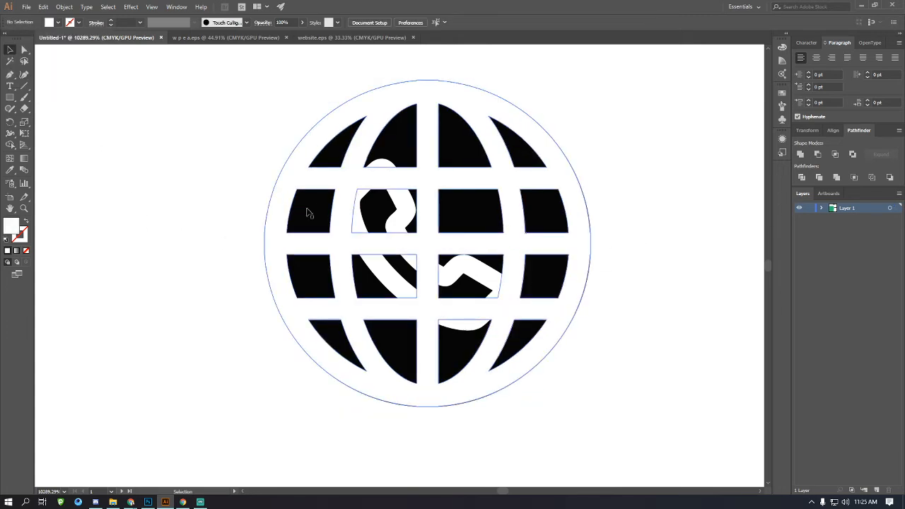
# Set the globe icon's fill back to black.
pyautogui.click(432, 238)
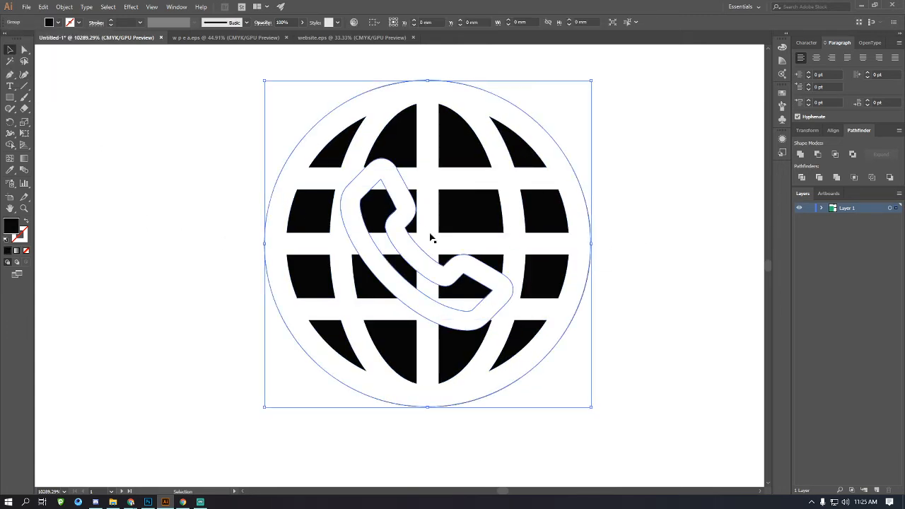
pyautogui.click(655, 248)
pyautogui.click(481, 215)
pyautogui.rightClick(470, 207)
pyautogui.click(369, 248)
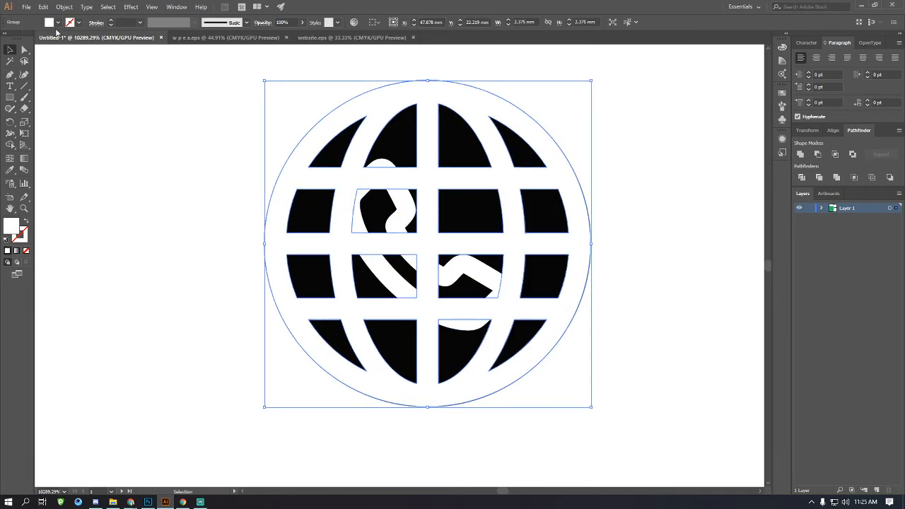
pyautogui.click(57, 22)
pyautogui.click(25, 40)
pyautogui.click(445, 262)
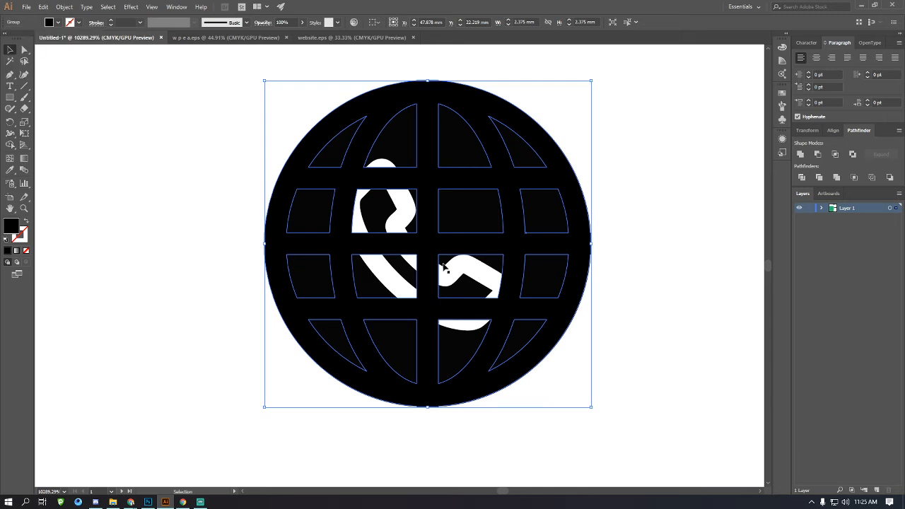
# Try moving the phone icon out to the right of the globe icon, and undo the move.
pyautogui.click(598, 238)
pyautogui.click(467, 209)
pyautogui.moveTo(471, 208); pyautogui.dragTo(669, 247)
pyautogui.hotkey('ctrl', 'z')
# Try a white fill on the phone icon behind the globe, and undo the fill.
pyautogui.click(58, 22)
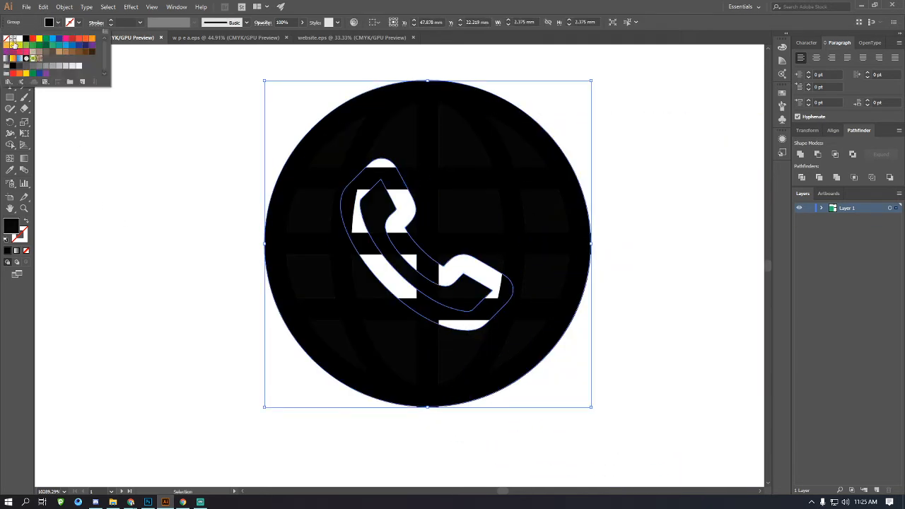
pyautogui.click(22, 41)
pyautogui.click(168, 234)
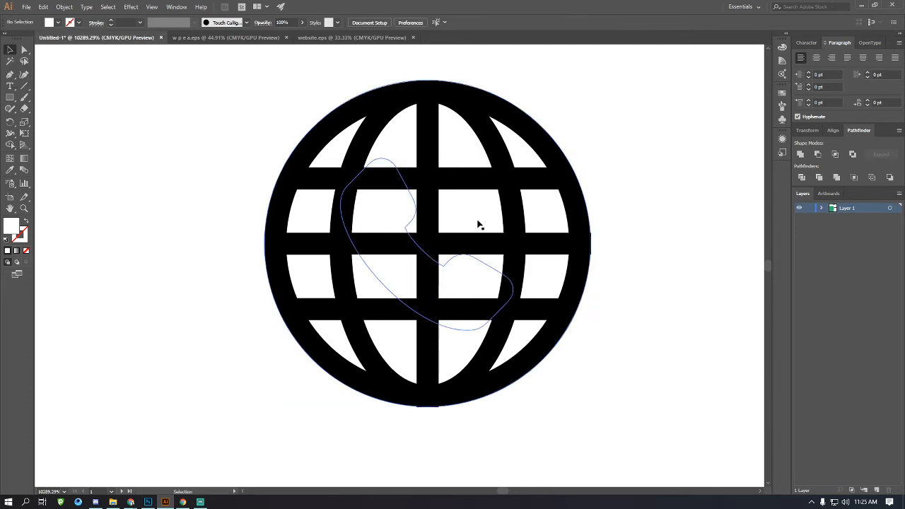
pyautogui.hotkey('ctrl', 'z')
# Fill the phone icon's circle behind the globe with orange and deselect it.
pyautogui.click(58, 22)
pyautogui.click(84, 42)
pyautogui.click(119, 181)
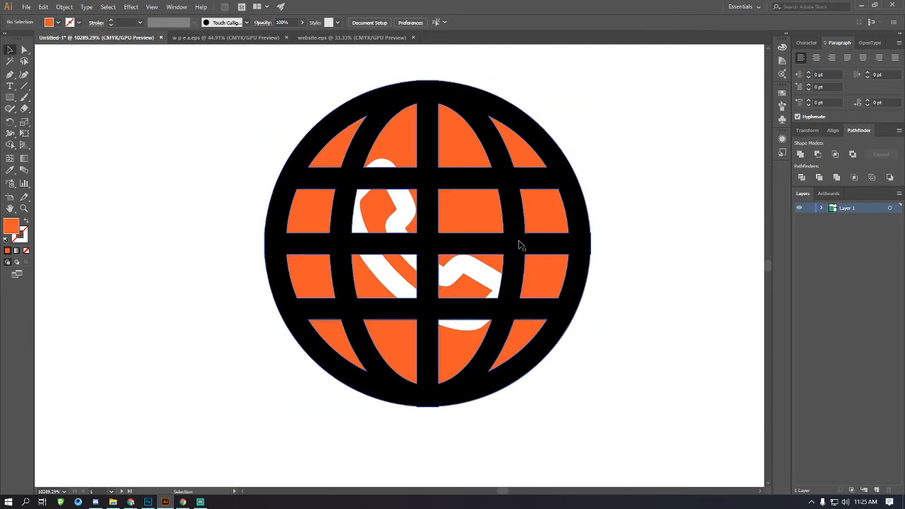
# Examine the stacking order of the overlapping globe and phone icon groups within Layer 1 by selecting each in turn.
pyautogui.click(471, 207)
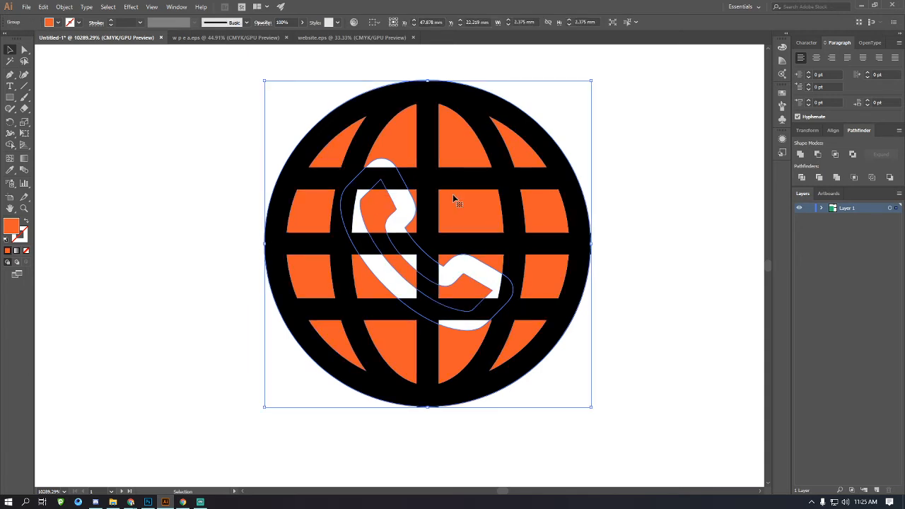
pyautogui.click(428, 215)
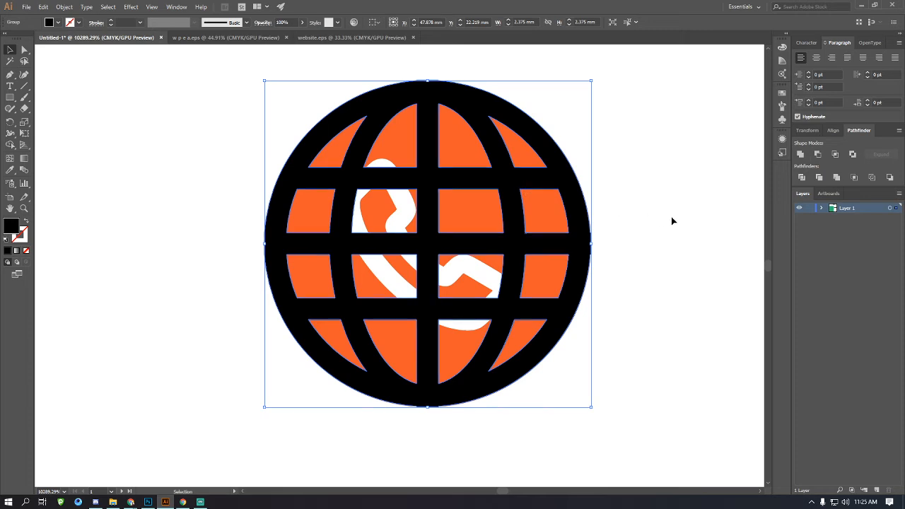
pyautogui.click(822, 208)
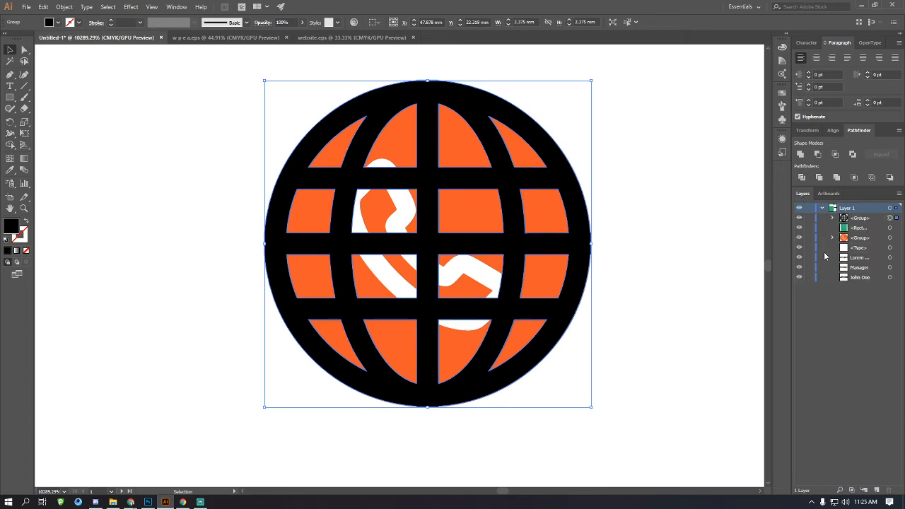
pyautogui.click(622, 242)
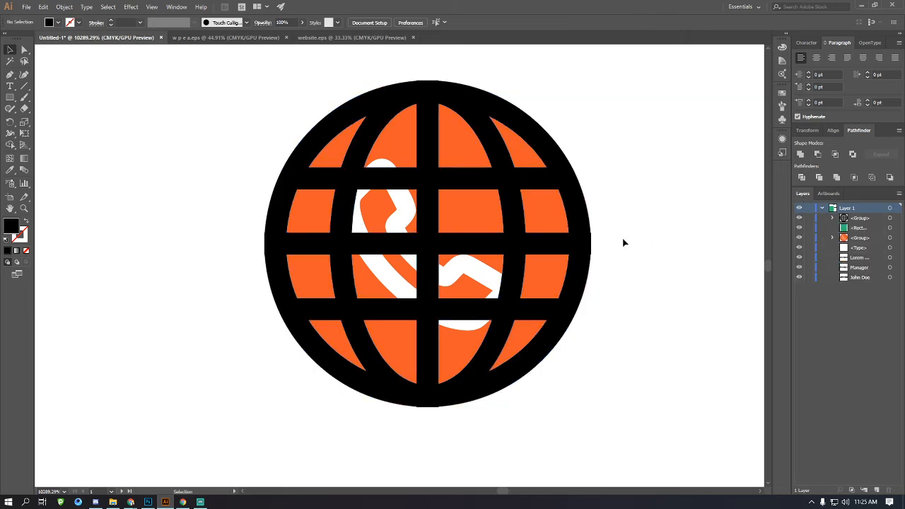
pyautogui.click(572, 210)
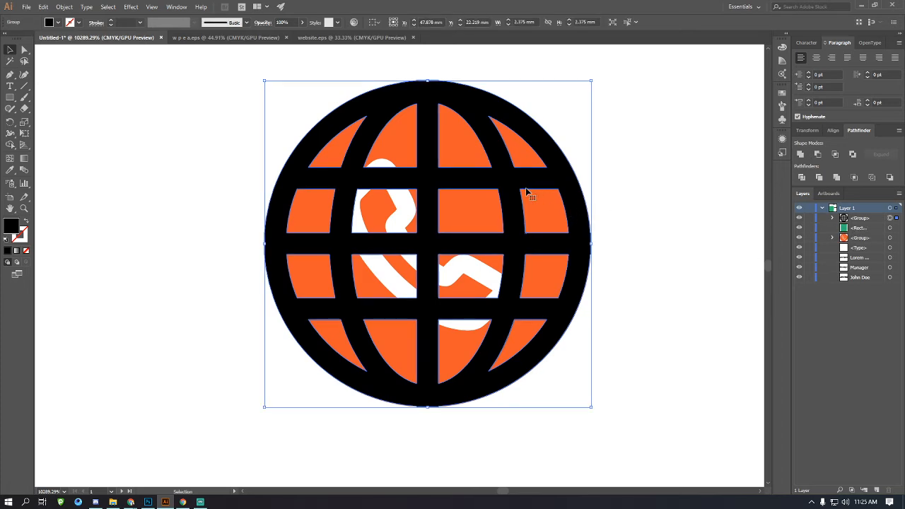
pyautogui.click(477, 205)
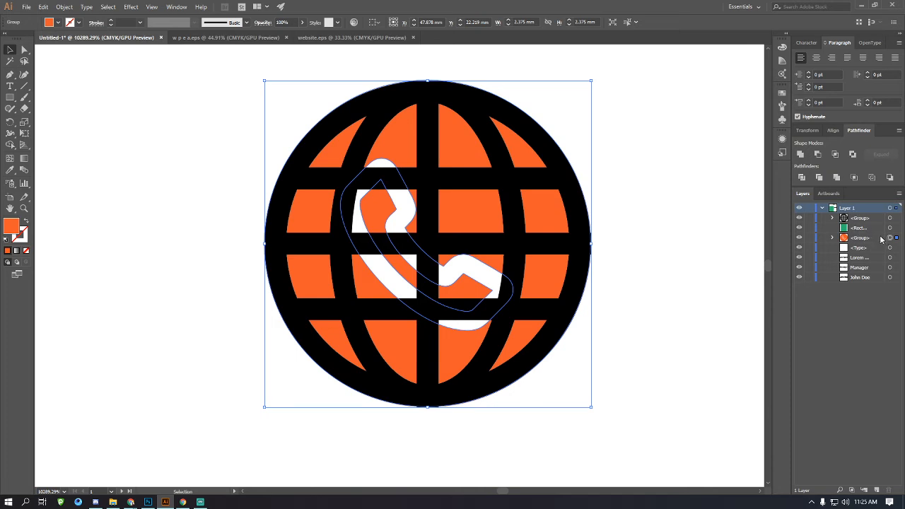
pyautogui.click(587, 222)
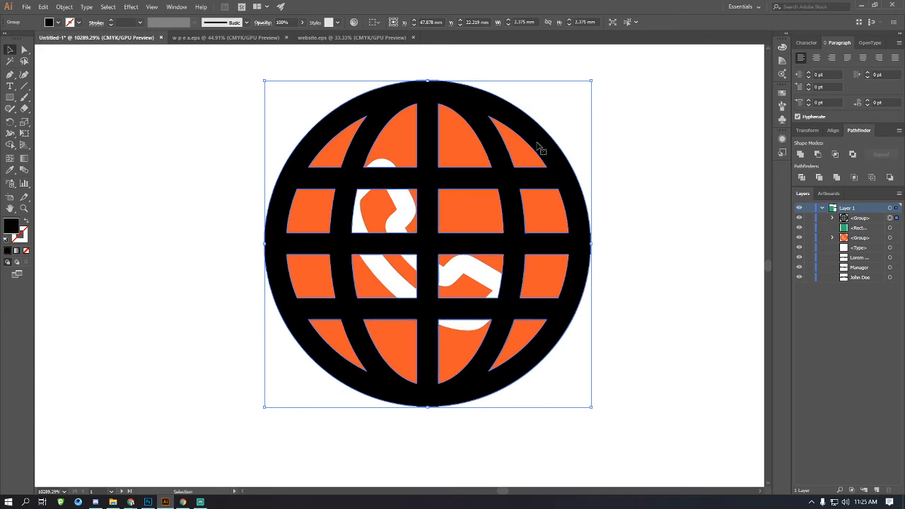
pyautogui.click(646, 194)
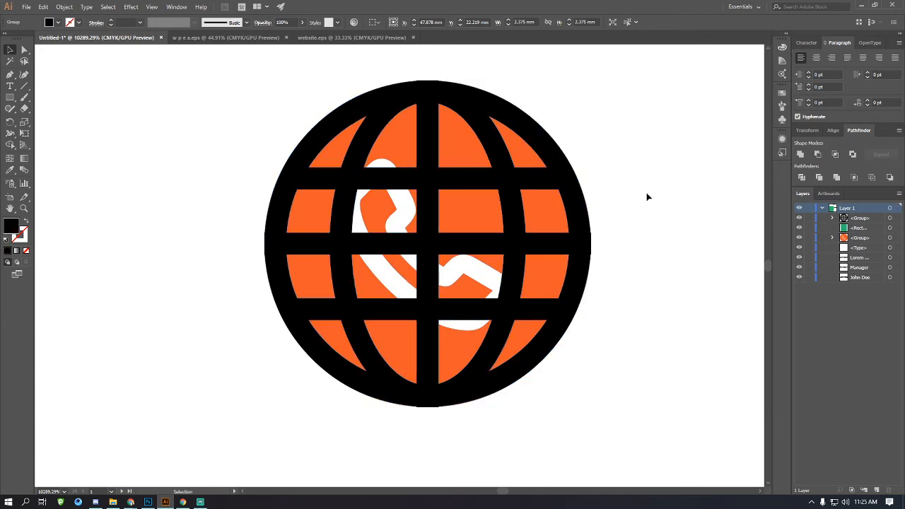
pyautogui.click(492, 182)
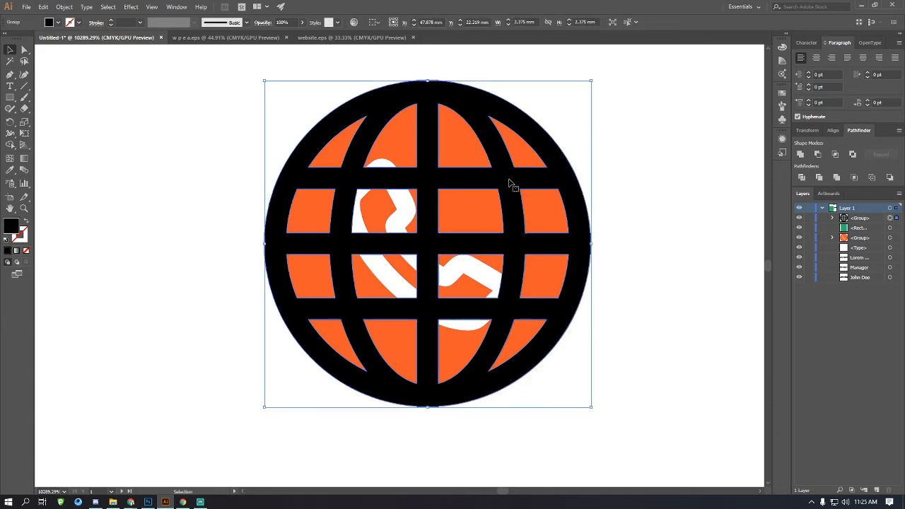
pyautogui.click(461, 215)
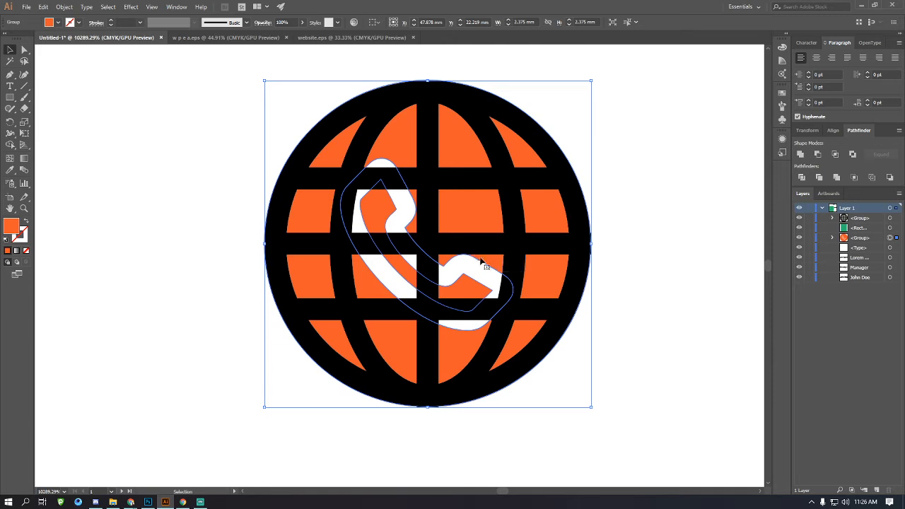
pyautogui.click(669, 222)
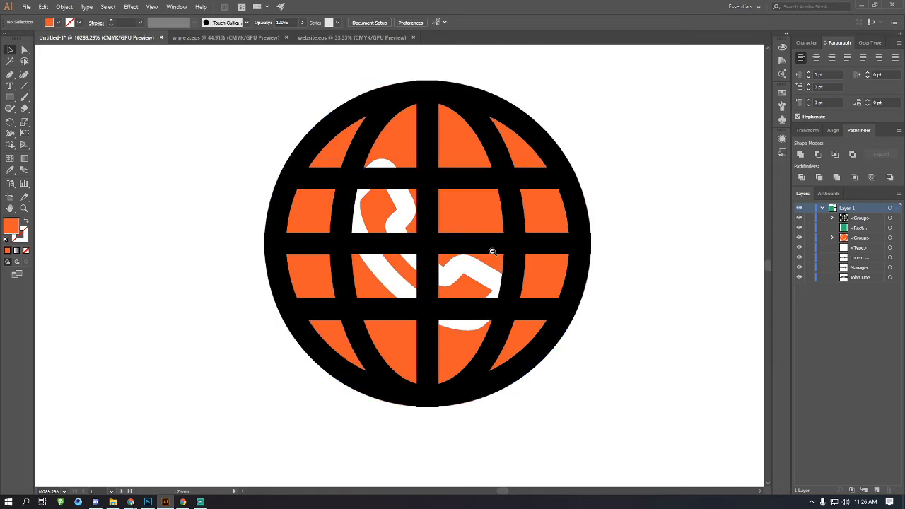
# Draw an orange rectangle of about 0.57 × 0.54 mm in the empty area to the right of the overlapping icons.
pyautogui.keyDown('ctrl'); pyautogui.keyDown('alt'); pyautogui.click(492, 252); pyautogui.keyUp('alt'); pyautogui.keyUp('ctrl')
pyautogui.keyDown('ctrl'); pyautogui.keyDown('alt'); pyautogui.click(421, 252); pyautogui.keyUp('alt'); pyautogui.keyUp('ctrl')
pyautogui.scroll(-4, 435, 261)
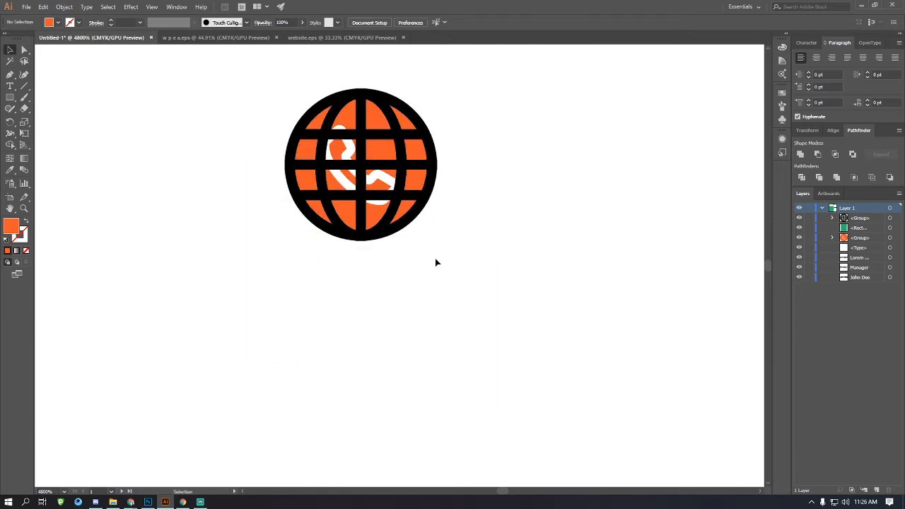
pyautogui.scroll(1, 435, 261)
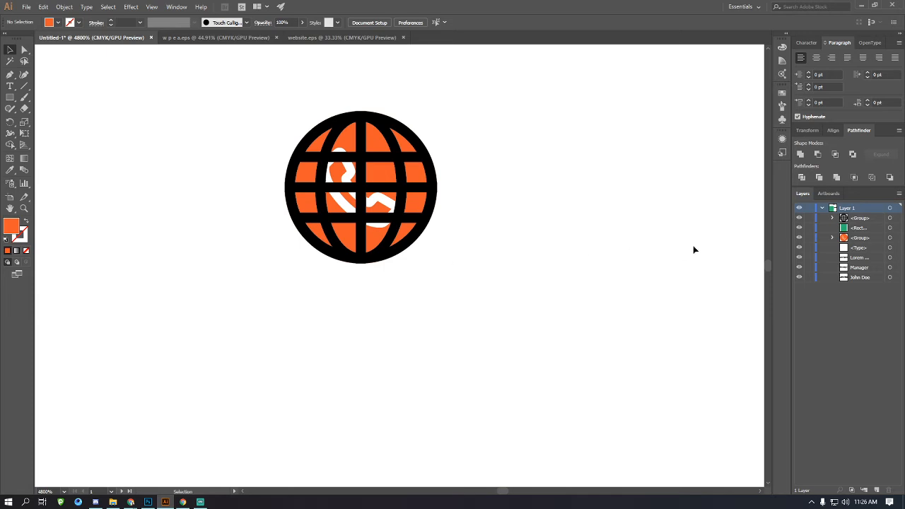
pyautogui.moveTo(398, 202); pyautogui.dragTo(443, 216)
pyautogui.hscroll(-2, 528, 258)
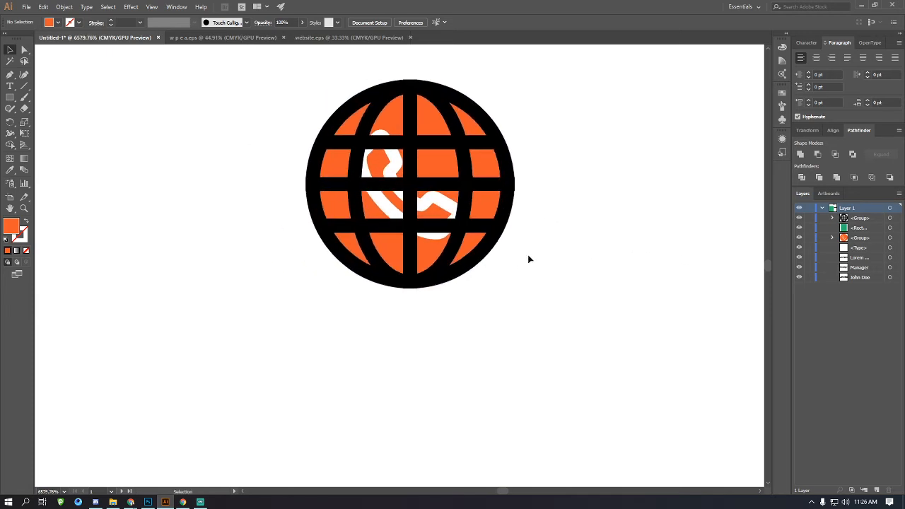
pyautogui.scroll(1, 529, 259)
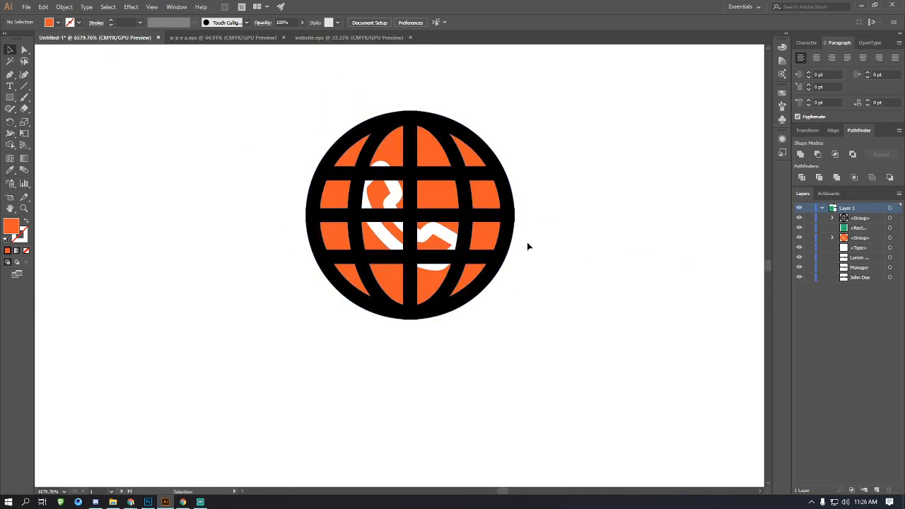
pyautogui.keyDown('ctrl'); pyautogui.keyDown('alt'); pyautogui.click(571, 295); pyautogui.keyUp('alt'); pyautogui.keyUp('ctrl')
pyautogui.press('m')
pyautogui.moveTo(490, 235)
pyautogui.mouseDown()
pyautogui.moveTo(540, 282)
pyautogui.moveTo(521, 259)
pyautogui.moveTo(505, 259)
pyautogui.moveTo(561, 275)
pyautogui.moveTo(603, 267)
pyautogui.mouseUp()
# Stack a blue-filled duplicate of the small orange rectangle exactly over the original.
pyautogui.click(10, 49)
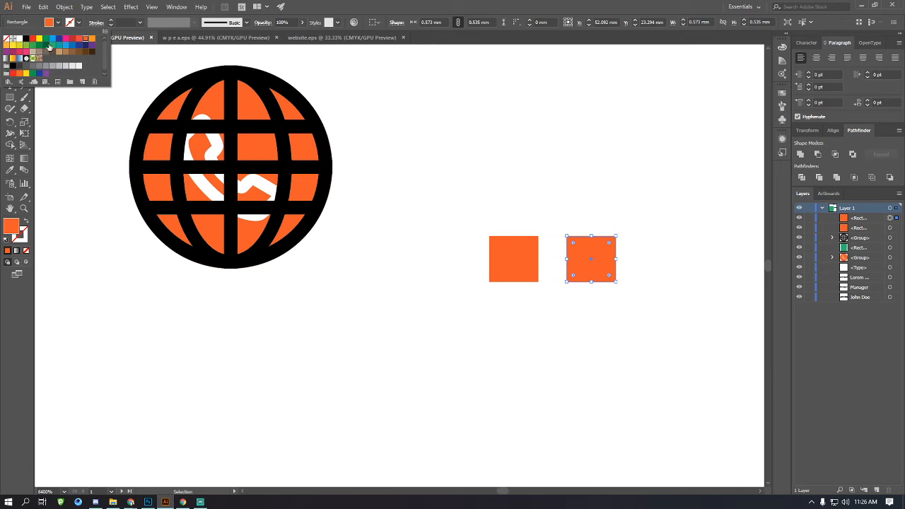
pyautogui.click(54, 41)
pyautogui.moveTo(585, 272); pyautogui.dragTo(323, 242)
pyautogui.click(496, 322)
pyautogui.moveTo(323, 242); pyautogui.dragTo(568, 325)
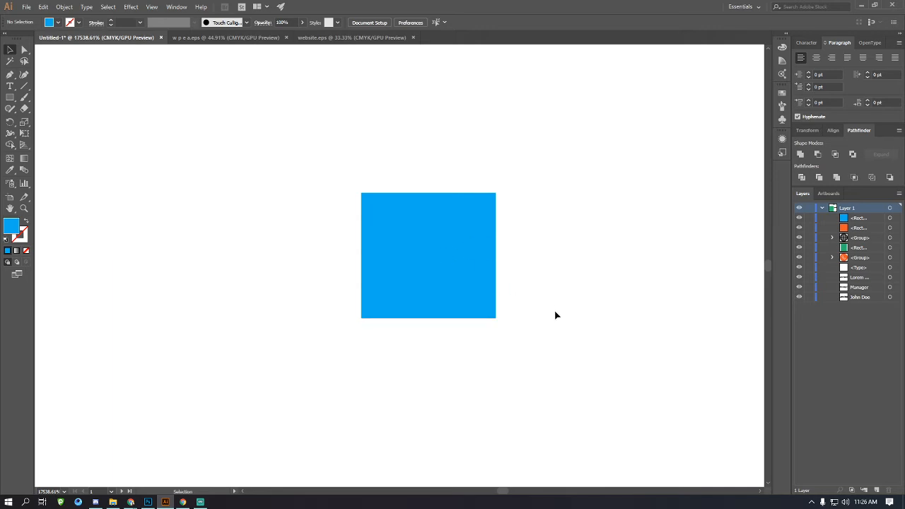
# Examine the layer order of the stacked blue and orange rectangles by selecting them together and individually.
pyautogui.moveTo(508, 337); pyautogui.dragTo(420, 256)
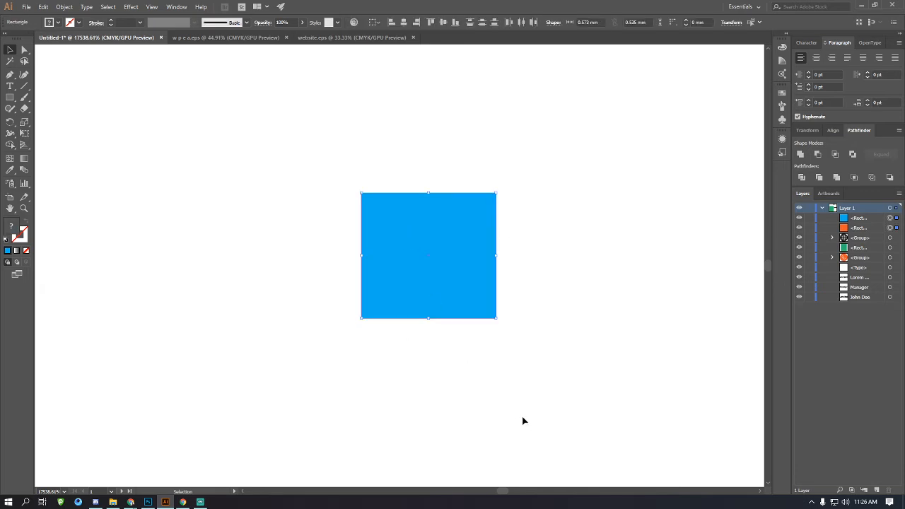
pyautogui.keyDown('shift'); pyautogui.click(446, 230); pyautogui.keyUp('shift')
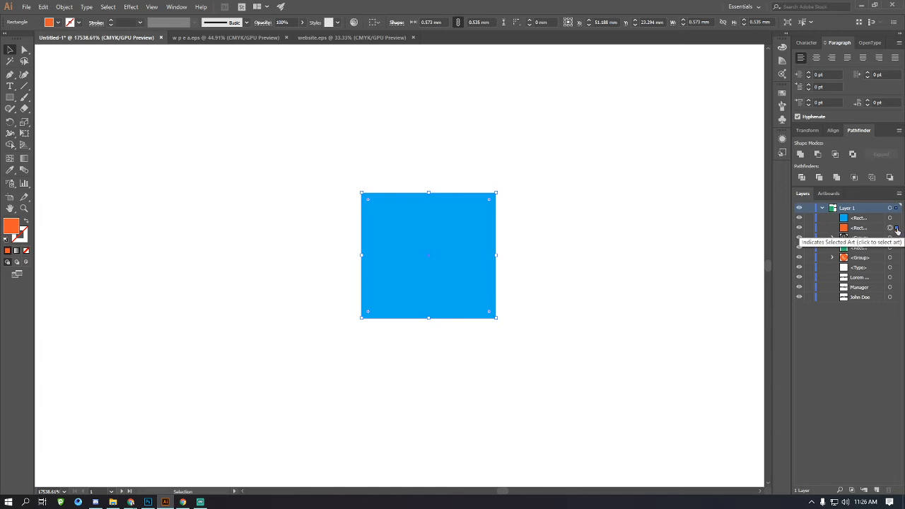
pyautogui.click(451, 229)
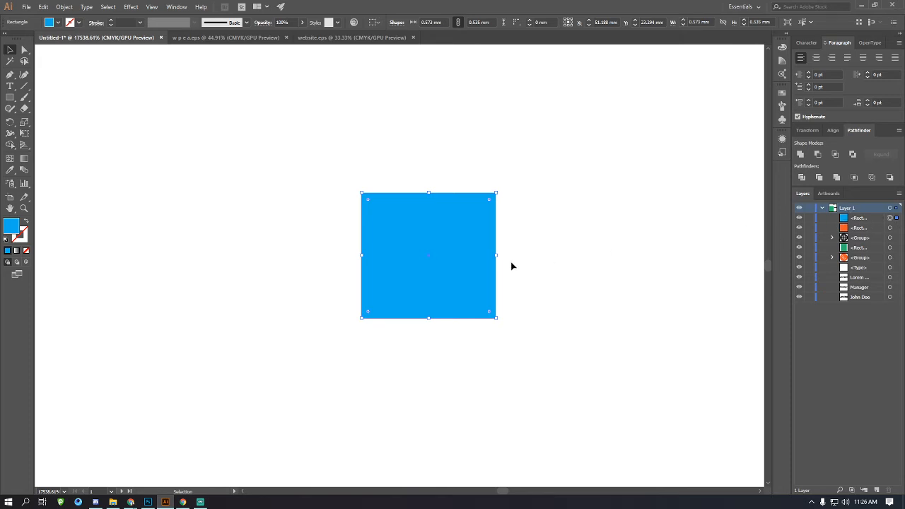
pyautogui.moveTo(591, 311); pyautogui.dragTo(449, 212)
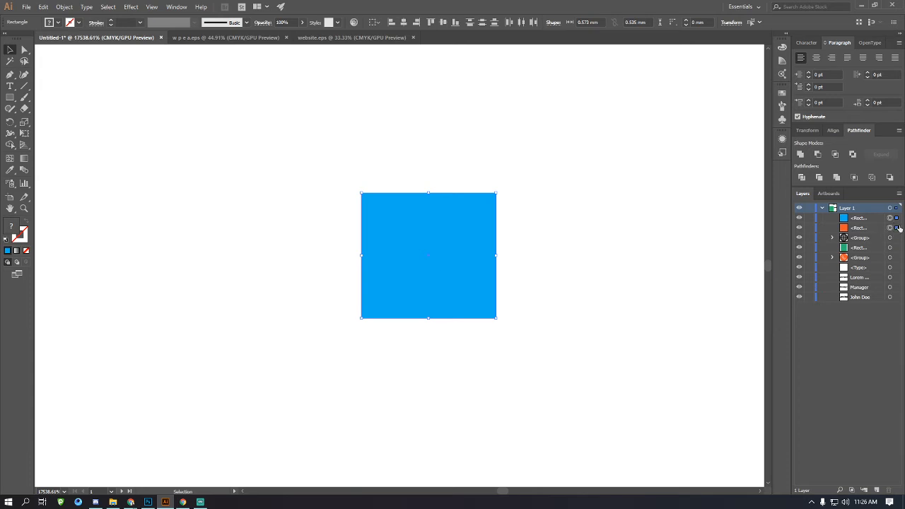
# Place copies of the blue rectangle on both sides of it, filling the left copy pink and the right copy brown.
pyautogui.moveTo(492, 276); pyautogui.dragTo(636, 263)
pyautogui.moveTo(487, 252); pyautogui.dragTo(230, 242)
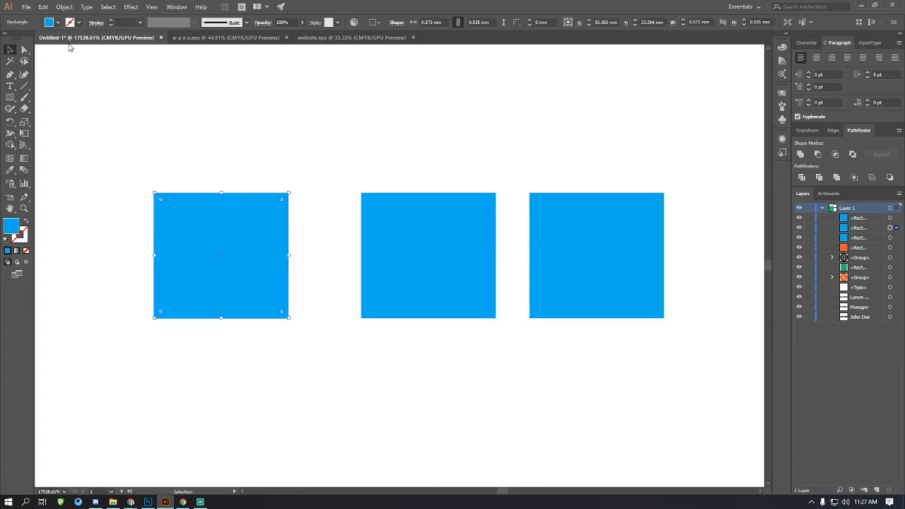
pyautogui.click(54, 22)
pyautogui.click(53, 45)
pyautogui.click(552, 212)
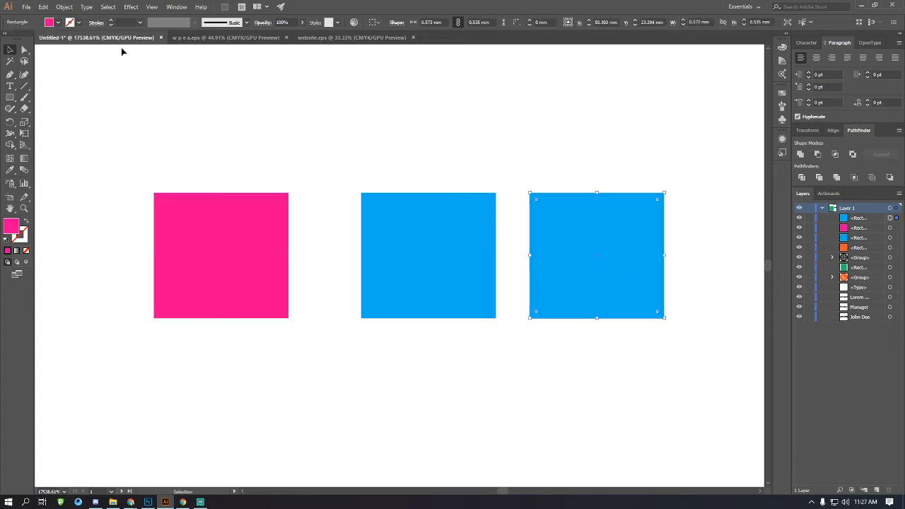
pyautogui.click(54, 22)
pyautogui.click(85, 54)
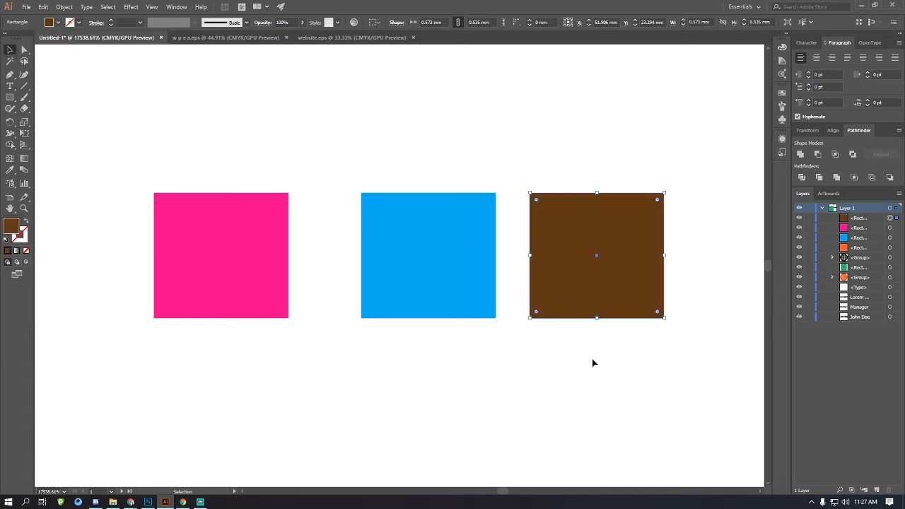
# Align the pink, blue, orange and brown rectangles on their horizontal centres so they form one exact stack.
pyautogui.moveTo(591, 358); pyautogui.dragTo(165, 210)
pyautogui.click(403, 21)
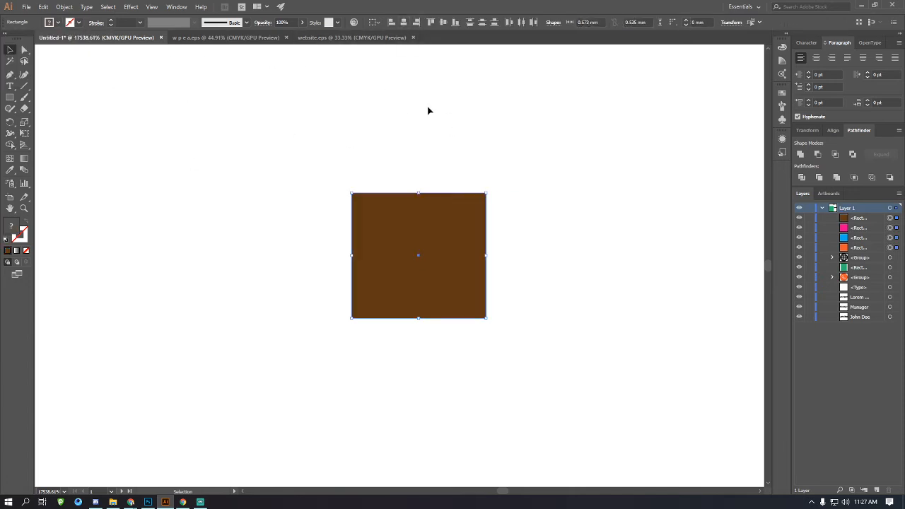
pyautogui.click(550, 242)
pyautogui.moveTo(570, 344); pyautogui.dragTo(460, 297)
pyautogui.click(535, 283)
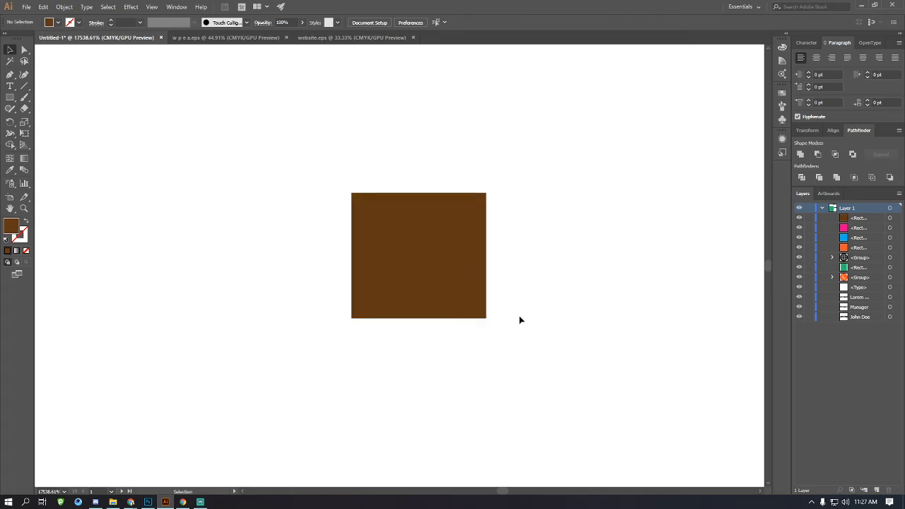
# Pick the hidden orange and blue rectangles from the layer's object list and shift both about 0.35 mm to the left.
pyautogui.click(895, 249)
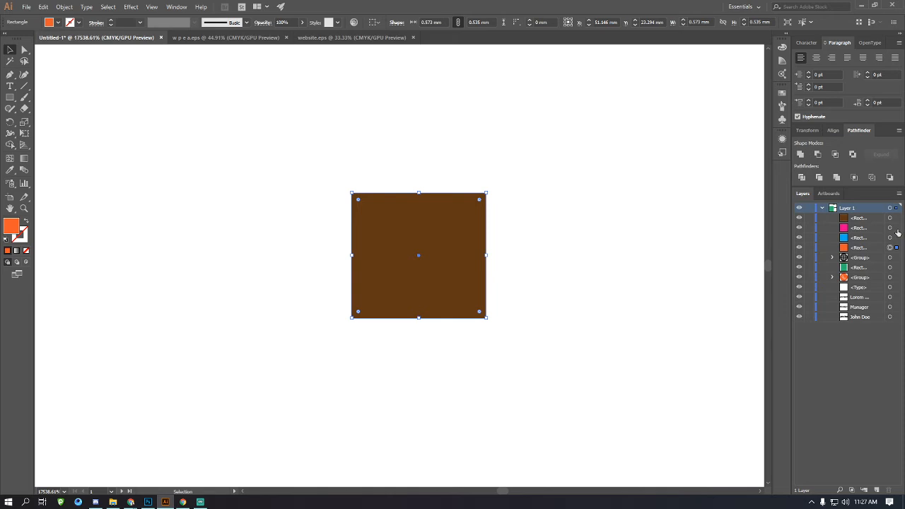
pyautogui.click(895, 238)
pyautogui.keyDown('shift'); pyautogui.click(895, 248); pyautogui.keyUp('shift')
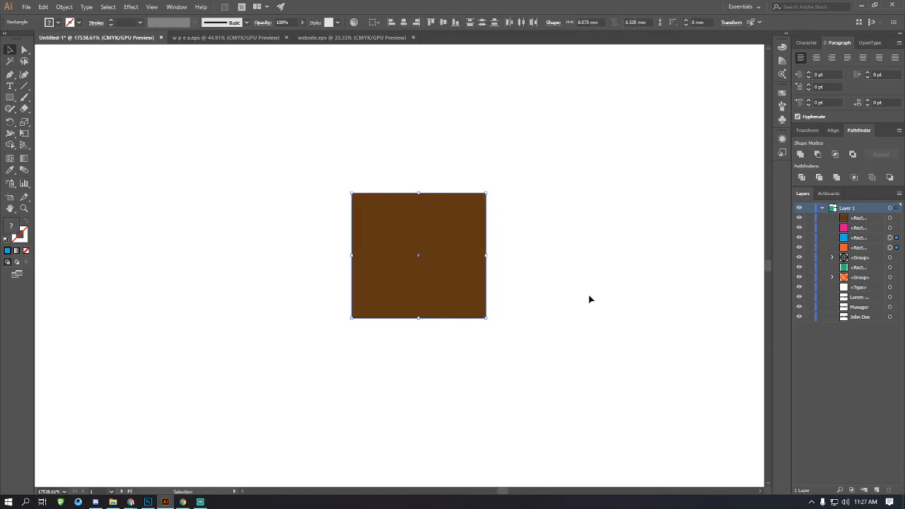
pyautogui.click(662, 295)
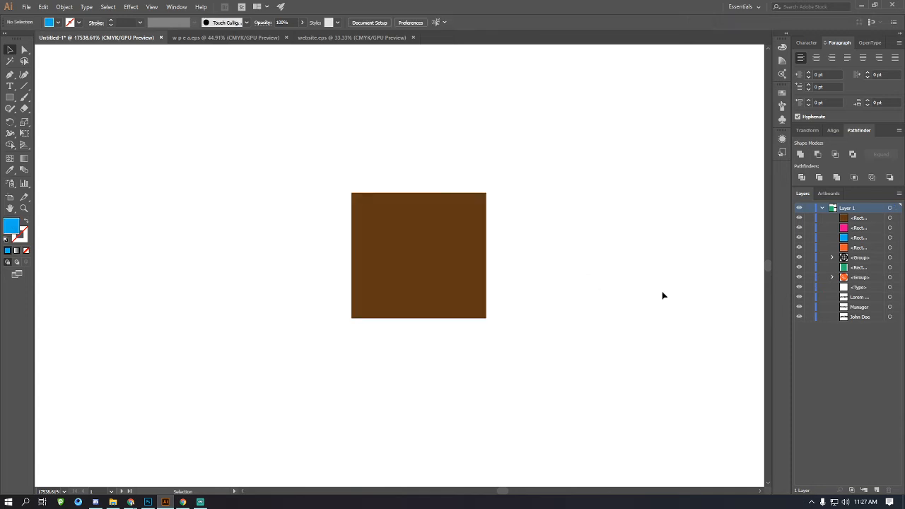
pyautogui.click(890, 247)
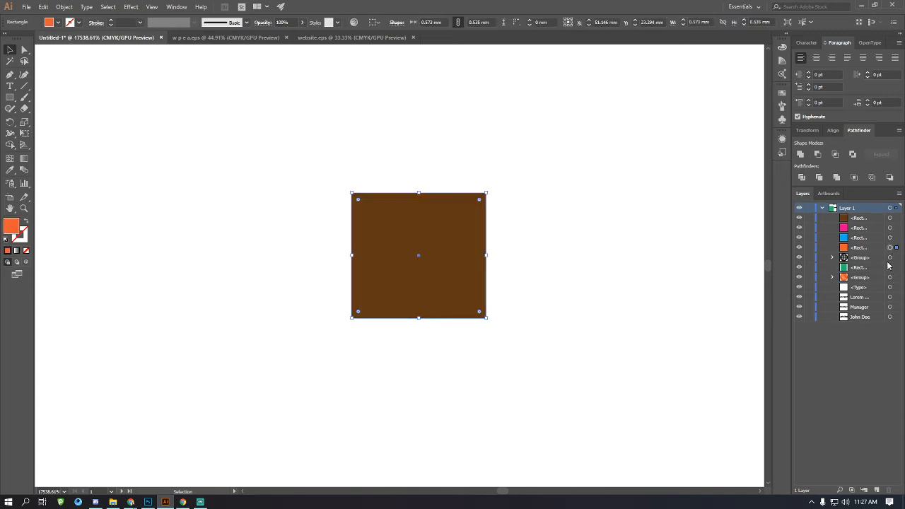
pyautogui.keyDown('shift'); pyautogui.click(896, 238); pyautogui.keyUp('shift')
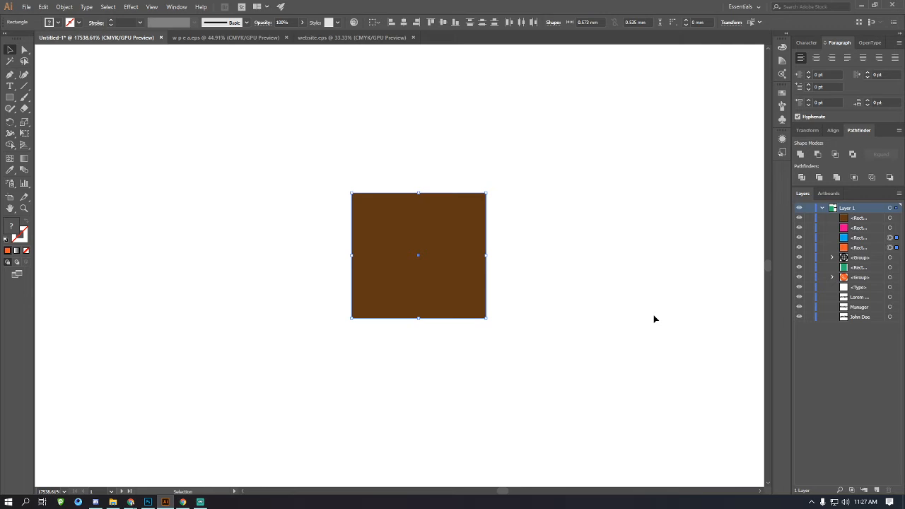
pyautogui.hotkey('ctrl', 'z')
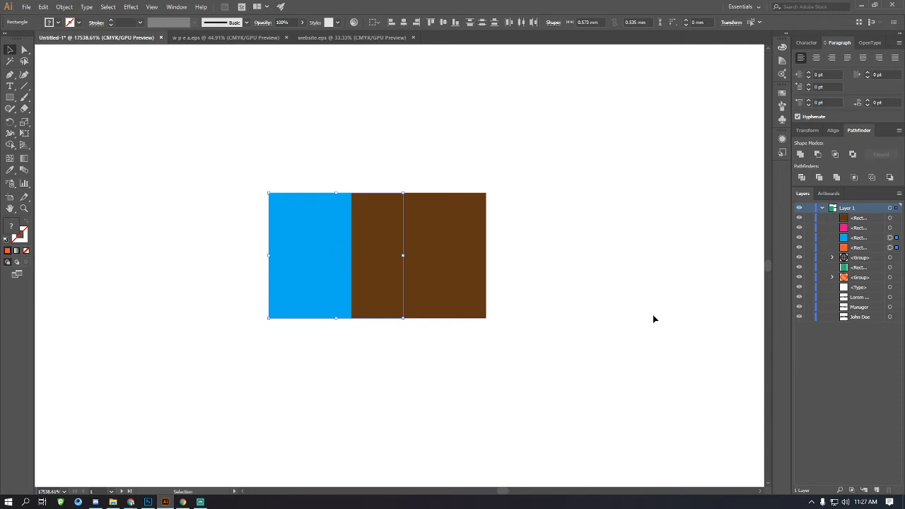
# Spread the stack apart by moving the blue rectangle, the orange rectangle and the brown-pink pair to separate places.
pyautogui.click(329, 363)
pyautogui.click(324, 280)
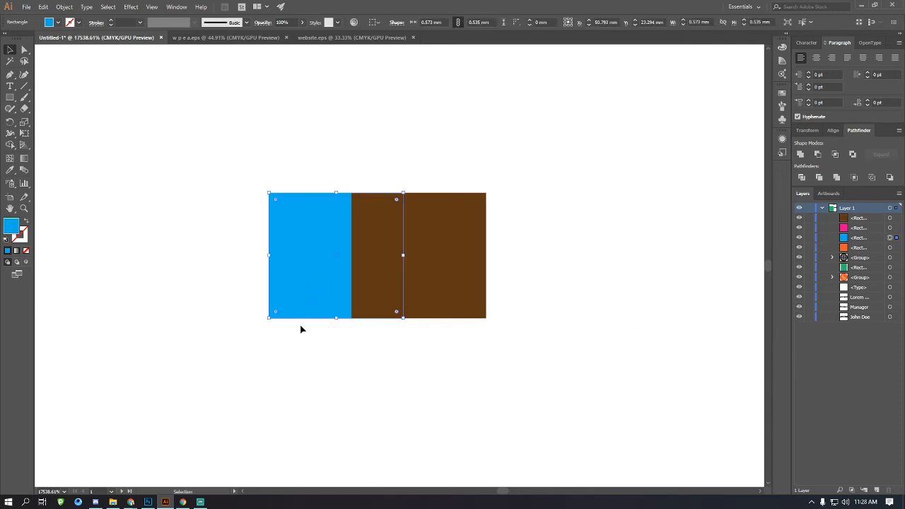
pyautogui.moveTo(304, 298); pyautogui.dragTo(300, 281)
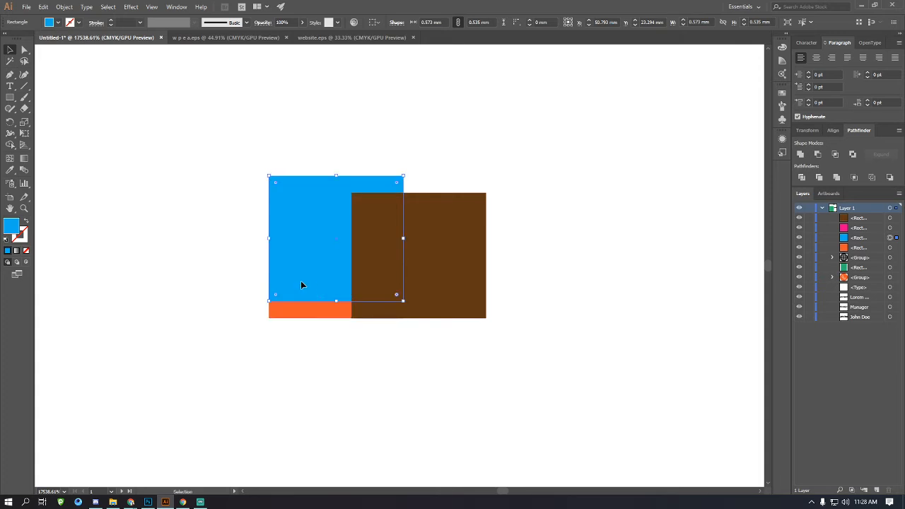
pyautogui.click(318, 365)
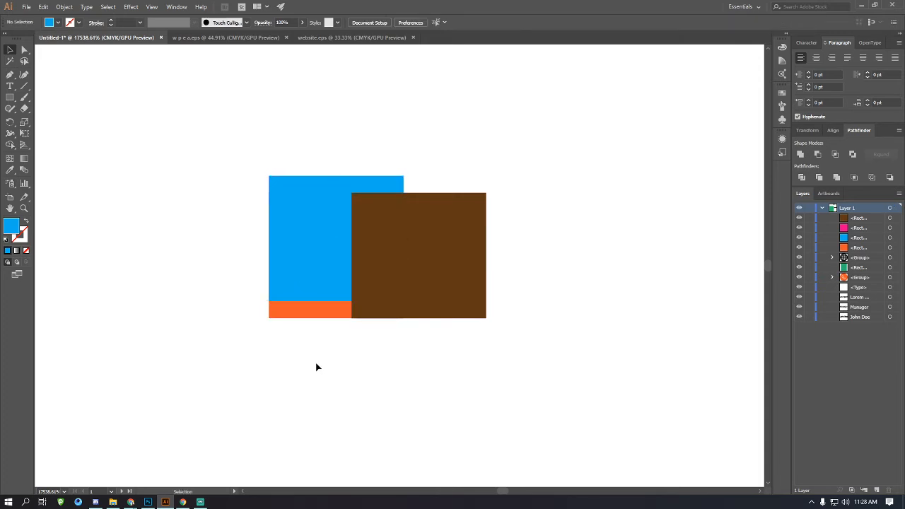
pyautogui.moveTo(317, 366); pyautogui.dragTo(305, 191)
pyautogui.click(196, 374)
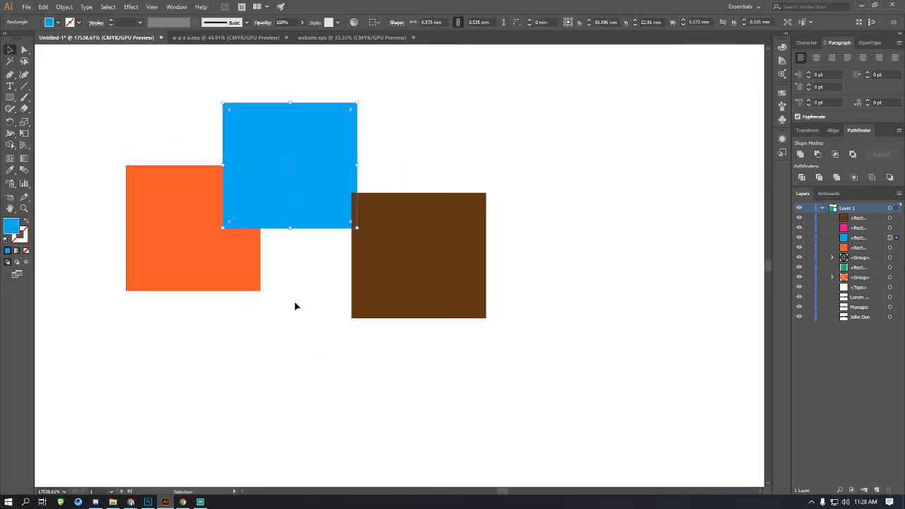
pyautogui.click(417, 314)
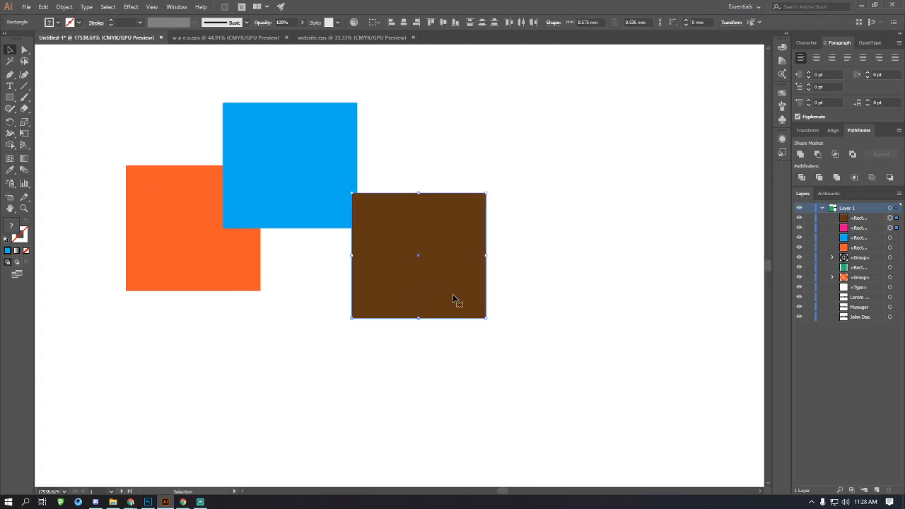
pyautogui.moveTo(437, 263); pyautogui.dragTo(558, 240)
# Undo the moves that spread the stacked rectangles apart.
pyautogui.hotkey('ctrl', 'z')
pyautogui.hotkey('ctrl', 'z')
pyautogui.hotkey('ctrl', 'z')
pyautogui.hotkey('ctrl', 'z')
pyautogui.hotkey('ctrl', 'z')
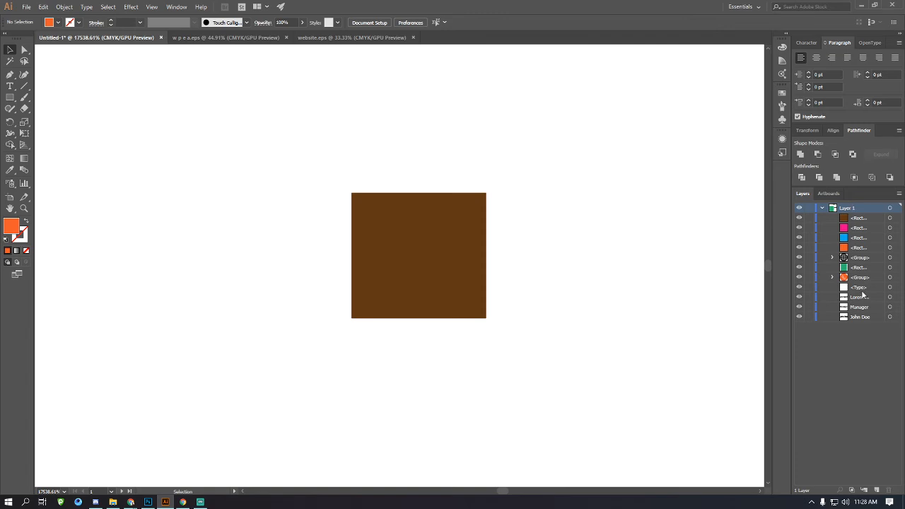
# Delete all the stacked practice rectangles from the card.
pyautogui.moveTo(500, 273); pyautogui.dragTo(361, 246)
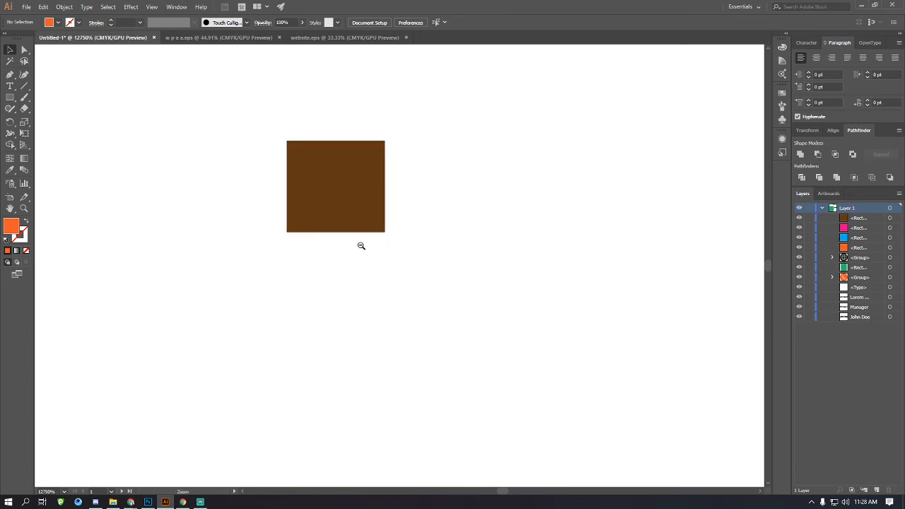
pyautogui.keyDown('ctrl'); pyautogui.keyDown('alt'); pyautogui.click(361, 246); pyautogui.keyUp('alt'); pyautogui.keyUp('ctrl')
pyautogui.moveTo(402, 312); pyautogui.dragTo(465, 218)
pyautogui.press('Delete')
# Move the globe icon off the orange phone icon, placing it directly below it under the Manager text.
pyautogui.scroll(3, 275, 291)
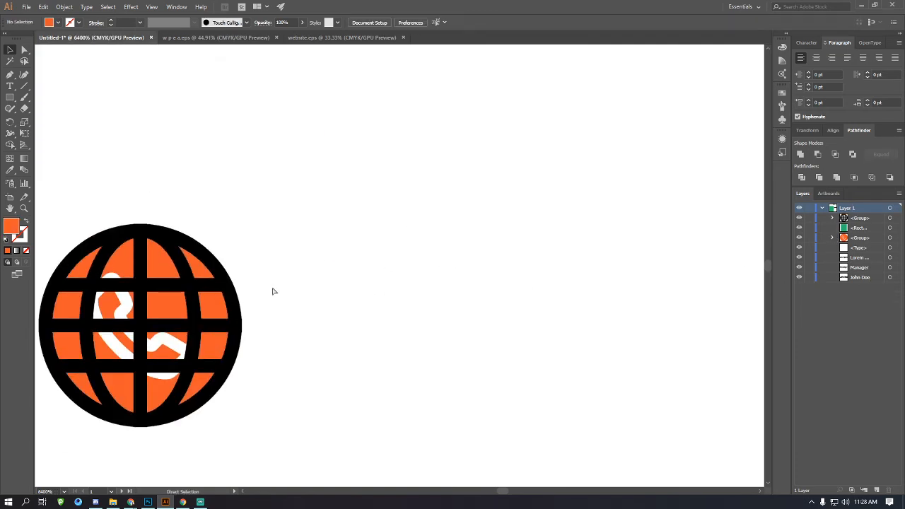
pyautogui.keyDown('ctrl'); pyautogui.keyDown('alt'); pyautogui.click(272, 281); pyautogui.keyUp('alt'); pyautogui.keyUp('ctrl')
pyautogui.keyDown('ctrl'); pyautogui.keyDown('alt'); pyautogui.click(377, 281); pyautogui.keyUp('alt'); pyautogui.keyUp('ctrl')
pyautogui.keyDown('ctrl'); pyautogui.keyDown('alt'); pyautogui.click(357, 302); pyautogui.keyUp('alt'); pyautogui.keyUp('ctrl')
pyautogui.scroll(-2, 425, 288)
pyautogui.keyDown('ctrl'); pyautogui.keyDown('alt'); pyautogui.click(427, 247); pyautogui.keyUp('alt'); pyautogui.keyUp('ctrl')
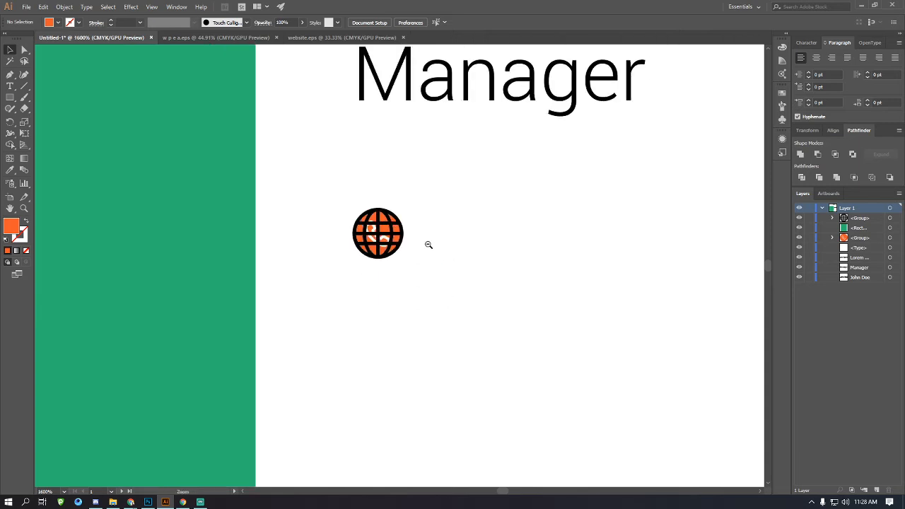
pyautogui.keyDown('ctrl'); pyautogui.keyDown('alt'); pyautogui.click(428, 246); pyautogui.keyUp('alt'); pyautogui.keyUp('ctrl')
pyautogui.hscroll(3, 429, 304)
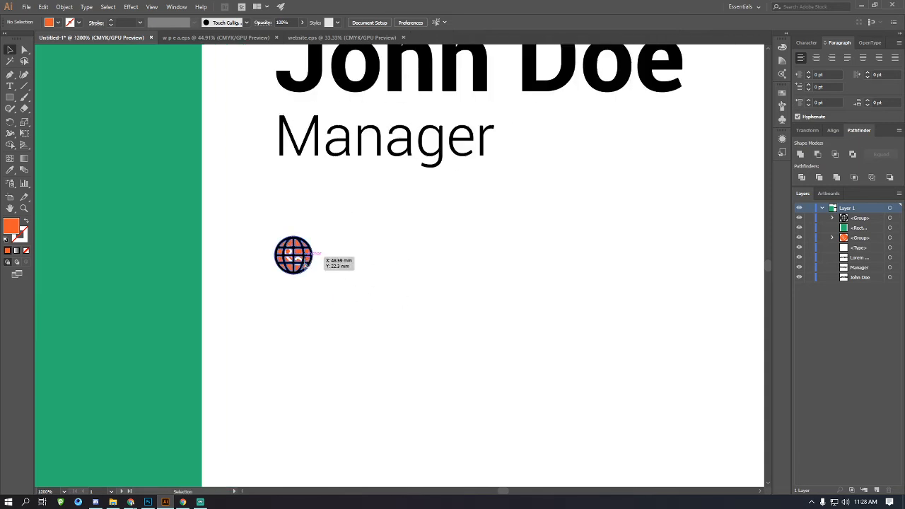
pyautogui.moveTo(306, 265); pyautogui.dragTo(303, 326)
pyautogui.keyDown('ctrl'); pyautogui.keyDown('alt'); pyautogui.click(355, 225); pyautogui.keyUp('alt'); pyautogui.keyUp('ctrl')
pyautogui.keyDown('ctrl'); pyautogui.keyDown('alt'); pyautogui.click(498, 228); pyautogui.keyUp('alt'); pyautogui.keyUp('ctrl')
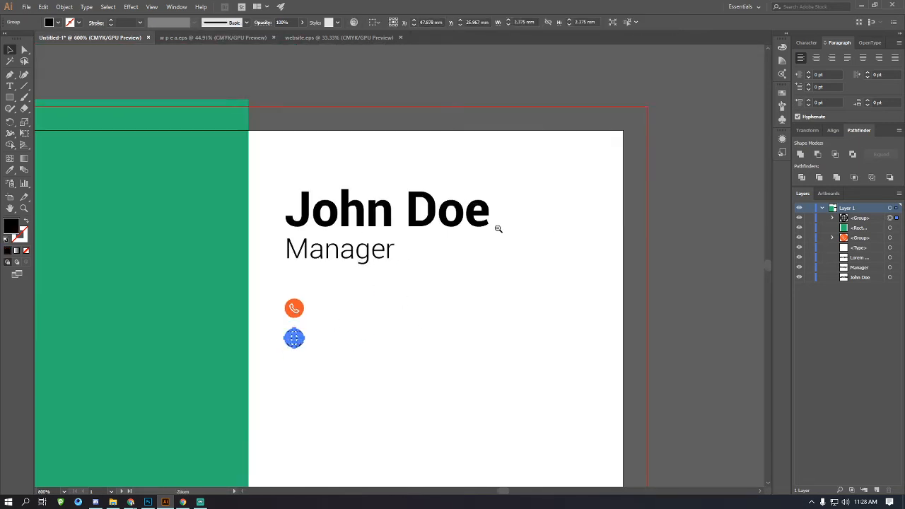
pyautogui.keyDown('ctrl'); pyautogui.keyDown('alt'); pyautogui.click(499, 228); pyautogui.keyUp('alt'); pyautogui.keyUp('ctrl')
# Bring the four black contact icons from w p e a.eps into the card document and delete the old orange phone and globe icons.
pyautogui.click(205, 37)
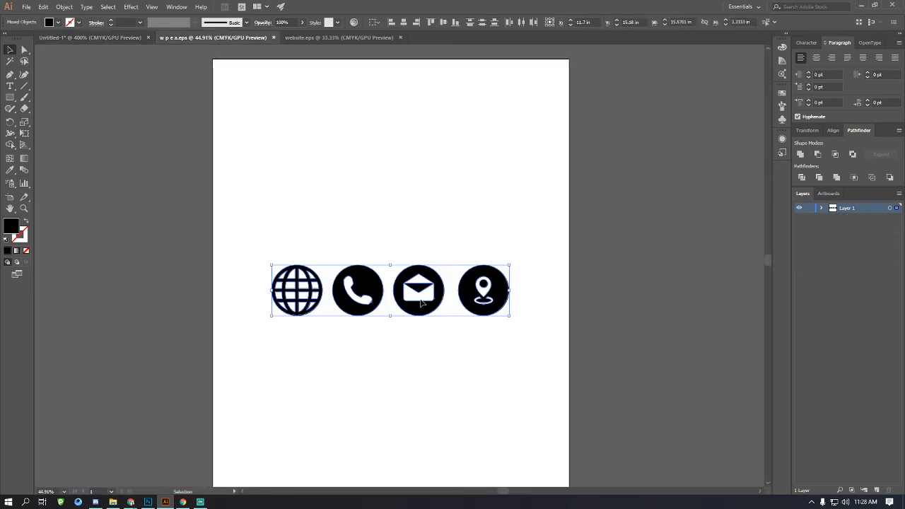
pyautogui.moveTo(422, 303); pyautogui.dragTo(344, 384)
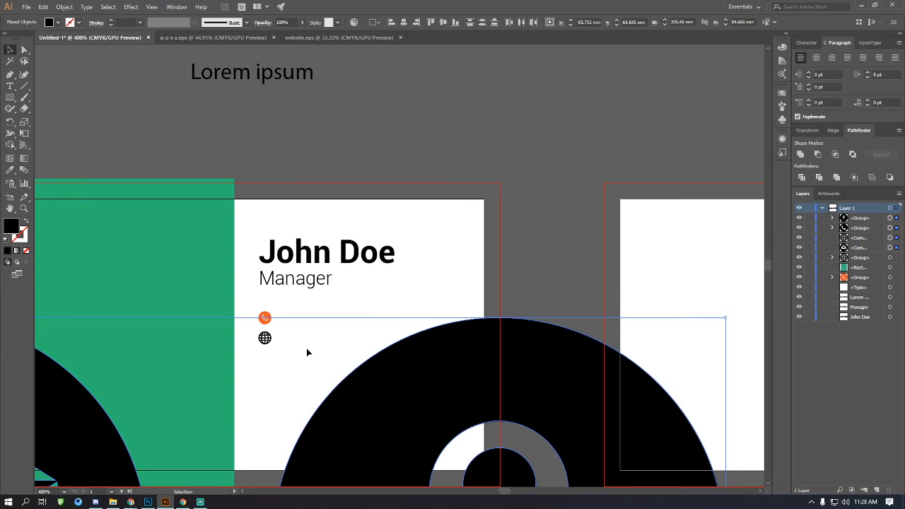
pyautogui.moveTo(306, 348); pyautogui.dragTo(260, 306)
pyautogui.press('Delete')
# Scale the four oversized contact icons down together to about 22.8 × 4.9 mm on the card's white area.
pyautogui.keyDown('ctrl'); pyautogui.keyDown('alt'); pyautogui.click(401, 348); pyautogui.keyUp('alt'); pyautogui.keyUp('ctrl')
pyautogui.keyDown('ctrl'); pyautogui.keyDown('alt'); pyautogui.click(401, 348); pyautogui.keyUp('alt'); pyautogui.keyUp('ctrl')
pyautogui.keyDown('ctrl'); pyautogui.keyDown('alt'); pyautogui.click(401, 348); pyautogui.keyUp('alt'); pyautogui.keyUp('ctrl')
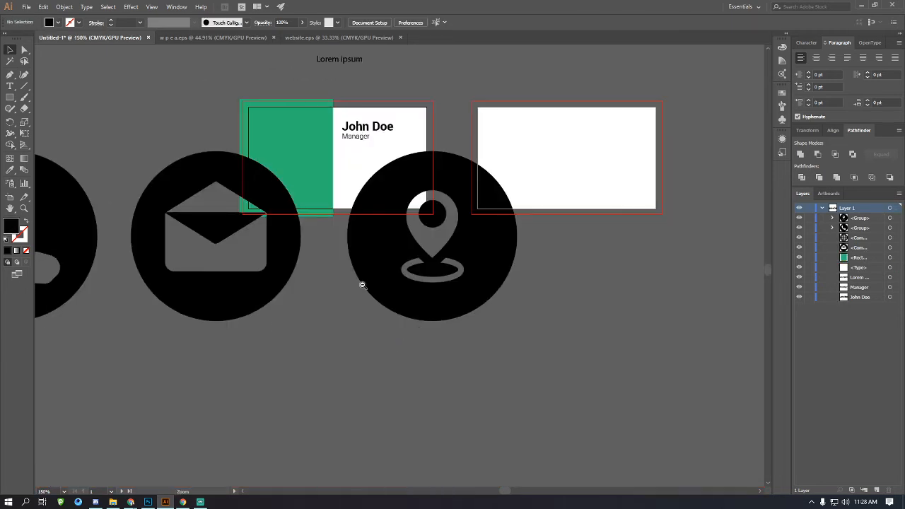
pyautogui.keyDown('ctrl'); pyautogui.keyDown('alt'); pyautogui.click(362, 284); pyautogui.keyUp('alt'); pyautogui.keyUp('ctrl')
pyautogui.moveTo(390, 317); pyautogui.dragTo(111, 279)
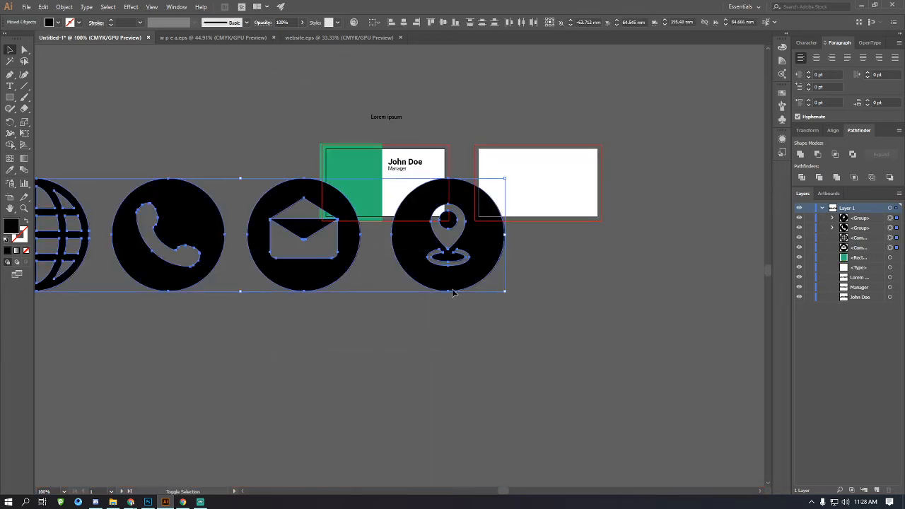
pyautogui.moveTo(453, 292); pyautogui.dragTo(280, 283)
pyautogui.click(61, 239)
pyautogui.moveTo(54, 311); pyautogui.dragTo(431, 270)
pyautogui.moveTo(505, 292); pyautogui.dragTo(538, 226)
pyautogui.moveTo(538, 353); pyautogui.dragTo(459, 354)
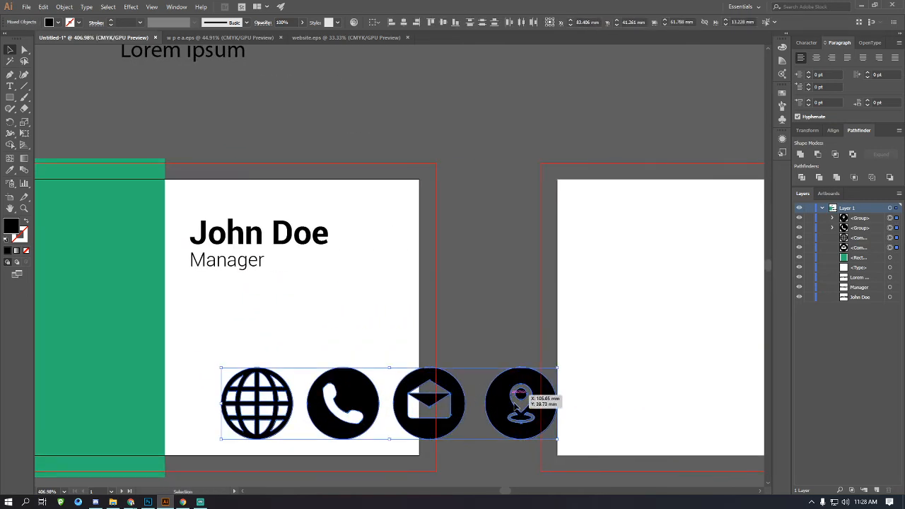
pyautogui.moveTo(557, 439); pyautogui.dragTo(355, 394)
pyautogui.keyDown('ctrl'); pyautogui.click(256, 349); pyautogui.keyUp('ctrl')
pyautogui.keyDown('ctrl'); pyautogui.click(347, 286); pyautogui.keyUp('ctrl')
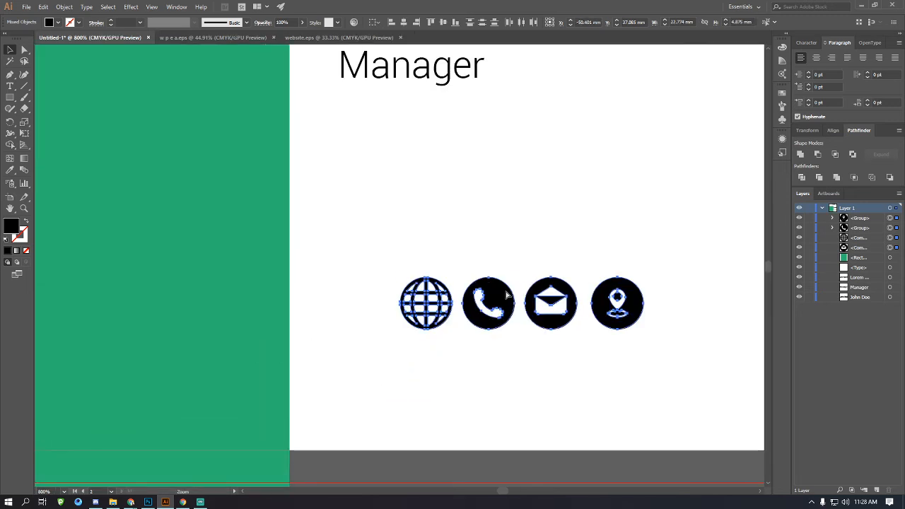
# Place the icon row left-aligned beneath the Manager text and scale it down to icons about 3.3 mm across.
pyautogui.moveTo(506, 296); pyautogui.dragTo(448, 134)
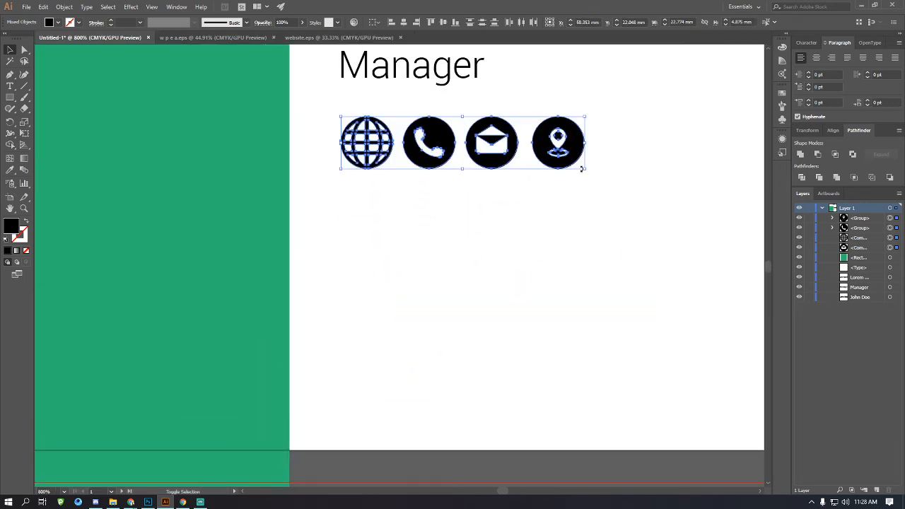
pyautogui.moveTo(581, 169); pyautogui.dragTo(505, 154)
pyautogui.click(470, 244)
pyautogui.hotkey('ctrl', '=')
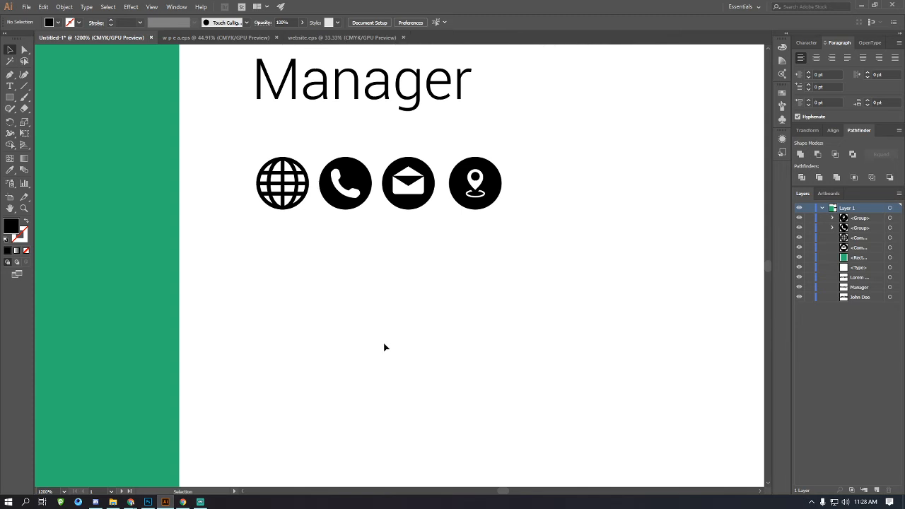
# Arrange the phone, envelope and location icons in a vertical column beneath the globe icon, aligned to its centre.
pyautogui.moveTo(356, 185); pyautogui.dragTo(295, 256)
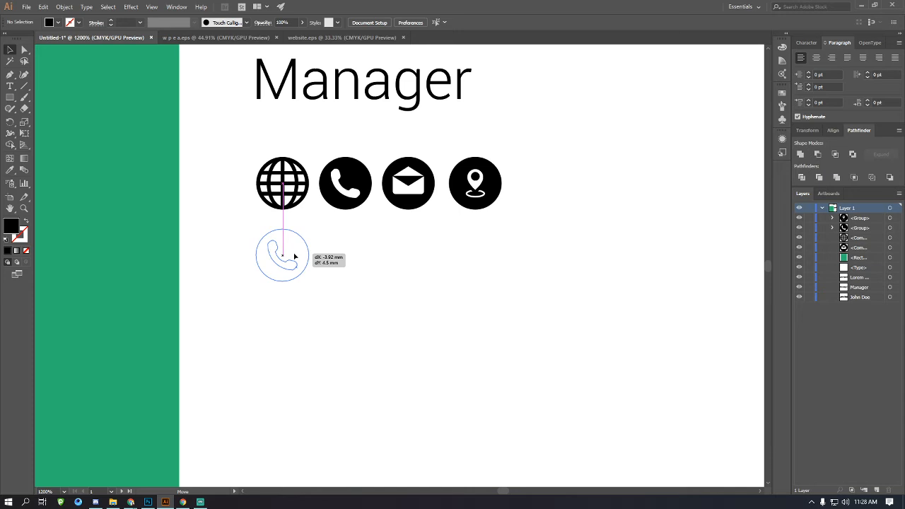
pyautogui.moveTo(295, 257); pyautogui.dragTo(295, 257)
pyautogui.moveTo(415, 171); pyautogui.dragTo(290, 318)
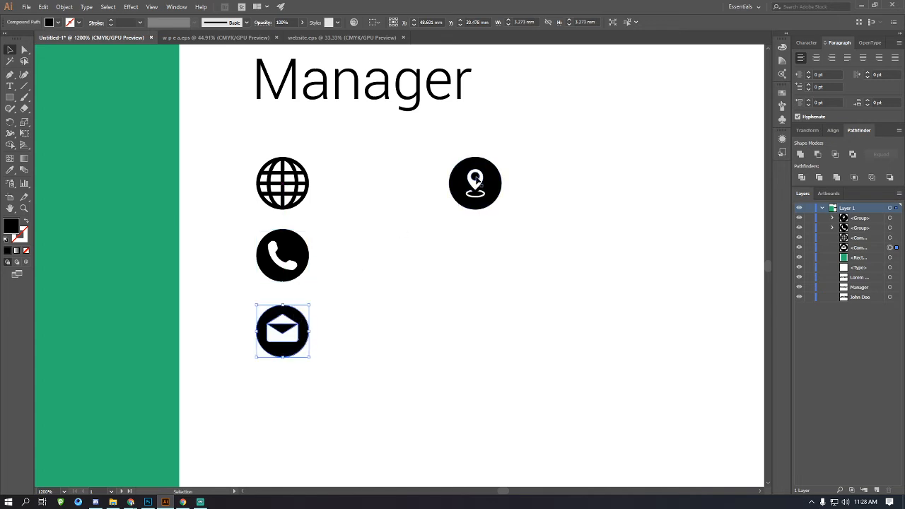
pyautogui.moveTo(490, 179); pyautogui.dragTo(295, 398)
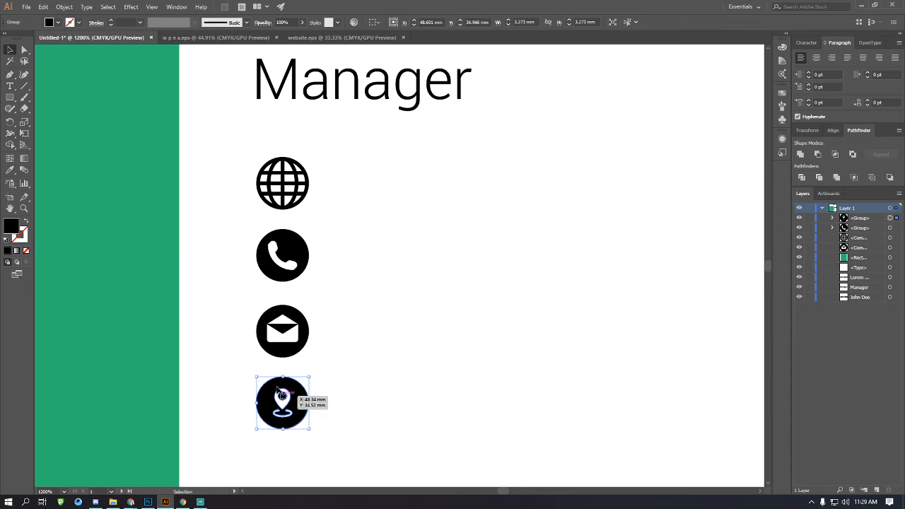
# Adjust the location icon vertically so its gap below the envelope matches the phone-envelope gap of about 1.46 mm.
pyautogui.hotkey('ctrl', '=')
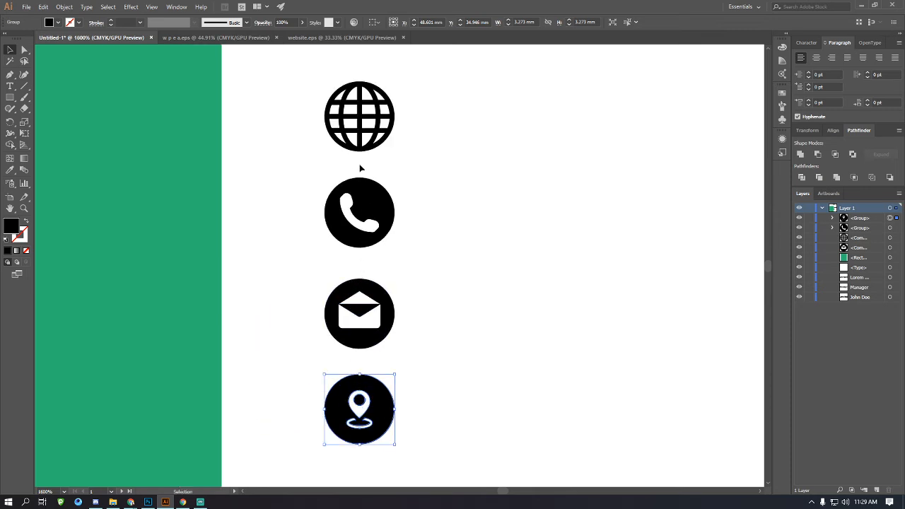
pyautogui.click(463, 347)
pyautogui.hotkey('ctrl', '=')
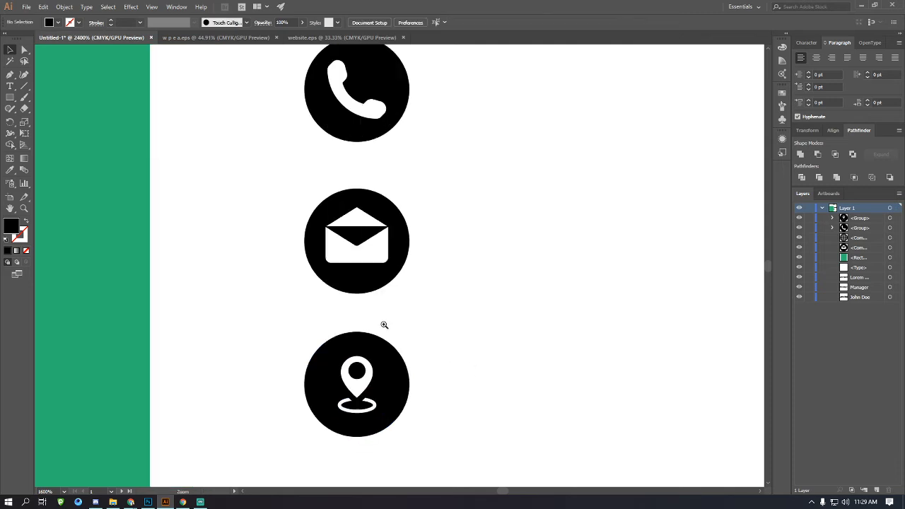
pyautogui.scroll(1, 397, 407)
pyautogui.moveTo(397, 406)
pyautogui.mouseDown()
pyautogui.moveTo(394, 375)
pyautogui.moveTo(392, 390)
pyautogui.mouseUp()
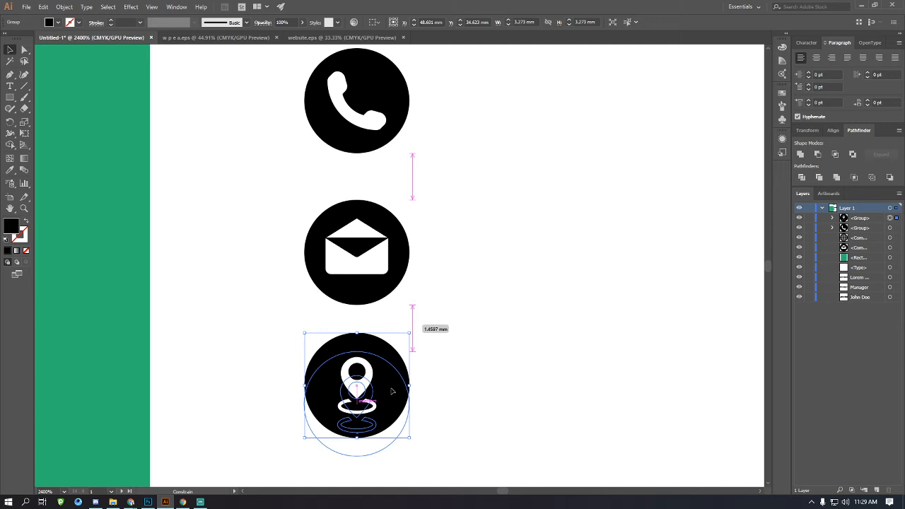
pyautogui.moveTo(391, 391); pyautogui.dragTo(392, 391)
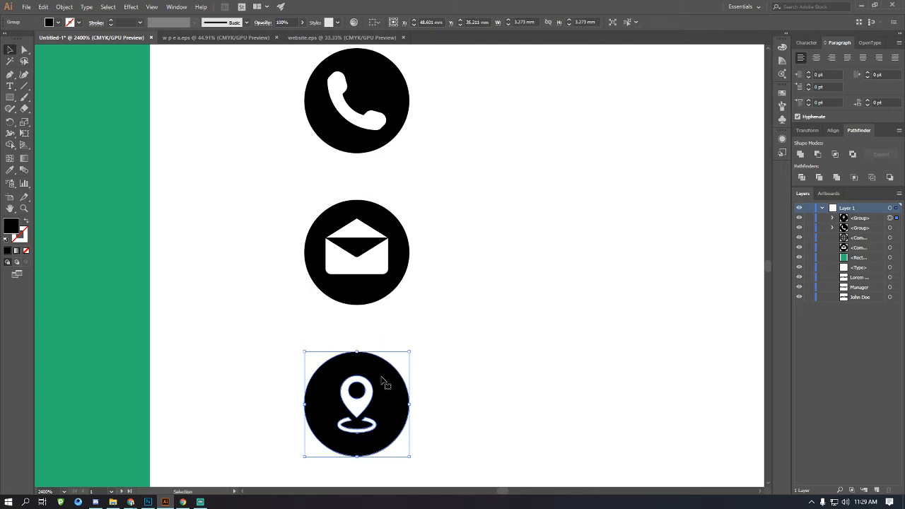
pyautogui.moveTo(384, 376)
pyautogui.mouseDown()
pyautogui.moveTo(387, 412)
pyautogui.moveTo(396, 382)
pyautogui.mouseUp()
pyautogui.scroll(-2, 396, 382)
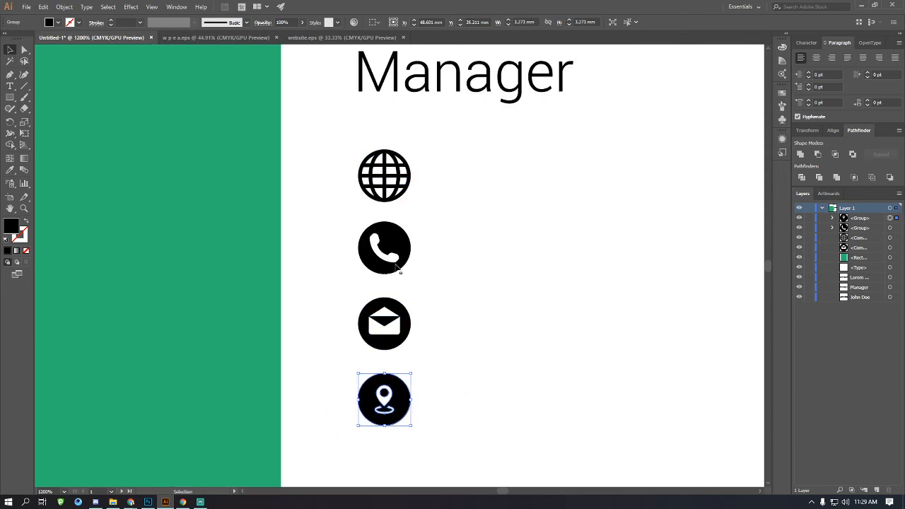
# Distribute the globe, phone, envelope and location icons evenly by their vertical centres.
pyautogui.moveTo(483, 430); pyautogui.dragTo(399, 191)
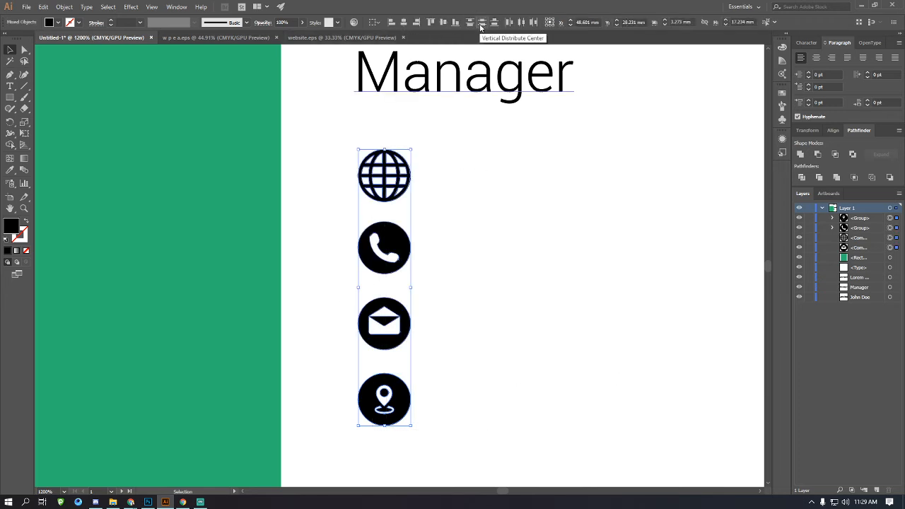
pyautogui.click(481, 27)
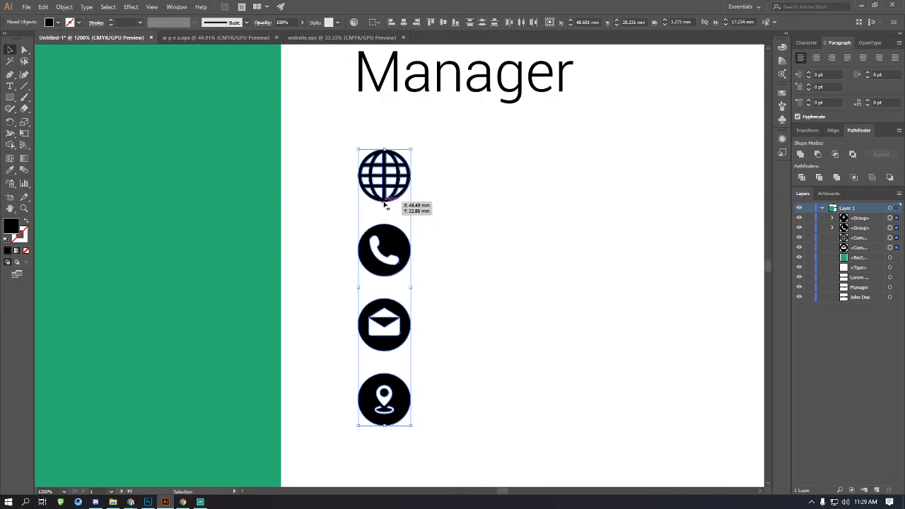
pyautogui.click(506, 347)
pyautogui.hotkey('ctrl', '-')
pyautogui.hotkey('ctrl', '-')
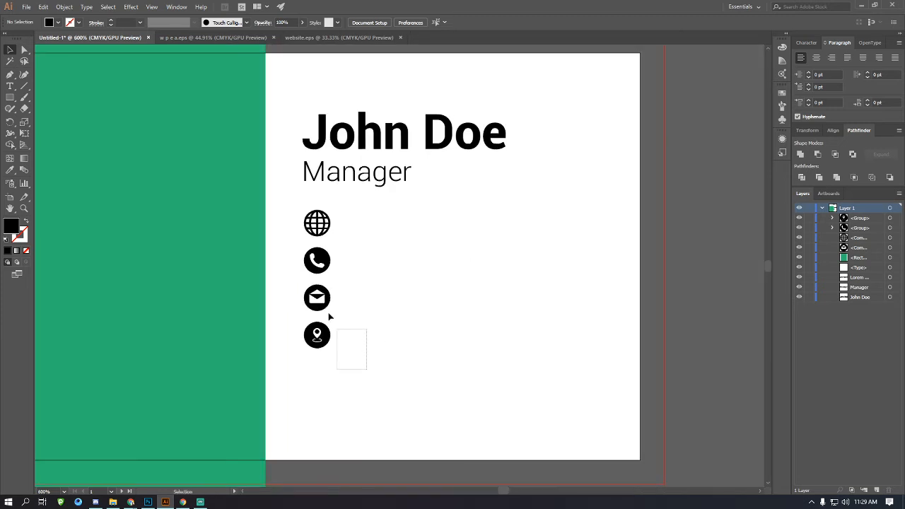
pyautogui.moveTo(329, 317); pyautogui.dragTo(290, 206)
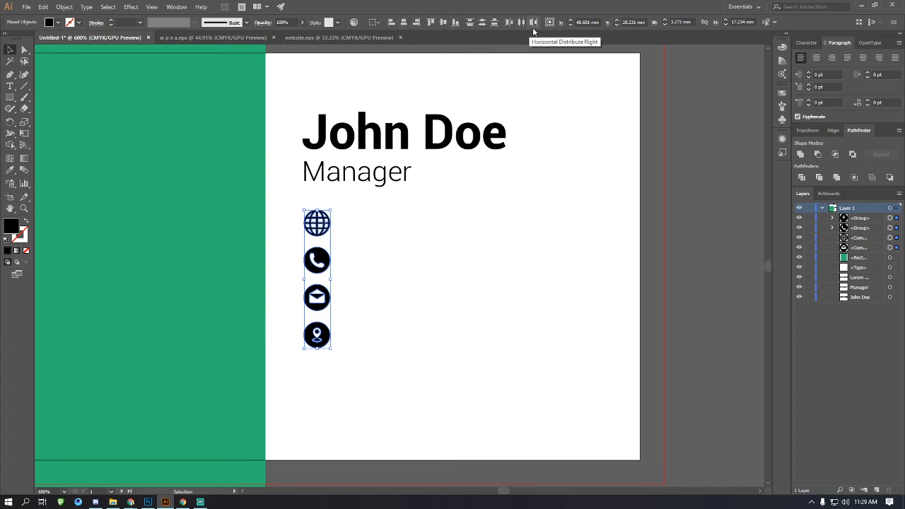
pyautogui.click(468, 243)
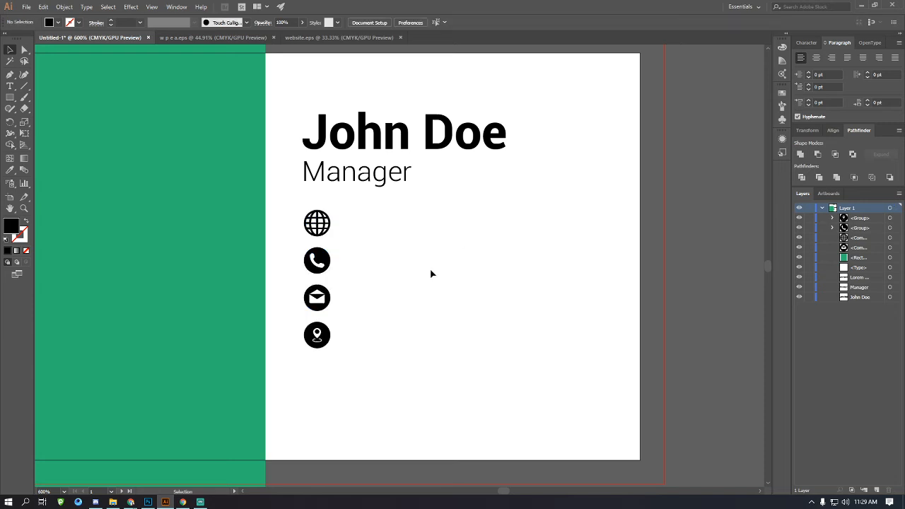
# Move the whole icon column down to widen the gap beneath the Manager text.
pyautogui.moveTo(386, 360); pyautogui.dragTo(304, 199)
pyautogui.moveTo(322, 256); pyautogui.dragTo(322, 293)
pyautogui.click(413, 303)
pyautogui.keyDown('ctrl'); pyautogui.keyDown('alt'); pyautogui.click(385, 273); pyautogui.keyUp('alt'); pyautogui.keyUp('ctrl')
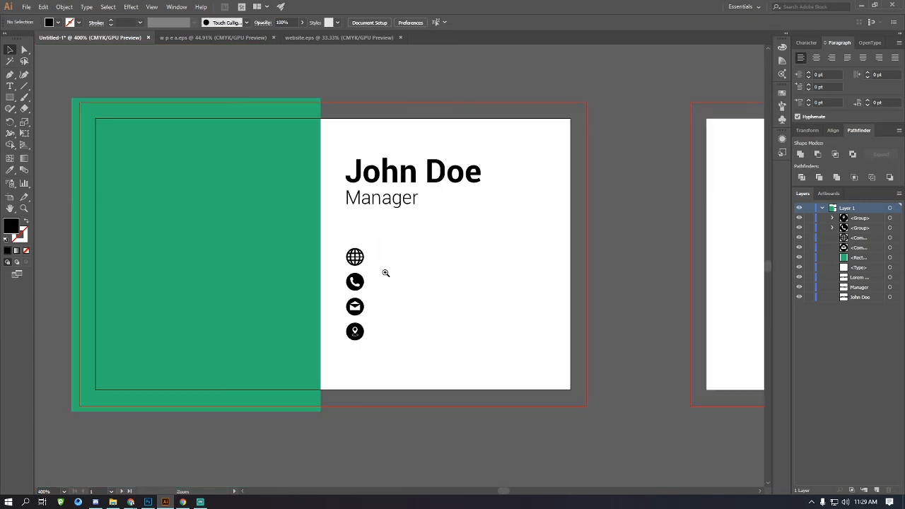
pyautogui.keyDown('ctrl'); pyautogui.click(410, 262); pyautogui.keyUp('ctrl')
pyautogui.moveTo(341, 147); pyautogui.dragTo(404, 263)
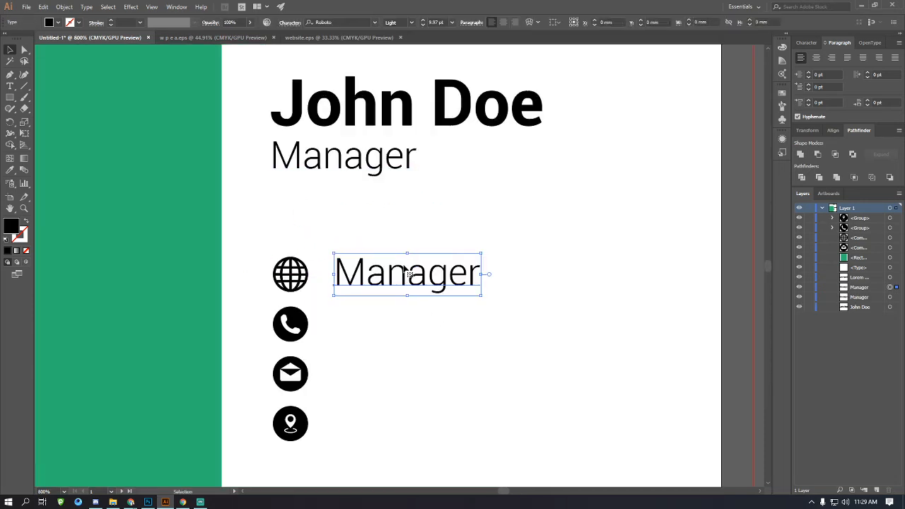
pyautogui.doubleClick(404, 264)
pyautogui.press('Escape')
pyautogui.press('Delete')
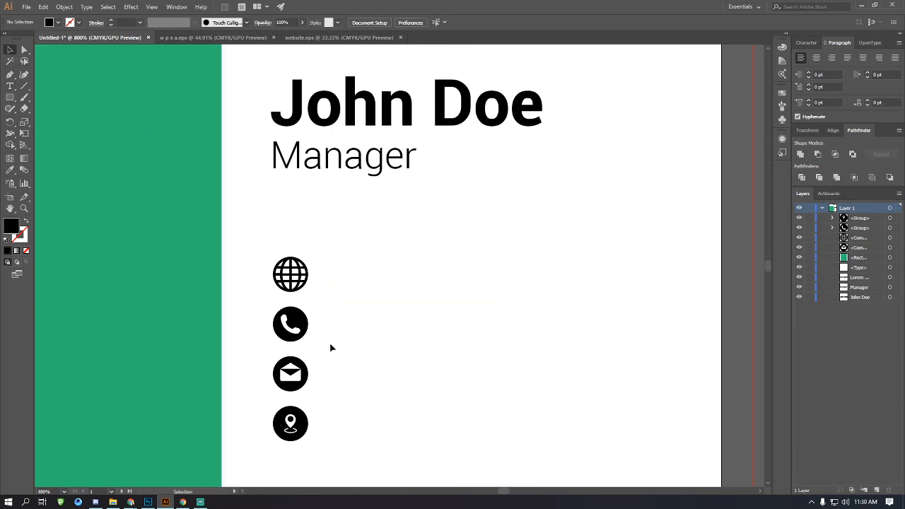
# Reorder the icon column so the phone comes first, followed by the envelope, globe and location icons.
pyautogui.keyDown('ctrl'); pyautogui.click(338, 309); pyautogui.keyUp('ctrl')
pyautogui.moveTo(362, 304); pyautogui.dragTo(343, 150)
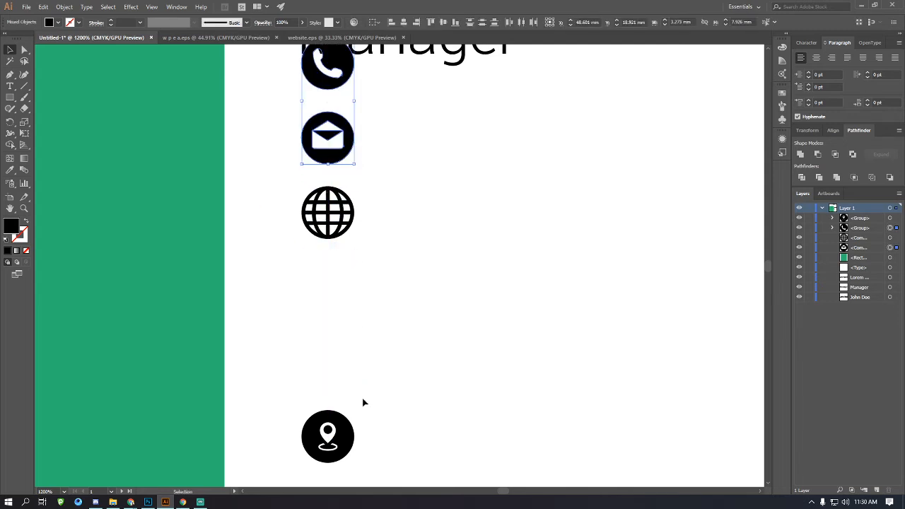
pyautogui.moveTo(348, 426); pyautogui.dragTo(348, 274)
pyautogui.moveTo(383, 370); pyautogui.dragTo(329, 217)
pyautogui.moveTo(382, 323); pyautogui.dragTo(311, 97)
pyautogui.moveTo(387, 321); pyautogui.dragTo(308, 78)
pyautogui.moveTo(319, 77); pyautogui.dragTo(321, 208)
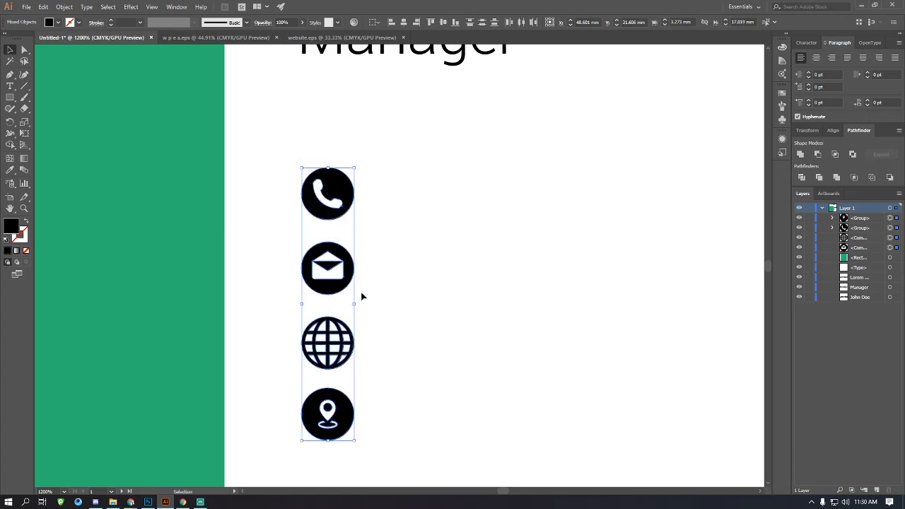
# Distribute the reordered contact icons evenly by their vertical centres.
pyautogui.click(488, 24)
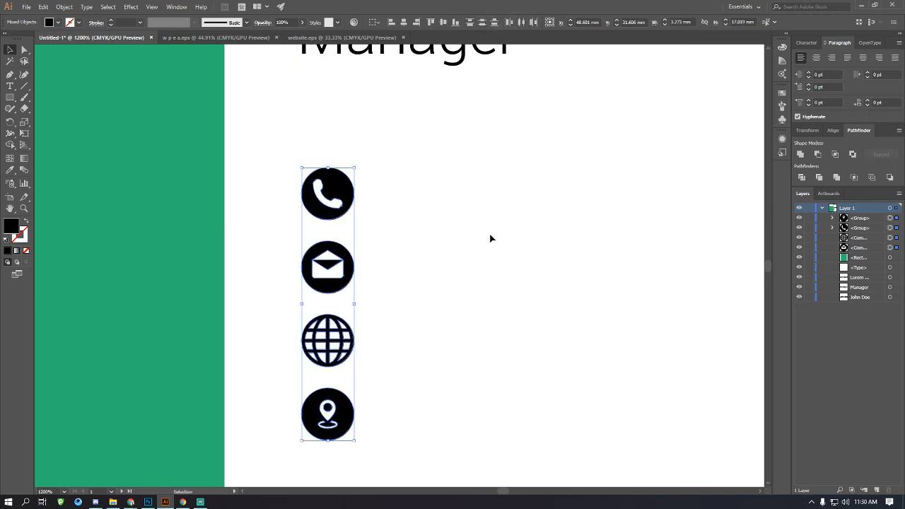
pyautogui.click(488, 240)
pyautogui.scroll(1, 495, 243)
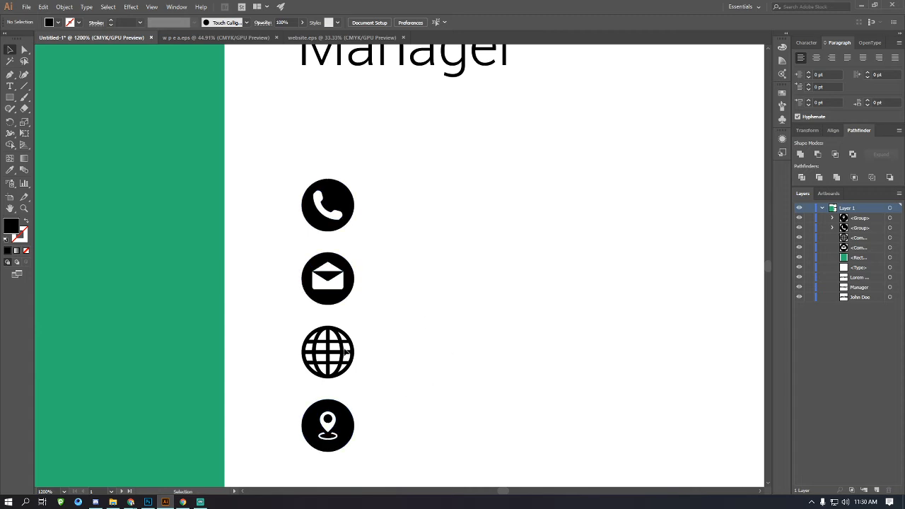
pyautogui.scroll(-2, 420, 396)
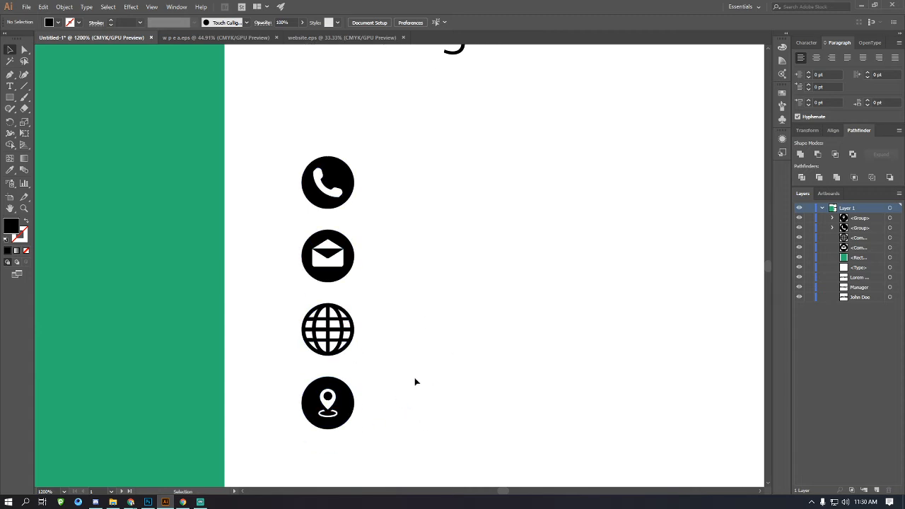
# Duplicate the Manager text beside the phone icon and replace it with a placeholder phone number.
pyautogui.scroll(3, 438, 326)
pyautogui.moveTo(379, 79); pyautogui.dragTo(457, 233)
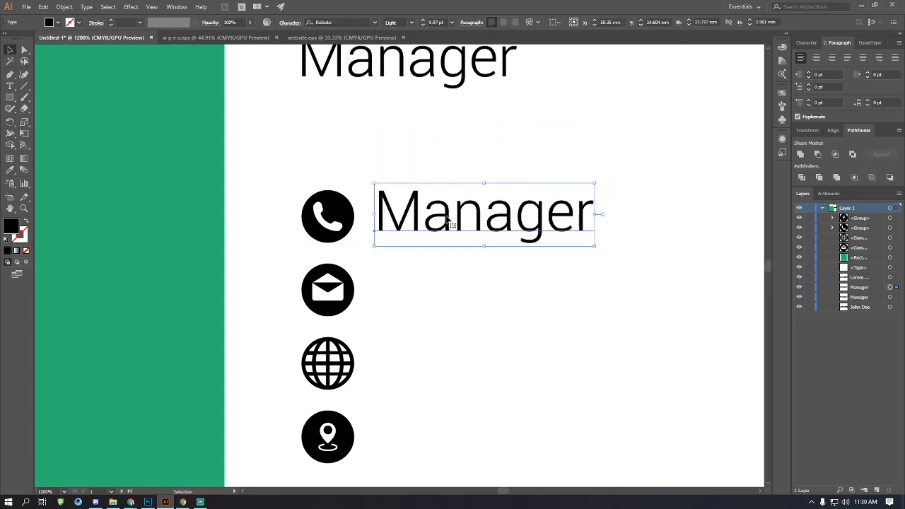
pyautogui.doubleClick(446, 216)
pyautogui.write('00')
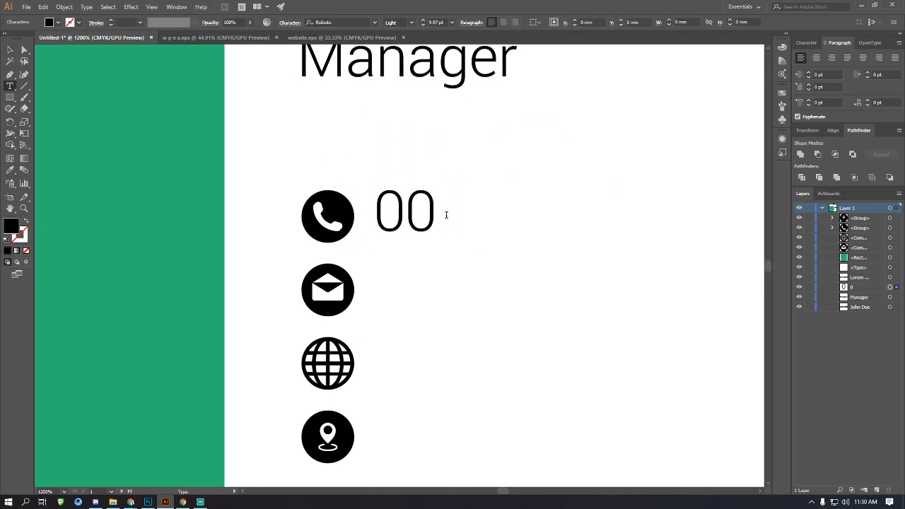
pyautogui.write('0 000 000')
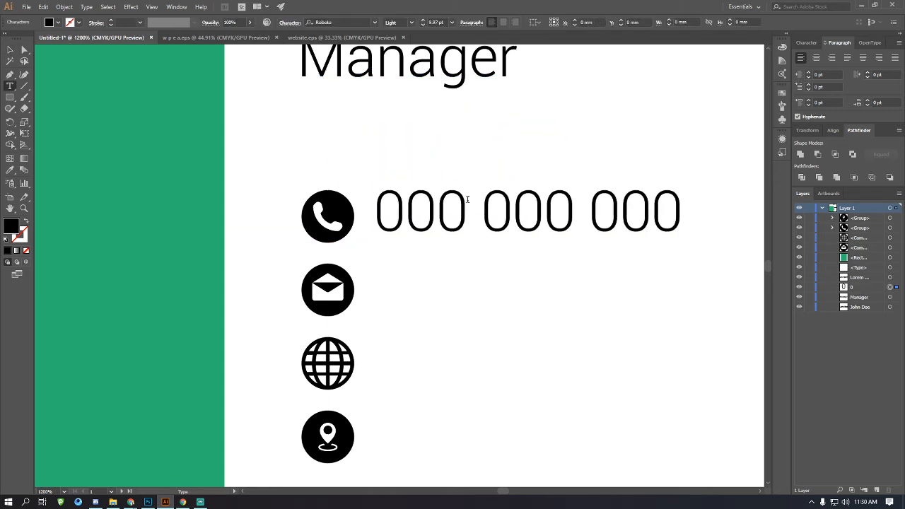
# Duplicate the phone number line beside the envelope icon and replace it with a placeholder e-mail address.
pyautogui.click(10, 50)
pyautogui.moveTo(473, 211); pyautogui.dragTo(469, 296)
pyautogui.tripleClick(469, 296)
pyautogui.write('inf')
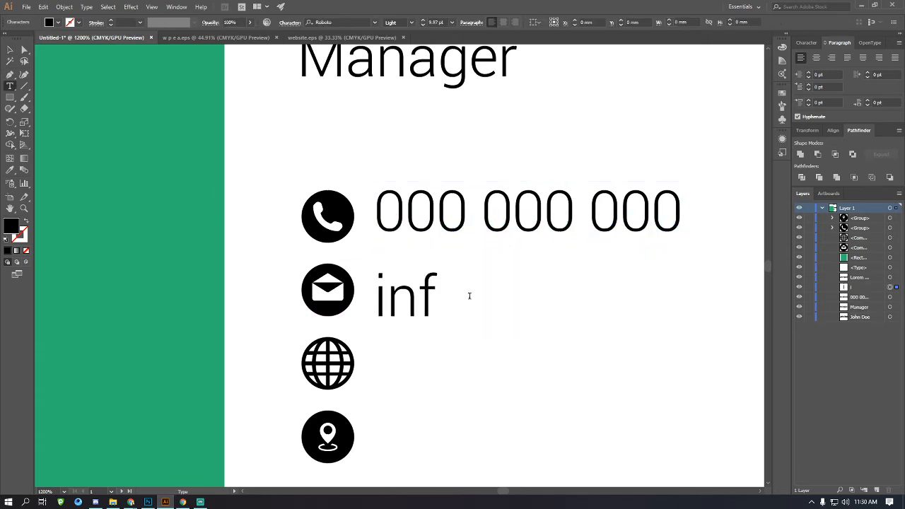
pyautogui.write('o@websit')
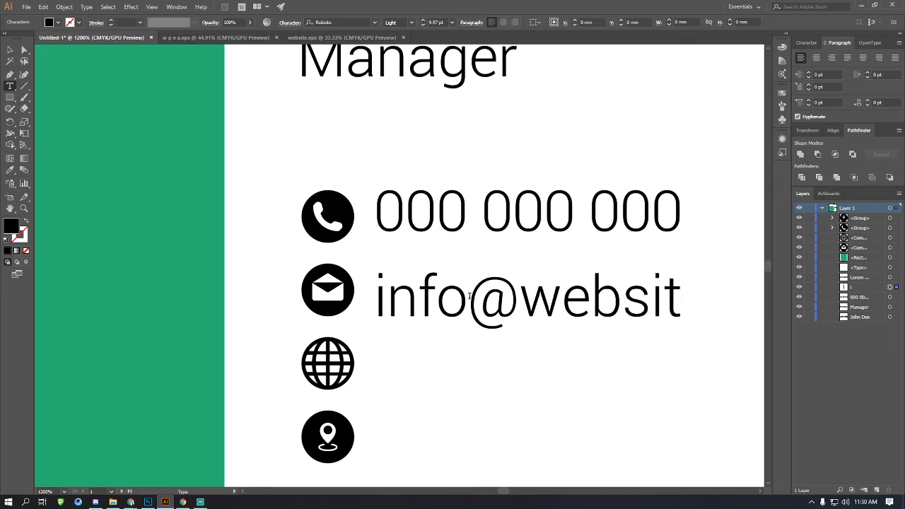
pyautogui.write('e.com')
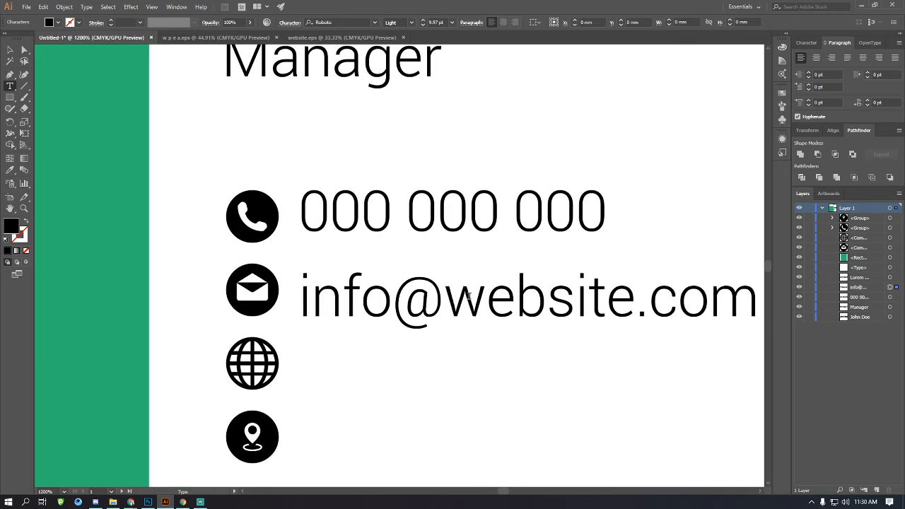
# Duplicate the e-mail line beside the globe icon and change its text to "website.com".
pyautogui.click(9, 50)
pyautogui.moveTo(452, 297); pyautogui.dragTo(168, 307)
pyautogui.press('t')
pyautogui.press('BackSpace')
pyautogui.press('Escape')
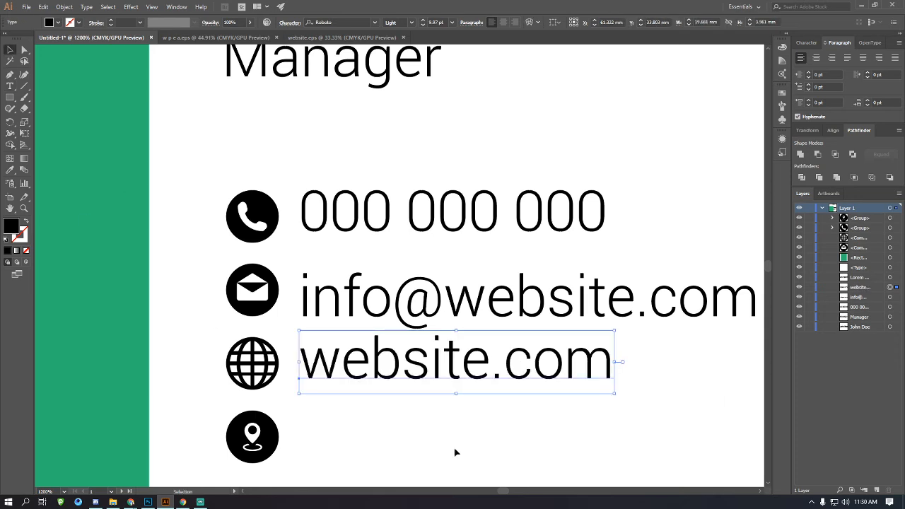
pyautogui.scroll(-1, 439, 425)
pyautogui.click(422, 405)
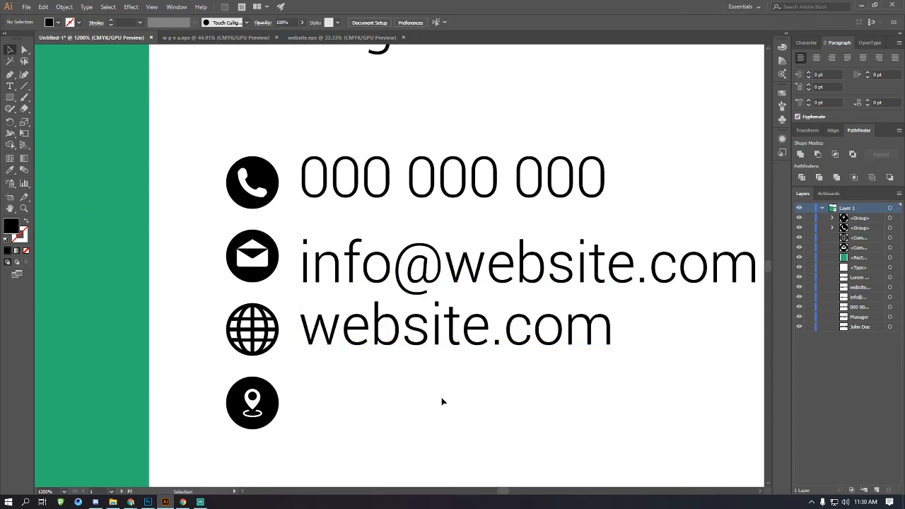
# Duplicate the website line beside the location icon and change its text to "address".
pyautogui.moveTo(420, 330); pyautogui.dragTo(400, 403)
pyautogui.tripleClick(352, 405)
pyautogui.write('address')
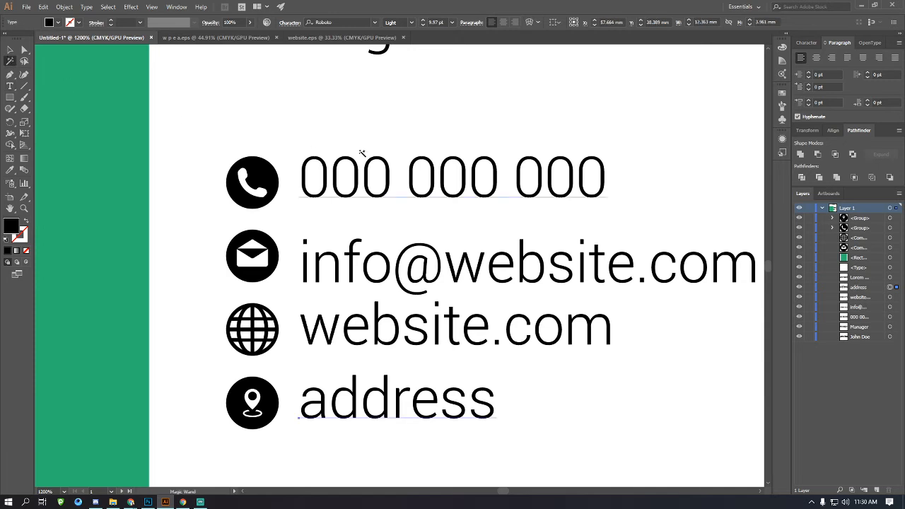
# Distribute the four contact text lines evenly in the vertical direction so they match the icon spacing.
pyautogui.click(10, 50)
pyautogui.moveTo(388, 398); pyautogui.dragTo(543, 73)
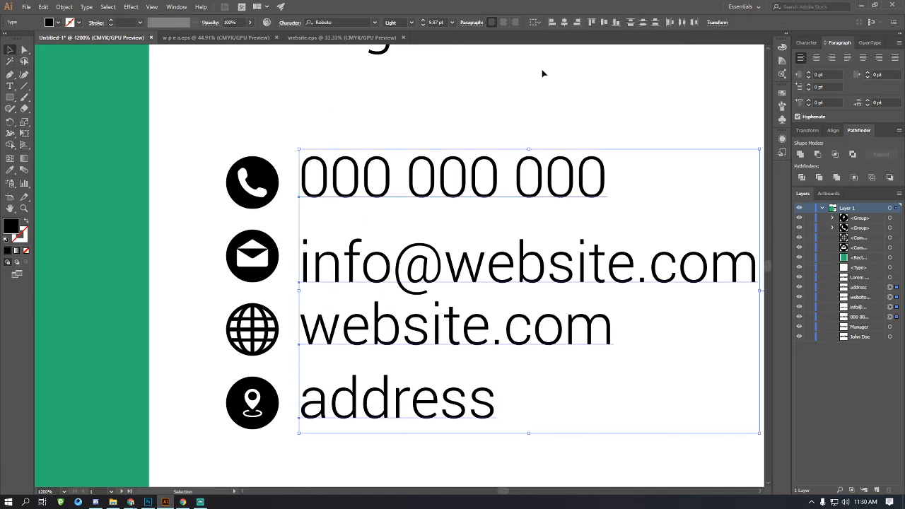
pyautogui.click(649, 26)
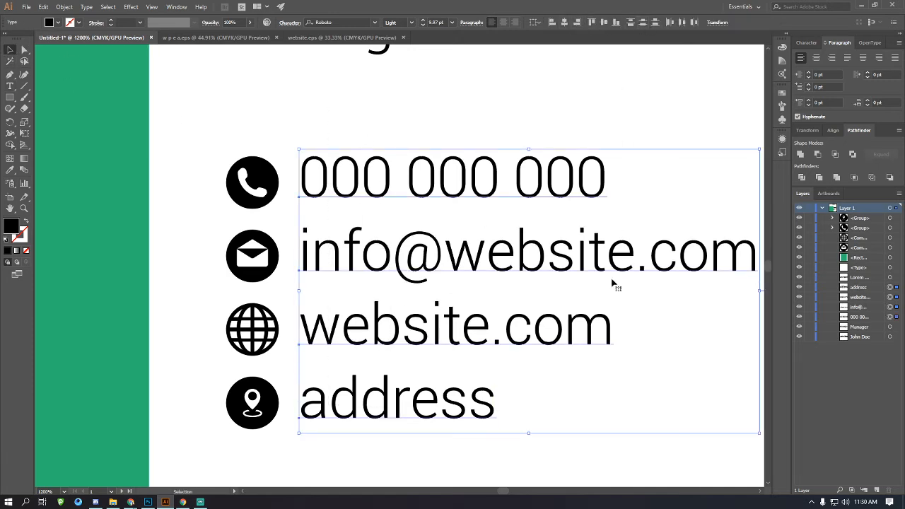
pyautogui.click(664, 365)
# Reduce the font size of all four contact text lines to 8 pt.
pyautogui.hotkey('ctrl', '-')
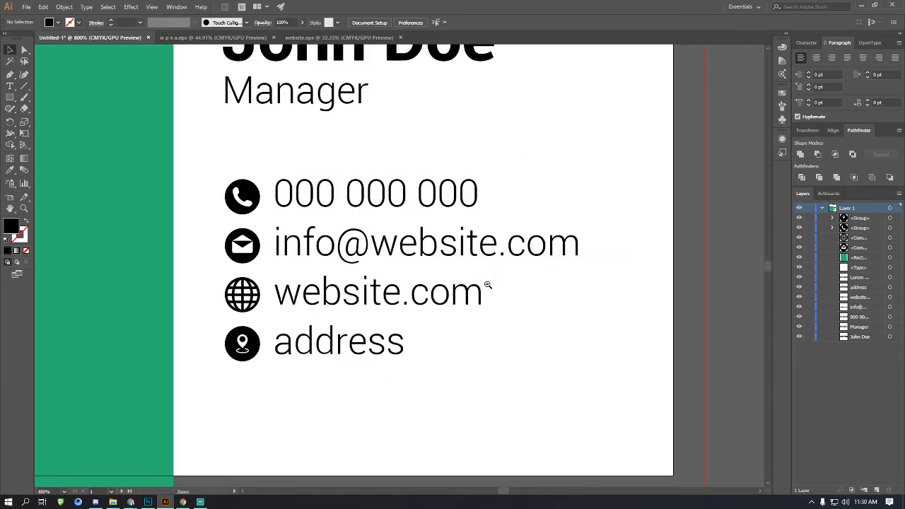
pyautogui.moveTo(520, 391); pyautogui.dragTo(316, 158)
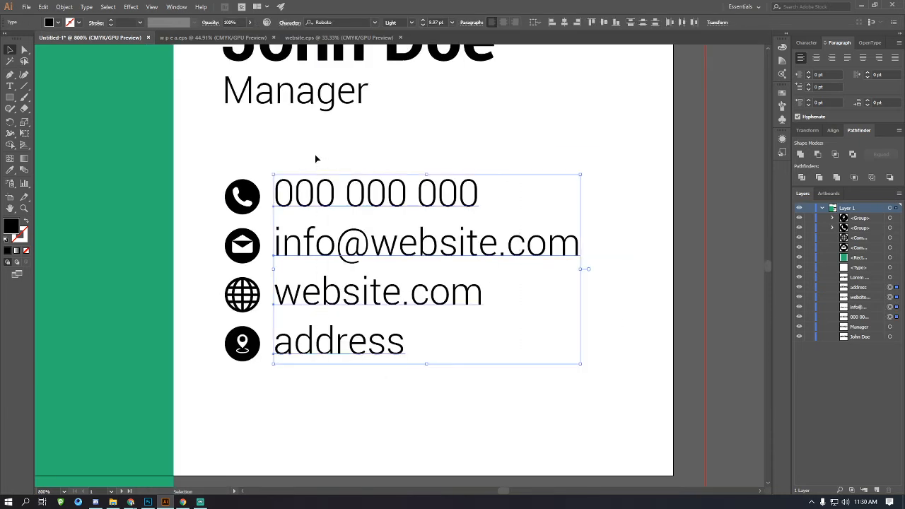
pyautogui.click(437, 23)
pyautogui.press('Down')
pyautogui.press('Down')
pyautogui.press('Down')
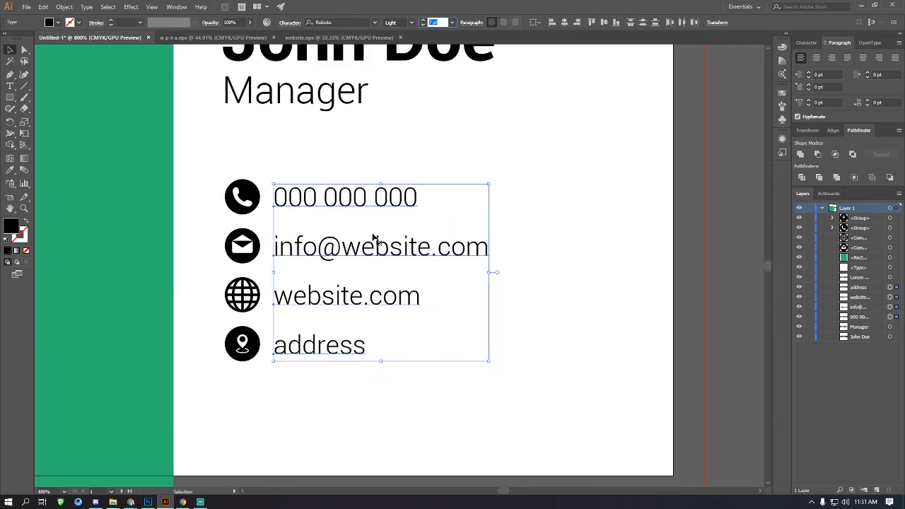
pyautogui.press('Up')
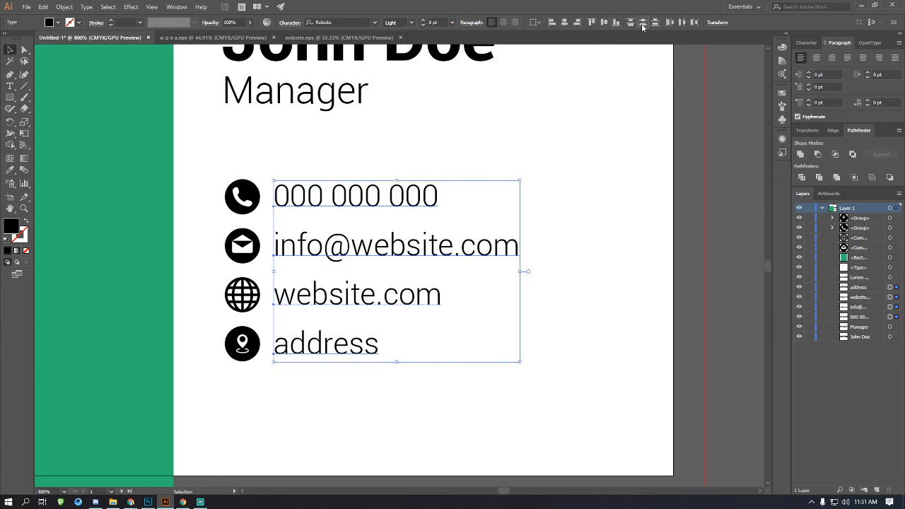
pyautogui.click(554, 316)
# Shift the contact icons and their text together slightly down and to the right on the card.
pyautogui.scroll(-2, 401, 260)
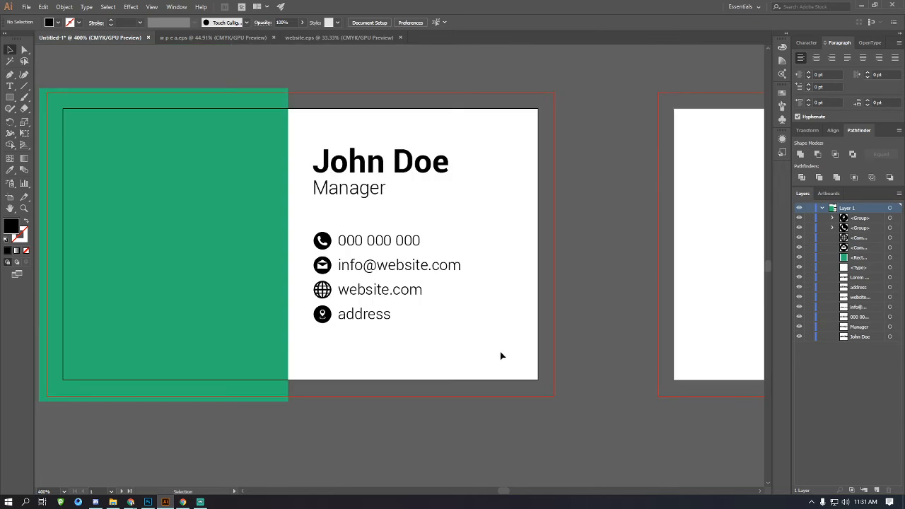
pyautogui.moveTo(500, 351); pyautogui.dragTo(379, 254)
pyautogui.click(382, 350)
pyautogui.hotkey('ctrl', '-')
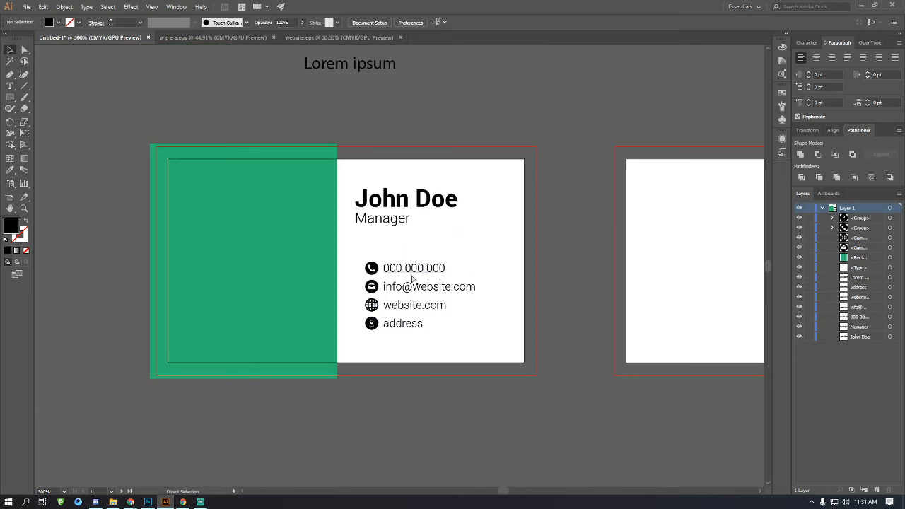
# Switch to Chrome and search Google Images for "logo png" in a new tab.
pyautogui.click(131, 503)
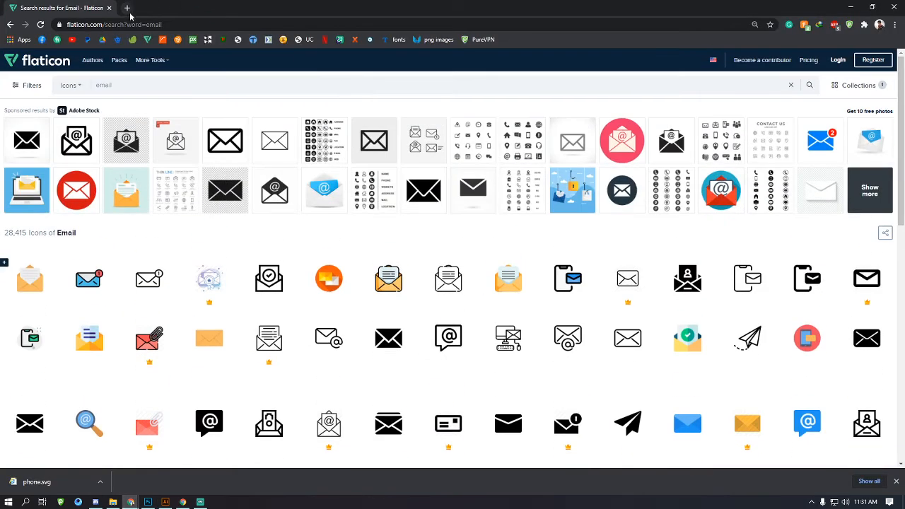
pyautogui.click(127, 9)
pyautogui.write('logo png')
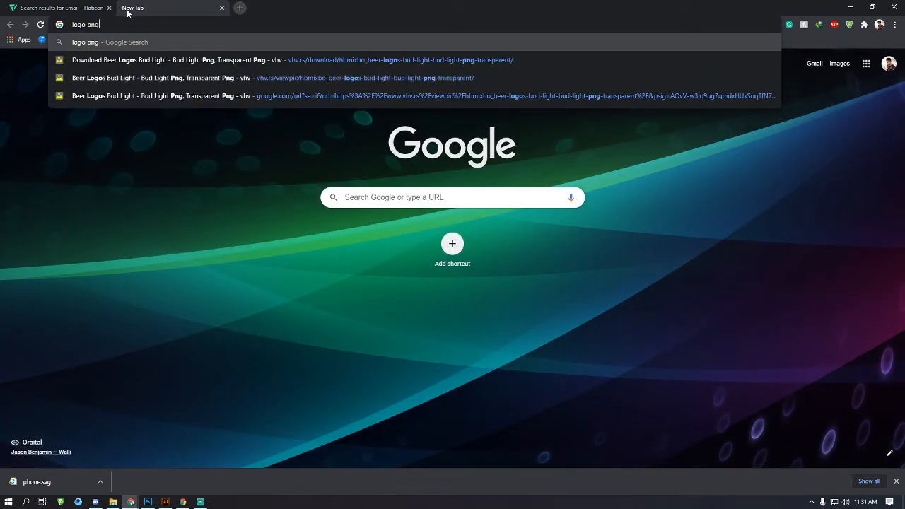
pyautogui.press('Return')
pyautogui.click(128, 94)
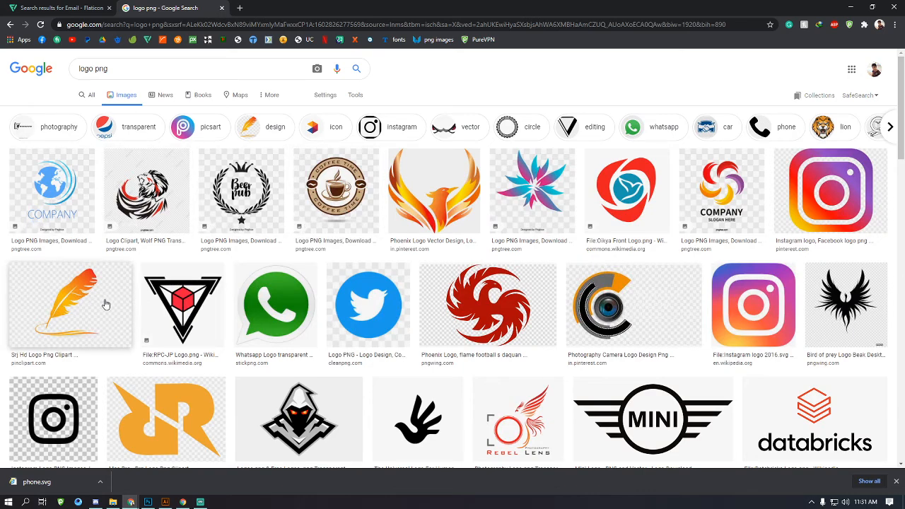
# Open the triangular RPC-JP logo with the red cube from the image results and save it as RPC-JP_Logo PNG in Downloads.
pyautogui.click(181, 304)
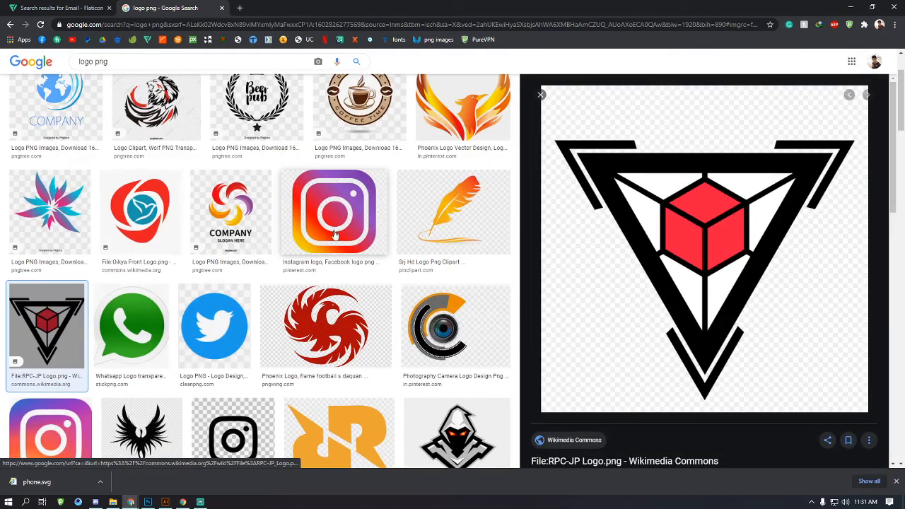
pyautogui.scroll(-4, 335, 234)
pyautogui.scroll(5, 396, 268)
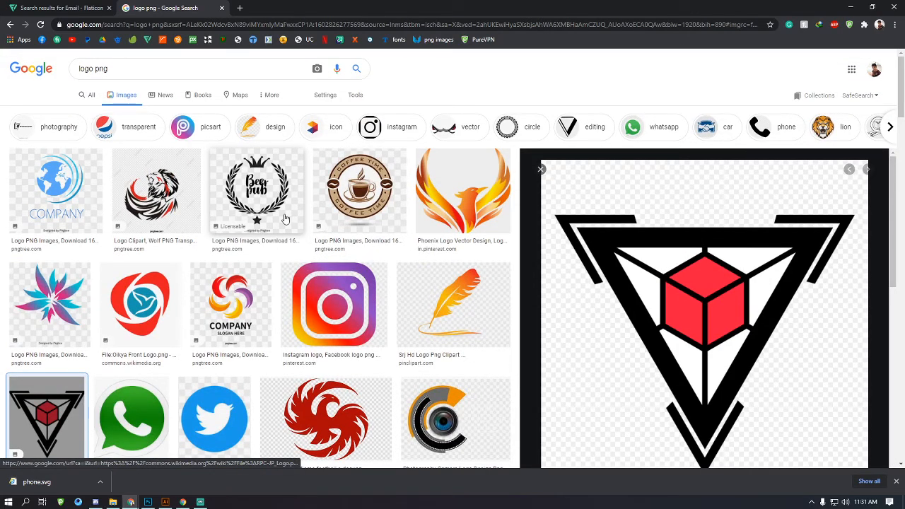
pyautogui.rightClick(794, 305)
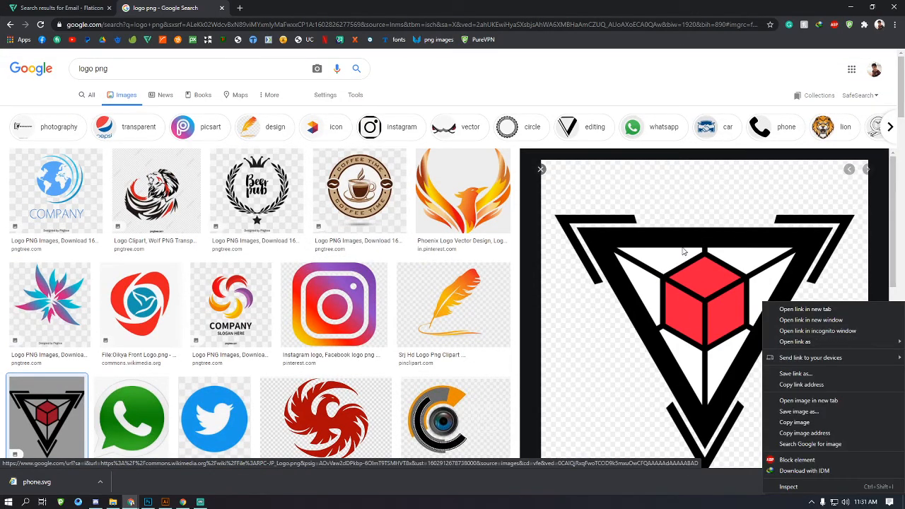
pyautogui.click(586, 84)
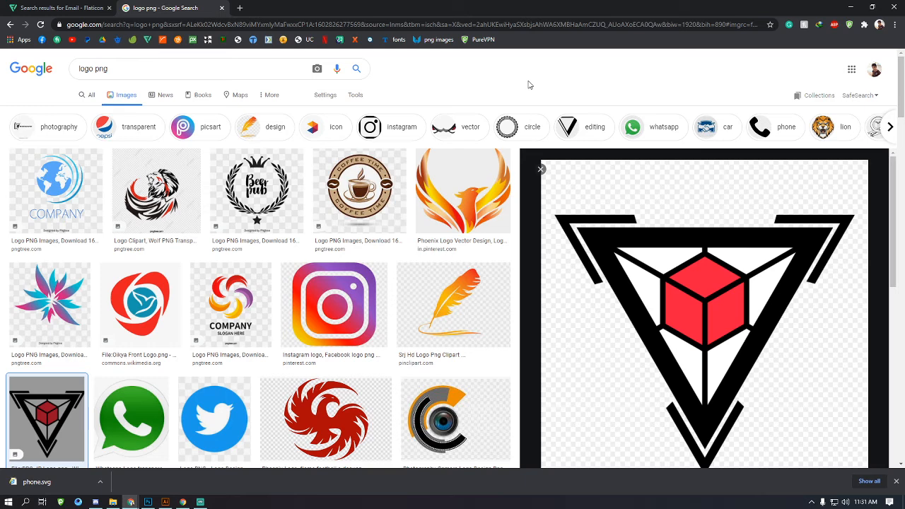
pyautogui.scroll(-1, 534, 85)
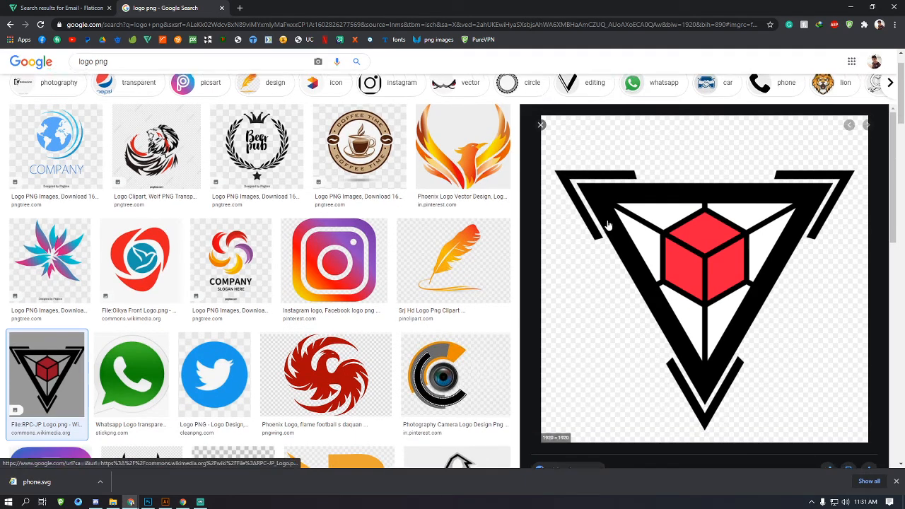
pyautogui.scroll(1, 619, 164)
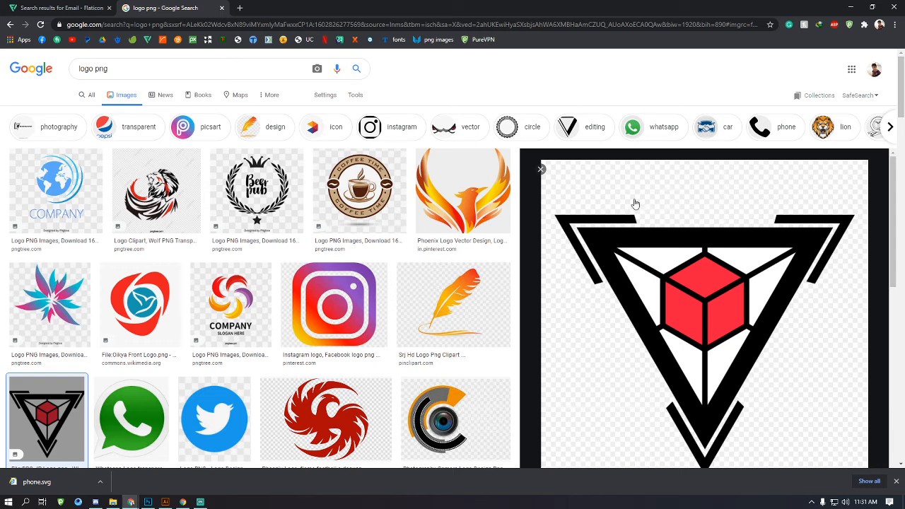
pyautogui.rightClick(660, 256)
pyautogui.click(728, 364)
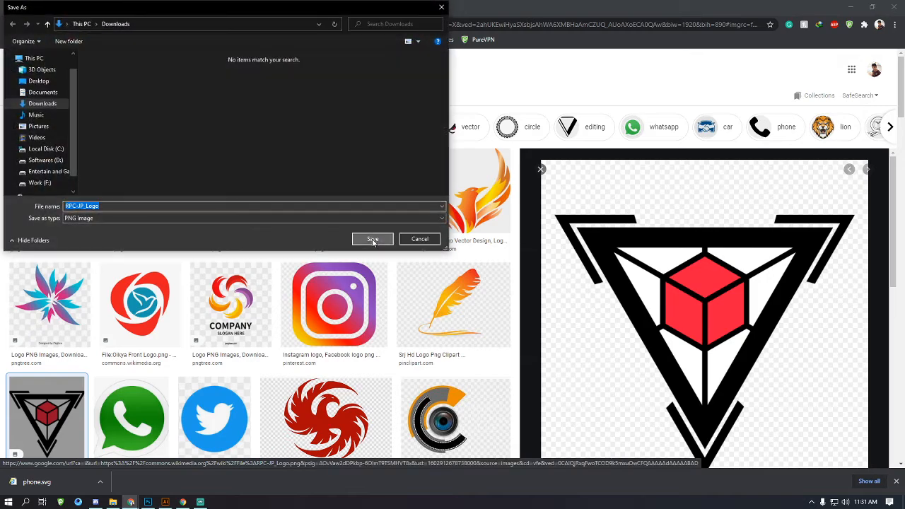
pyautogui.click(373, 242)
# Place RPC-JP_Logo from the Downloads folder into the Illustrator business card document and embed the image.
pyautogui.click(113, 503)
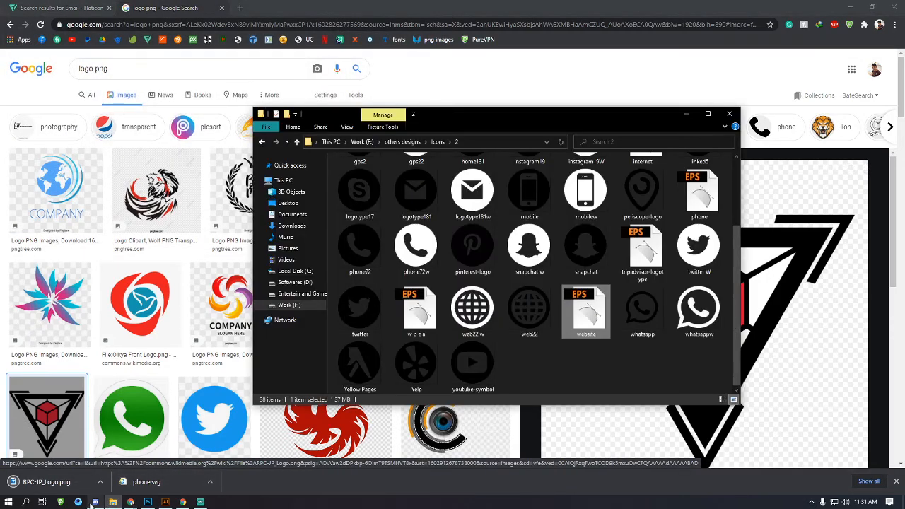
pyautogui.click(165, 502)
pyautogui.click(113, 502)
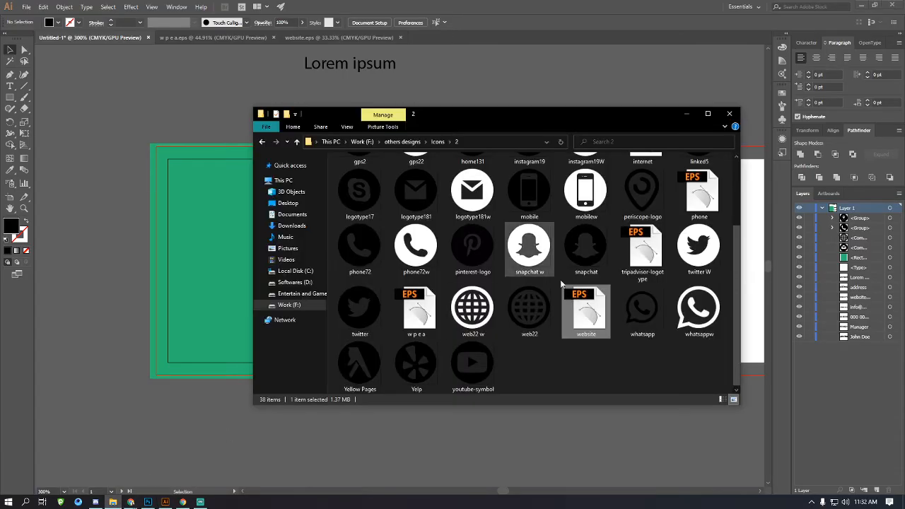
pyautogui.click(291, 225)
pyautogui.click(355, 198)
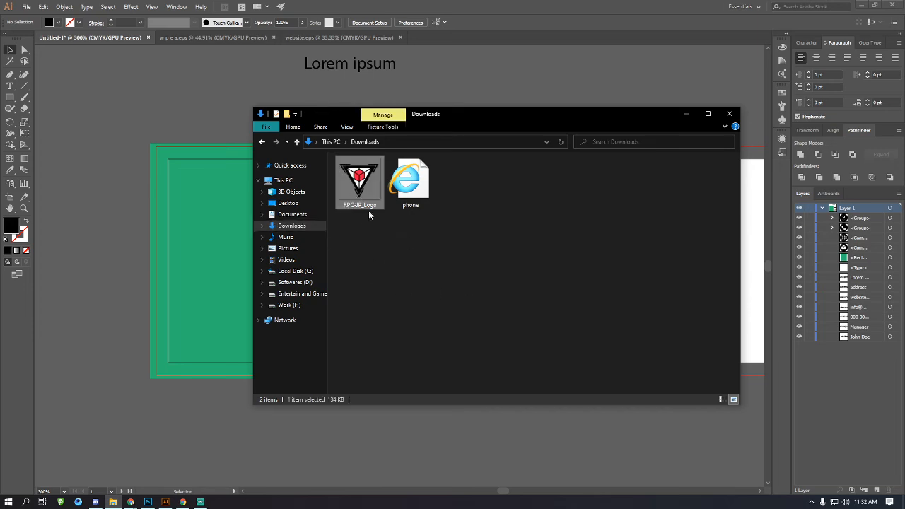
pyautogui.moveTo(369, 211); pyautogui.dragTo(221, 222)
pyautogui.click(167, 22)
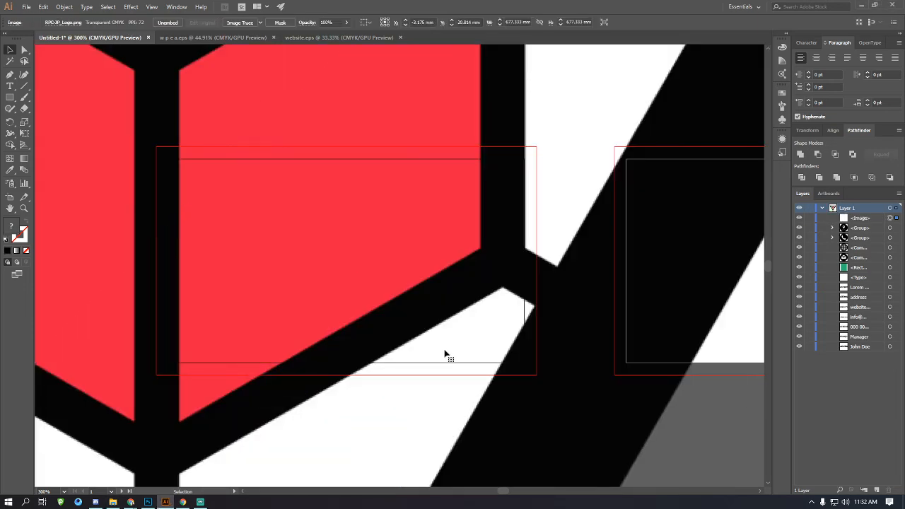
# Scale the embedded logo down proportionally to fit within the green block and place it near the block's centre.
pyautogui.scroll(-5, 445, 356)
pyautogui.scroll(-2, 728, 460)
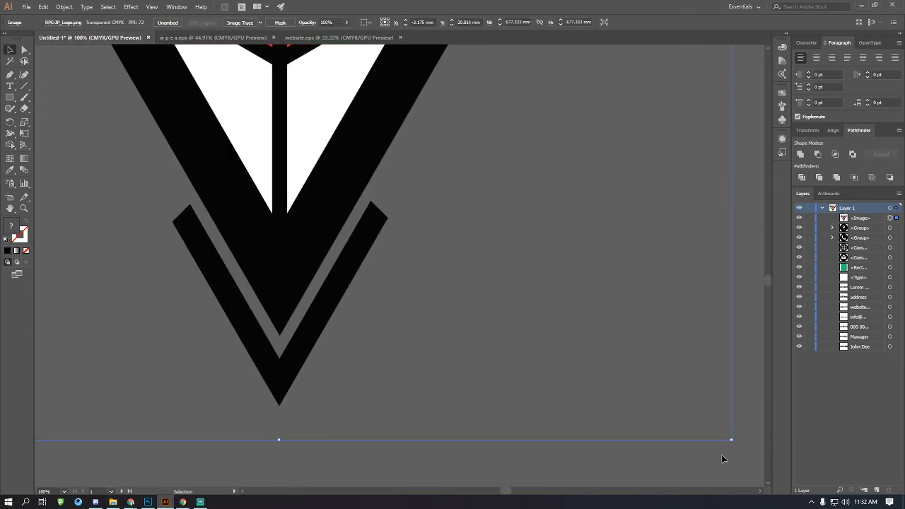
pyautogui.moveTo(731, 443); pyautogui.dragTo(344, 111)
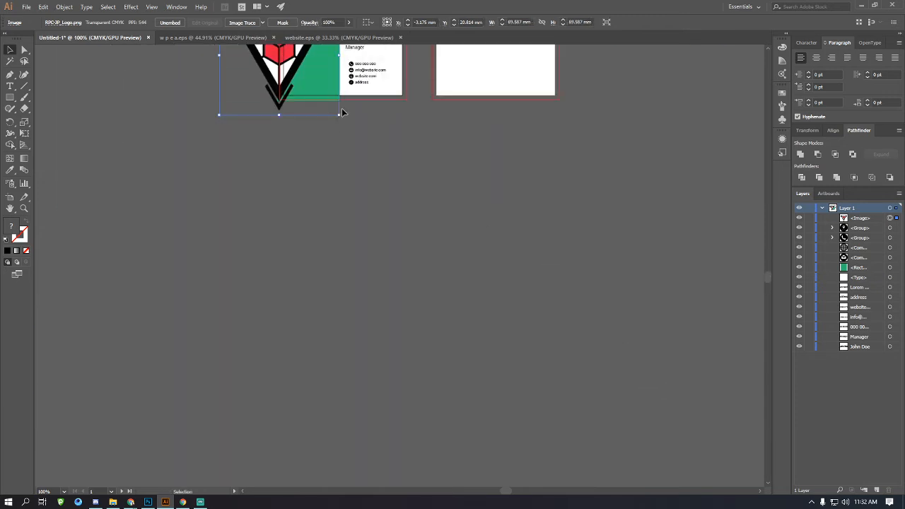
pyautogui.click(352, 140)
pyautogui.moveTo(433, 294); pyautogui.dragTo(367, 232)
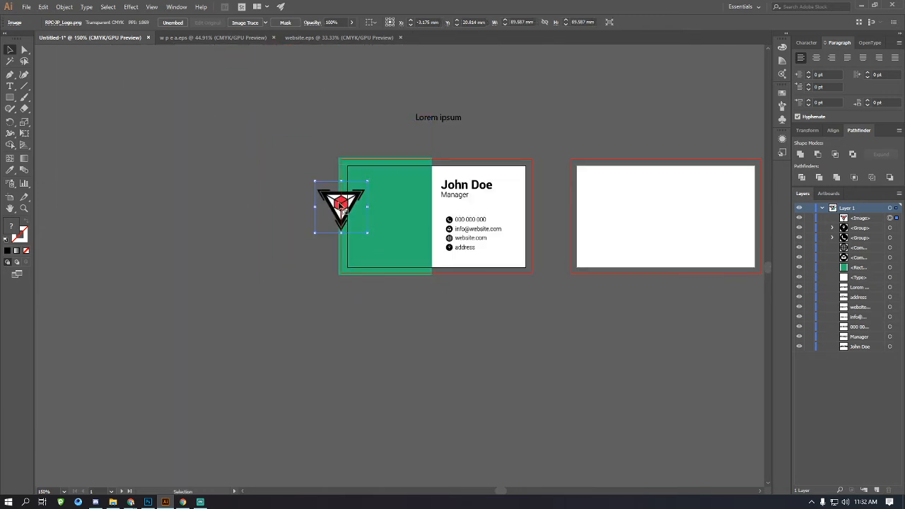
pyautogui.moveTo(334, 200); pyautogui.dragTo(375, 210)
pyautogui.scroll(3, 382, 206)
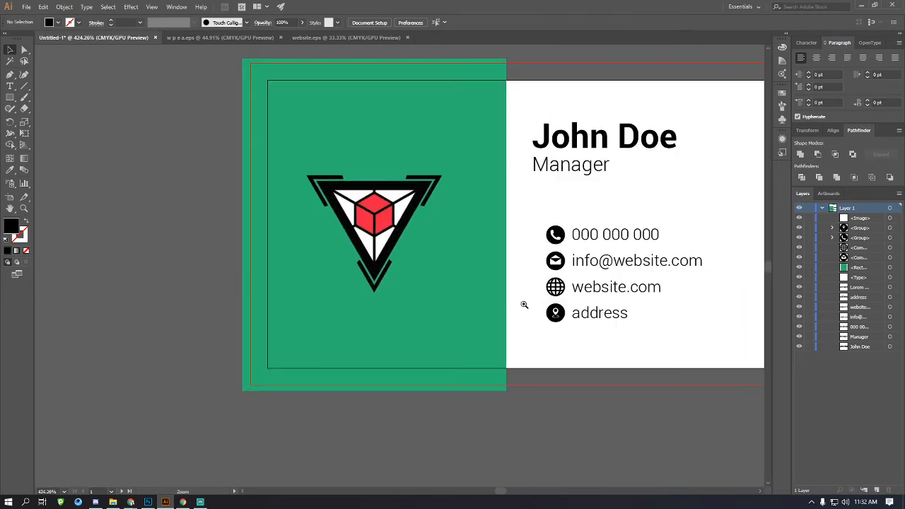
pyautogui.hscroll(-1, 233, 282)
pyautogui.click(232, 286)
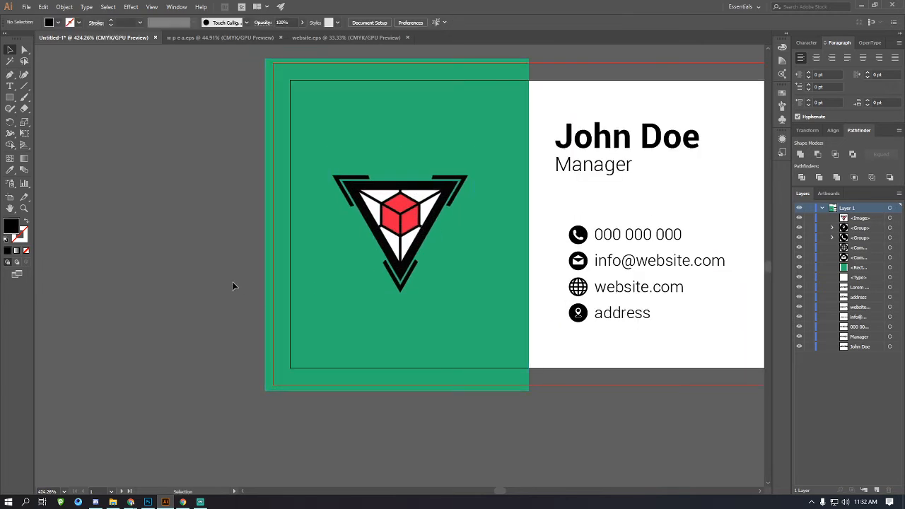
# Switch to Chrome and change the Google Images search to "logo jpeg".
pyautogui.moveTo(130, 502)
pyautogui.scroll(2, 198, 186)
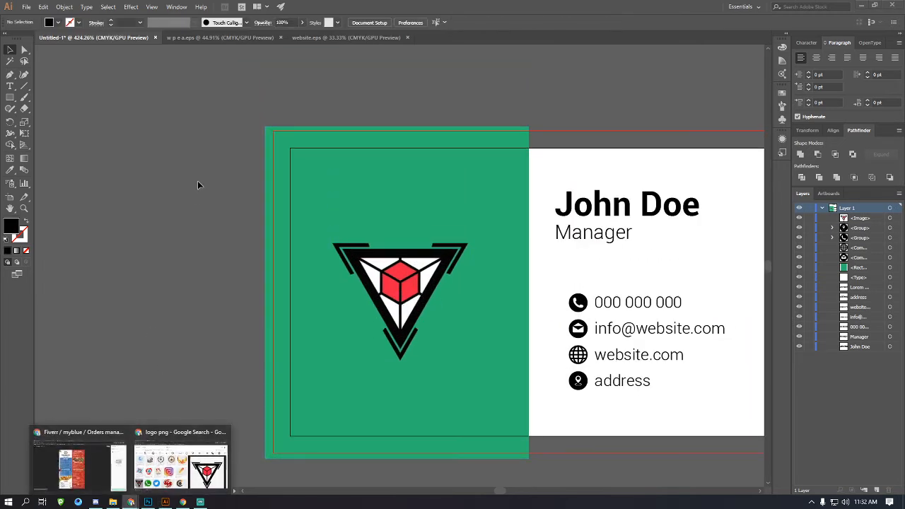
pyautogui.click(160, 485)
pyautogui.doubleClick(101, 68)
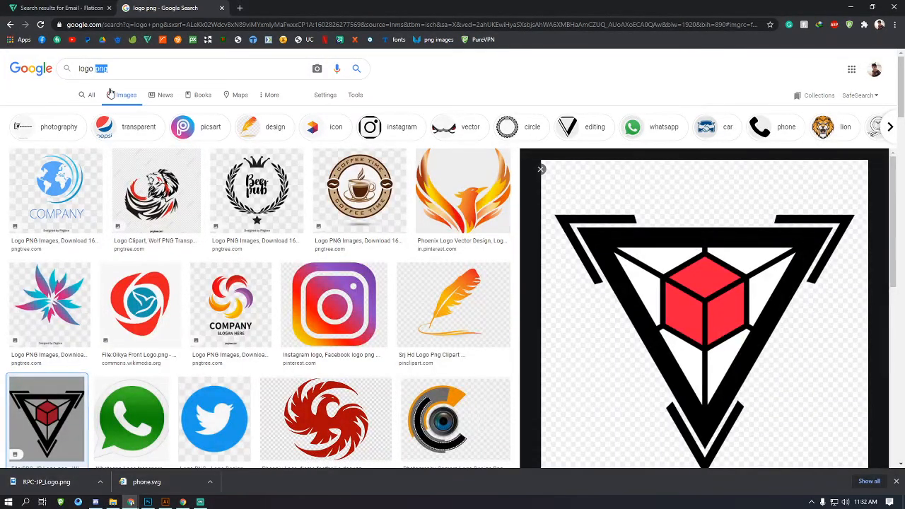
pyautogui.write('jpeg')
pyautogui.press('Return')
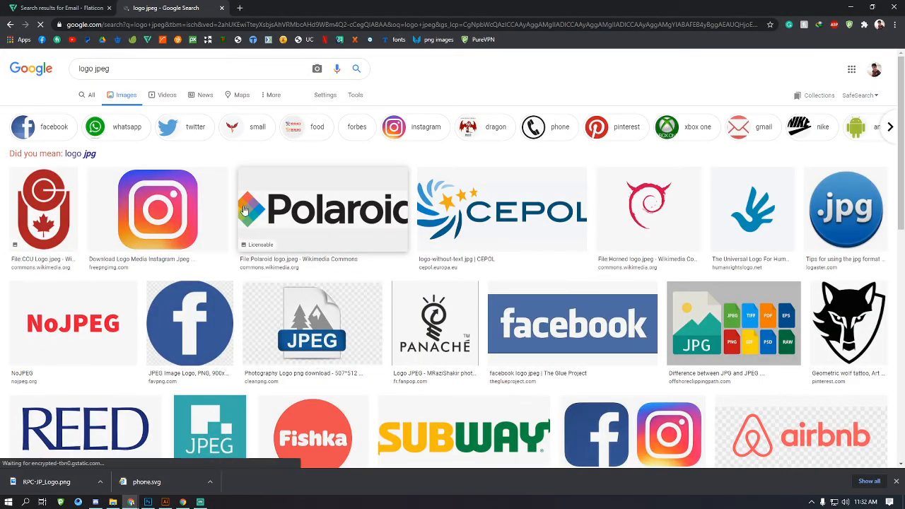
# Open the Polaroid logo result and save the image as Polaroid_logo.jpeg in Downloads.
pyautogui.click(244, 210)
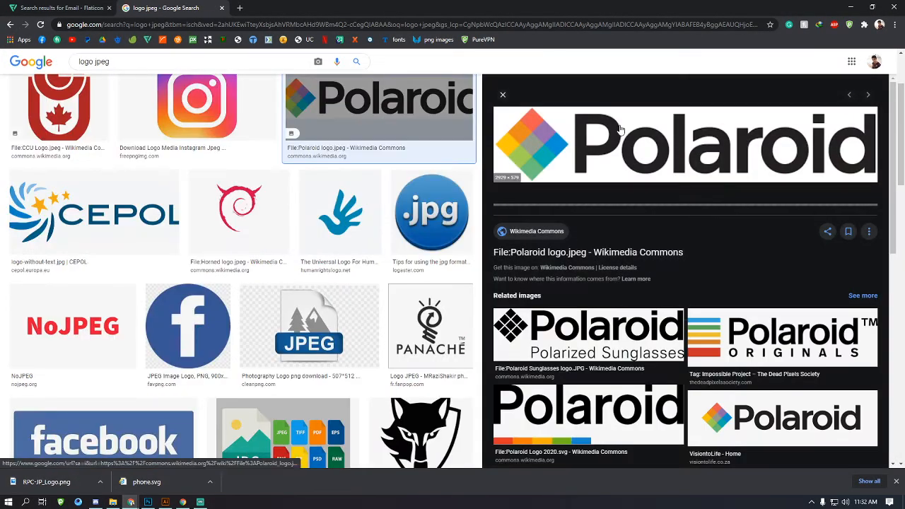
pyautogui.rightClick(619, 131)
pyautogui.click(643, 240)
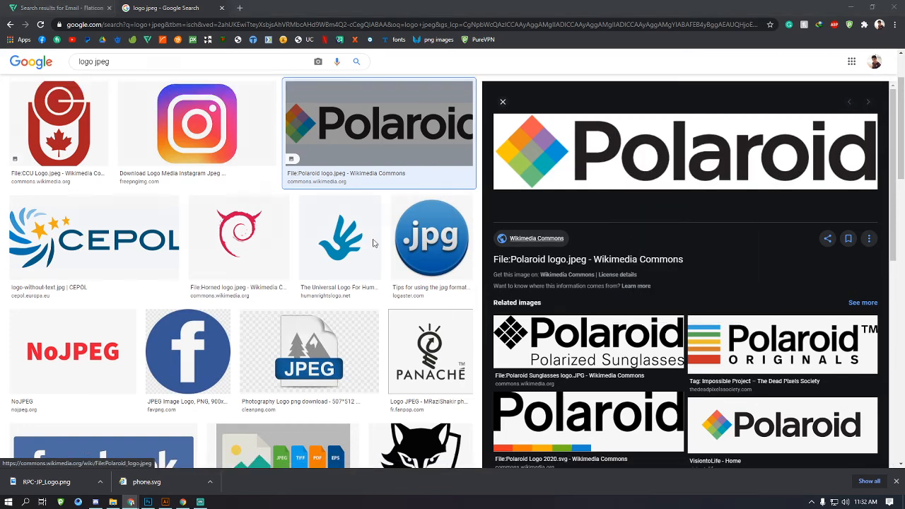
# Check the file properties of Polaroid_logo and RPC-JP_Logo in the Downloads folder to compare their file types.
pyautogui.click(113, 502)
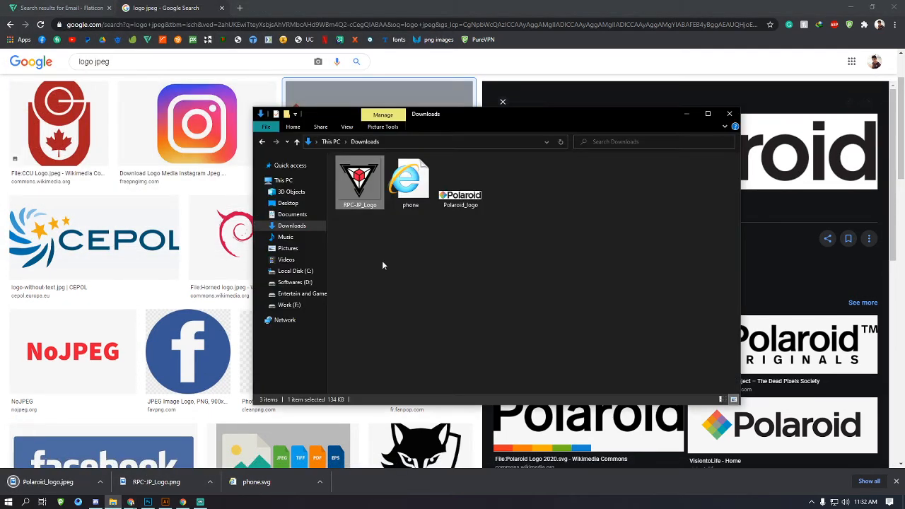
pyautogui.click(463, 202)
pyautogui.rightClick(464, 197)
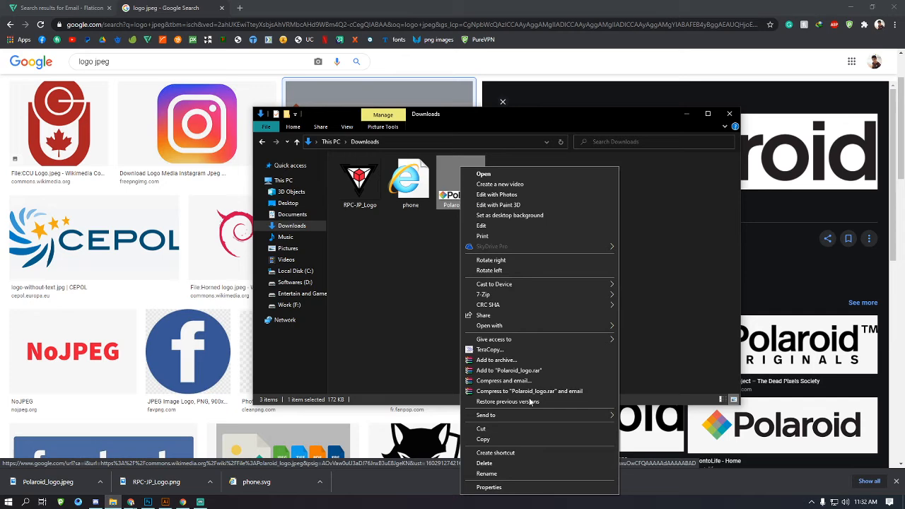
pyautogui.click(484, 487)
pyautogui.click(626, 195)
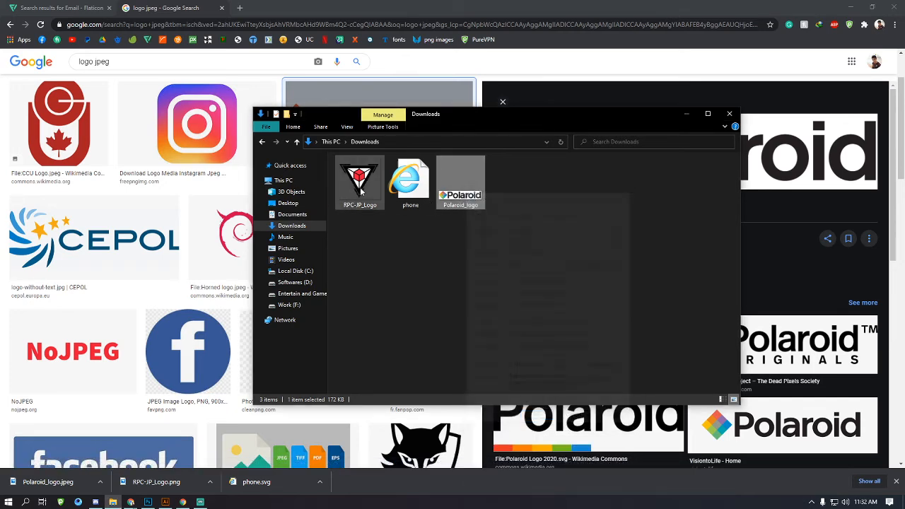
pyautogui.rightClick(361, 170)
pyautogui.click(396, 487)
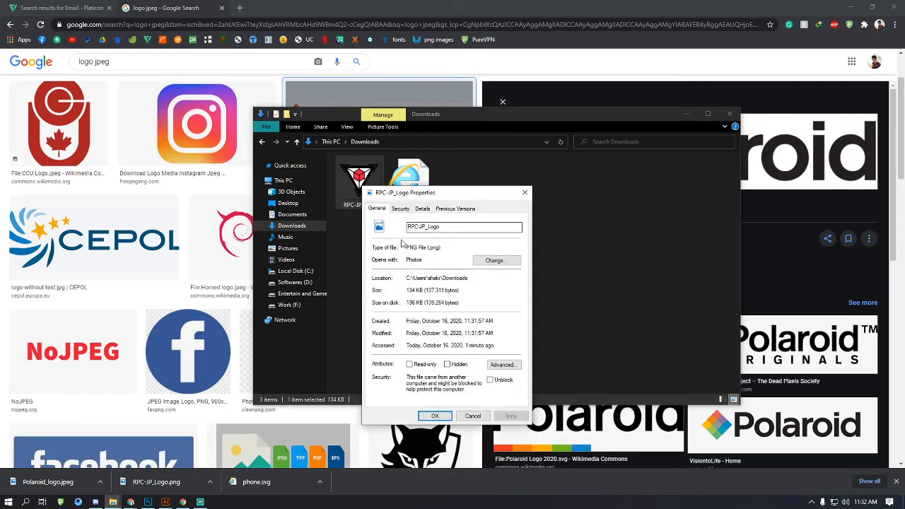
pyautogui.click(525, 193)
# Place the Polaroid_logo file from Downloads into the Illustrator business card document.
pyautogui.moveTo(452, 201); pyautogui.dragTo(330, 324)
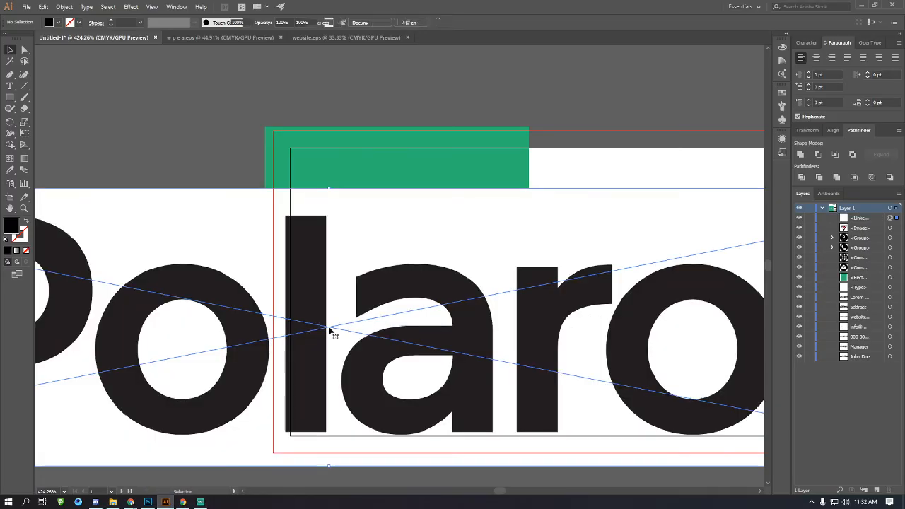
pyautogui.hotkey('ctrl', '-')
pyautogui.hotkey('ctrl', '-')
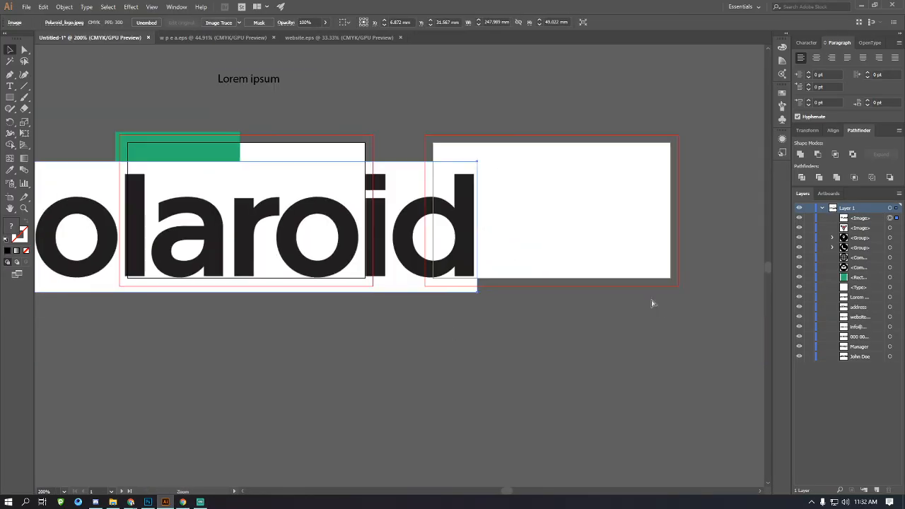
# Scale the Polaroid logo down to about 35 mm wide and position it beneath the triangle logo on the green panel.
pyautogui.moveTo(478, 292); pyautogui.dragTo(193, 244)
pyautogui.moveTo(188, 210); pyautogui.dragTo(283, 271)
pyautogui.moveTo(127, 250); pyautogui.dragTo(253, 355)
pyautogui.moveTo(66, 389); pyautogui.dragTo(248, 327)
pyautogui.moveTo(332, 288); pyautogui.dragTo(412, 285)
pyautogui.click(414, 458)
pyautogui.scroll(-3, 404, 308)
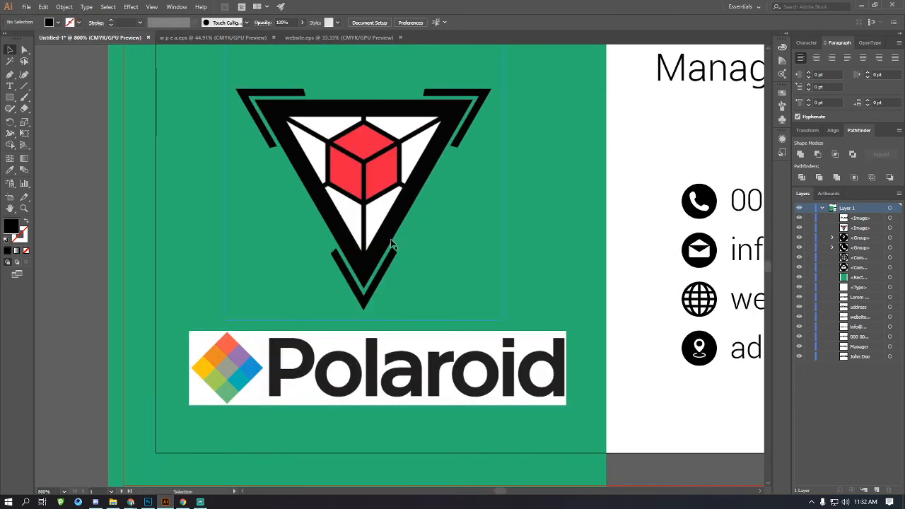
# Move the triangle logo slightly up on the green panel, to a Y position of about 22.4 mm.
pyautogui.scroll(3, 424, 275)
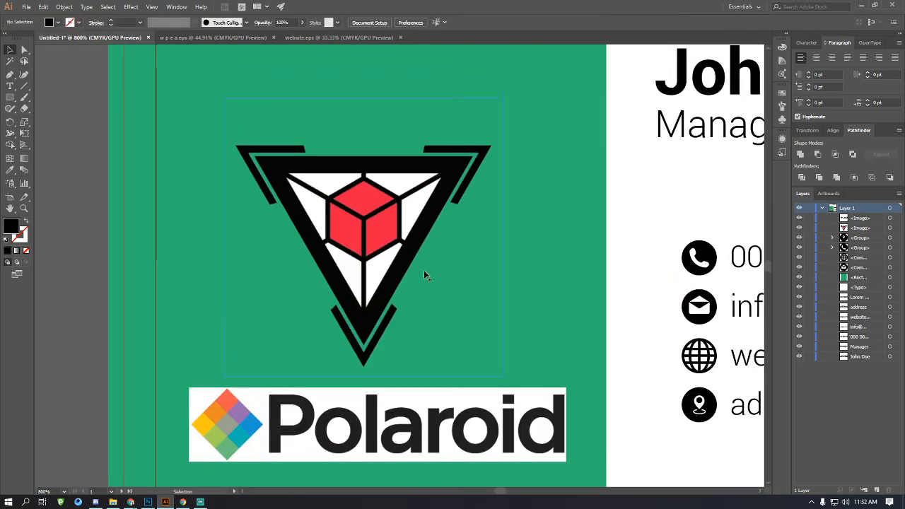
pyautogui.click(459, 187)
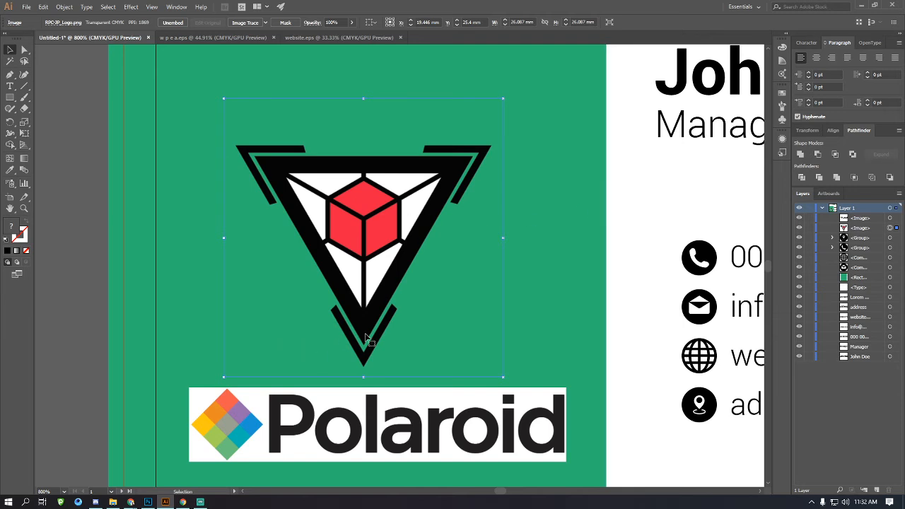
pyautogui.moveTo(370, 254); pyautogui.dragTo(375, 191)
pyautogui.keyDown('ctrl'); pyautogui.keyDown('alt'); pyautogui.click(376, 198); pyautogui.keyUp('alt'); pyautogui.keyUp('ctrl')
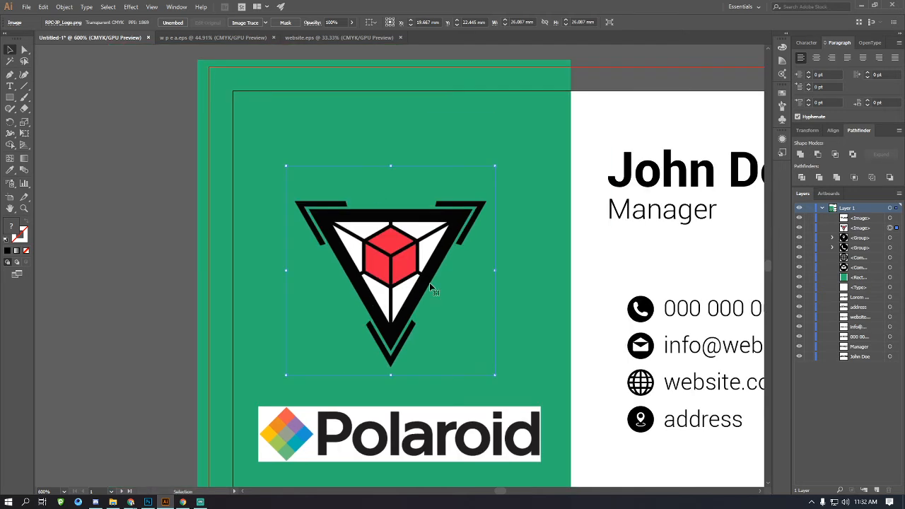
# Draw a rectangle about 30 by 29 mm over the triangle logo and fill it with white.
pyautogui.press('m')
pyautogui.moveTo(276, 161); pyautogui.dragTo(517, 393)
pyautogui.click(10, 49)
pyautogui.click(59, 22)
pyautogui.click(29, 29)
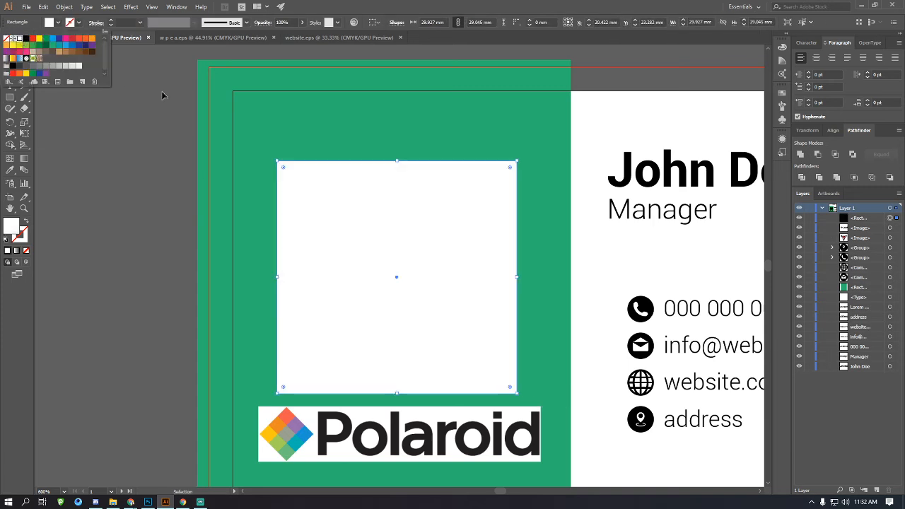
# Send the white rectangle to the back, followed by the green panel, so the white lies between panel and triangle logo.
pyautogui.rightClick(255, 89)
pyautogui.moveTo(346, 233)
pyautogui.click(410, 264)
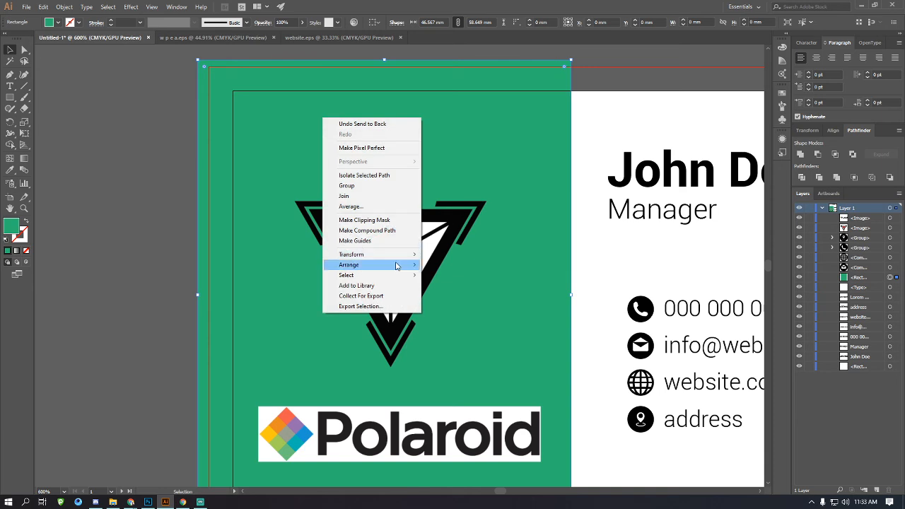
pyautogui.moveTo(398, 264)
pyautogui.click(453, 296)
pyautogui.click(175, 226)
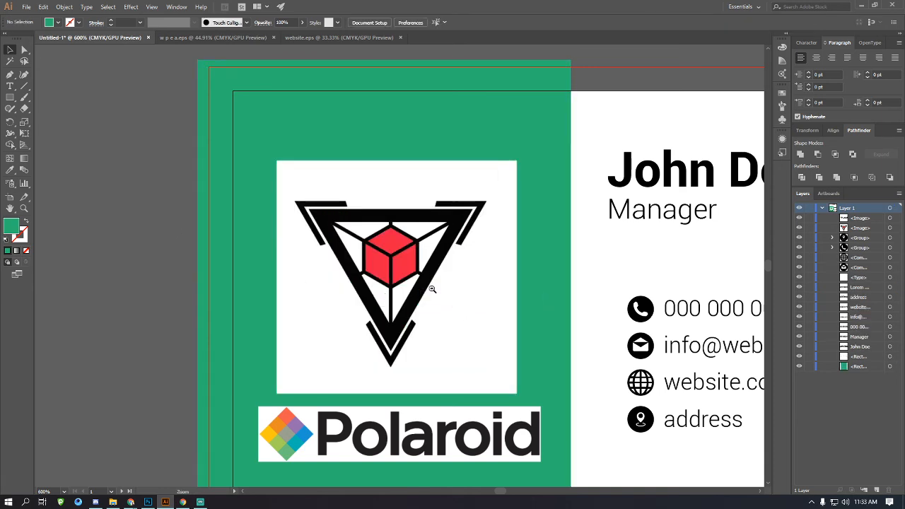
# Move the Polaroid logo off the card to the empty area just below the green panel.
pyautogui.click(417, 354)
pyautogui.hotkey('ctrl', '-')
pyautogui.moveTo(362, 338); pyautogui.dragTo(307, 434)
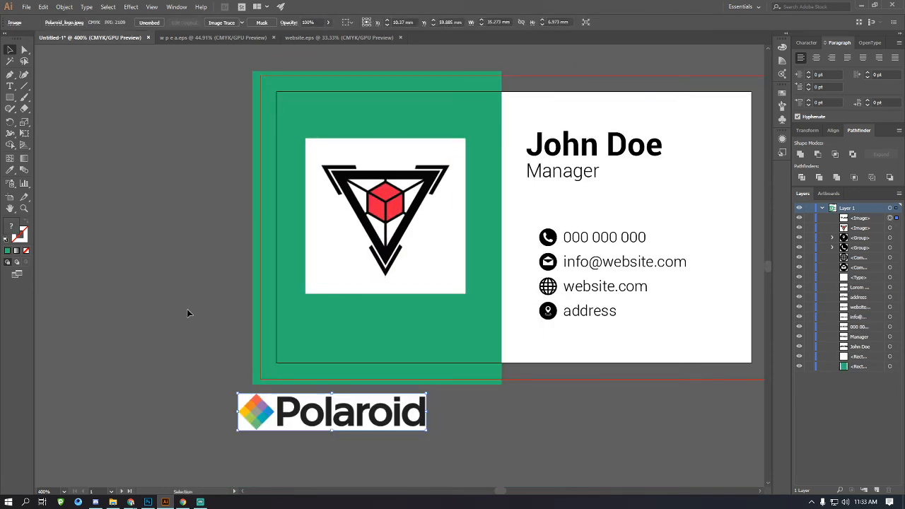
pyautogui.click(189, 313)
# Delete the white rectangle behind the triangle logo.
pyautogui.hotkey('ctrl', '+')
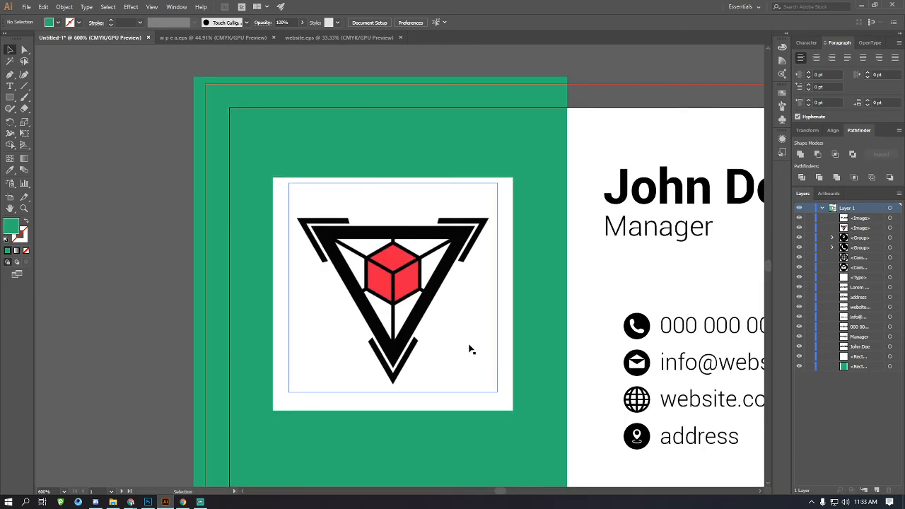
pyautogui.scroll(-1, 471, 349)
pyautogui.click(437, 289)
pyautogui.click(173, 315)
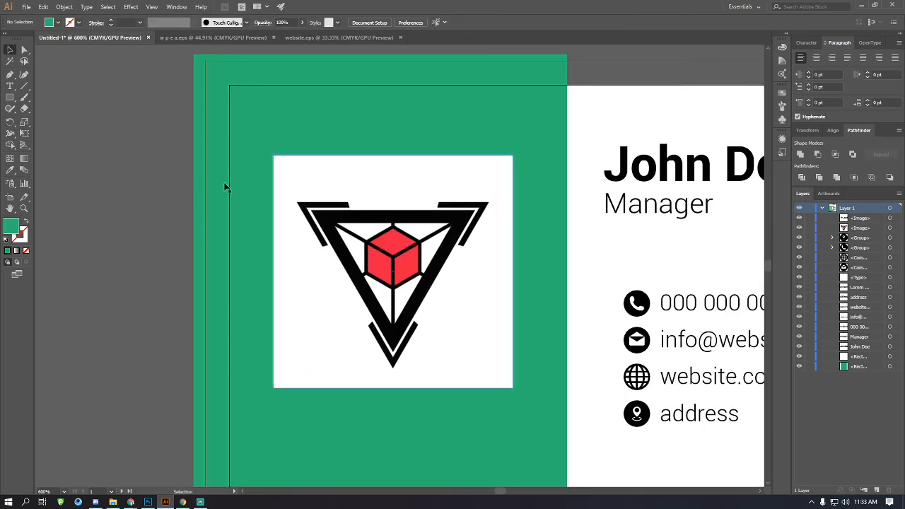
pyautogui.click(359, 162)
pyautogui.press('Delete')
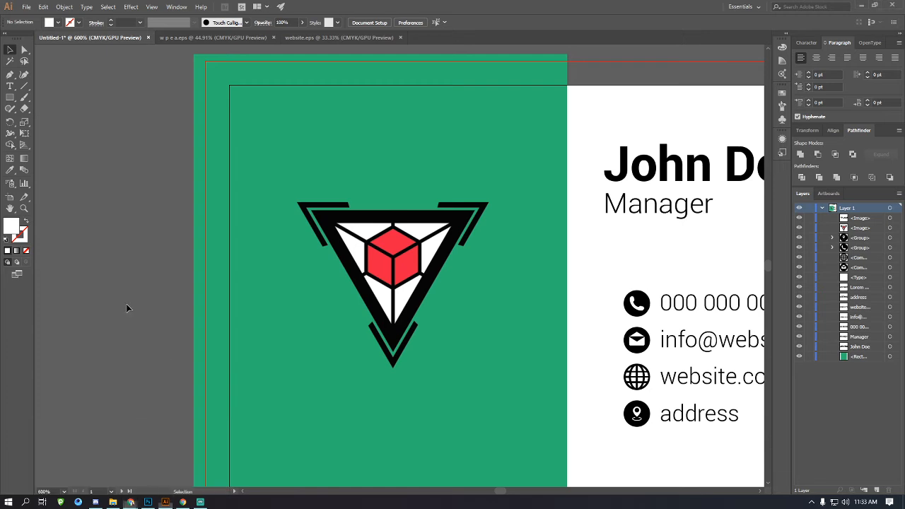
# Inspect the background and edges of the Polaroid logo below the card up close.
pyautogui.scroll(-3, 127, 309)
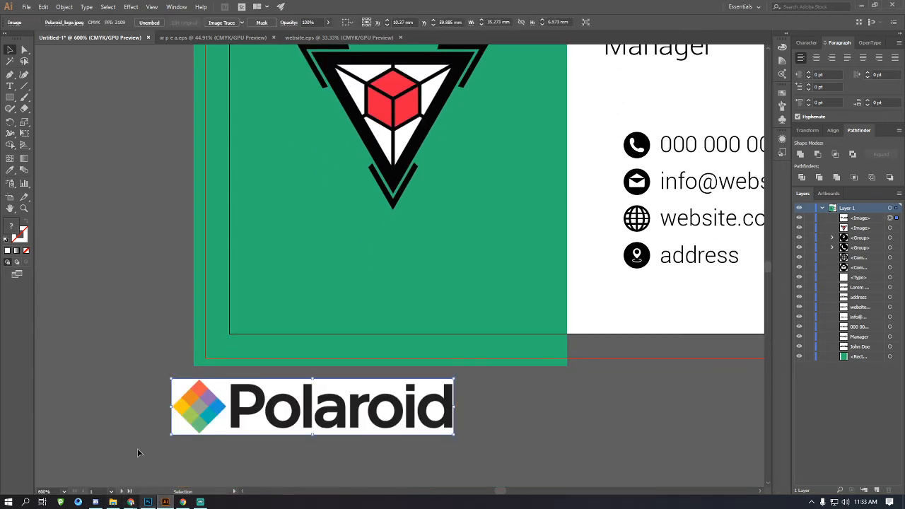
pyautogui.scroll(-2, 145, 445)
pyautogui.moveTo(284, 348); pyautogui.dragTo(400, 366)
pyautogui.hscroll(-1, 411, 386)
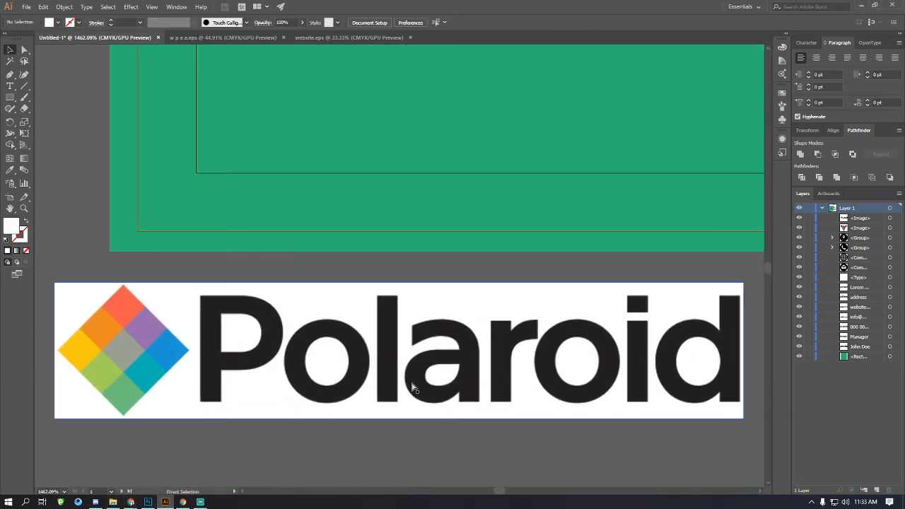
pyautogui.keyDown('ctrl'); pyautogui.keyDown('alt'); pyautogui.click(366, 357); pyautogui.keyUp('alt'); pyautogui.keyUp('ctrl')
# Switch to Photoshop, place Polaroid_logo from Downloads in the blank Untitled-1 document, and close that document.
pyautogui.click(148, 503)
pyautogui.click(112, 502)
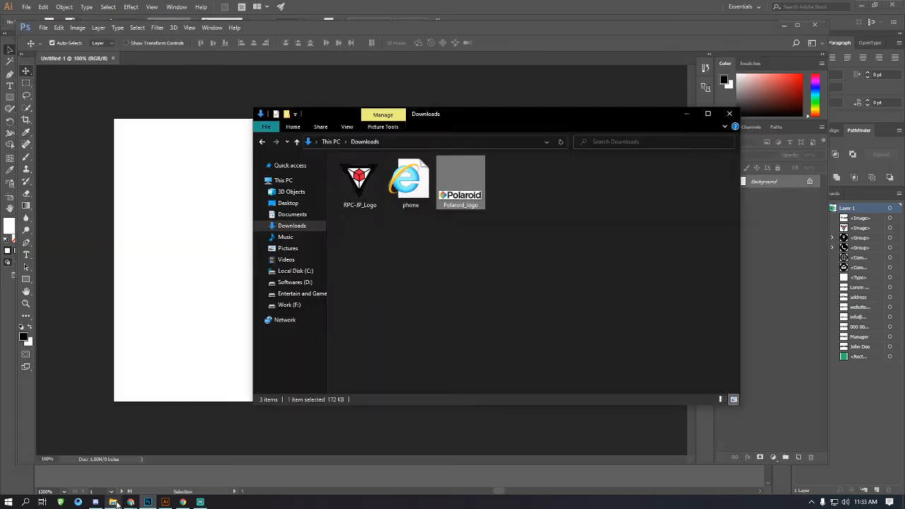
pyautogui.moveTo(460, 183); pyautogui.dragTo(199, 228)
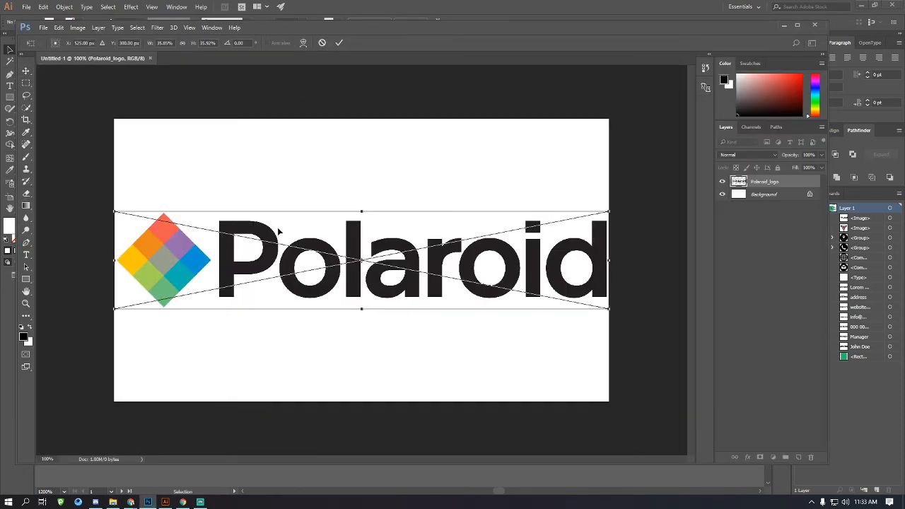
pyautogui.press('Return')
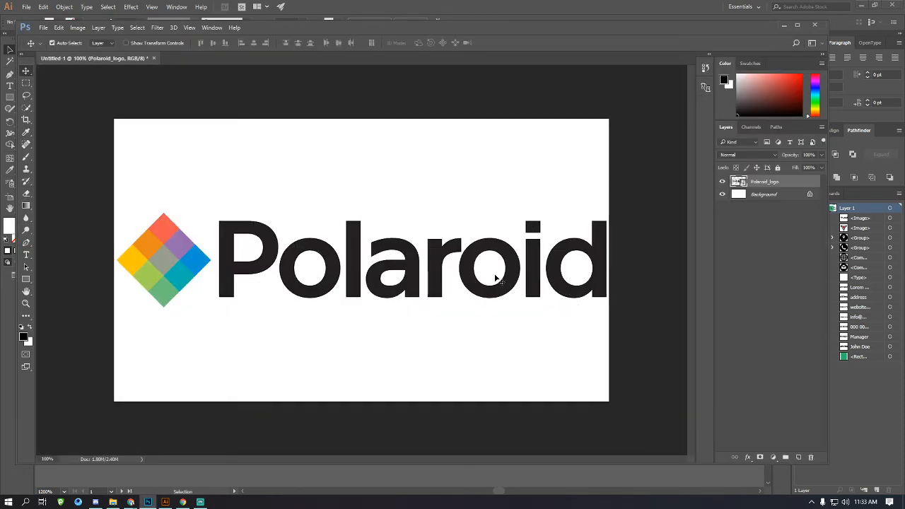
pyautogui.click(153, 58)
pyautogui.click(422, 194)
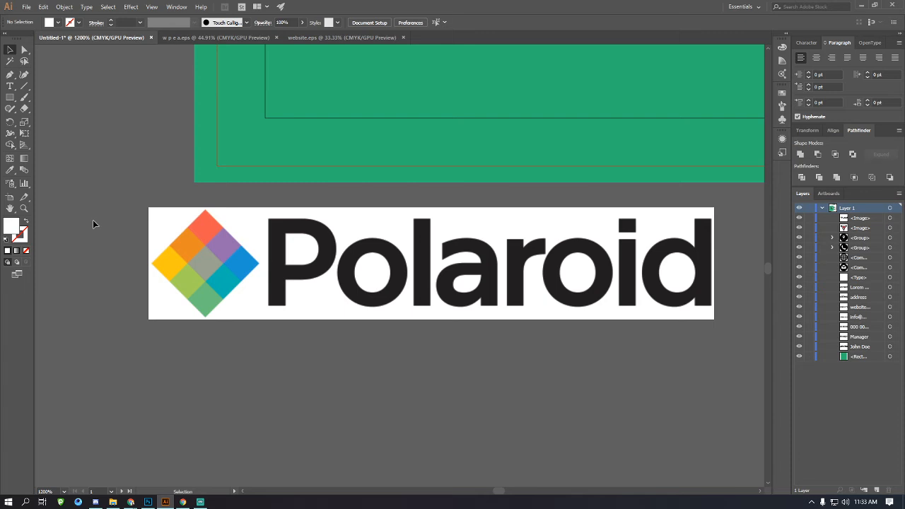
# Compare the Polaroid logo's background with the triangle logo on the green panel in Illustrator.
pyautogui.scroll(-2, 508, 109)
pyautogui.scroll(-1, 475, 393)
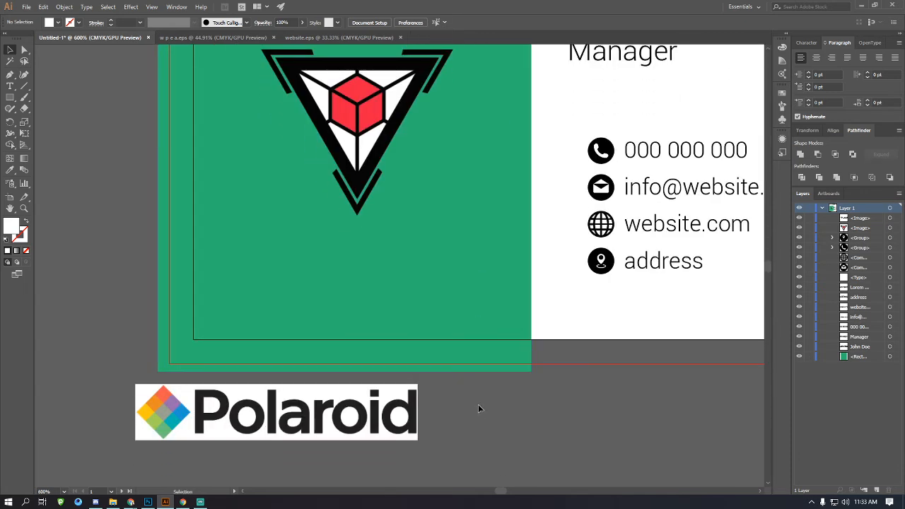
pyautogui.click(368, 411)
pyautogui.scroll(-1, 328, 390)
pyautogui.scroll(1, 328, 390)
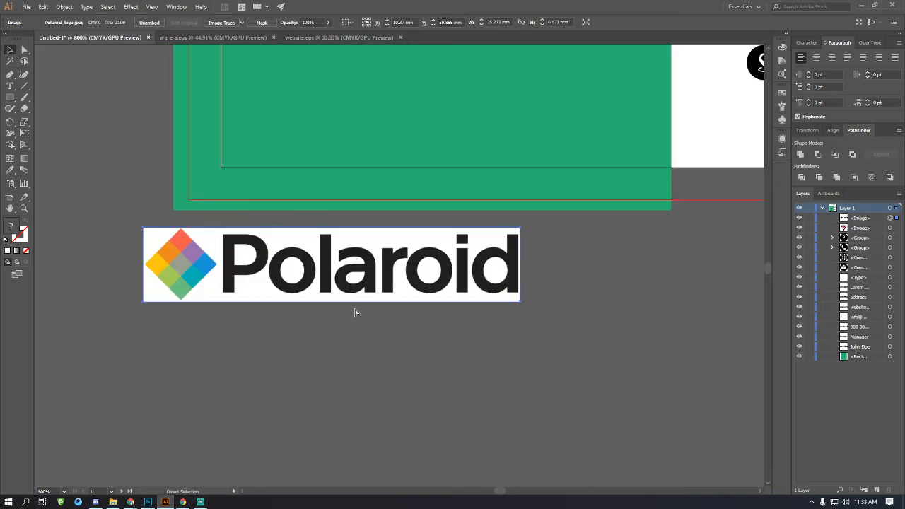
pyautogui.scroll(-1, 408, 248)
pyautogui.scroll(-1, 408, 248)
pyautogui.click(481, 379)
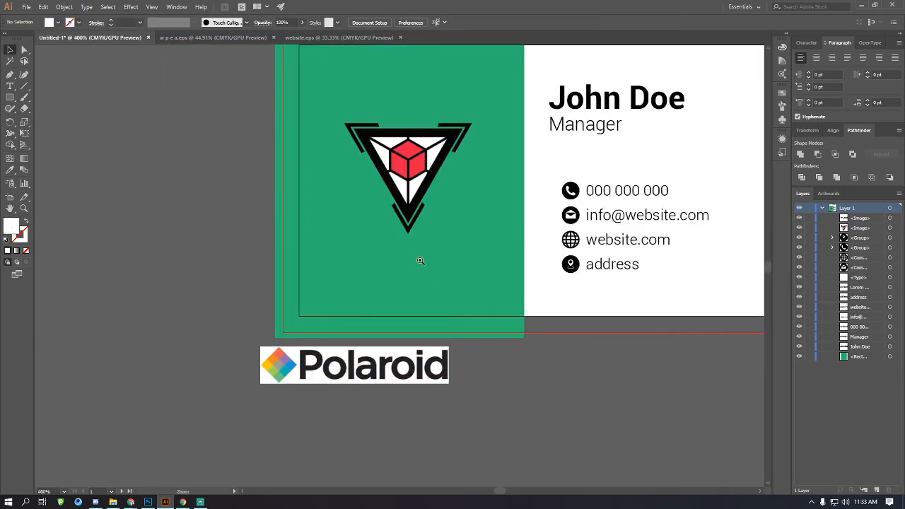
# Delete the Polaroid logo from below the card.
pyautogui.scroll(1, 418, 259)
pyautogui.scroll(-3, 499, 433)
pyautogui.scroll(3, 499, 432)
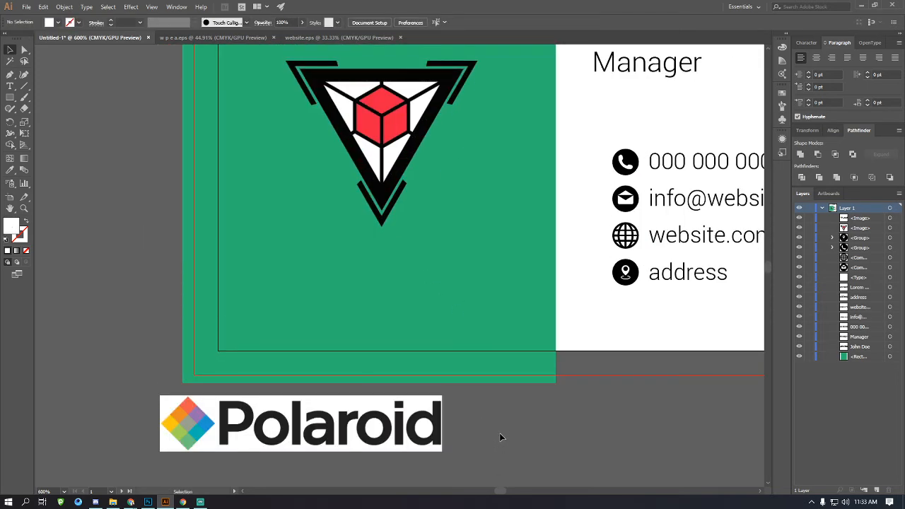
pyautogui.click(377, 432)
pyautogui.press('Delete')
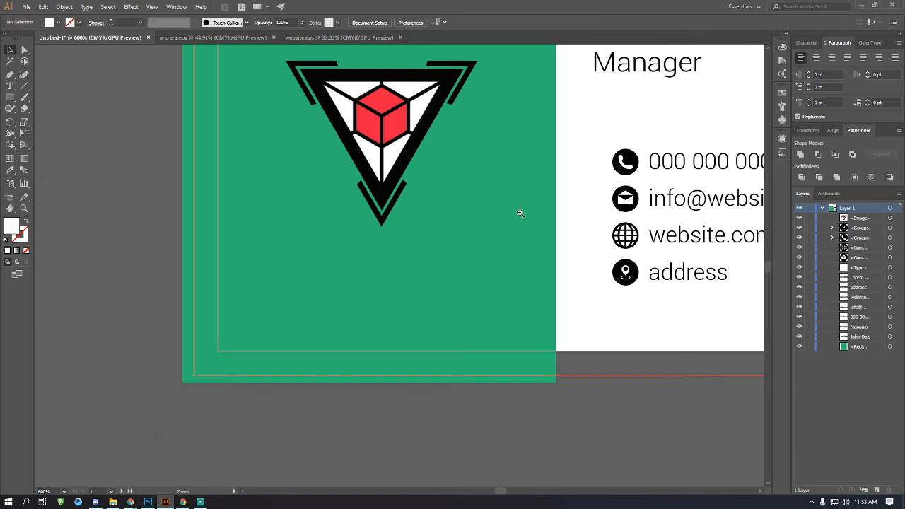
# Copy the triangle logo to the centre of the blank second artboard and enlarge the copy.
pyautogui.scroll(-1, 520, 213)
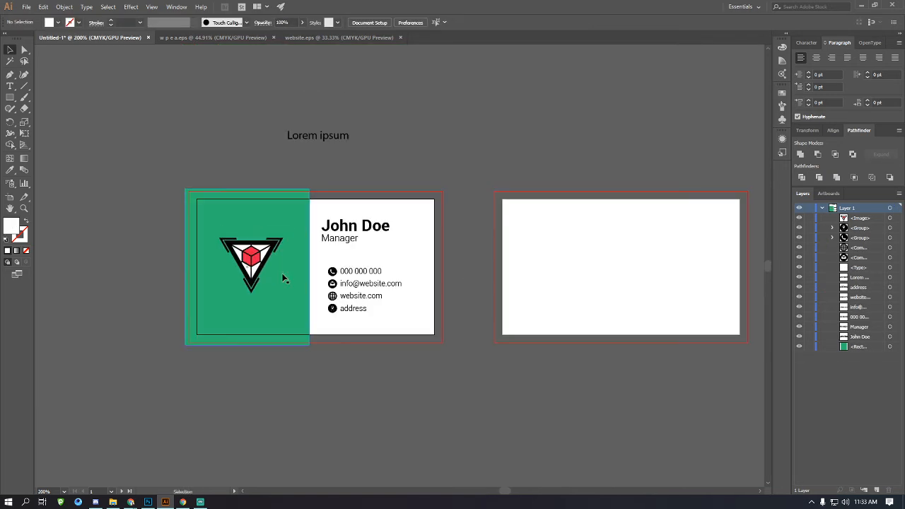
pyautogui.moveTo(283, 278); pyautogui.dragTo(670, 311)
pyautogui.click(620, 375)
pyautogui.hscroll(1, 497, 354)
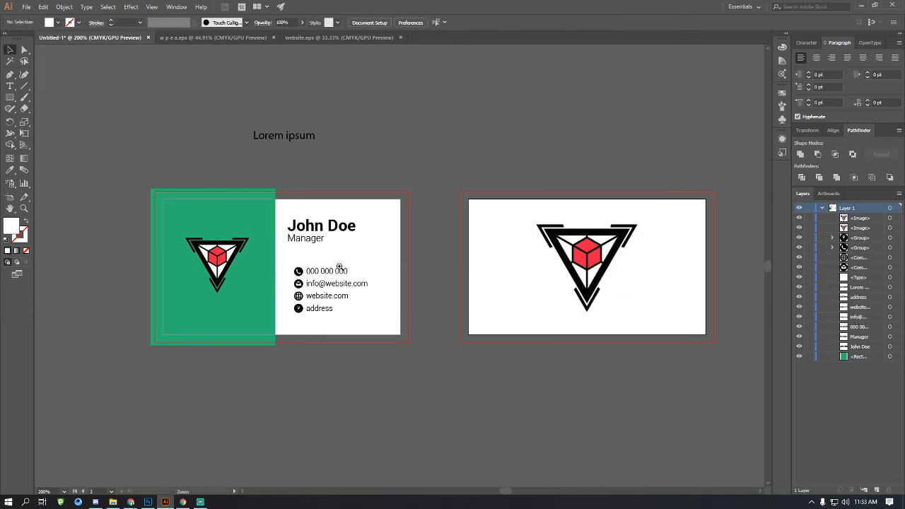
# Draw an unfilled frame about 38 by 47 mm with a white 1 pt stroke around the triangle logo on the green panel.
pyautogui.scroll(2, 340, 267)
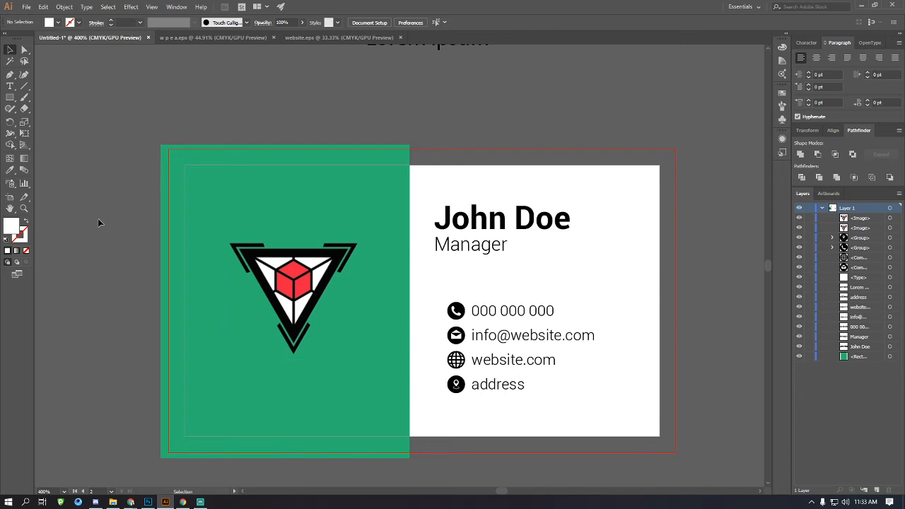
pyautogui.press('m')
pyautogui.moveTo(194, 173); pyautogui.dragTo(399, 426)
pyautogui.click(26, 221)
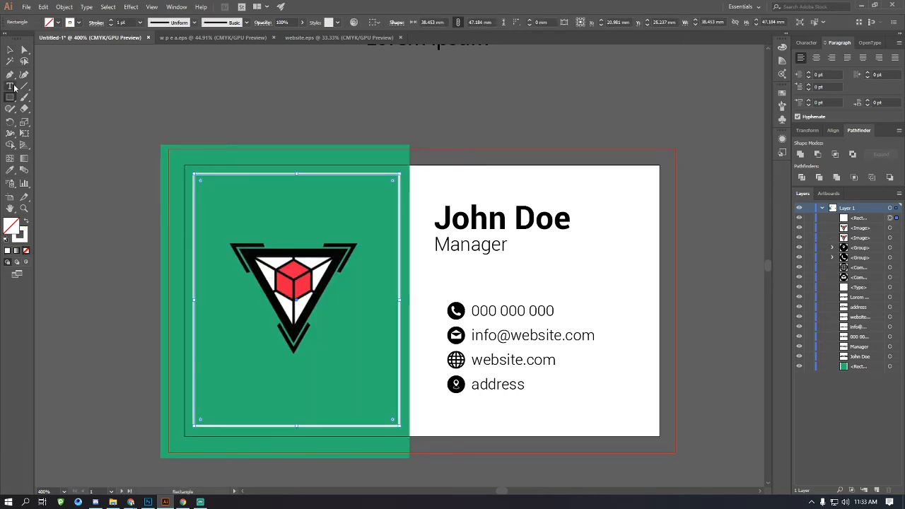
pyautogui.press('v')
pyautogui.click(68, 137)
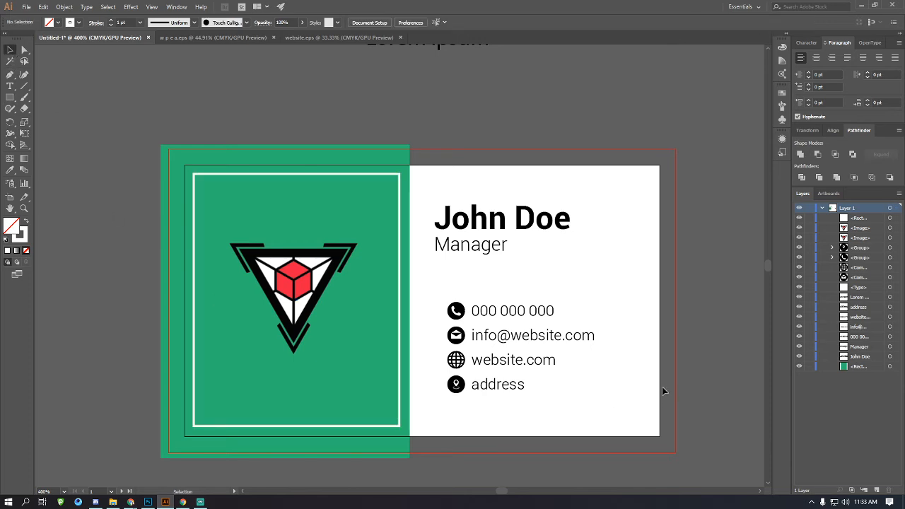
# Copy the white frame around the contact details, about 42 mm wide, and give the copy the panel's green as stroke with no fill.
pyautogui.click(401, 303)
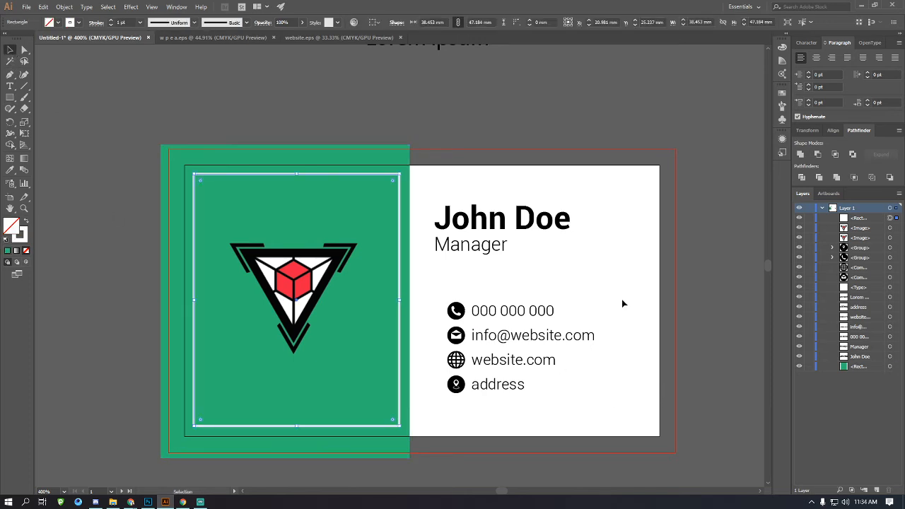
pyautogui.moveTo(398, 289); pyautogui.dragTo(645, 300)
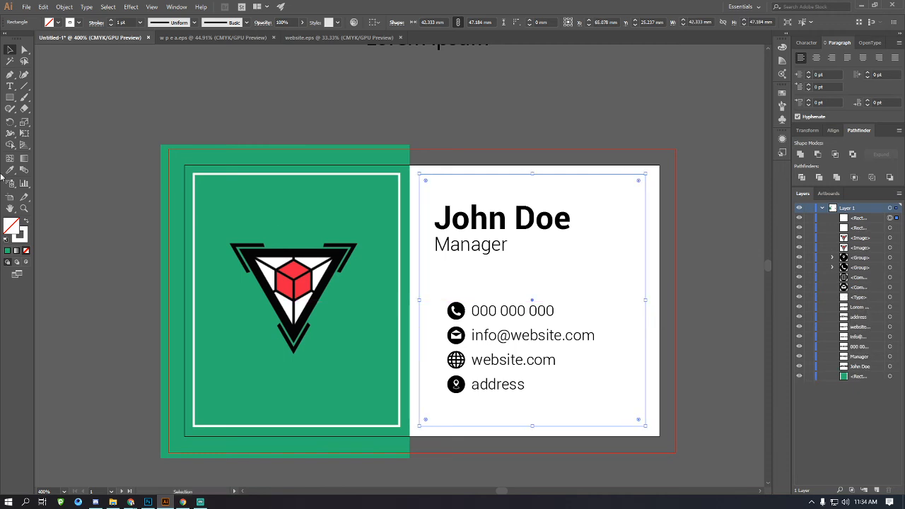
pyautogui.click(11, 173)
pyautogui.click(210, 155)
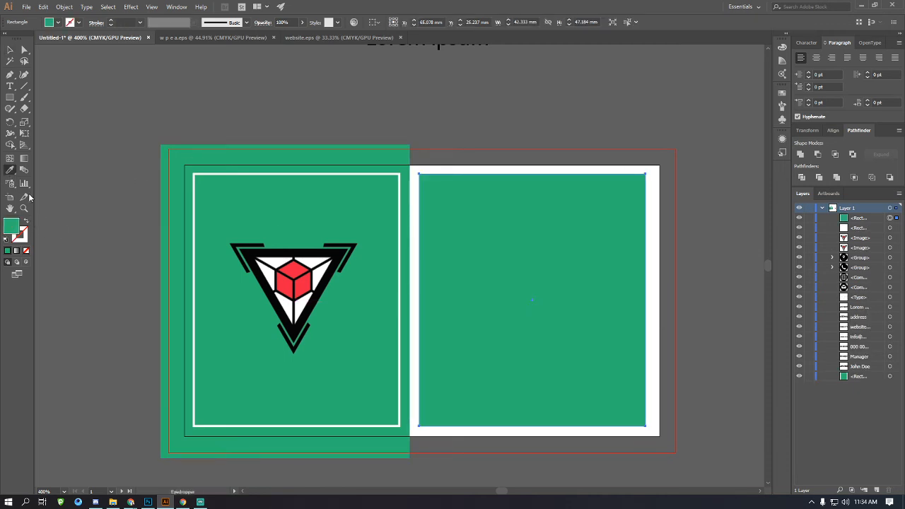
pyautogui.click(25, 222)
pyautogui.click(10, 50)
pyautogui.click(56, 100)
# Copy the green frame to the second artboard and widen it to surround the triangle logo.
pyautogui.scroll(-1, 406, 280)
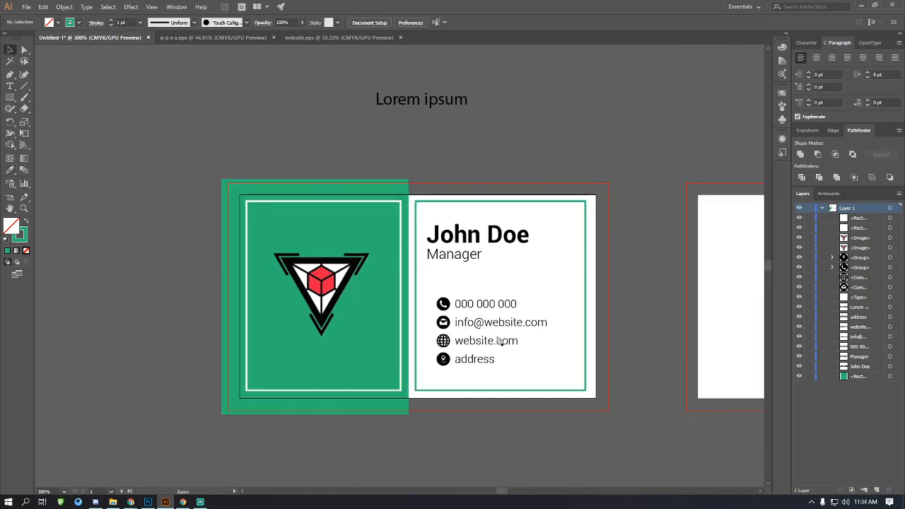
pyautogui.scroll(-1, 502, 343)
pyautogui.hscroll(4, 587, 336)
pyautogui.scroll(-1, 572, 340)
pyautogui.scroll(-1, 583, 256)
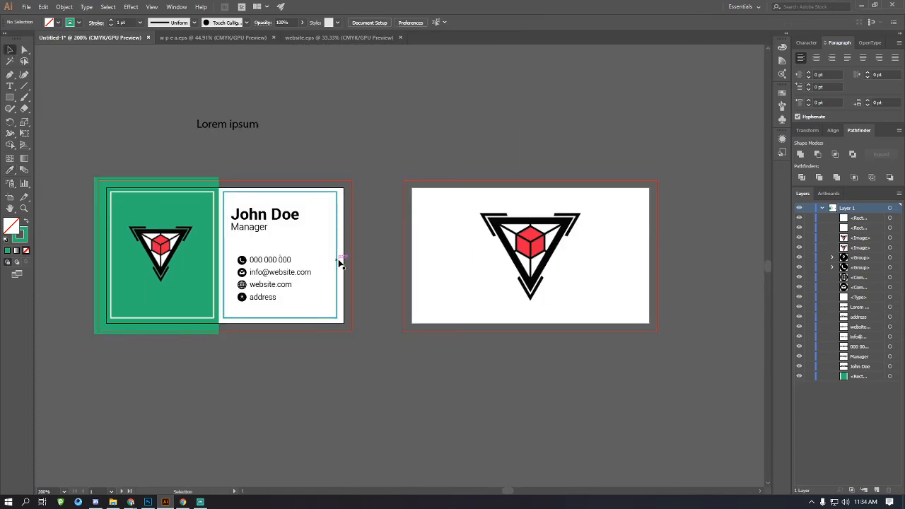
pyautogui.moveTo(340, 263); pyautogui.dragTo(644, 258)
pyautogui.click(683, 258)
# Try moving the contact details' green frame up past the card's edge into the bleed area, and undo the move.
pyautogui.click(303, 231)
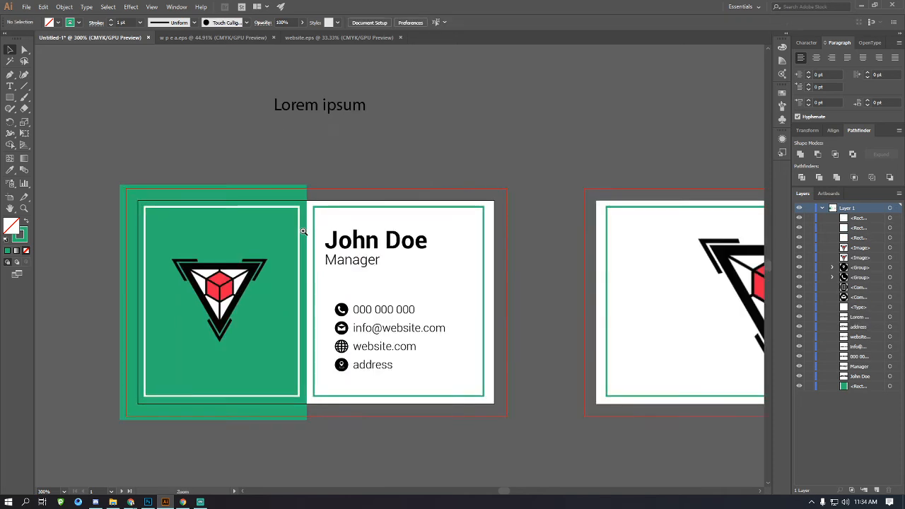
pyautogui.moveTo(304, 232); pyautogui.dragTo(374, 236)
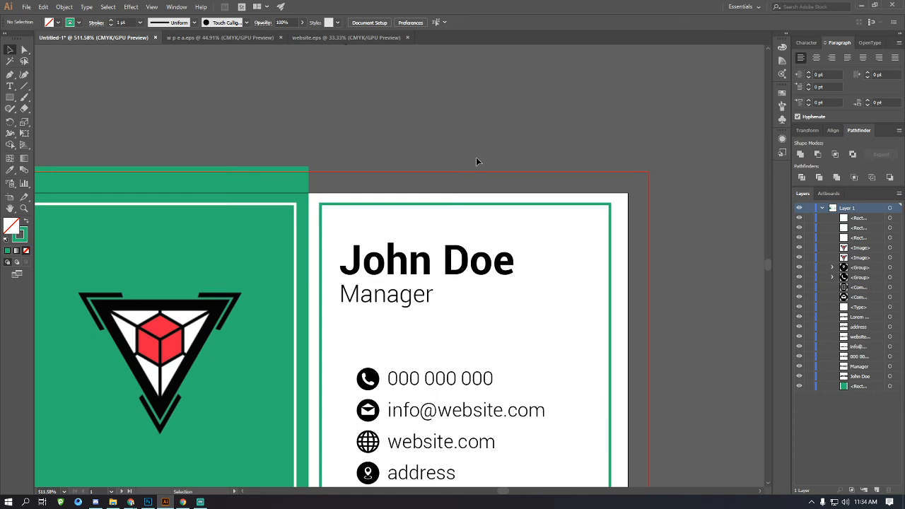
pyautogui.scroll(5, 476, 161)
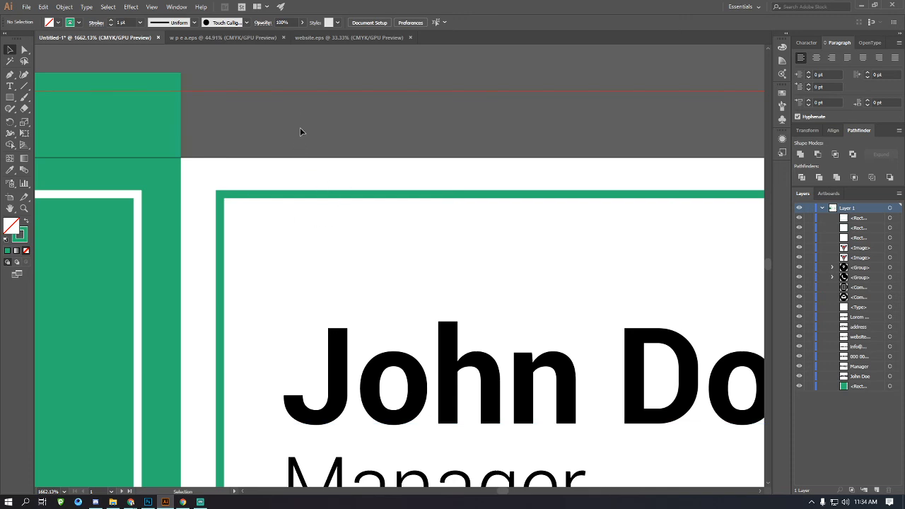
pyautogui.moveTo(344, 193); pyautogui.dragTo(350, 126)
pyautogui.click(442, 90)
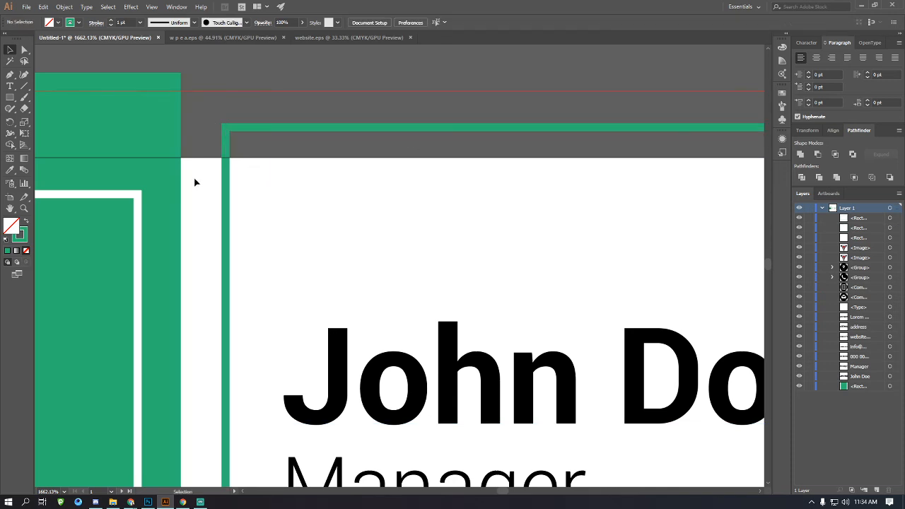
pyautogui.keyDown('ctrl'); pyautogui.keyDown('alt'); pyautogui.click(349, 245); pyautogui.keyUp('alt'); pyautogui.keyUp('ctrl')
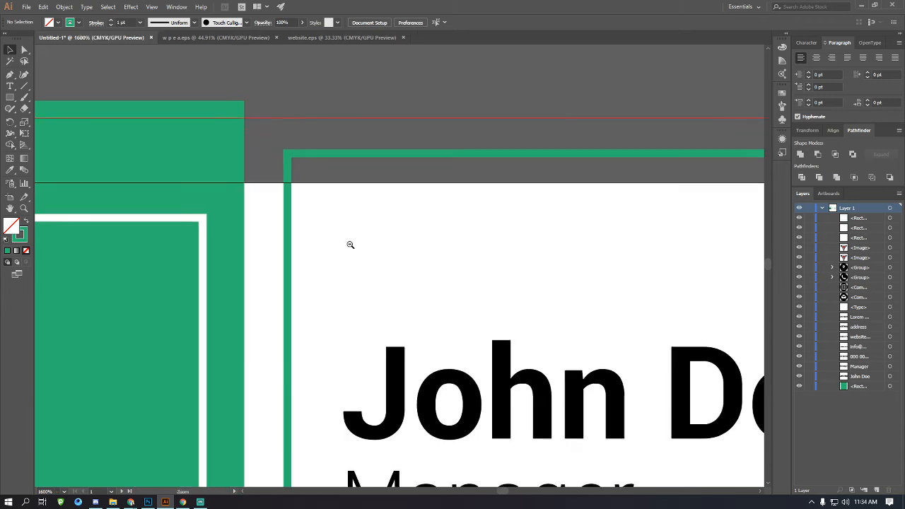
pyautogui.keyDown('ctrl'); pyautogui.keyDown('alt'); pyautogui.click(375, 263); pyautogui.keyUp('alt'); pyautogui.keyUp('ctrl')
pyautogui.keyDown('ctrl'); pyautogui.keyDown('alt'); pyautogui.click(411, 288); pyautogui.keyUp('alt'); pyautogui.keyUp('ctrl')
pyautogui.keyDown('ctrl'); pyautogui.keyDown('alt'); pyautogui.click(440, 307); pyautogui.keyUp('alt'); pyautogui.keyUp('ctrl')
pyautogui.hotkey('ctrl', 'z')
pyautogui.click(711, 278)
pyautogui.keyDown('ctrl'); pyautogui.keyDown('alt'); pyautogui.click(471, 332); pyautogui.keyUp('alt'); pyautogui.keyUp('ctrl')
pyautogui.keyDown('ctrl'); pyautogui.keyDown('alt'); pyautogui.click(471, 334); pyautogui.keyUp('alt'); pyautogui.keyUp('ctrl')
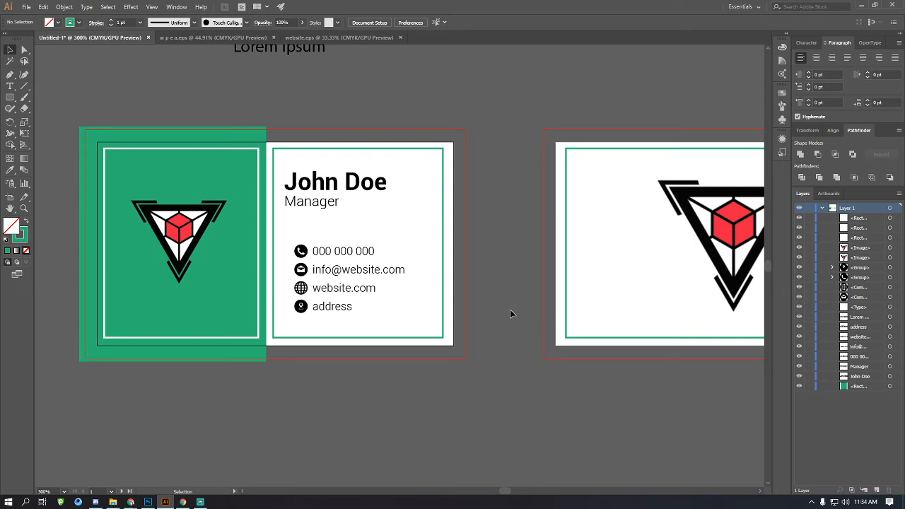
# Delete the Lorem ipsum text above the first artboard.
pyautogui.hscroll(-1, 500, 315)
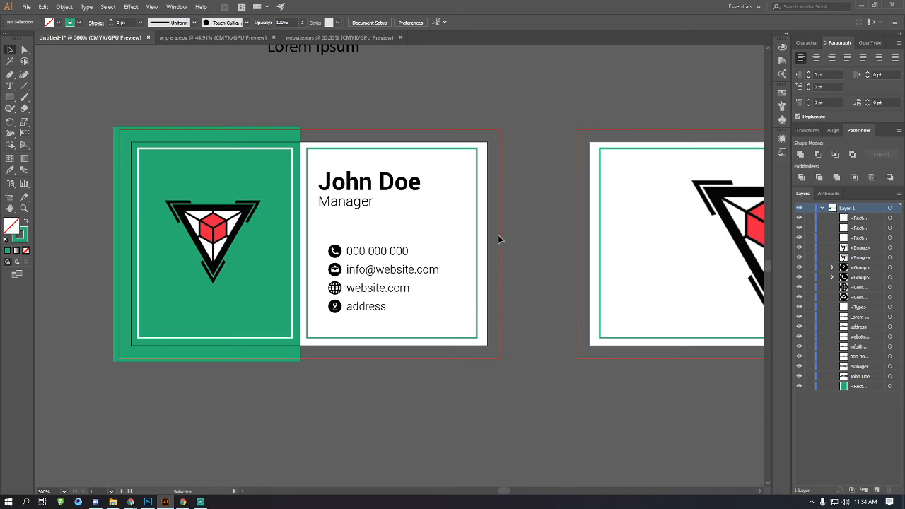
pyautogui.keyDown('ctrl'); pyautogui.keyDown('alt'); pyautogui.click(482, 272); pyautogui.keyUp('alt'); pyautogui.keyUp('ctrl')
pyautogui.keyDown('ctrl'); pyautogui.keyDown('alt'); pyautogui.click(482, 273); pyautogui.keyUp('alt'); pyautogui.keyUp('ctrl')
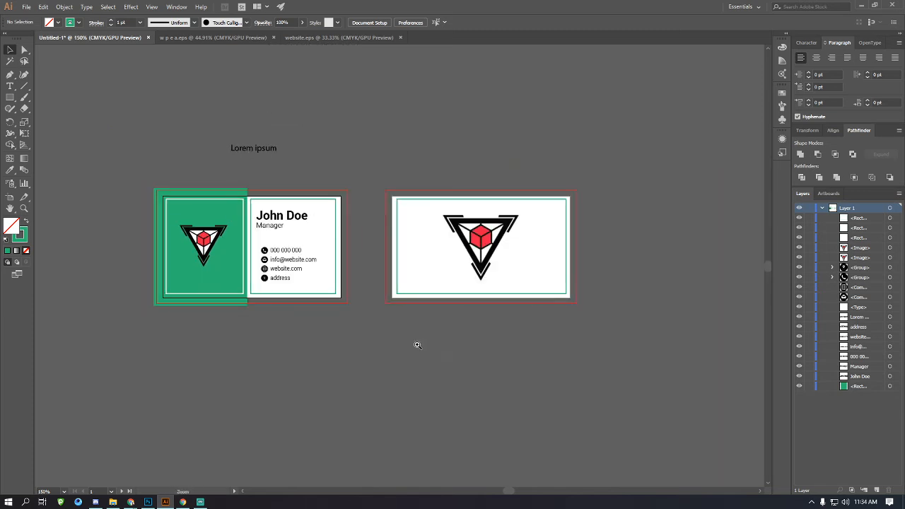
pyautogui.keyDown('ctrl'); pyautogui.click(359, 276); pyautogui.keyUp('ctrl')
pyautogui.moveTo(334, 147); pyautogui.dragTo(196, 72)
pyautogui.press('Delete')
pyautogui.scroll(1, 467, 366)
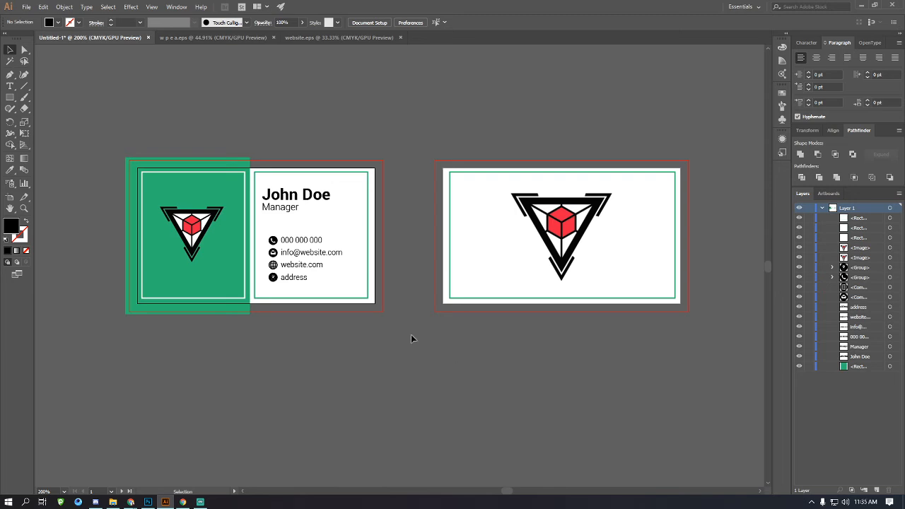
# Set the document bleed to 0 mm on all sides and undo the change.
pyautogui.click(25, 7)
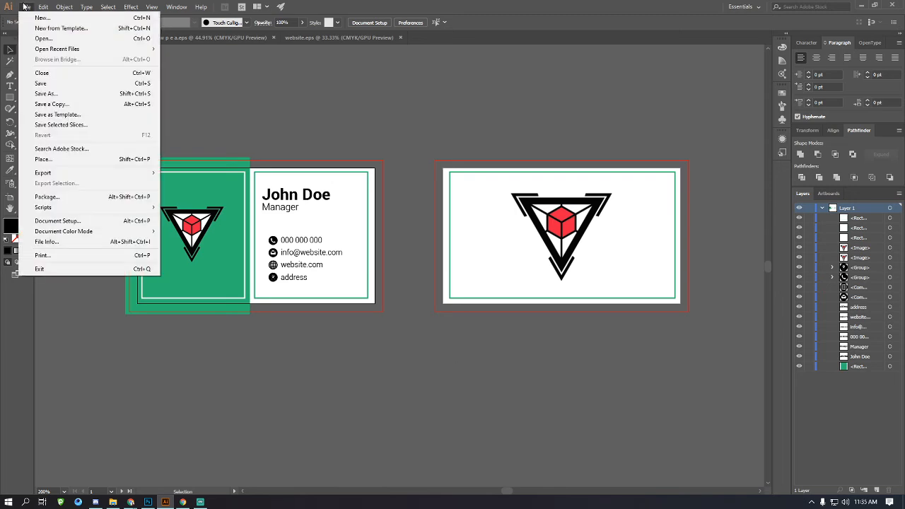
pyautogui.click(66, 222)
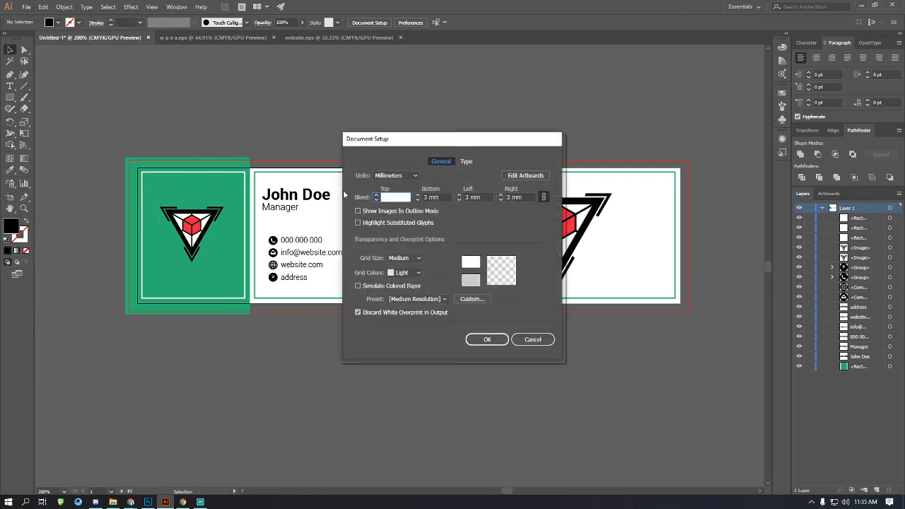
pyautogui.write('0')
pyautogui.click(486, 339)
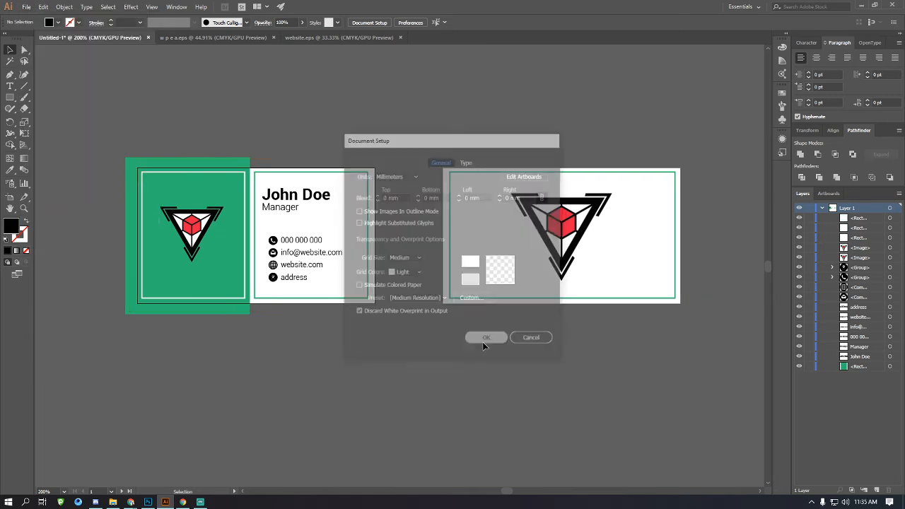
pyautogui.press('v')
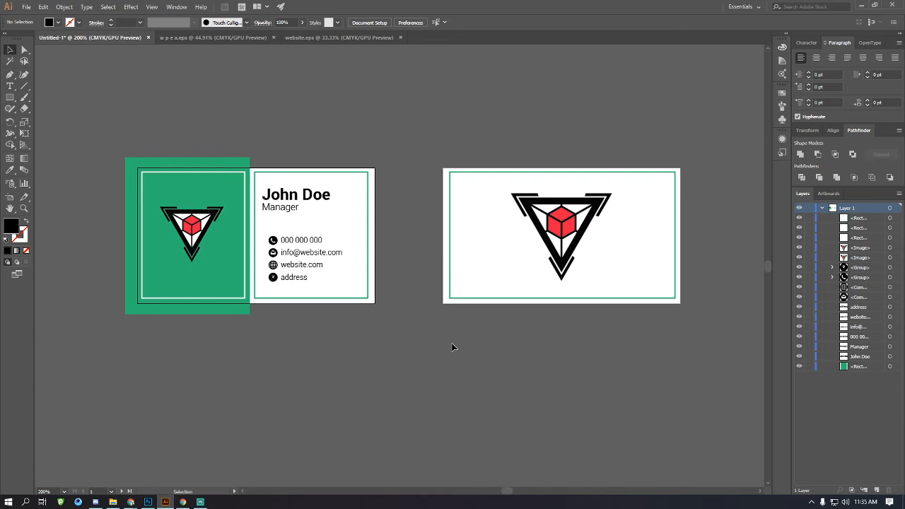
pyautogui.hotkey('ctrl', 'z')
pyautogui.scroll(1, 398, 265)
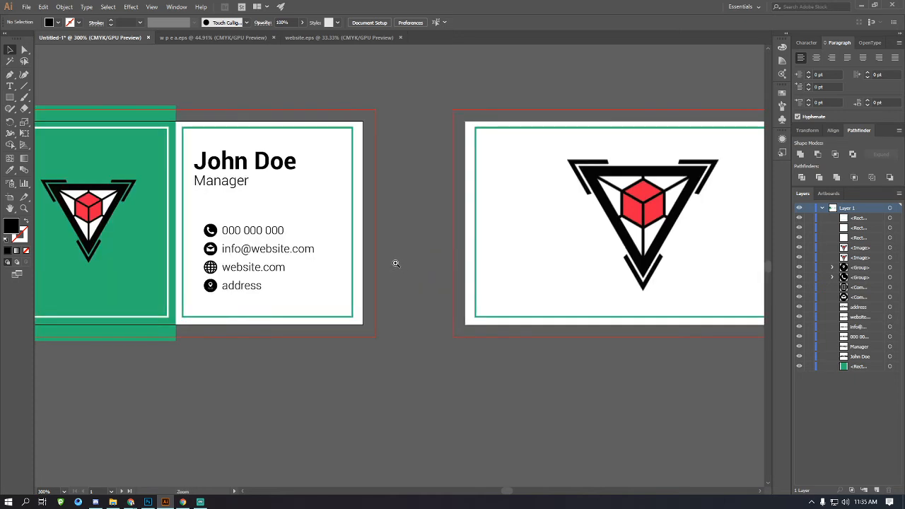
pyautogui.hscroll(-1, 369, 212)
pyautogui.scroll(1, 370, 212)
pyautogui.click(351, 293)
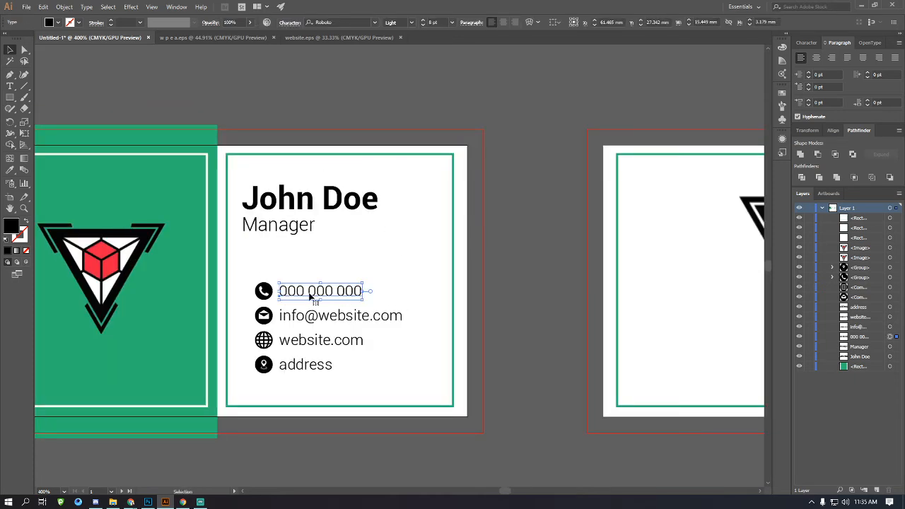
pyautogui.click(398, 252)
pyautogui.hscroll(-2, 393, 253)
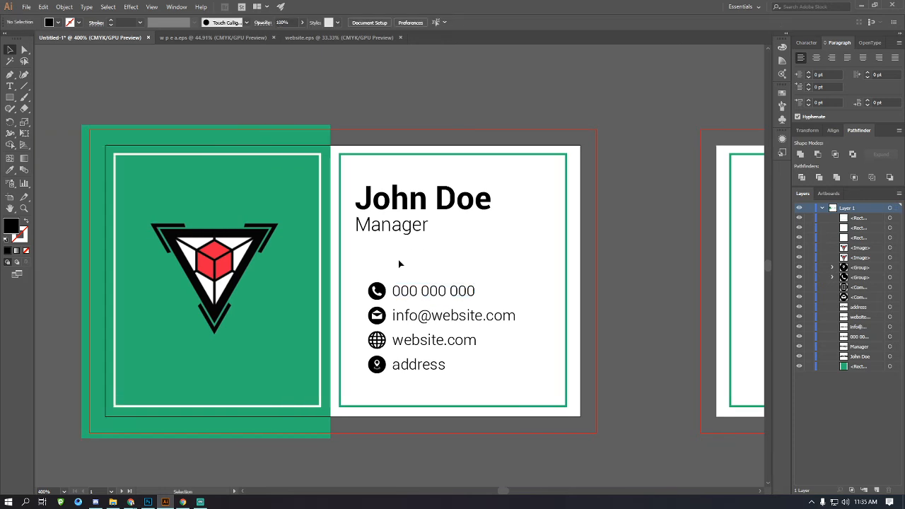
pyautogui.hotkey('ctrl', '-')
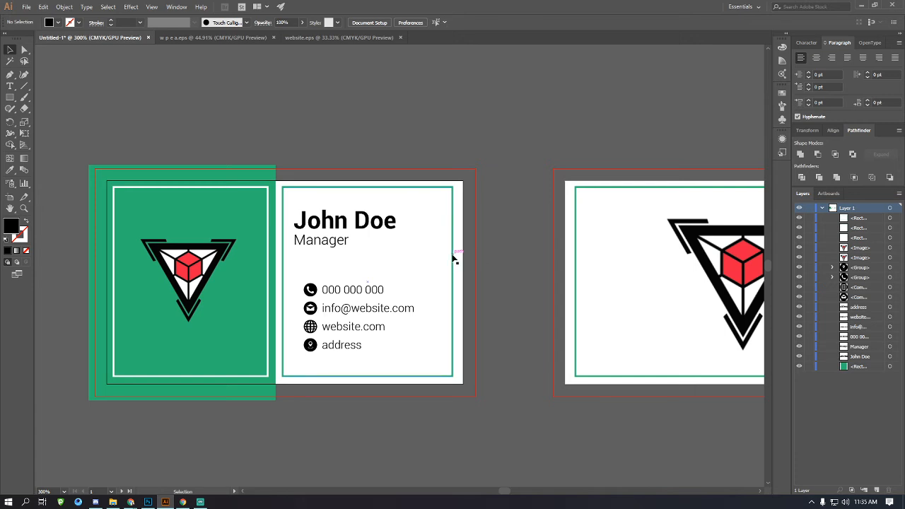
# Try moving the green frame off the contact details and back, and return it to its original place.
pyautogui.moveTo(455, 259); pyautogui.dragTo(556, 148)
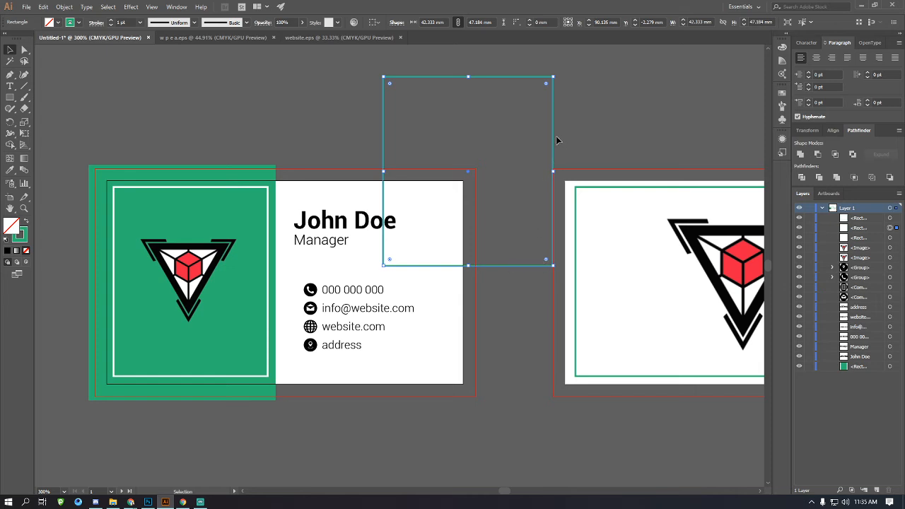
pyautogui.moveTo(556, 139); pyautogui.dragTo(455, 245)
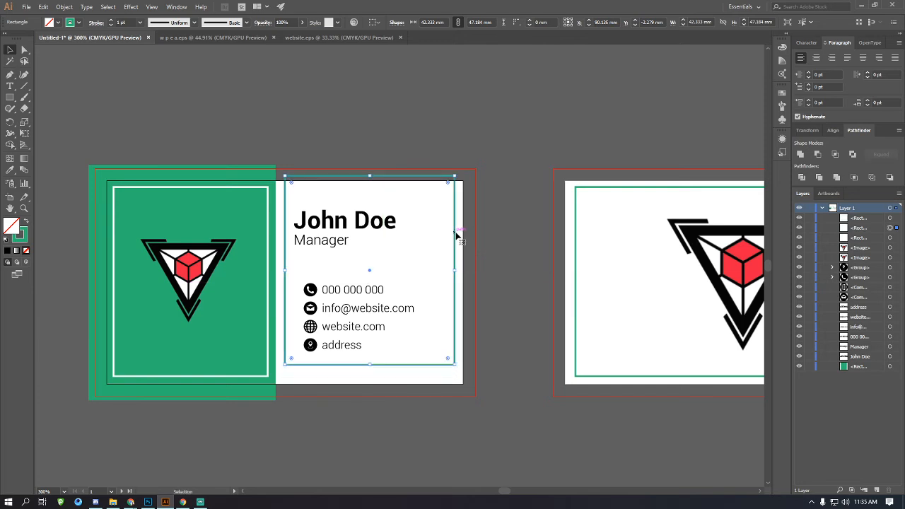
pyautogui.hotkey('ctrl', 'shift', 'z')
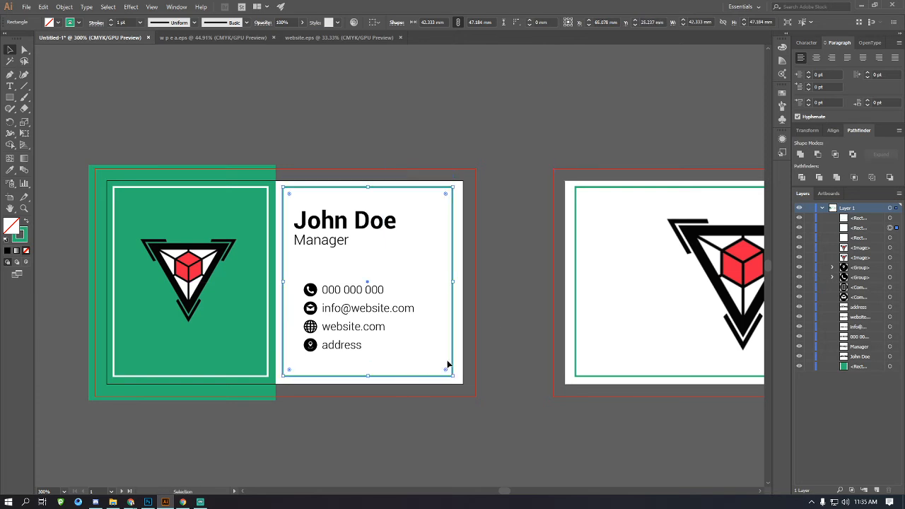
# Undo the recent edits back to before the frame was copied to the second artboard.
pyautogui.keyDown('ctrl'); pyautogui.keyDown('alt'); pyautogui.click(462, 307); pyautogui.keyUp('alt'); pyautogui.keyUp('ctrl')
pyautogui.hotkey('ctrl', 'z')
pyautogui.hotkey('ctrl', 'z')
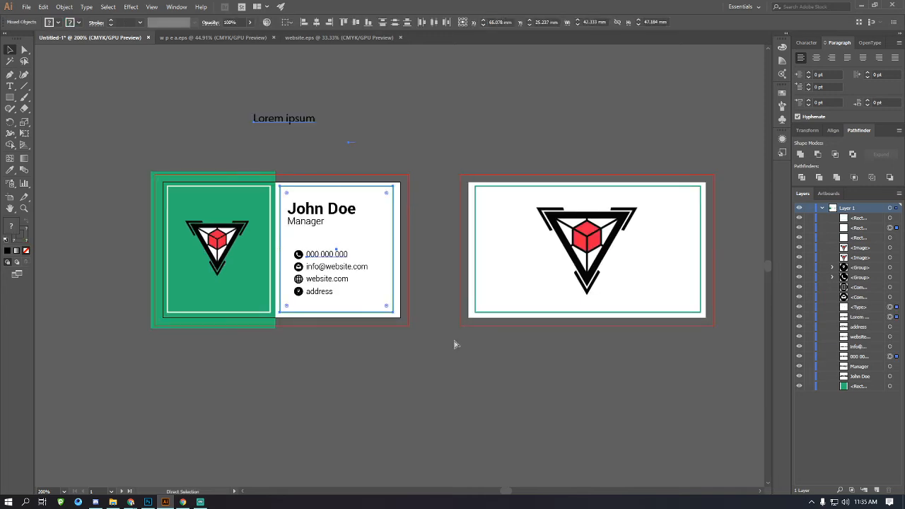
pyautogui.hotkey('ctrl', 'z')
pyautogui.hotkey('ctrl', 'z')
pyautogui.hotkey('ctrl', 'z')
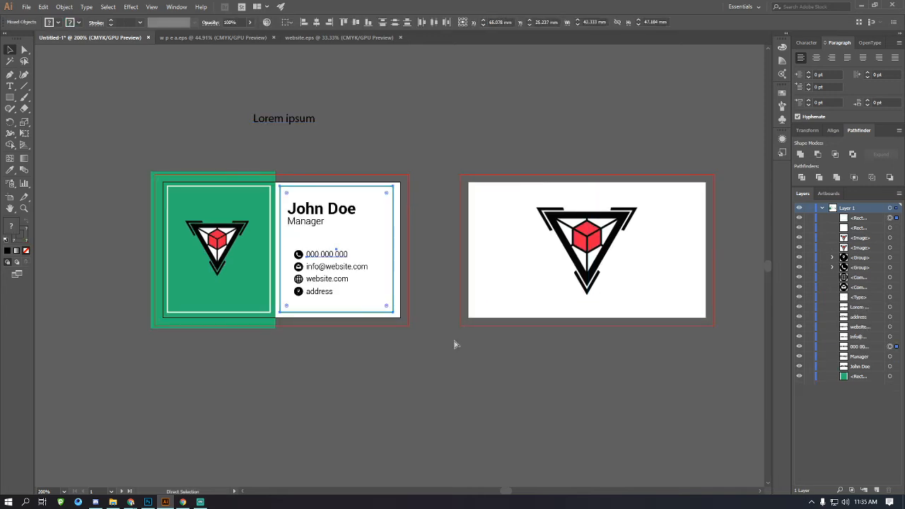
# Swap the contact details frame's green fill to its stroke and leave the fill set to none.
pyautogui.press('v')
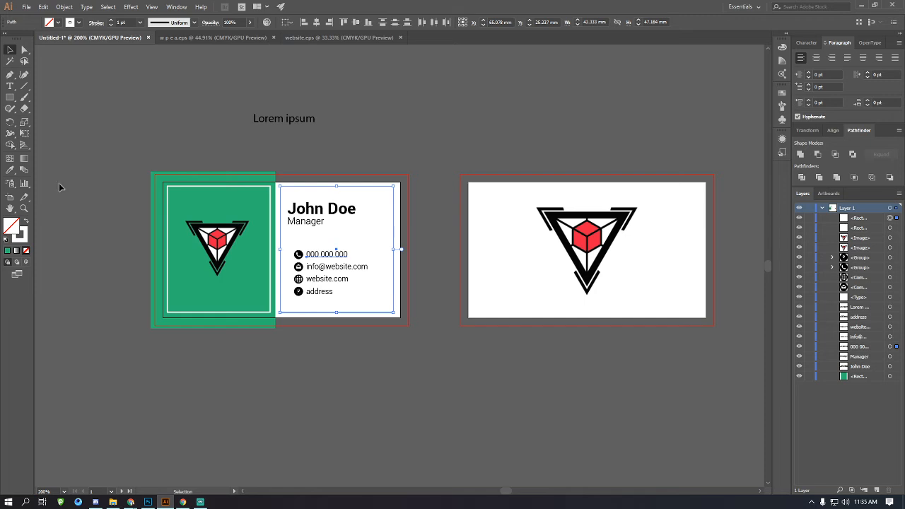
pyautogui.click(7, 252)
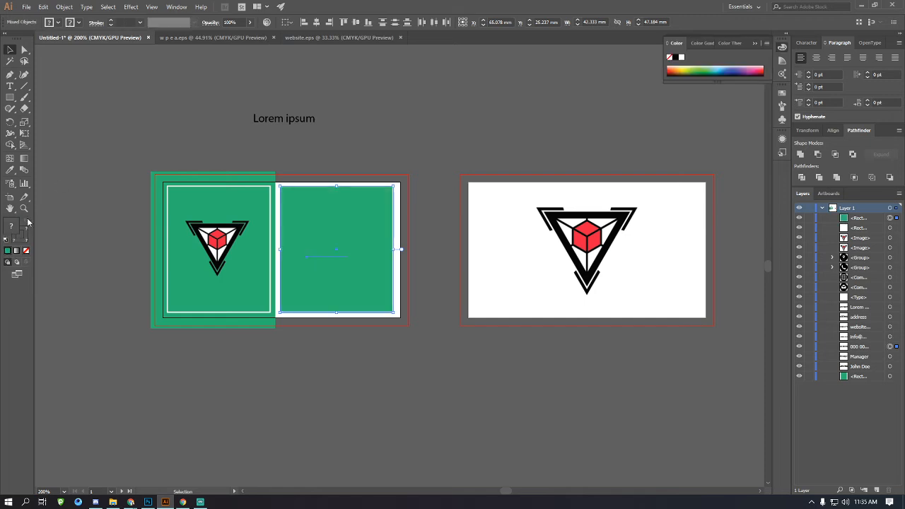
pyautogui.click(355, 243)
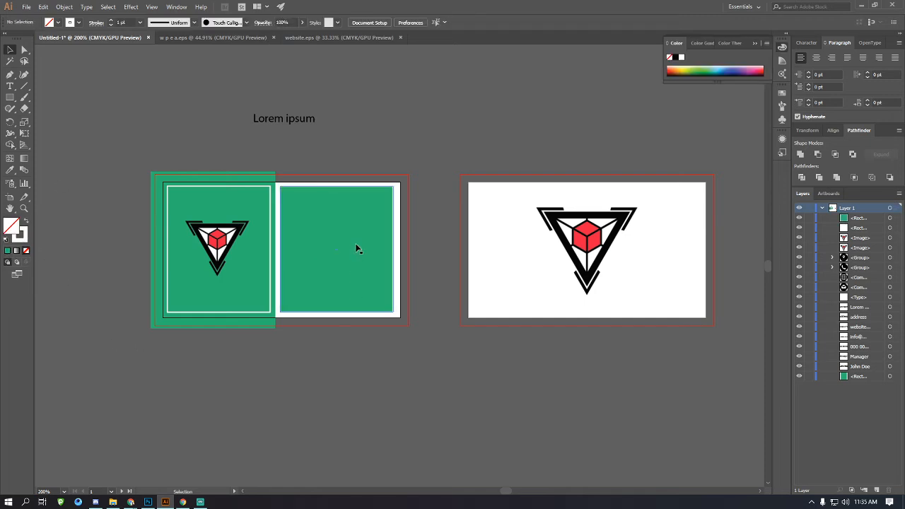
pyautogui.click(27, 222)
pyautogui.click(58, 23)
pyautogui.click(6, 42)
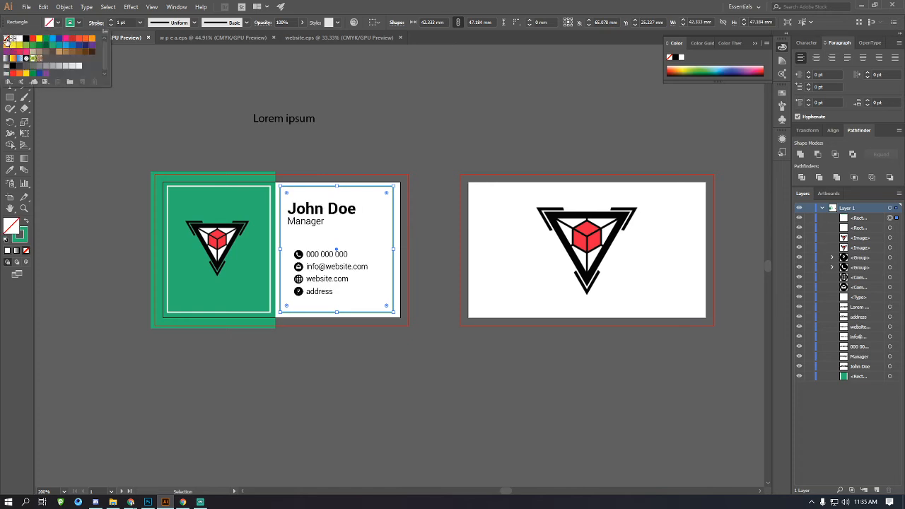
pyautogui.click(316, 330)
pyautogui.click(316, 333)
# Examine the frames and the triangle logos on both sides of the card.
pyautogui.scroll(1, 412, 273)
pyautogui.hscroll(3, 444, 308)
pyautogui.hscroll(-8, 445, 309)
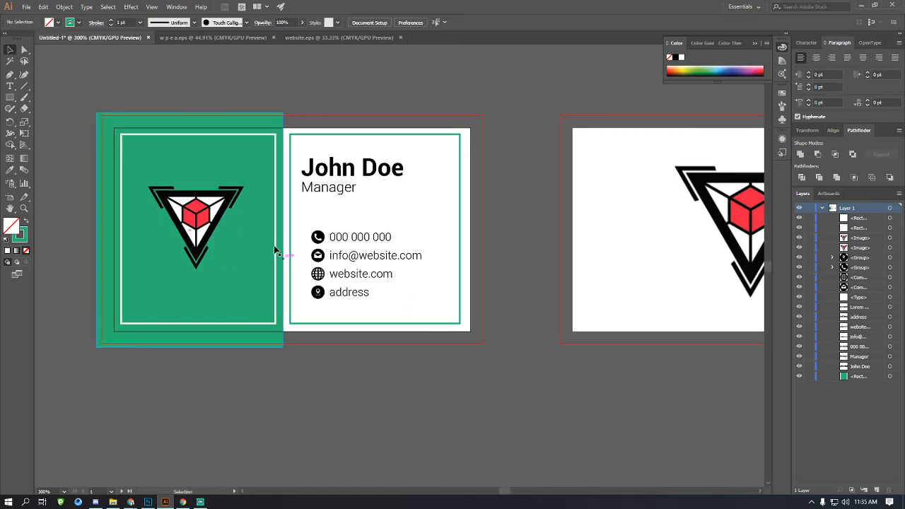
pyautogui.hscroll(4, 271, 236)
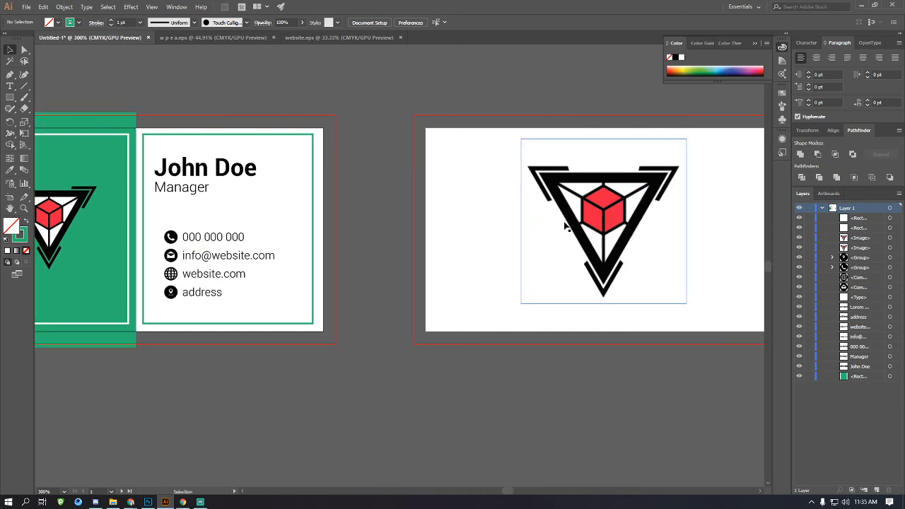
pyautogui.hscroll(3, 566, 229)
pyautogui.hscroll(-3, 612, 267)
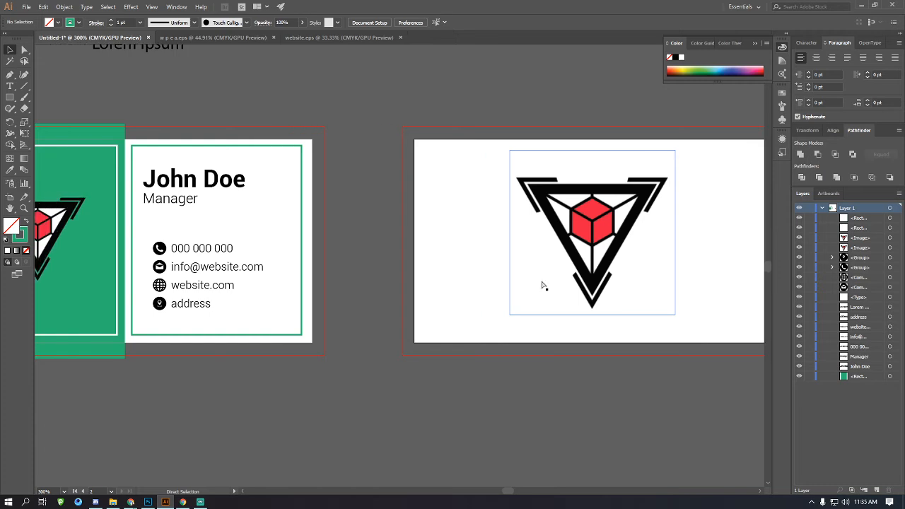
pyautogui.scroll(-1, 543, 286)
pyautogui.hscroll(-2, 366, 301)
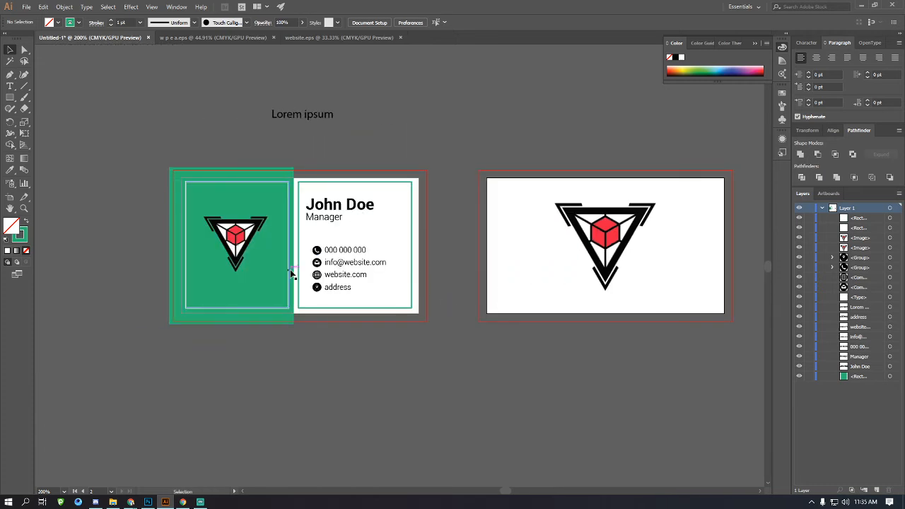
# Look through the Color, Color Guide, Graphic Styles and Appearance settings without changing any of them.
pyautogui.hscroll(3, 291, 273)
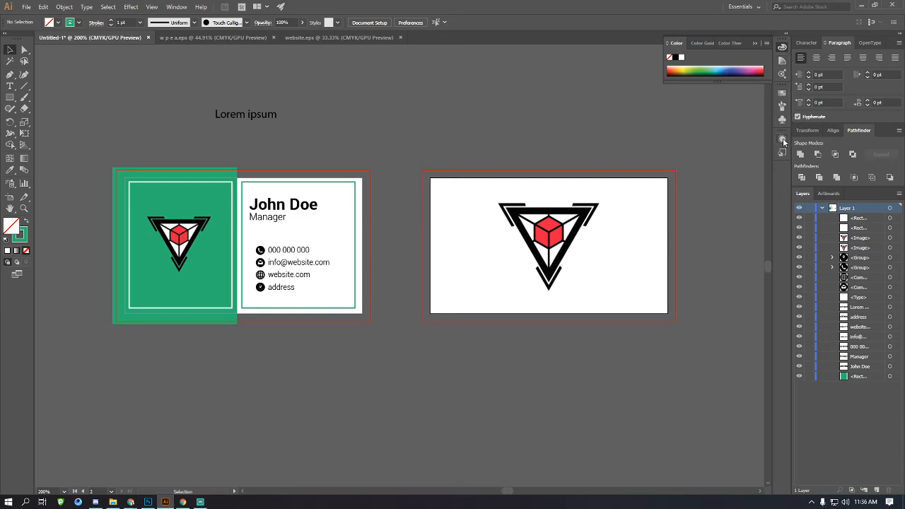
pyautogui.click(754, 44)
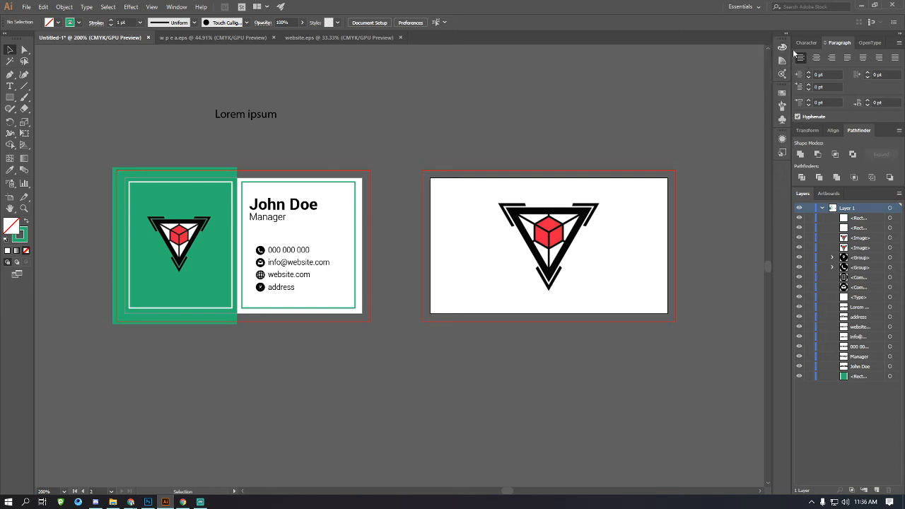
pyautogui.click(783, 64)
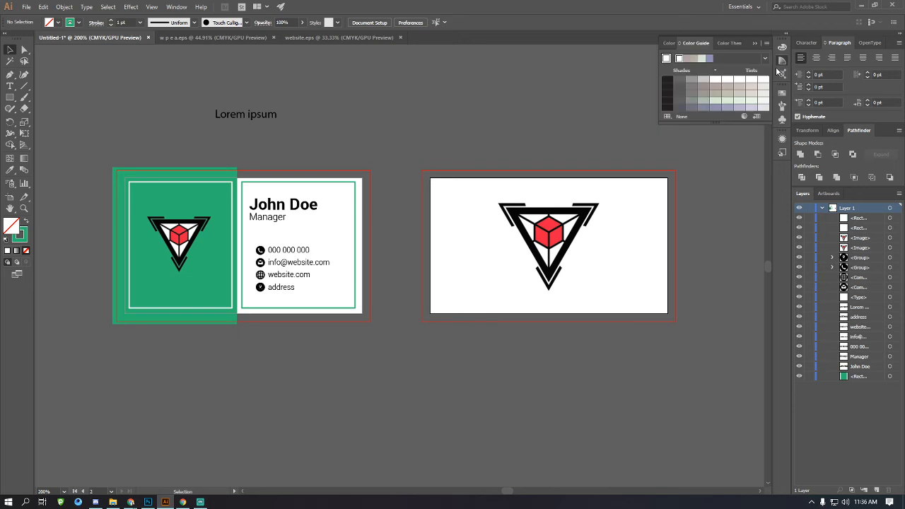
pyautogui.click(757, 44)
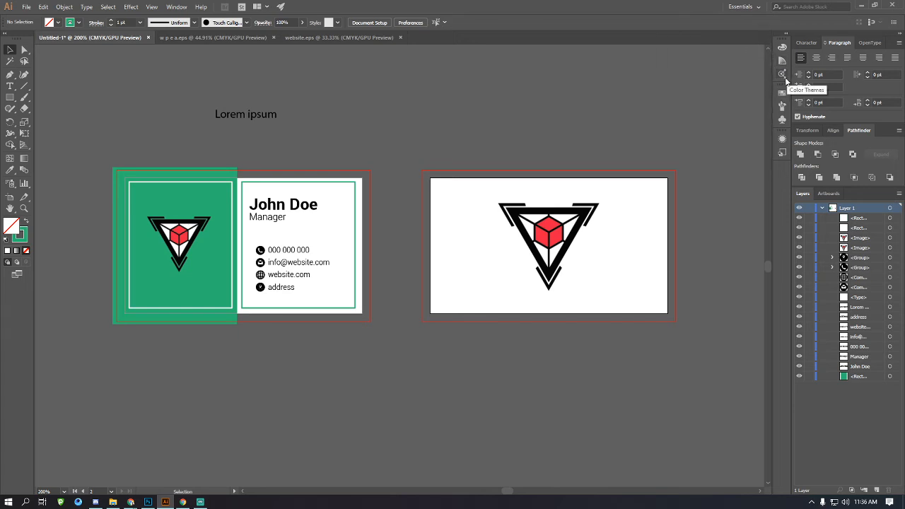
pyautogui.click(783, 120)
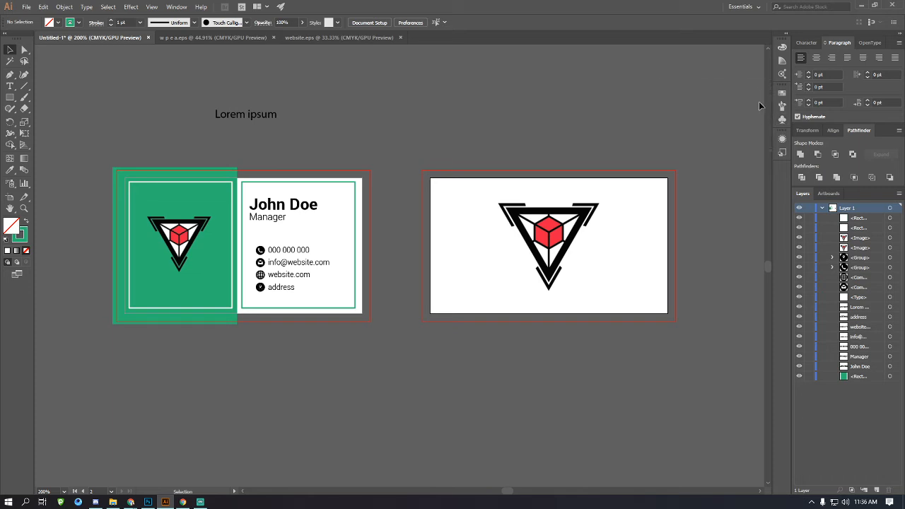
pyautogui.click(782, 138)
pyautogui.click(715, 135)
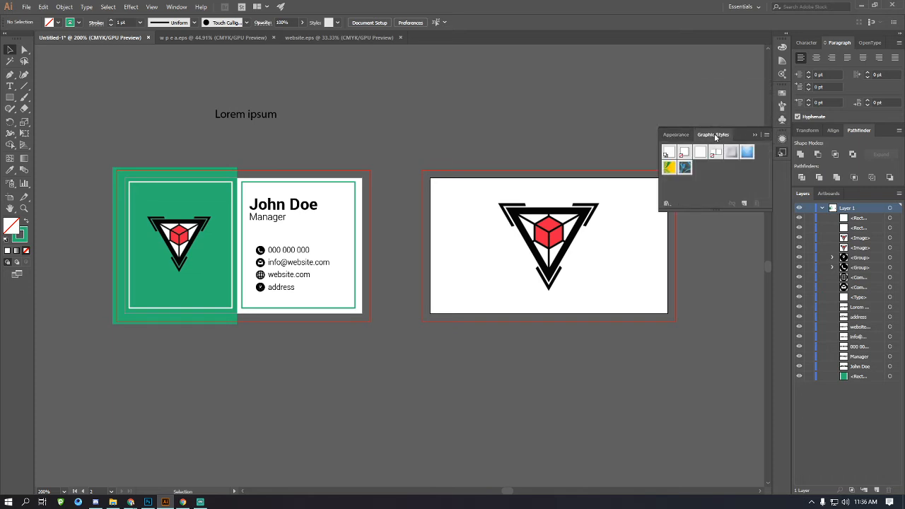
pyautogui.click(676, 135)
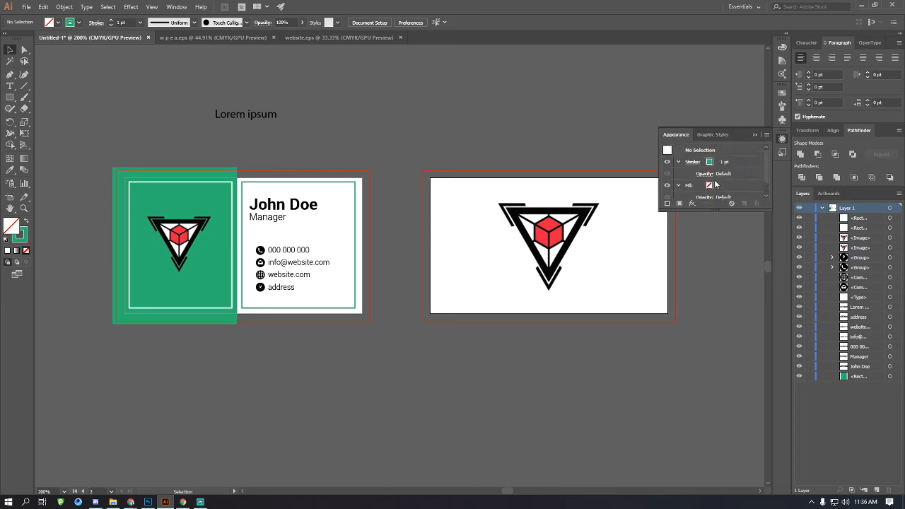
pyautogui.click(756, 134)
# Inspect the framed contact side and the logo side of the card close up and side by side.
pyautogui.hscroll(-2, 506, 338)
pyautogui.scroll(1, 447, 271)
pyautogui.hscroll(-2, 488, 301)
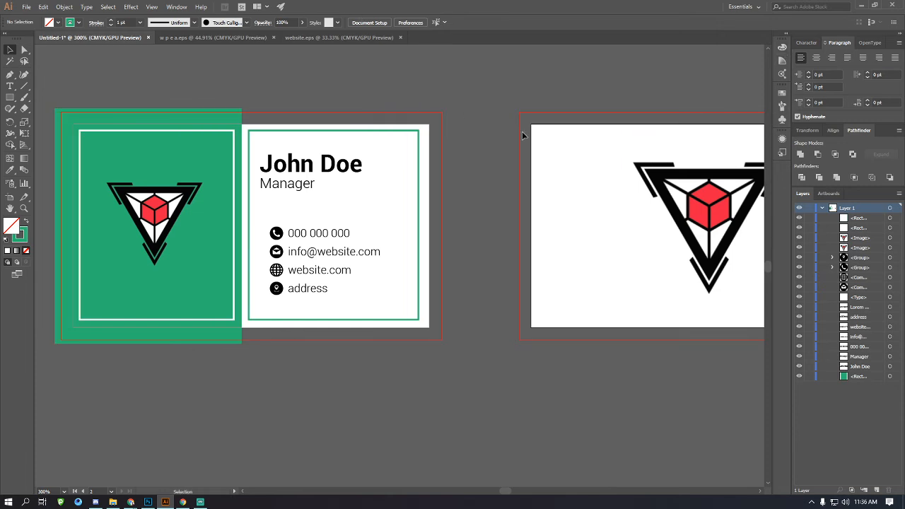
pyautogui.hscroll(-2, 565, 278)
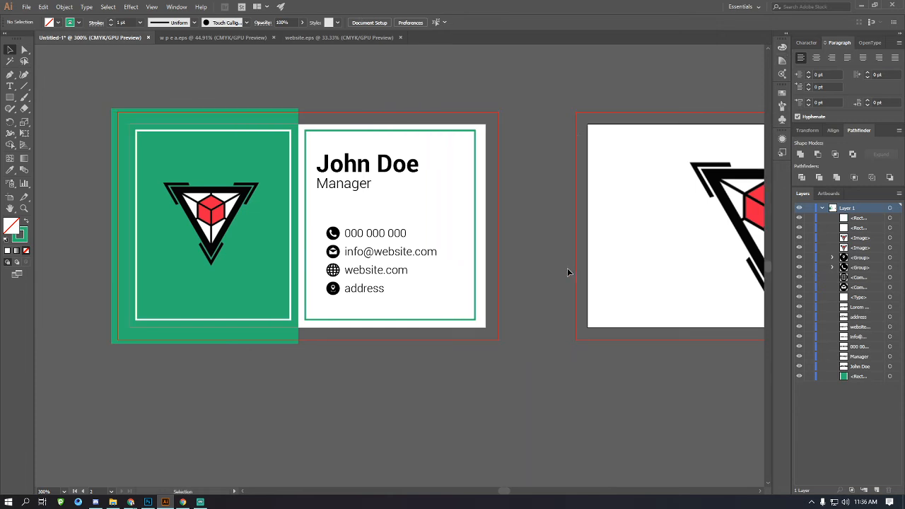
pyautogui.scroll(-1, 567, 273)
pyautogui.hscroll(2, 448, 344)
pyautogui.hscroll(-2, 447, 338)
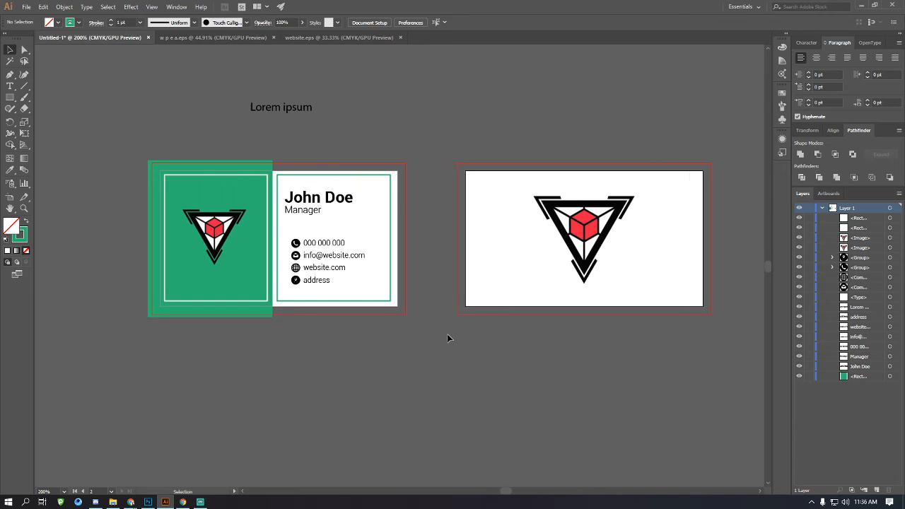
pyautogui.scroll(1, 447, 338)
pyautogui.hscroll(1, 447, 337)
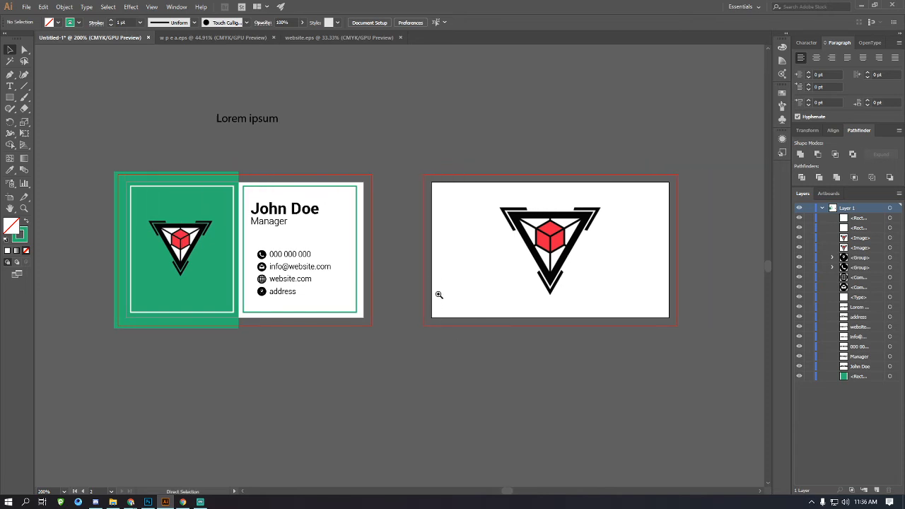
pyautogui.scroll(1, 435, 295)
pyautogui.hscroll(-5, 434, 279)
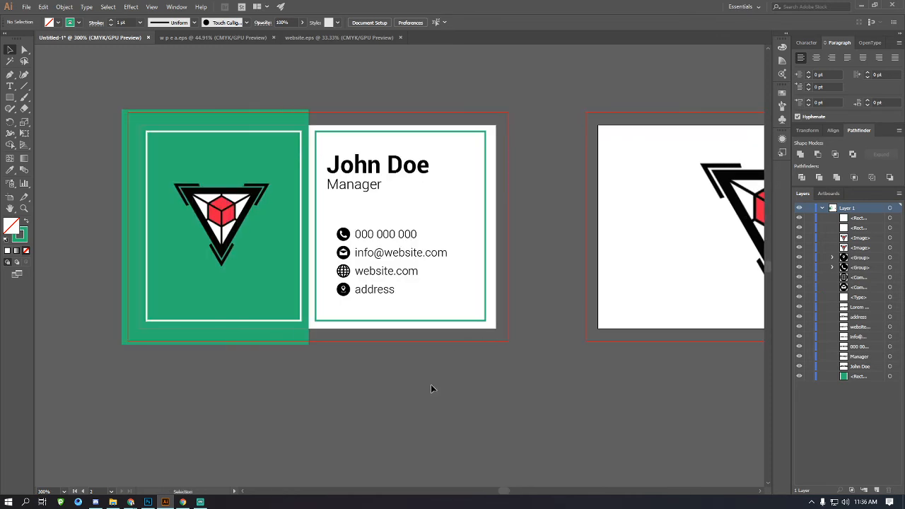
pyautogui.scroll(-1, 444, 350)
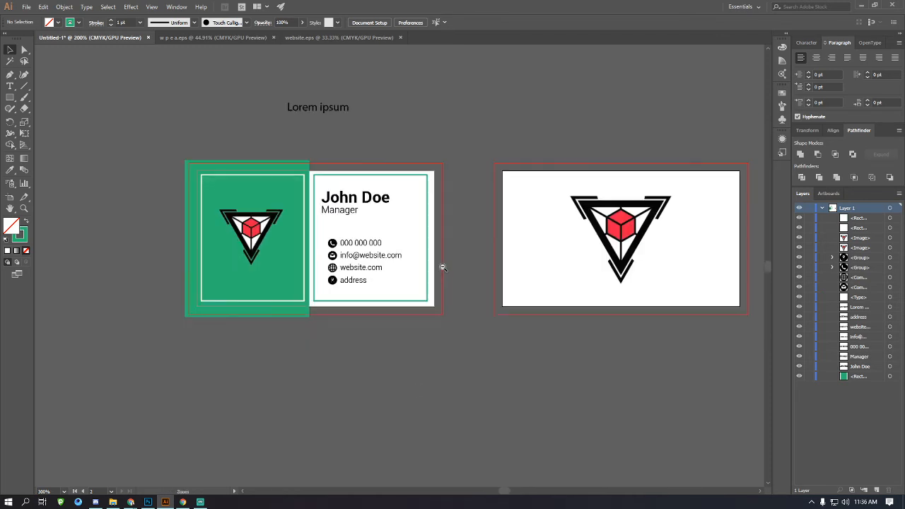
pyautogui.hscroll(3, 445, 297)
pyautogui.scroll(1, 503, 298)
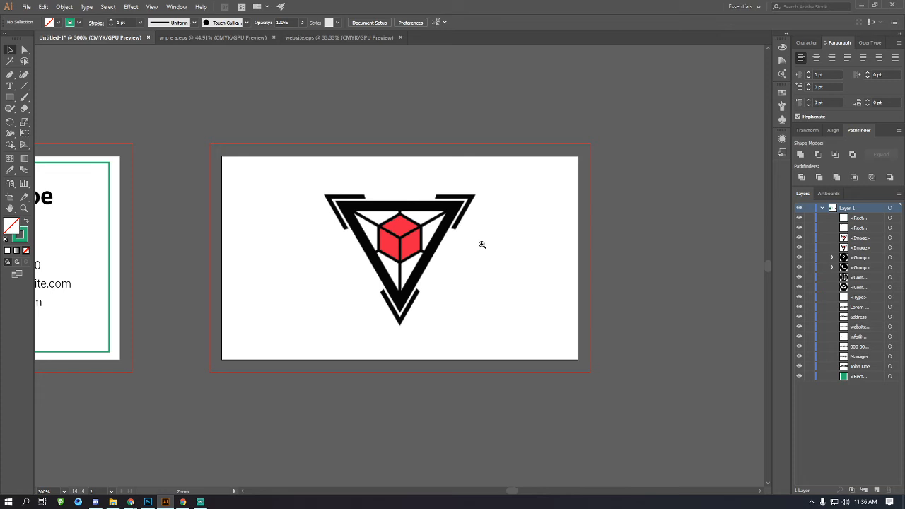
pyautogui.click(417, 263)
pyautogui.scroll(-1, 357, 290)
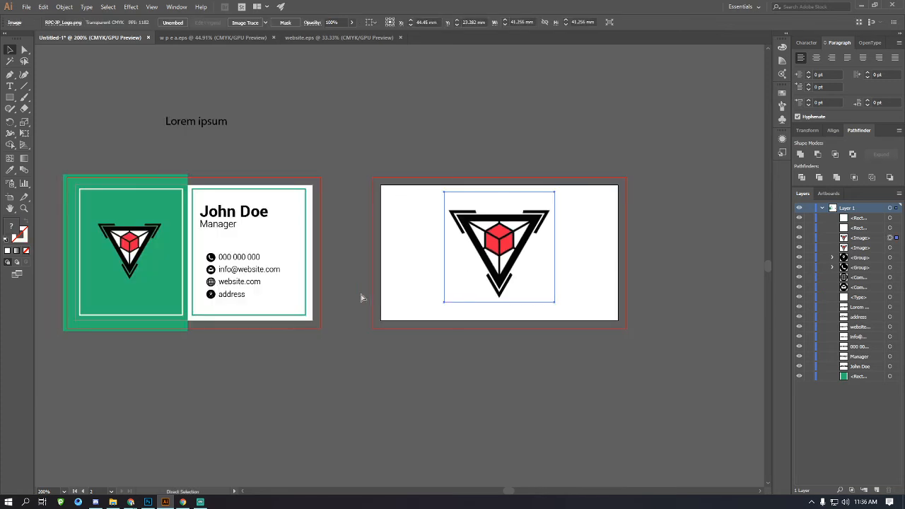
pyautogui.hscroll(-1, 361, 298)
pyautogui.click(429, 287)
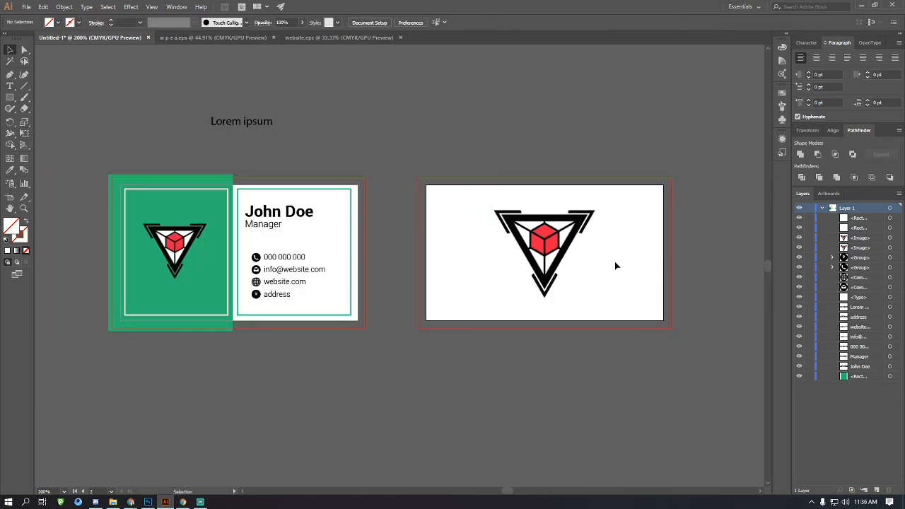
# Delete the stray "Lorem ipsum" text above the first artboard.
pyautogui.moveTo(240, 139); pyautogui.dragTo(189, 85)
pyautogui.press('Delete')
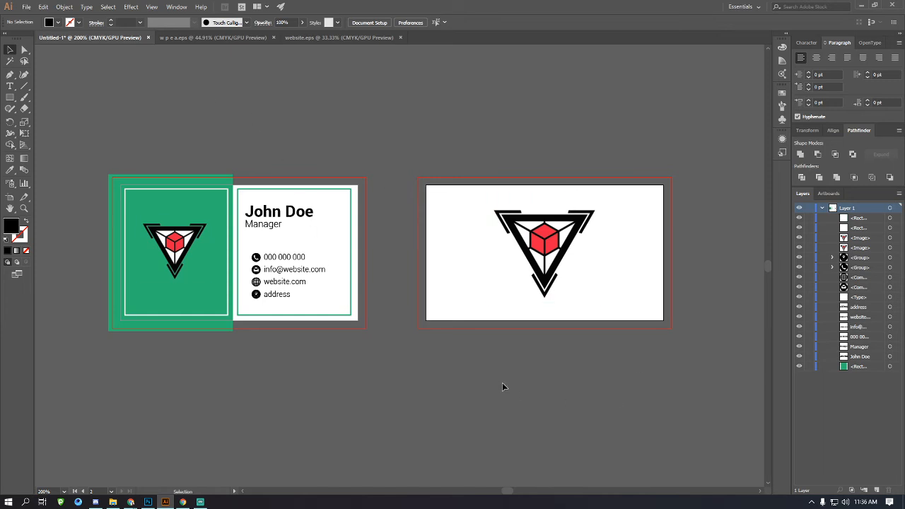
# Close the w p e a.eps and website.eps documents, keeping only the business card document open.
pyautogui.click(185, 38)
pyautogui.click(275, 38)
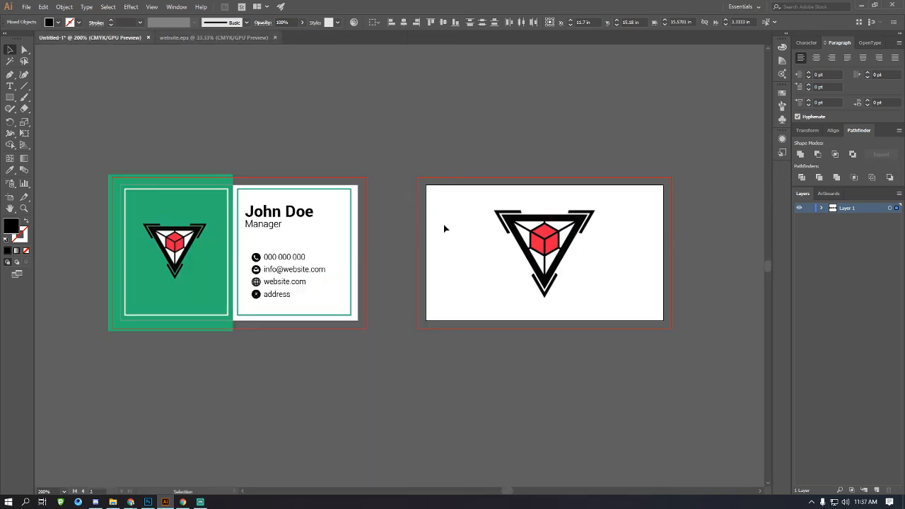
pyautogui.click(275, 37)
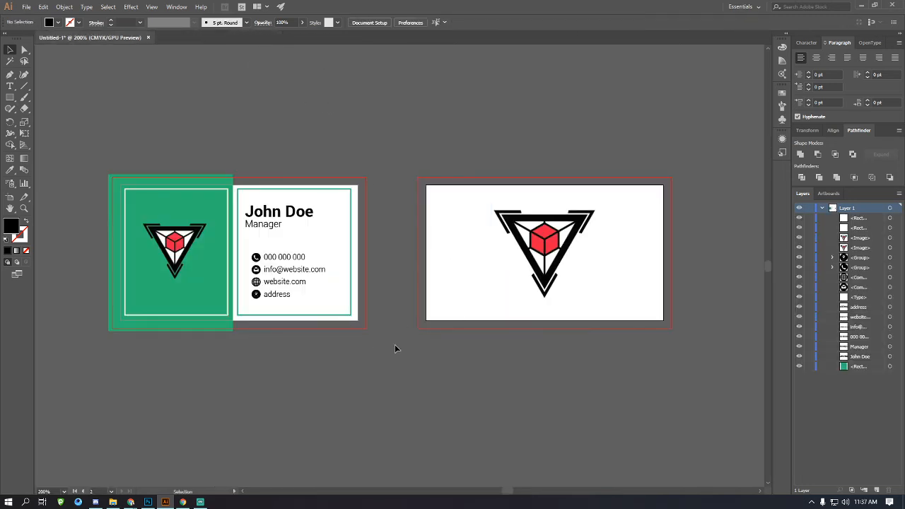
# Save the document to the Desktop as an Adobe Illustrator file named card, using the Illustrator CC version and default options.
pyautogui.hscroll(-2, 395, 341)
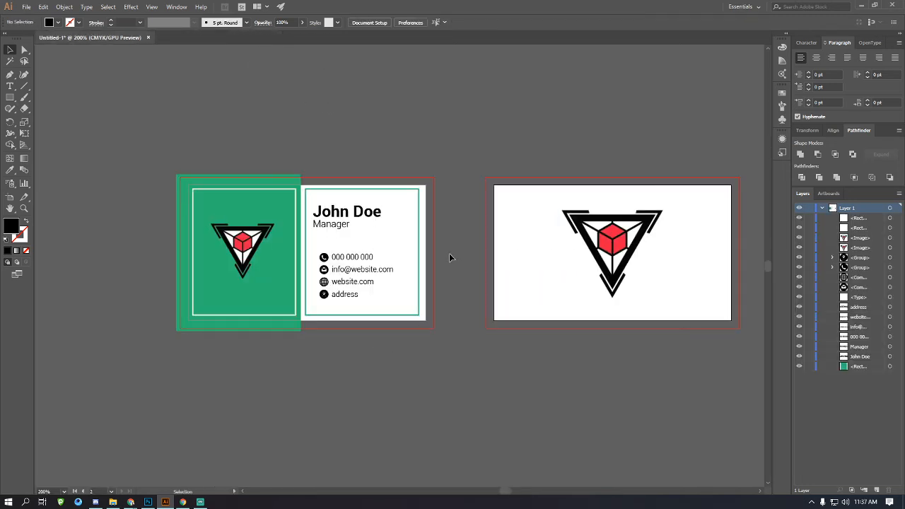
pyautogui.hscroll(1, 445, 237)
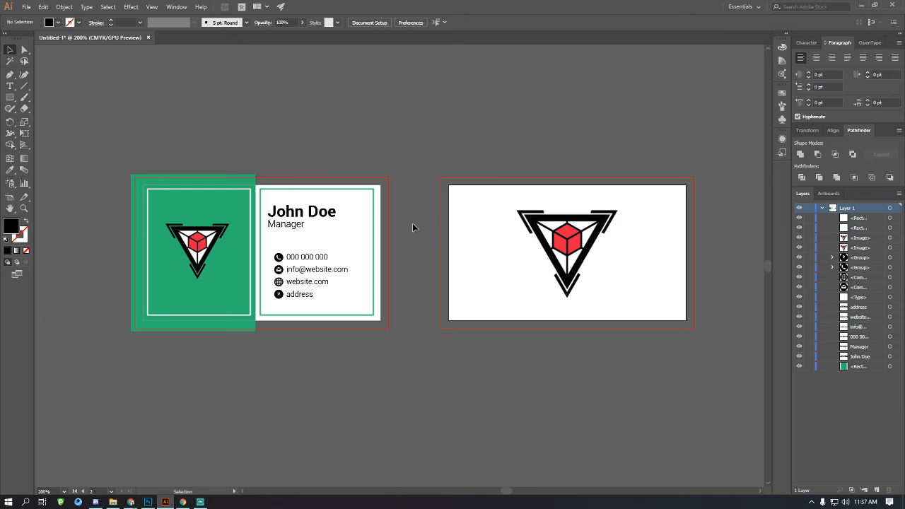
pyautogui.click(26, 7)
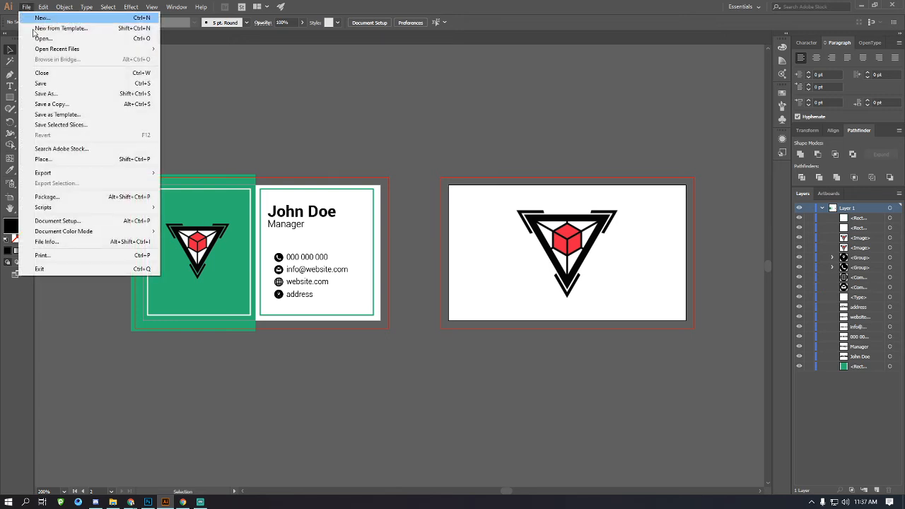
pyautogui.click(133, 83)
pyautogui.click(39, 81)
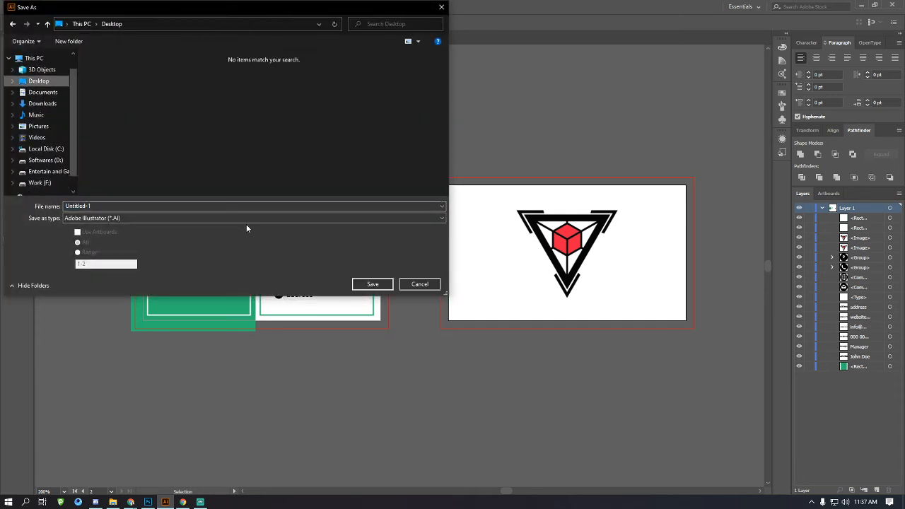
pyautogui.click(131, 204)
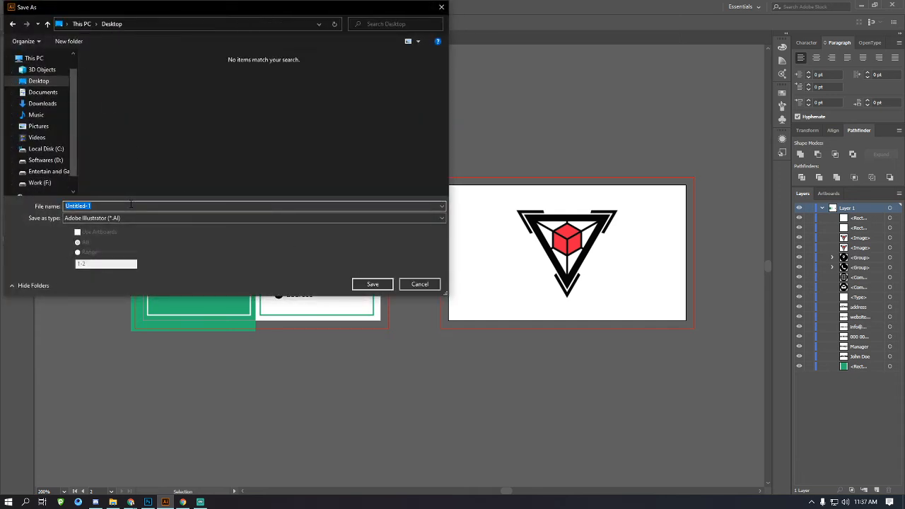
pyautogui.write('card')
pyautogui.click(373, 283)
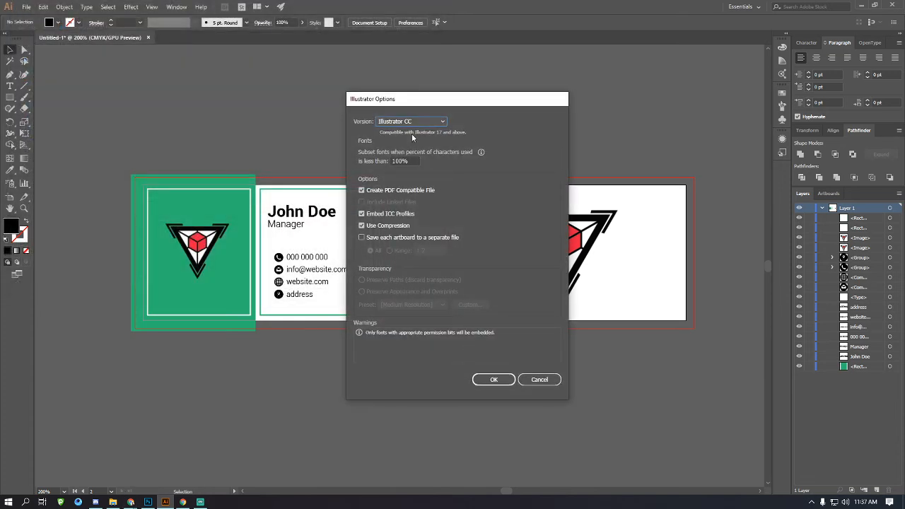
pyautogui.click(485, 378)
# Switch to File Explorer and delete the menu image from the Desktop folder, leaving the card file.
pyautogui.click(113, 502)
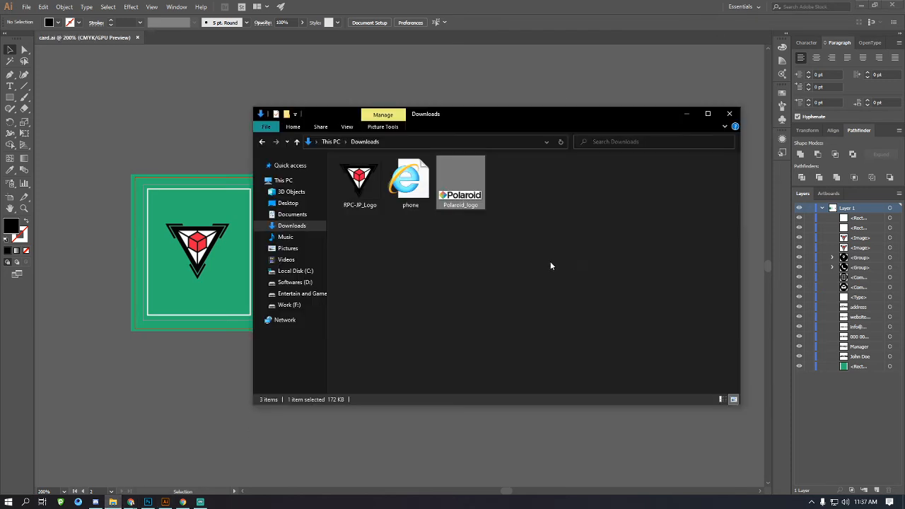
pyautogui.click(288, 203)
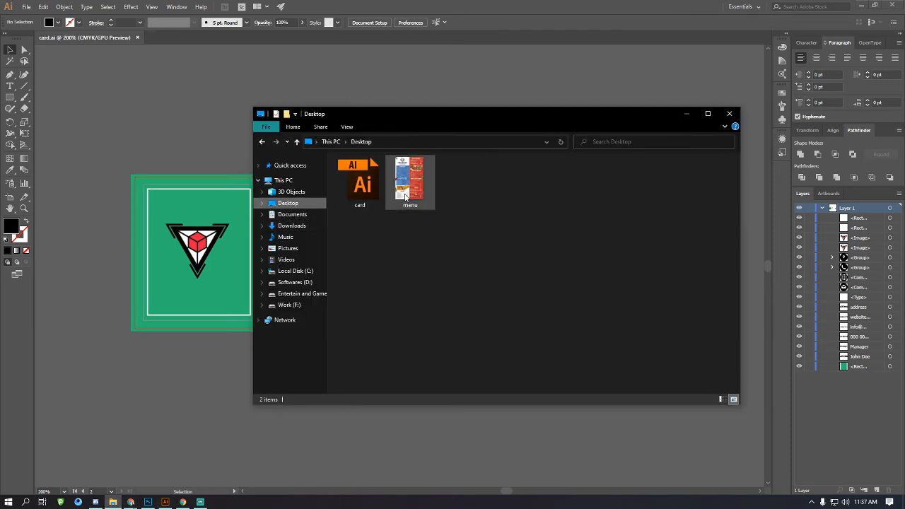
pyautogui.click(368, 183)
pyautogui.click(409, 182)
pyautogui.press('Delete')
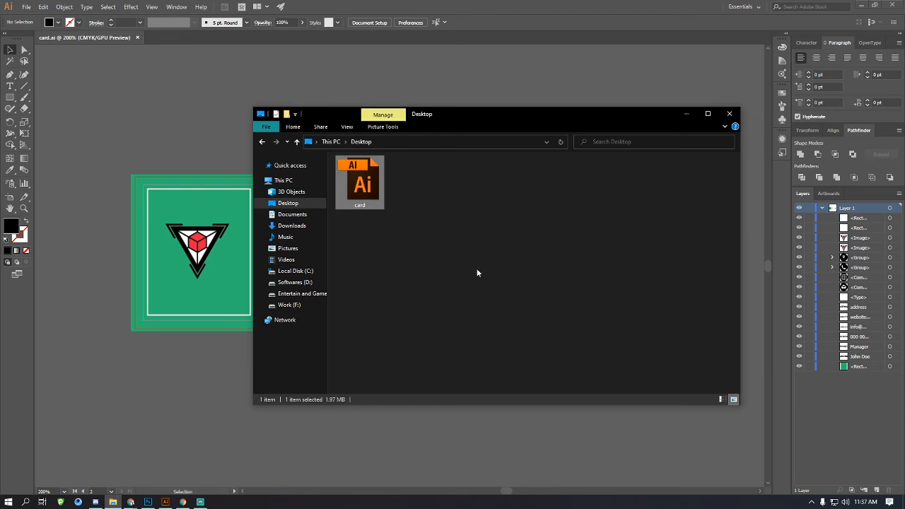
# Close card.ai in Illustrator and reopen it from the Desktop folder in File Explorer.
pyautogui.click(138, 40)
pyautogui.click(139, 38)
pyautogui.click(112, 502)
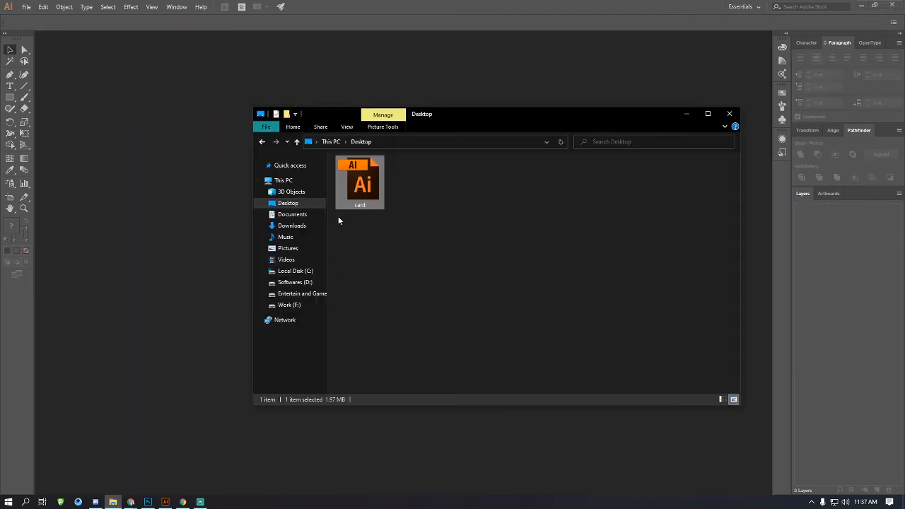
pyautogui.doubleClick(364, 196)
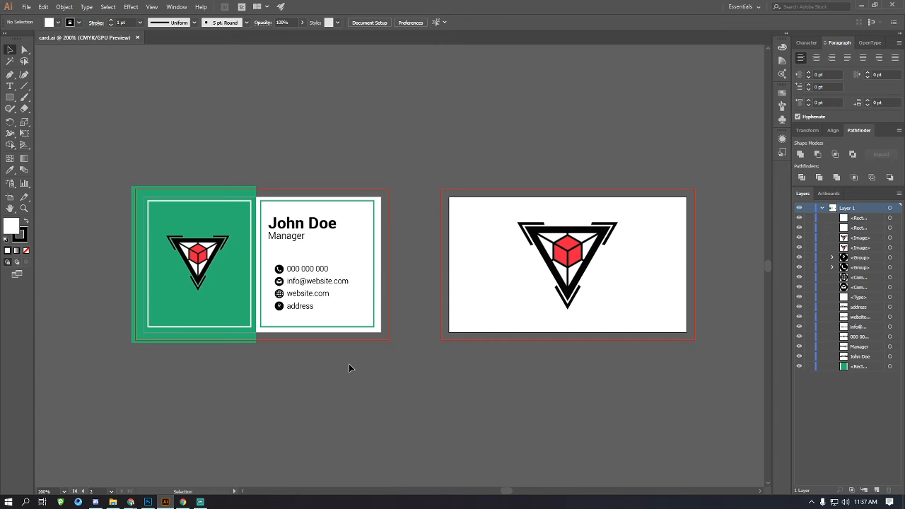
# Return to the Desktop folder in File Explorer and open the saved card file again from there.
pyautogui.click(112, 502)
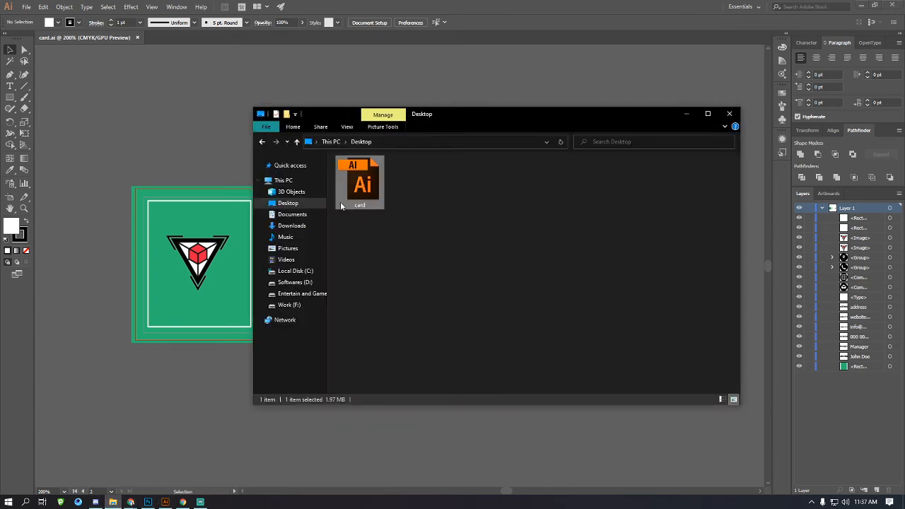
pyautogui.click(424, 262)
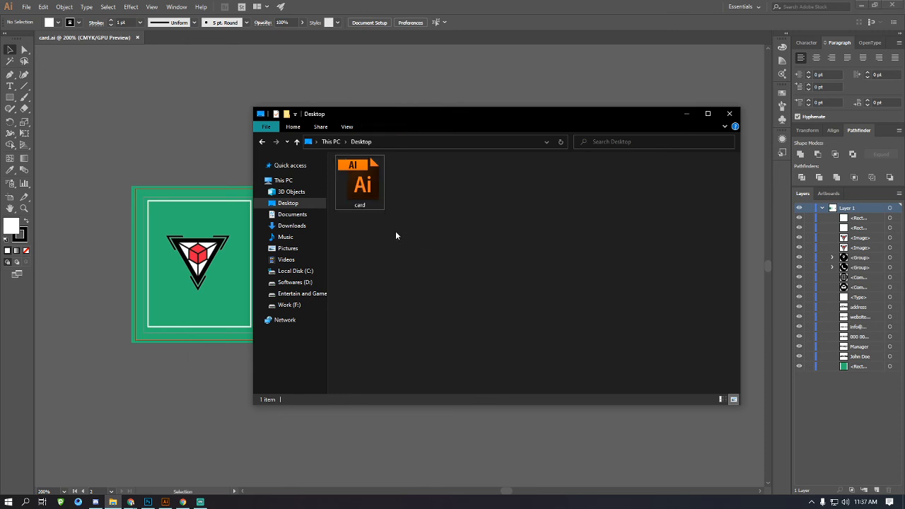
pyautogui.doubleClick(381, 197)
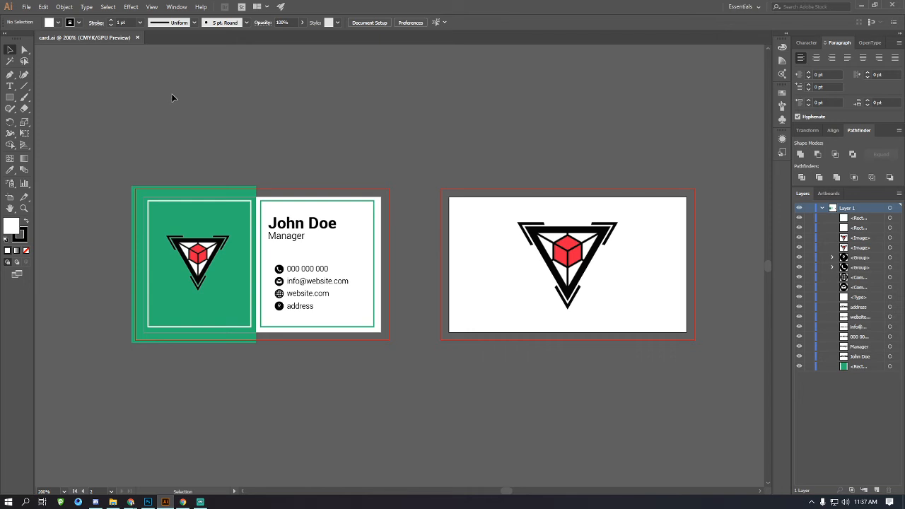
pyautogui.click(26, 7)
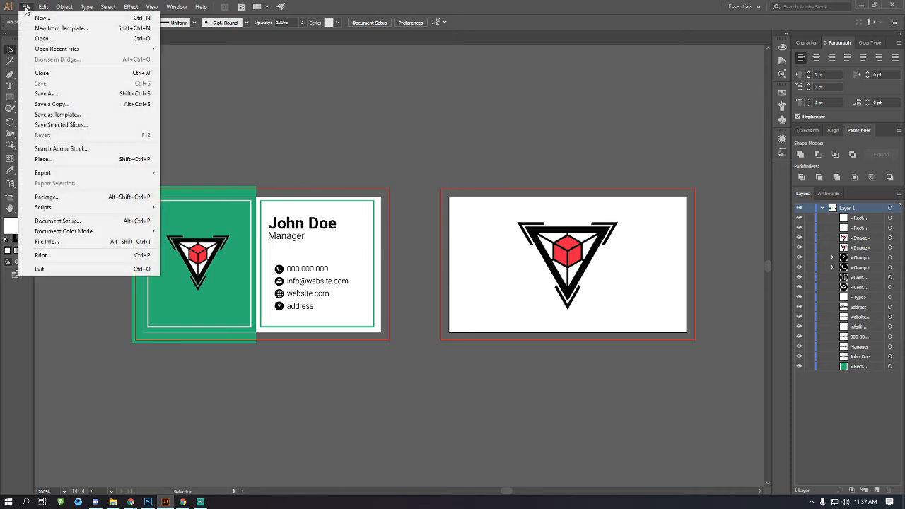
pyautogui.click(61, 95)
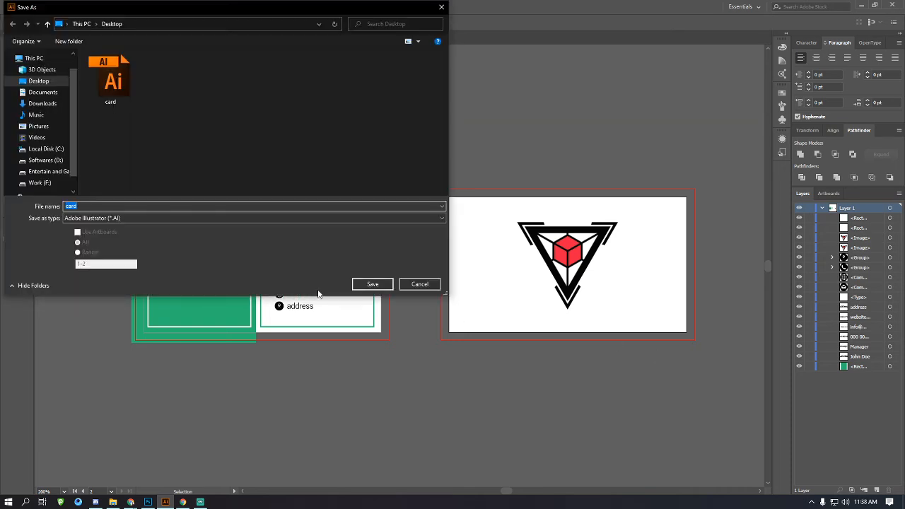
pyautogui.click(190, 217)
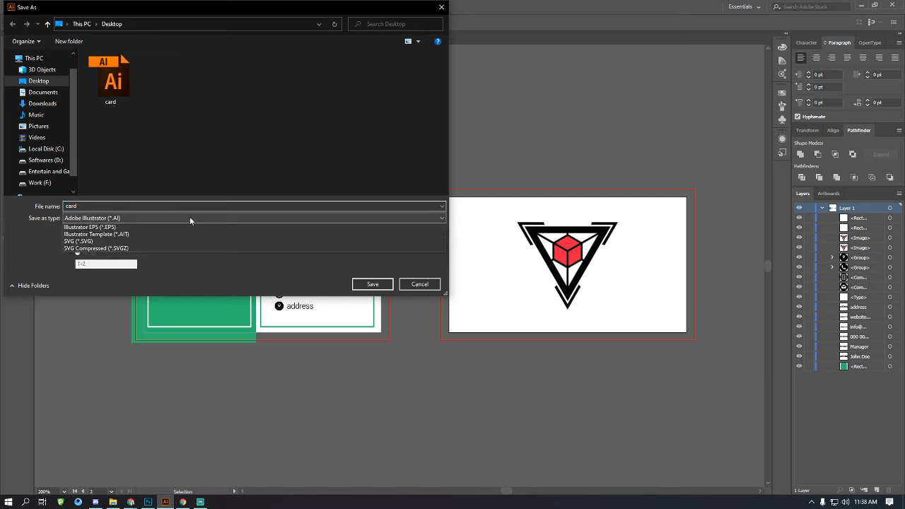
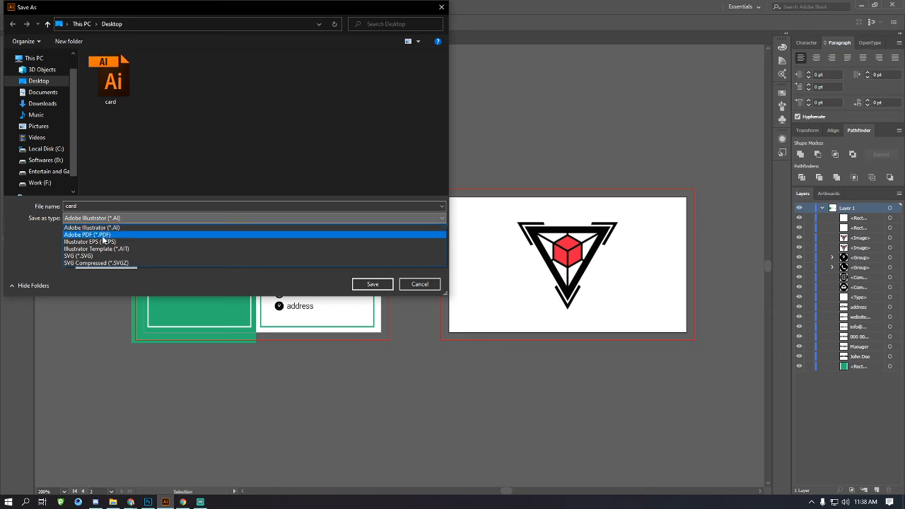
pyautogui.click(110, 237)
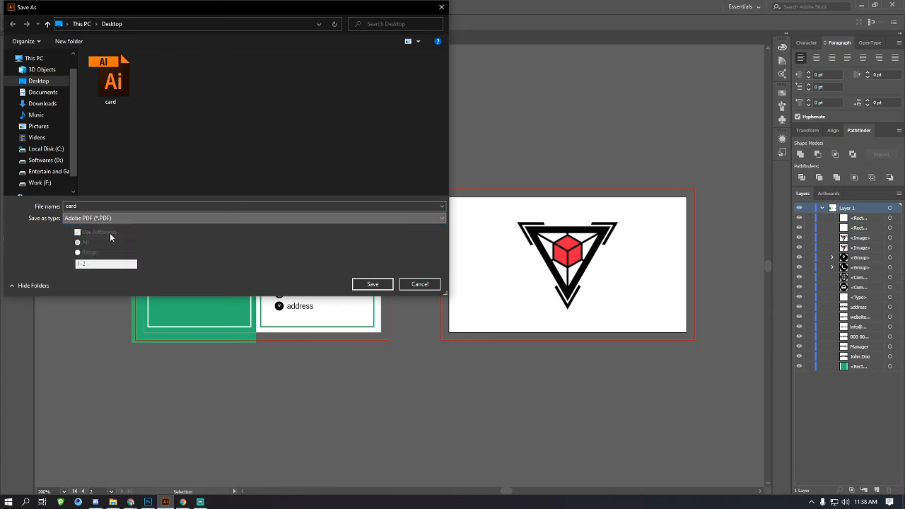
pyautogui.click(264, 219)
pyautogui.click(405, 293)
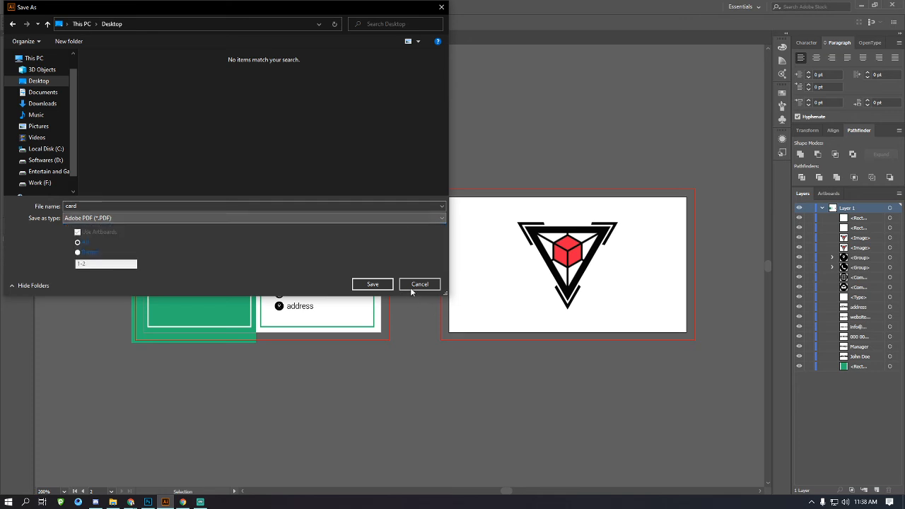
pyautogui.click(414, 285)
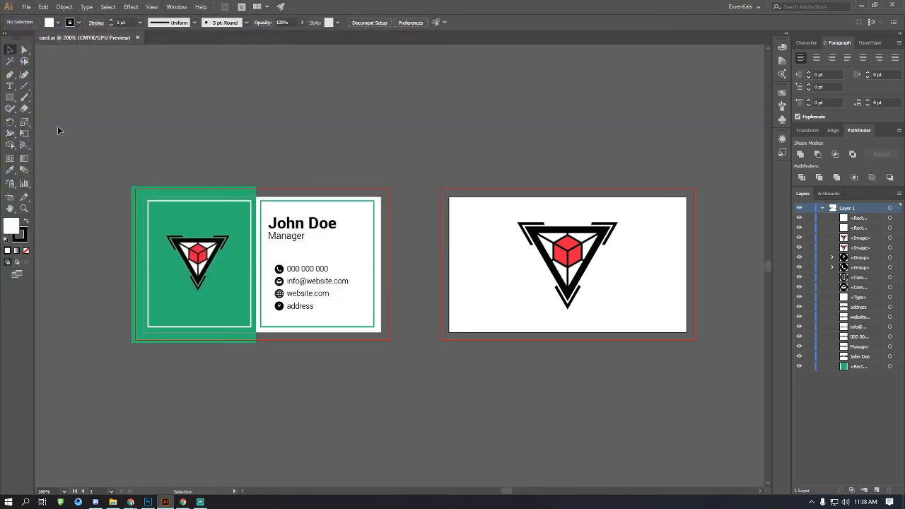
pyautogui.click(26, 7)
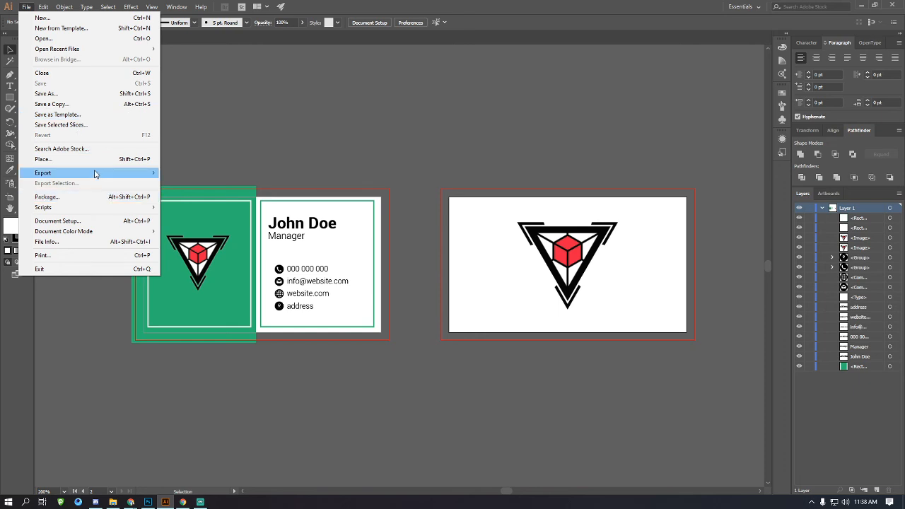
pyautogui.moveTo(97, 173)
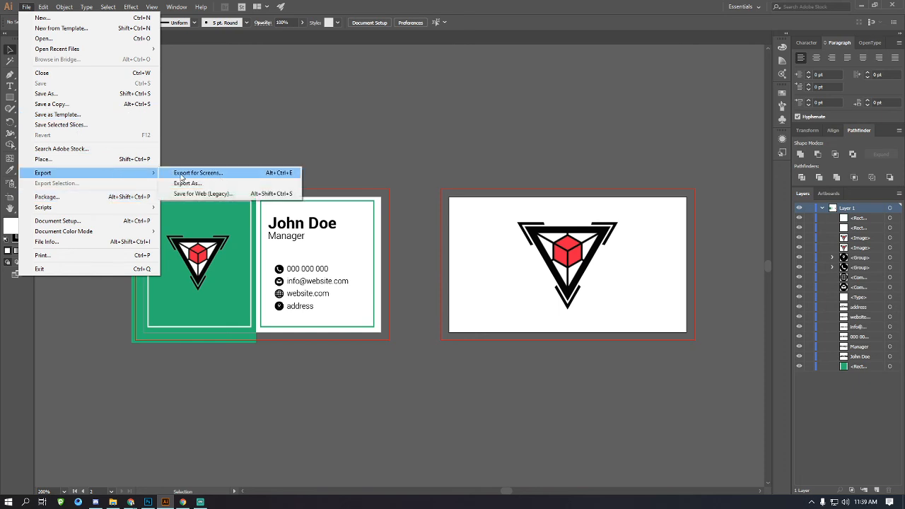
pyautogui.click(208, 173)
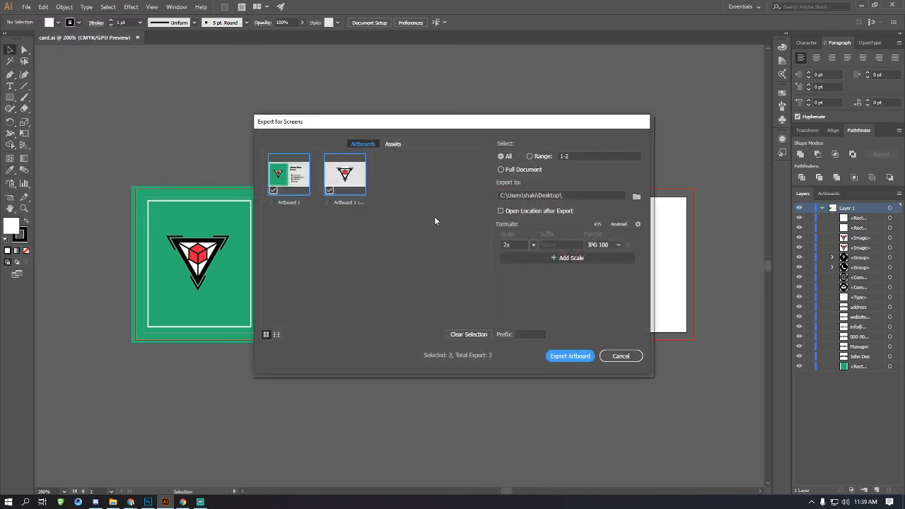
pyautogui.moveTo(442, 125); pyautogui.dragTo(378, 112)
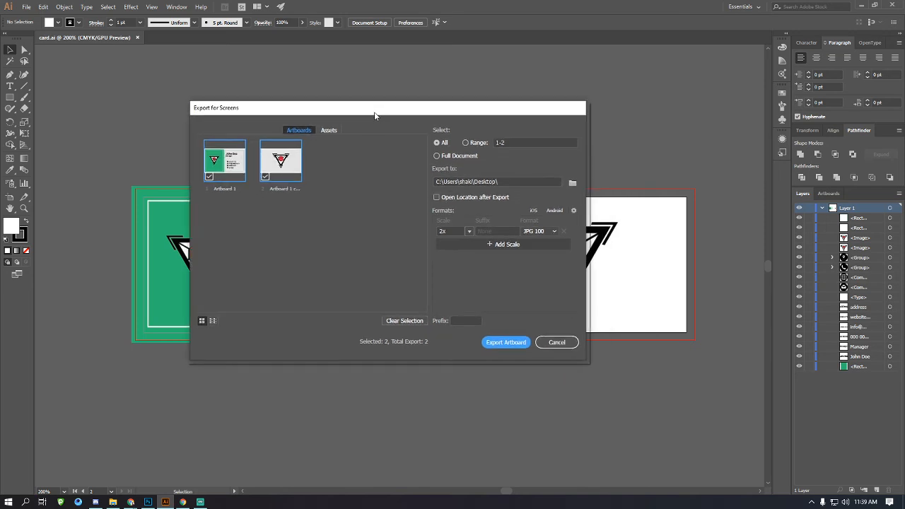
pyautogui.click(557, 342)
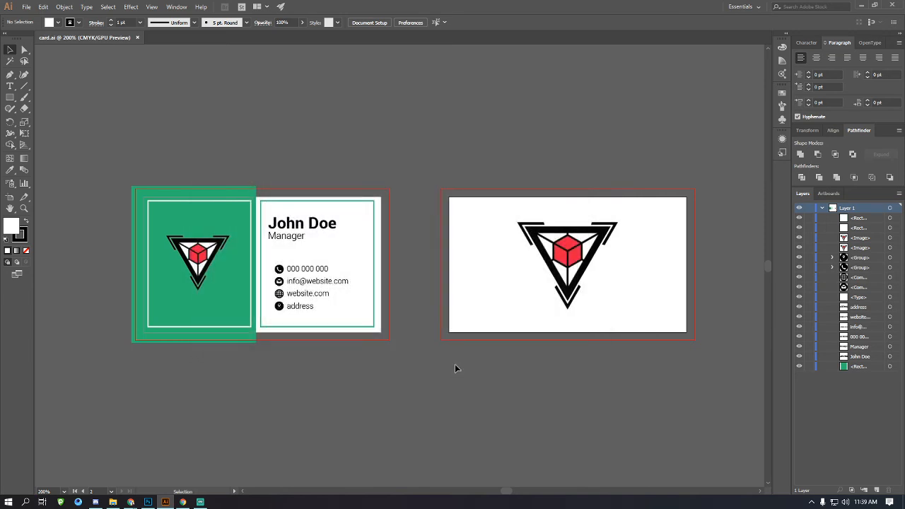
# Open Export for Screens and rename the first artboard front and the second artboard back.
pyautogui.press('a')
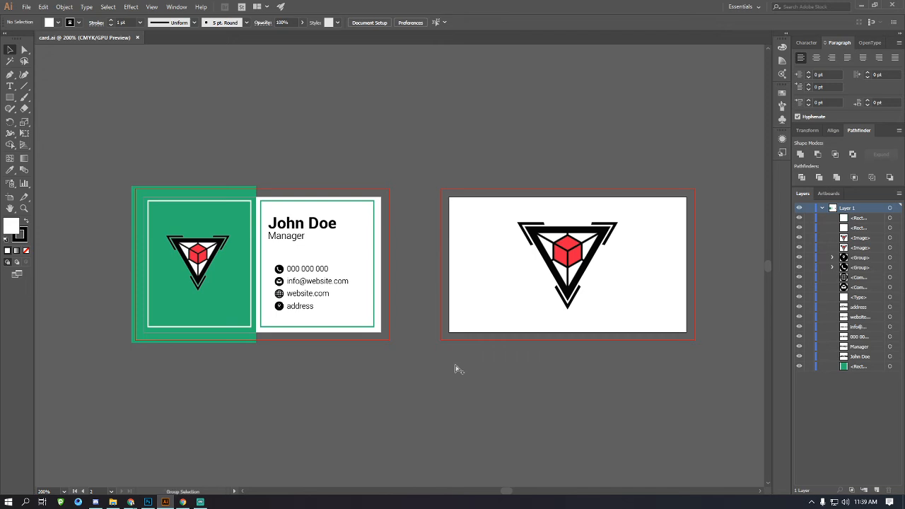
pyautogui.hotkey('ctrl', 'alt', 'e')
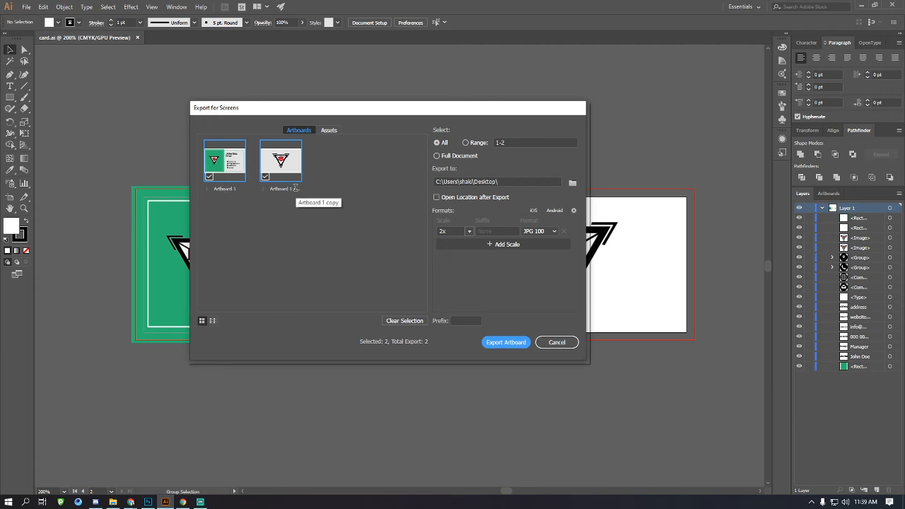
pyautogui.doubleClick(222, 188)
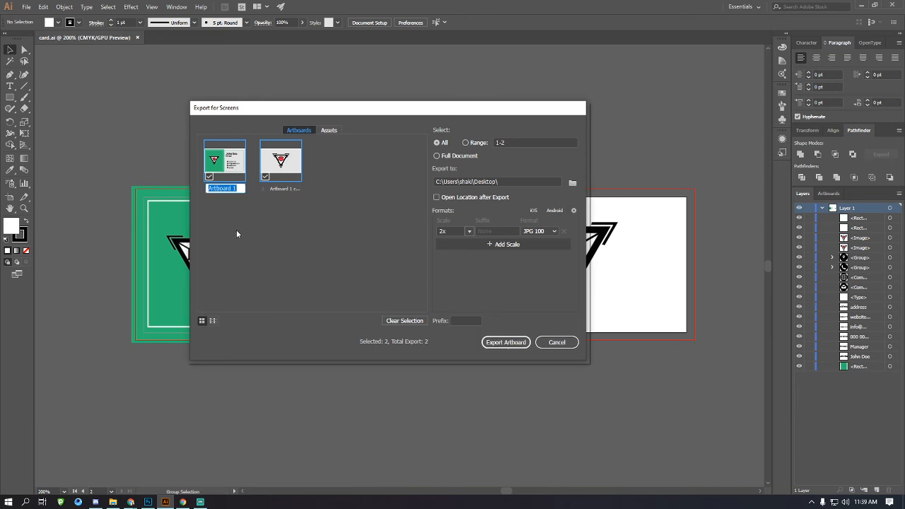
pyautogui.write('front')
pyautogui.doubleClick(280, 188)
pyautogui.write('back')
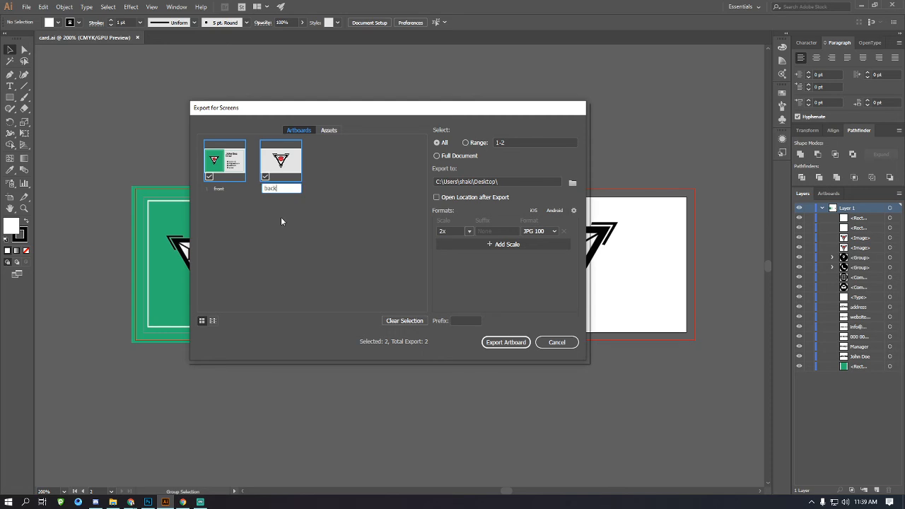
pyautogui.press('Return')
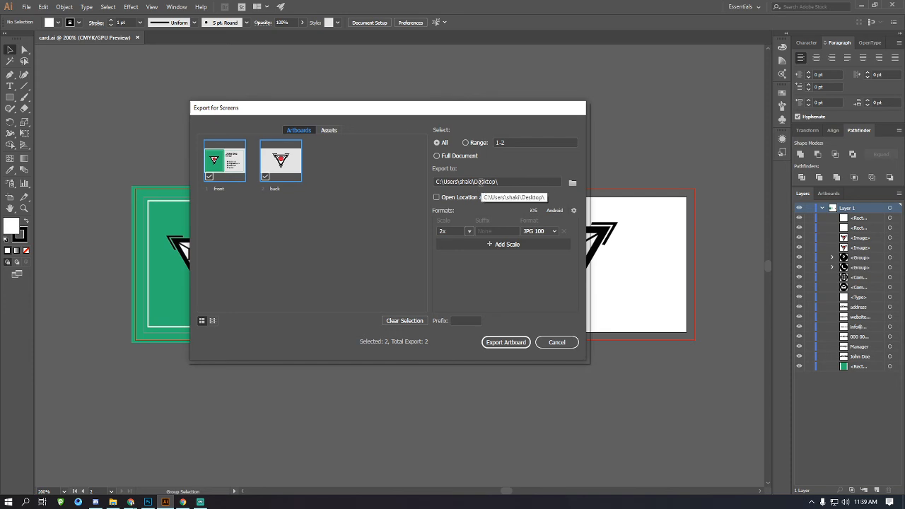
# Choose the Desktop folder as the export location for both artboards.
pyautogui.click(573, 183)
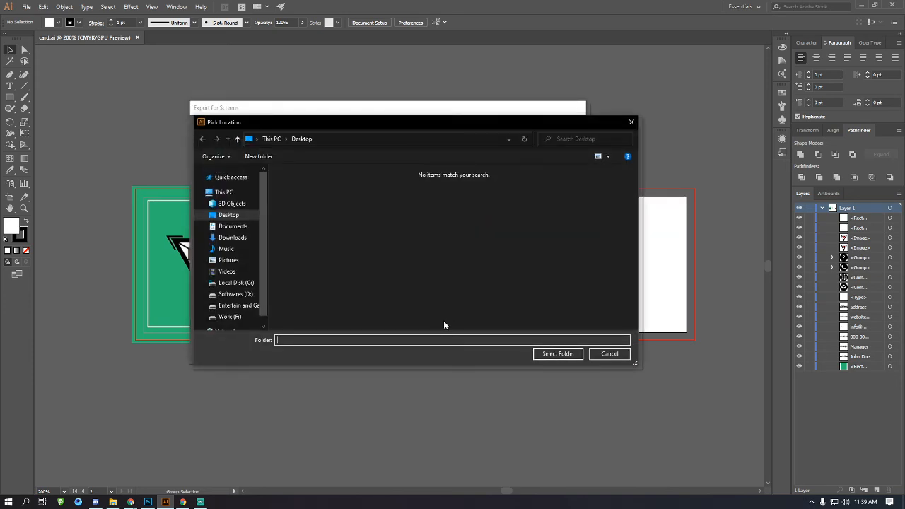
pyautogui.click(230, 316)
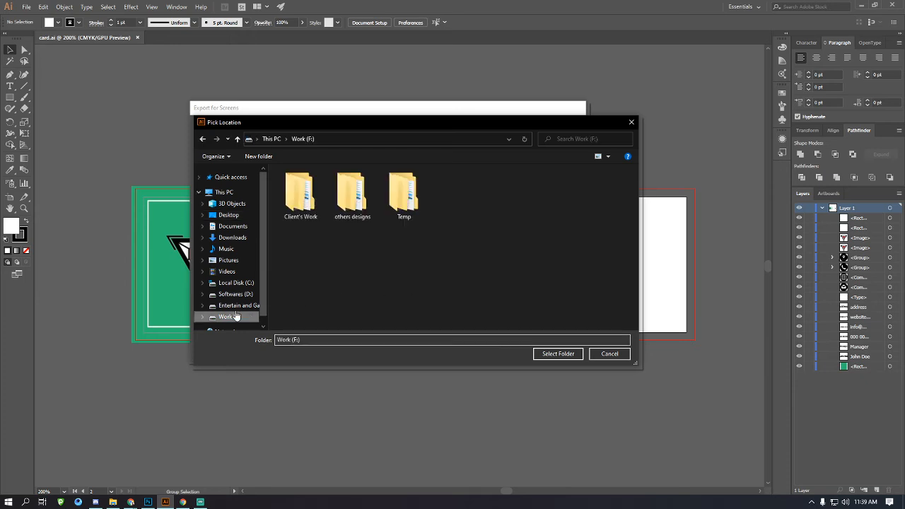
pyautogui.click(228, 214)
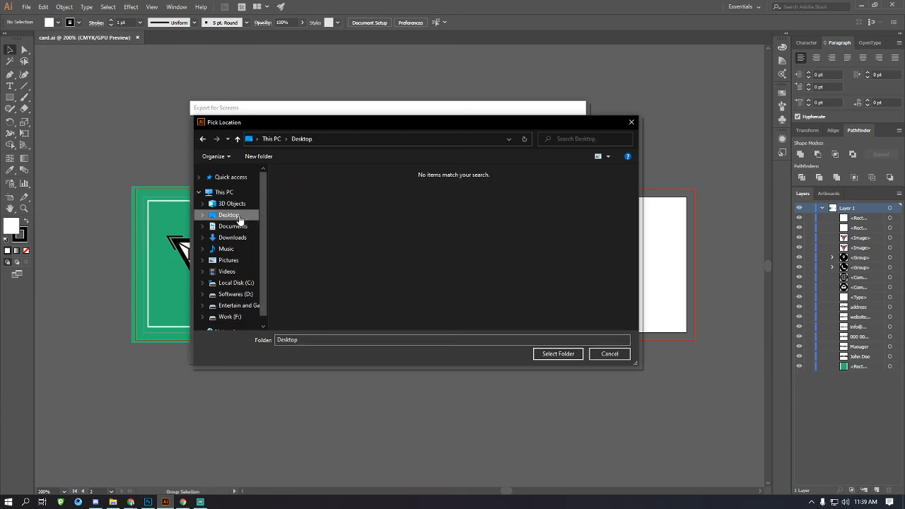
pyautogui.click(548, 354)
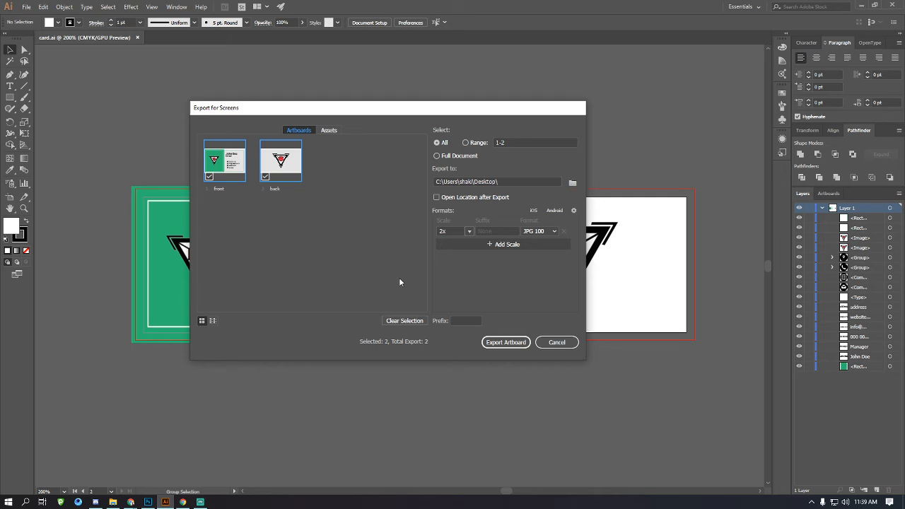
pyautogui.click(439, 198)
pyautogui.click(437, 199)
pyautogui.click(492, 232)
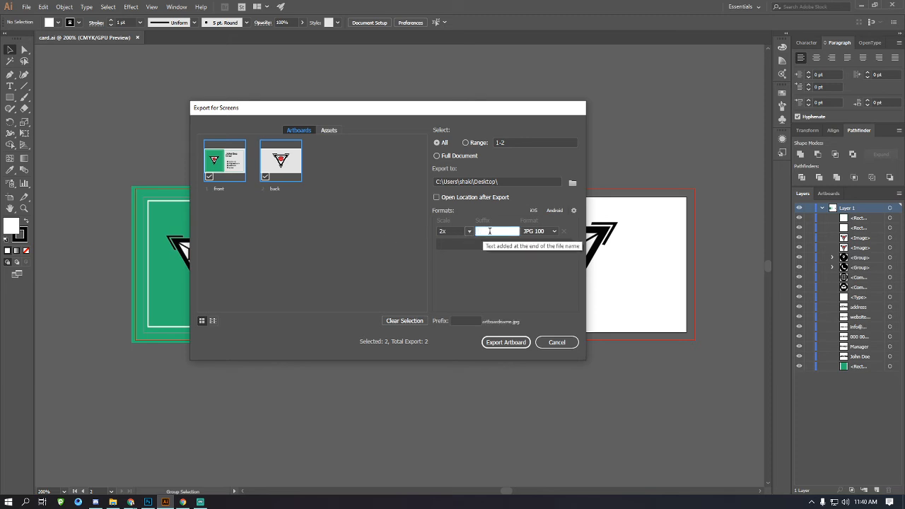
pyautogui.click(491, 295)
pyautogui.click(492, 232)
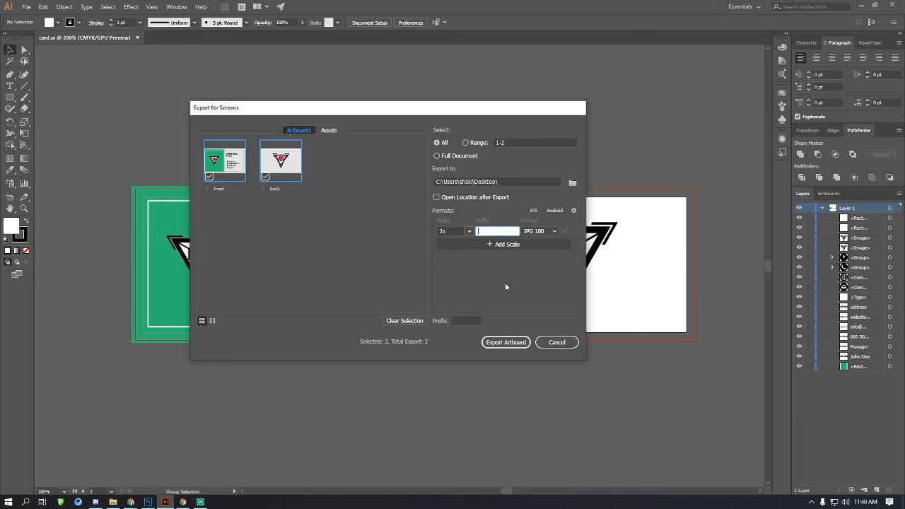
pyautogui.click(505, 284)
# Export both artboards at 2x scale in JPG 100 format.
pyautogui.click(471, 232)
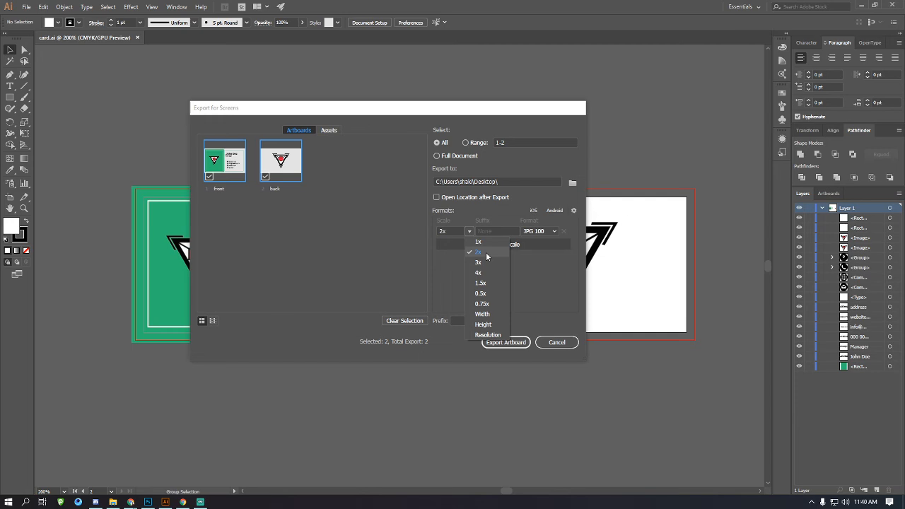
pyautogui.click(486, 252)
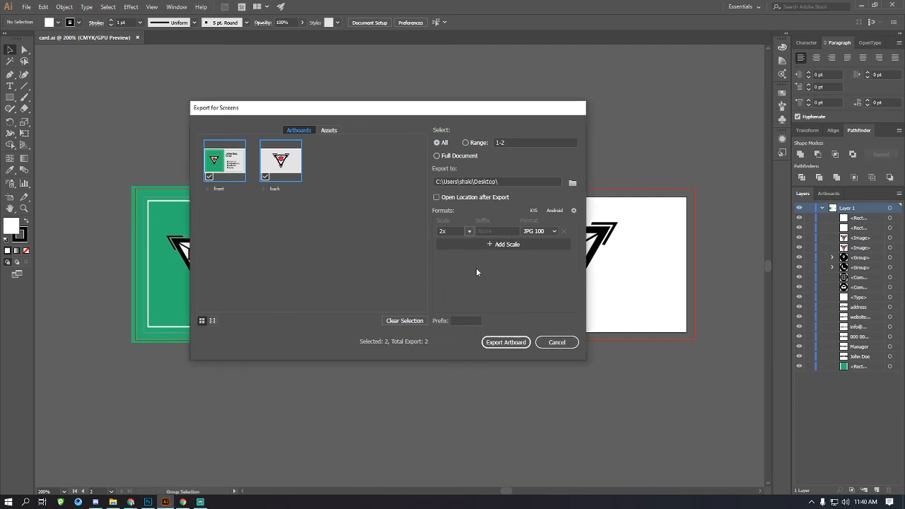
pyautogui.click(537, 232)
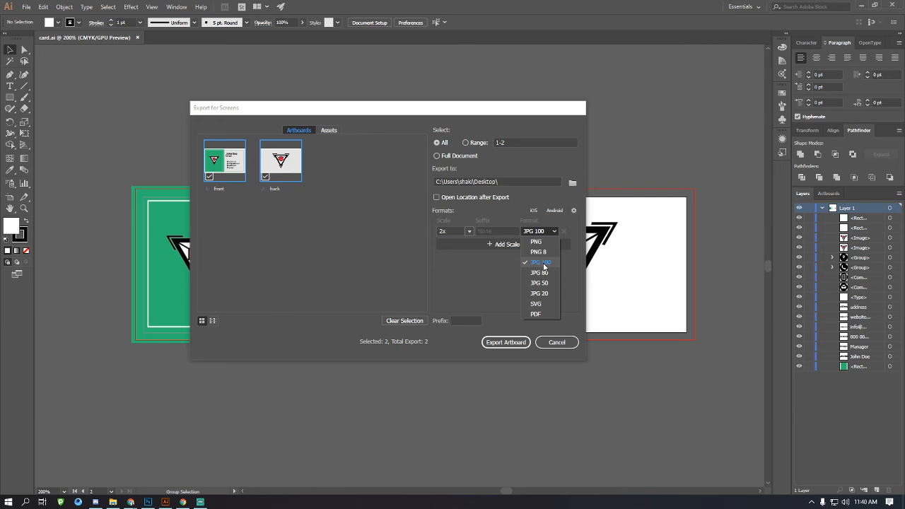
pyautogui.click(542, 265)
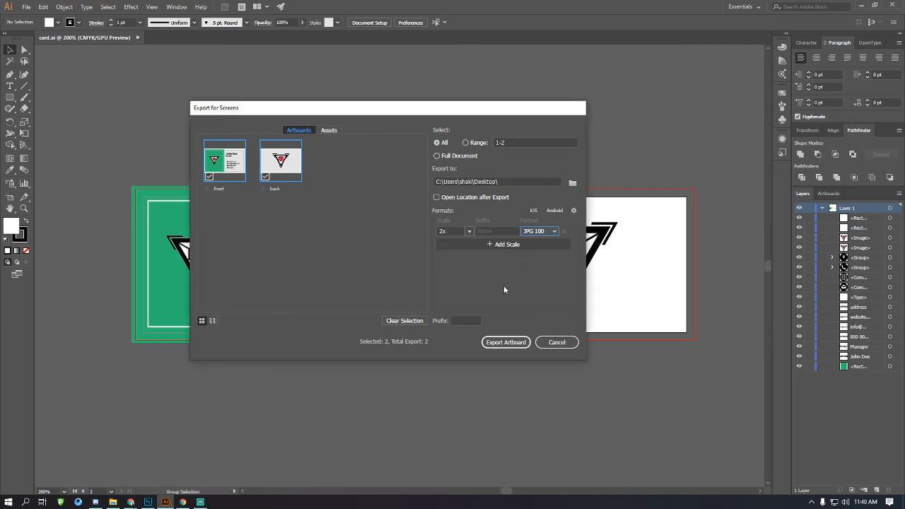
pyautogui.click(494, 348)
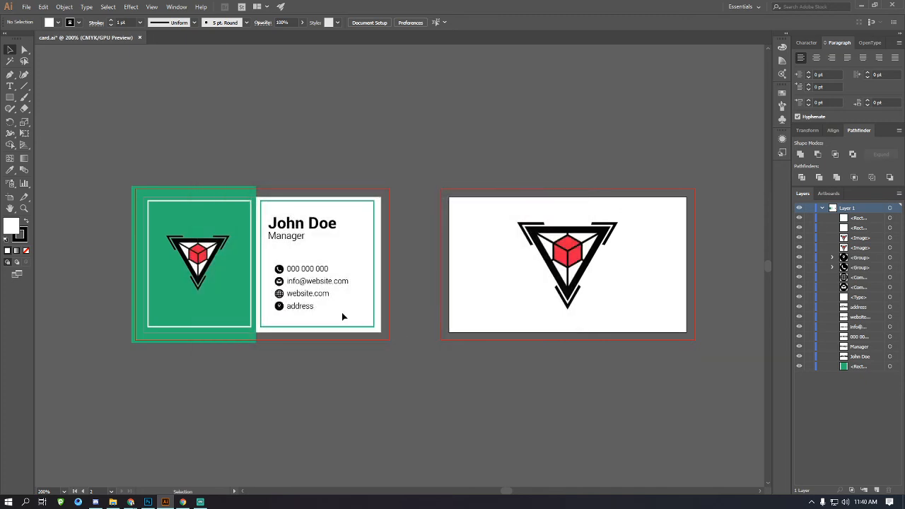
# Switch to File Explorer and view the exported front image from the Desktop folder, closing the viewer when done.
pyautogui.click(112, 502)
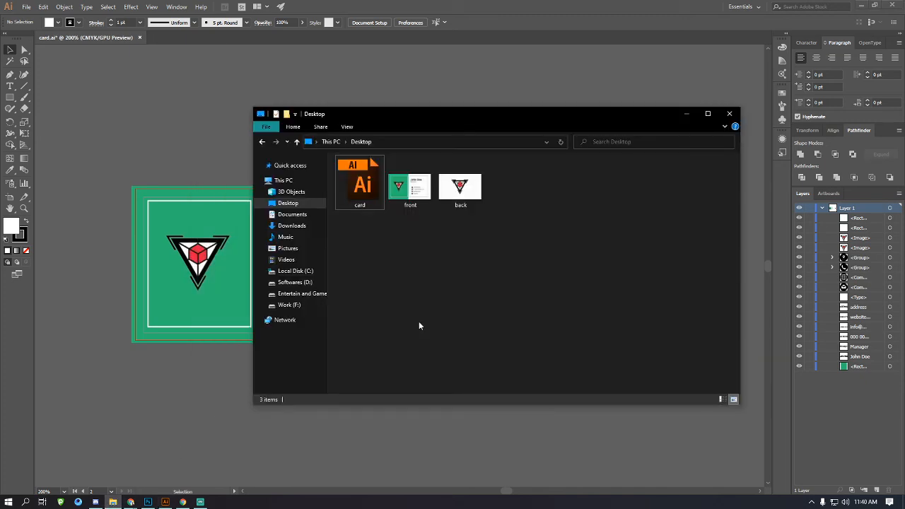
pyautogui.doubleClick(417, 186)
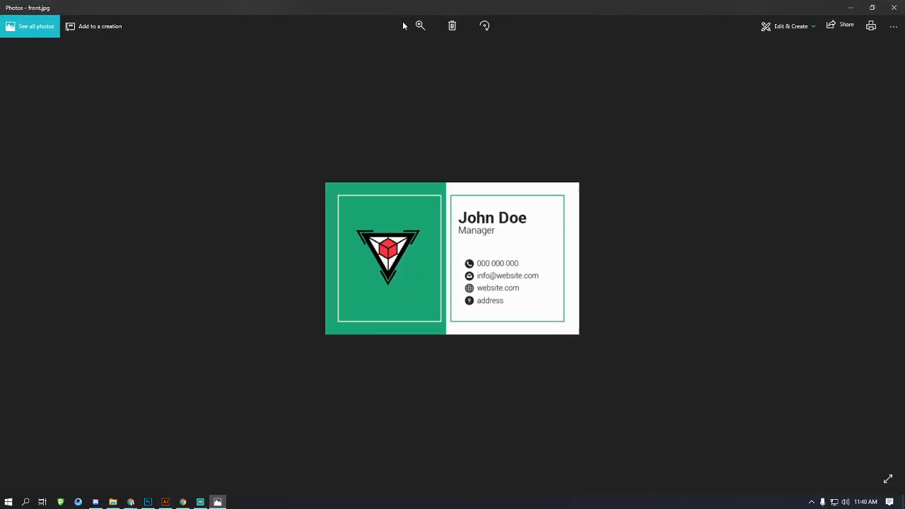
pyautogui.click(893, 7)
pyautogui.moveTo(526, 249); pyautogui.dragTo(471, 232)
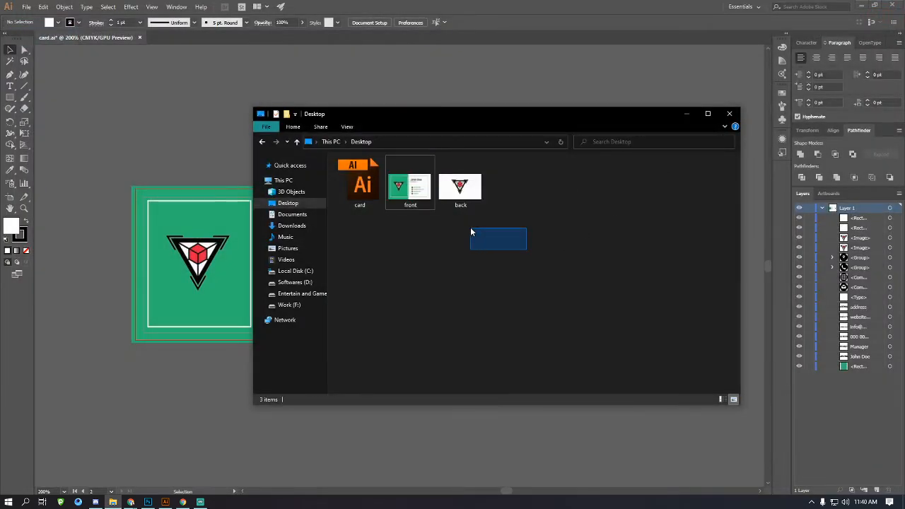
pyautogui.click(179, 146)
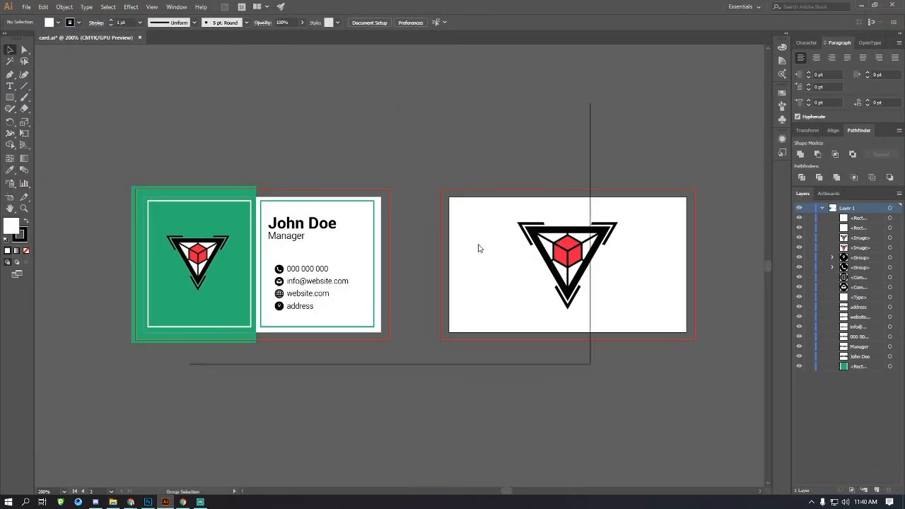
pyautogui.hotkey('ctrl', 'alt', 'e')
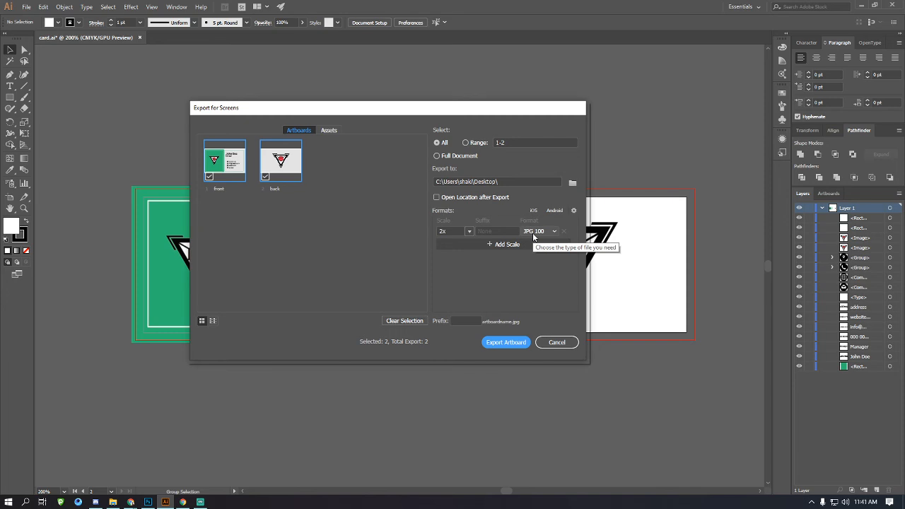
pyautogui.click(533, 235)
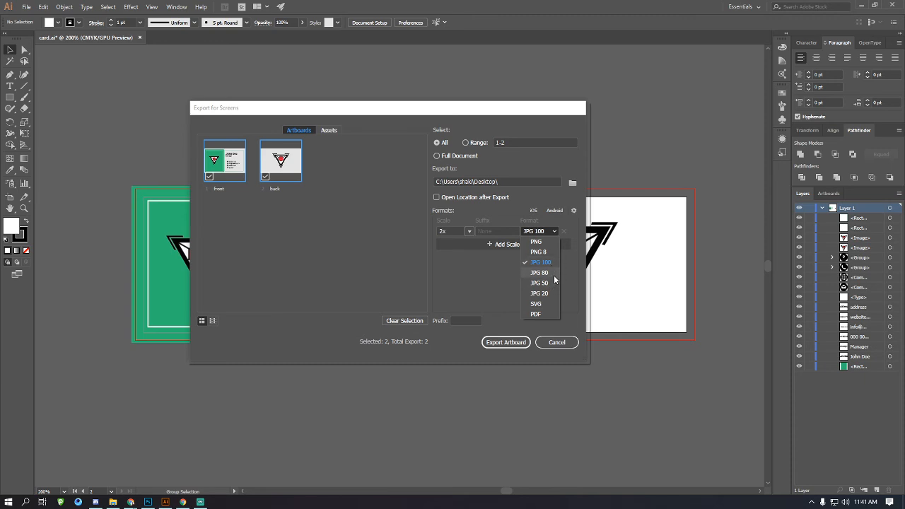
pyautogui.click(539, 293)
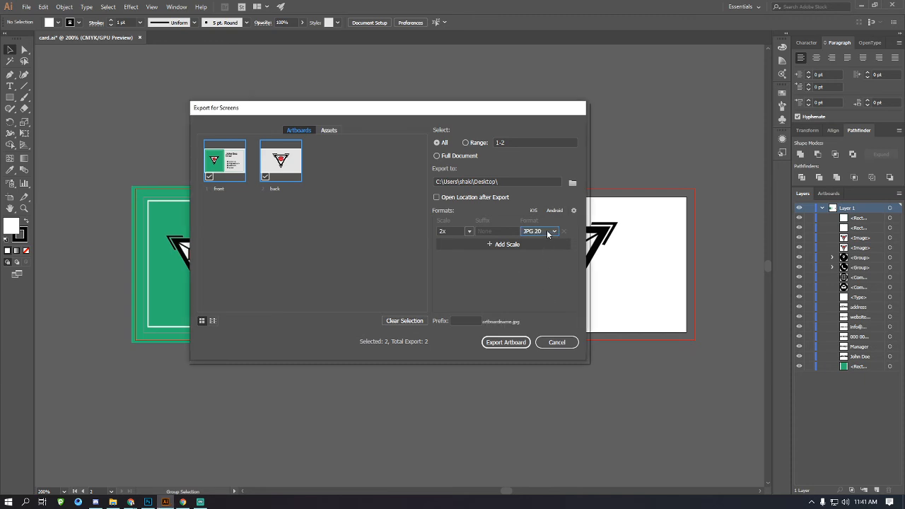
pyautogui.click(548, 234)
pyautogui.click(548, 273)
pyautogui.click(540, 232)
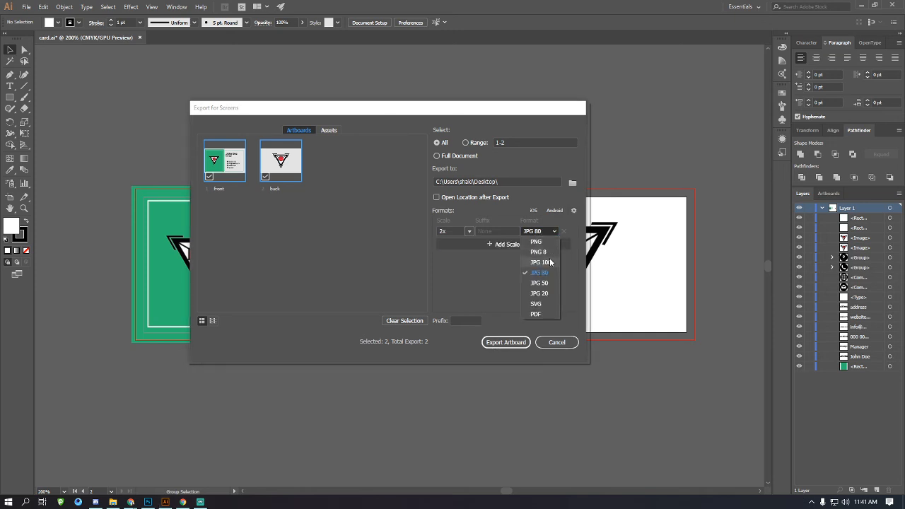
pyautogui.click(551, 263)
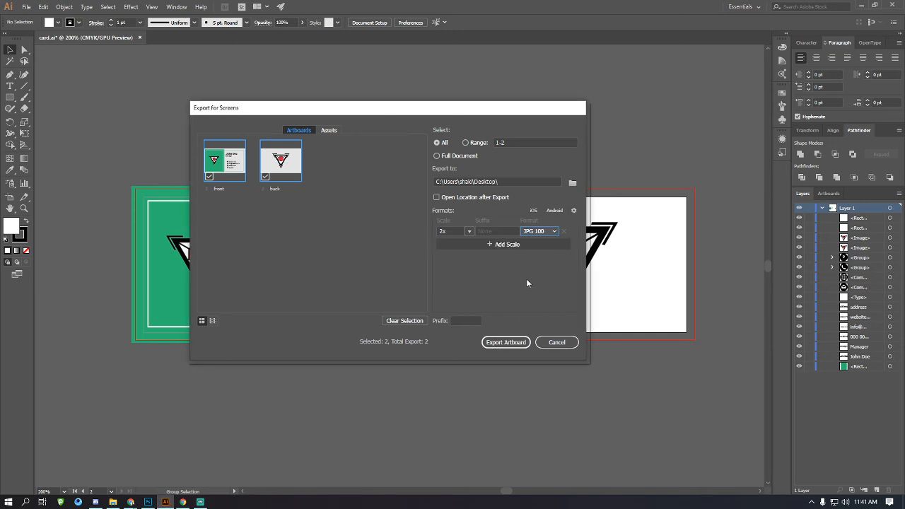
pyautogui.click(539, 232)
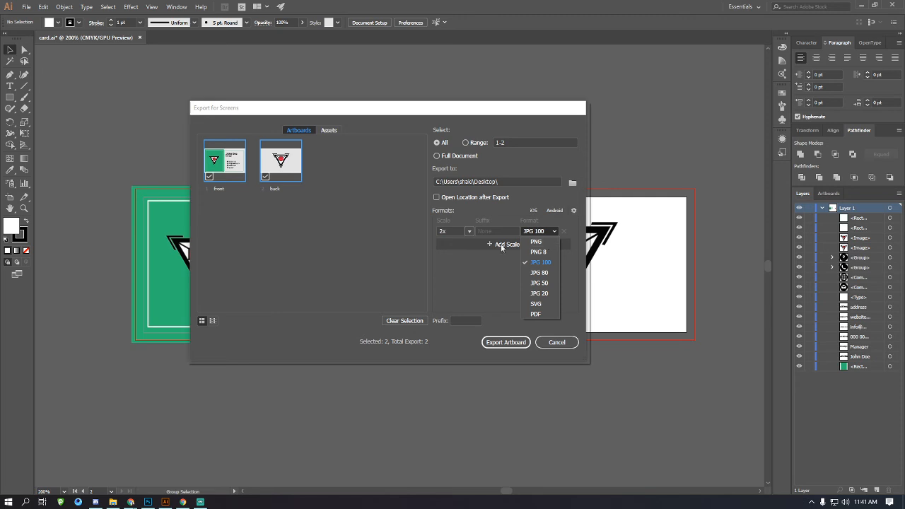
pyautogui.click(556, 342)
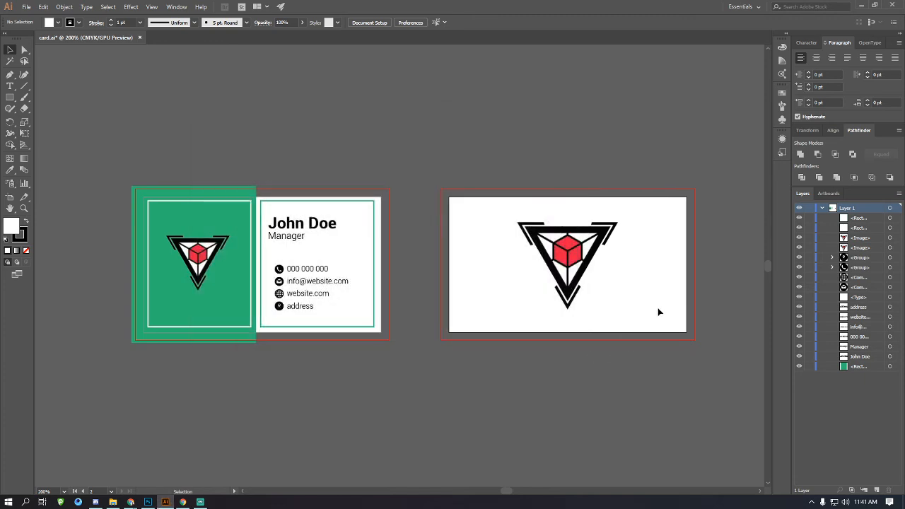
pyautogui.click(581, 265)
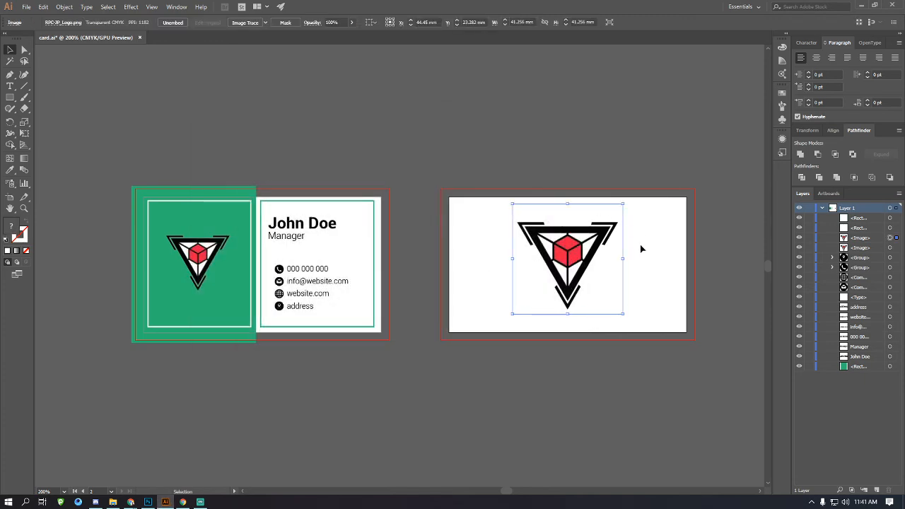
pyautogui.click(674, 333)
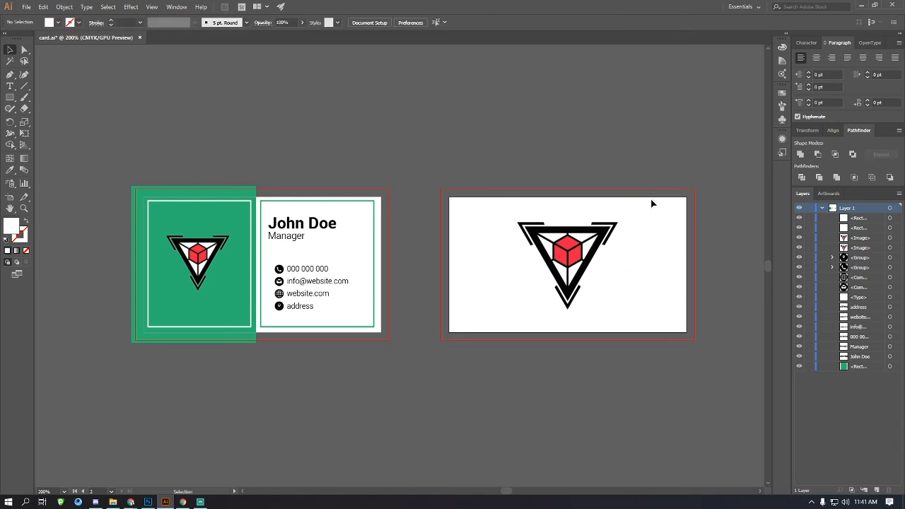
pyautogui.click(201, 198)
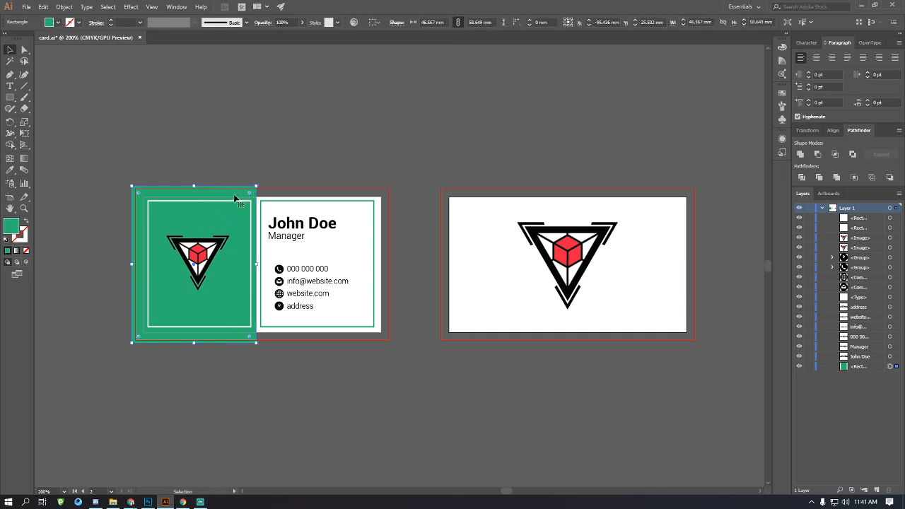
pyautogui.click(333, 154)
# Export the front and back artboards to the Desktop folder at 2x scale in PNG format.
pyautogui.hotkey('ctrl', 'alt', 'e')
pyautogui.click(545, 234)
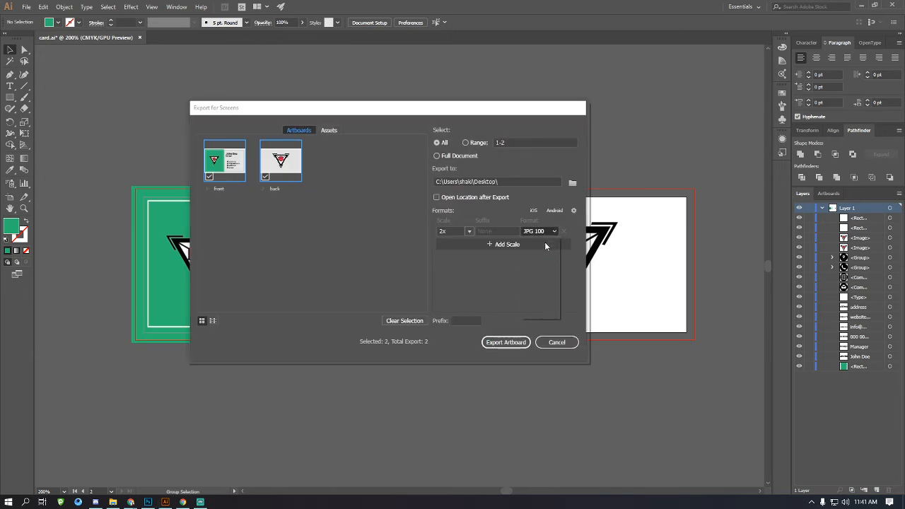
pyautogui.click(544, 242)
pyautogui.click(492, 346)
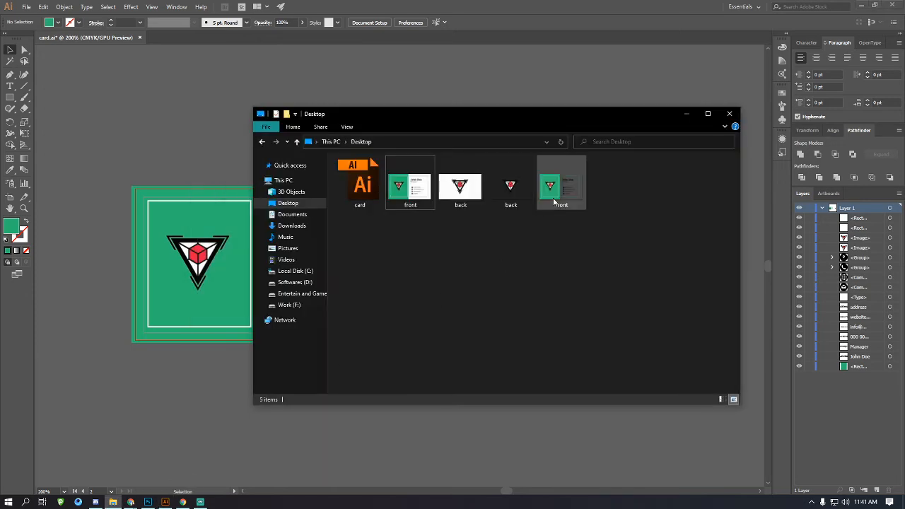
# View the exported front.png from the Desktop folder, inspect its transparent background up close, and close the viewer.
pyautogui.doubleClick(555, 202)
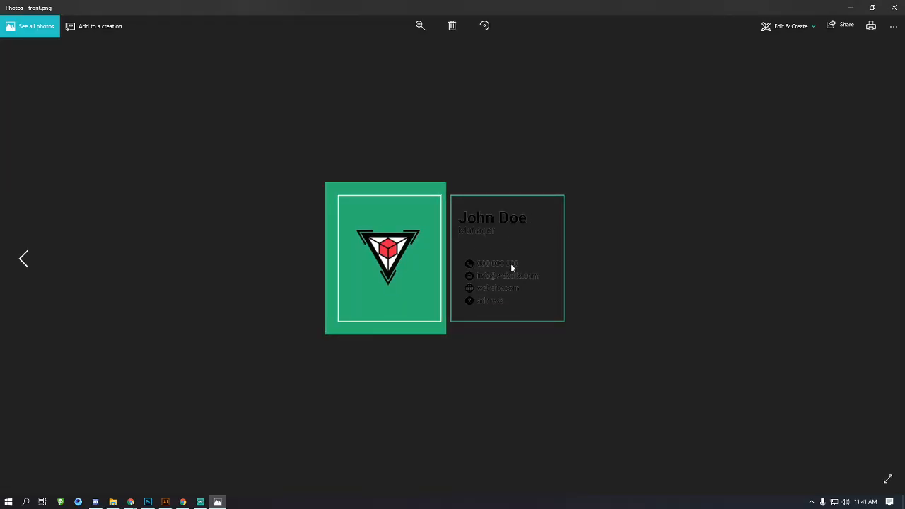
pyautogui.scroll(5, 496, 253)
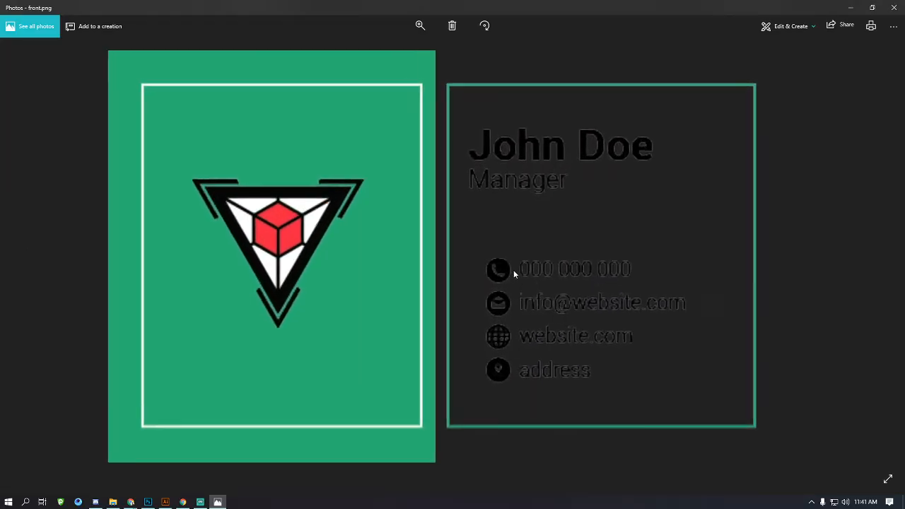
pyautogui.scroll(-5, 644, 293)
pyautogui.click(894, 7)
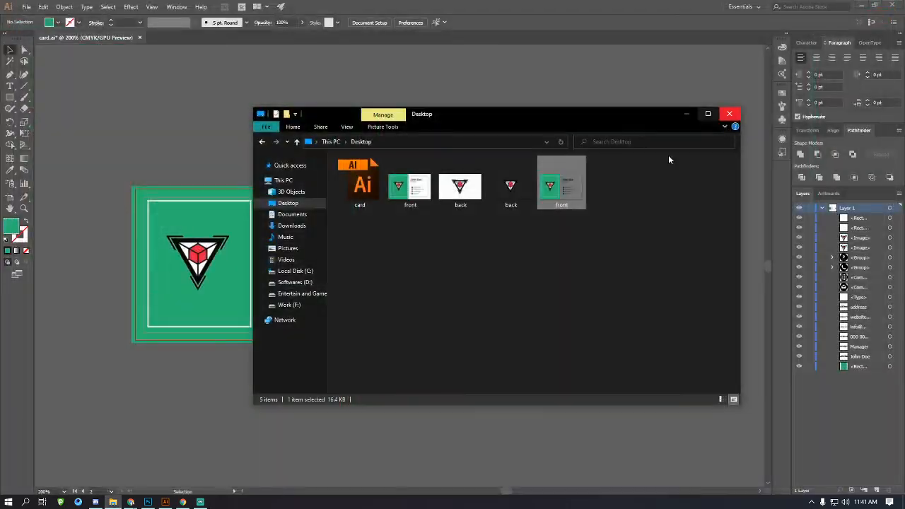
# View the exported back.png and then back.jpg to compare their backgrounds, closing the viewer after each image.
pyautogui.doubleClick(523, 189)
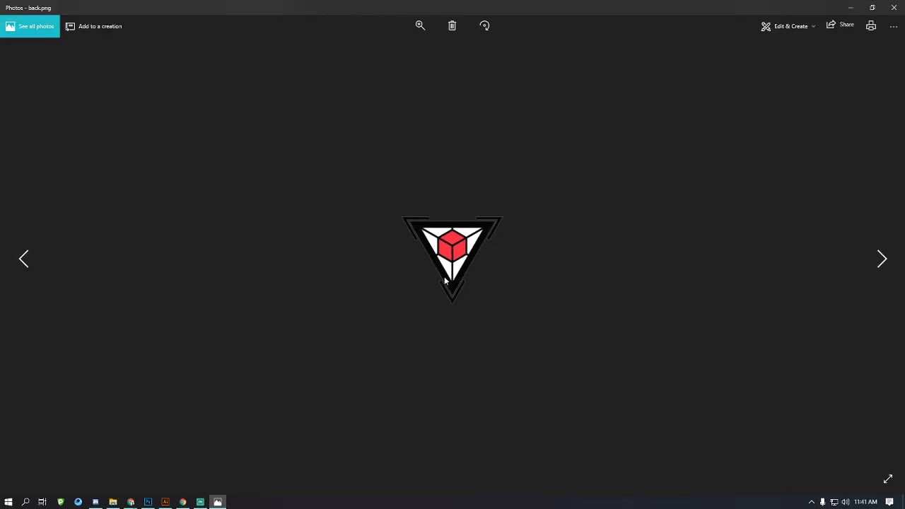
pyautogui.scroll(4, 446, 281)
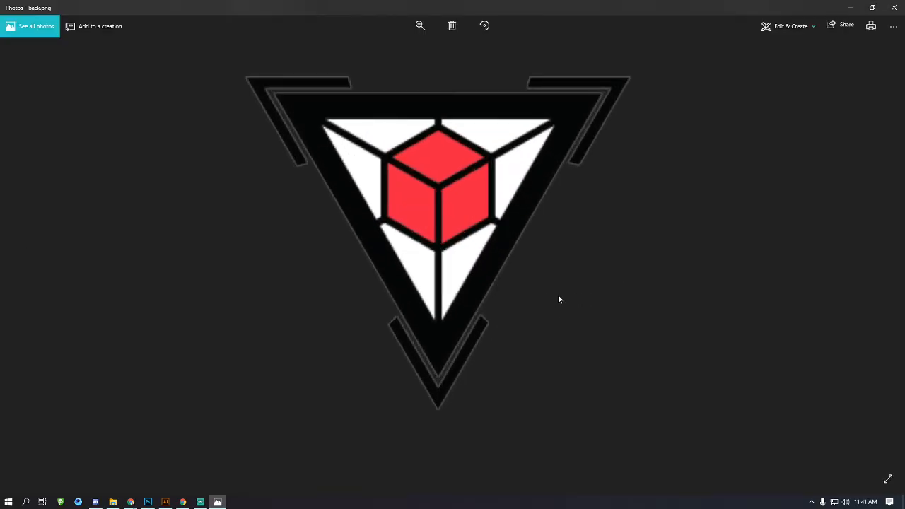
pyautogui.scroll(-4, 558, 299)
pyautogui.click(893, 7)
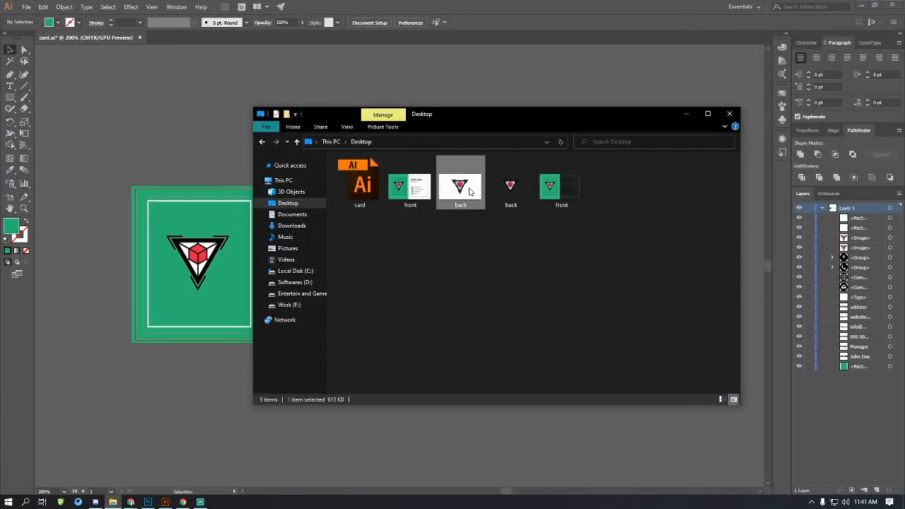
pyautogui.doubleClick(469, 191)
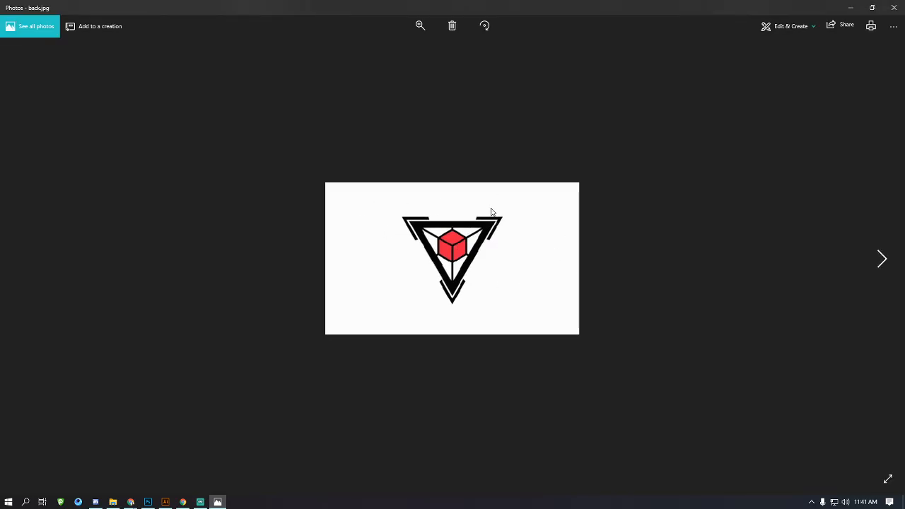
pyautogui.click(894, 7)
# Switch to Illustrator, draw a green rectangle about 101 by 64 mm covering the back artboard past its bleed, and send it to the back.
pyautogui.hotkey('alt', 'Tab')
pyautogui.hscroll(3, 542, 284)
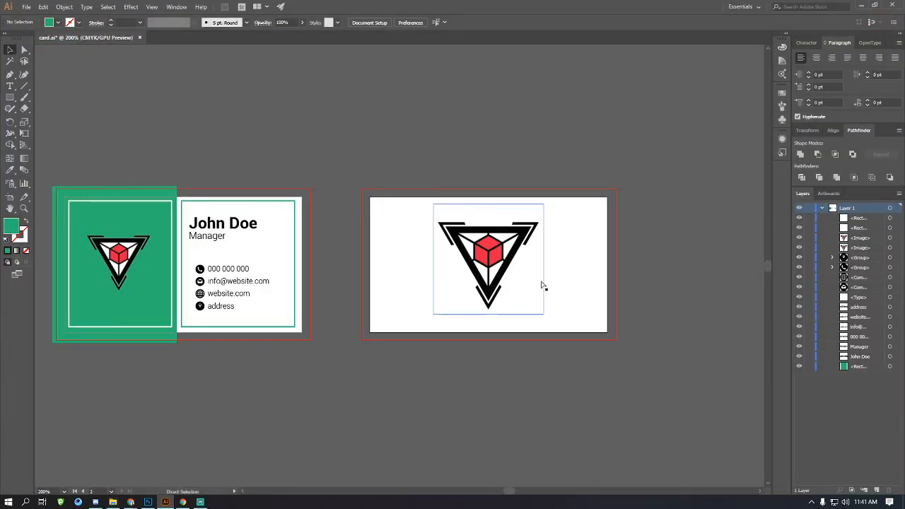
pyautogui.hscroll(2, 544, 287)
pyautogui.scroll(-1, 558, 289)
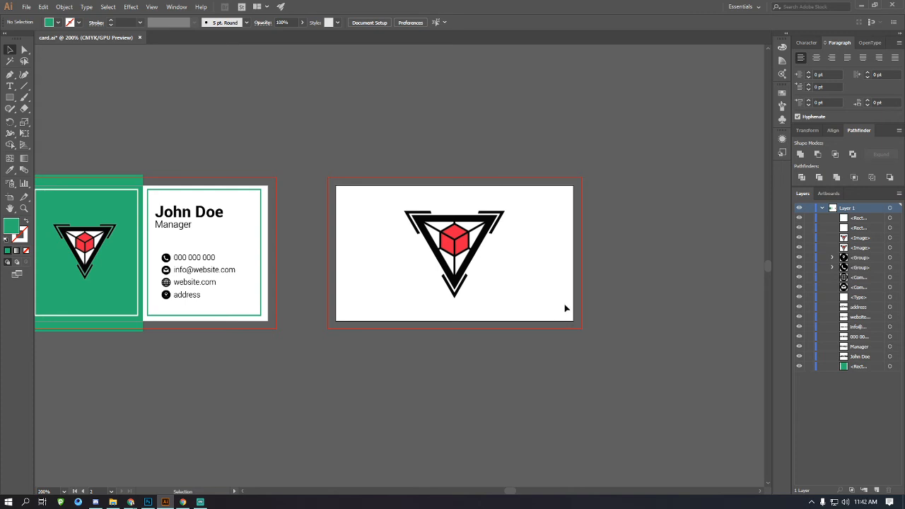
pyautogui.press('m')
pyautogui.moveTo(591, 335); pyautogui.dragTo(319, 166)
pyautogui.press('v')
pyautogui.rightClick(288, 139)
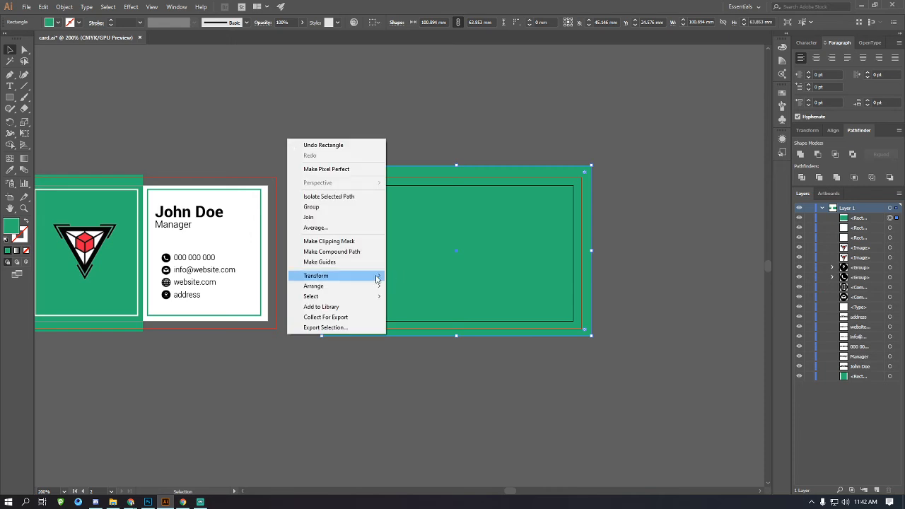
pyautogui.moveTo(354, 286)
pyautogui.click(453, 315)
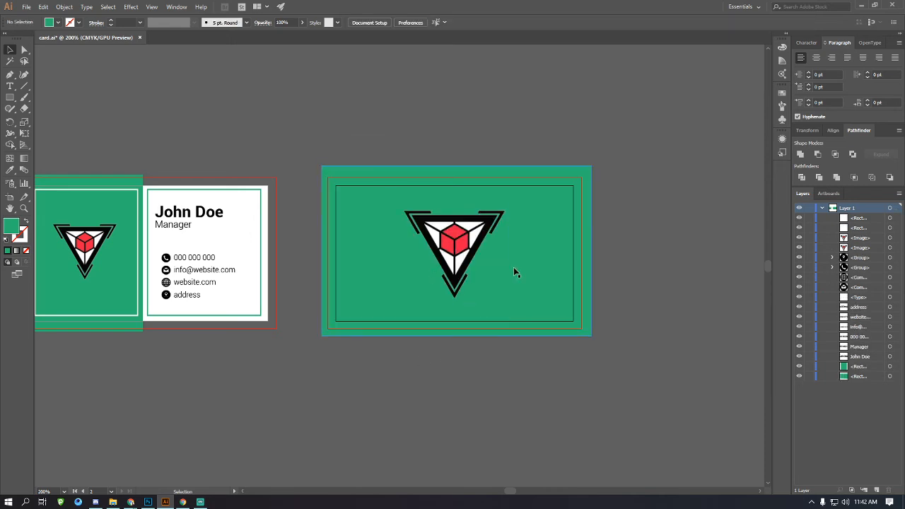
# Delete the green background rectangle from the back artboard.
pyautogui.click(515, 272)
pyautogui.press('Delete')
# Compare the fill and stroke of the white outline frame and the green background rectangle on the front card by selecting each in turn.
pyautogui.hscroll(-2, 461, 339)
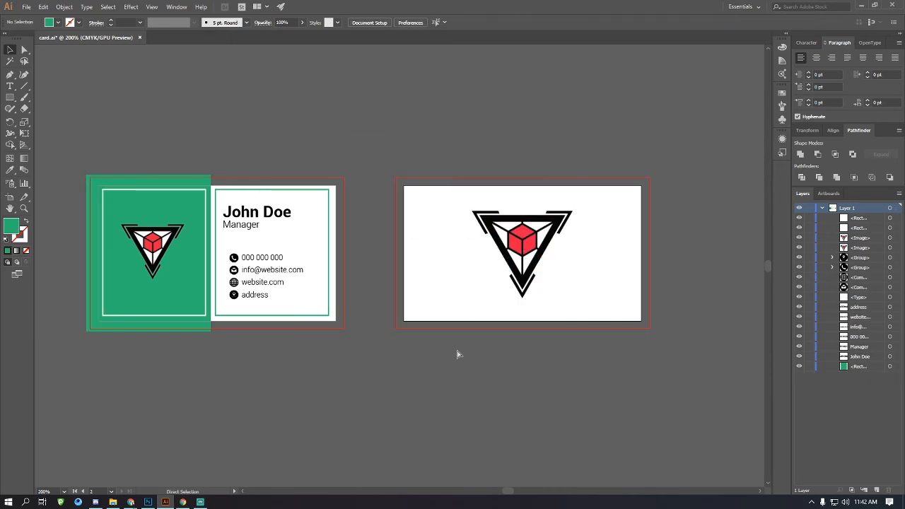
pyautogui.hscroll(-2, 458, 355)
pyautogui.scroll(1, 448, 361)
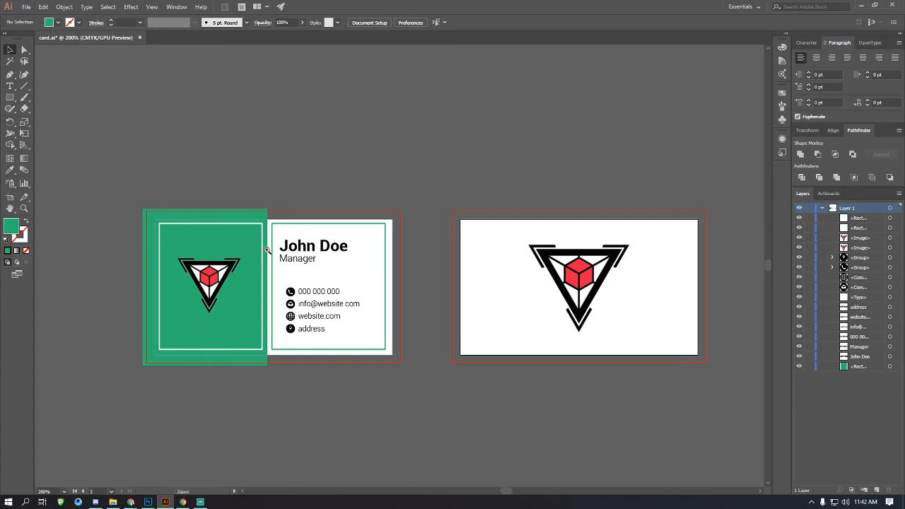
pyautogui.click(268, 250)
pyautogui.click(332, 249)
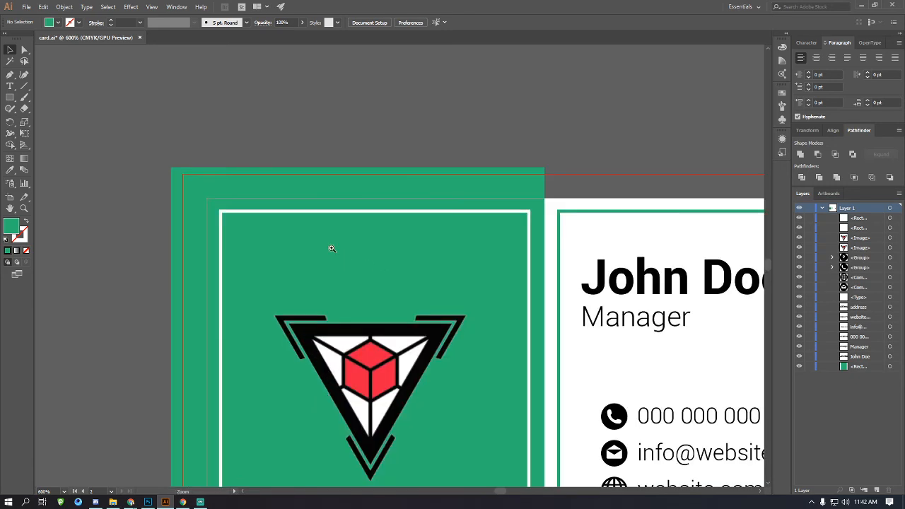
pyautogui.click(352, 211)
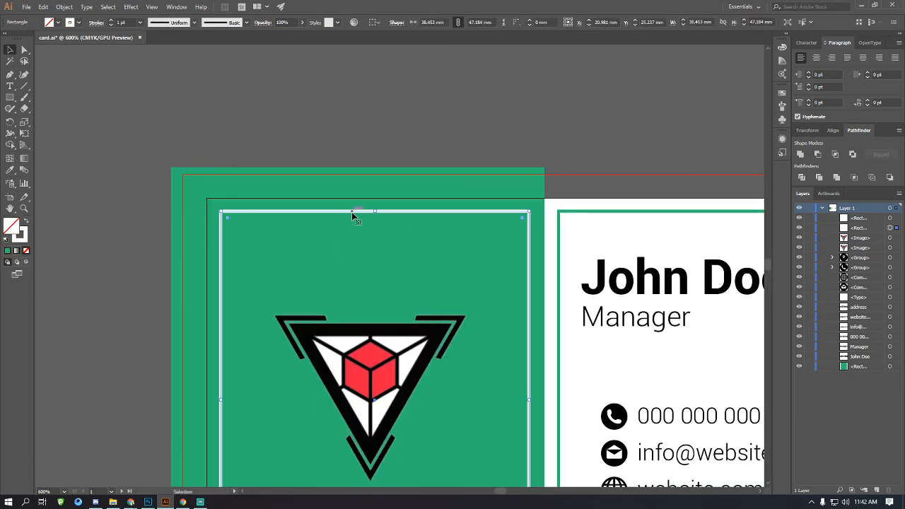
pyautogui.click(272, 186)
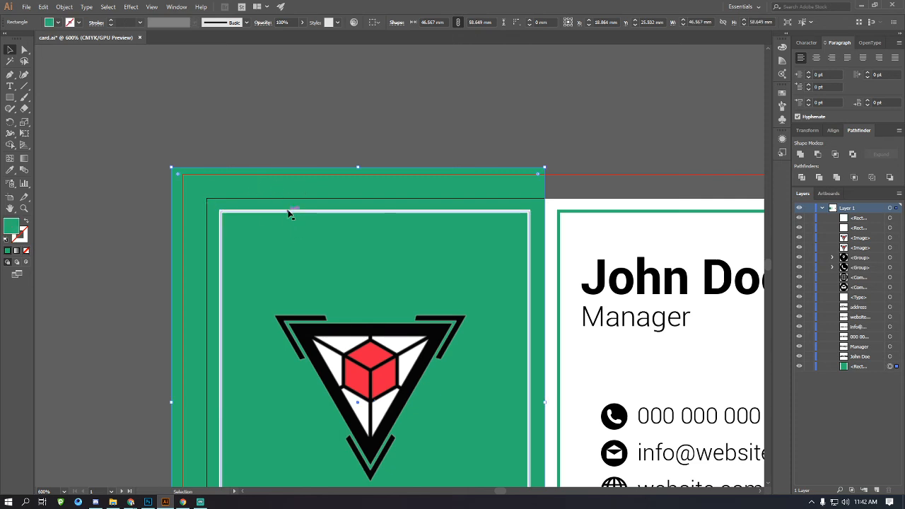
pyautogui.click(361, 123)
pyautogui.click(300, 212)
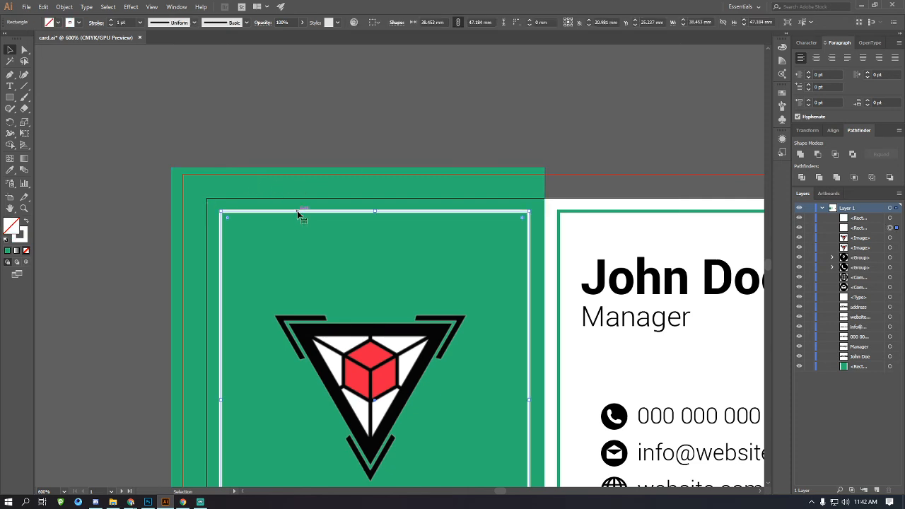
pyautogui.click(308, 185)
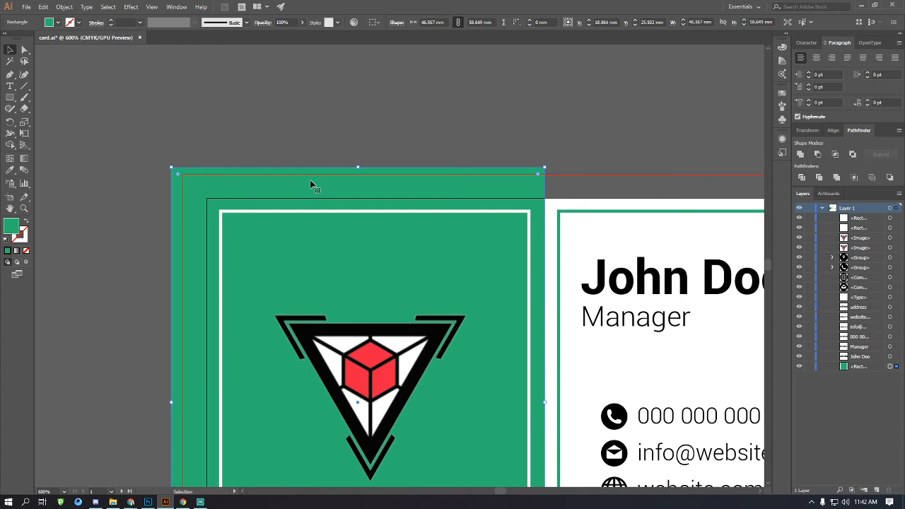
pyautogui.click(281, 212)
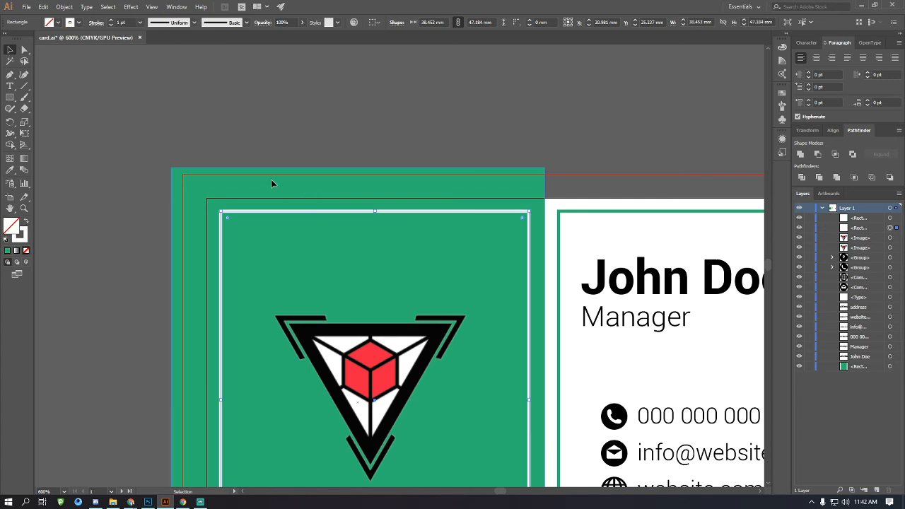
pyautogui.click(273, 184)
pyautogui.click(279, 212)
pyautogui.click(281, 187)
pyautogui.click(300, 211)
pyautogui.click(301, 198)
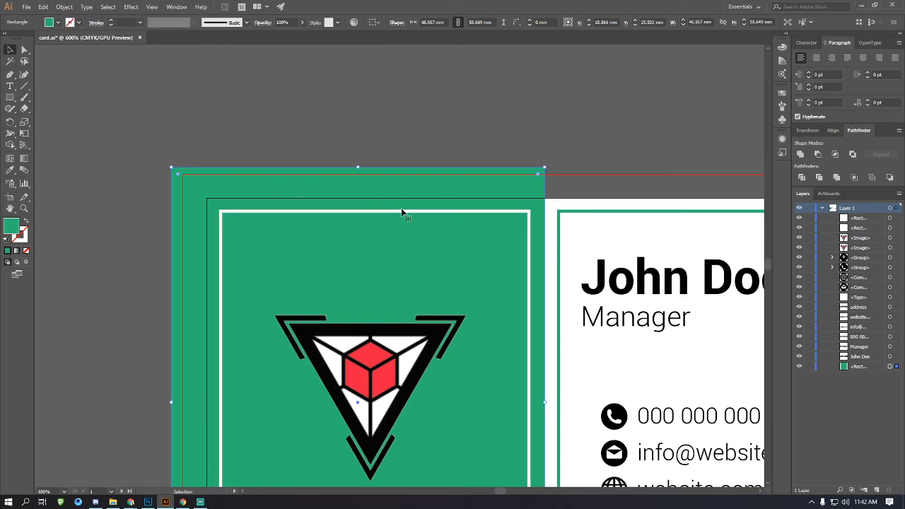
pyautogui.click(451, 106)
# Draw a rectangle about 19 by 10.8 mm above the front artboard, using the white frame's stroke and no fill.
pyautogui.scroll(-1, 460, 109)
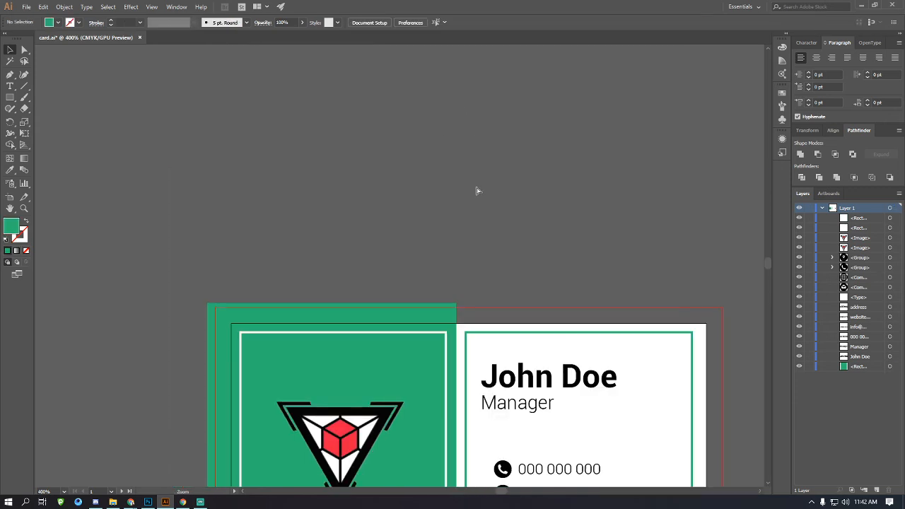
pyautogui.click(321, 333)
pyautogui.press('m')
pyautogui.moveTo(395, 153); pyautogui.dragTo(498, 212)
pyautogui.click(9, 50)
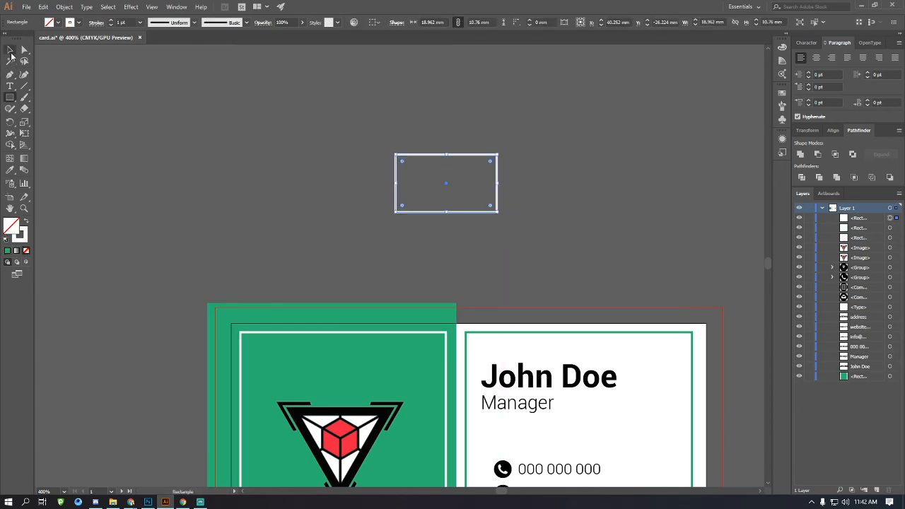
# Draw a green-filled, strokeless rectangle about 30 by 17 mm over the white outlined rectangle above the front artboard.
pyautogui.click(353, 210)
pyautogui.click(347, 315)
pyautogui.click(342, 237)
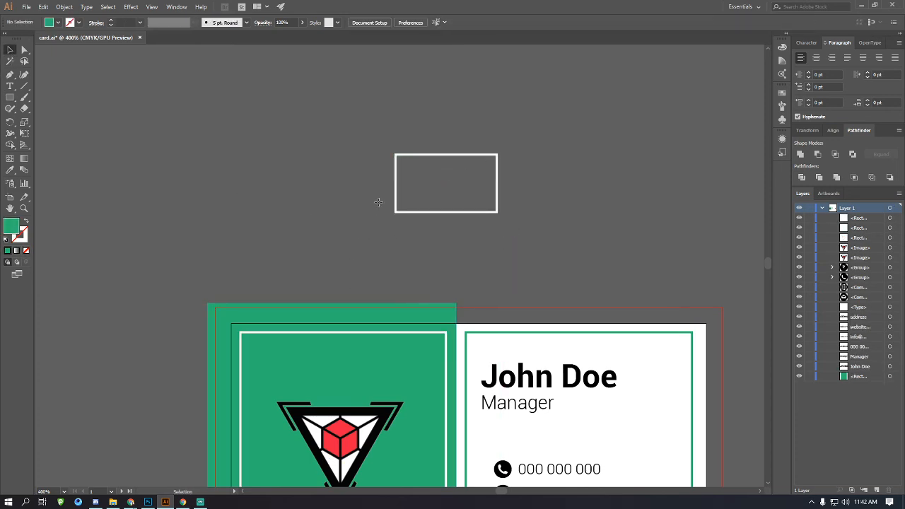
pyautogui.press('m')
pyautogui.moveTo(376, 139); pyautogui.dragTo(537, 232)
pyautogui.press('v')
pyautogui.click(237, 198)
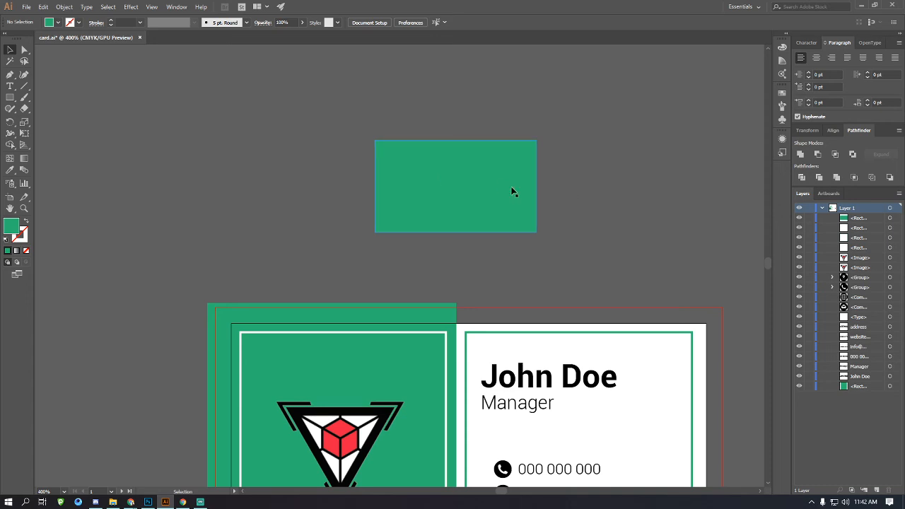
pyautogui.click(439, 178)
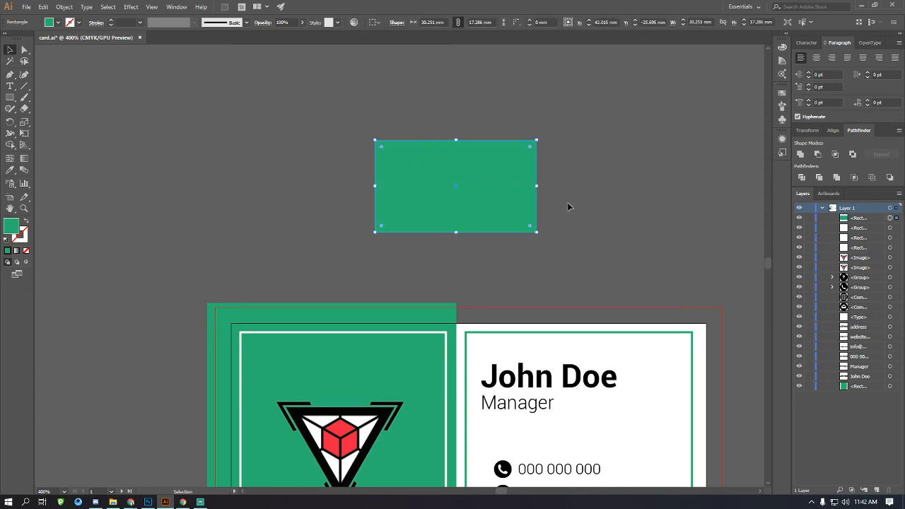
pyautogui.click(279, 197)
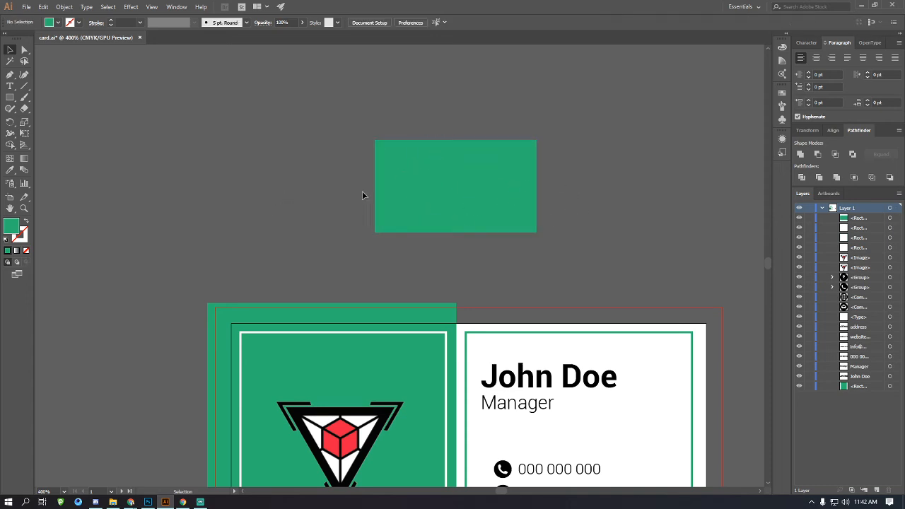
# Examine the stacking-order options available for the small green rectangle without applying any.
pyautogui.click(416, 175)
pyautogui.rightClick(416, 174)
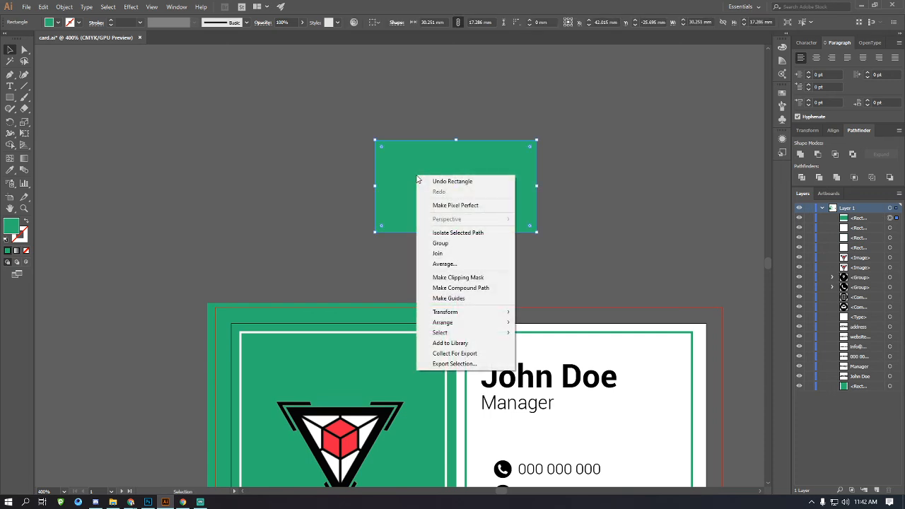
pyautogui.moveTo(451, 325)
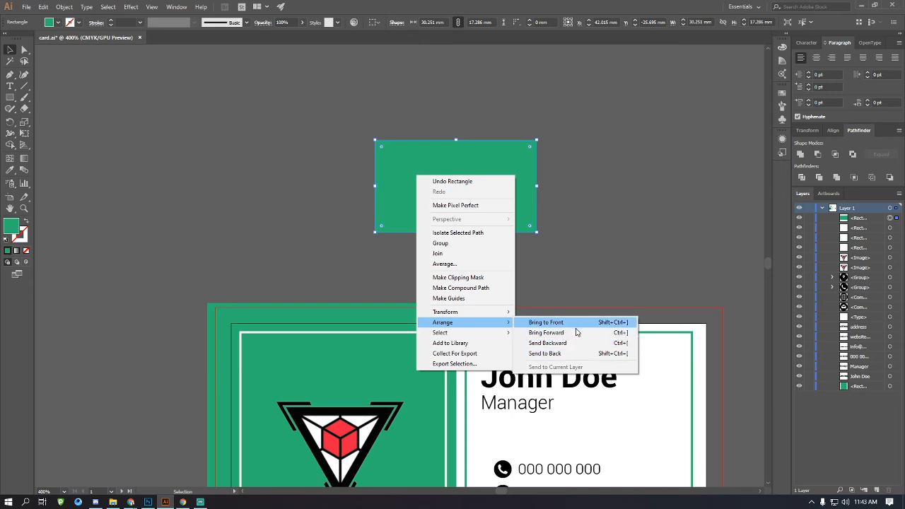
pyautogui.click(592, 188)
# Duplicate the small green rectangle into an overlapping row of four and fill the three copies pink, red and teal.
pyautogui.click(495, 196)
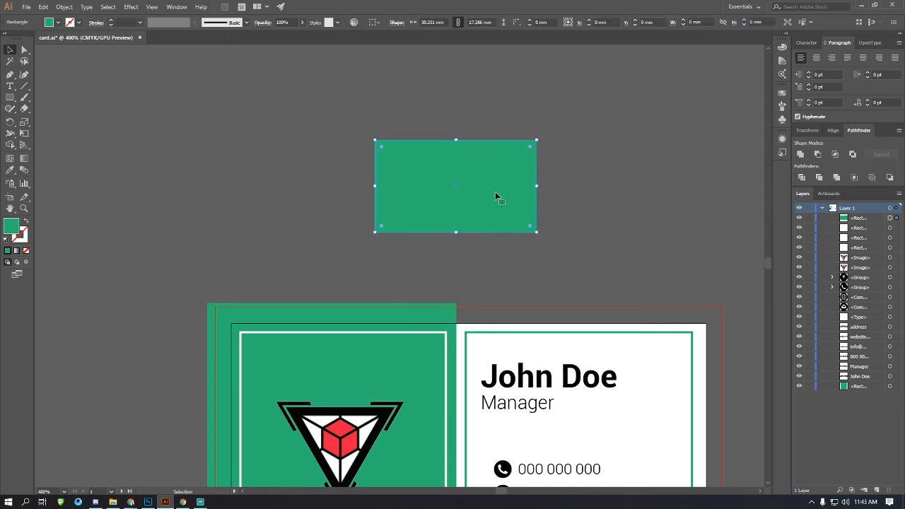
pyautogui.moveTo(495, 196); pyautogui.dragTo(121, 158)
pyautogui.click(58, 22)
pyautogui.click(53, 44)
pyautogui.click(58, 22)
pyautogui.click(70, 41)
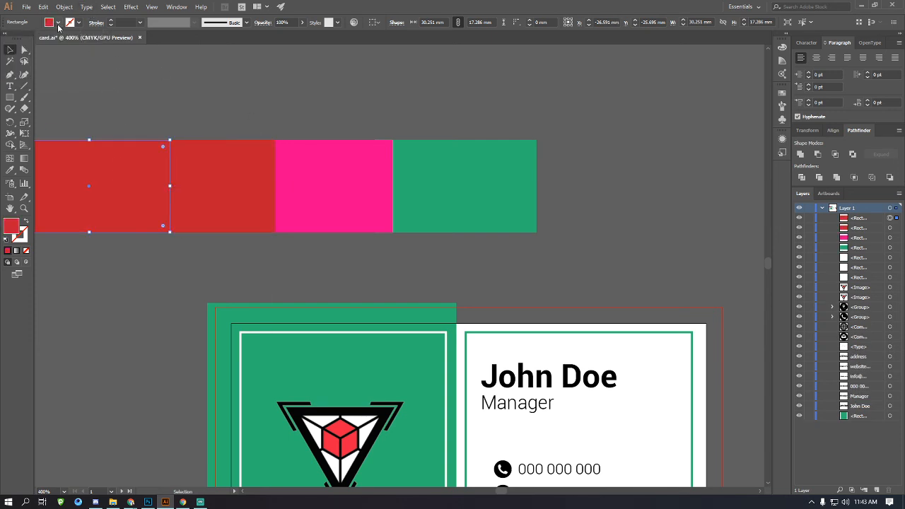
pyautogui.click(58, 22)
pyautogui.click(63, 49)
pyautogui.click(228, 81)
pyautogui.hscroll(-2, 228, 83)
pyautogui.click(293, 85)
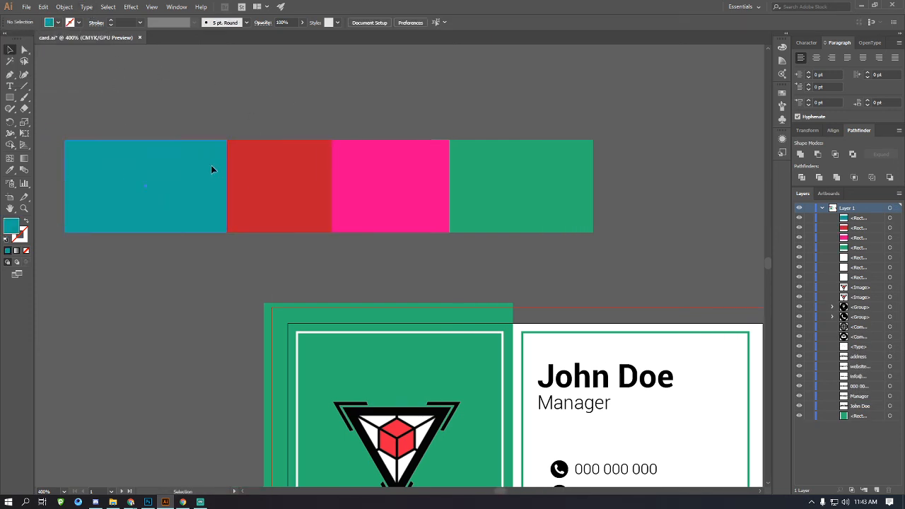
# Stagger the pink, red and teal rectangles progressively higher so they form overlapping steps beside the green one.
pyautogui.click(211, 170)
pyautogui.click(297, 201)
pyautogui.click(392, 186)
pyautogui.click(525, 182)
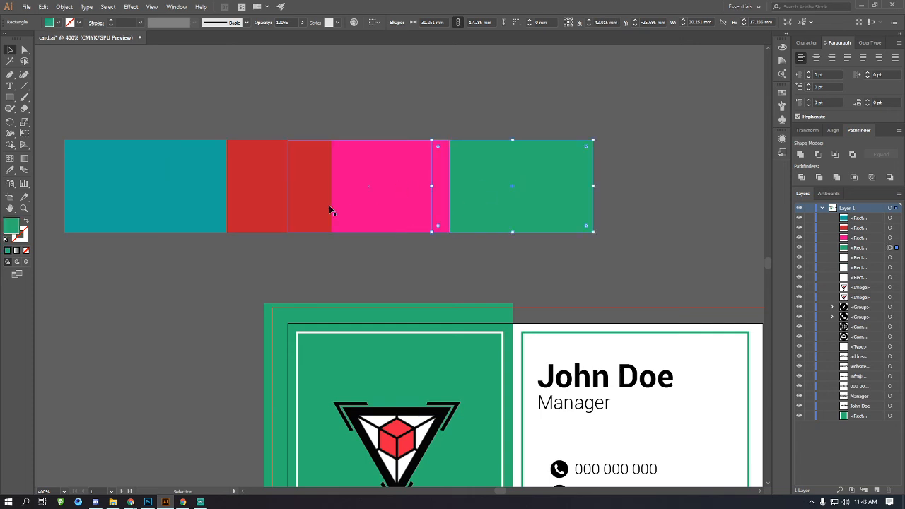
pyautogui.moveTo(377, 180); pyautogui.dragTo(374, 160)
pyautogui.moveTo(262, 176); pyautogui.dragTo(263, 116)
pyautogui.moveTo(170, 172); pyautogui.dragTo(165, 89)
pyautogui.hotkey('ctrl', 'z')
pyautogui.moveTo(151, 187); pyautogui.dragTo(142, 101)
pyautogui.click(144, 232)
pyautogui.hscroll(-2, 463, 277)
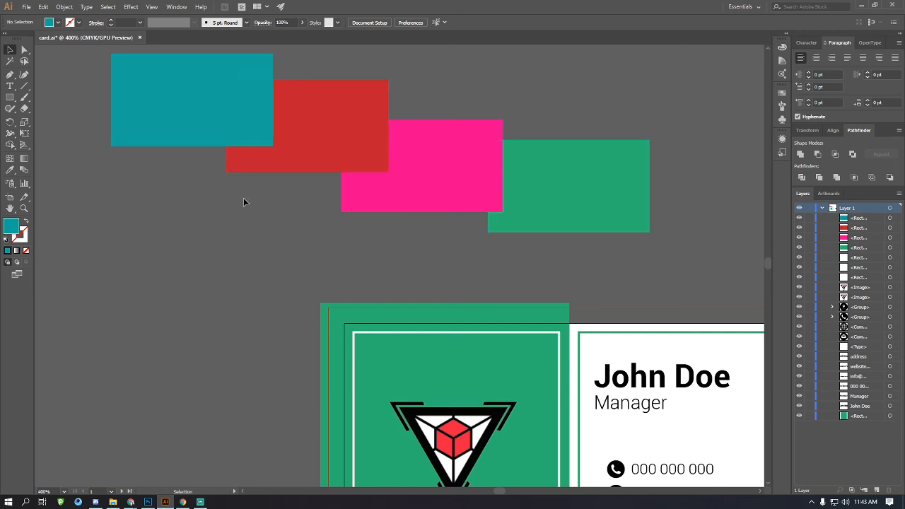
# Enlarge the green rectangle to about 83 by 41 mm so it extends behind the pink, red and teal ones.
pyautogui.click(540, 180)
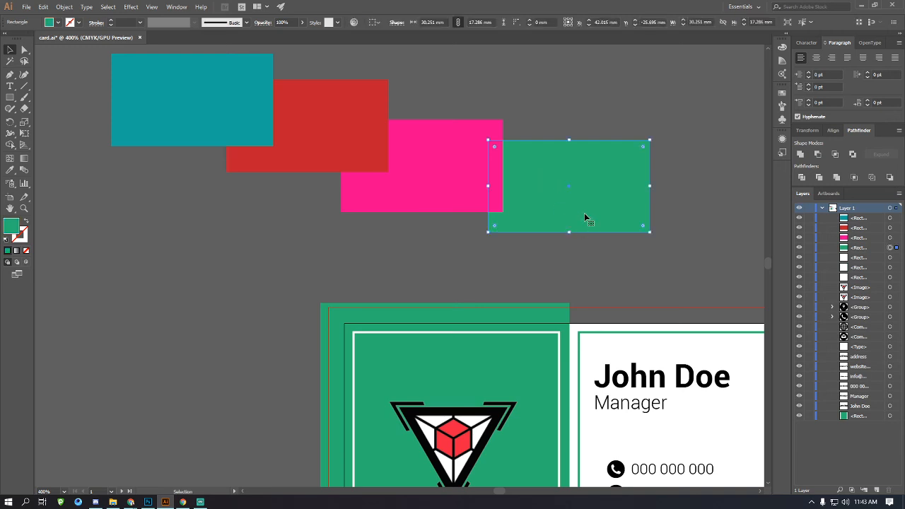
pyautogui.scroll(2, 485, 197)
pyautogui.moveTo(485, 197); pyautogui.dragTo(204, 70)
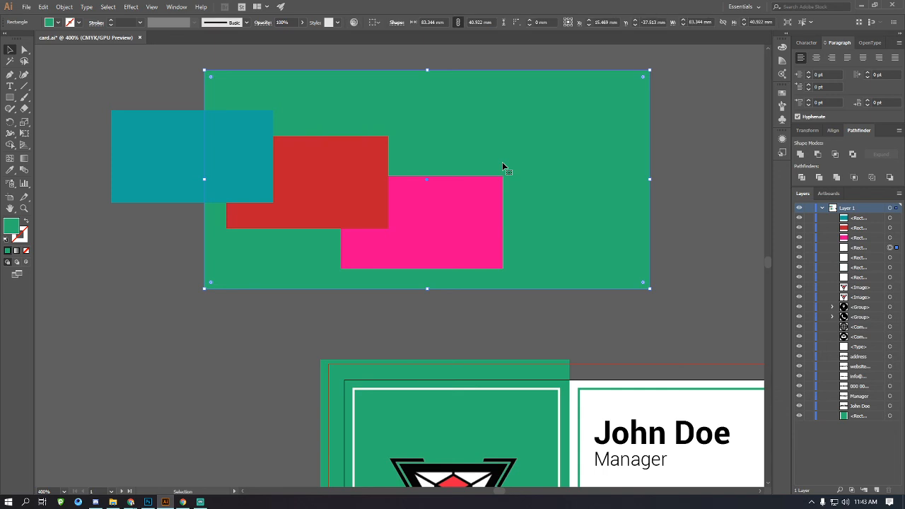
pyautogui.click(462, 209)
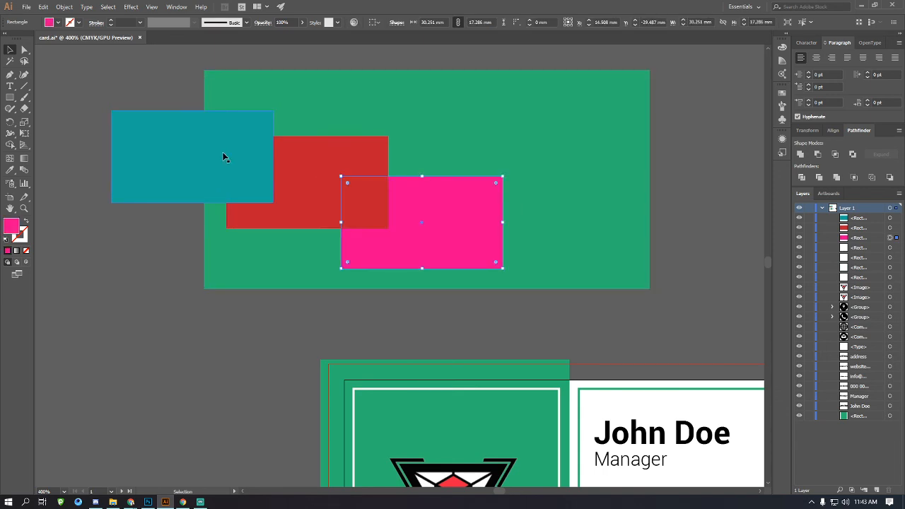
pyautogui.click(167, 219)
# Bring the enlarged green rectangle forward one level, above the pink rectangle.
pyautogui.rightClick(429, 128)
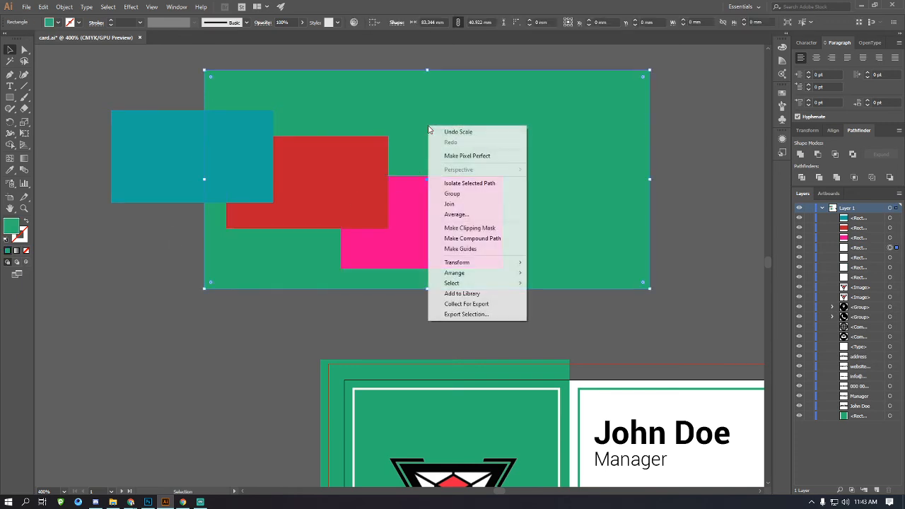
pyautogui.moveTo(513, 276)
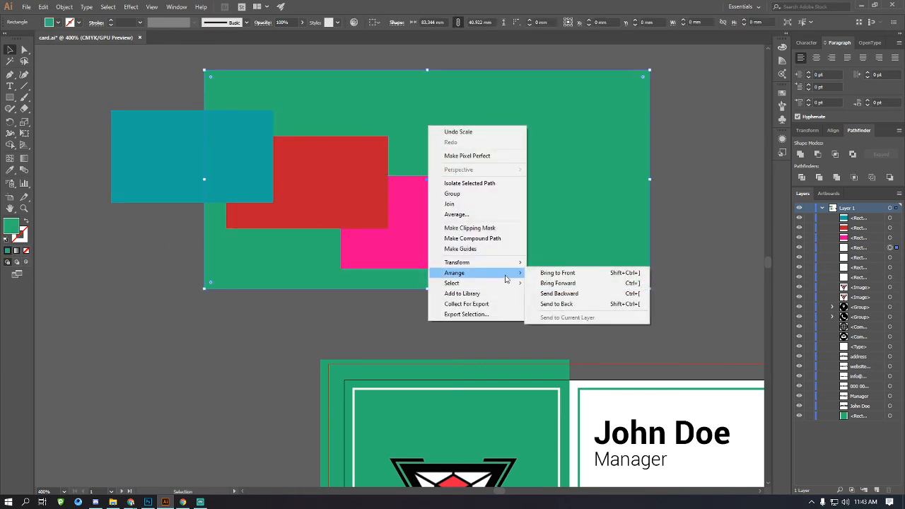
pyautogui.click(559, 283)
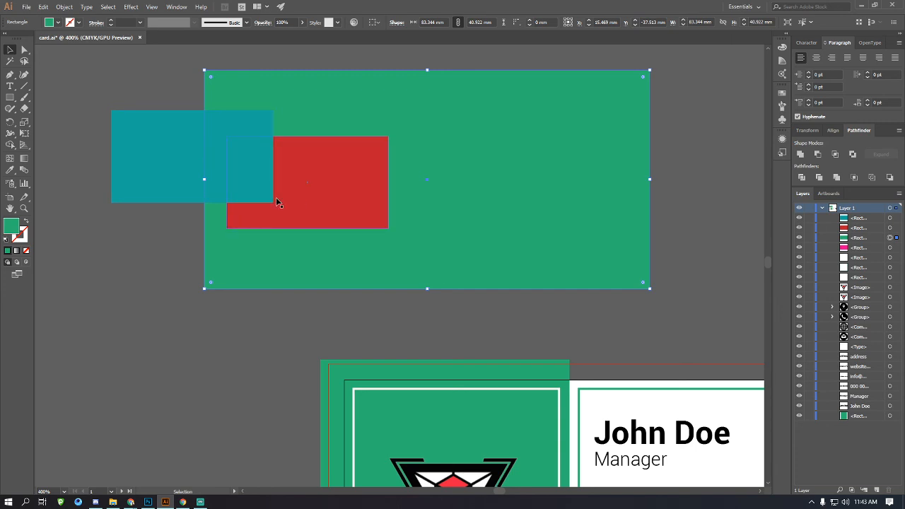
# Send the enlarged green rectangle backward one level, behind the pink rectangle.
pyautogui.rightClick(399, 162)
pyautogui.moveTo(452, 309)
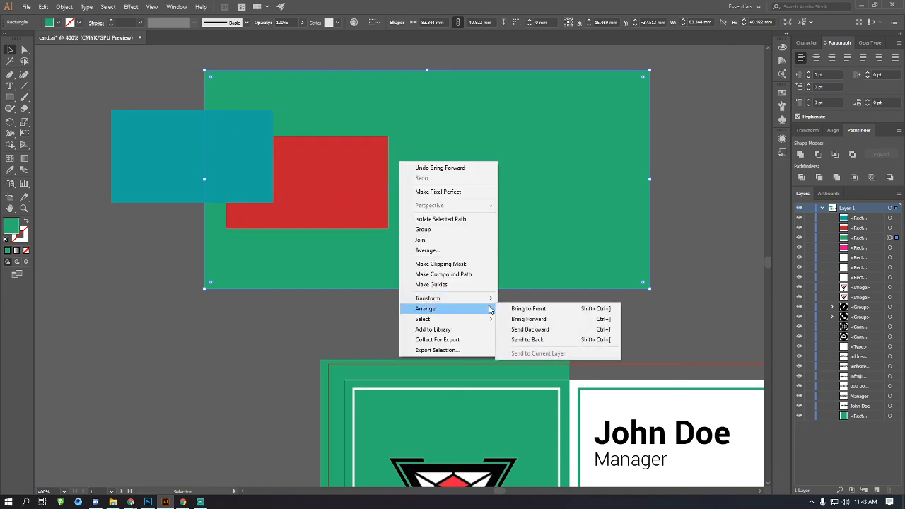
pyautogui.click(531, 330)
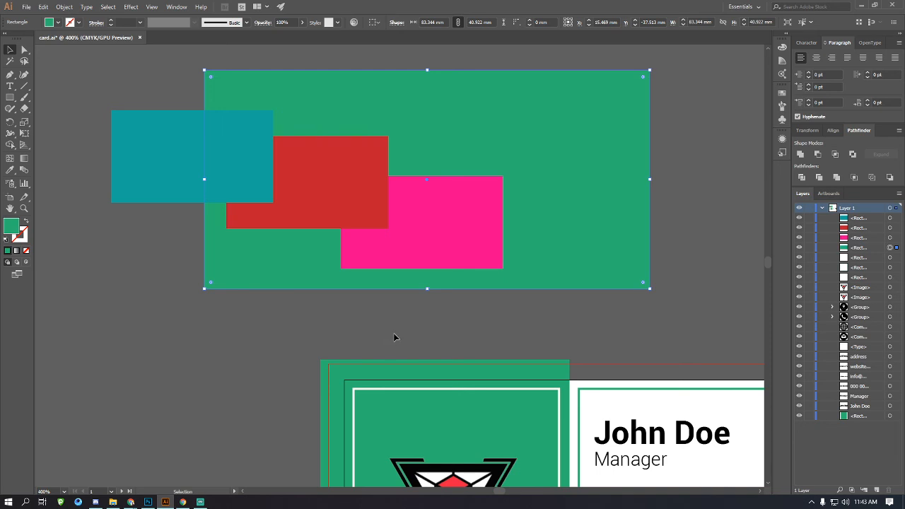
pyautogui.click(395, 338)
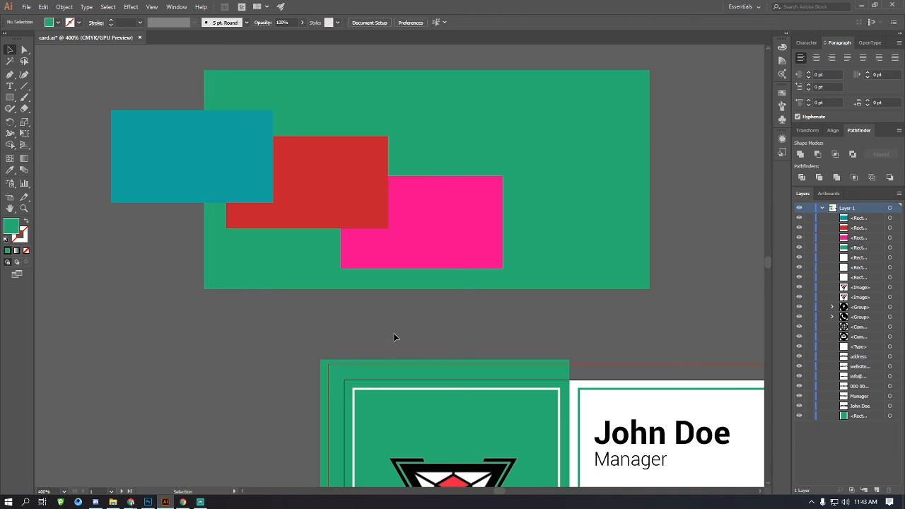
# Bring the enlarged green rectangle to the front of all objects.
pyautogui.click(545, 198)
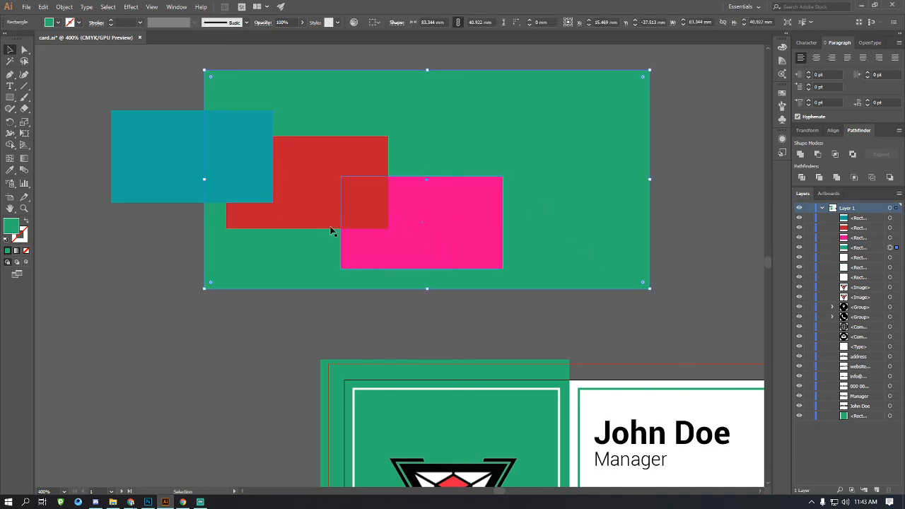
pyautogui.rightClick(437, 144)
pyautogui.moveTo(520, 287)
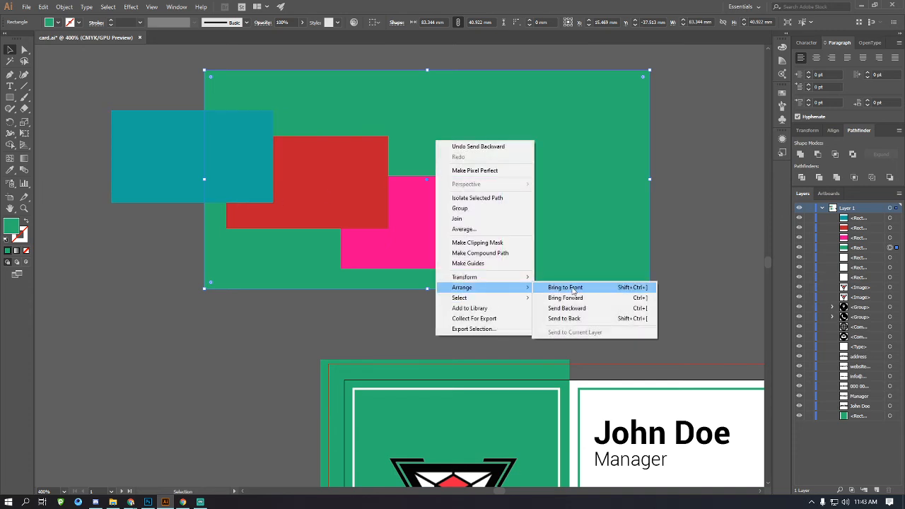
pyautogui.click(565, 288)
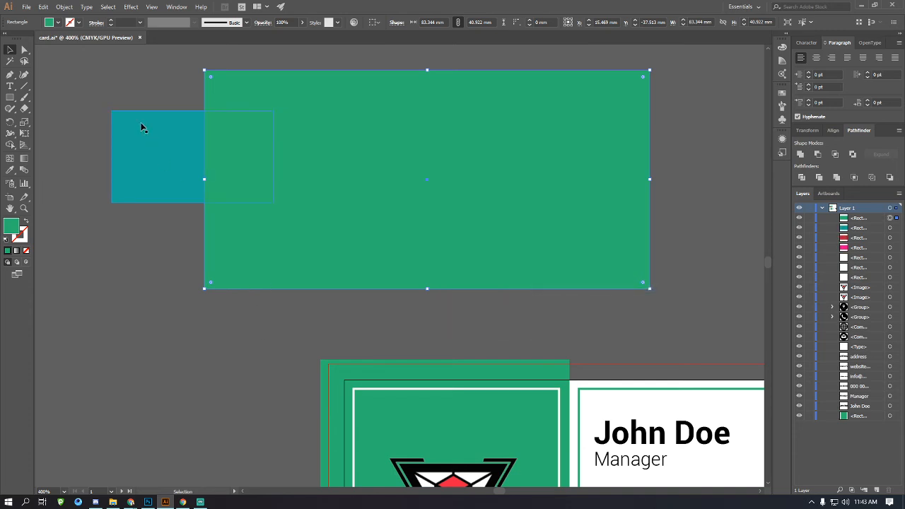
# Send the enlarged green rectangle to the back of all objects and deselect it.
pyautogui.rightClick(409, 180)
pyautogui.moveTo(432, 323)
pyautogui.click(538, 359)
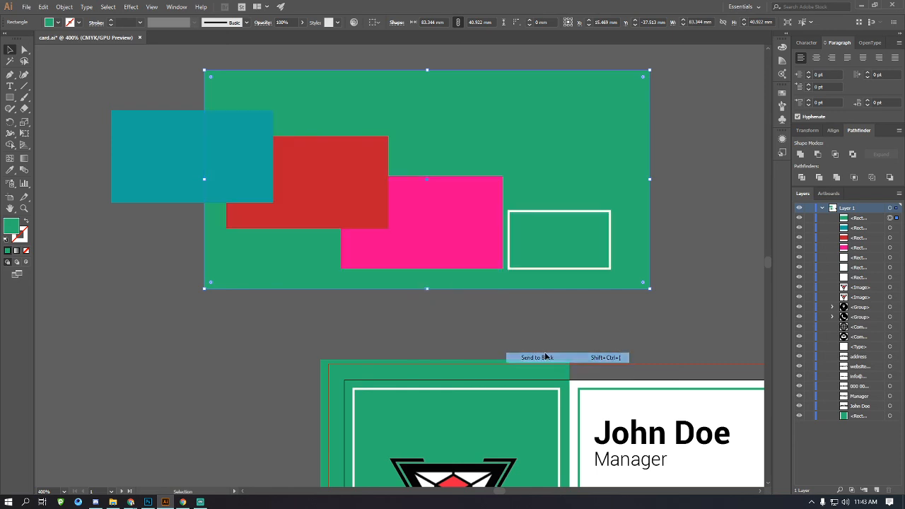
pyautogui.click(464, 317)
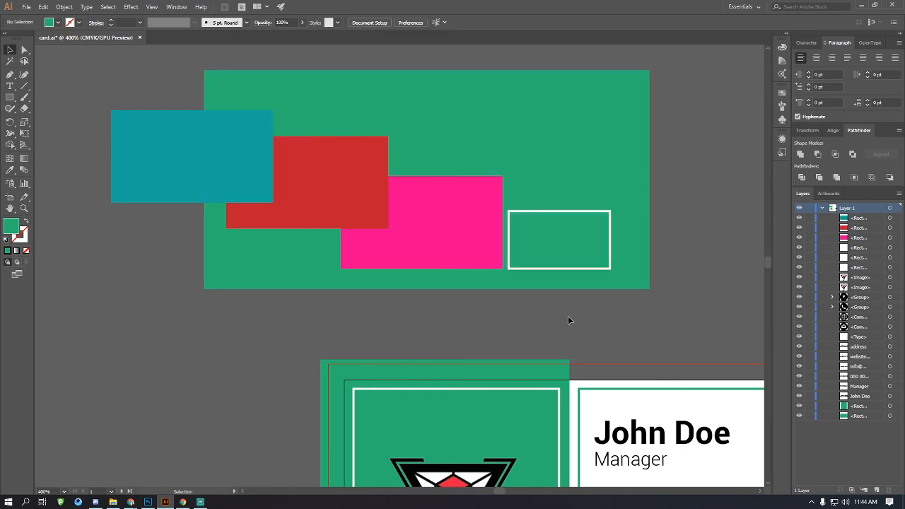
# Fill the enlarged green rectangle with black and stretch it to about 220 by 81 mm behind both business card artboards.
pyautogui.hotkey('ctrl', '-')
pyautogui.scroll(-3, 494, 177)
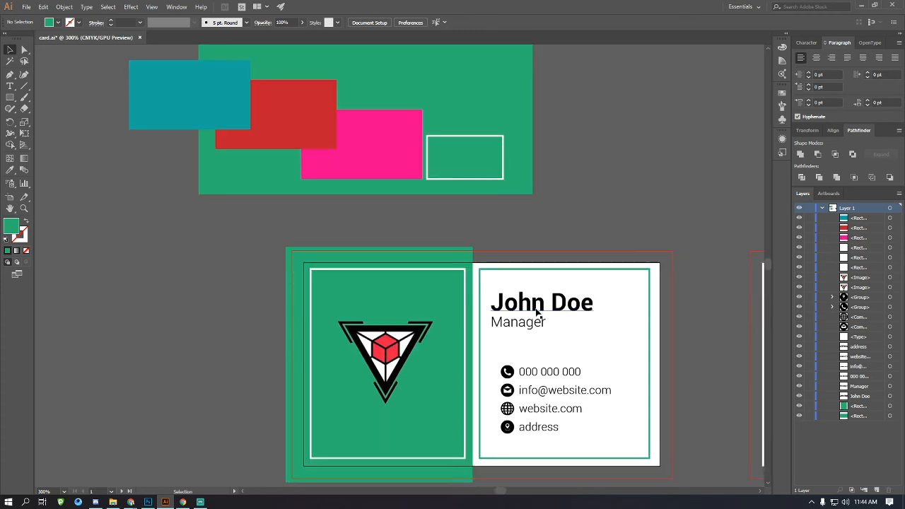
pyautogui.hotkey('ctrl', '-')
pyautogui.hscroll(2, 493, 386)
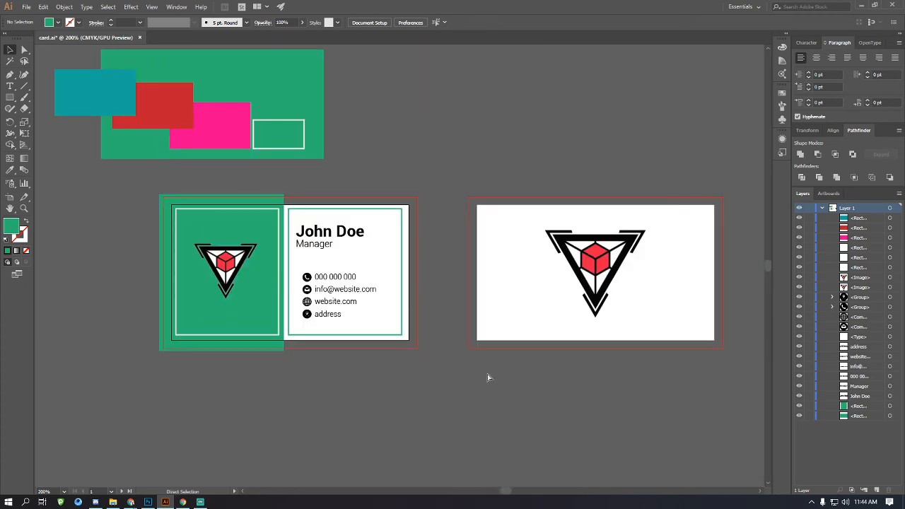
pyautogui.click(303, 90)
pyautogui.click(49, 22)
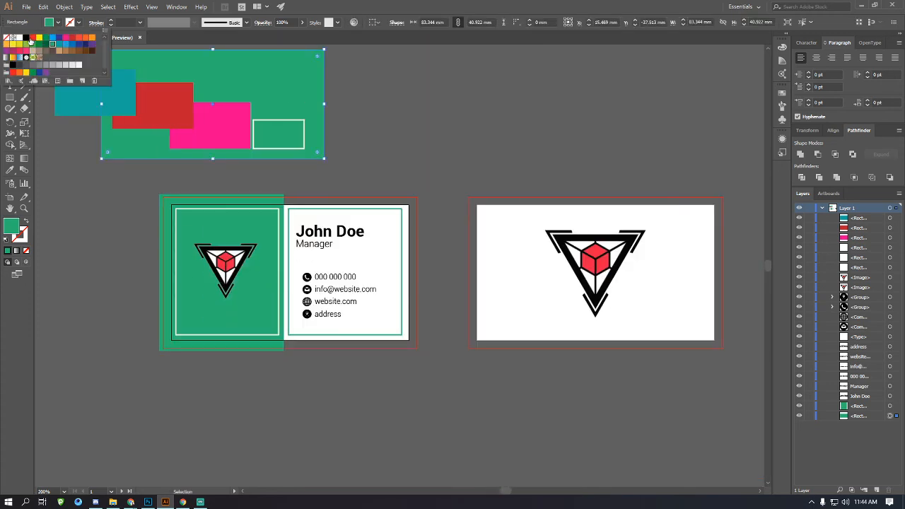
pyautogui.click(25, 37)
pyautogui.press('Escape')
pyautogui.moveTo(321, 157); pyautogui.dragTo(738, 374)
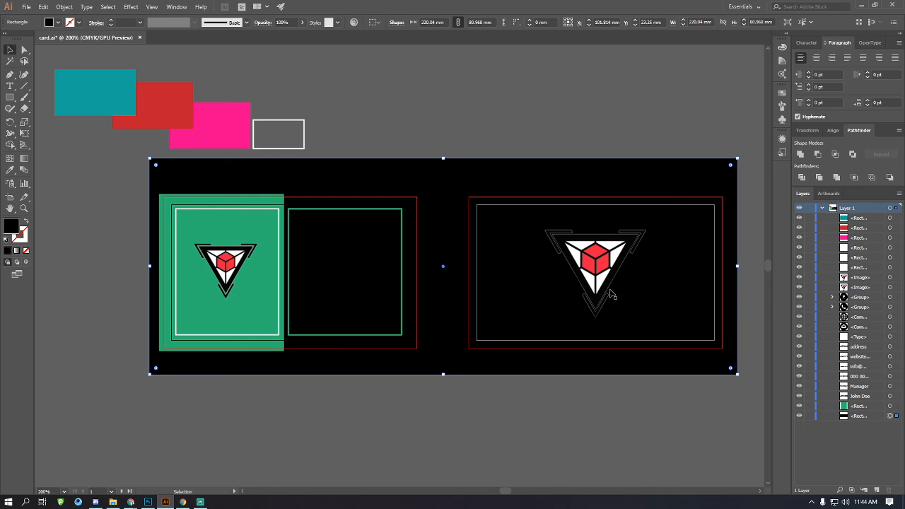
# Undo the placement and stretching of the black rectangle behind the two cards.
pyautogui.press('a')
pyautogui.hotkey('ctrl', 'z')
pyautogui.hotkey('ctrl', 'z')
pyautogui.press('v')
pyautogui.hscroll(-2, 339, 87)
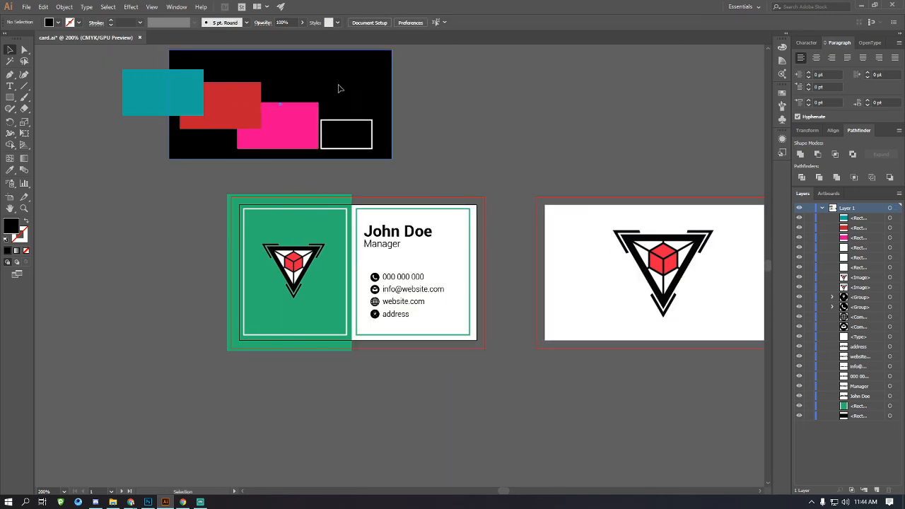
# Bring the black rectangle to the front and stretch it over the cards to about 188 by 78 mm.
pyautogui.rightClick(340, 87)
pyautogui.moveTo(429, 236)
pyautogui.click(468, 232)
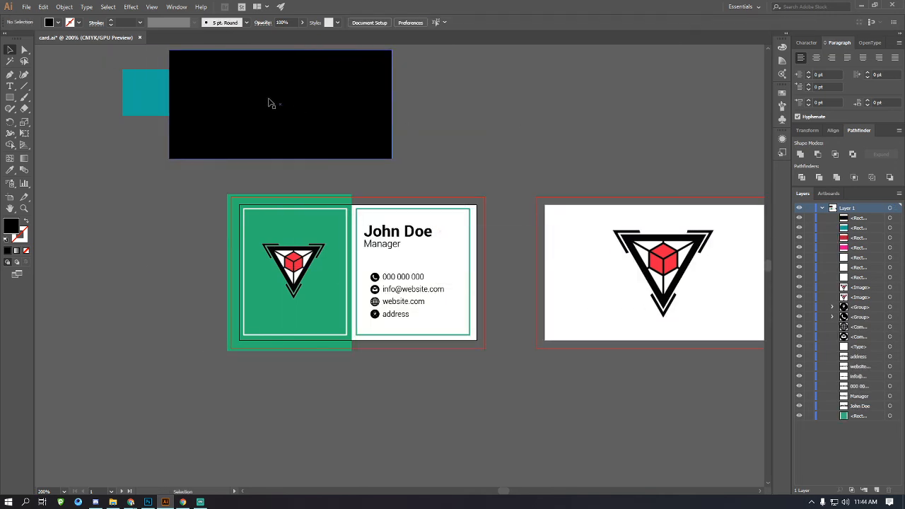
pyautogui.moveTo(269, 101); pyautogui.dragTo(344, 222)
pyautogui.moveTo(460, 261); pyautogui.dragTo(740, 358)
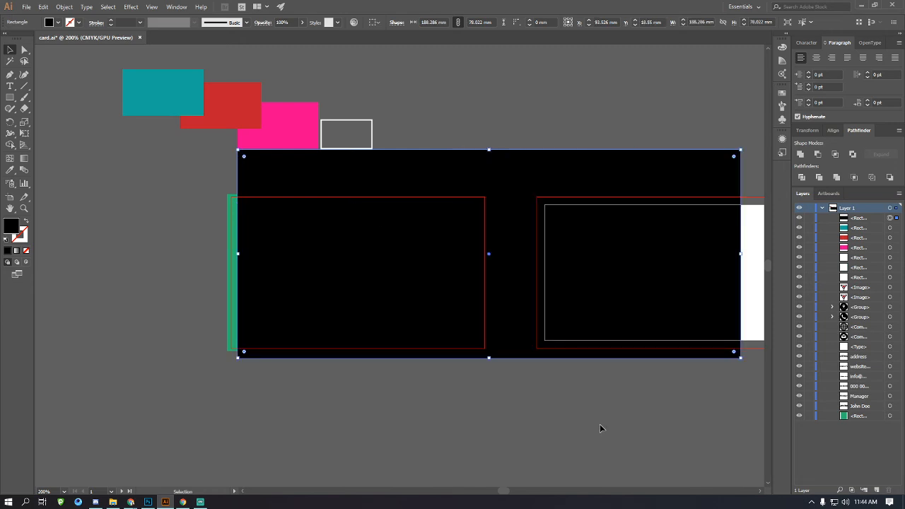
# Undo the move and enlargement of the black rectangle over the cards.
pyautogui.hotkey('ctrl', 'z')
pyautogui.hotkey('ctrl', 'z')
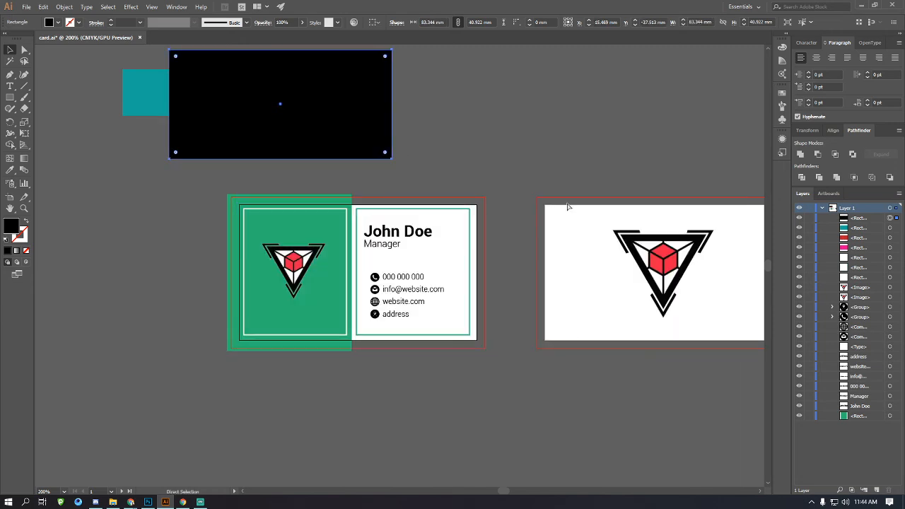
pyautogui.hotkey('ctrl', 'z')
# Delete all the demonstration rectangles above the front artboard, including the white outlined one.
pyautogui.moveTo(393, 143); pyautogui.dragTo(160, 83)
pyautogui.press('Delete')
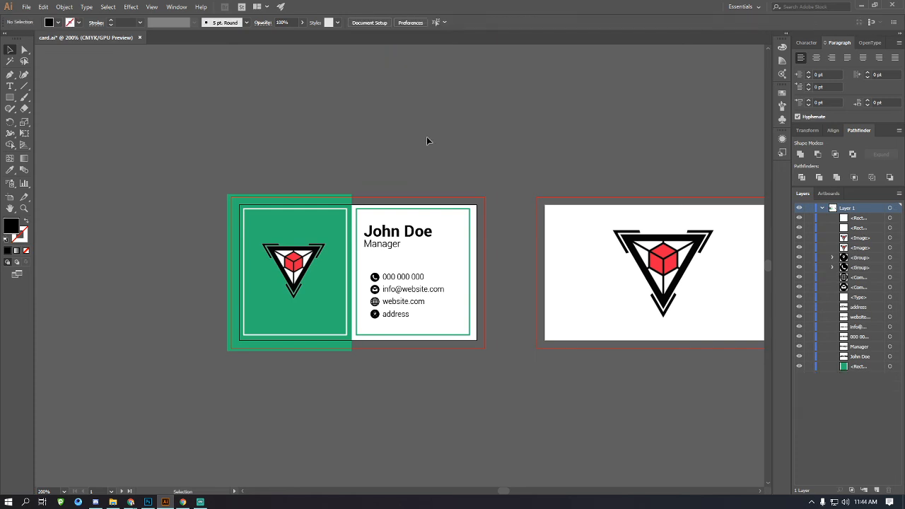
pyautogui.hscroll(2, 427, 140)
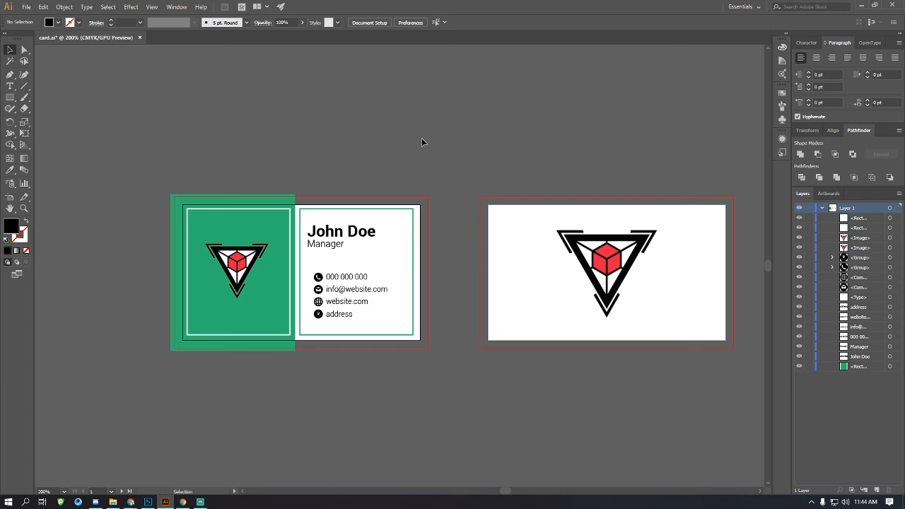
# Export both artboards as JPG to the Desktop, replacing the existing files, and save the card document.
pyautogui.scroll(-2, 422, 143)
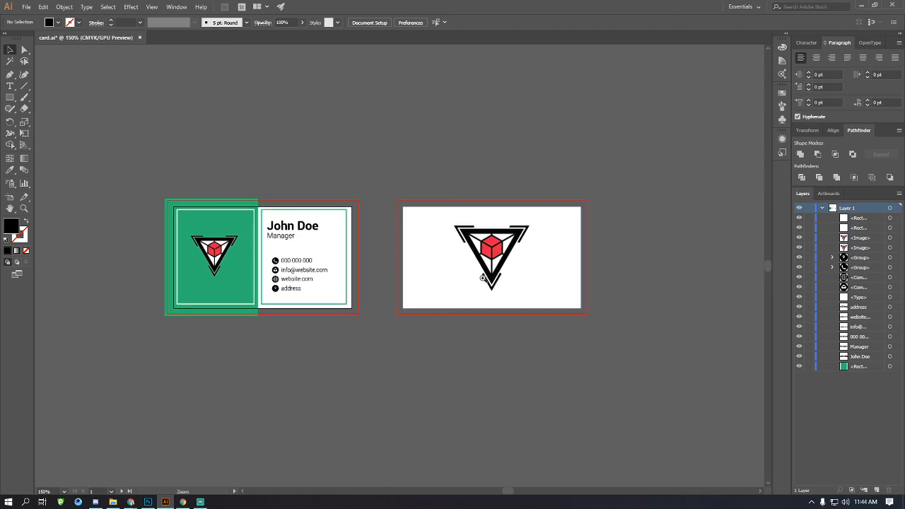
pyautogui.hotkey('ctrl', 'alt', 'e')
pyautogui.click(505, 342)
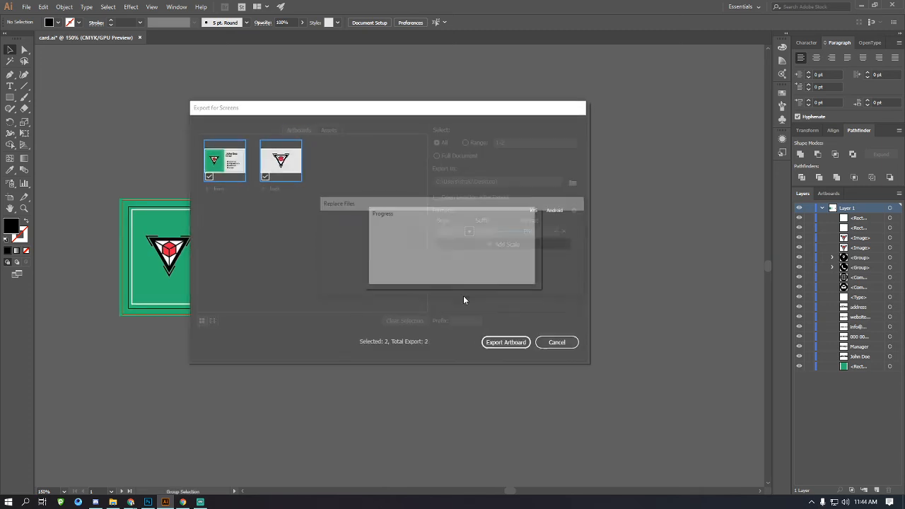
pyautogui.click(113, 502)
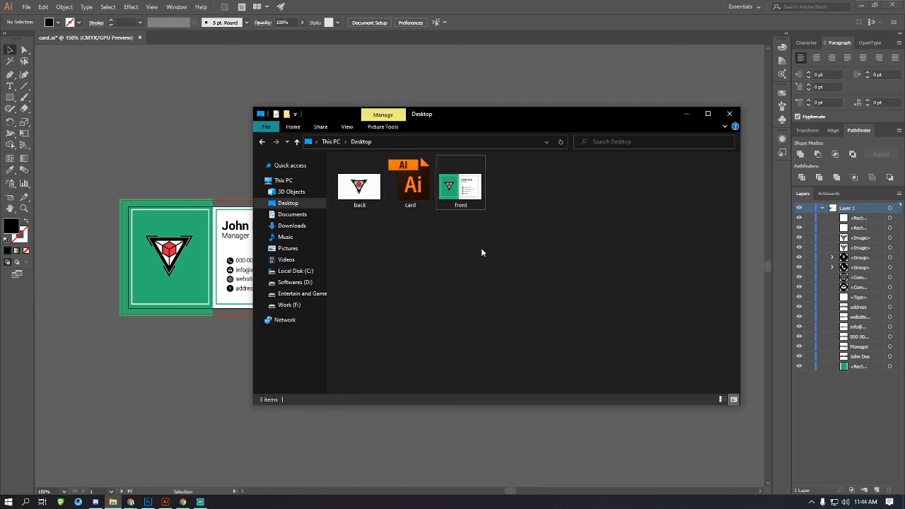
pyautogui.rightClick(481, 248)
pyautogui.click(509, 303)
pyautogui.click(406, 190)
pyautogui.click(113, 153)
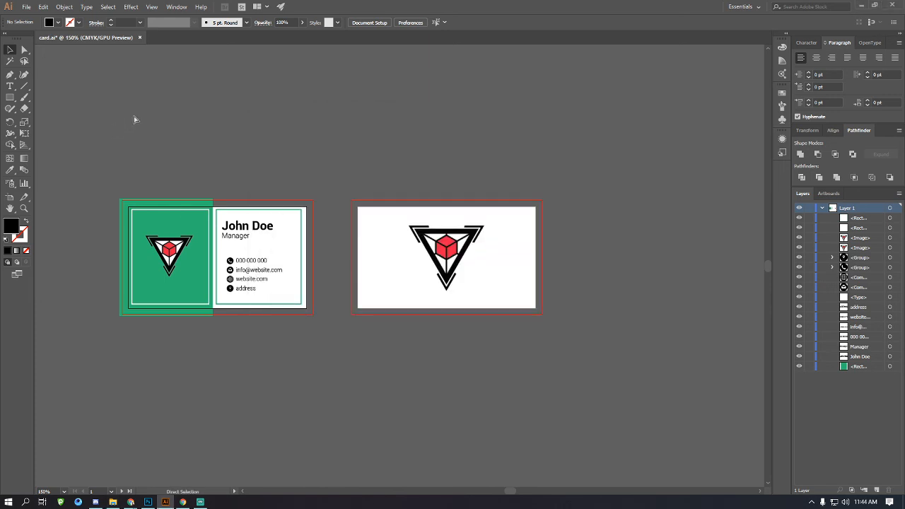
pyautogui.hotkey('ctrl', 's')
# Upload the exported back.jpg and front.jpg from the Desktop folder to the general channel in Discord.
pyautogui.click(112, 502)
pyautogui.click(452, 241)
pyautogui.click(461, 192)
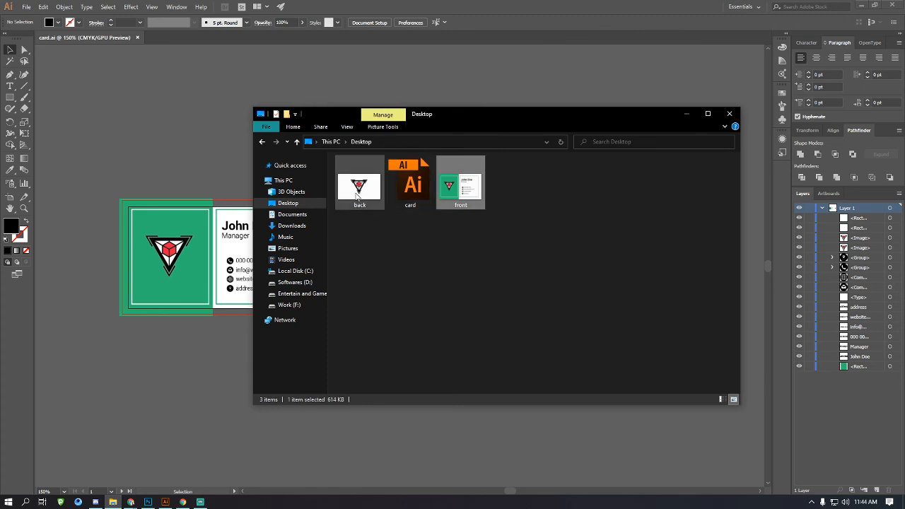
pyautogui.keyDown('ctrl'); pyautogui.click(362, 190); pyautogui.keyUp('ctrl')
pyautogui.click(96, 502)
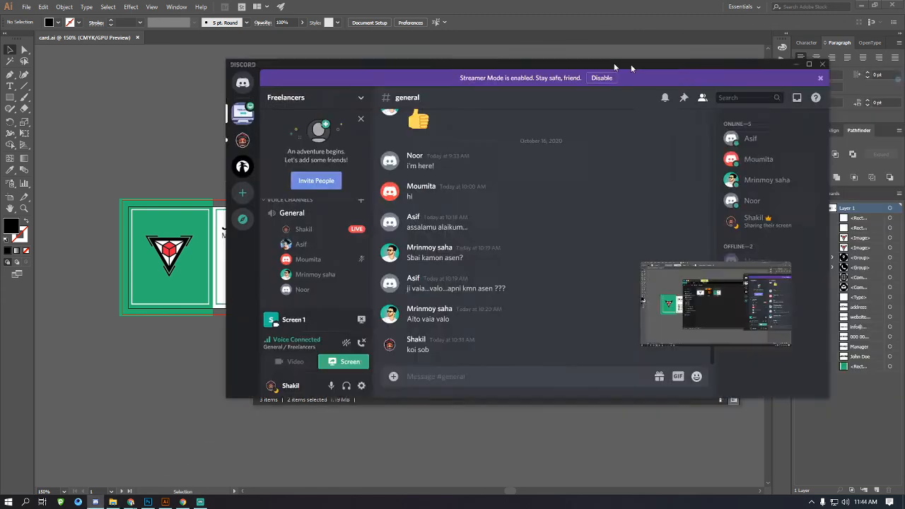
pyautogui.moveTo(631, 64); pyautogui.dragTo(432, 55)
pyautogui.click(694, 261)
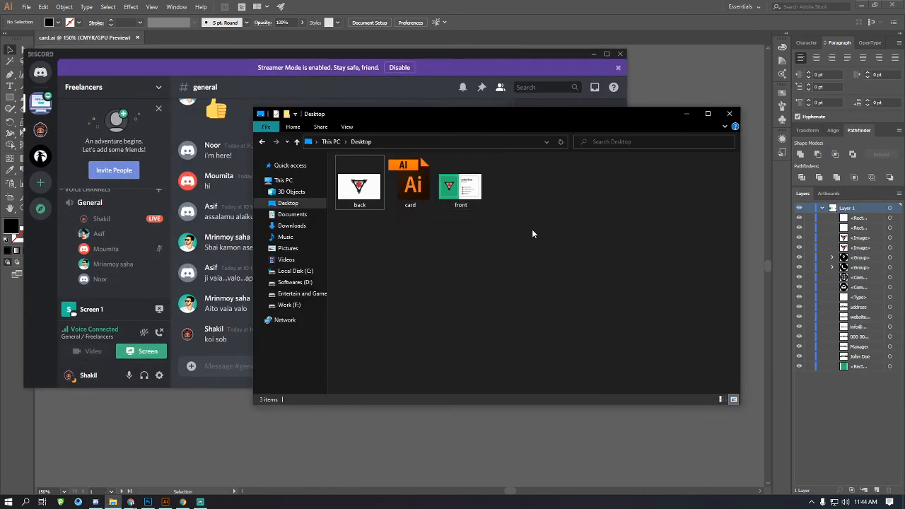
pyautogui.click(354, 189)
pyautogui.keyDown('ctrl'); pyautogui.click(461, 189); pyautogui.keyUp('ctrl')
pyautogui.moveTo(359, 188); pyautogui.dragTo(230, 314)
pyautogui.click(420, 275)
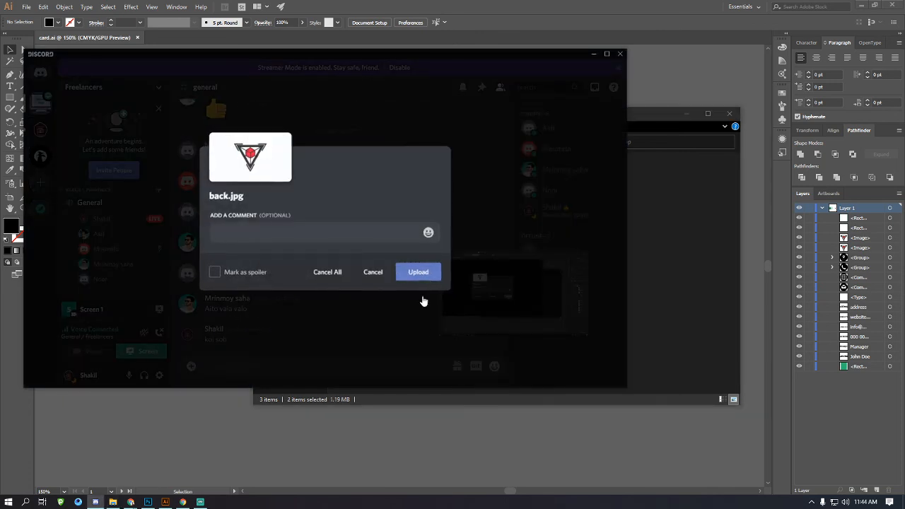
pyautogui.click(429, 276)
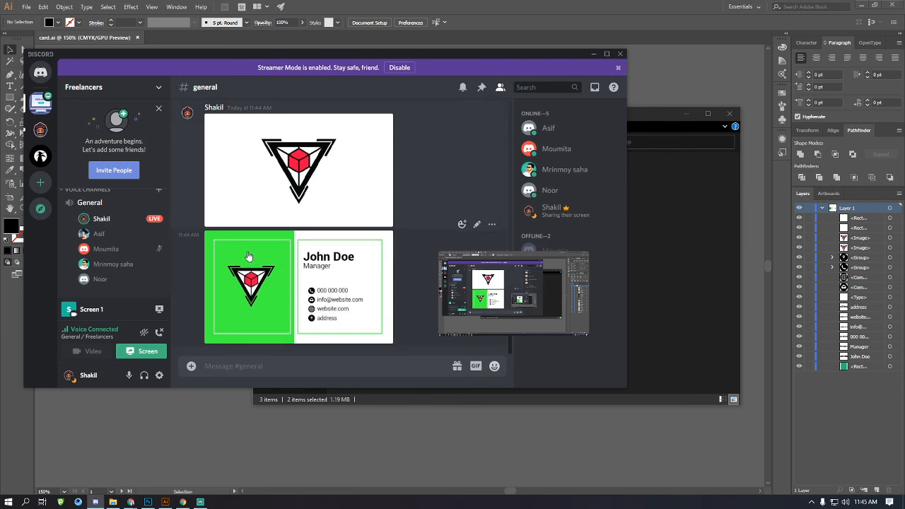
# Switch back to Illustrator and change the card document's color mode to RGB Color.
pyautogui.click(666, 226)
pyautogui.click(181, 404)
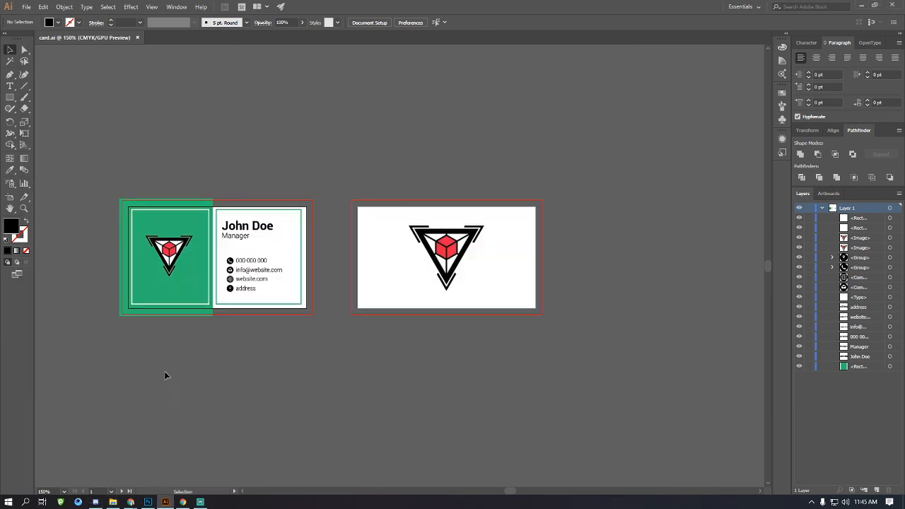
pyautogui.click(27, 7)
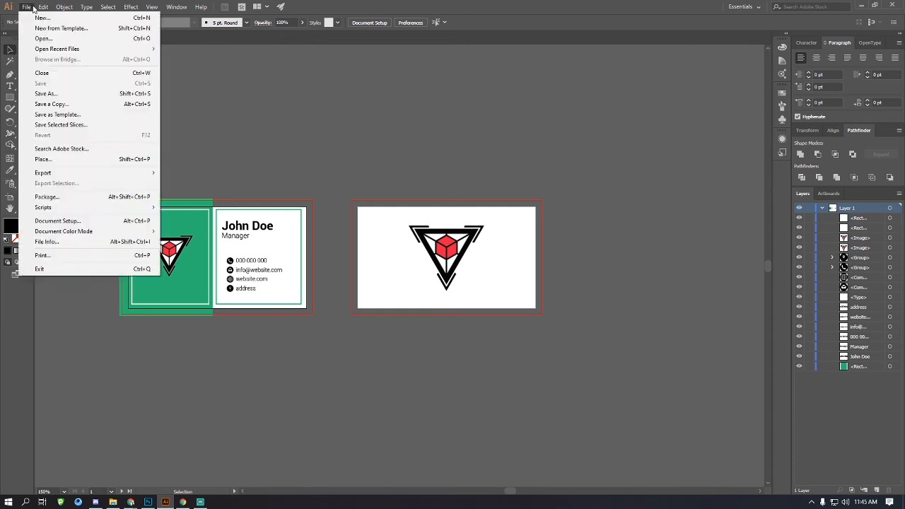
pyautogui.moveTo(40, 8)
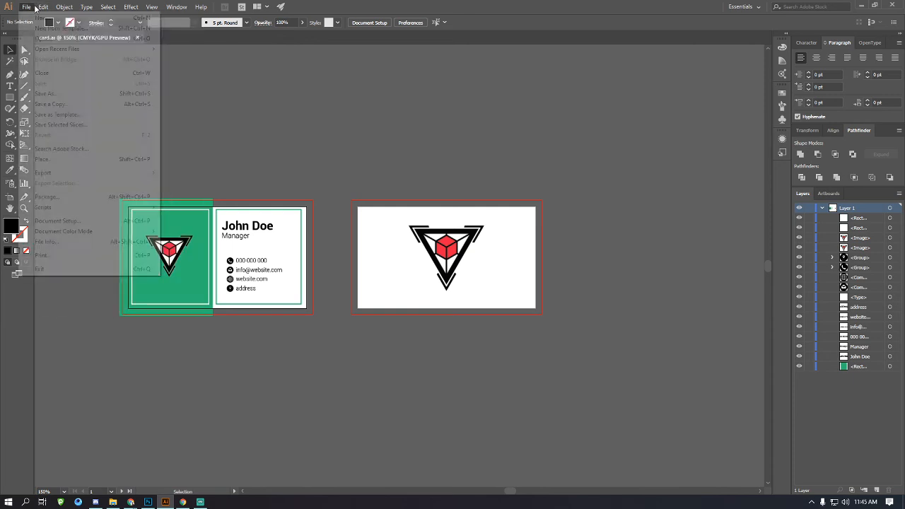
pyautogui.moveTo(73, 231)
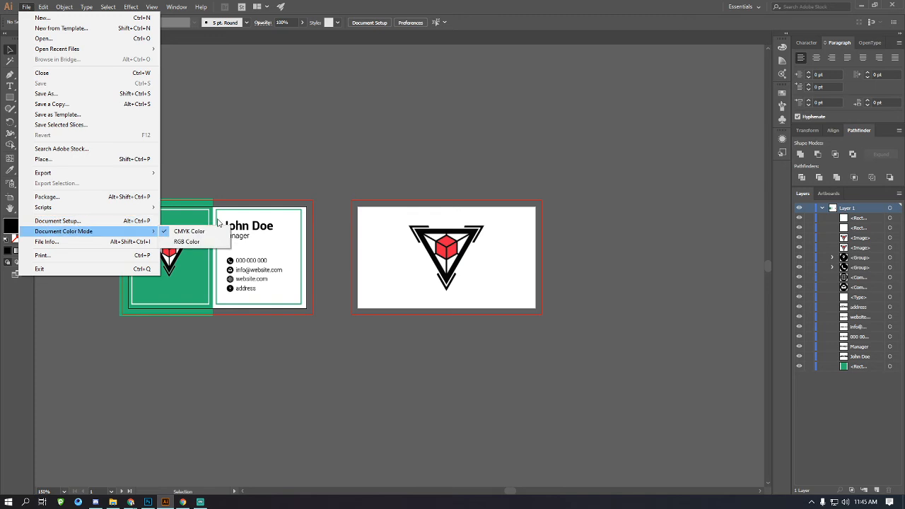
pyautogui.click(195, 243)
# Export both artboards as PNG at 2x scale to the Desktop, and delete the resulting front and back PNG files.
pyautogui.hotkey('ctrl', 'alt', 'e')
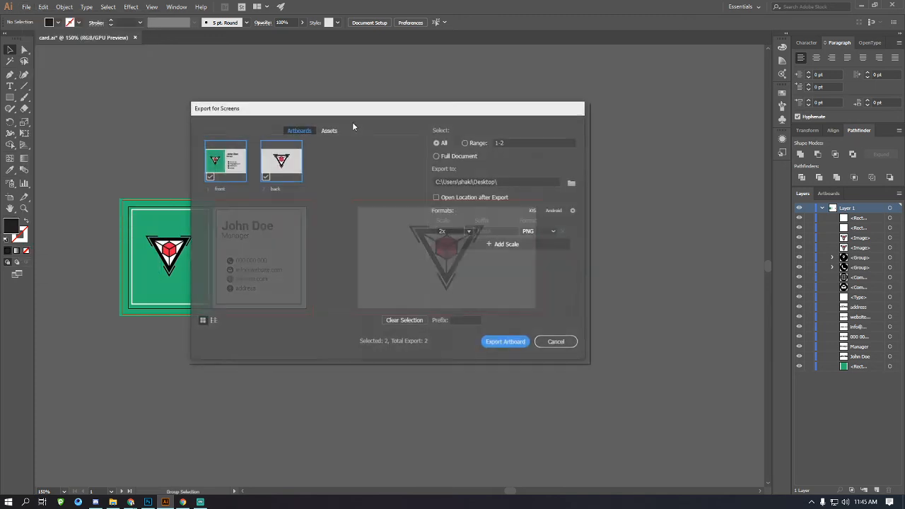
pyautogui.press('Return')
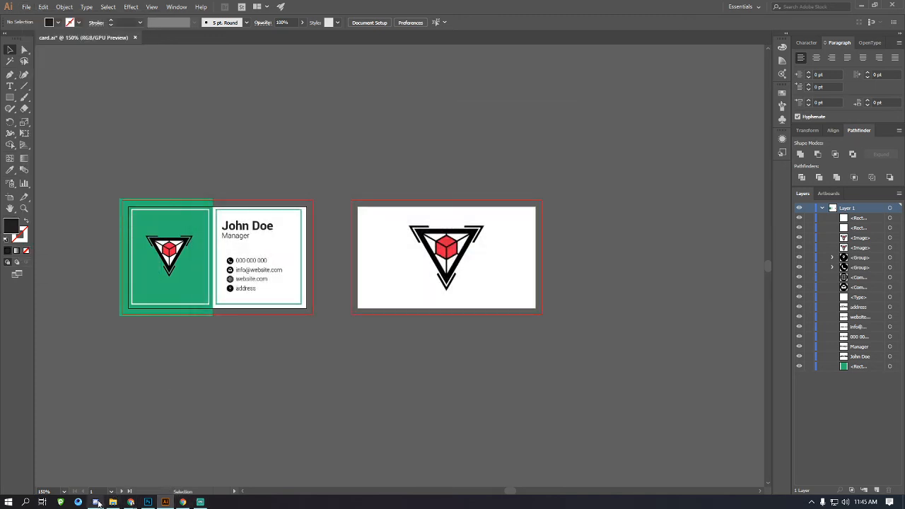
pyautogui.click(200, 501)
pyautogui.click(112, 501)
pyautogui.click(475, 199)
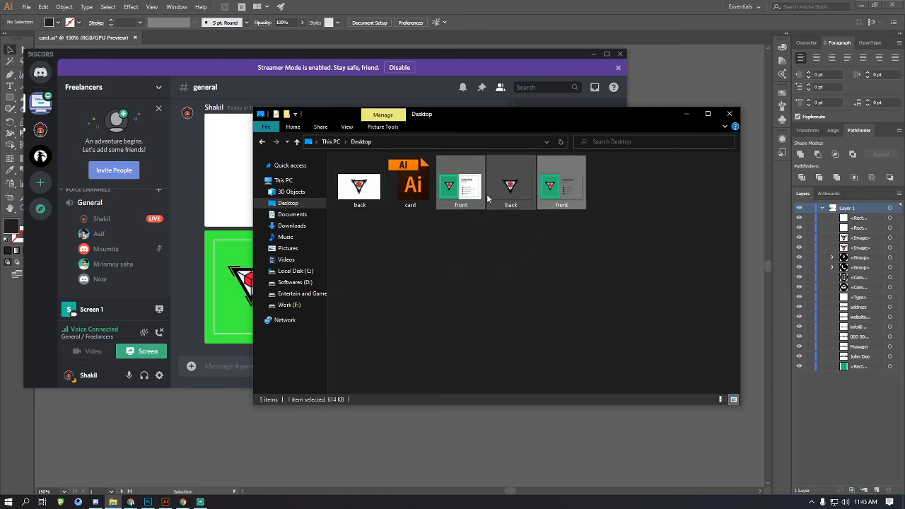
pyautogui.keyDown('ctrl'); pyautogui.click(560, 188); pyautogui.keyUp('ctrl')
pyautogui.click(515, 256)
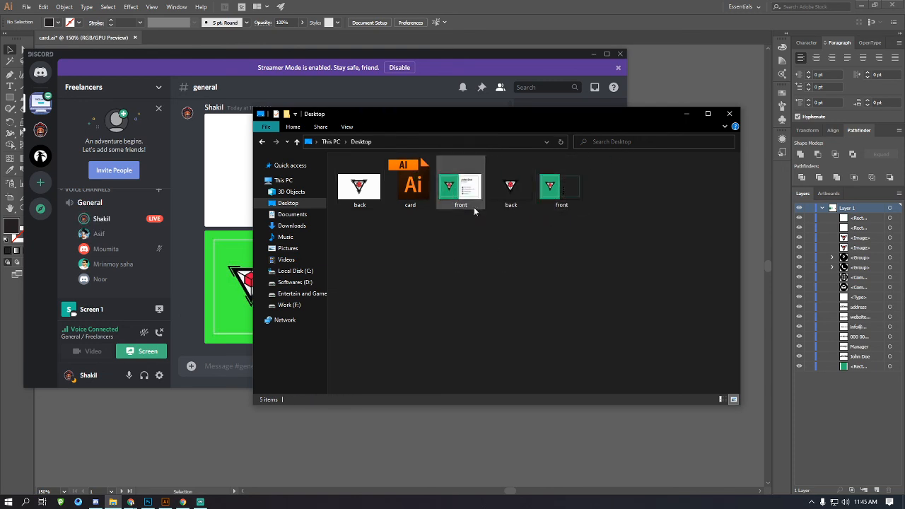
pyautogui.click(555, 202)
pyautogui.moveTo(531, 212); pyautogui.dragTo(562, 199)
pyautogui.click(543, 291)
# Return to Illustrator and export both artboards as JPG, replacing front.jpg and back.jpg on the Desktop.
pyautogui.hotkey('alt', 'Tab')
pyautogui.hotkey('ctrl', 'alt', 'e')
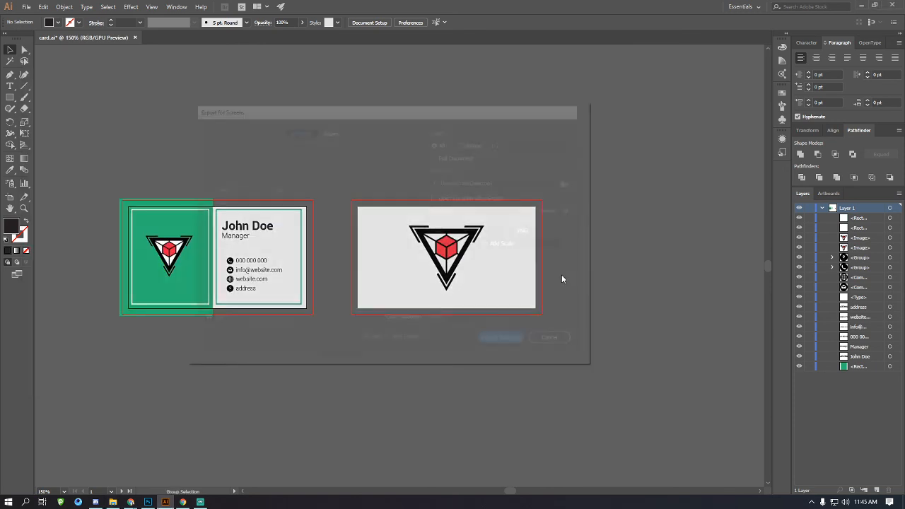
pyautogui.click(540, 231)
pyautogui.click(537, 262)
pyautogui.click(506, 342)
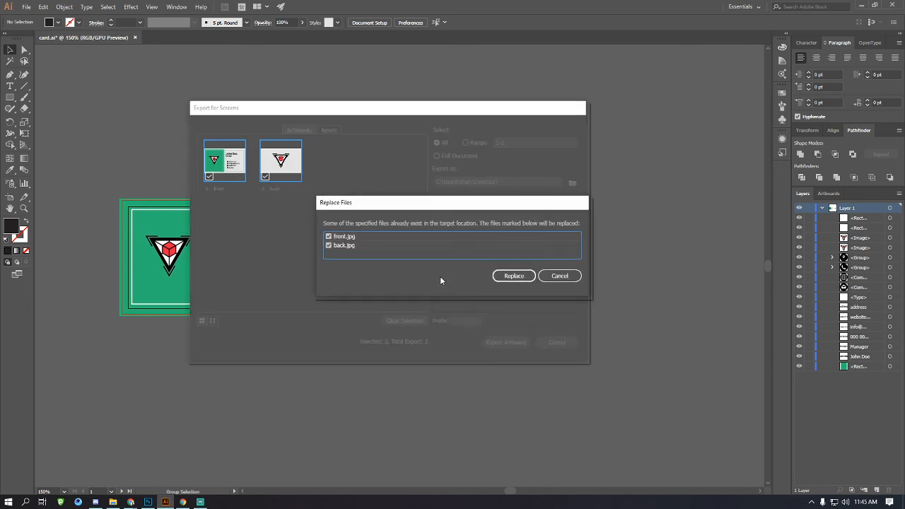
pyautogui.press('Return')
# Upload the RGB versions of front.jpg and back.jpg to Discord's general channel and compare them with the earlier CMYK upload.
pyautogui.click(113, 503)
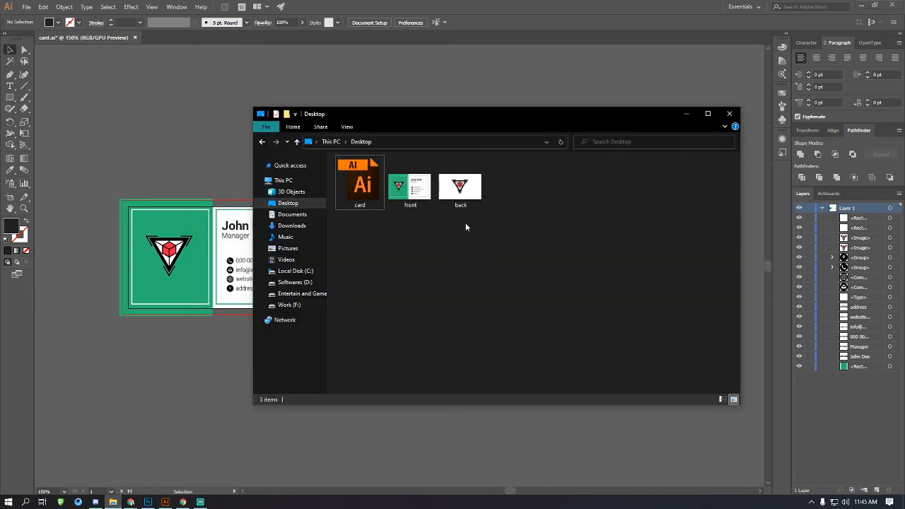
pyautogui.moveTo(466, 224); pyautogui.dragTo(400, 175)
pyautogui.click(95, 503)
pyautogui.click(643, 292)
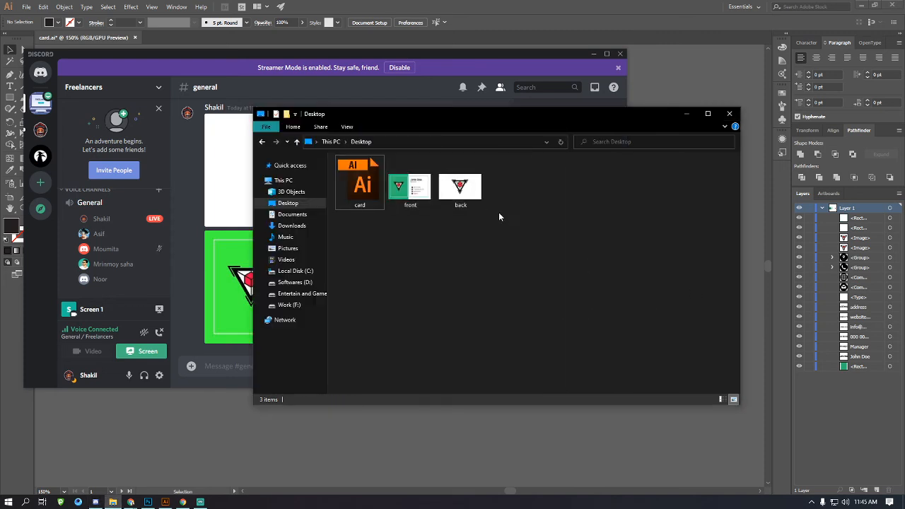
pyautogui.moveTo(499, 213); pyautogui.dragTo(406, 181)
pyautogui.moveTo(406, 185); pyautogui.dragTo(244, 222)
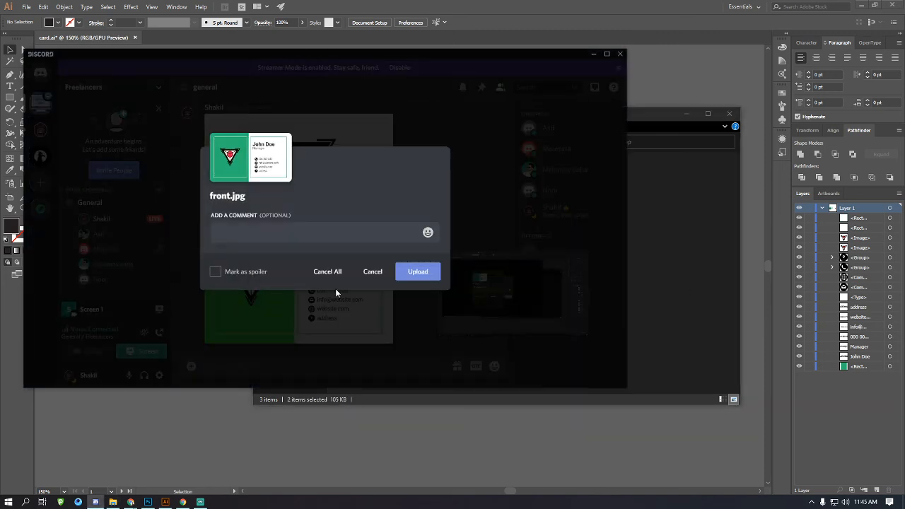
pyautogui.click(417, 271)
pyautogui.click(418, 272)
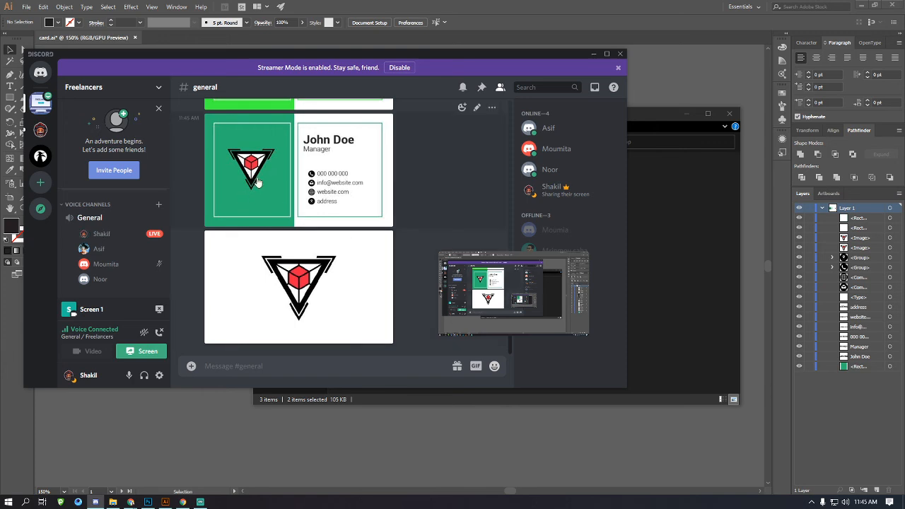
pyautogui.scroll(1, 256, 191)
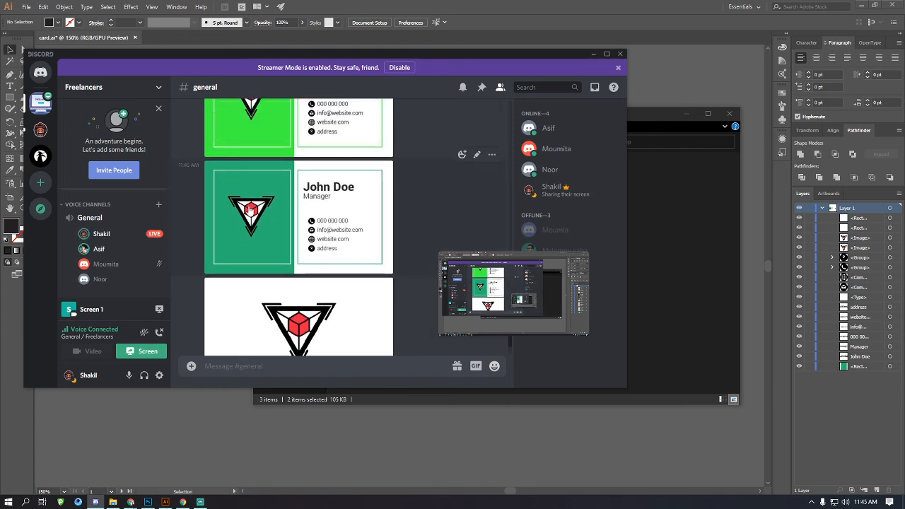
pyautogui.scroll(1, 250, 219)
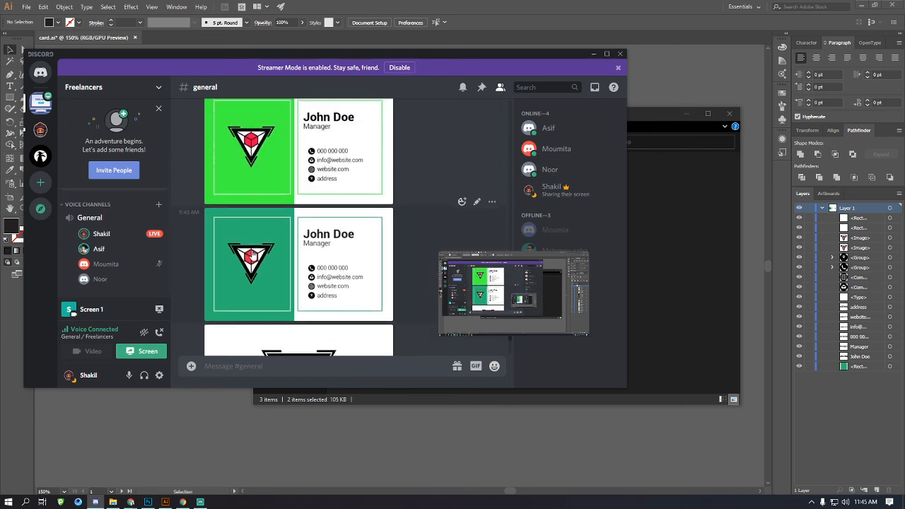
# Set the document color mode back to CMYK Color in Illustrator and review the uploaded card images in Discord.
pyautogui.hotkey('alt', 'Tab')
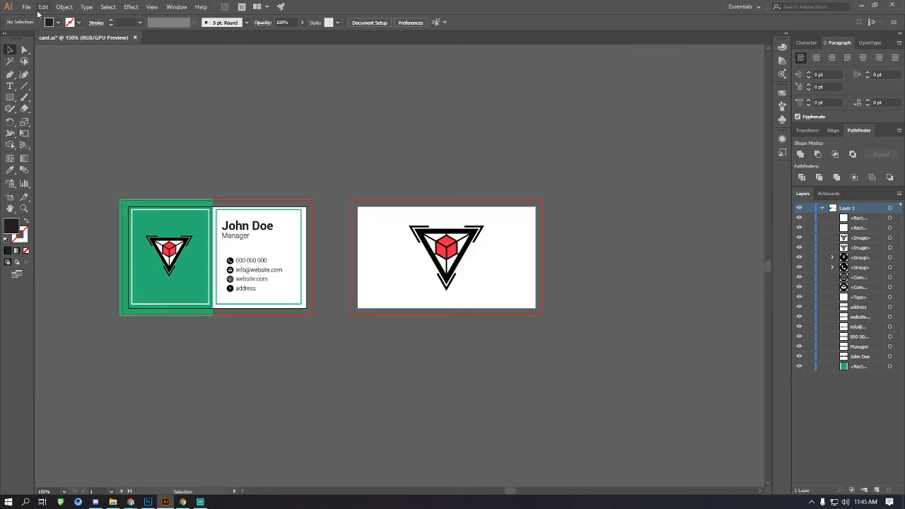
pyautogui.click(26, 8)
pyautogui.moveTo(84, 233)
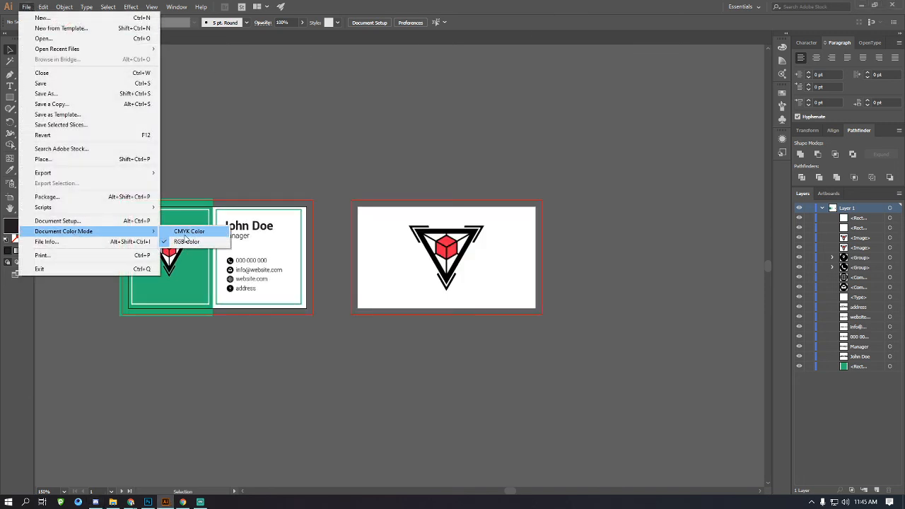
pyautogui.click(187, 233)
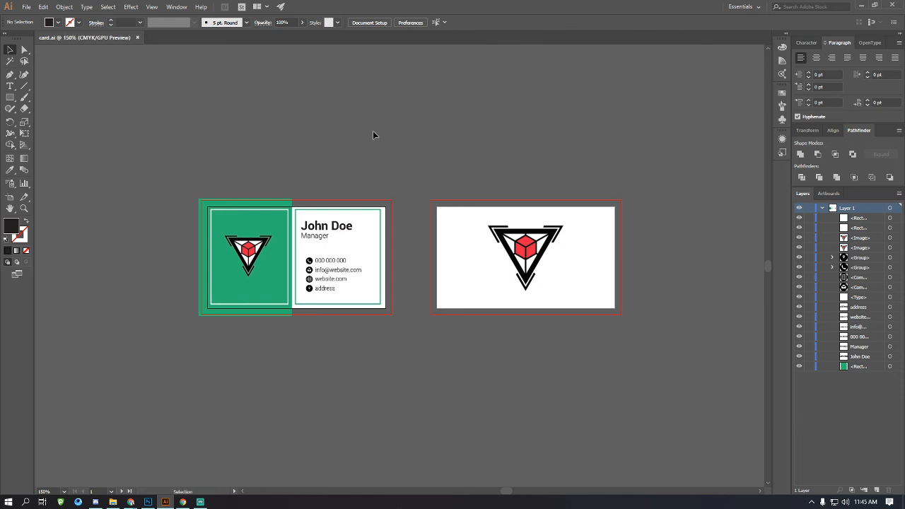
pyautogui.click(96, 502)
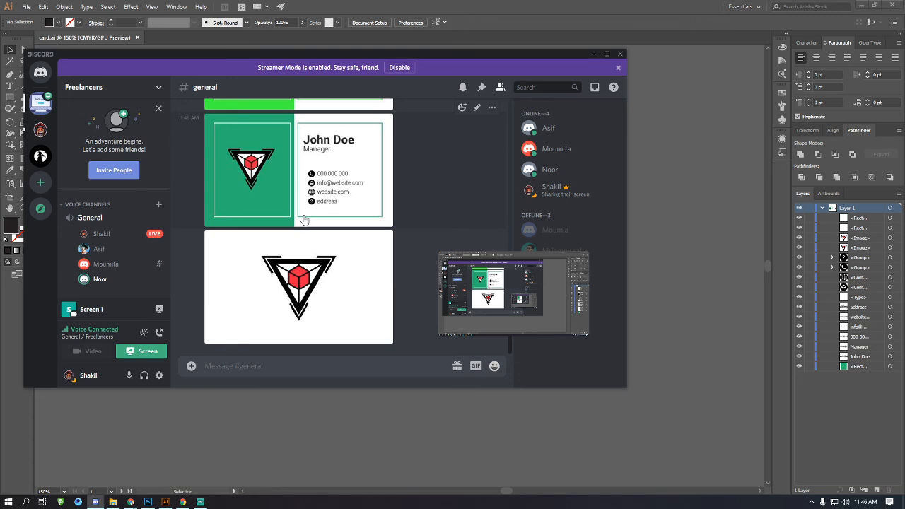
pyautogui.click(95, 502)
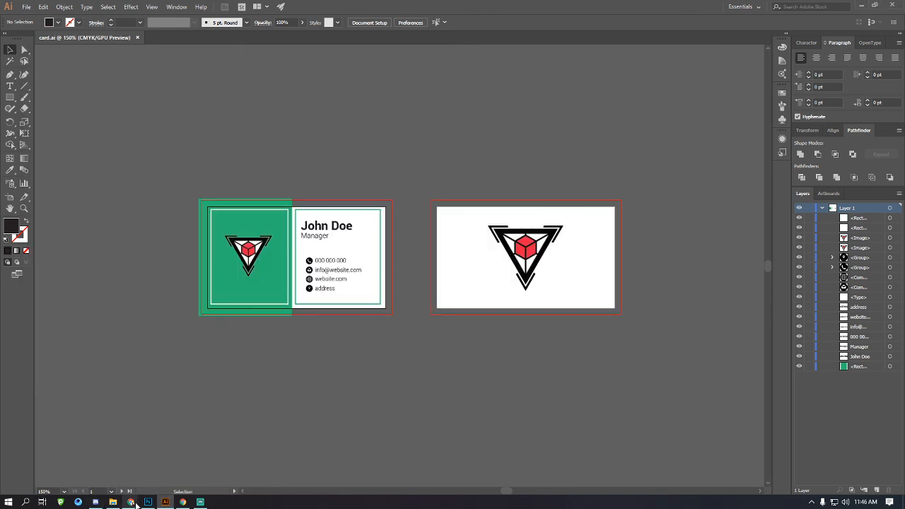
# Switch to Chrome and look through the Google Images results for "logo jpeg".
pyautogui.moveTo(130, 502)
pyautogui.click(181, 463)
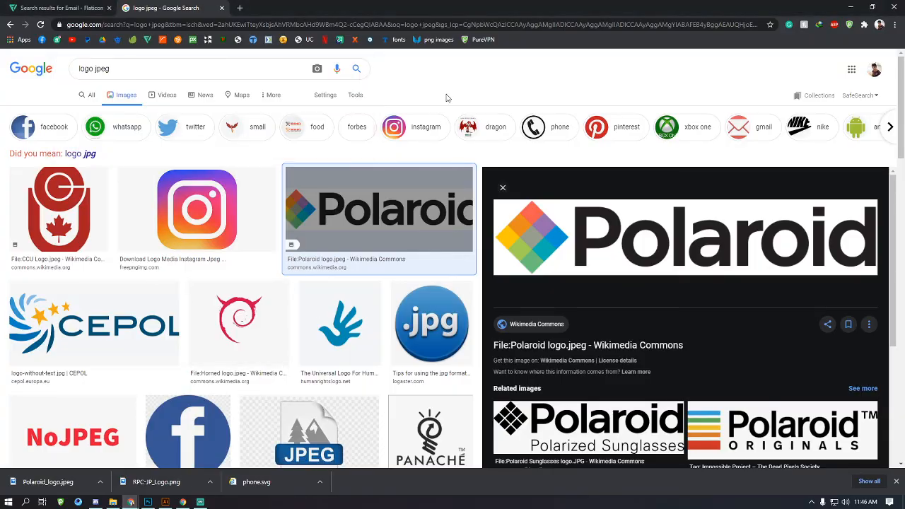
pyautogui.scroll(-1, 412, 139)
pyautogui.scroll(-3, 353, 236)
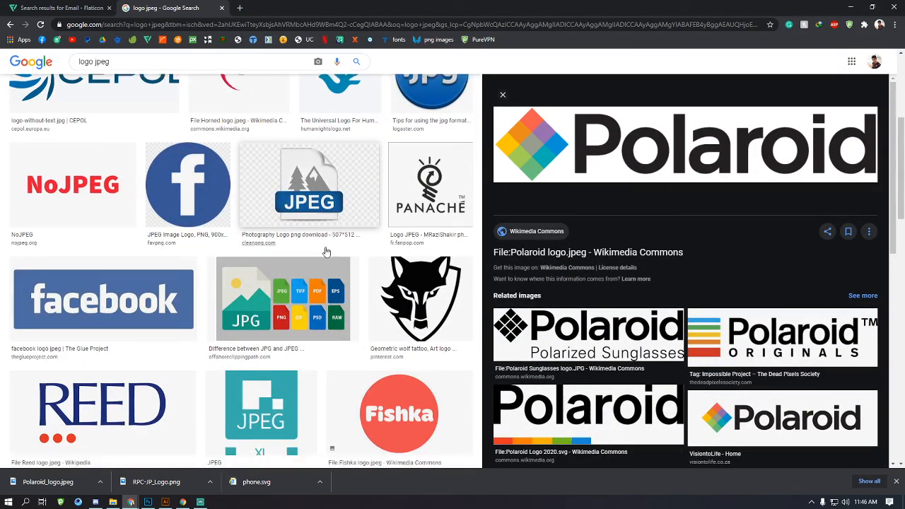
pyautogui.scroll(-2, 349, 234)
pyautogui.scroll(6, 323, 253)
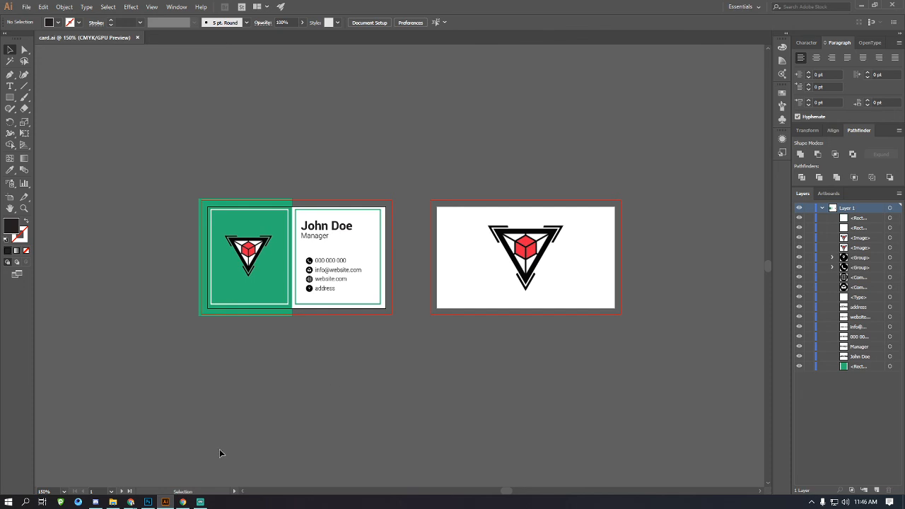
# Switch to Chrome, search Google Images for "business card" and look through the results.
pyautogui.moveTo(130, 502)
pyautogui.click(180, 467)
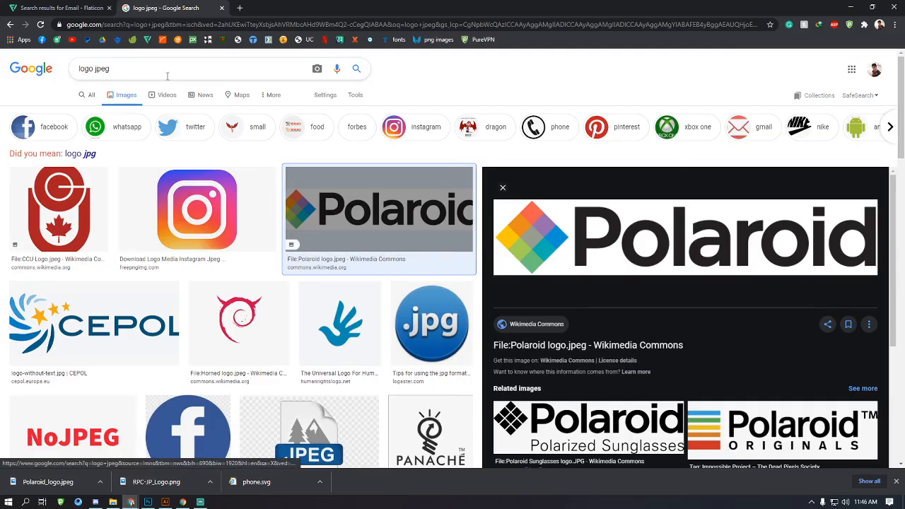
pyautogui.moveTo(166, 69); pyautogui.dragTo(78, 69)
pyautogui.write('bu')
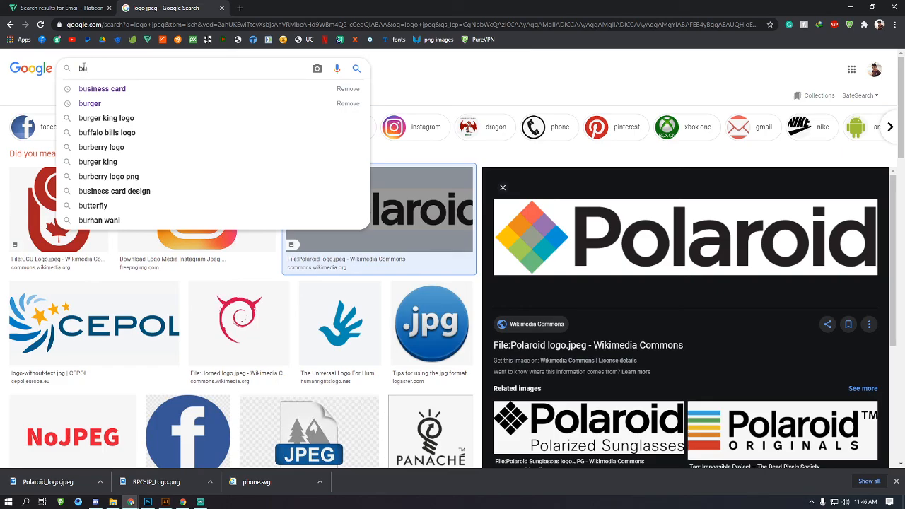
pyautogui.press('Down')
pyautogui.press('Return')
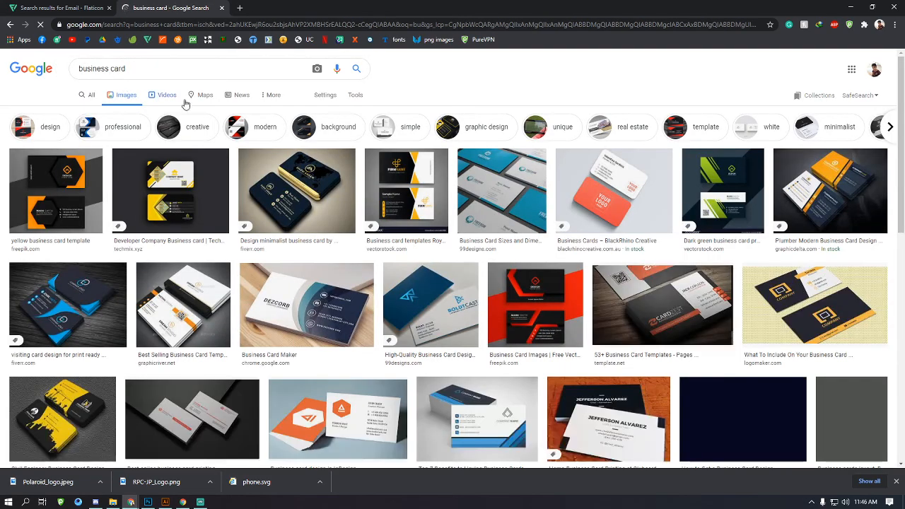
pyautogui.scroll(-15, 417, 156)
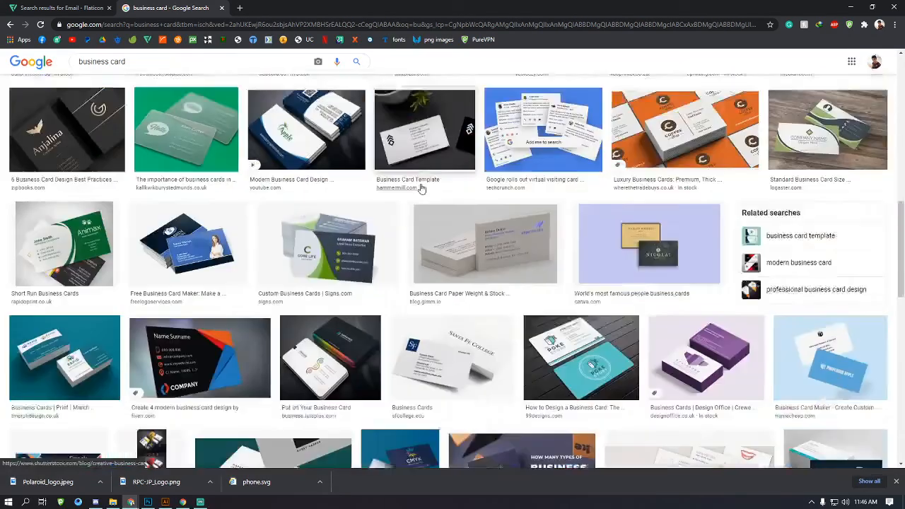
pyautogui.scroll(-6, 420, 188)
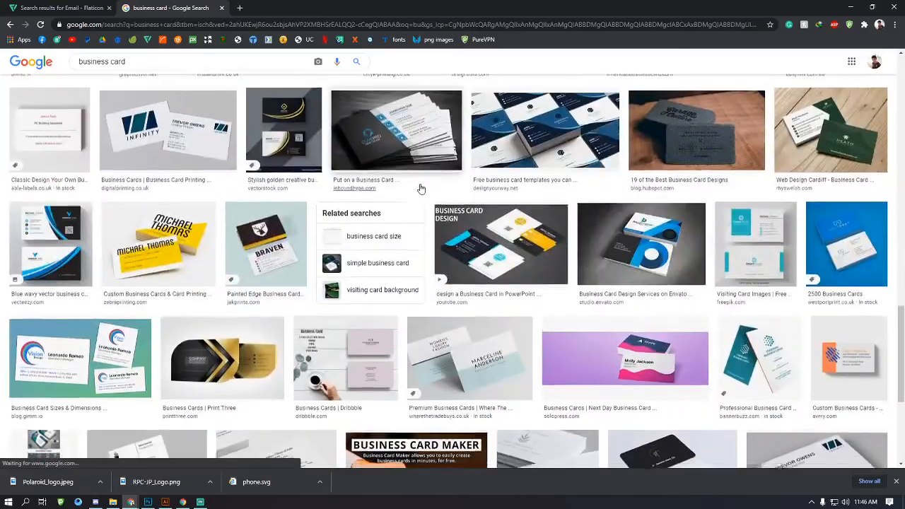
pyautogui.scroll(20, 420, 188)
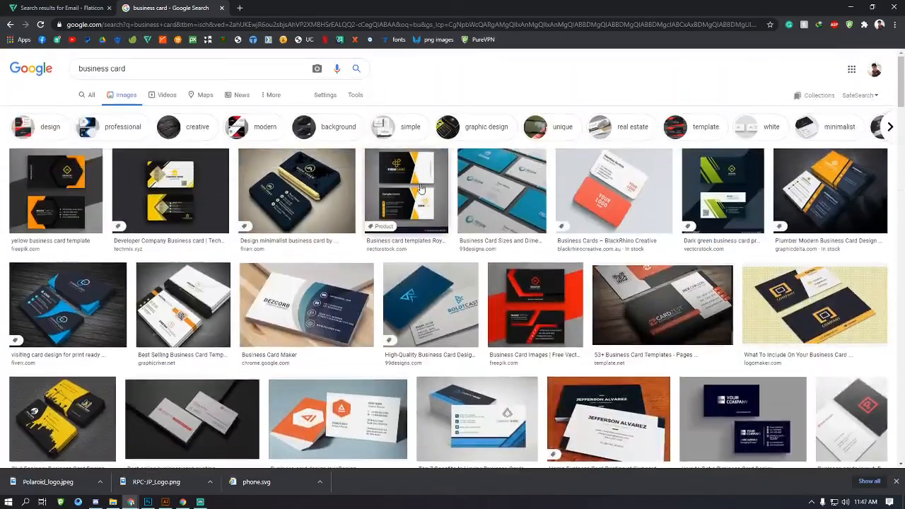
# Preview the Business Card Maker, 99designs and Plumber Modern Business Card Design images and examine their layouts.
pyautogui.click(311, 311)
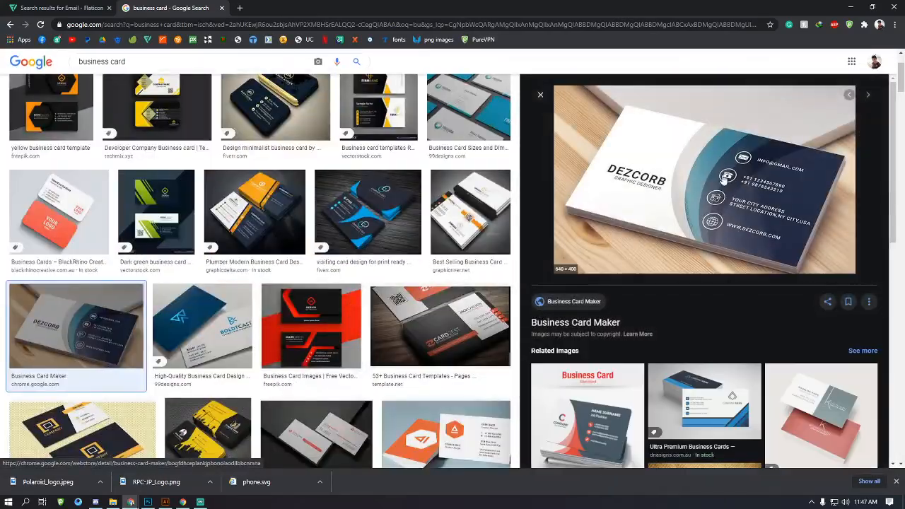
pyautogui.click(205, 322)
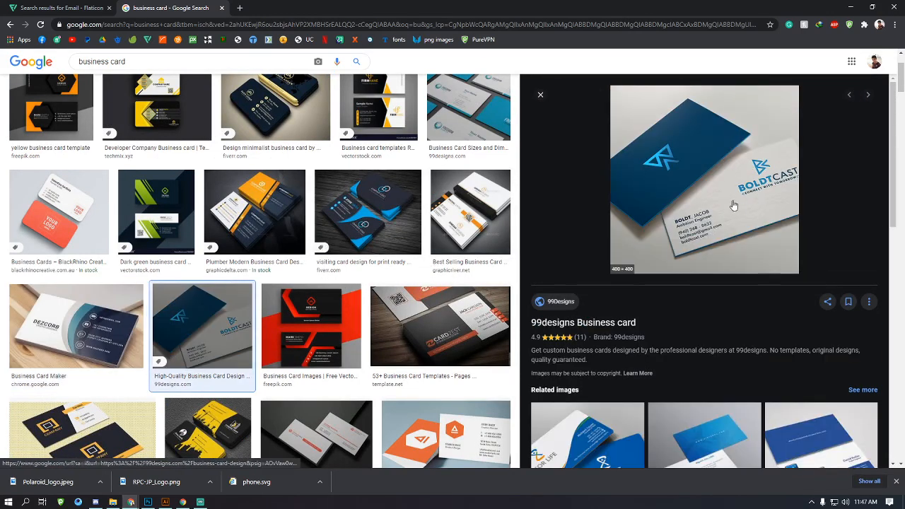
pyautogui.scroll(1, 730, 214)
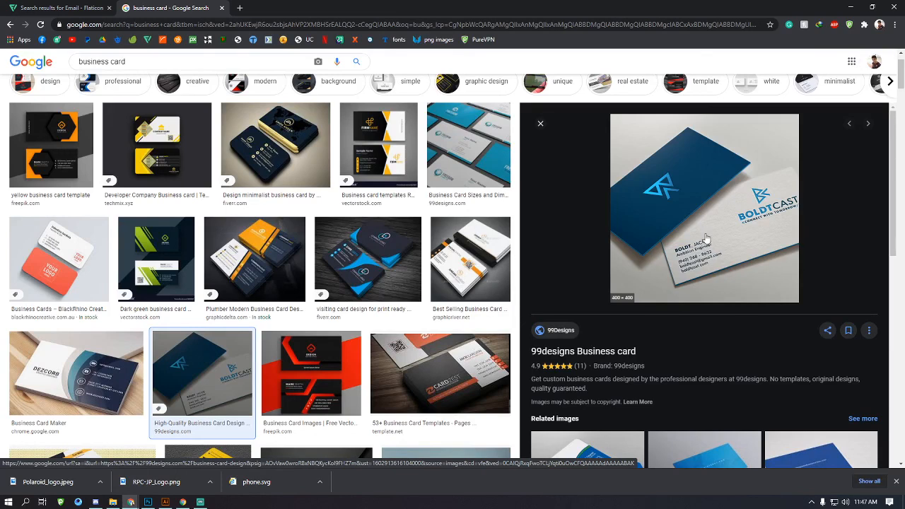
pyautogui.click(266, 261)
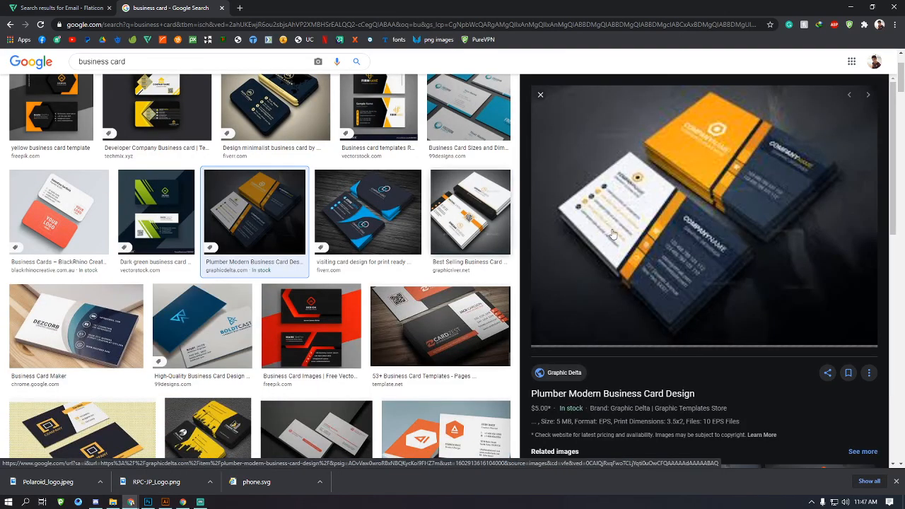
pyautogui.scroll(1, 353, 247)
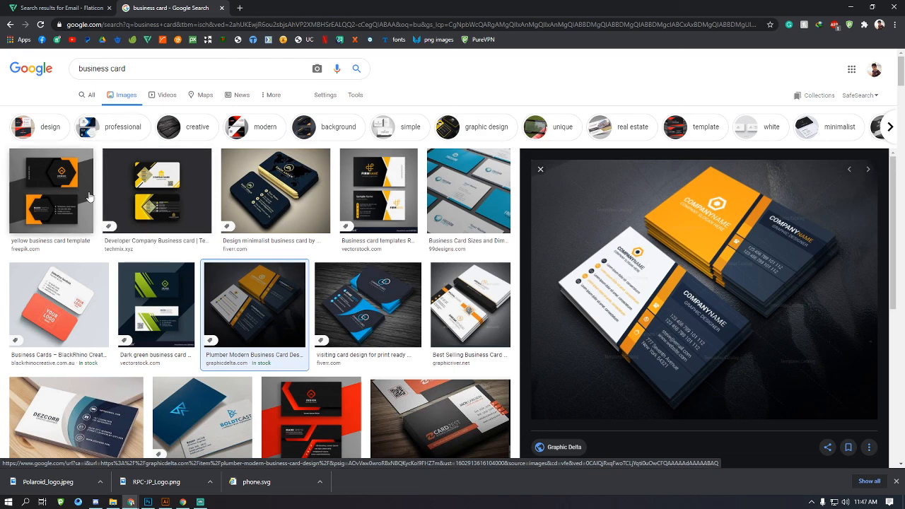
pyautogui.scroll(-2, 389, 213)
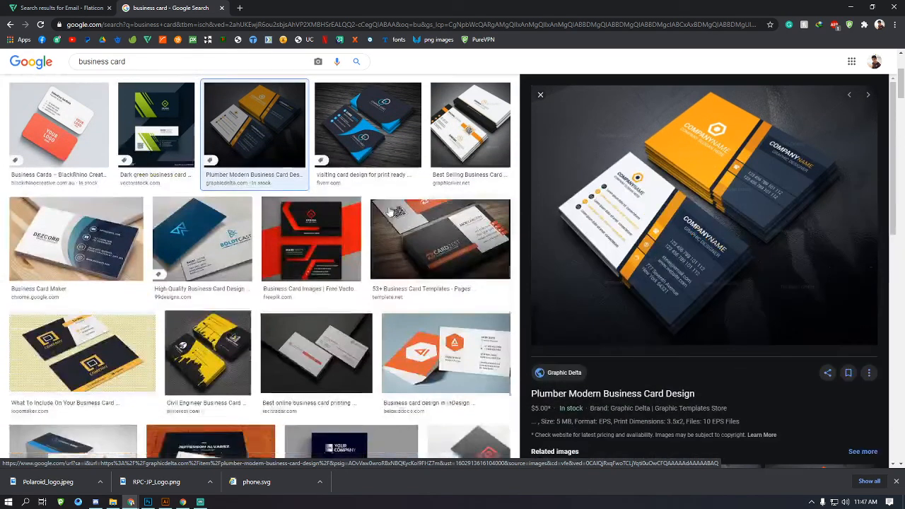
# Preview the Template.net, Creative Name Card and Stylish Black & Red Corporate card templates and look through their related images.
pyautogui.click(417, 226)
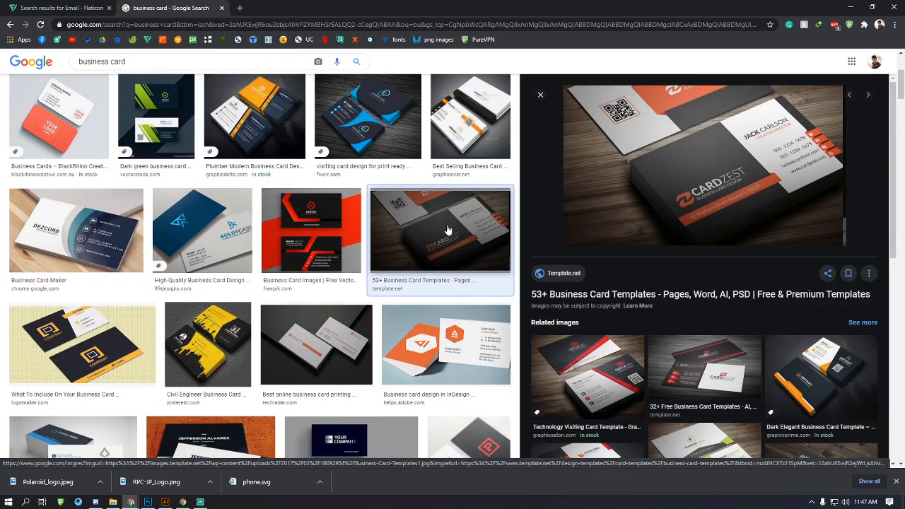
pyautogui.scroll(1, 693, 166)
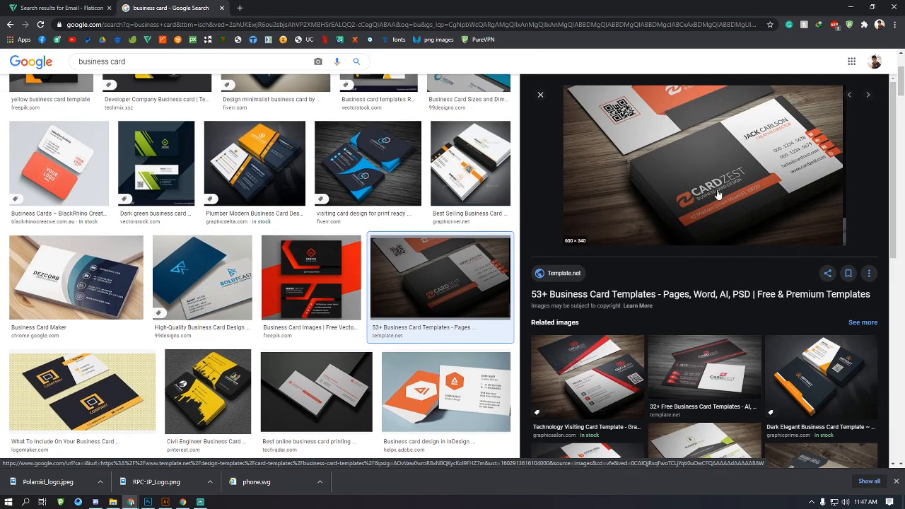
pyautogui.scroll(-2, 679, 269)
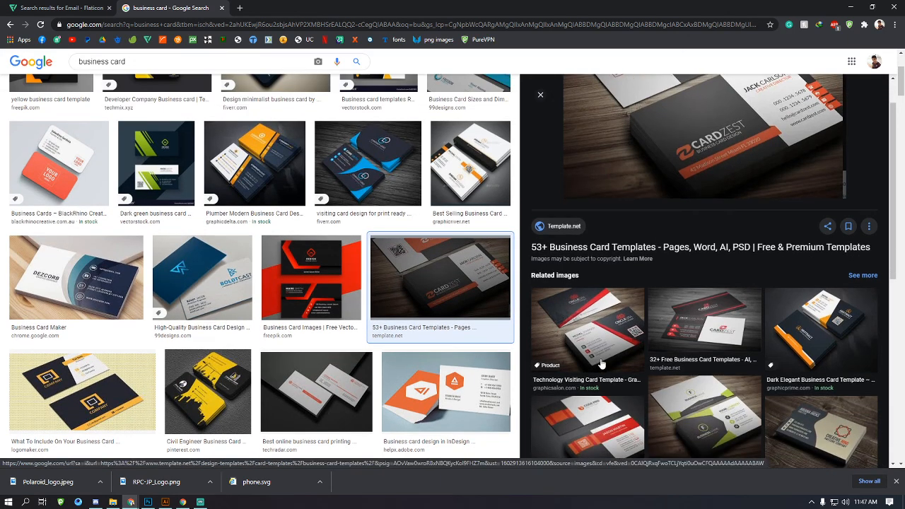
pyautogui.click(581, 352)
pyautogui.scroll(-5, 707, 233)
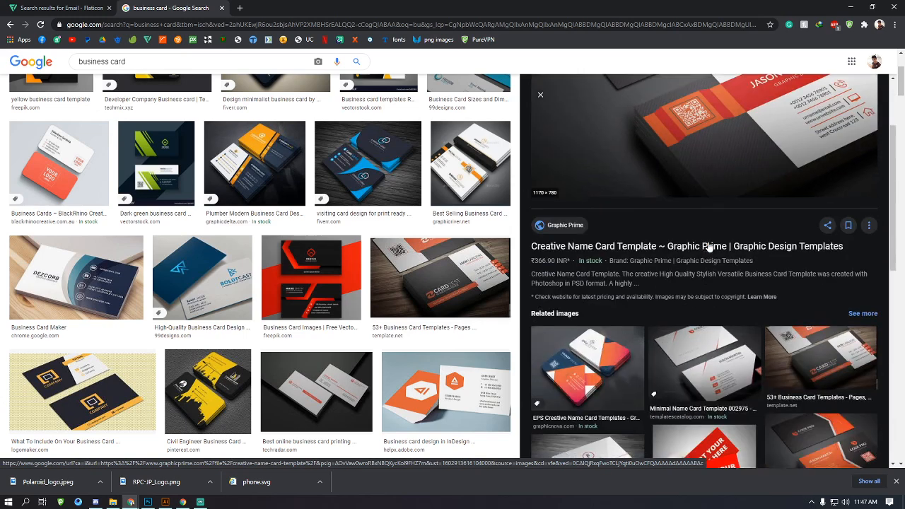
pyautogui.scroll(-2, 698, 320)
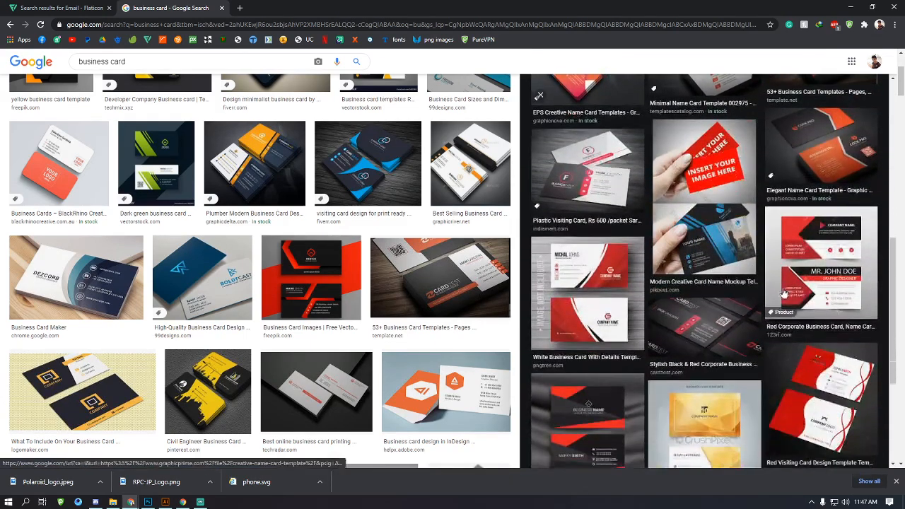
pyautogui.click(705, 322)
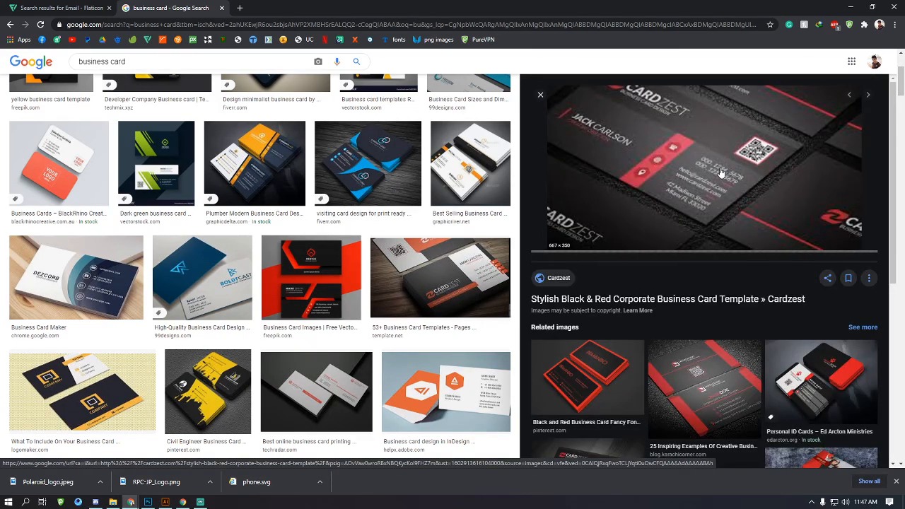
pyautogui.scroll(-5, 701, 297)
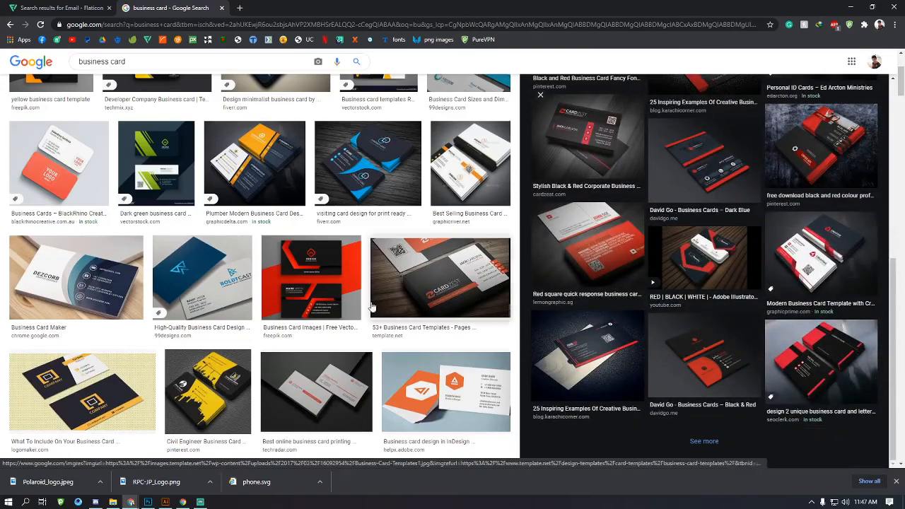
# Preview the FreeLogoServices Free Business Card Maker image and look through its related card designs.
pyautogui.scroll(-6, 361, 302)
pyautogui.scroll(-8, 361, 302)
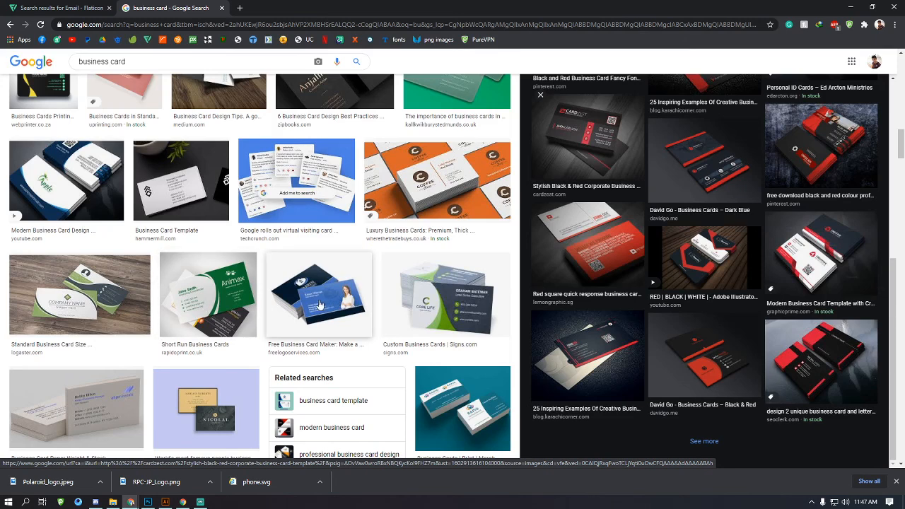
pyautogui.click(319, 304)
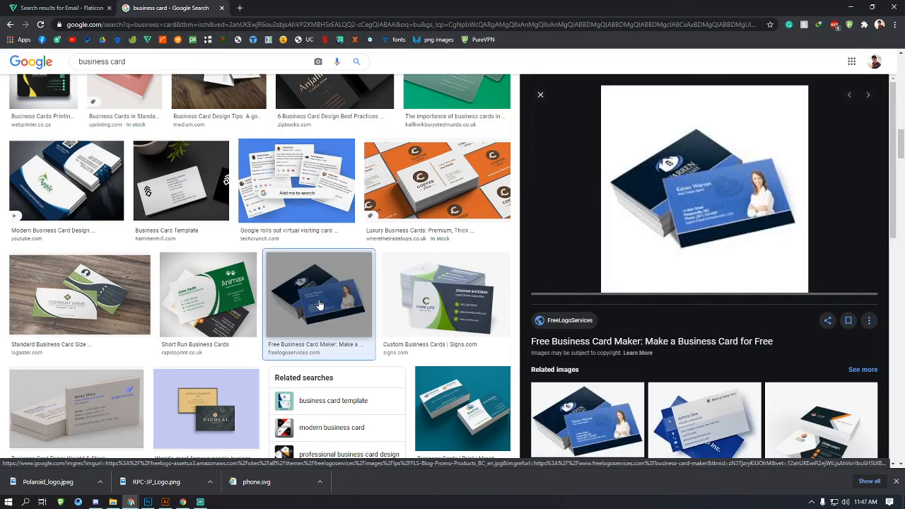
pyautogui.scroll(2, 319, 304)
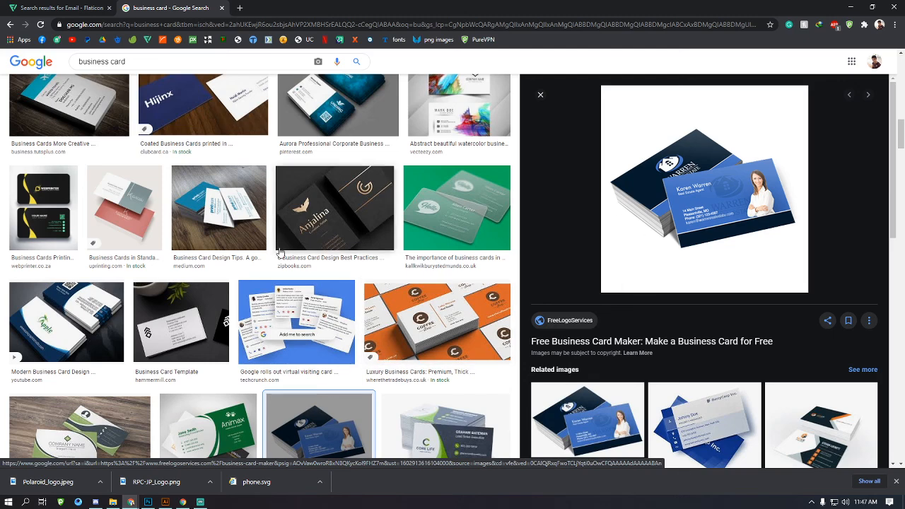
pyautogui.scroll(4, 280, 252)
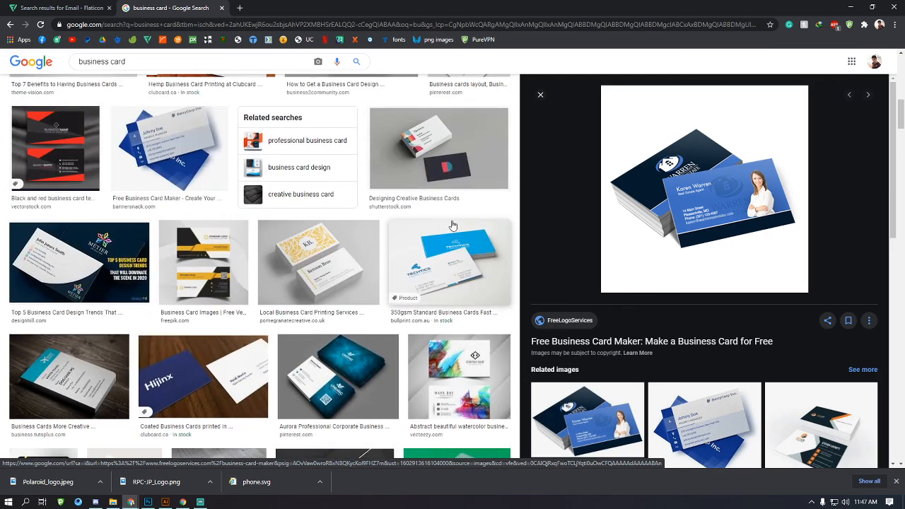
pyautogui.scroll(-10, 725, 205)
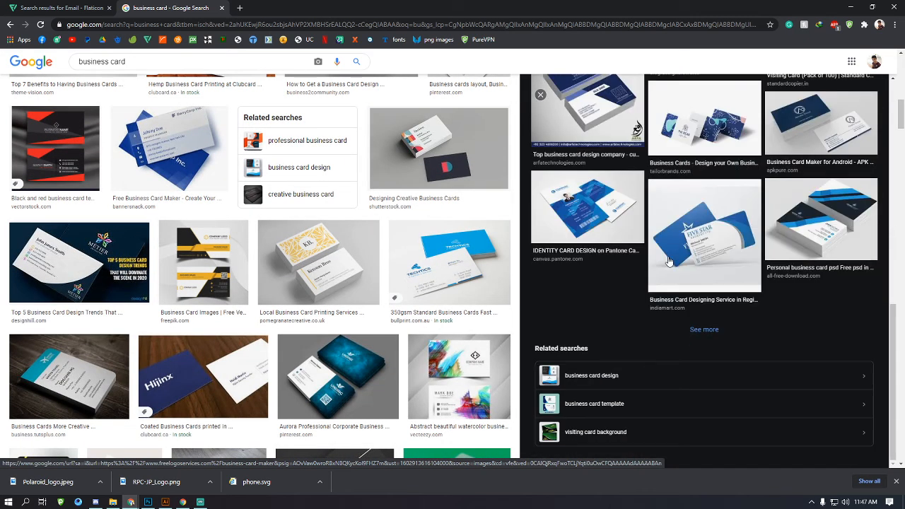
# Browse further business card results and examine JotForm's 55 Beautiful Business Card Designs image with its related images.
pyautogui.scroll(-10, 389, 271)
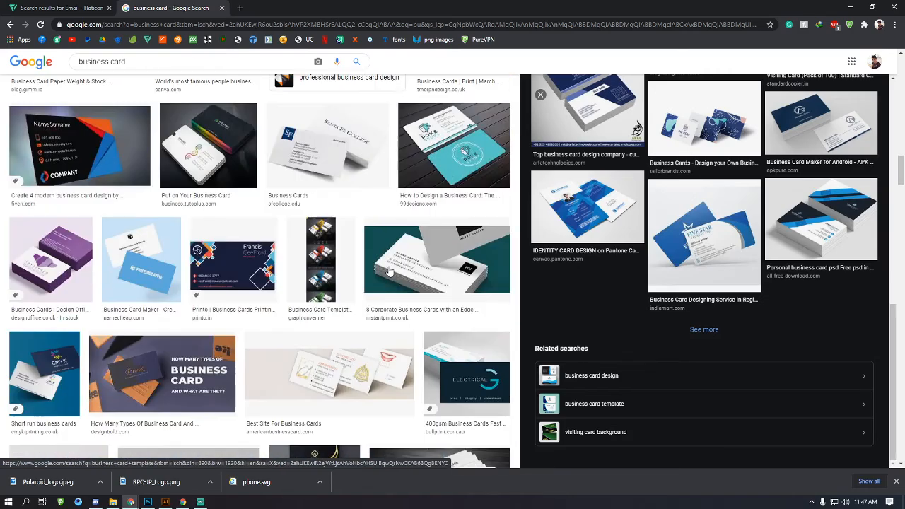
pyautogui.scroll(-5, 388, 270)
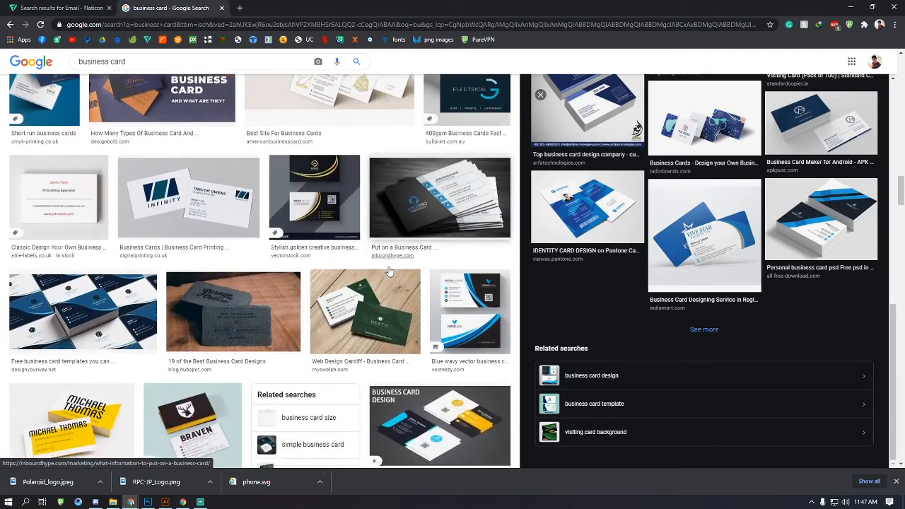
pyautogui.scroll(-5, 388, 270)
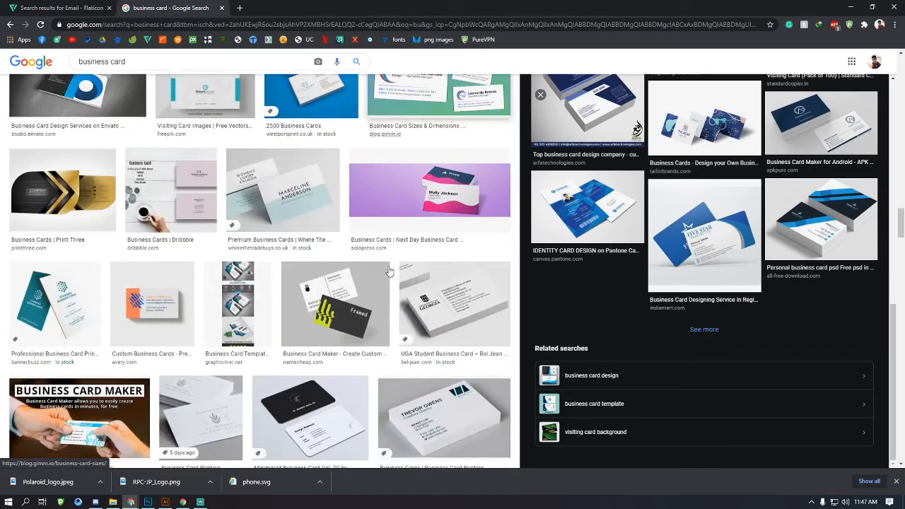
pyautogui.scroll(-3, 388, 270)
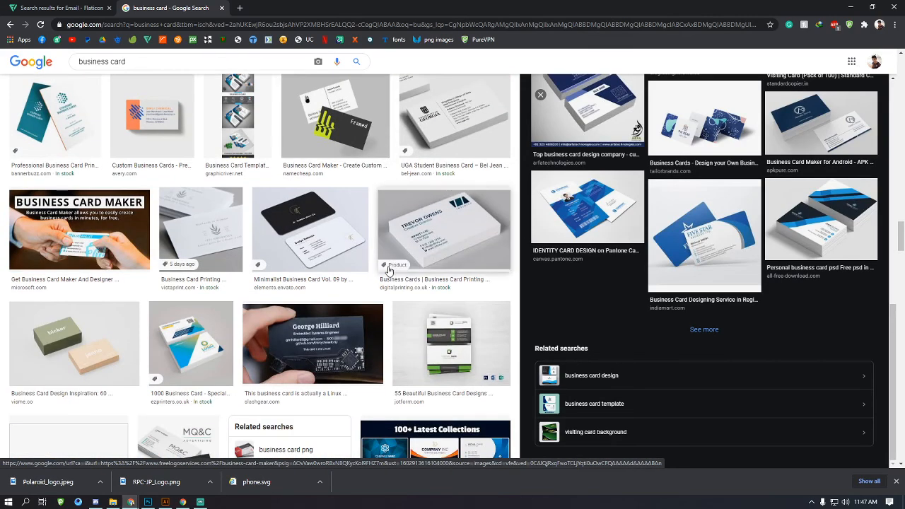
pyautogui.scroll(-3, 388, 270)
pyautogui.click(453, 163)
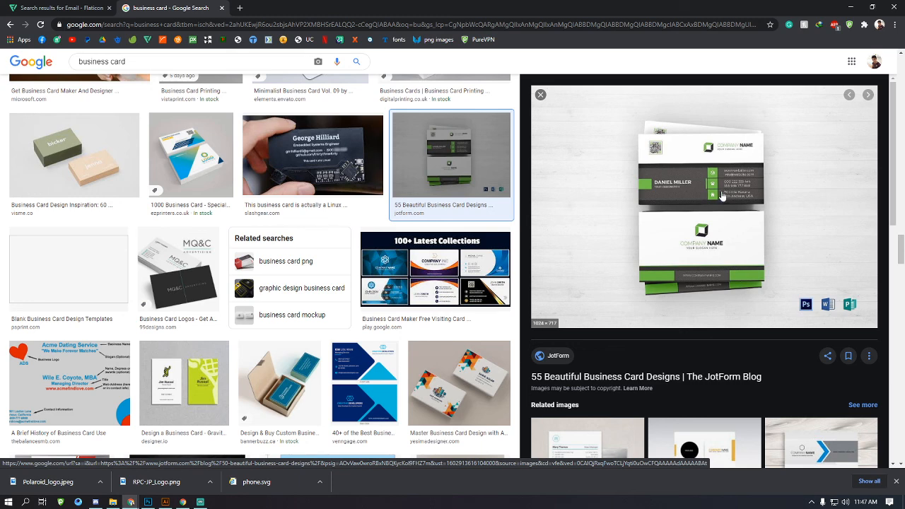
pyautogui.scroll(-3, 721, 192)
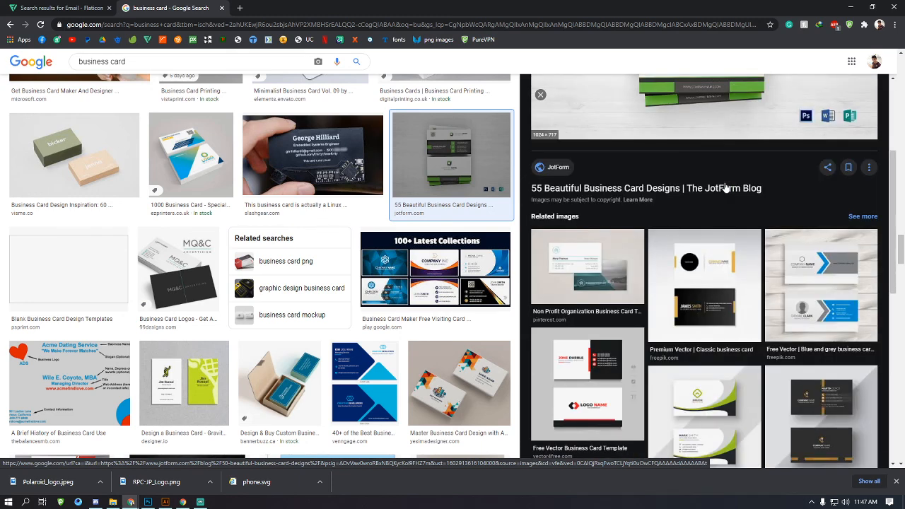
pyautogui.scroll(3, 725, 187)
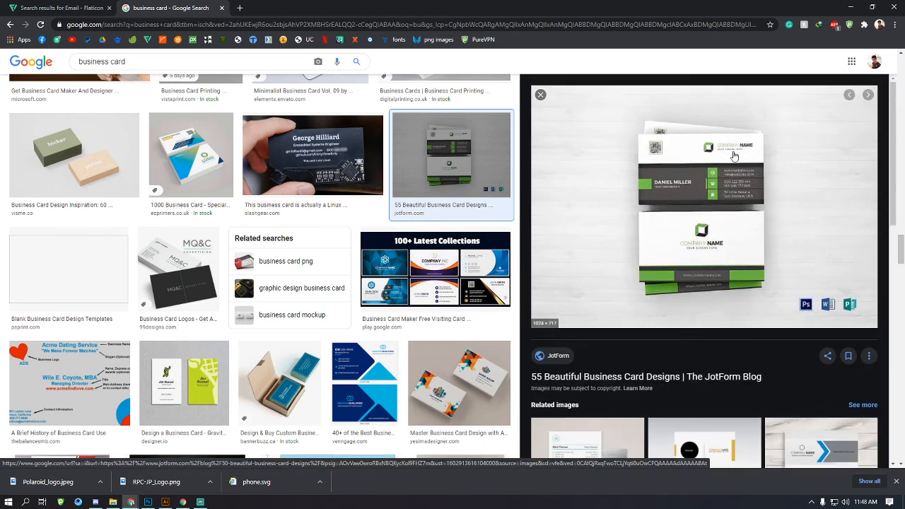
pyautogui.scroll(-3, 695, 225)
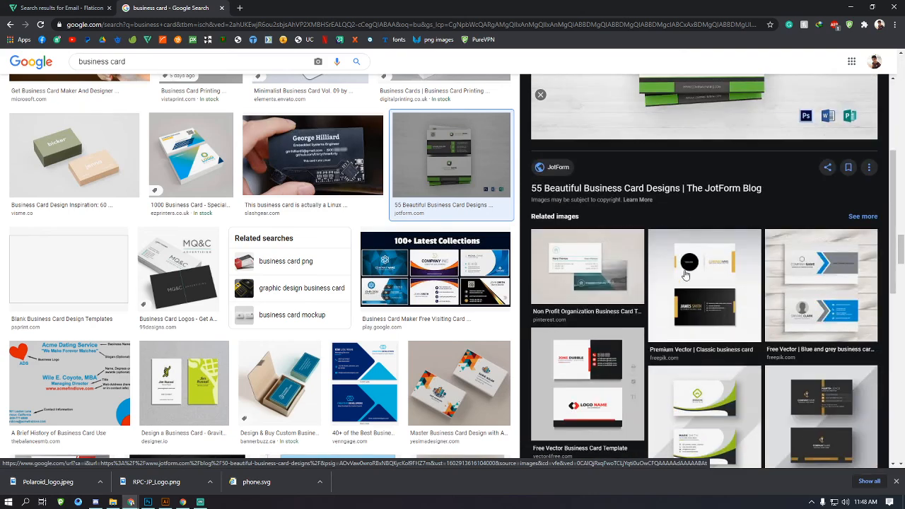
# Preview the related Free Vector Business Card Template from Vector 4 Free and look through more card results.
pyautogui.scroll(-1, 590, 285)
pyautogui.click(590, 297)
pyautogui.scroll(-1, 705, 233)
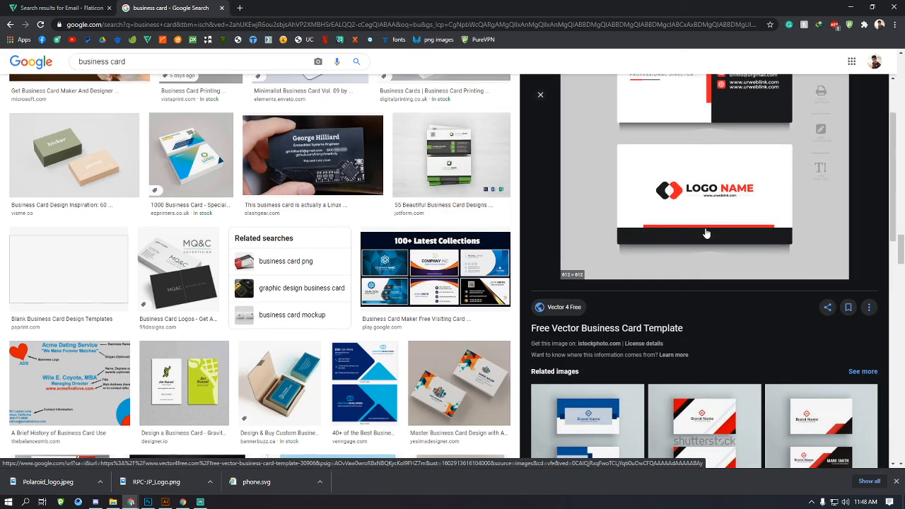
pyautogui.scroll(2, 705, 233)
pyautogui.scroll(-4, 319, 255)
pyautogui.scroll(5, 288, 266)
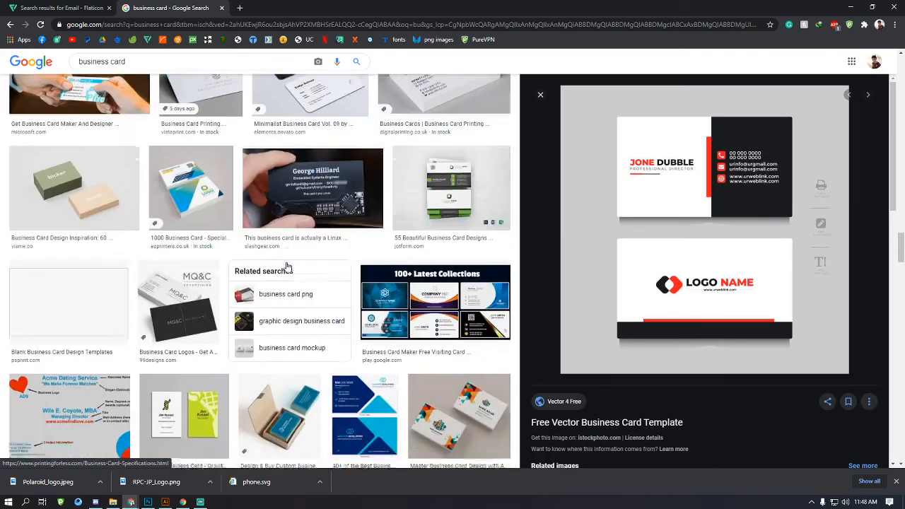
pyautogui.scroll(-10, 288, 266)
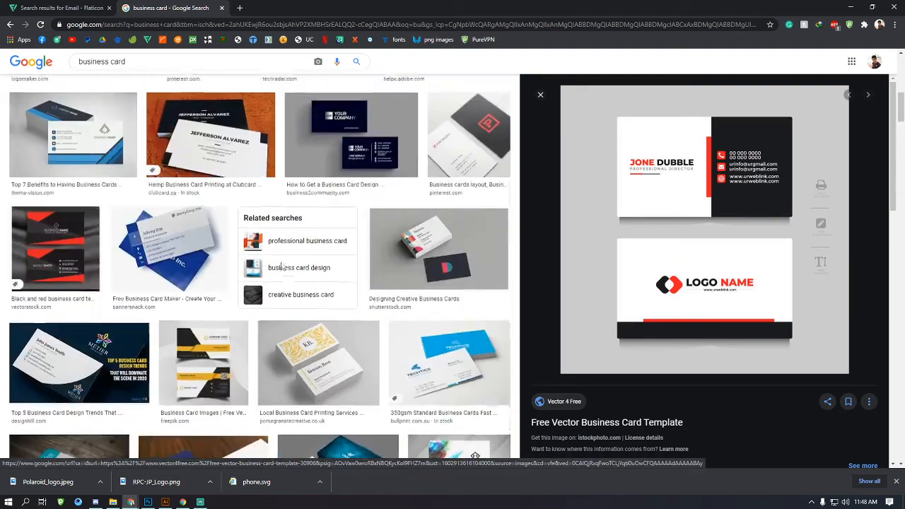
# Leave the business card image results and open the Flaticon home page from the email icon search.
pyautogui.scroll(10, 281, 267)
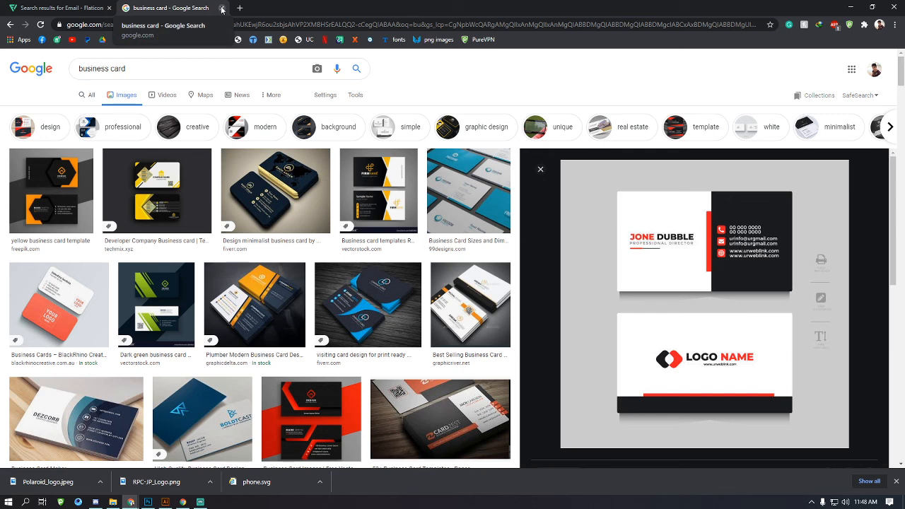
pyautogui.click(90, 7)
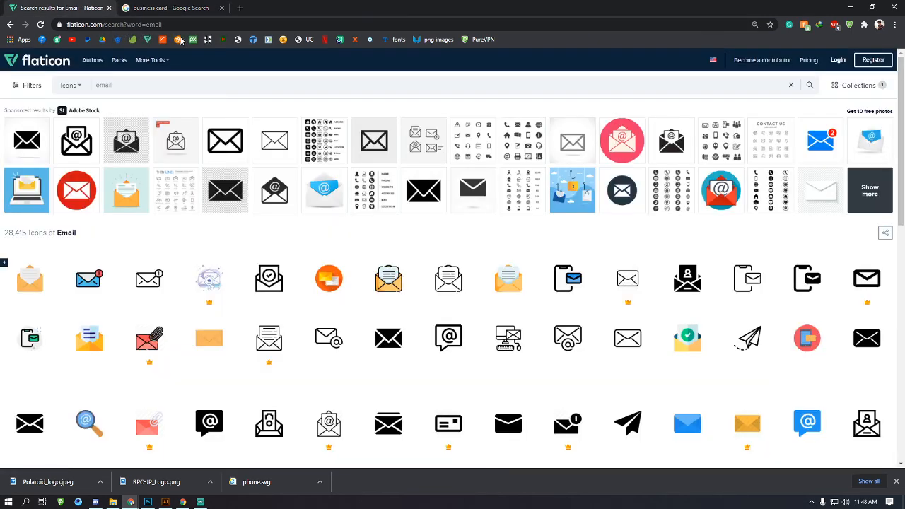
pyautogui.click(181, 23)
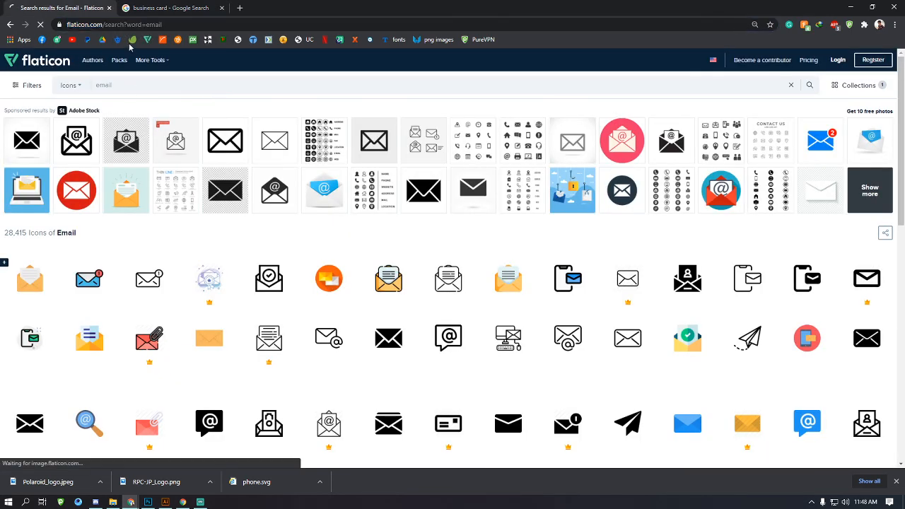
pyautogui.click(47, 63)
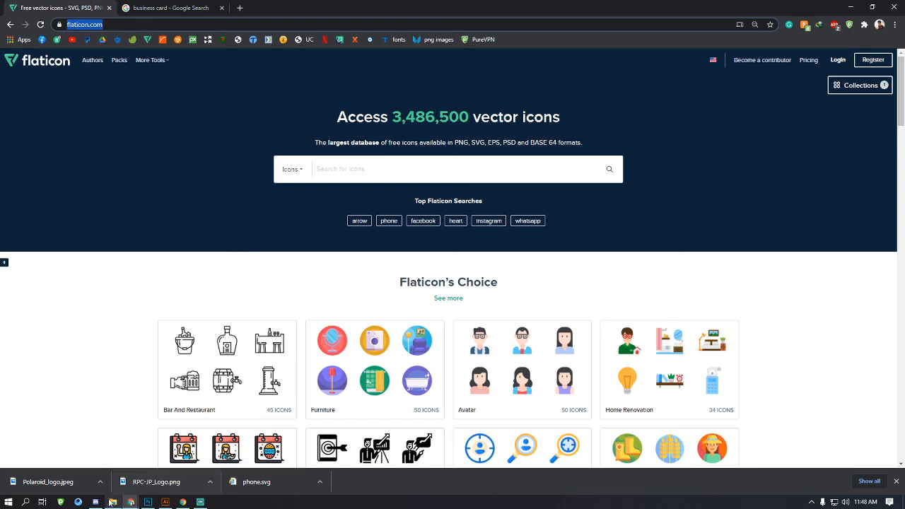
pyautogui.click(95, 502)
pyautogui.click(291, 367)
pyautogui.write('https://www.flaticon.com/')
pyautogui.press('Return')
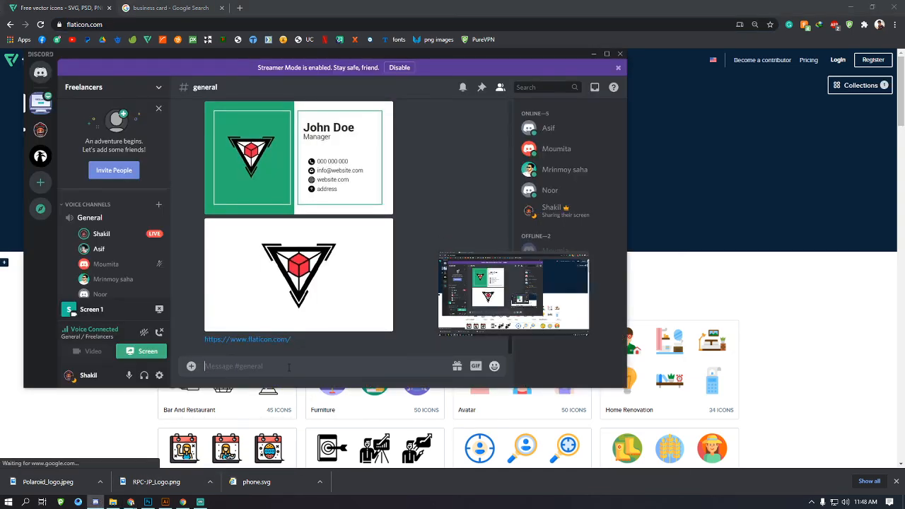
pyautogui.click(451, 5)
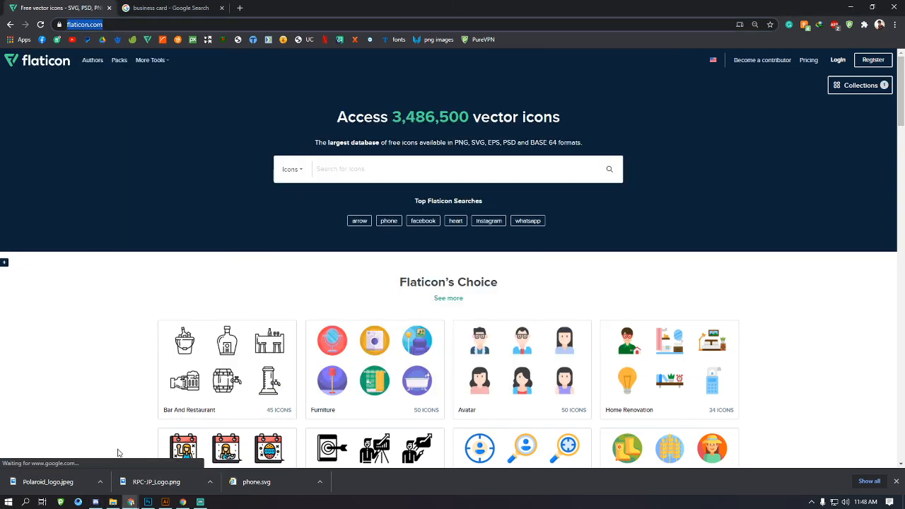
# Switch to Illustrator and replace the placeholder phone number on the card's front with a nine-digit sample number.
pyautogui.click(148, 502)
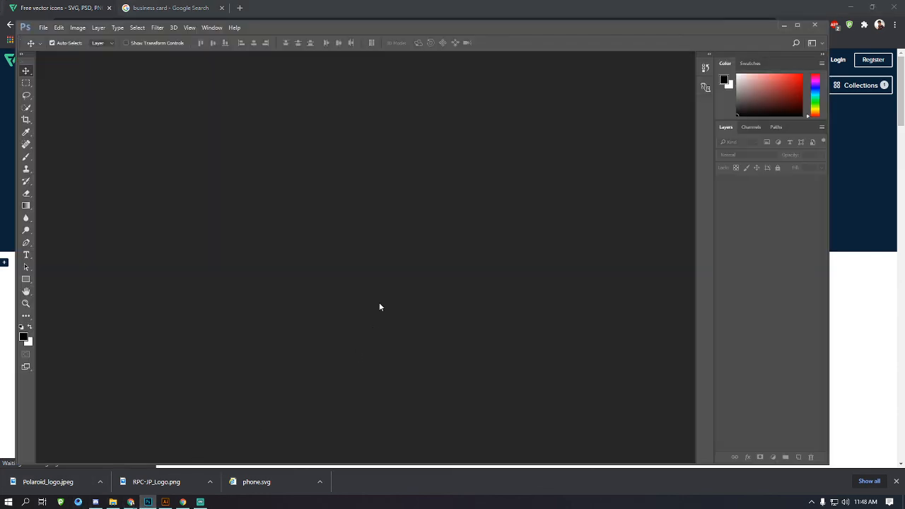
pyautogui.click(166, 502)
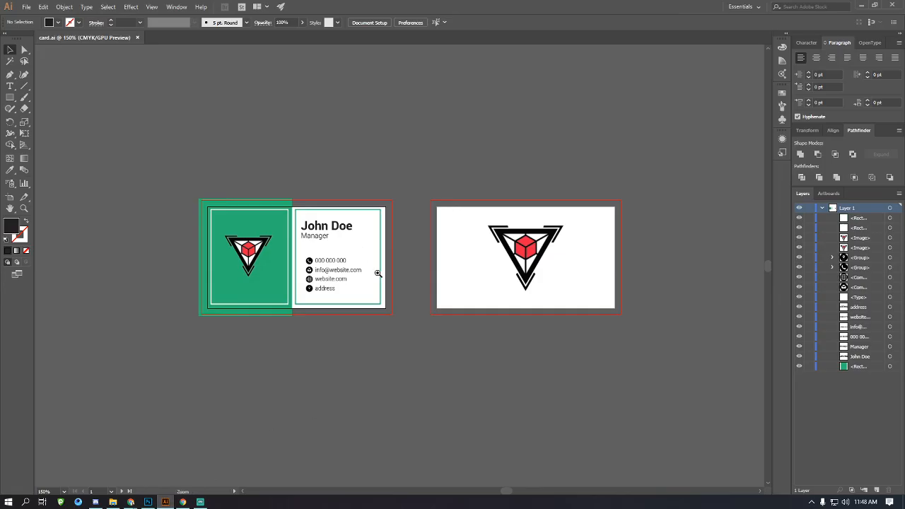
pyautogui.moveTo(378, 273); pyautogui.dragTo(362, 231)
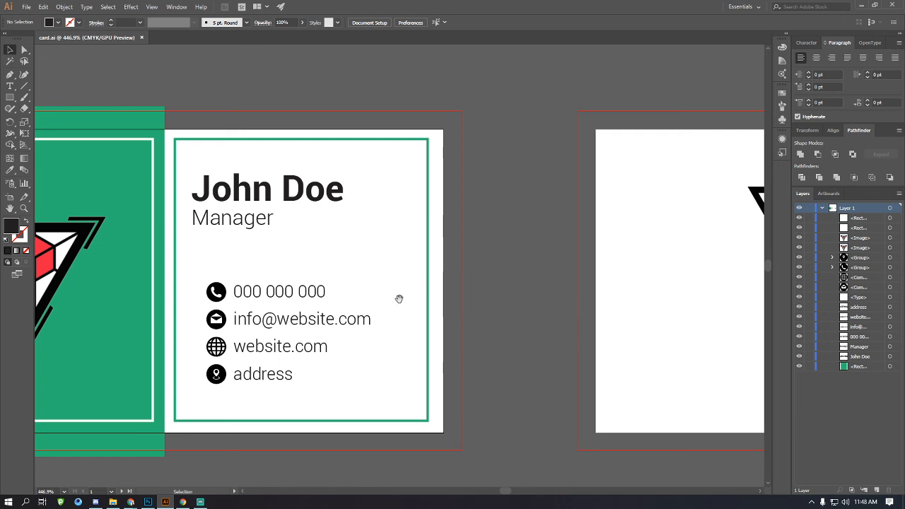
pyautogui.scroll(-2, 400, 307)
pyautogui.hscroll(1, 418, 399)
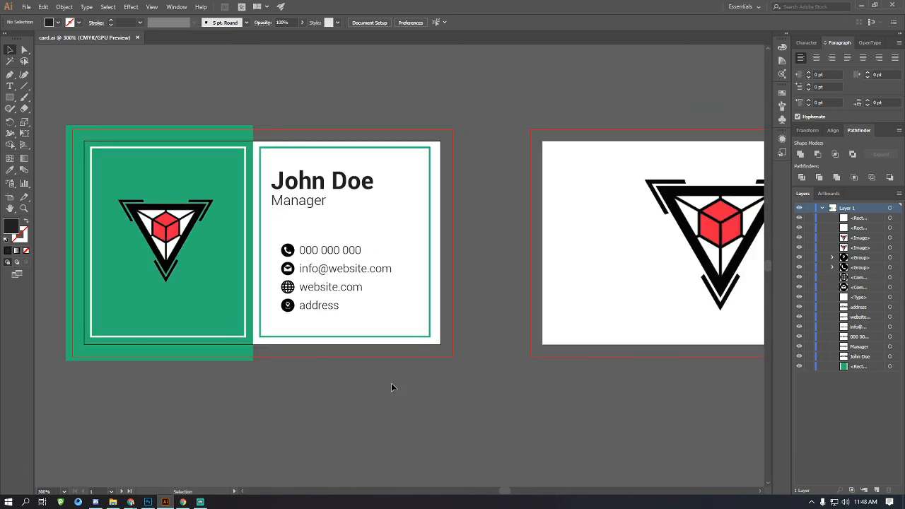
pyautogui.click(336, 278)
pyautogui.moveTo(377, 237); pyautogui.dragTo(515, 256)
pyautogui.click(464, 203)
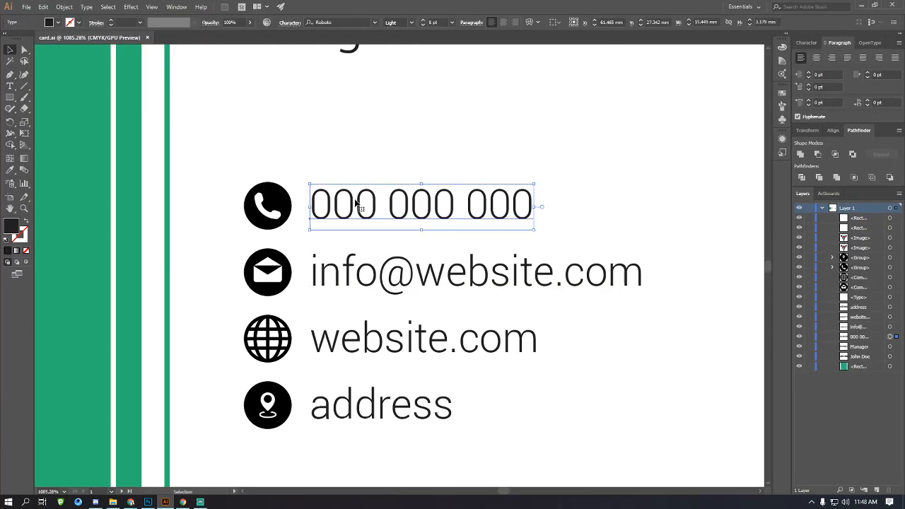
pyautogui.doubleClick(460, 198)
pyautogui.hotkey('ctrl', 'a')
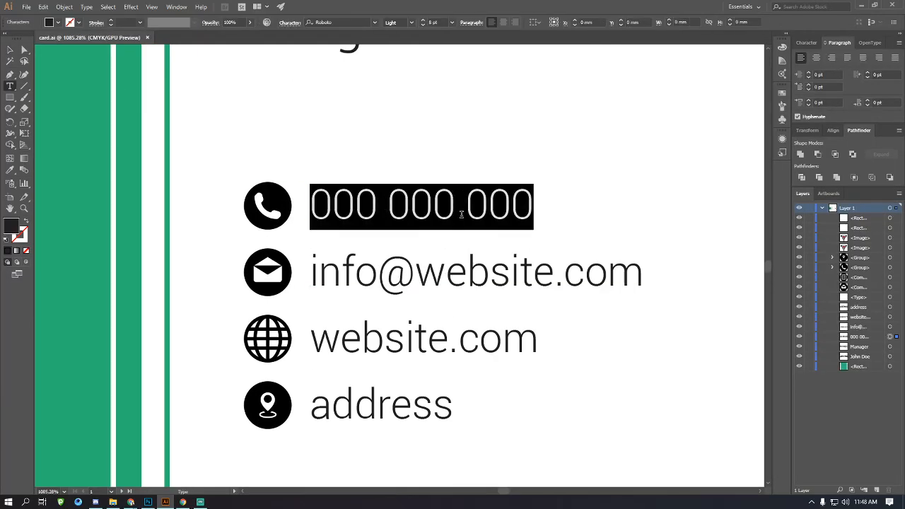
pyautogui.write('0')
pyautogui.press('BackSpace')
pyautogui.write('123456789')
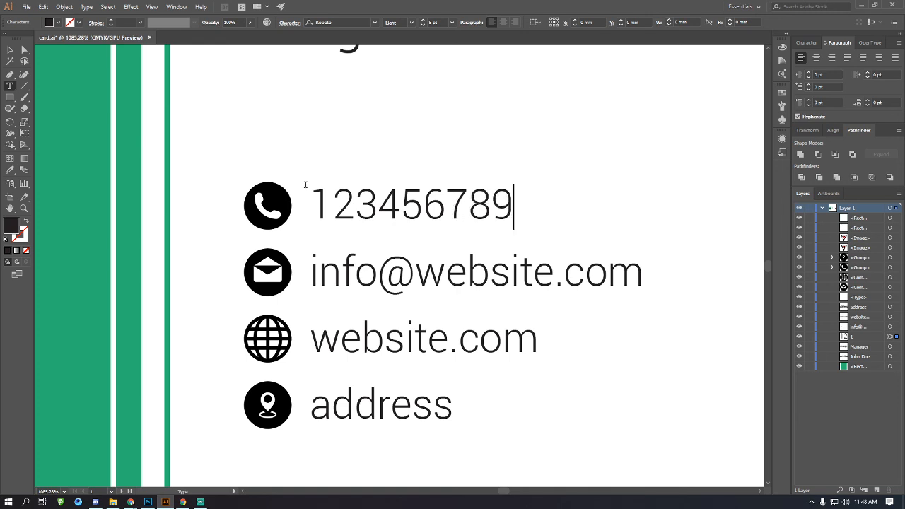
pyautogui.click(10, 50)
pyautogui.click(431, 230)
pyautogui.scroll(-3, 433, 232)
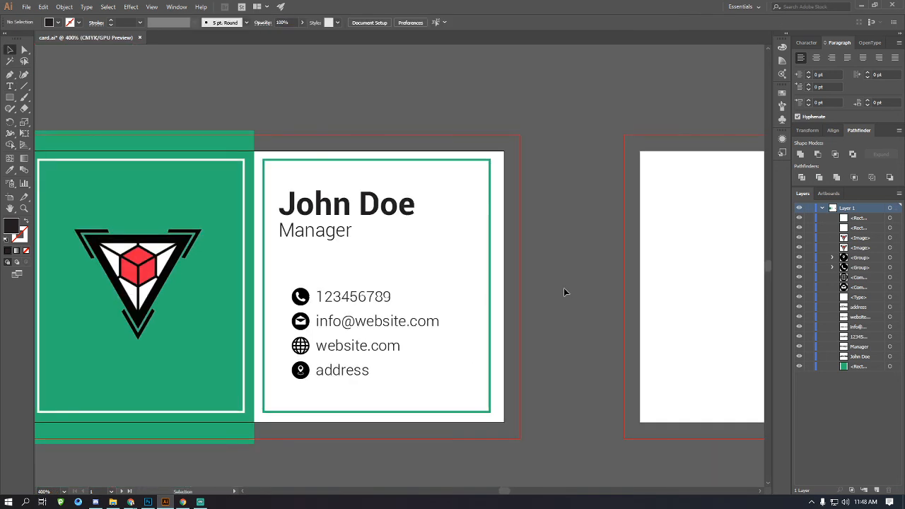
# Examine the phone, email, website and address icons with their text lines on the card's front.
pyautogui.scroll(-1, 601, 304)
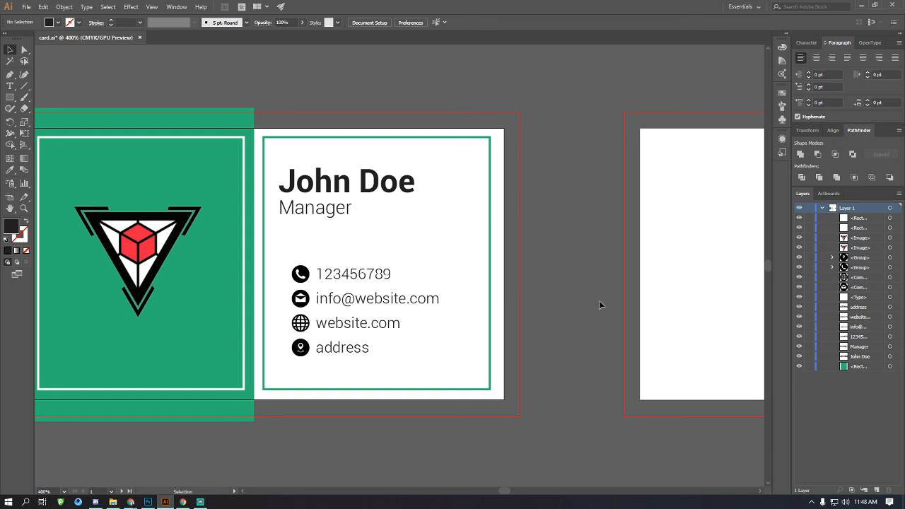
pyautogui.hscroll(1, 601, 305)
pyautogui.scroll(5, 404, 333)
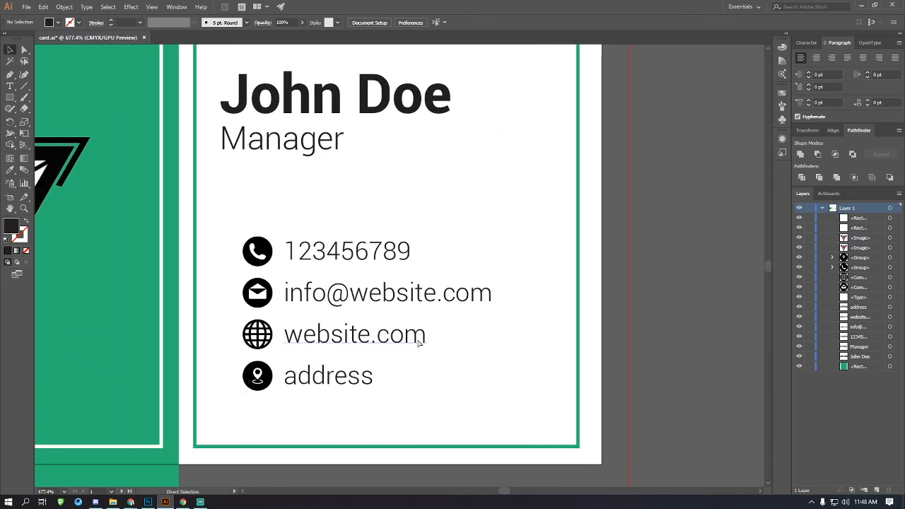
pyautogui.scroll(2, 289, 320)
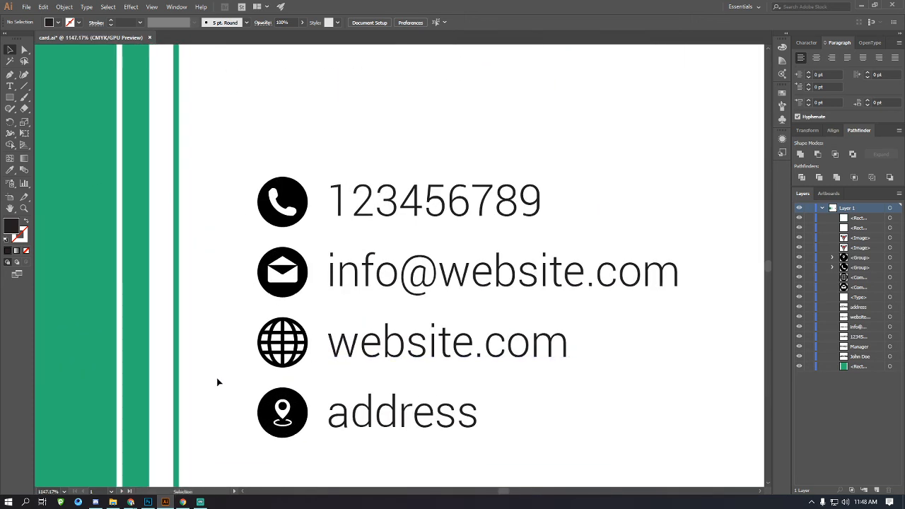
pyautogui.click(296, 205)
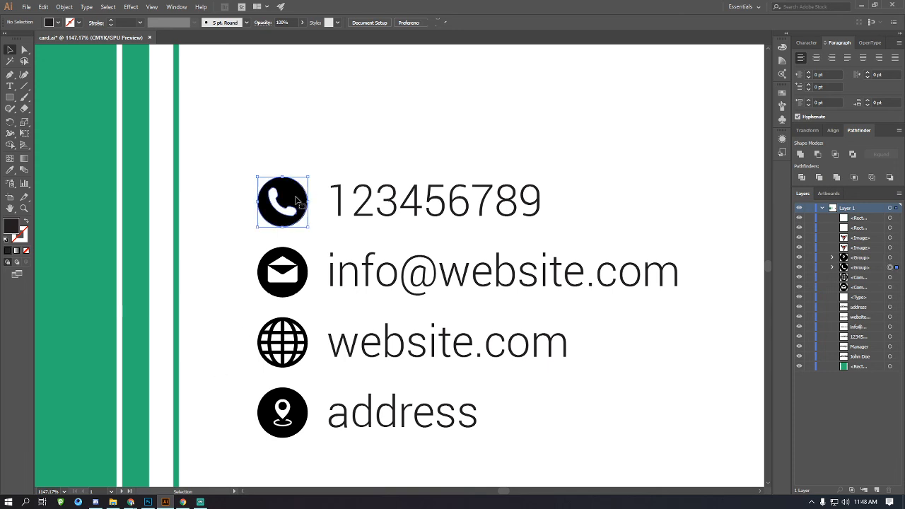
pyautogui.click(230, 304)
pyautogui.keyDown('ctrl'); pyautogui.keyDown('alt'); pyautogui.click(334, 269); pyautogui.keyUp('alt'); pyautogui.keyUp('ctrl')
pyautogui.keyDown('ctrl'); pyautogui.keyDown('alt'); pyautogui.click(334, 268); pyautogui.keyUp('alt'); pyautogui.keyUp('ctrl')
pyautogui.keyDown('ctrl'); pyautogui.keyDown('alt'); pyautogui.click(334, 268); pyautogui.keyUp('alt'); pyautogui.keyUp('ctrl')
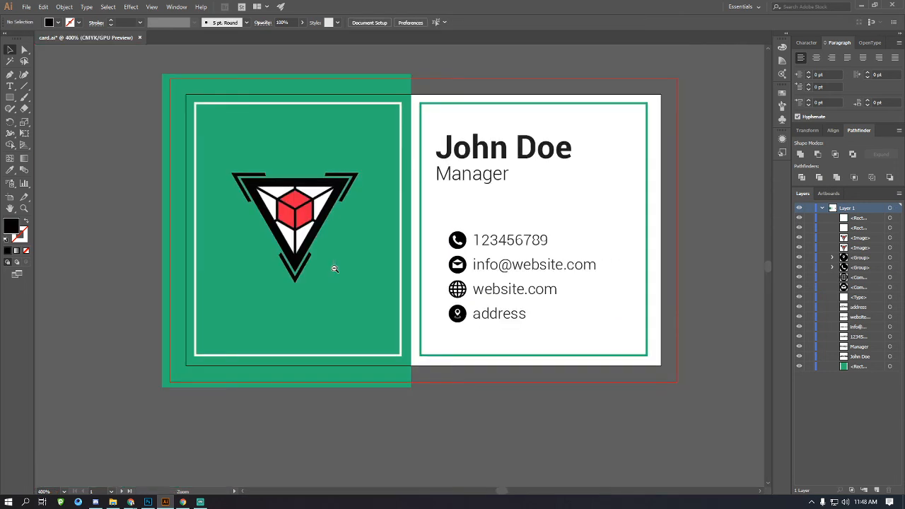
pyautogui.hscroll(2, 666, 295)
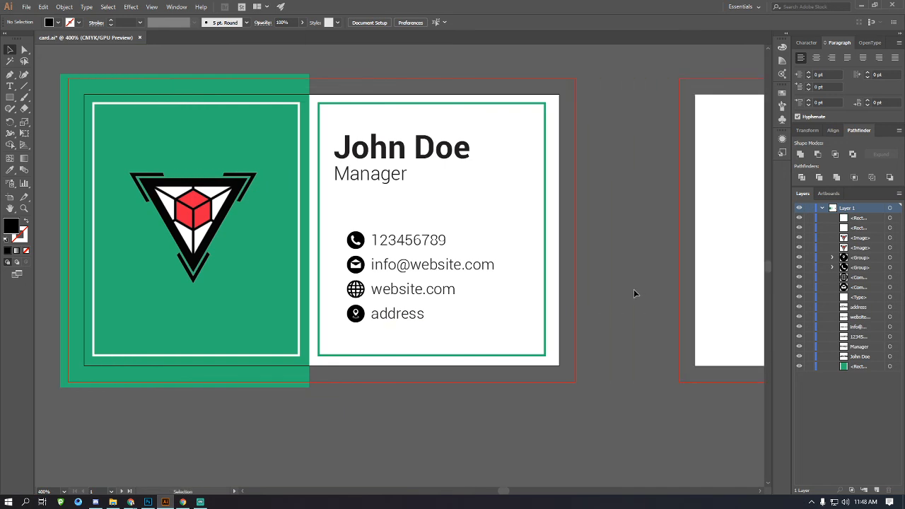
pyautogui.scroll(1, 634, 293)
pyautogui.hscroll(-2, 635, 294)
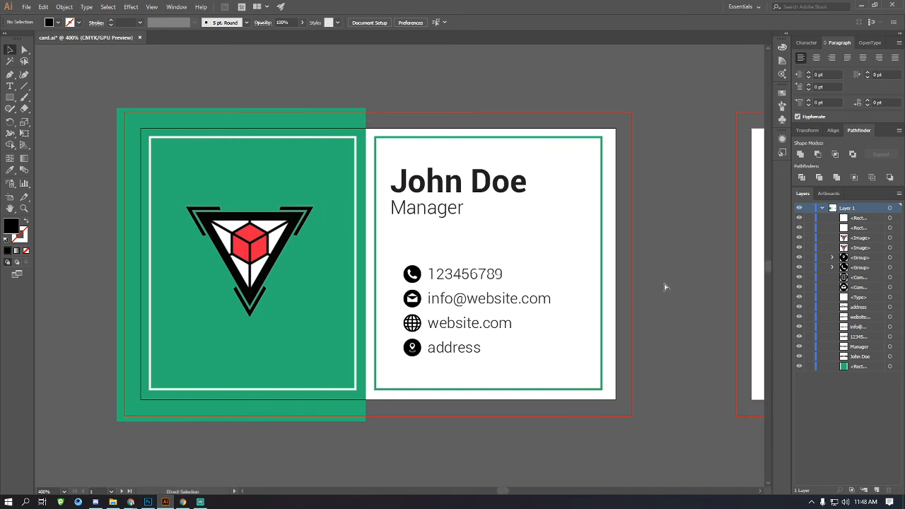
pyautogui.hscroll(-1, 671, 281)
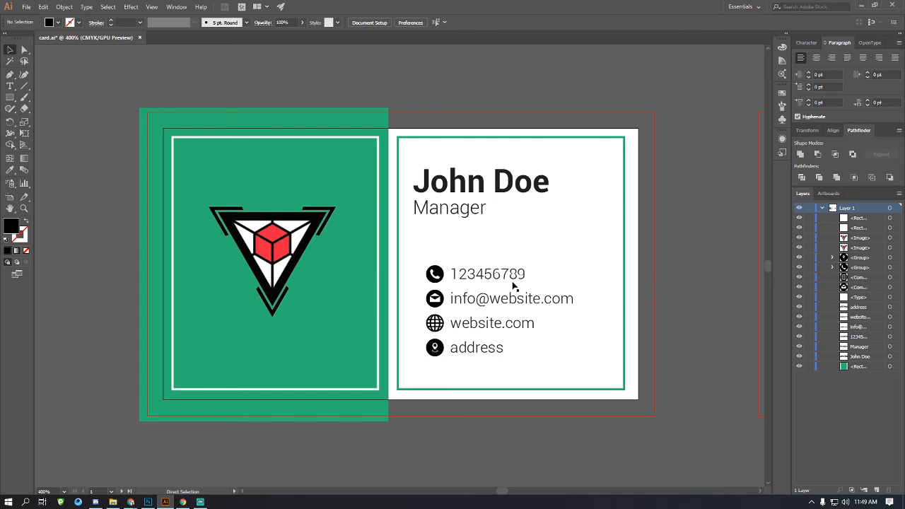
pyautogui.press('v')
pyautogui.press('a')
pyautogui.press('v')
pyautogui.hscroll(5, 96, 437)
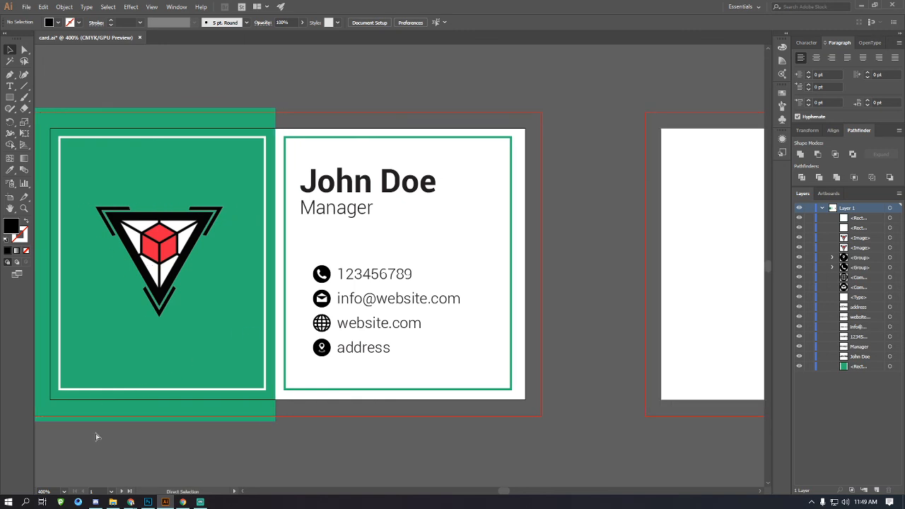
pyautogui.hscroll(-4, 334, 459)
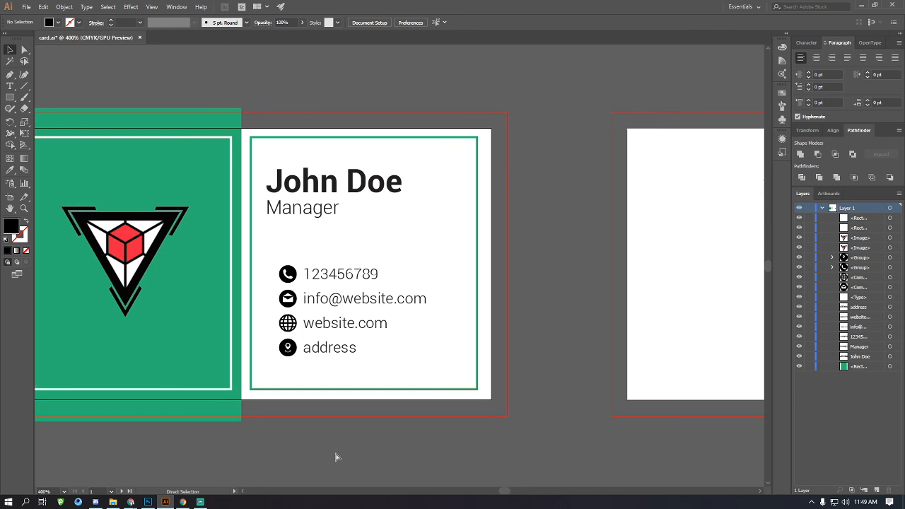
pyautogui.hscroll(-1, 337, 456)
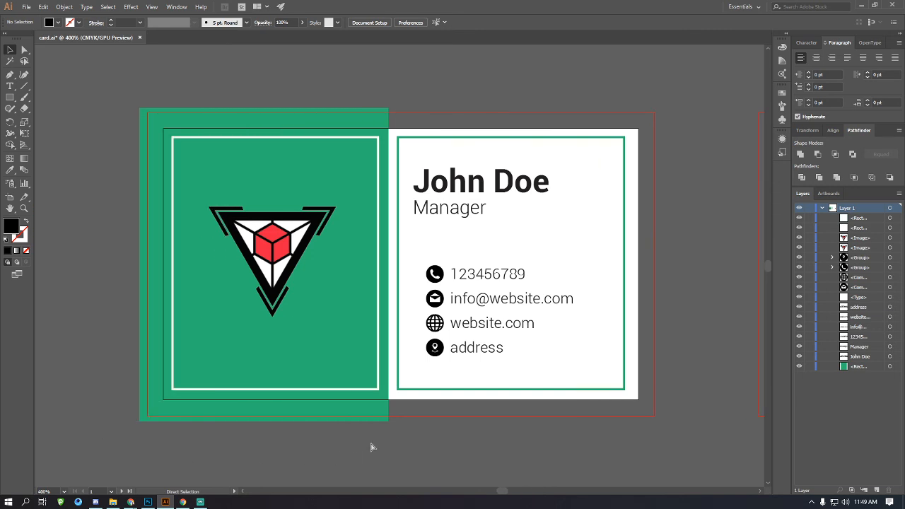
# Try the card's front without the four contact icons by deleting them, and undo the deletion.
pyautogui.press('v')
pyautogui.moveTo(430, 371); pyautogui.dragTo(447, 264)
pyautogui.press('Delete')
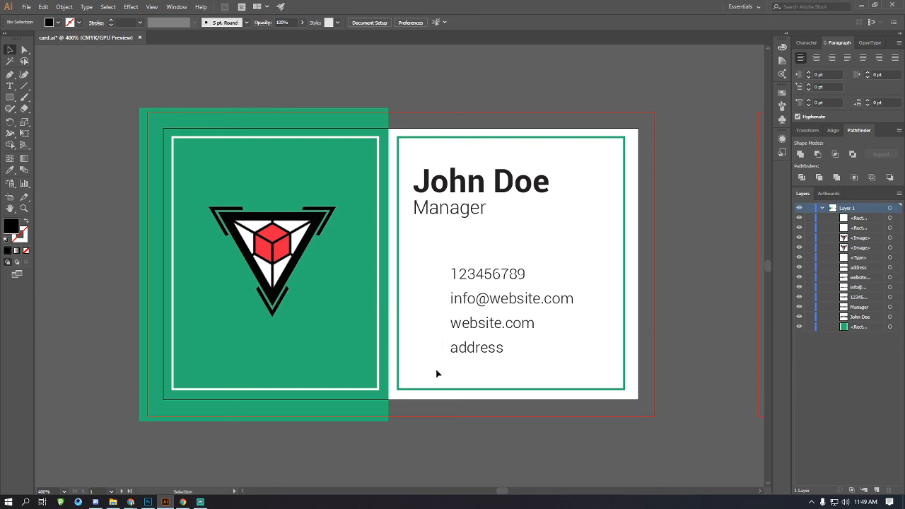
pyautogui.hotkey('ctrl', 'z')
pyautogui.hotkey('ctrl', 'shift', 'a')
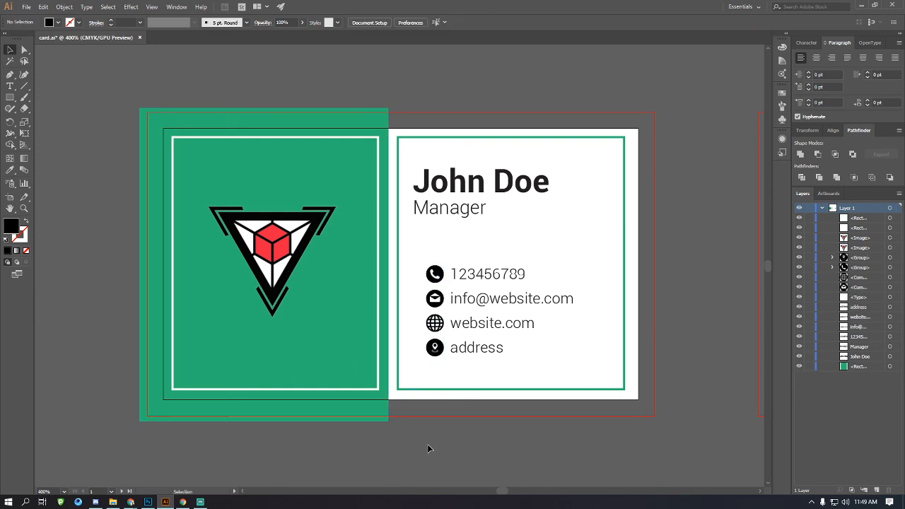
# Save the business card document card.ai.
pyautogui.scroll(-1, 467, 340)
pyautogui.scroll(1, 459, 401)
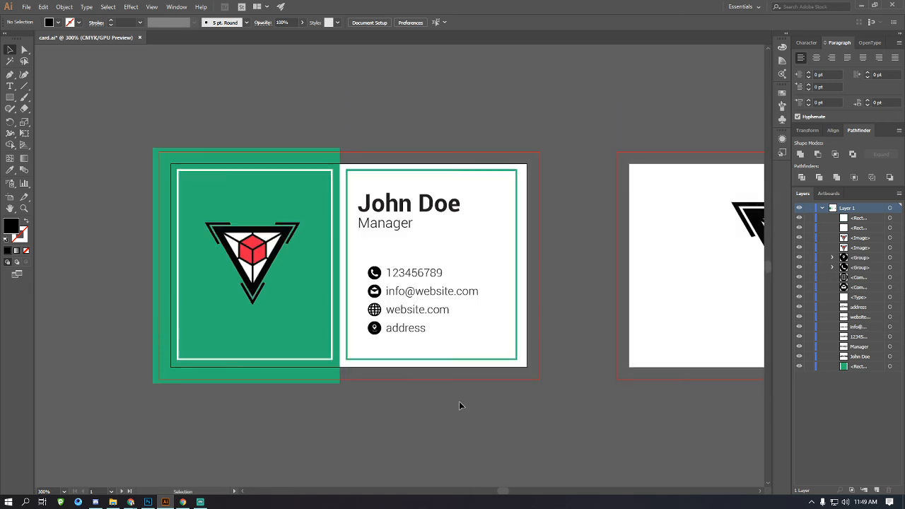
pyautogui.scroll(-1, 466, 374)
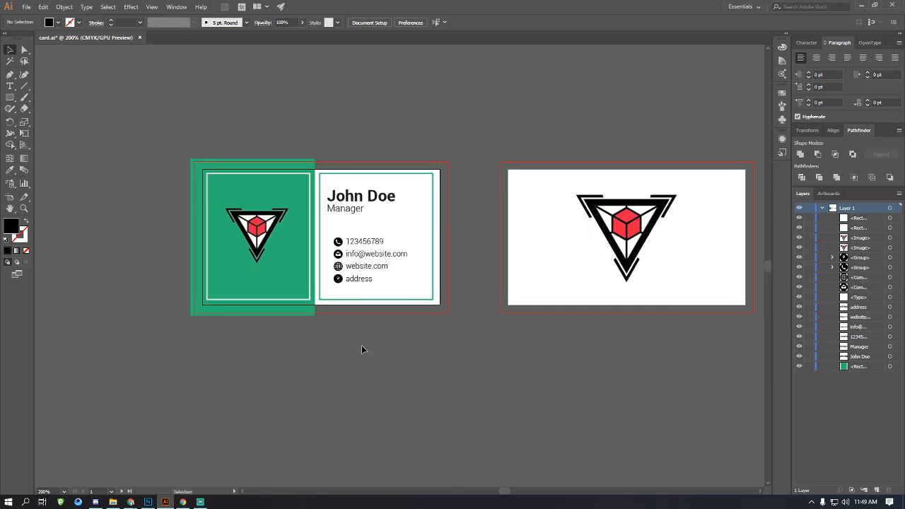
pyautogui.press('a')
pyautogui.hotkey('ctrl', 's')
# Switch to Discord and review the posted card exports and the Flaticon link in the general channel.
pyautogui.click(95, 502)
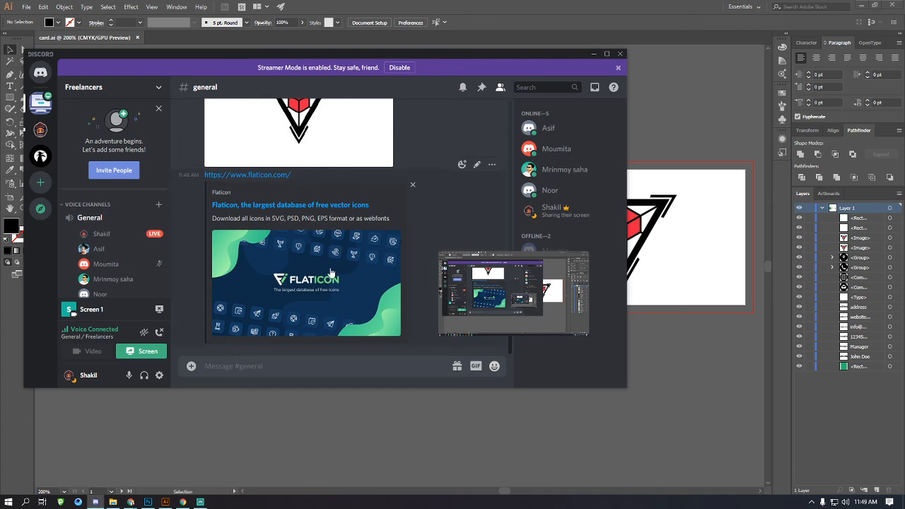
pyautogui.scroll(4, 331, 272)
pyautogui.scroll(1, 331, 270)
pyautogui.scroll(-1, 331, 270)
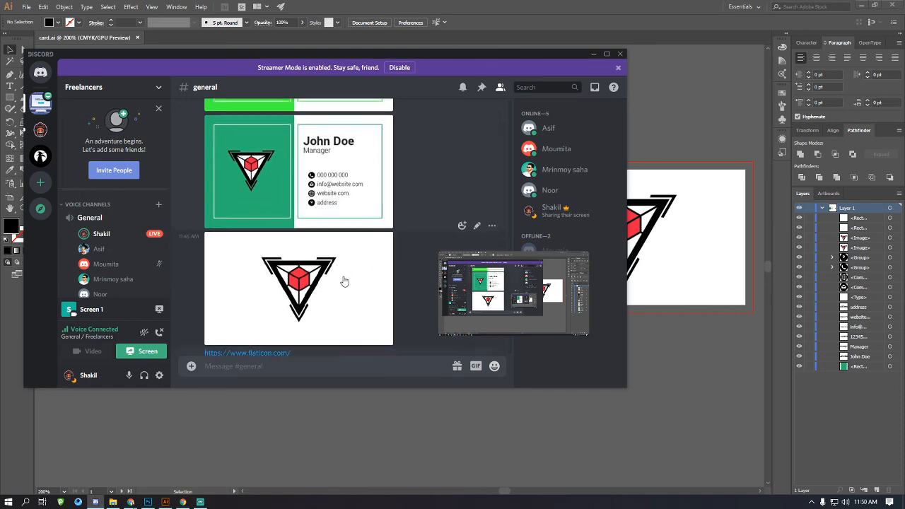
pyautogui.scroll(3, 344, 282)
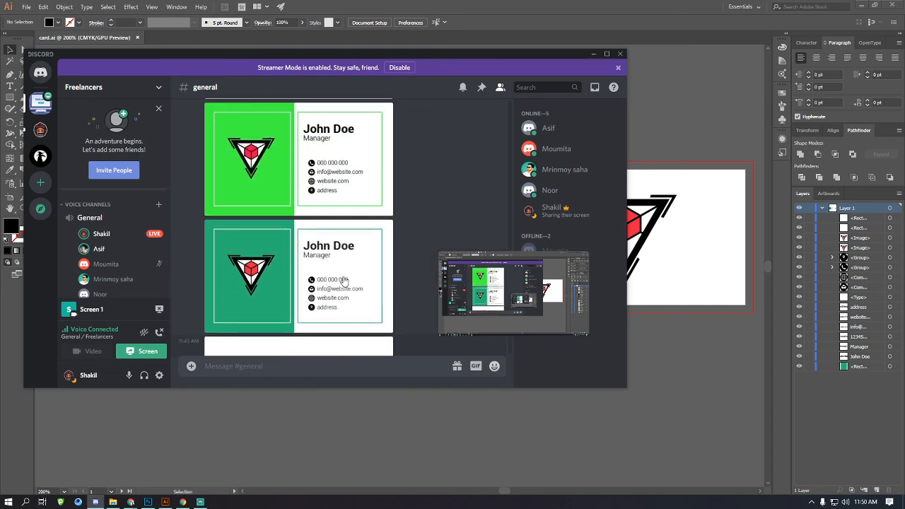
pyautogui.scroll(-2, 344, 282)
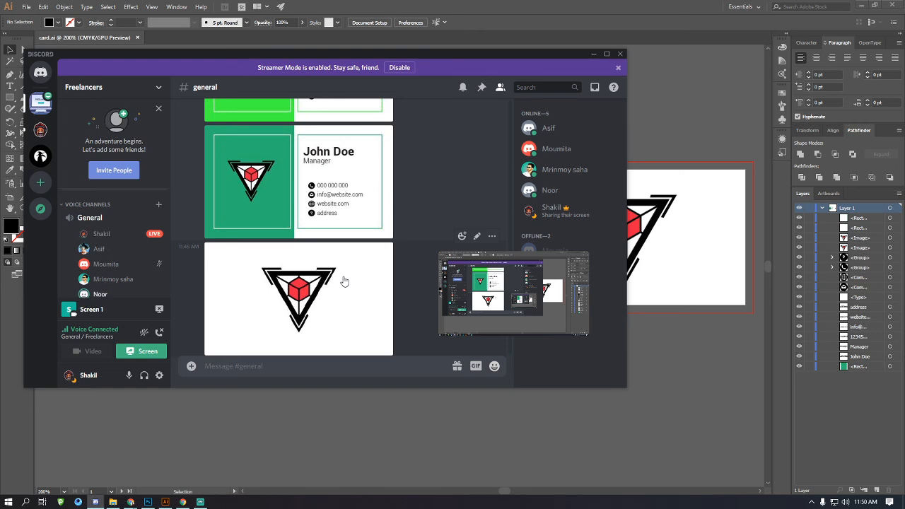
pyautogui.scroll(-3, 345, 281)
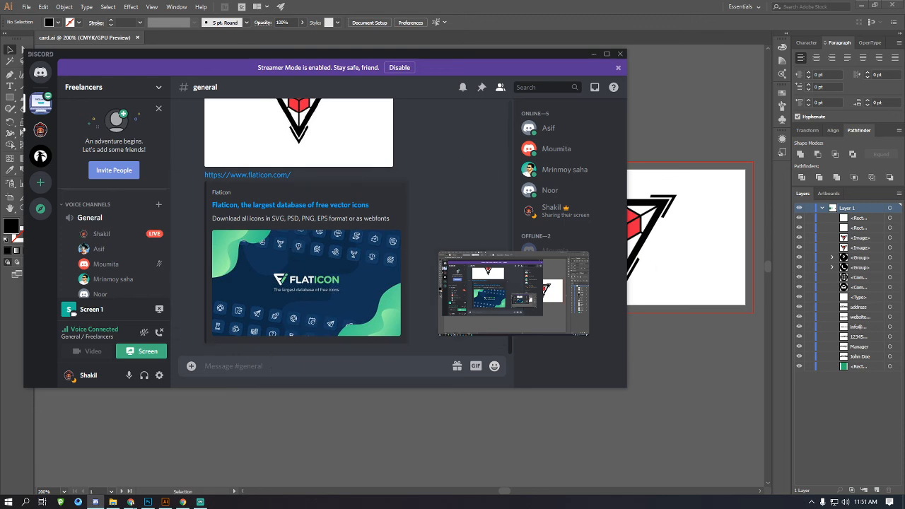
# Switch to Chrome, open Google Drive, and set the 111111 folder's link access to Anyone with the link.
pyautogui.moveTo(904, 200); pyautogui.dragTo(549, 13)
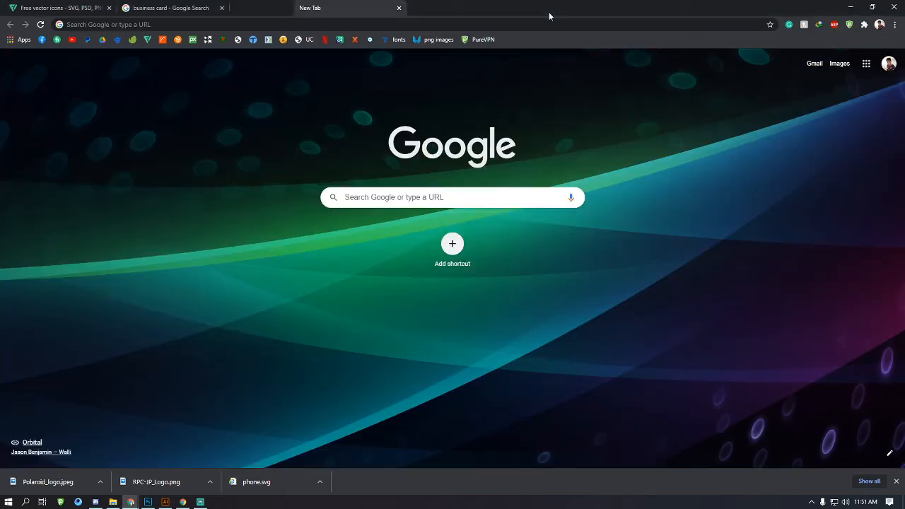
pyautogui.click(103, 40)
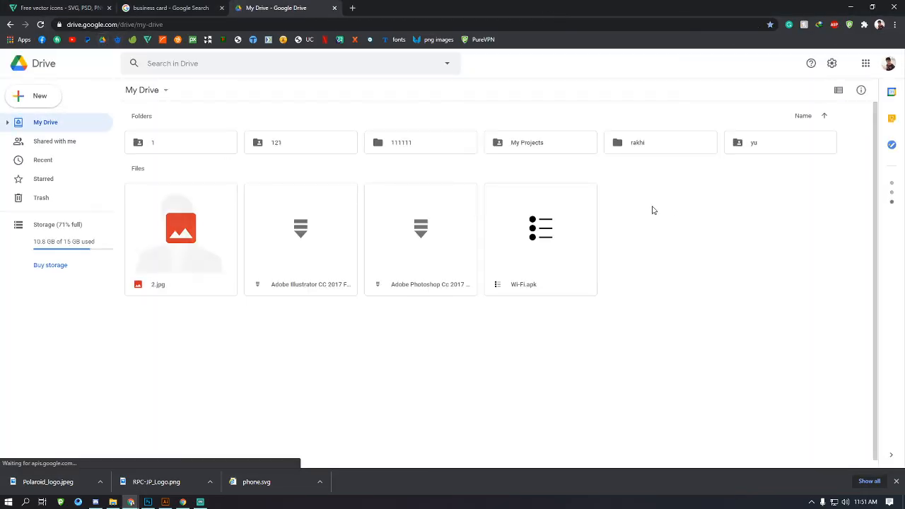
pyautogui.click(412, 145)
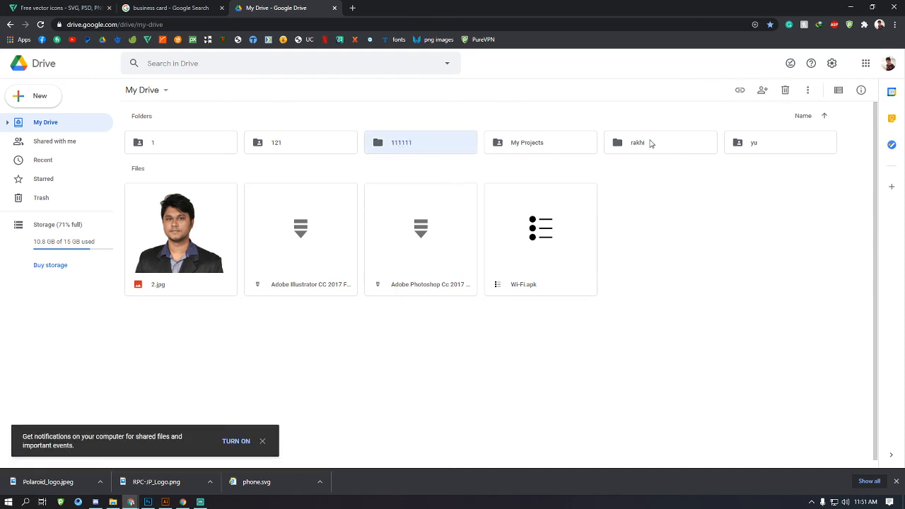
pyautogui.click(740, 92)
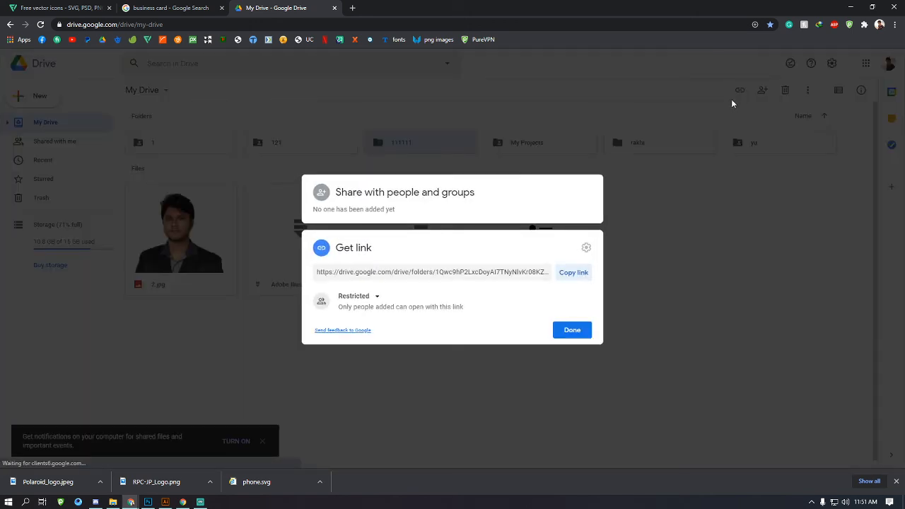
pyautogui.click(572, 275)
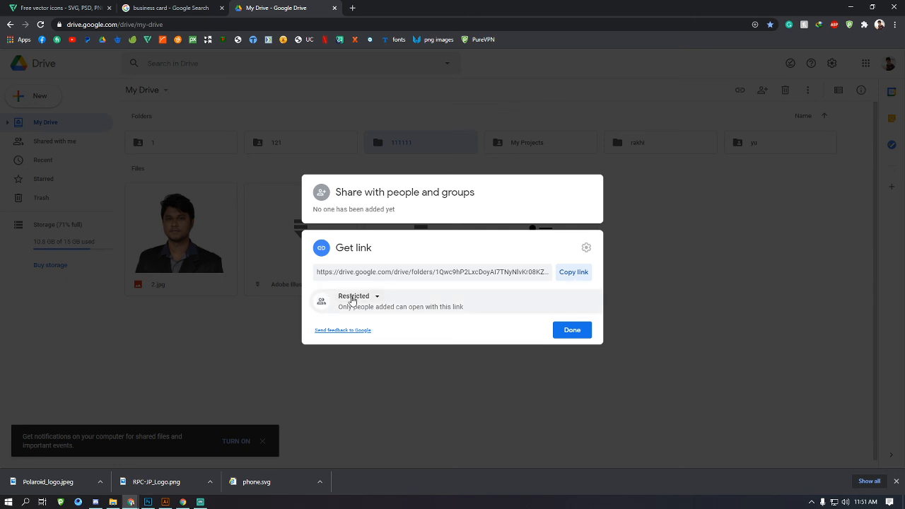
pyautogui.click(360, 297)
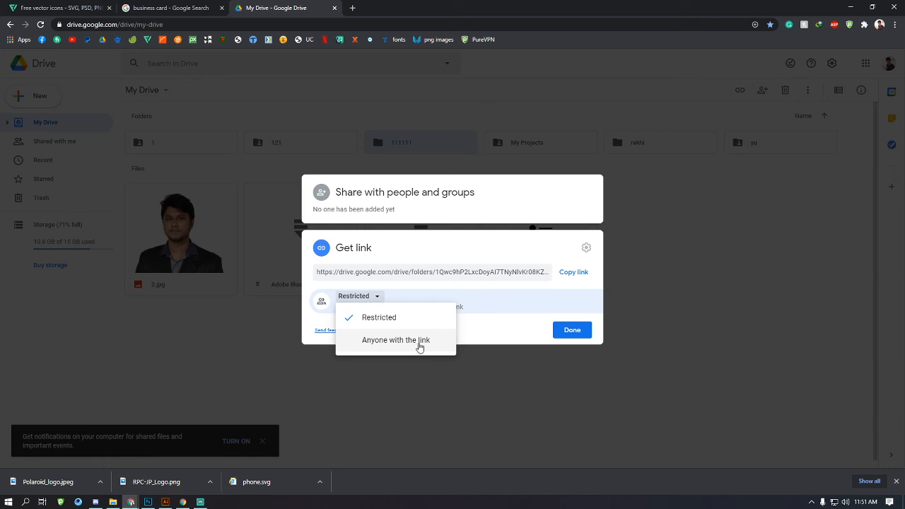
pyautogui.click(426, 342)
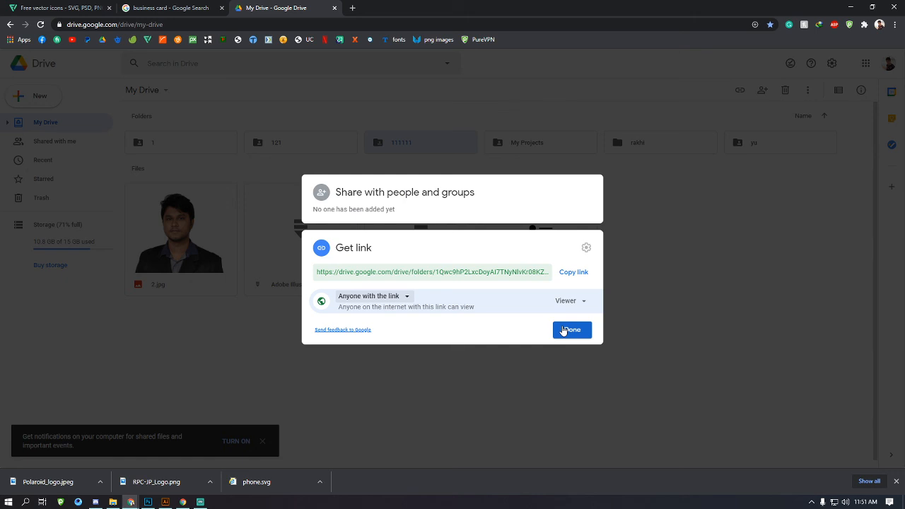
pyautogui.click(572, 330)
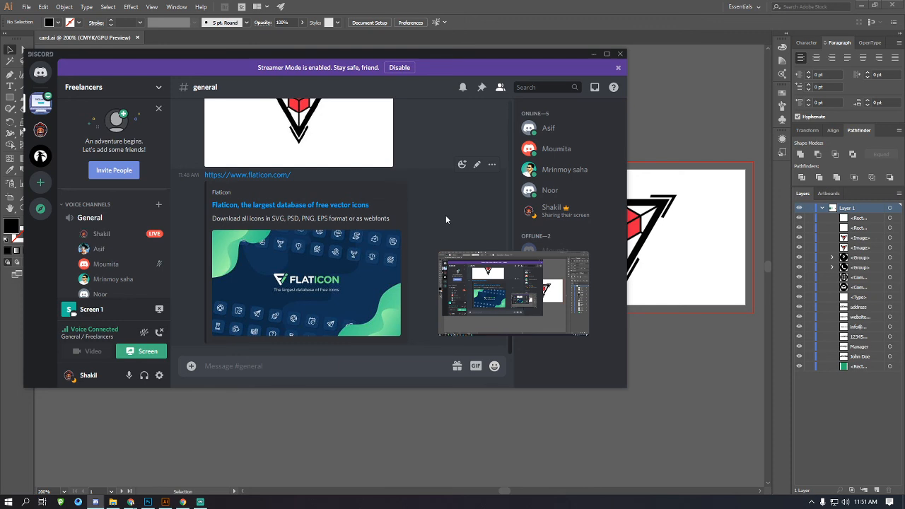
# Return to Discord, dismiss the Streamer Mode notice, and maximize the window.
pyautogui.click(618, 68)
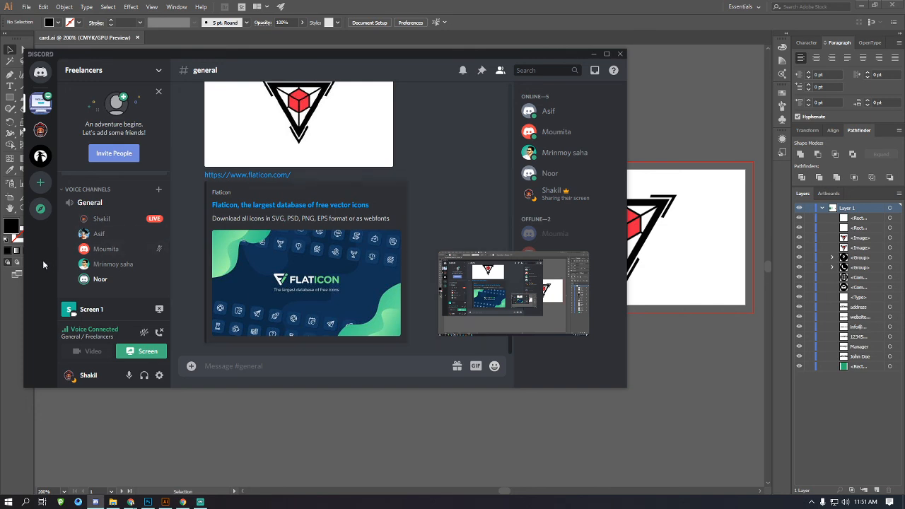
pyautogui.click(607, 55)
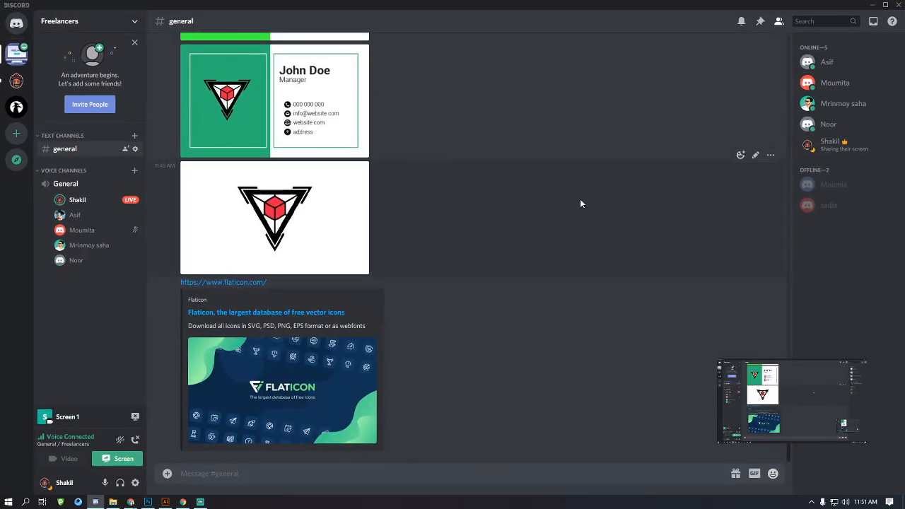
pyautogui.moveTo(816, 380)
pyautogui.click(886, 4)
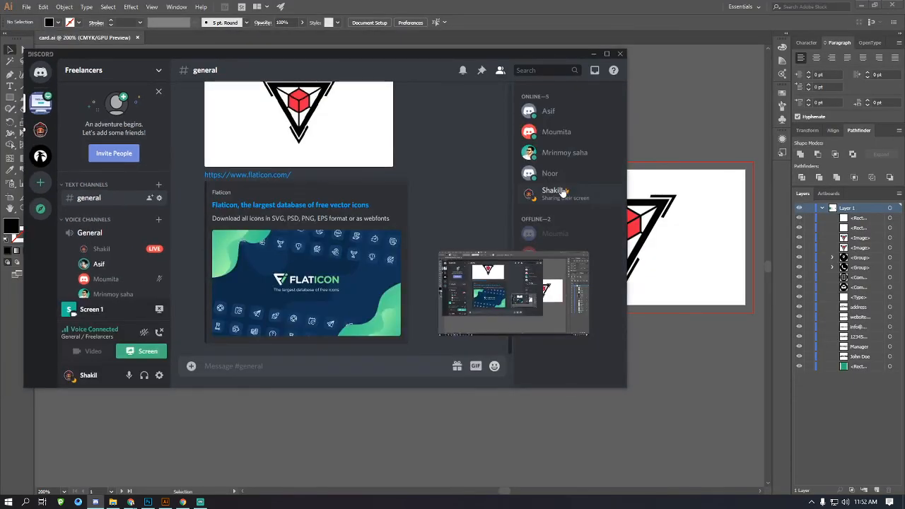
pyautogui.click(607, 53)
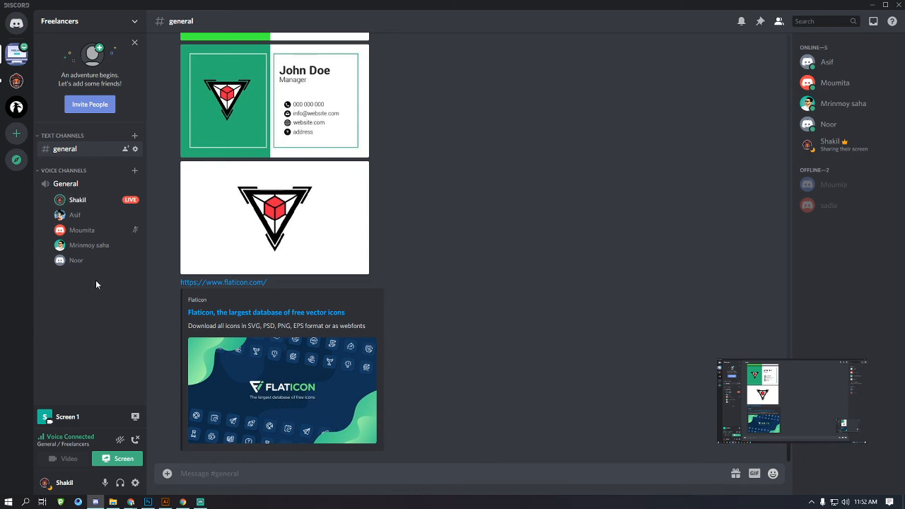
# Raise the user volume of the member listed just below the live sharer in the General voice channel to 116%, and restore the window size.
pyautogui.rightClick(79, 199)
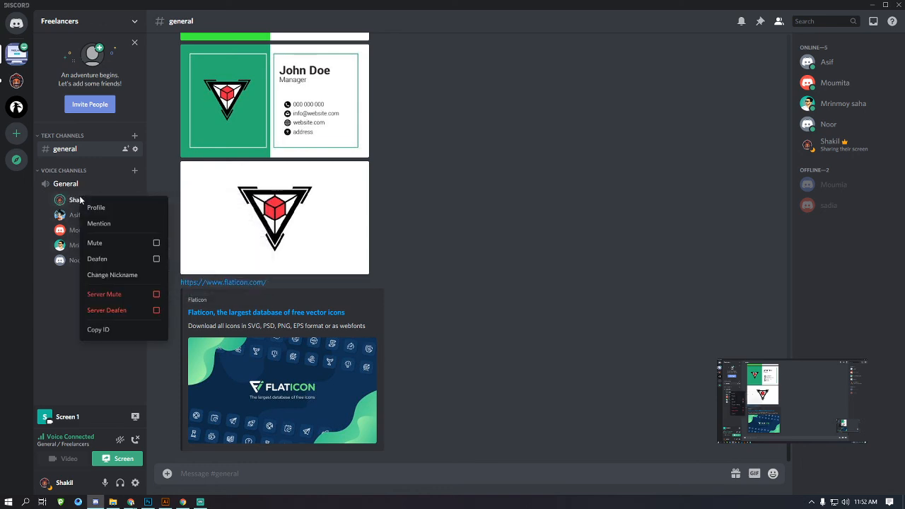
pyautogui.click(42, 300)
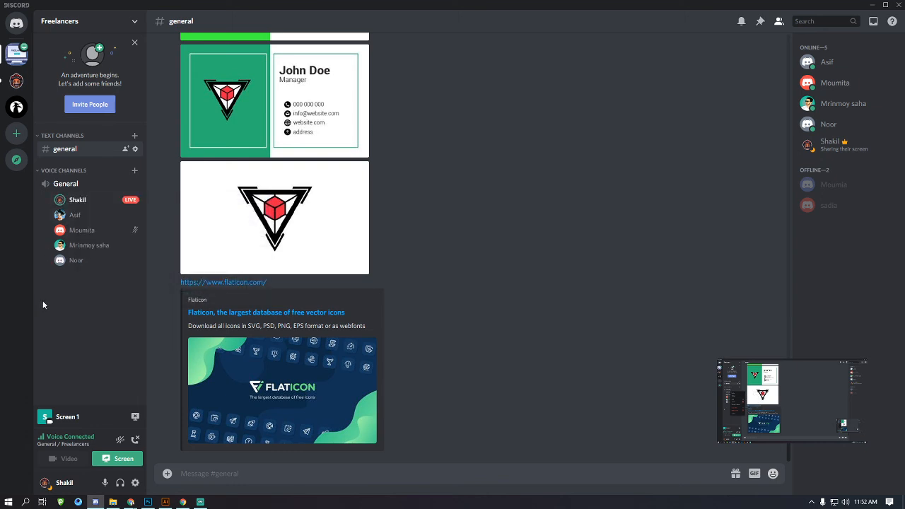
pyautogui.rightClick(70, 221)
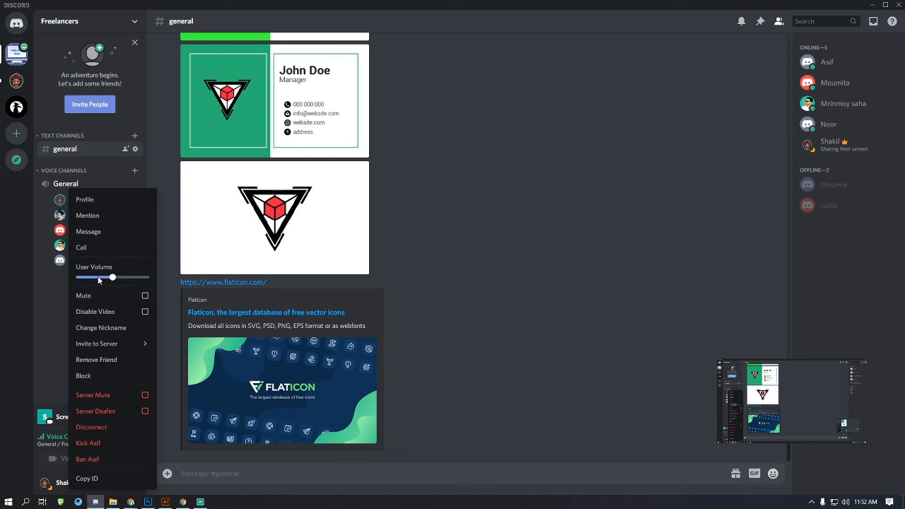
pyautogui.moveTo(112, 276)
pyautogui.mouseDown()
pyautogui.moveTo(146, 277)
pyautogui.moveTo(74, 280)
pyautogui.moveTo(118, 277)
pyautogui.mouseUp()
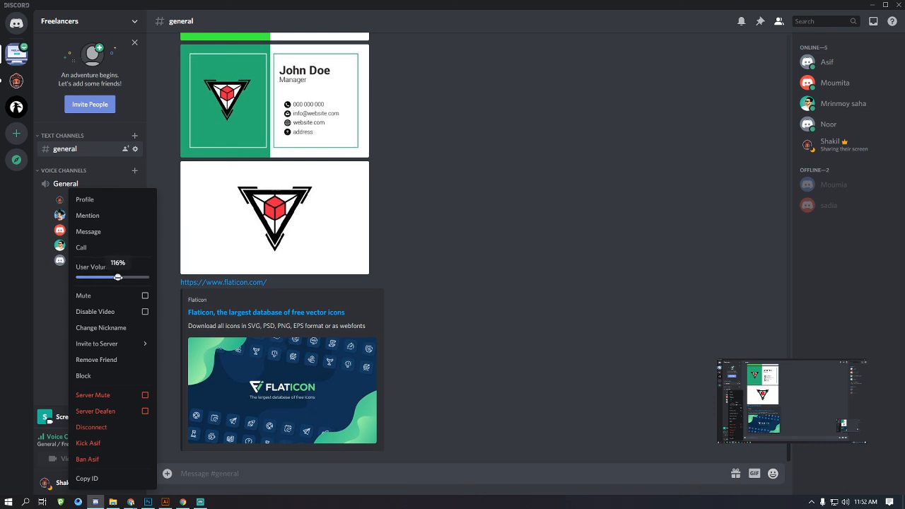
pyautogui.click(46, 314)
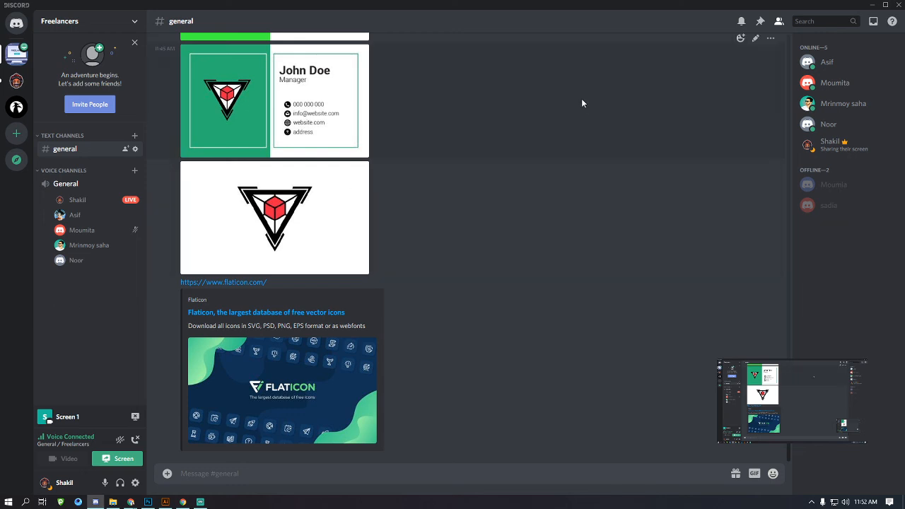
pyautogui.click(886, 6)
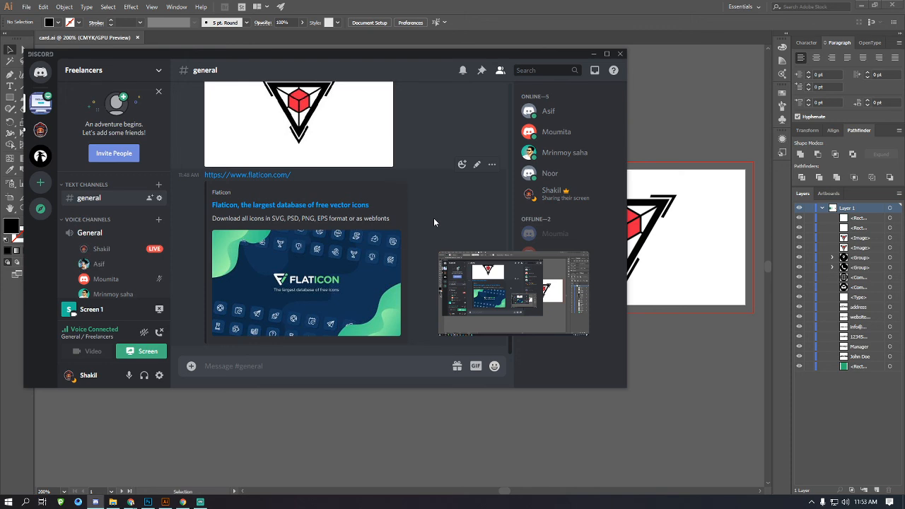
# Reposition the Discord window nearer the middle of the Illustrator workspace.
pyautogui.click(247, 366)
pyautogui.scroll(-1, 133, 268)
pyautogui.scroll(-2, 134, 268)
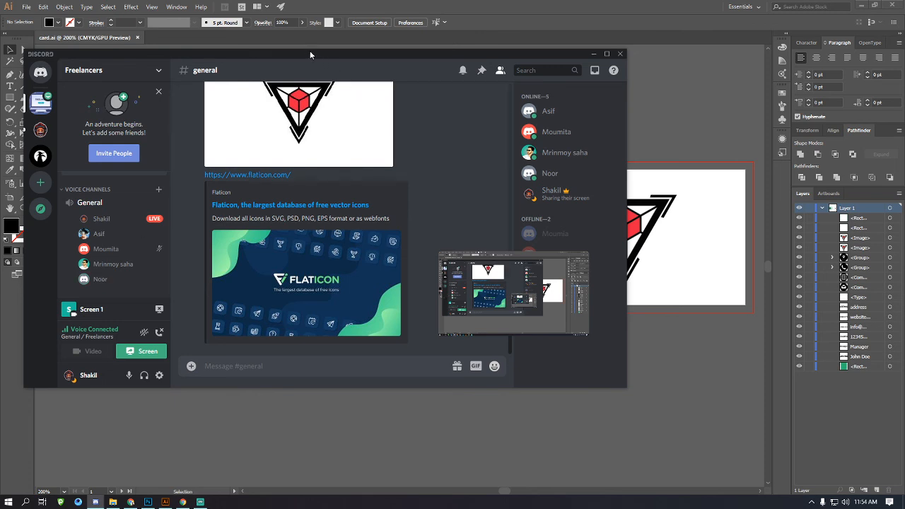
pyautogui.moveTo(310, 50); pyautogui.dragTo(368, 88)
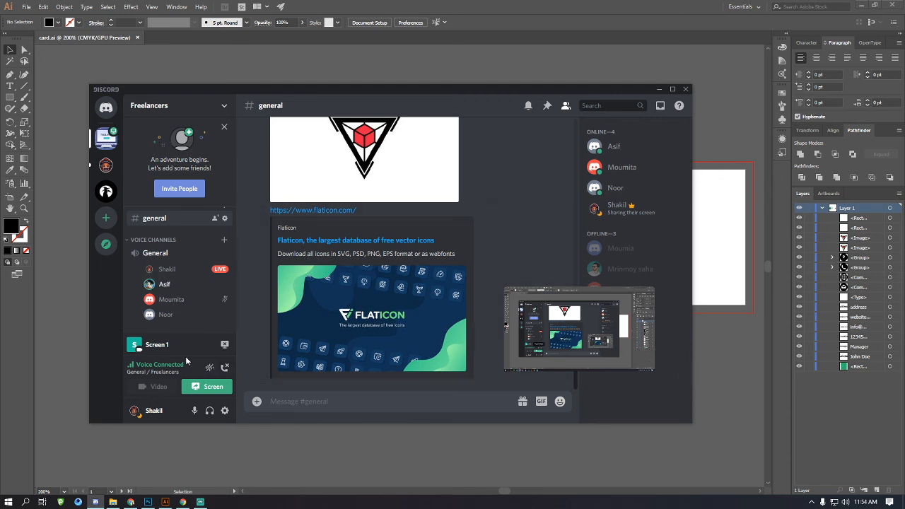
# Bring the business card in Illustrator forward, switch back to Discord, and stop the screen share in the General voice channel.
pyautogui.click(88, 311)
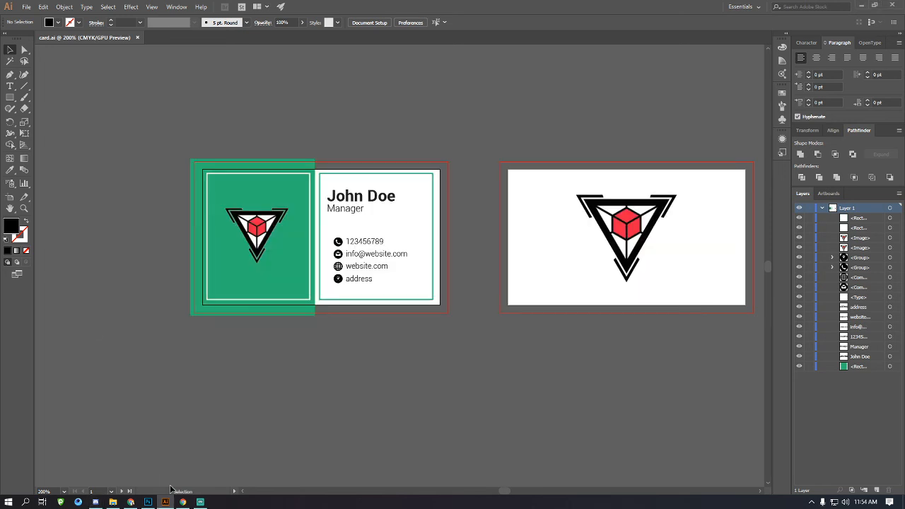
pyautogui.click(95, 502)
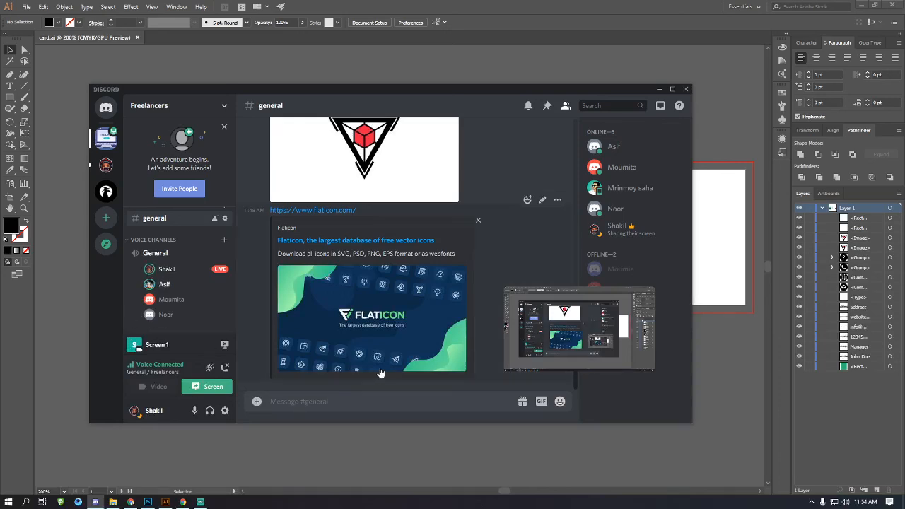
pyautogui.click(305, 403)
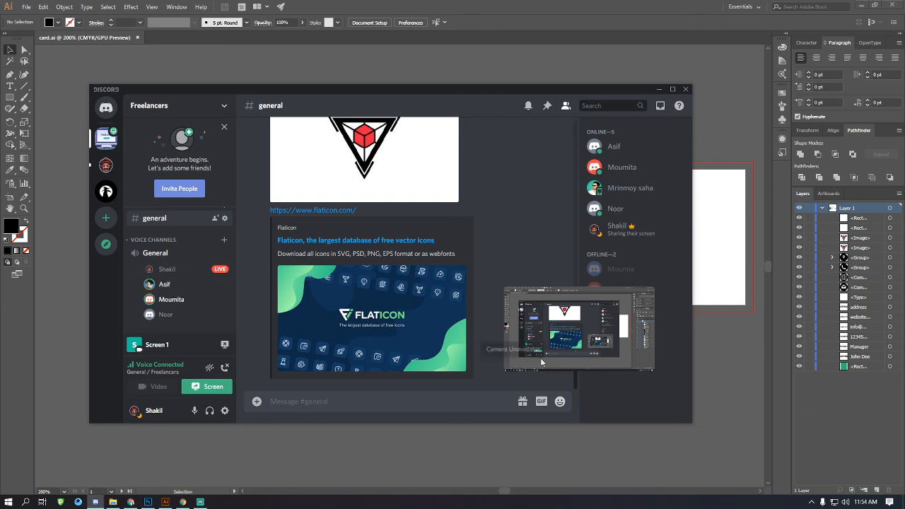
pyautogui.moveTo(651, 321)
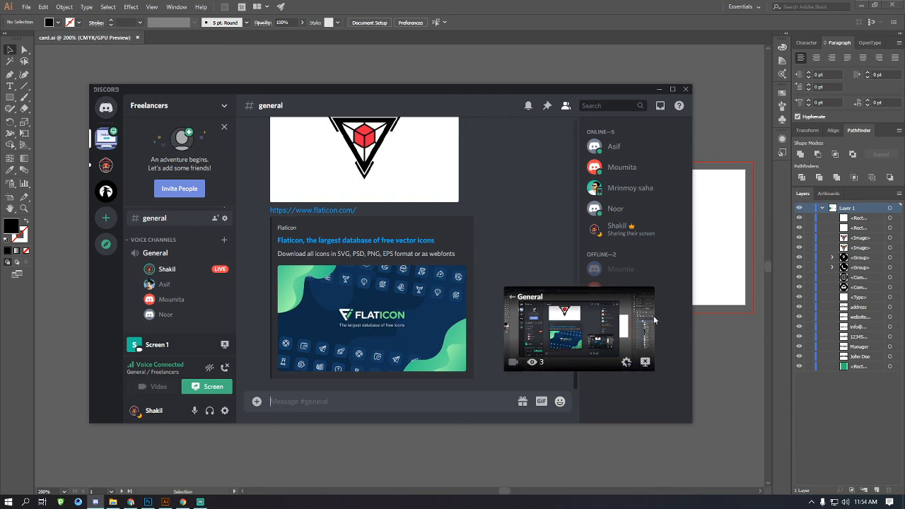
pyautogui.click(645, 363)
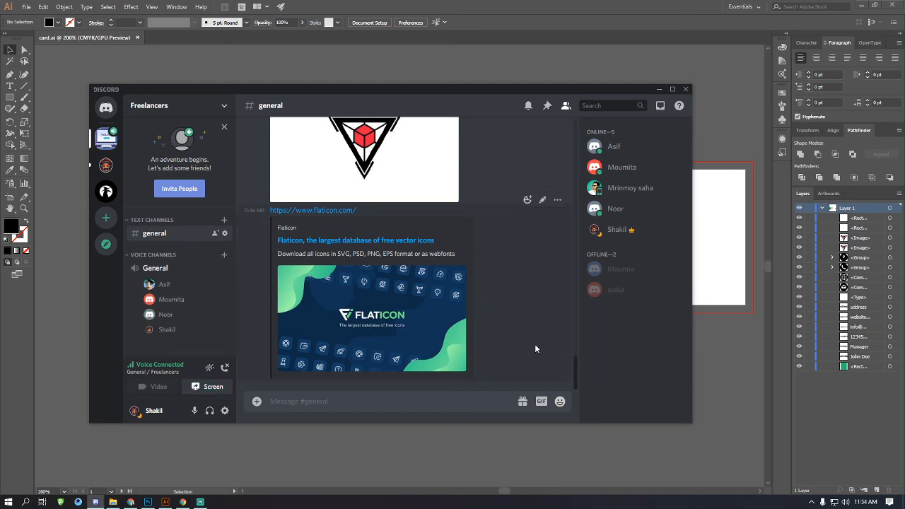